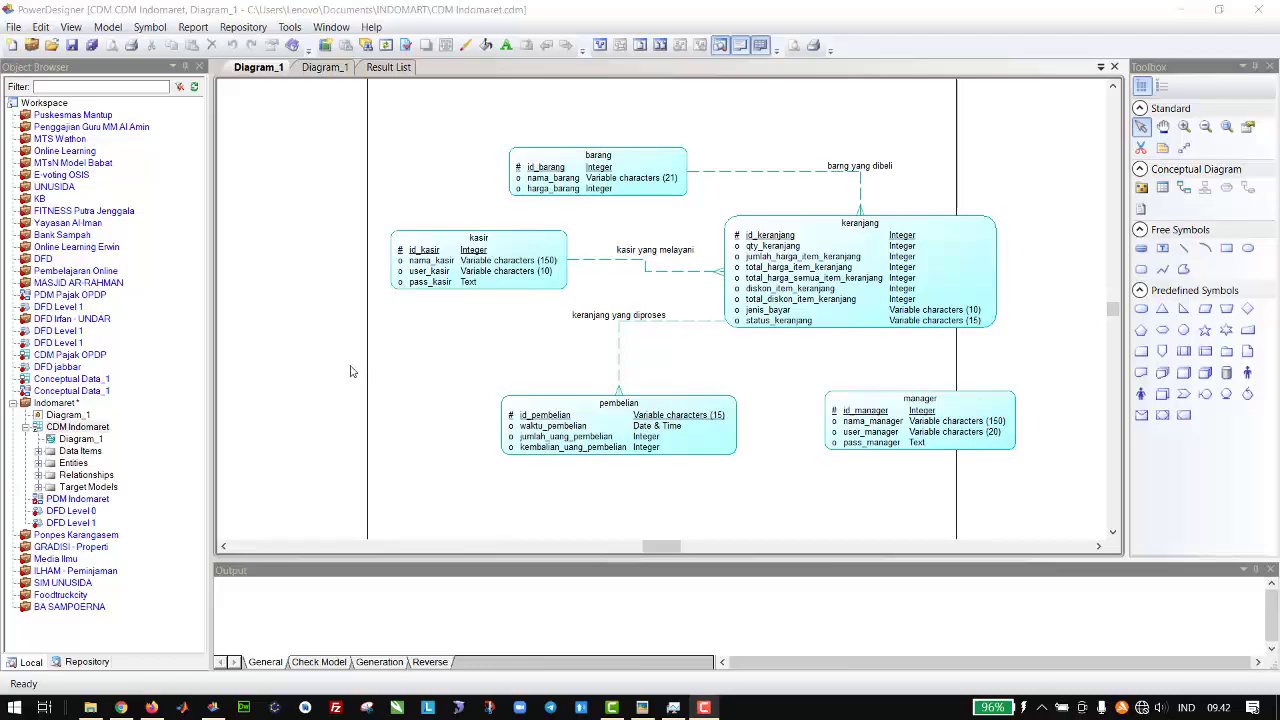
- Move the kasir entity in the conceptual diagram slightly to the left and down
left_click(346, 367)
left_click(490, 282)
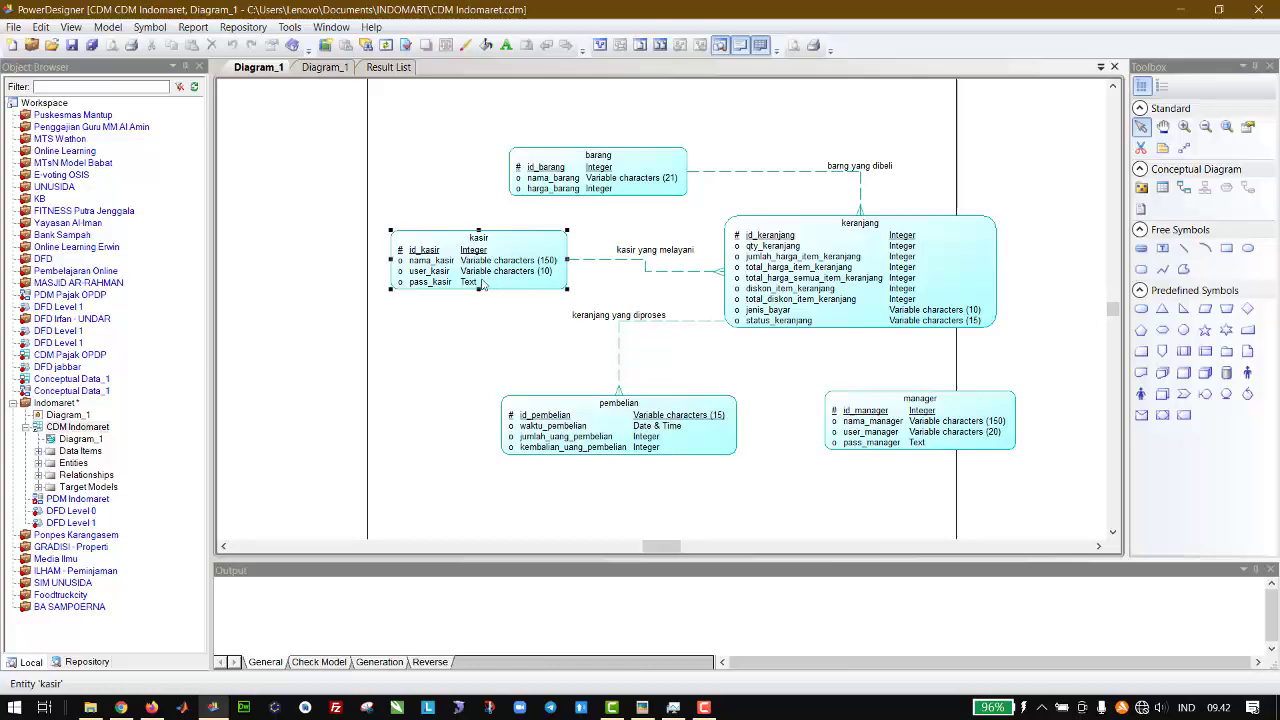
left_click_drag(478, 288, 460, 298)
left_click(354, 309)
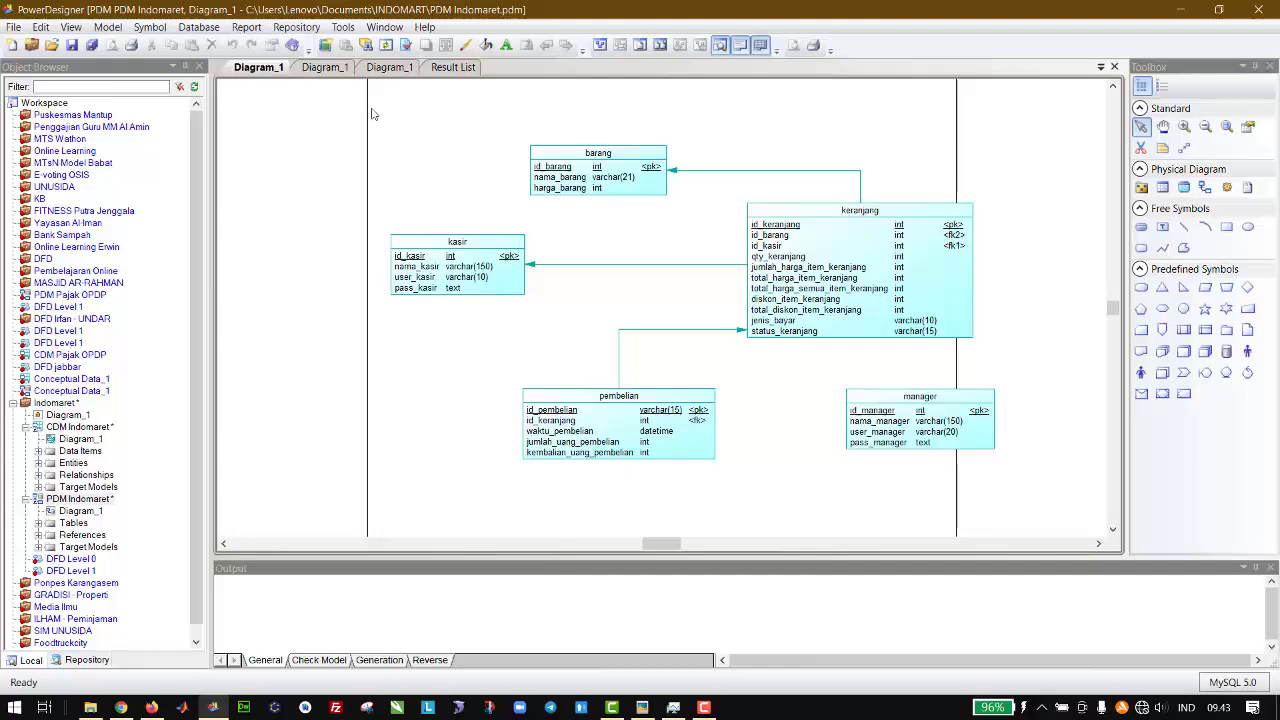
left_click(320, 68)
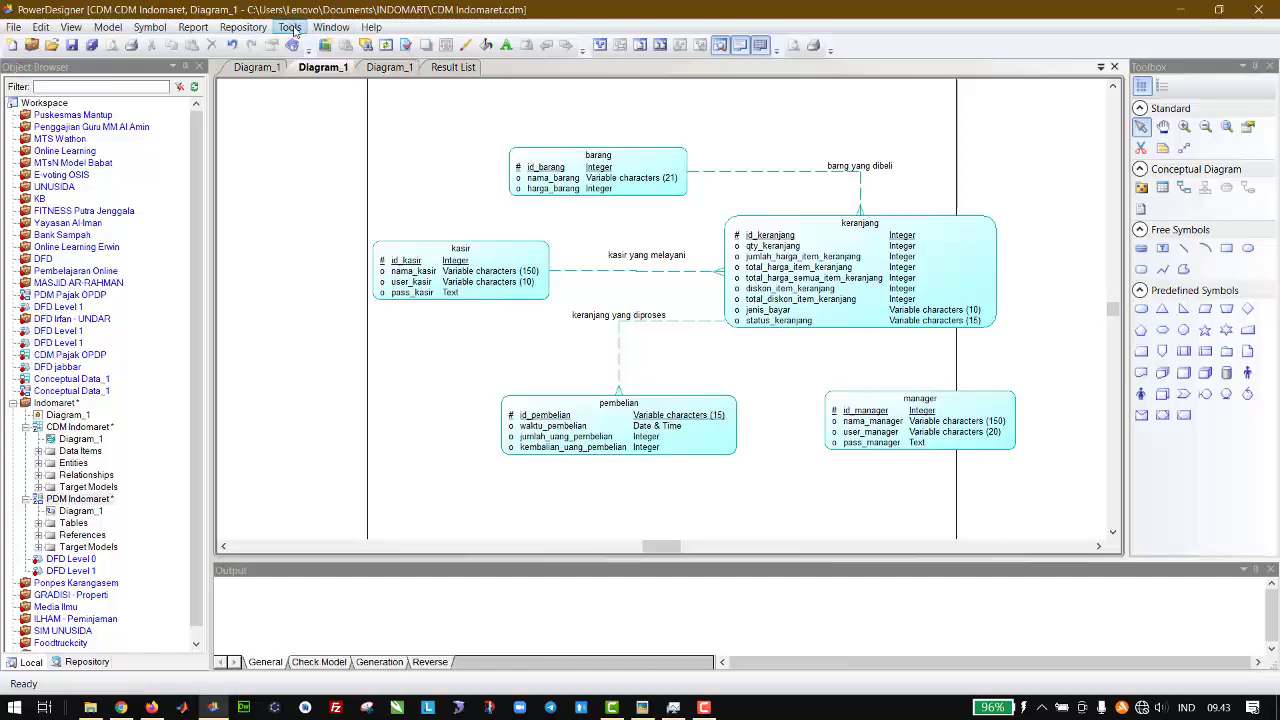
left_click(290, 27)
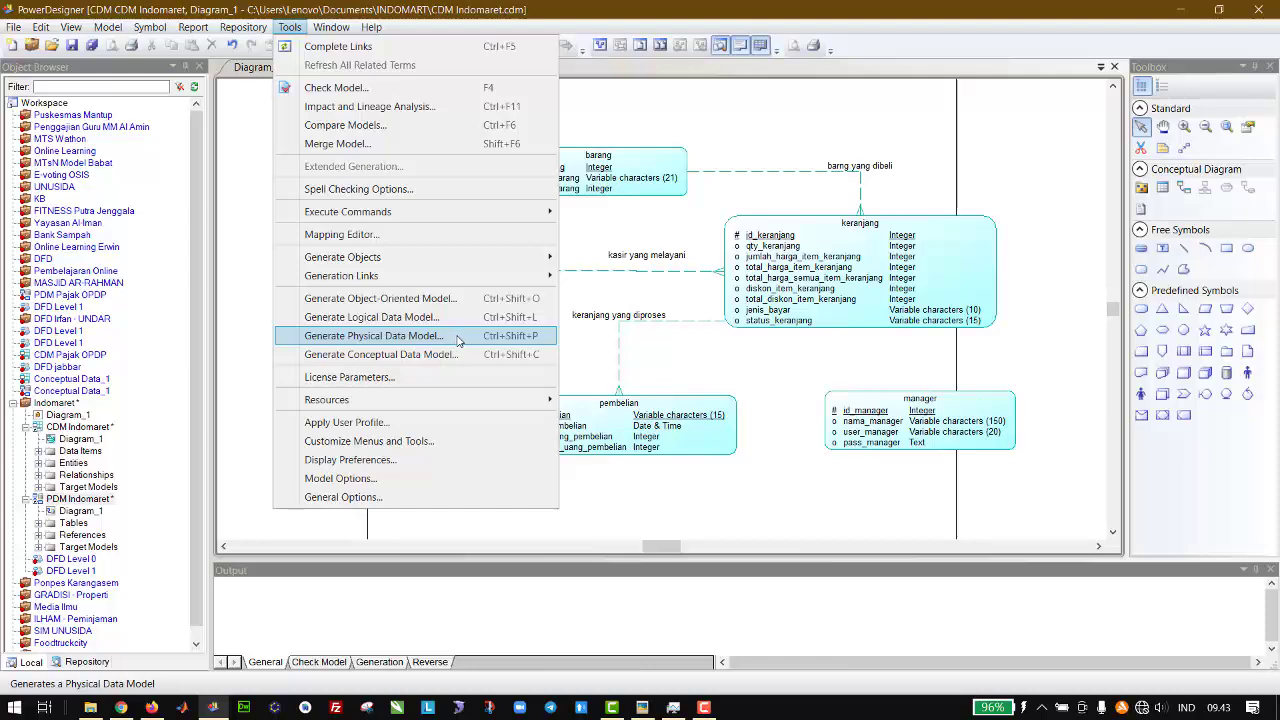
left_click(527, 341)
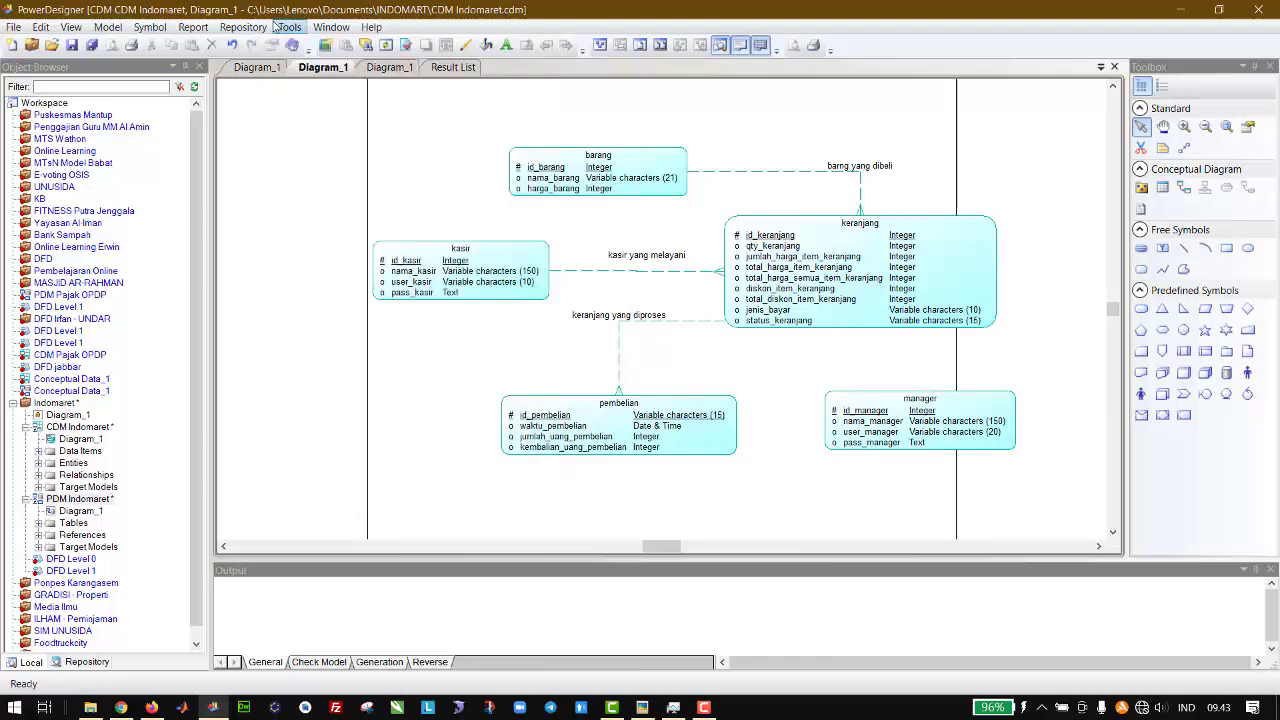
left_click(258, 70)
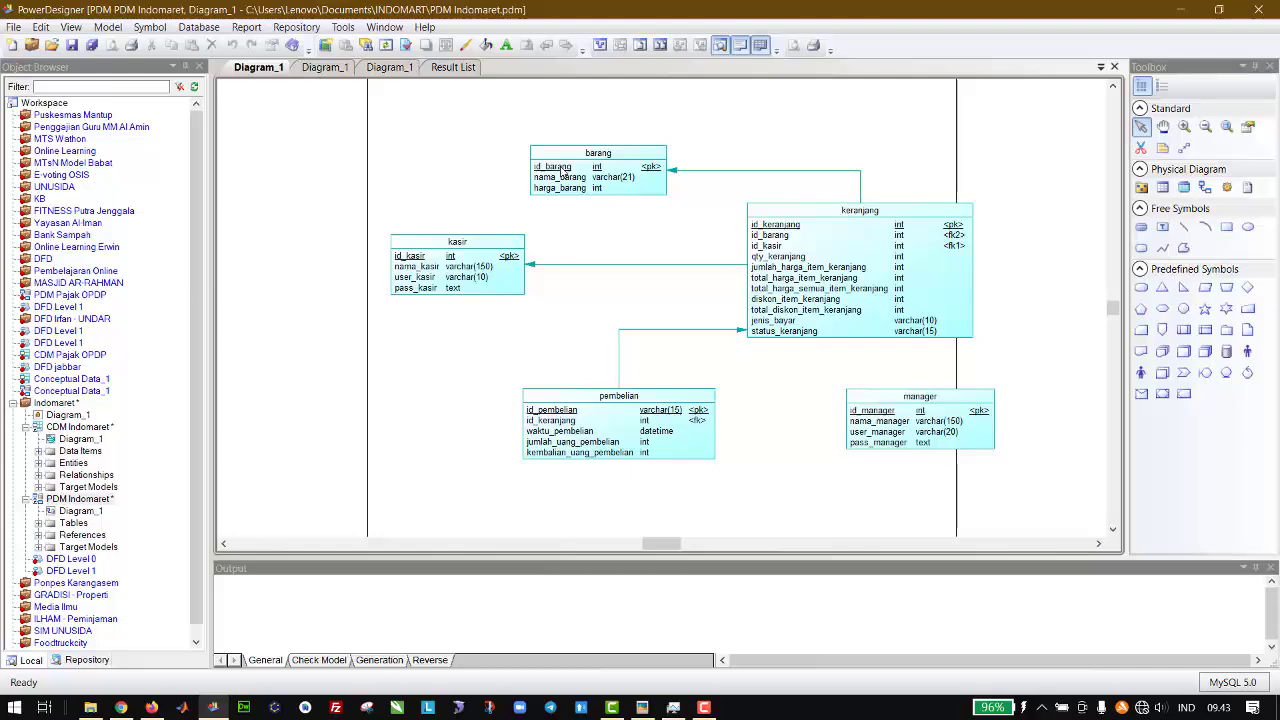
- Make id_barang an identity column in the barang table of the physical model
double_click(565, 172)
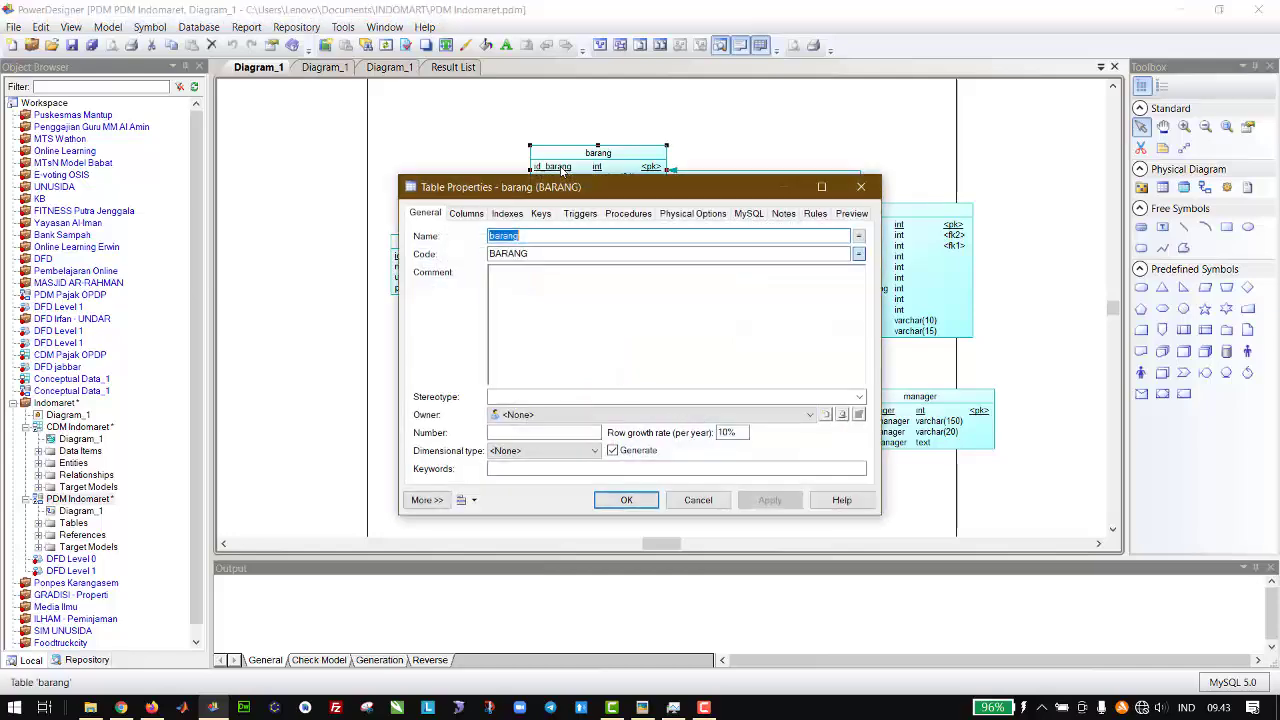
left_click(474, 217)
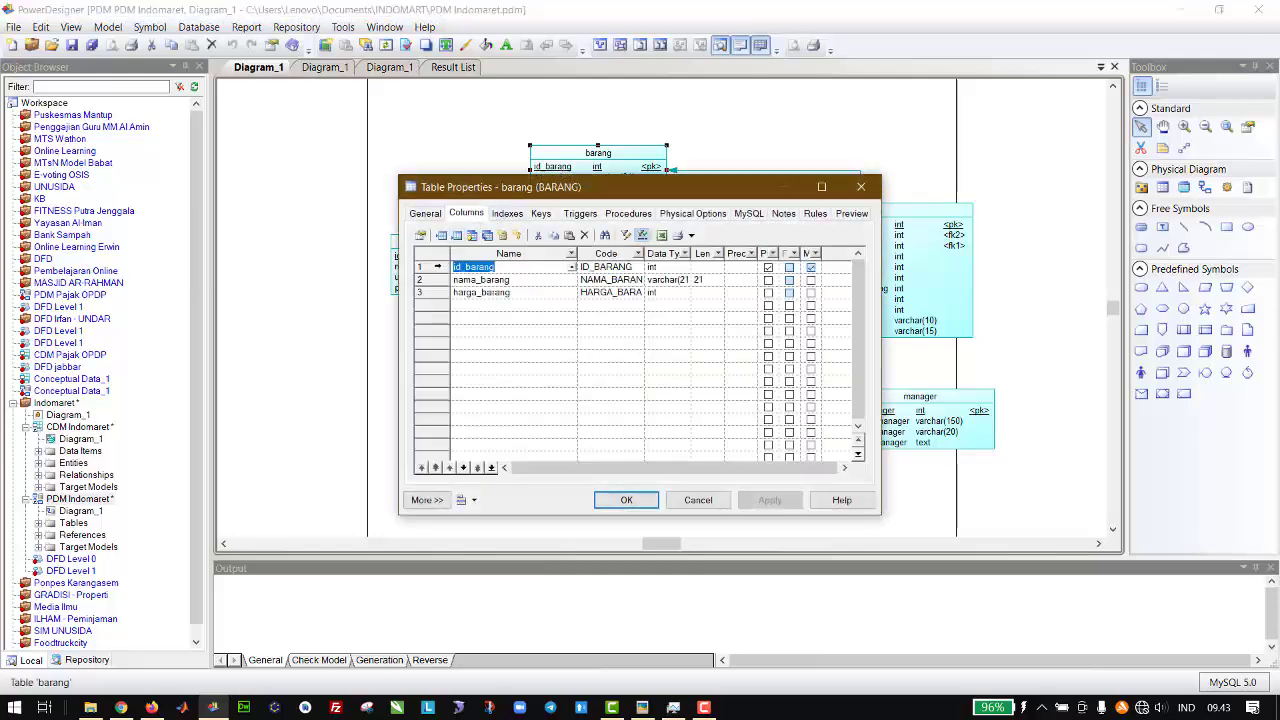
left_click(425, 267)
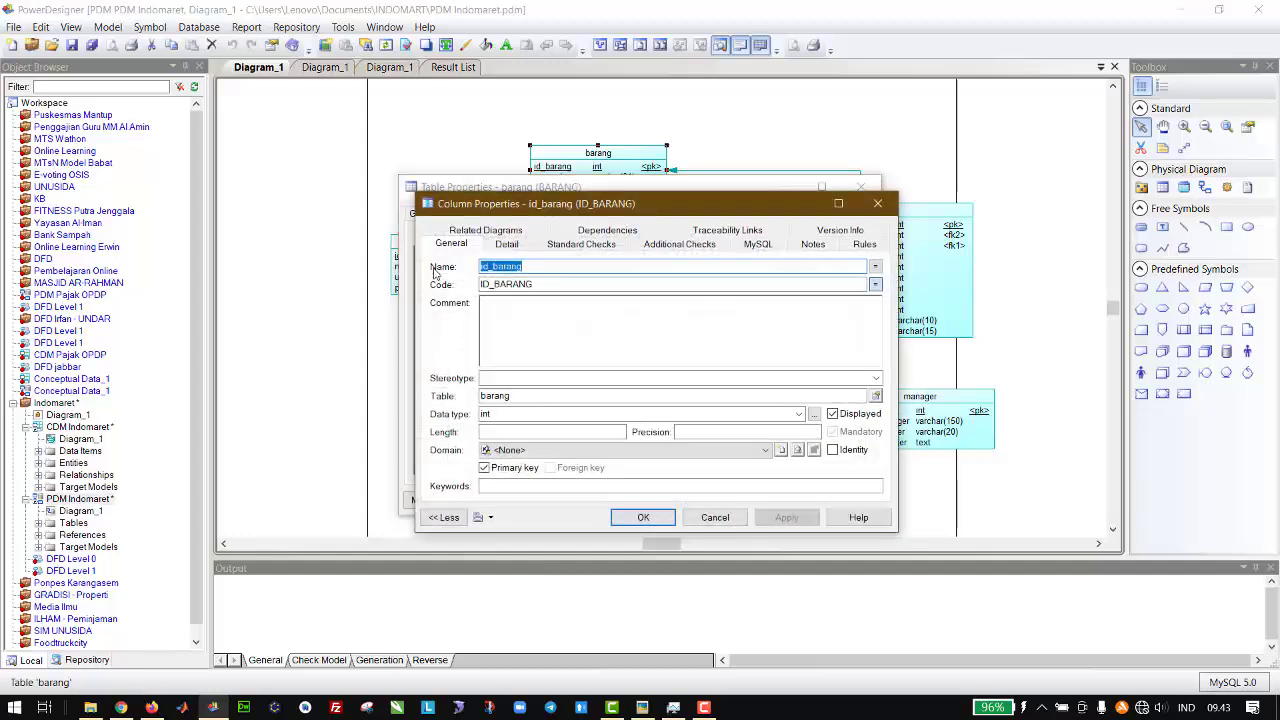
left_click(850, 452)
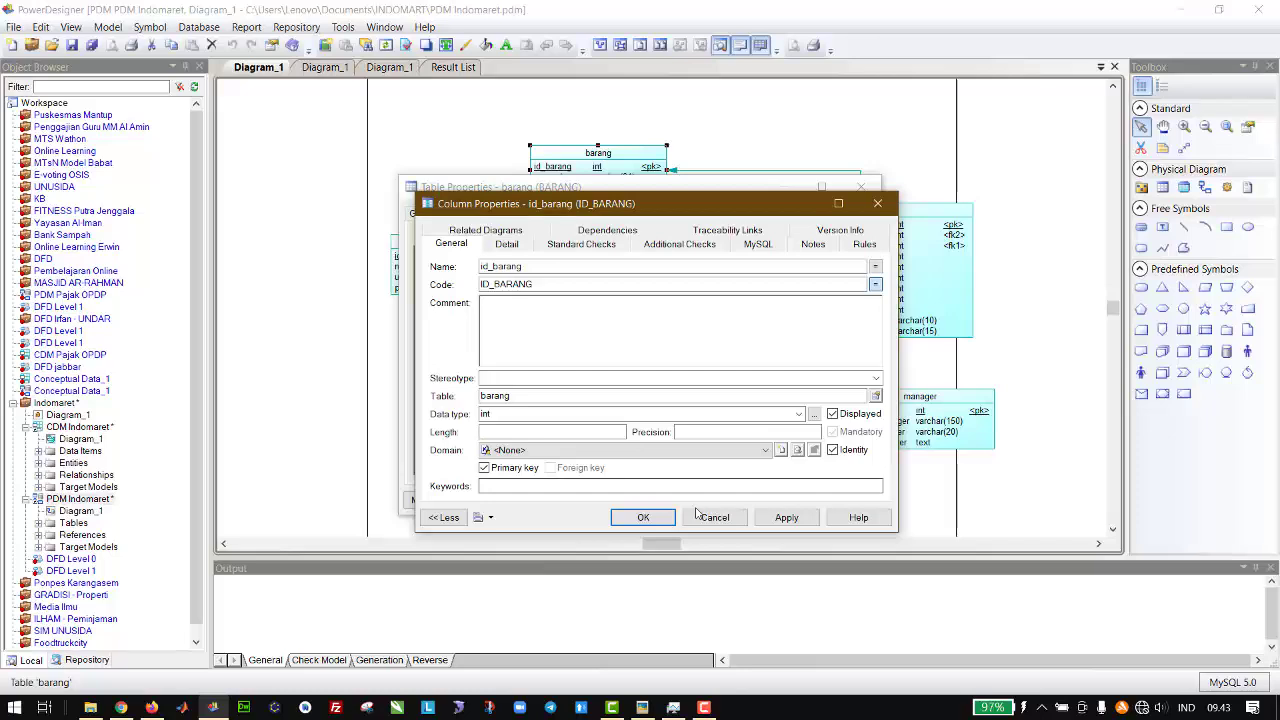
left_click(643, 517)
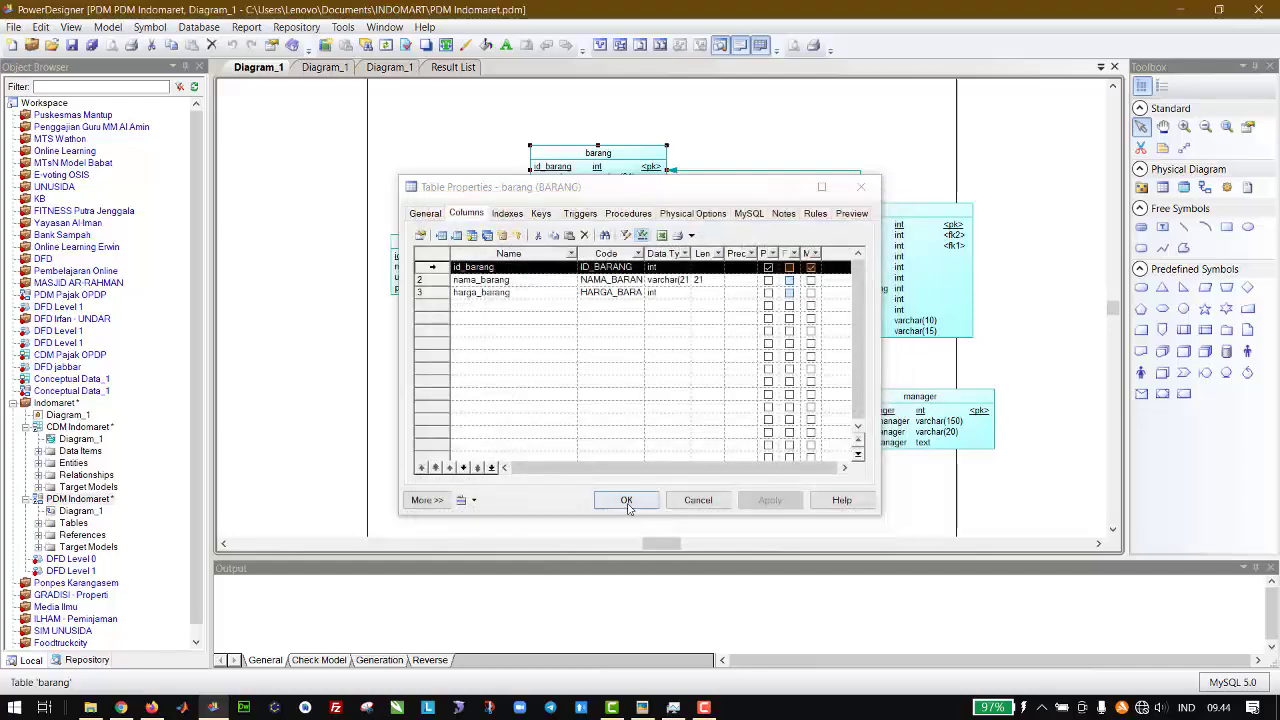
left_click(626, 500)
- Make id_kasir an identity column in the kasir table
double_click(462, 266)
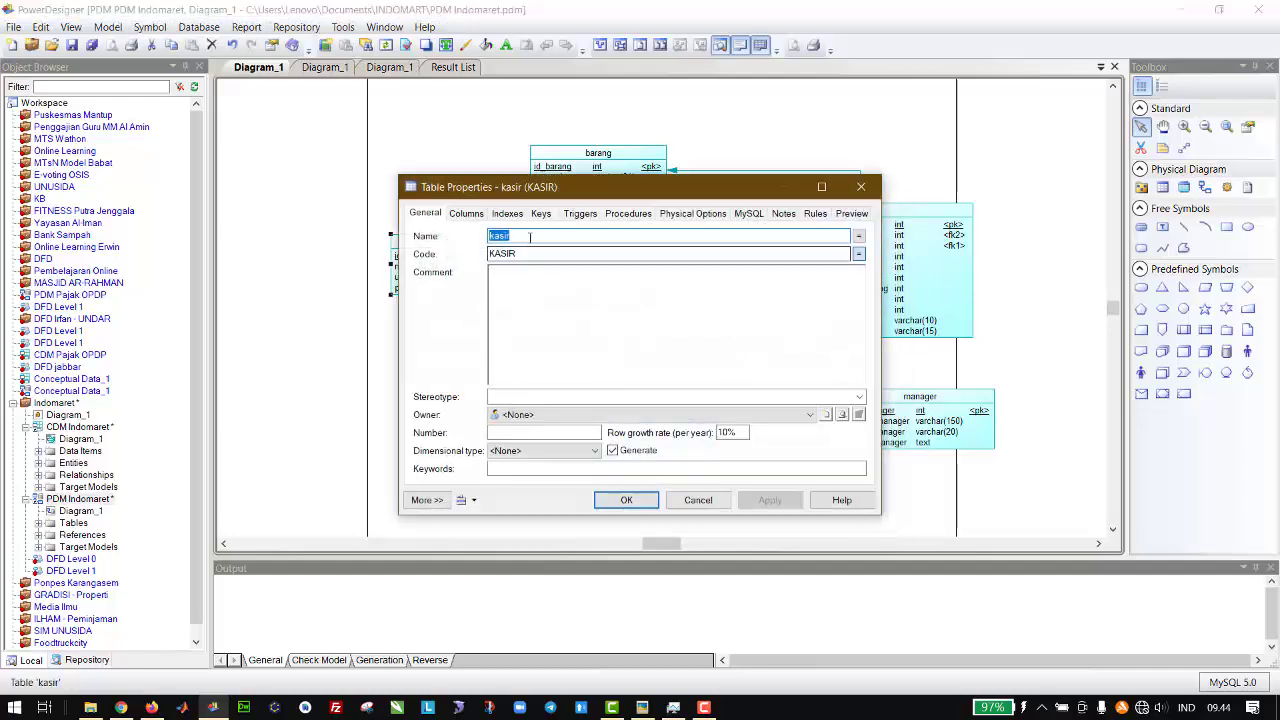
left_click(466, 213)
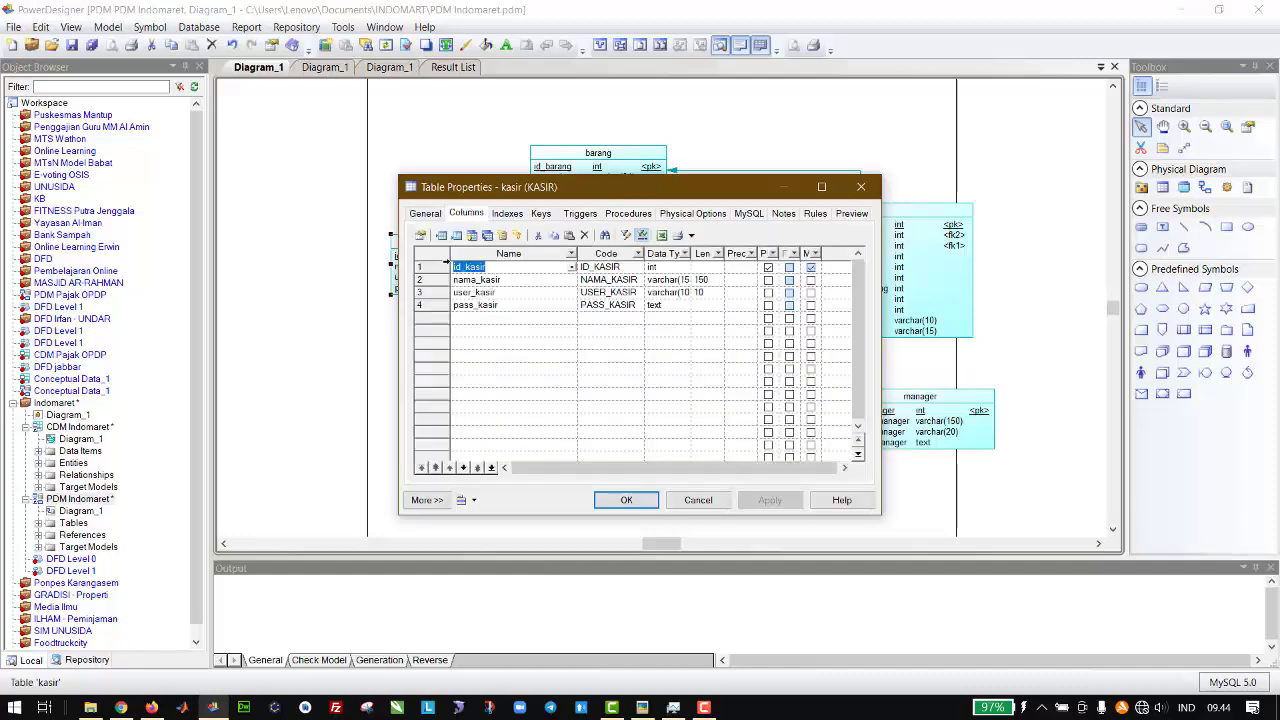
double_click(441, 266)
left_click(833, 450)
left_click(643, 517)
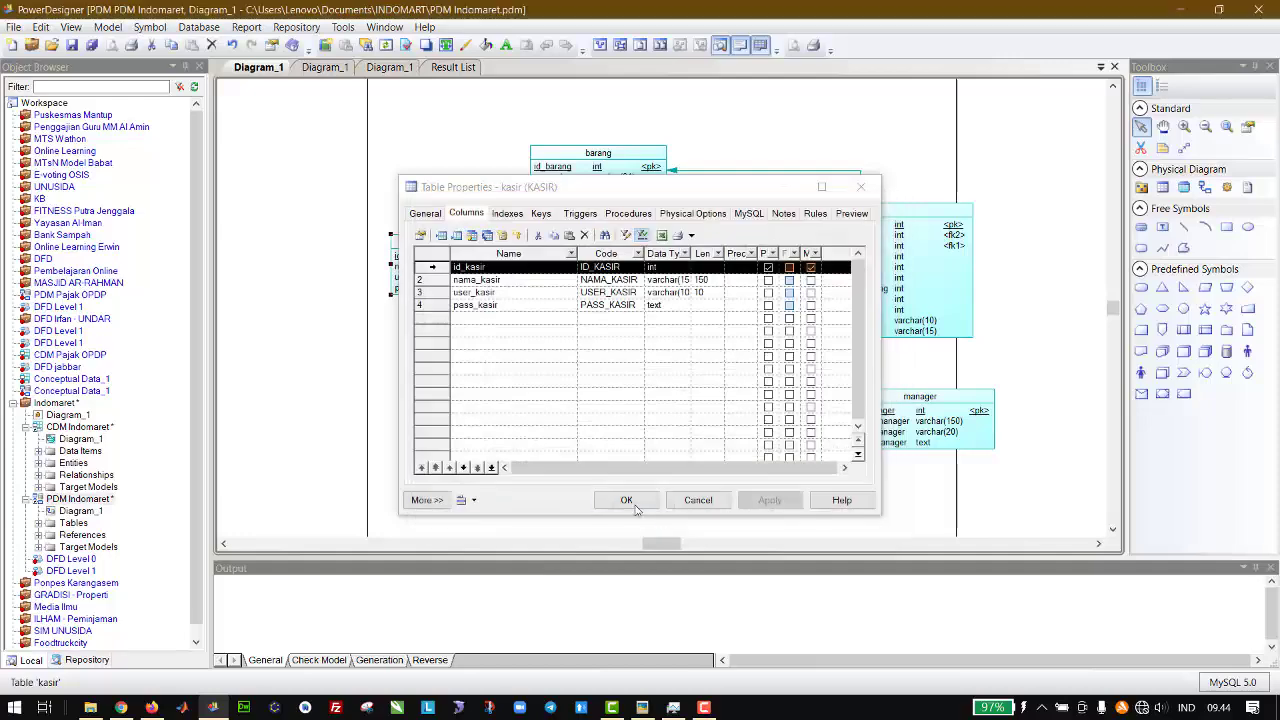
left_click(638, 505)
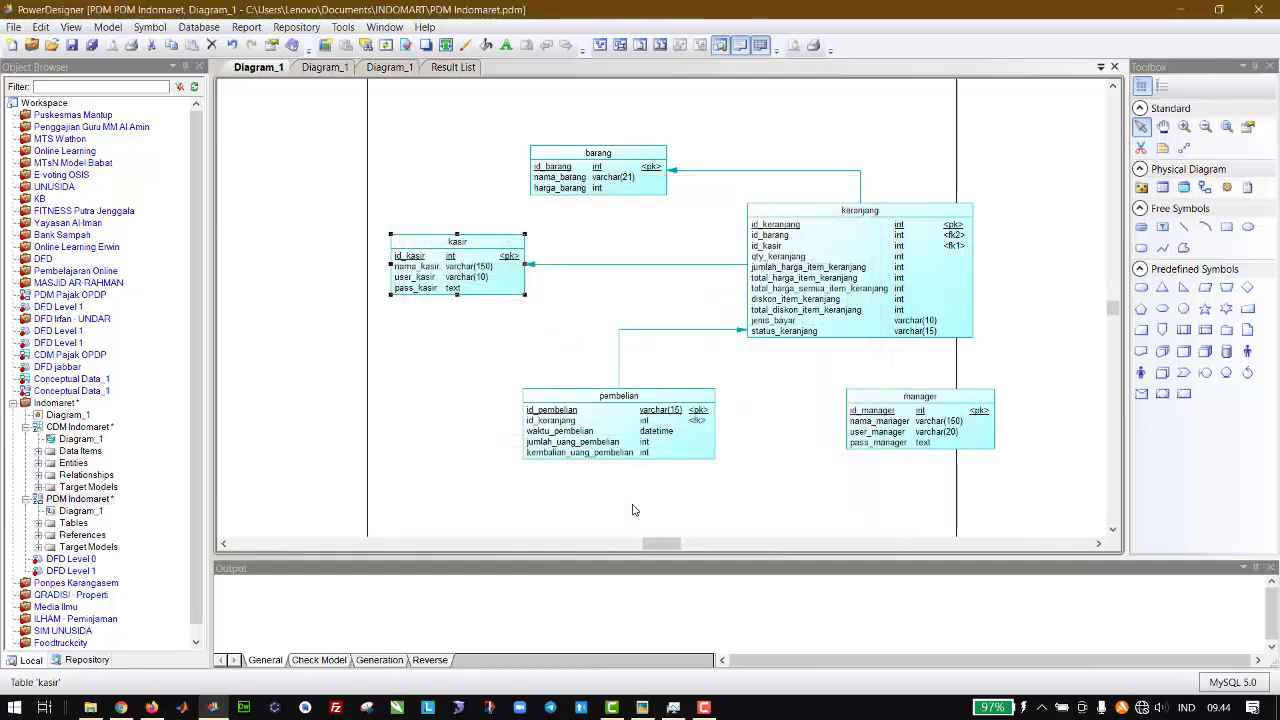
- Make id_keranjang an identity column in the keranjang table
double_click(786, 227)
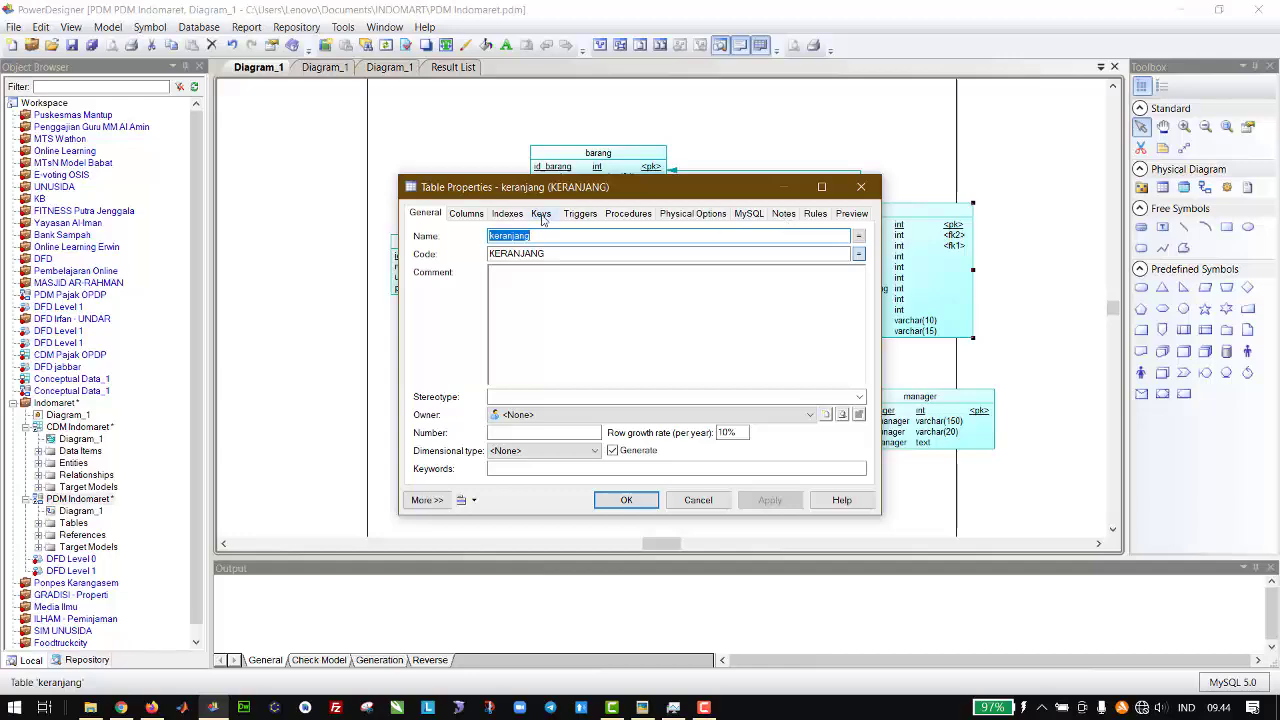
left_click(466, 214)
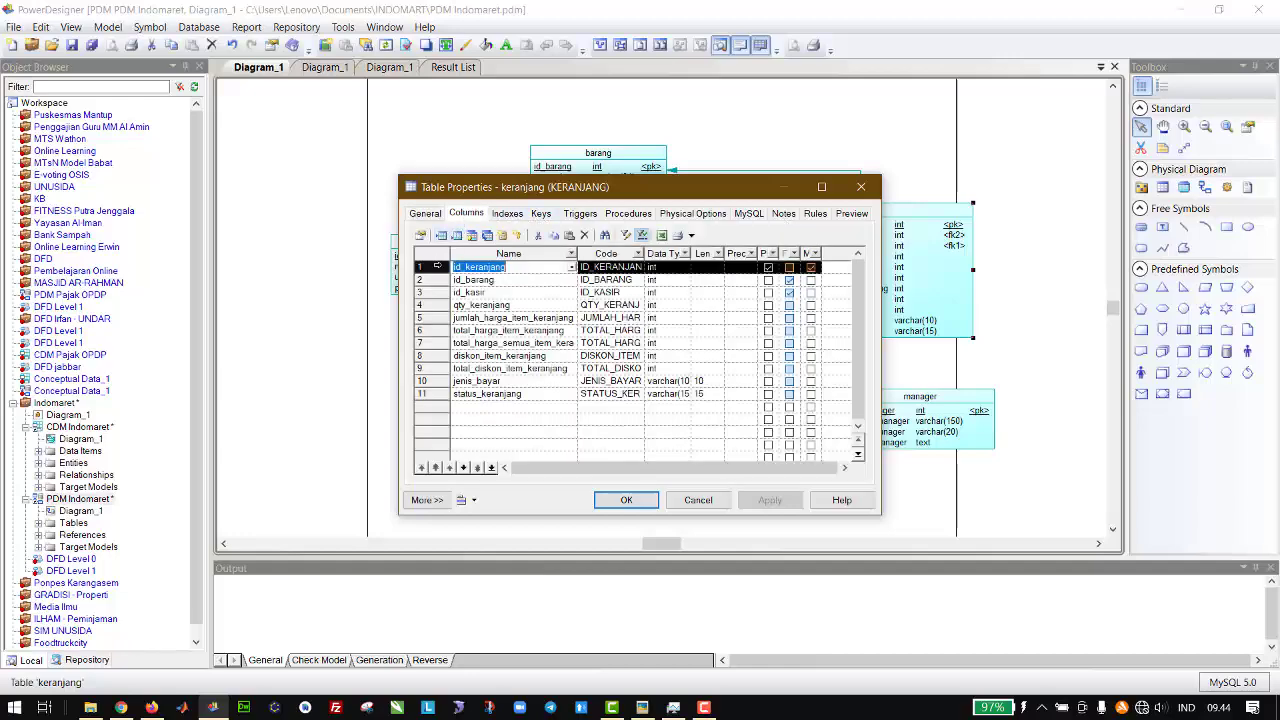
double_click(440, 267)
left_click(853, 449)
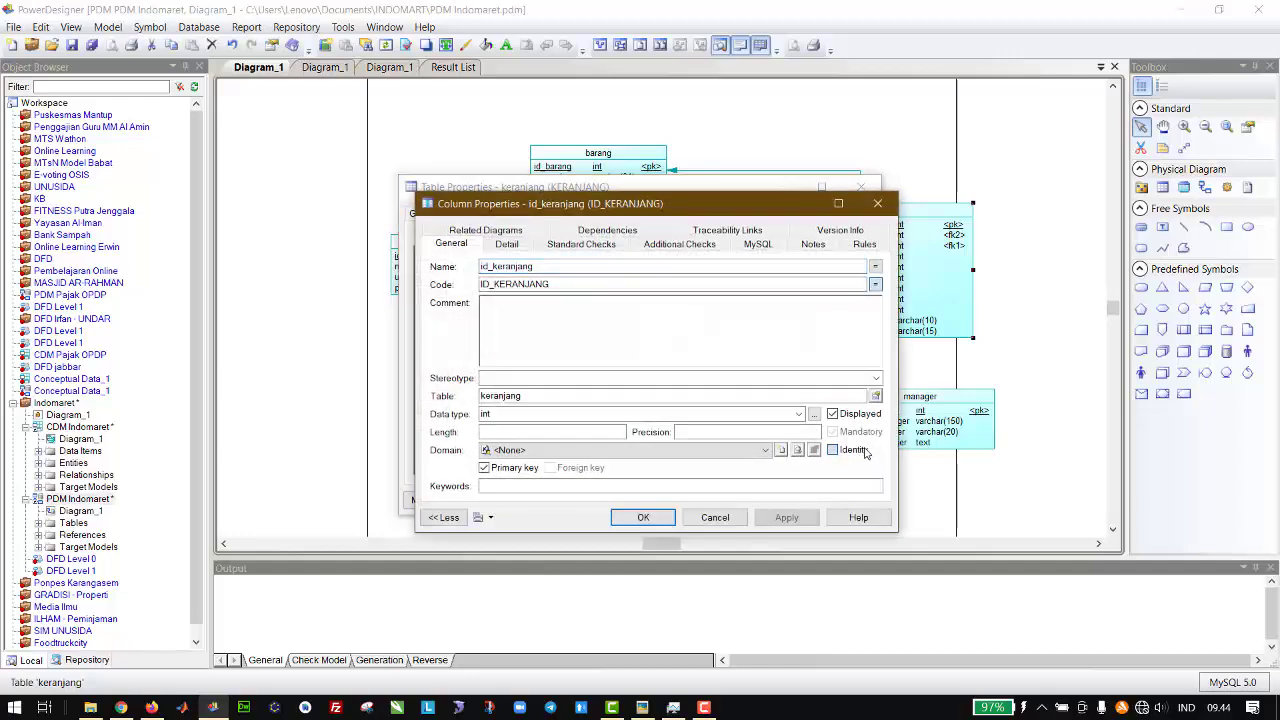
left_click(645, 517)
left_click(630, 501)
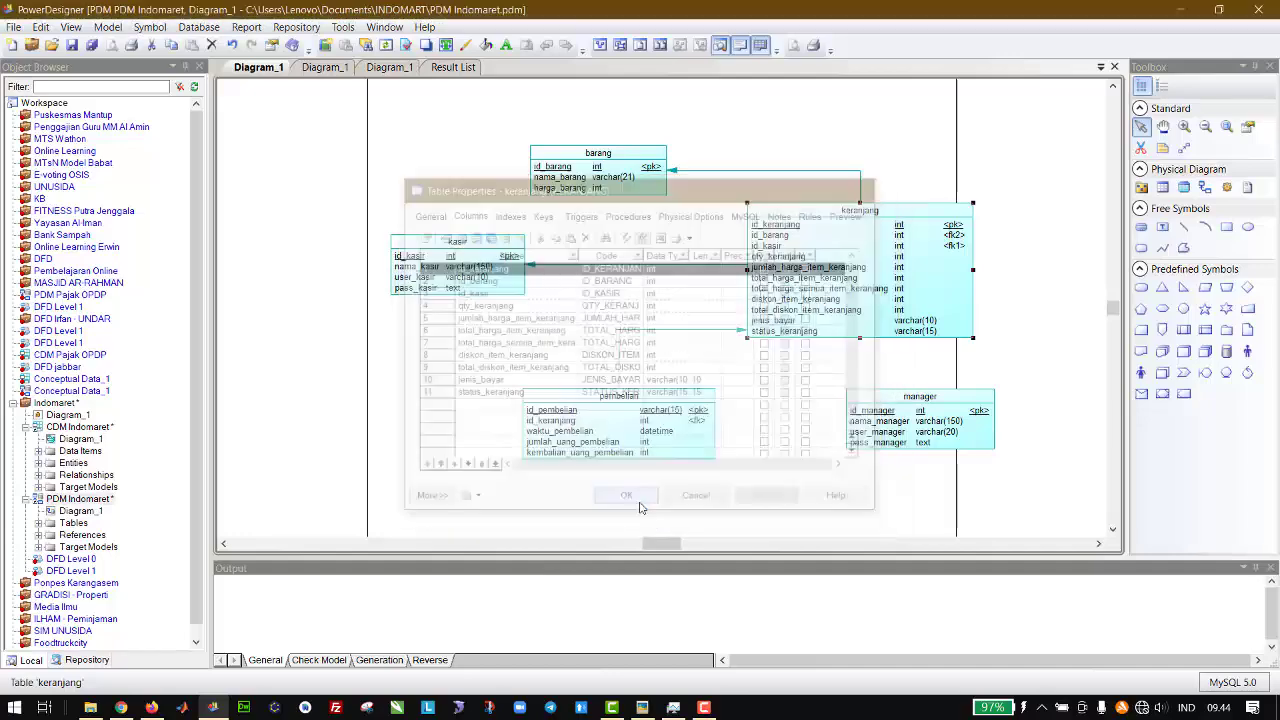
- Make id_manager an identity column in the manager table
left_click(615, 402)
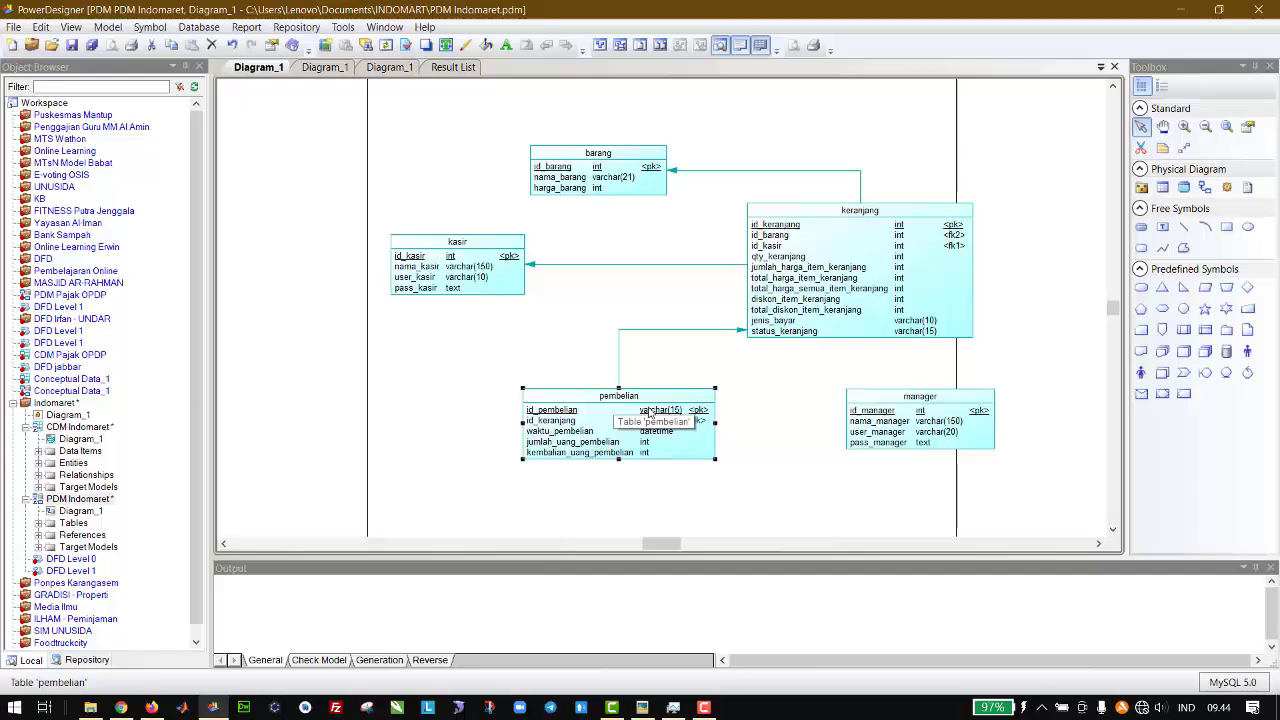
double_click(938, 414)
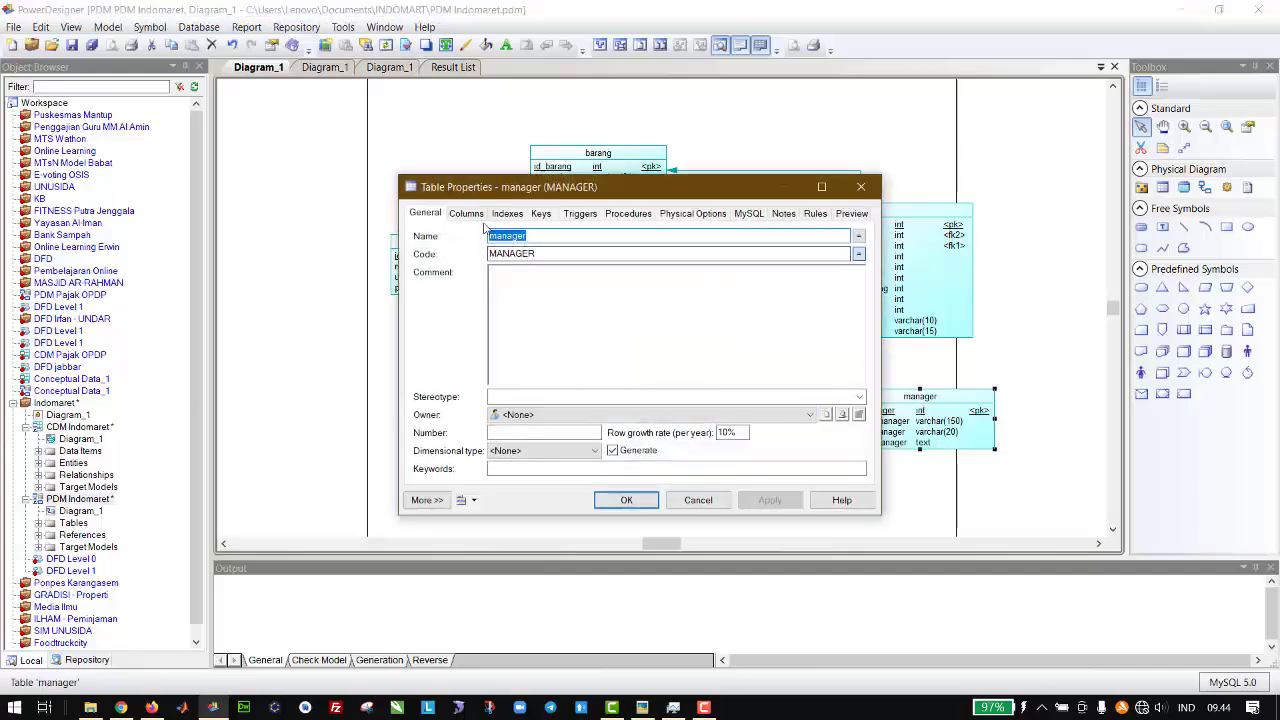
left_click(467, 214)
double_click(444, 266)
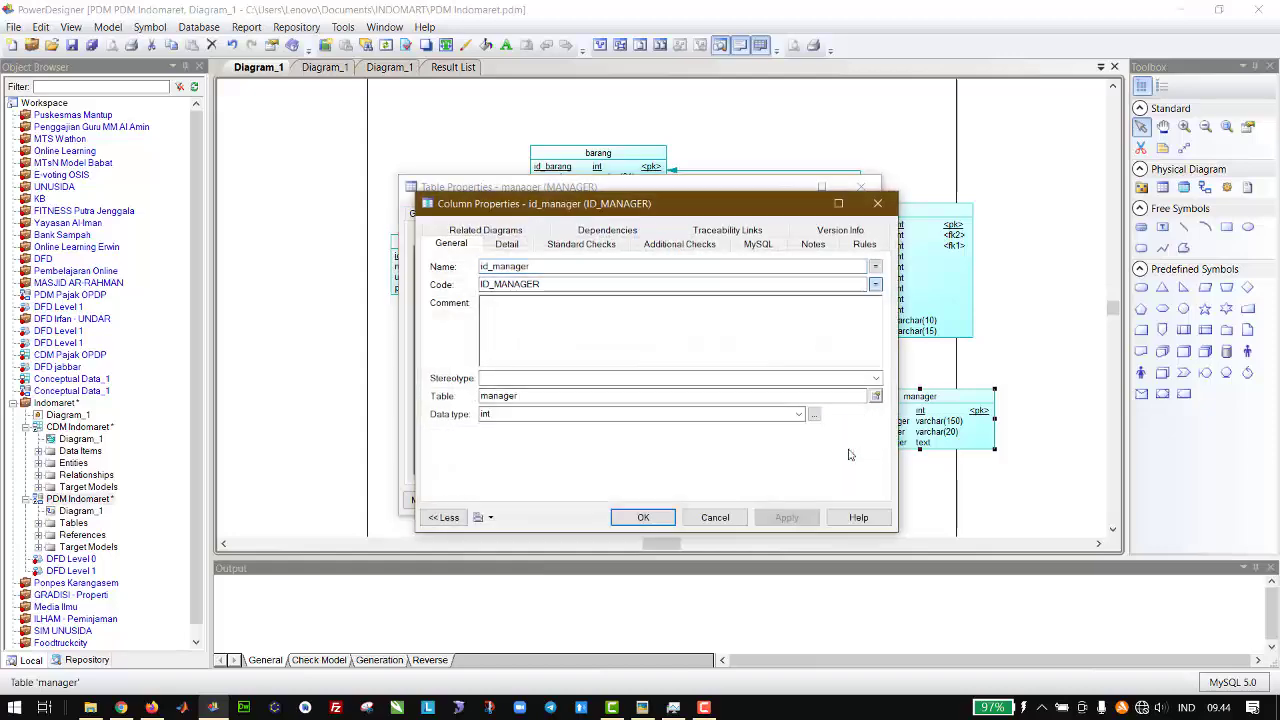
left_click(660, 518)
left_click(624, 501)
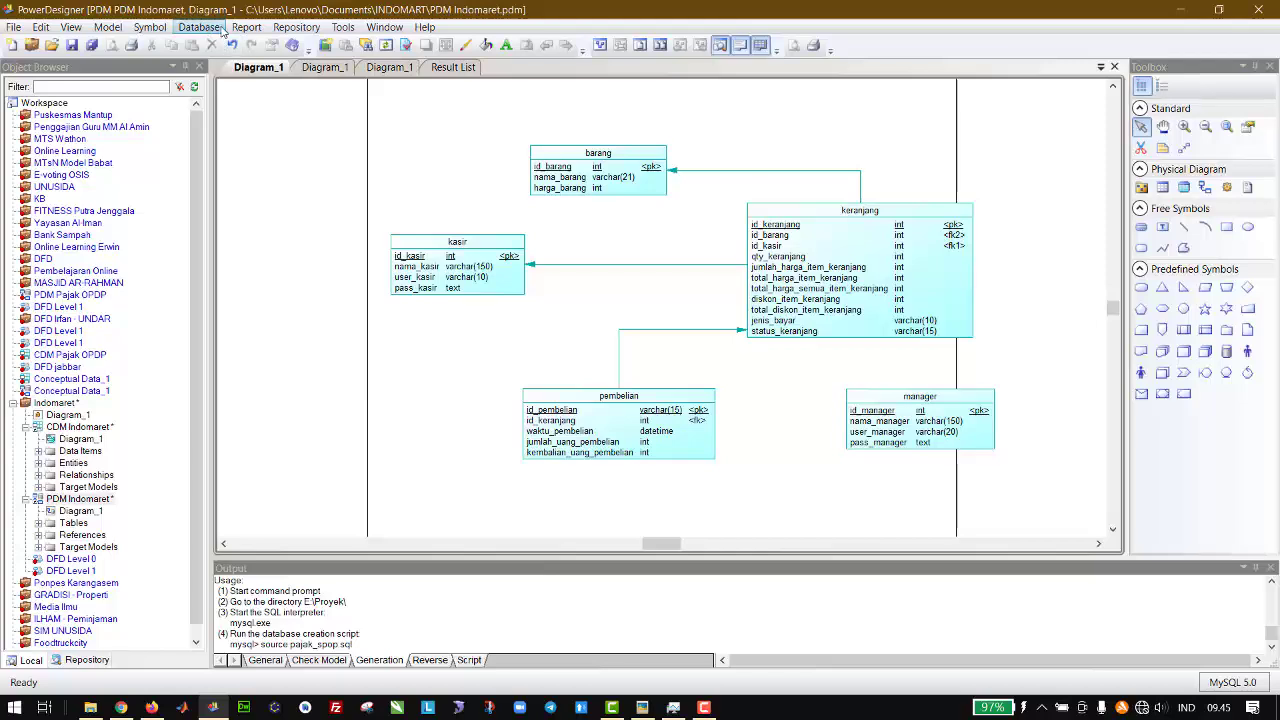
- Start database generation for the physical model and set the script directory to E:\UNUSIDA\MATERIKU\Basis Data Lanjut\Struk Indomaret\
left_click(201, 27)
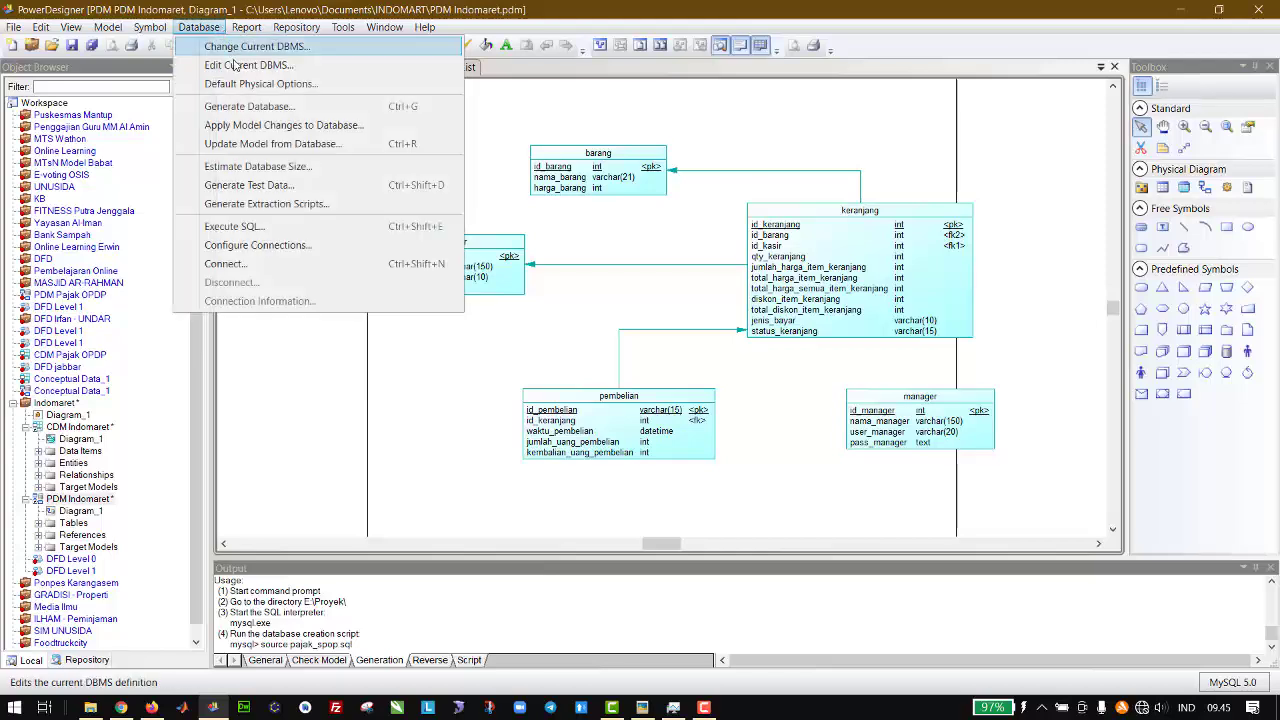
left_click(295, 107)
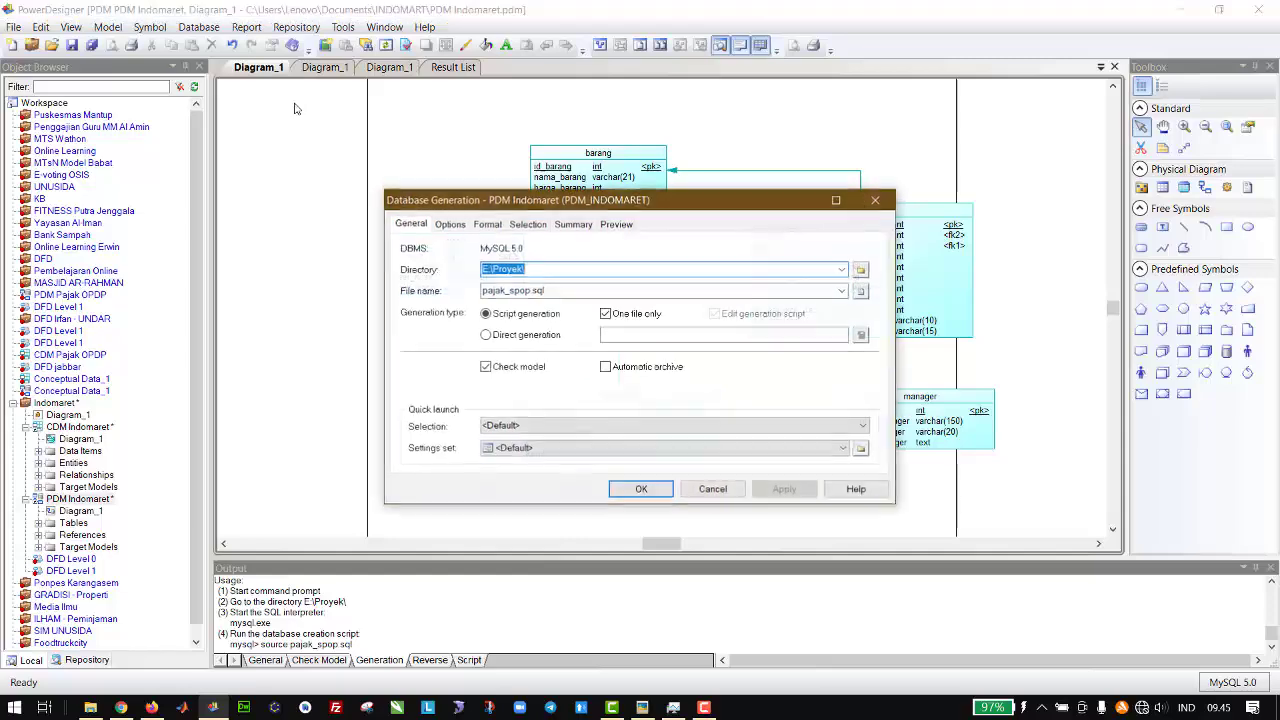
left_click(554, 268)
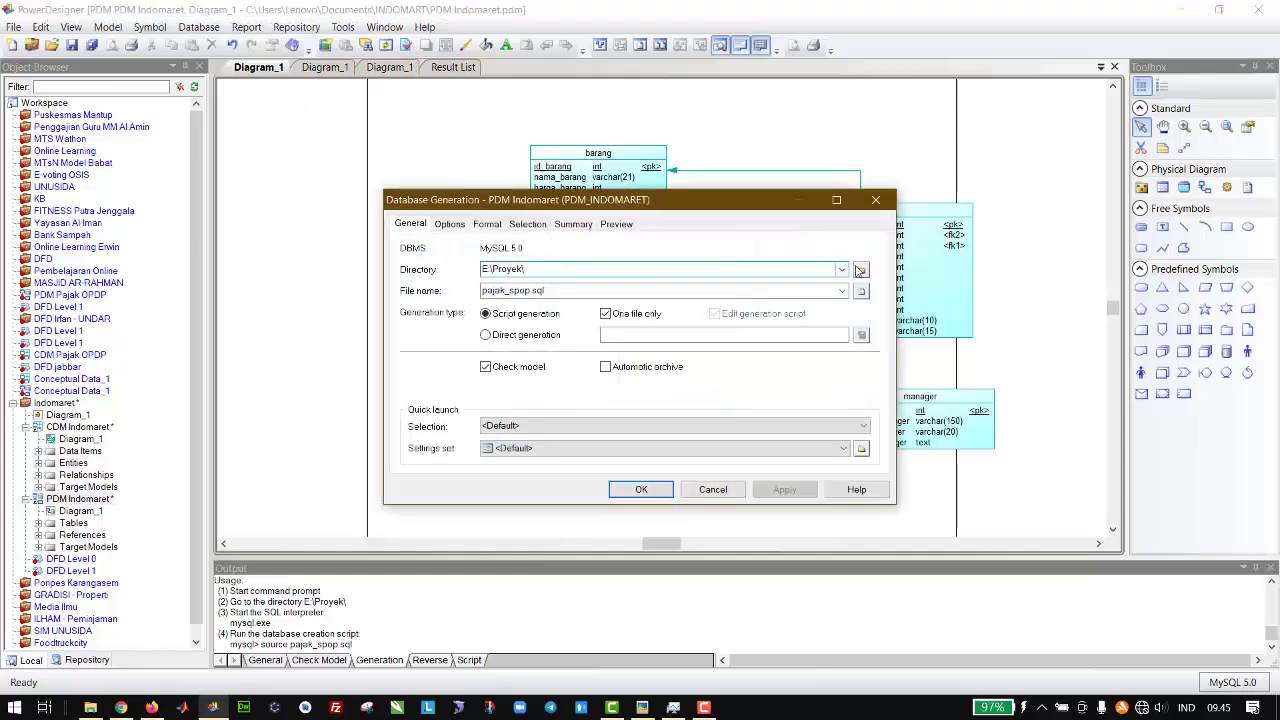
left_click(861, 269)
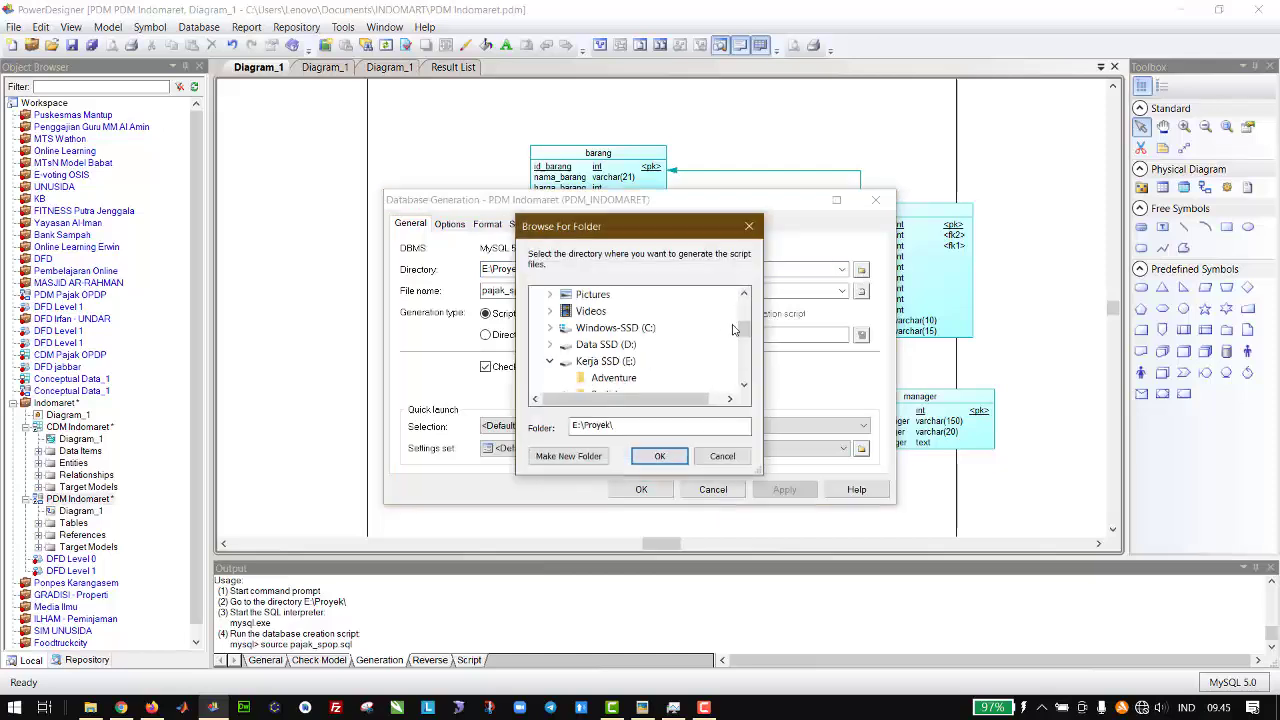
scroll(742, 330, "down", 1)
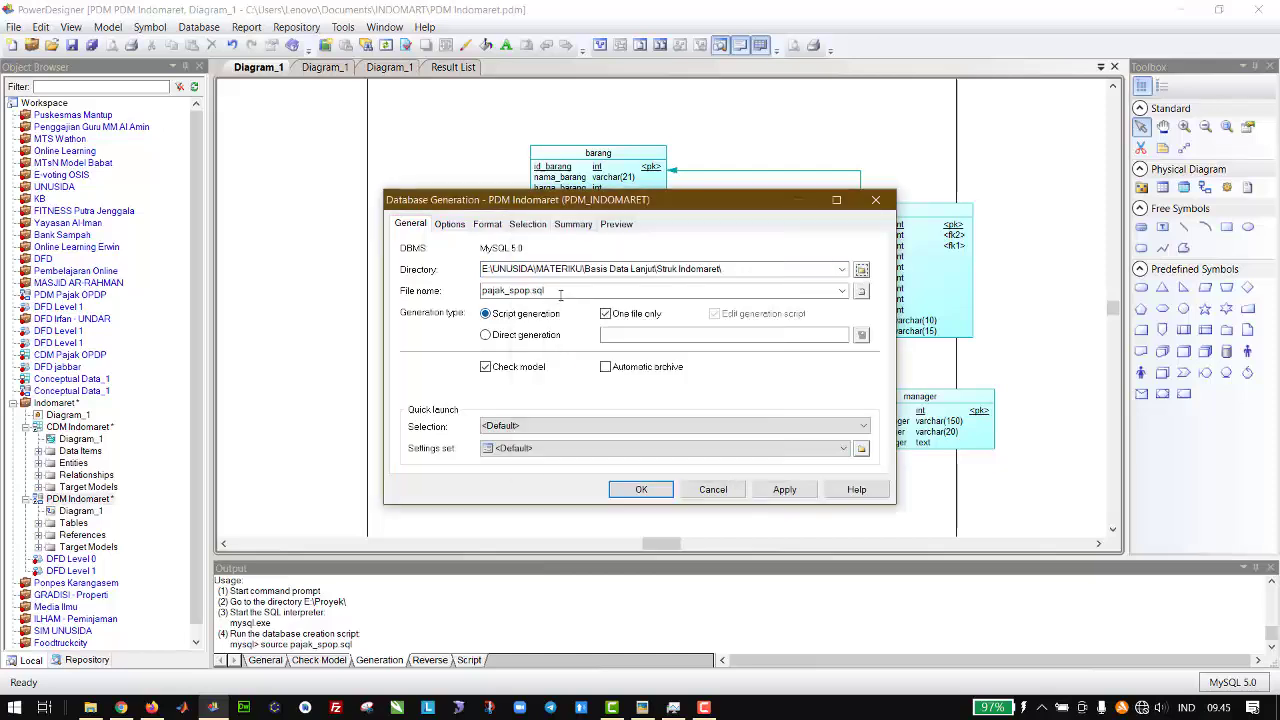
- Name the generated script file struk_indomaret.sql
left_click(560, 294)
left_click(555, 291)
left_click_drag(531, 290, 461, 288)
type("struk_")
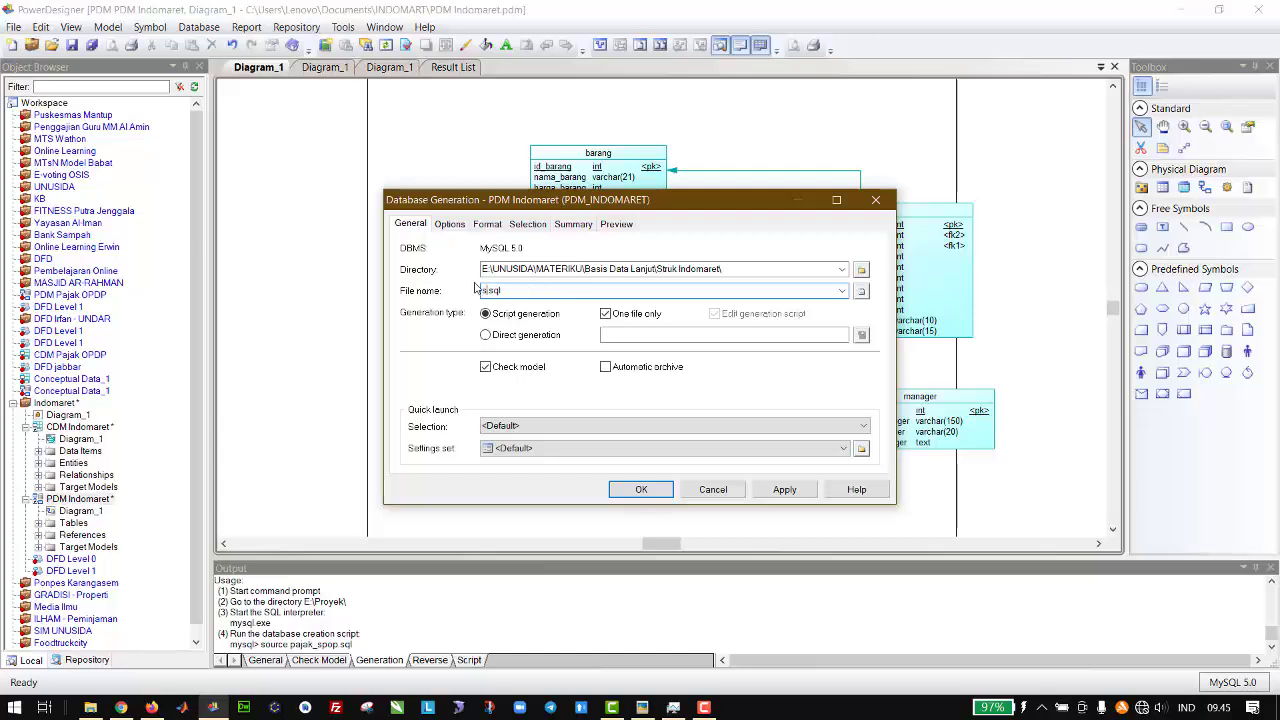
type("indomaret")
- Review the SQL script preview and set the script's character case to Lower
left_click(616, 223)
scroll(871, 330, "down", 2)
left_click_drag(871, 330, 872, 361)
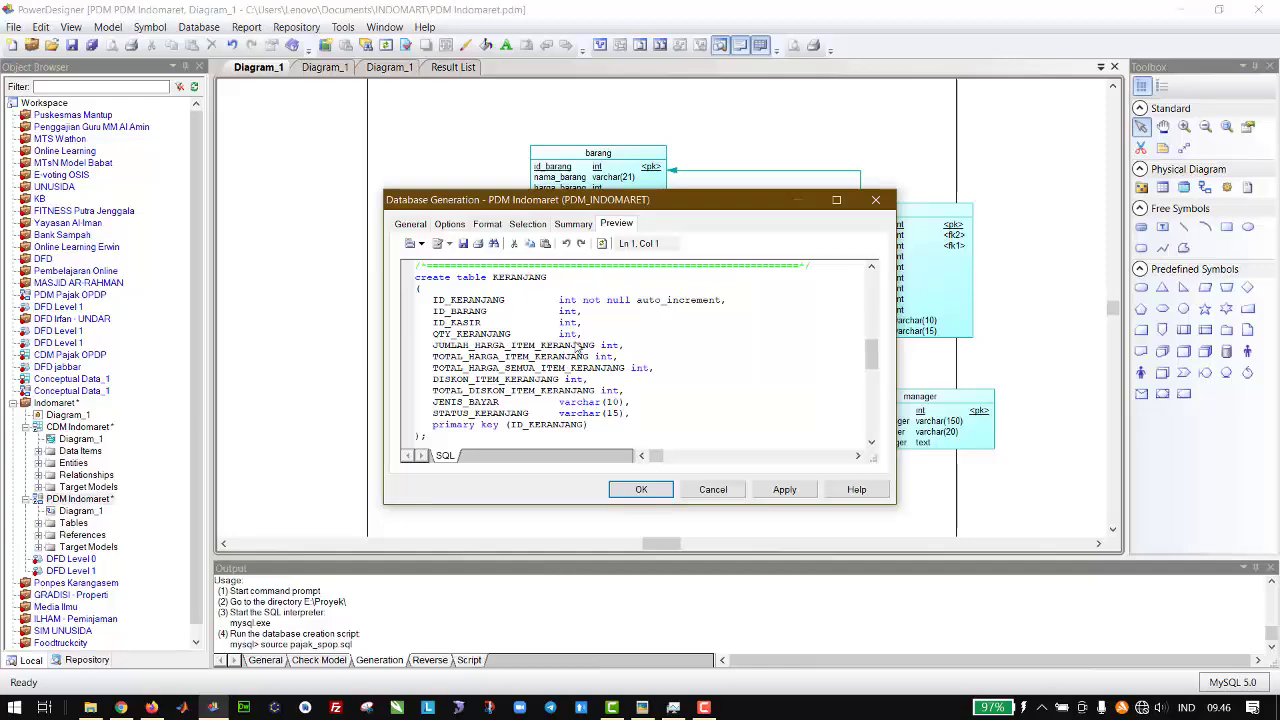
left_click_drag(872, 350, 873, 275)
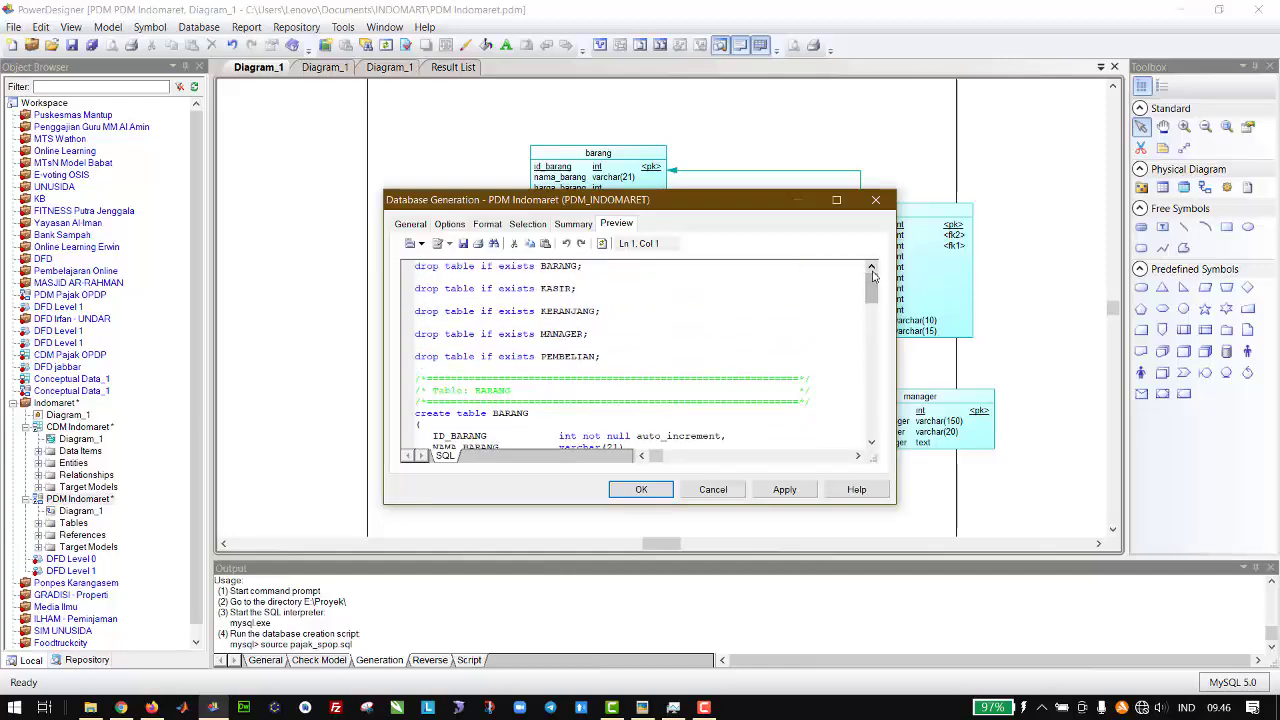
left_click(503, 226)
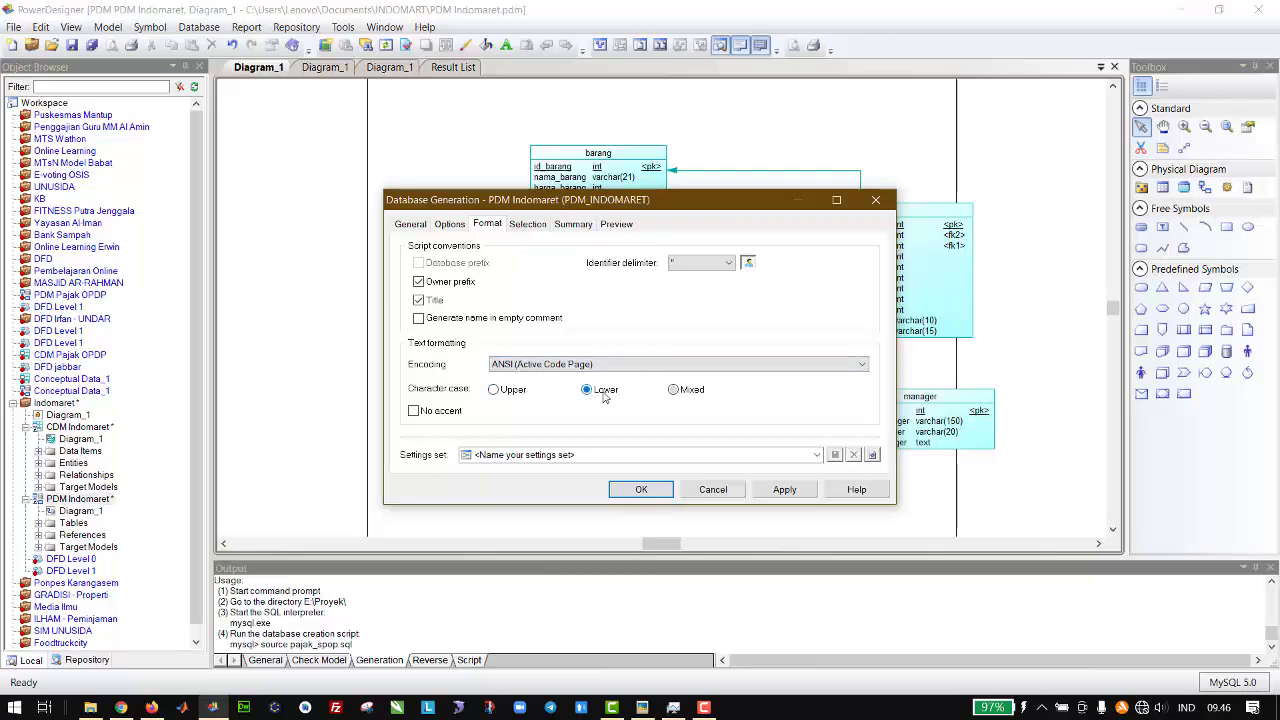
left_click(615, 225)
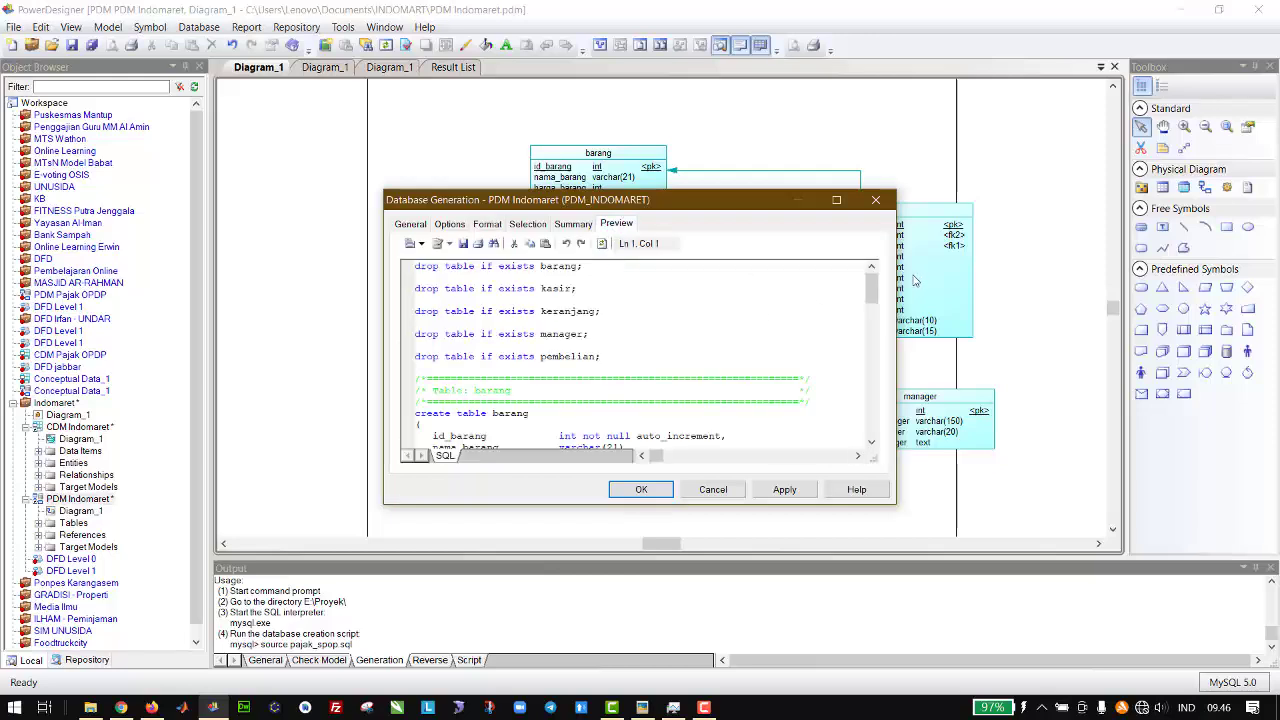
mouse_move(872, 291)
left_mouse_down()
mouse_move(872, 335)
mouse_move(872, 288)
left_mouse_up()
- Generate the struk_indomaret.sql database script with the configured options and save all the models
left_click(420, 226)
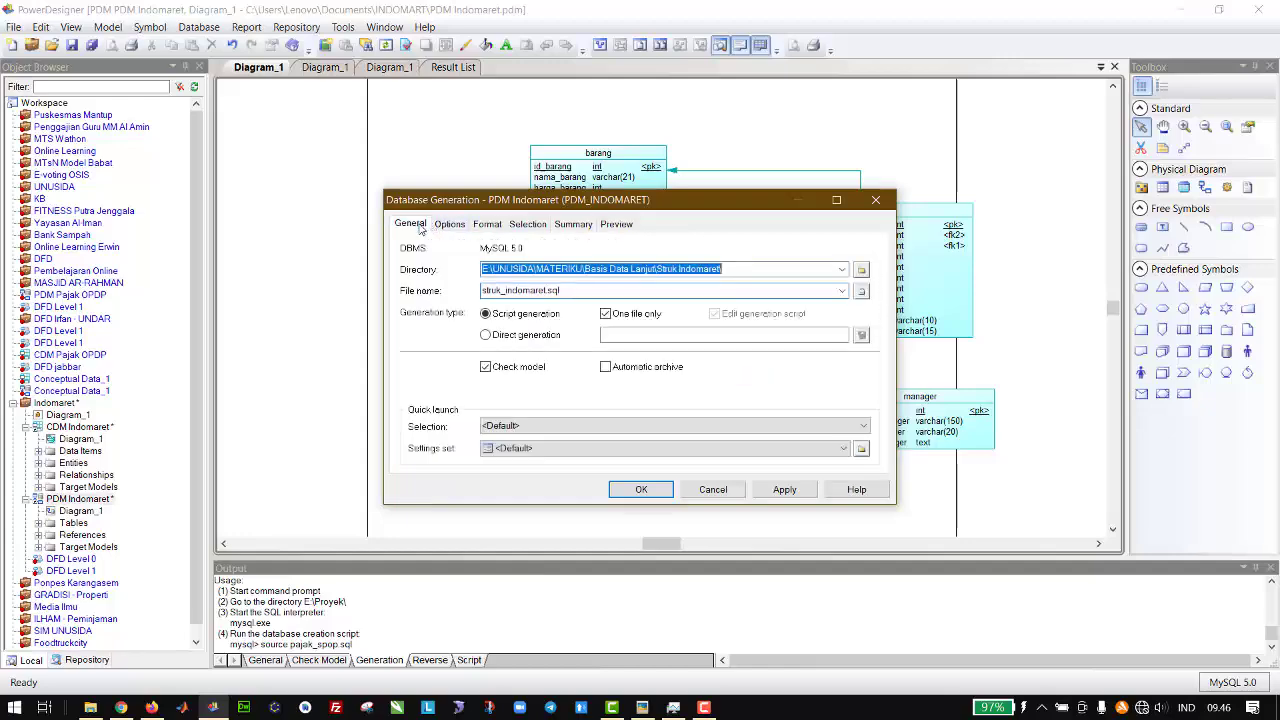
left_click(449, 224)
left_click(486, 224)
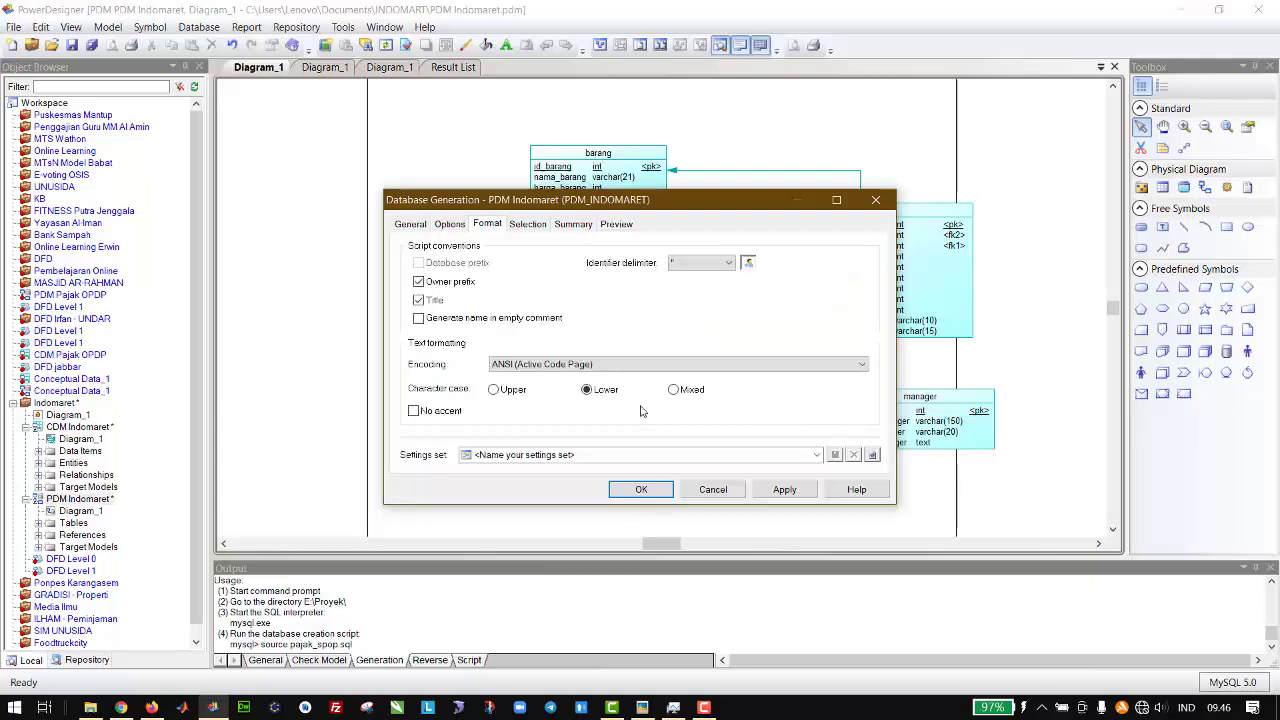
left_click(645, 489)
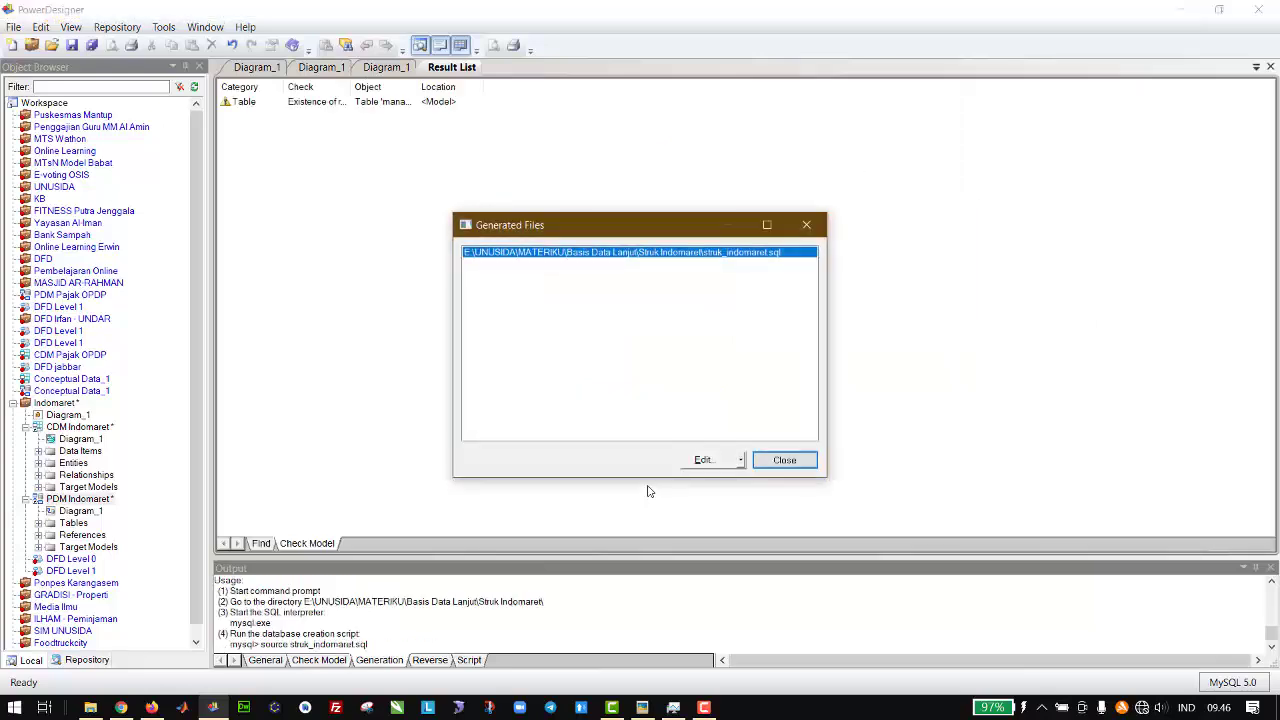
left_click(777, 461)
left_click(91, 45)
left_click(250, 68)
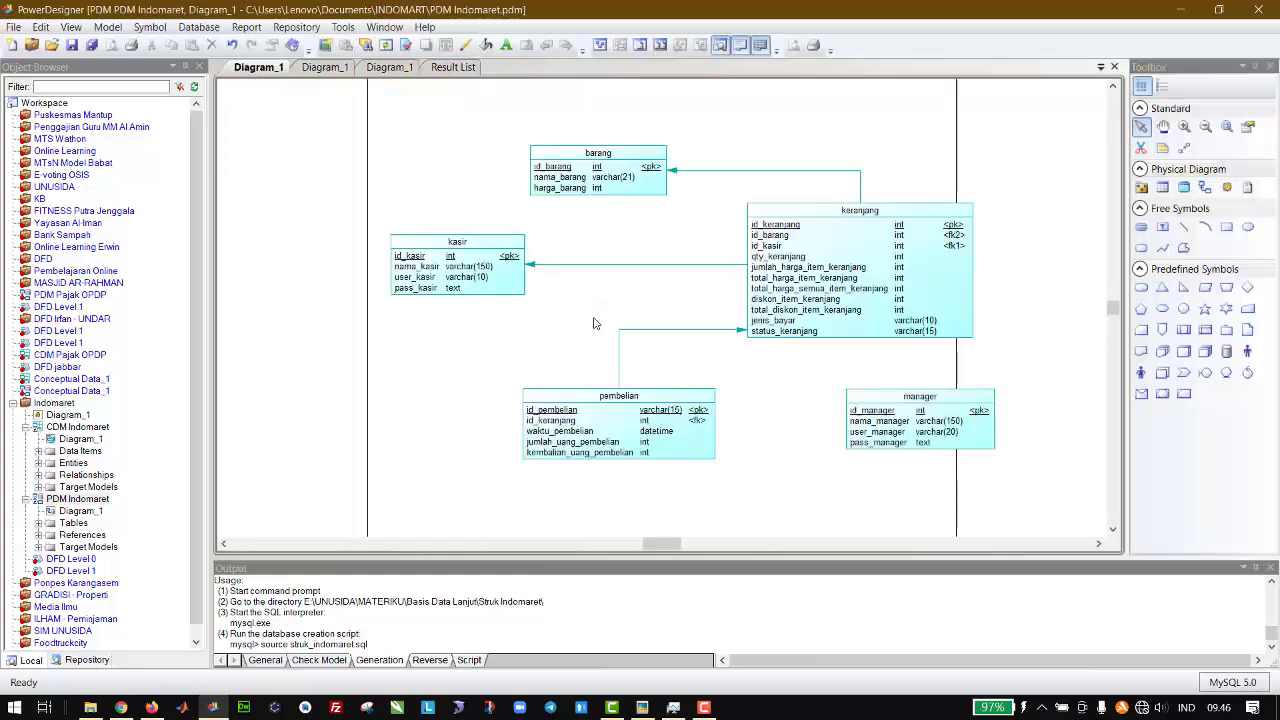
- Open struk_indomaret.sql from the folder E:\UNUSIDA\MATERIKU\Basis Data Lanjut\Struk Indomaret in Notepad++
left_click(90, 707)
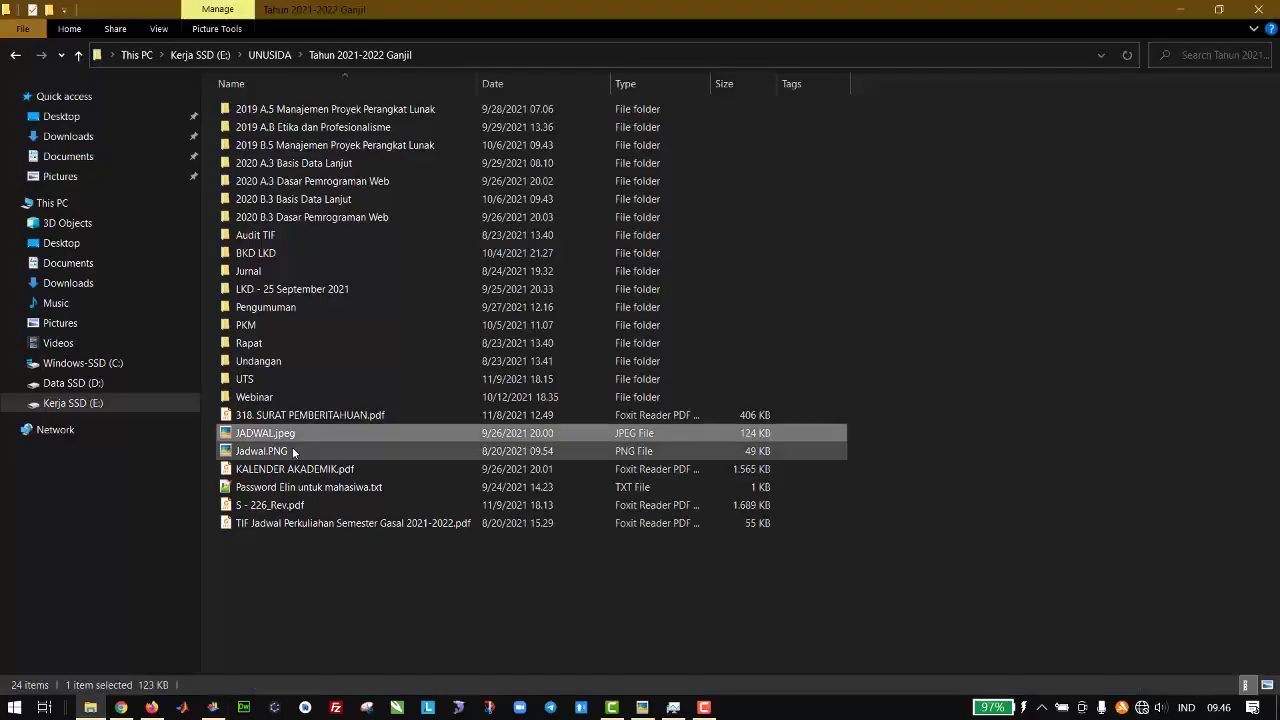
key("Return")
key("Down")
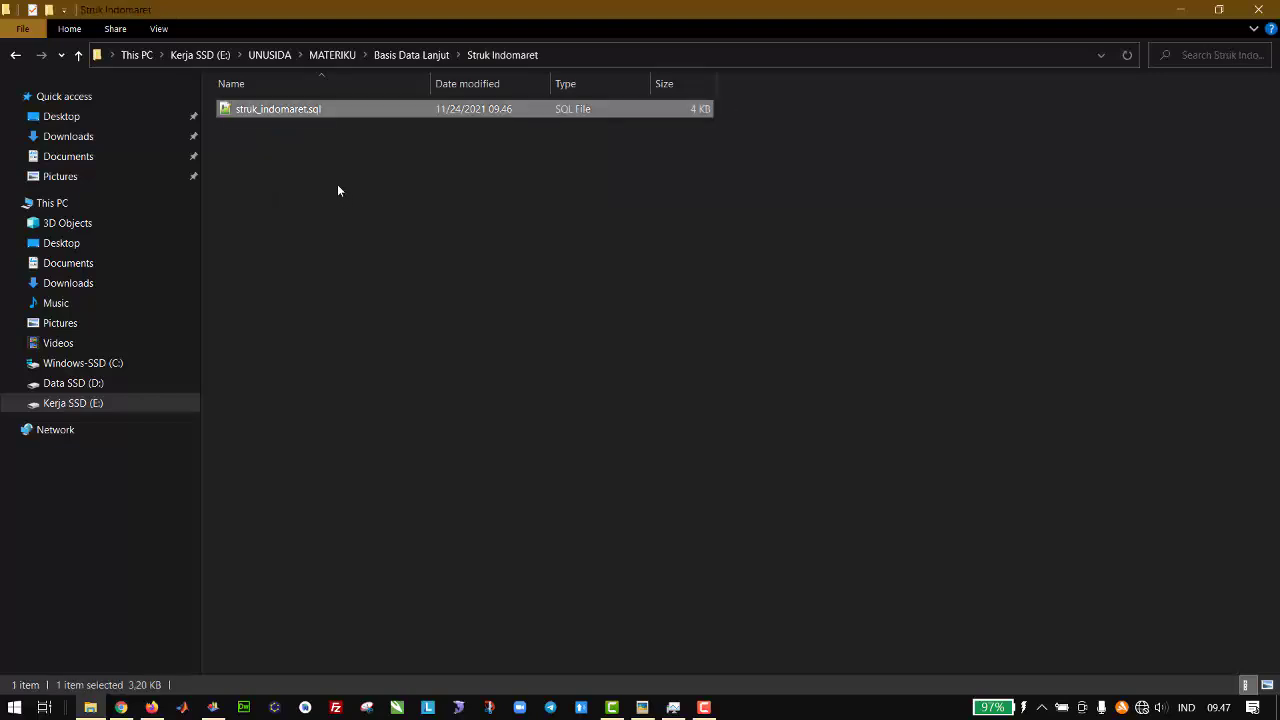
left_click(295, 154)
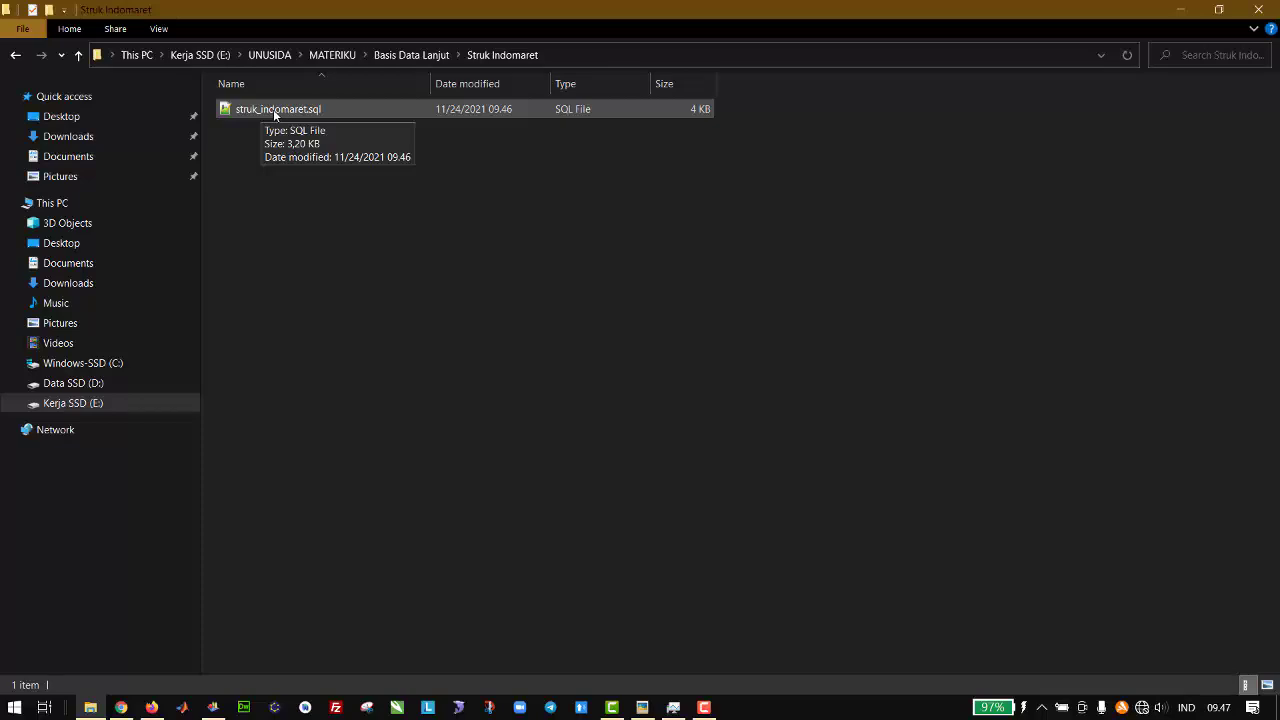
double_click(276, 109)
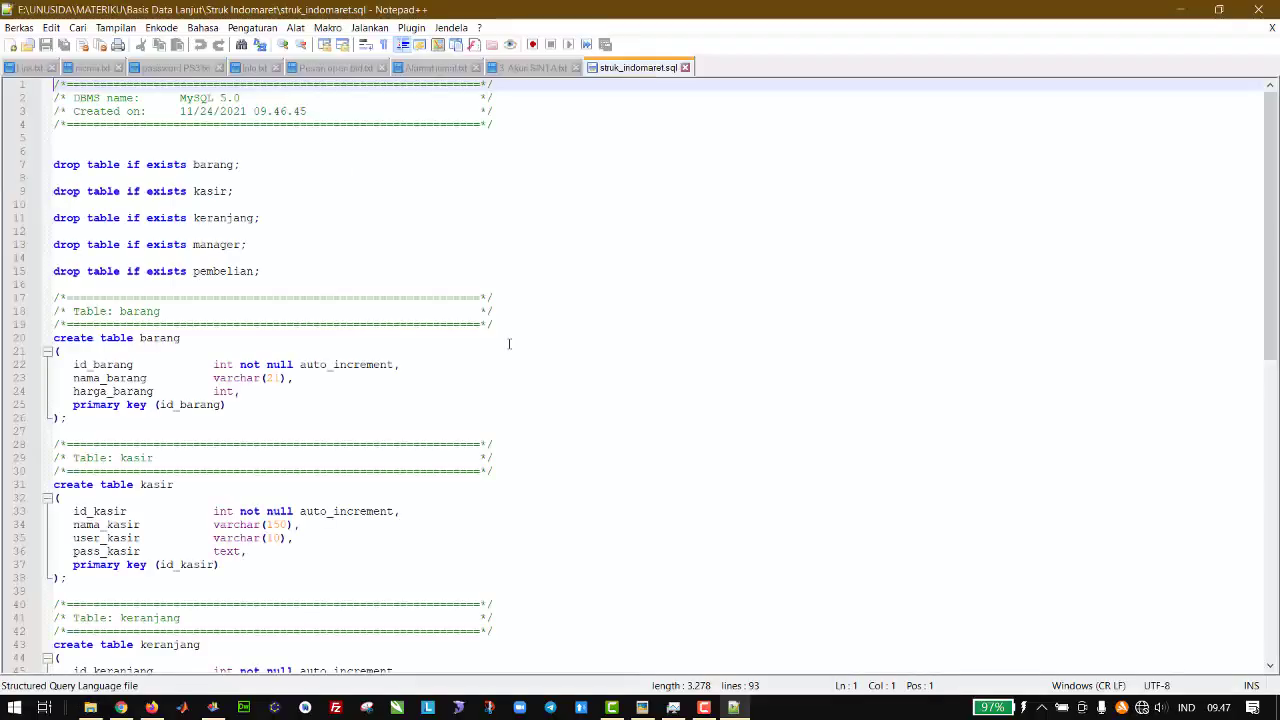
- Examine the drop table and create table statements of the generated script from beginning to end
left_click(508, 340)
scroll(508, 344, "down", 14)
left_click(508, 344)
key("ctrl+End")
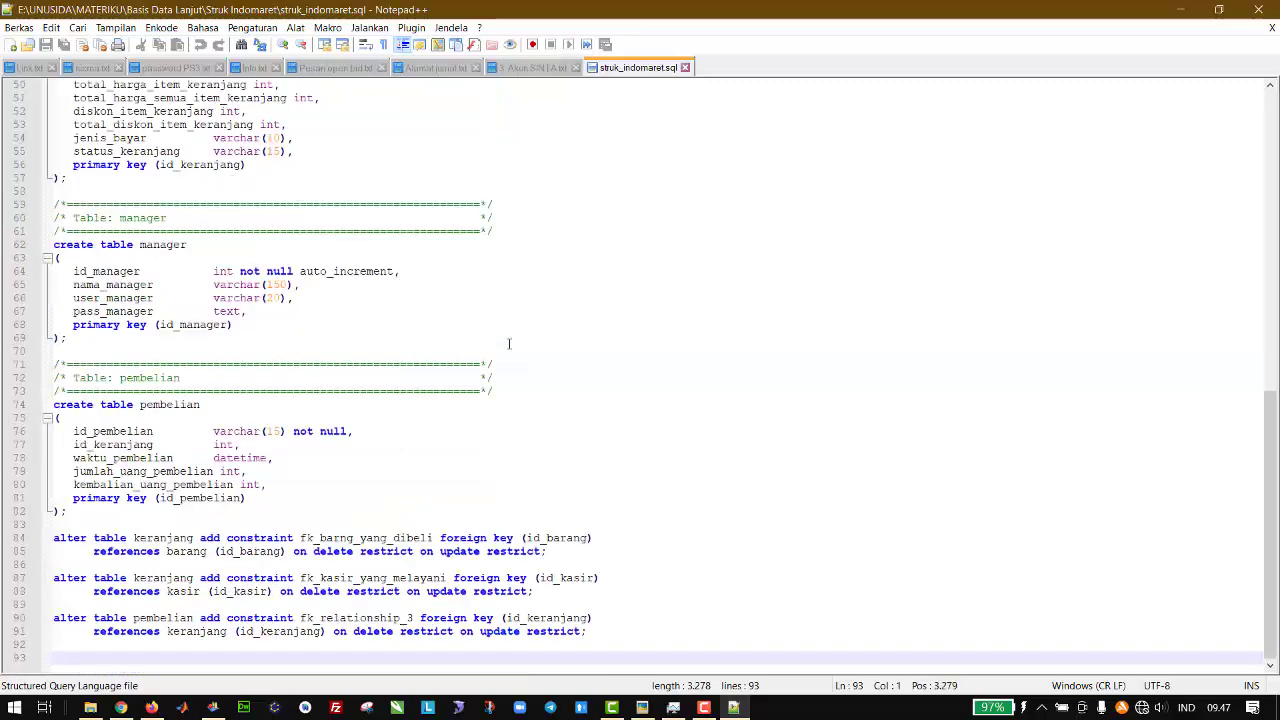
key("Page_Up")
key("Page_Up")
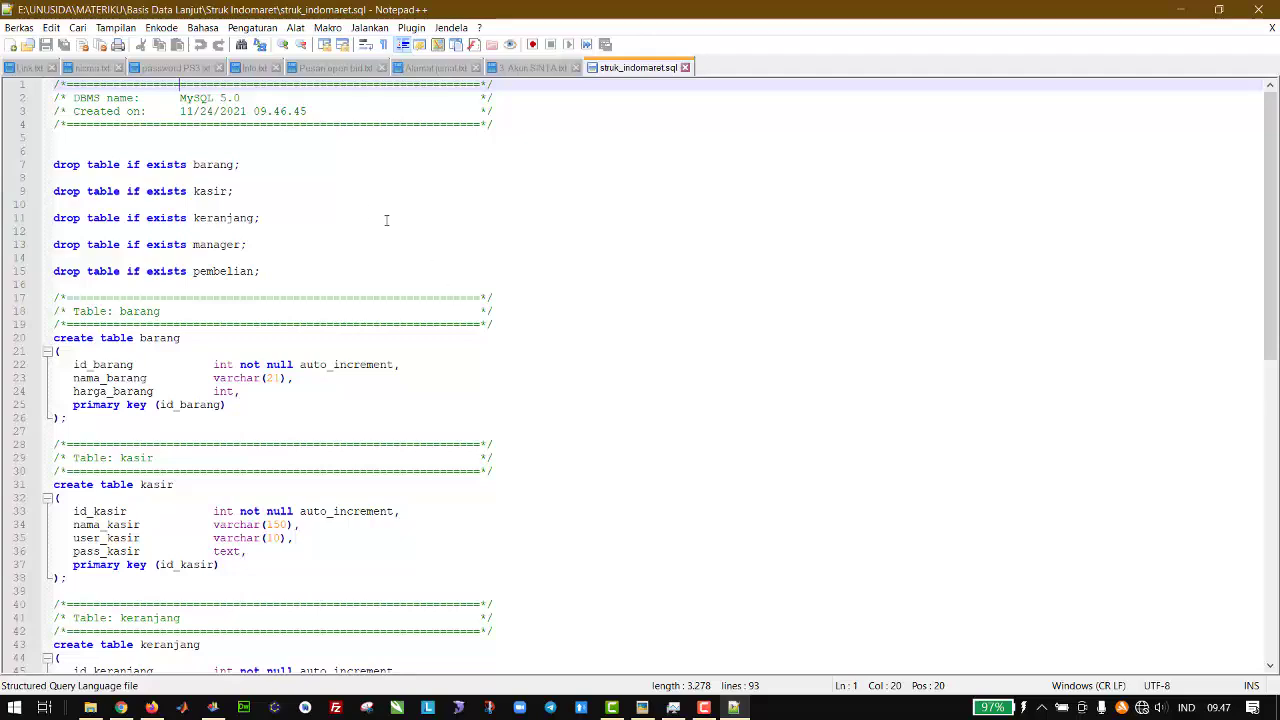
left_click(139, 346)
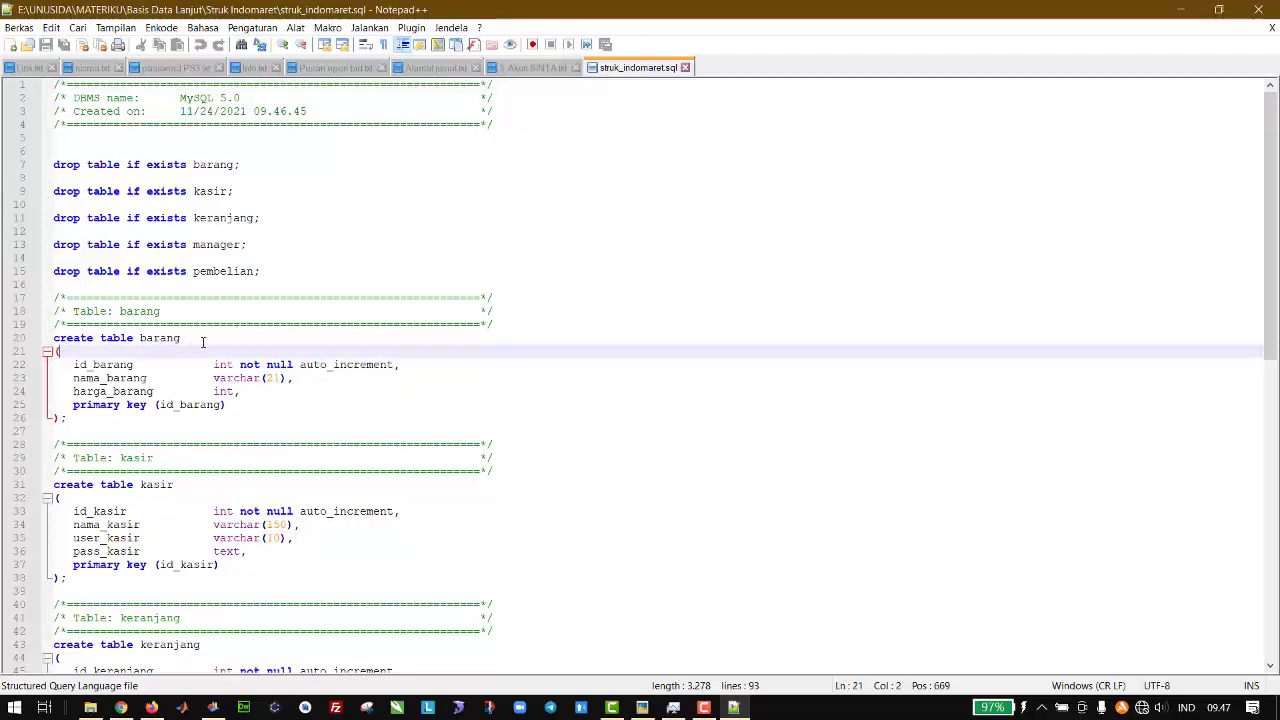
key("Page_Down")
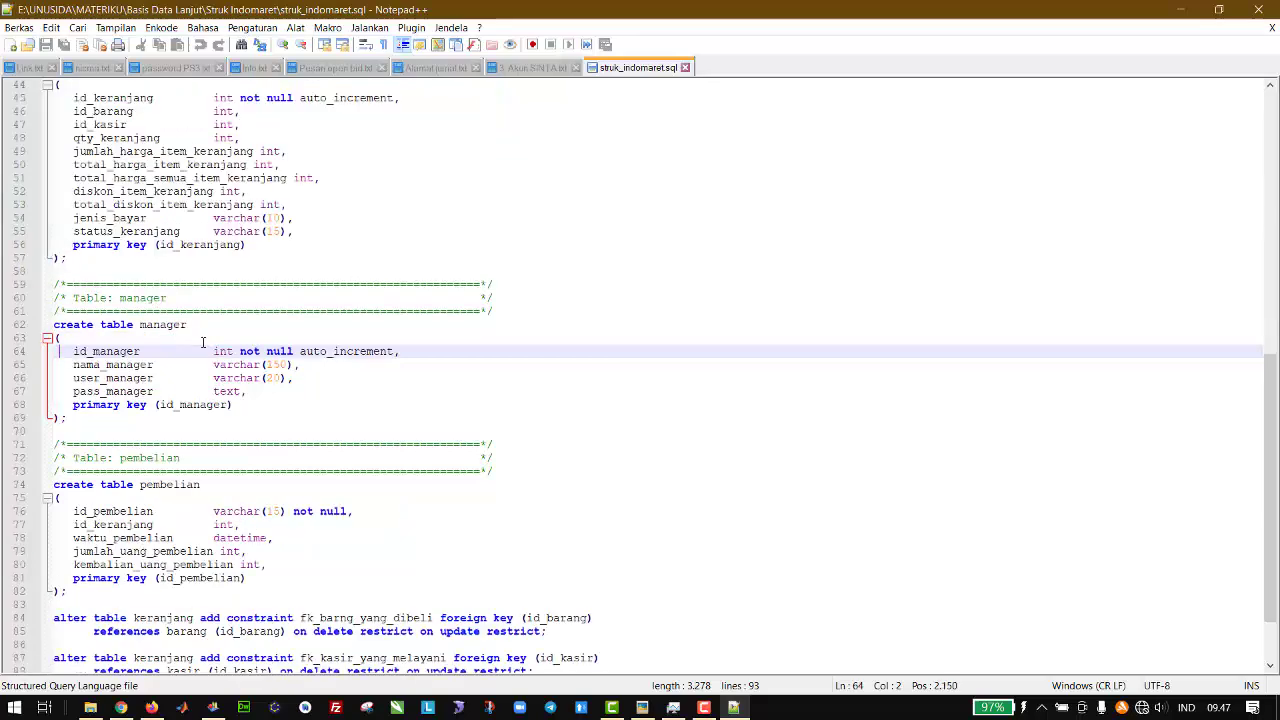
key("Page_Down")
- Examine the statement that adds the foreign key from keranjang to barang, including its constraint name
left_click_drag(153, 541, 183, 541)
left_click_drag(181, 544, 266, 551)
left_click(413, 551)
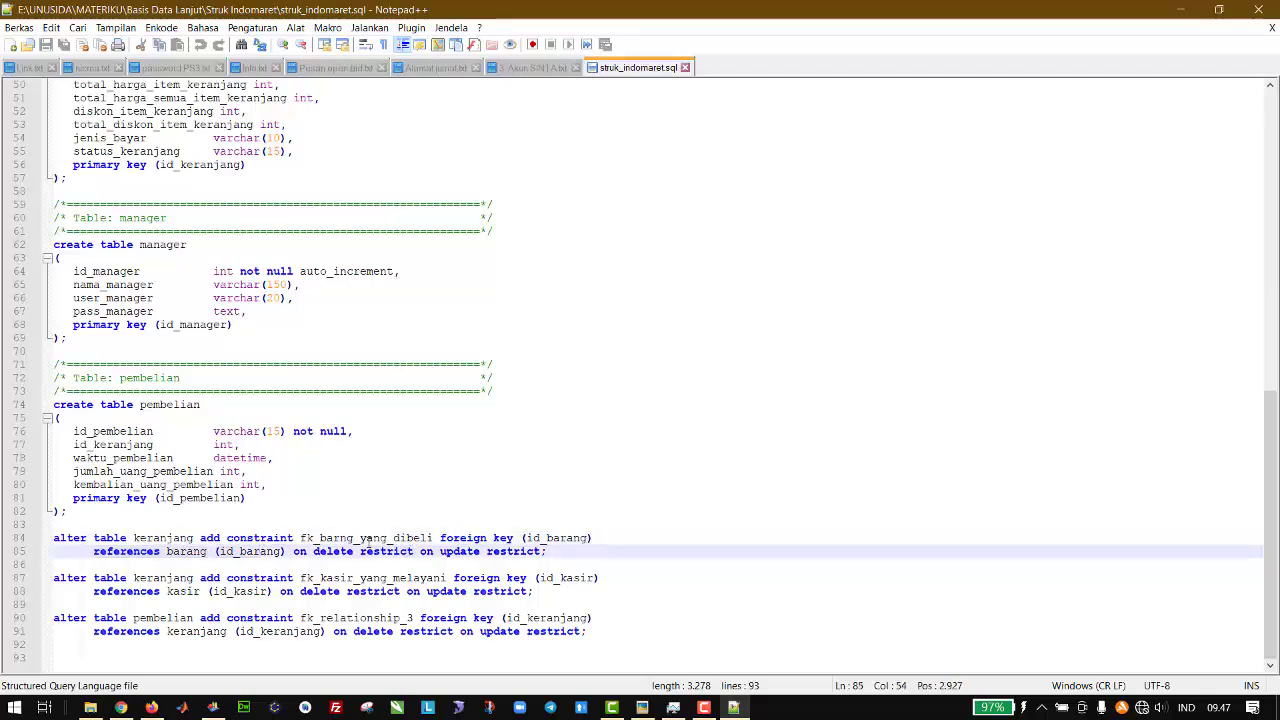
double_click(369, 539)
left_click(442, 539)
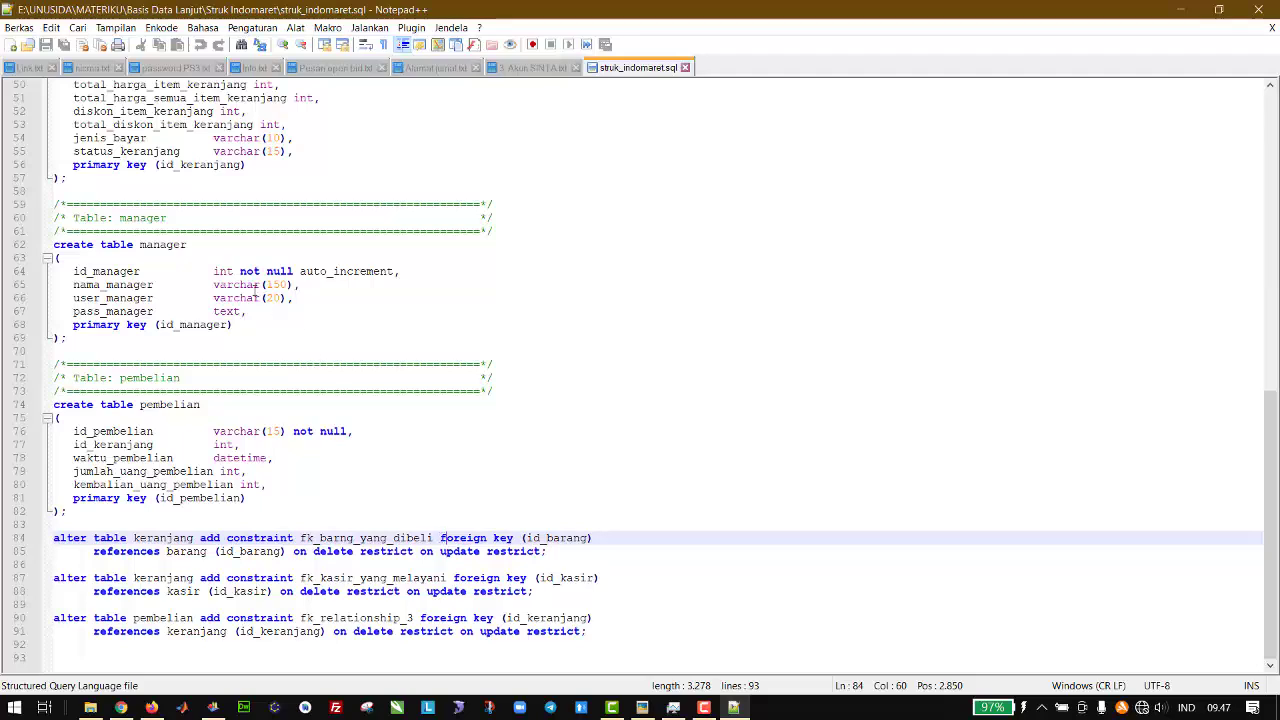
- Examine the create statement of the manager table: the auto_increment on id_manager, the column lengths and the primary key
double_click(329, 272)
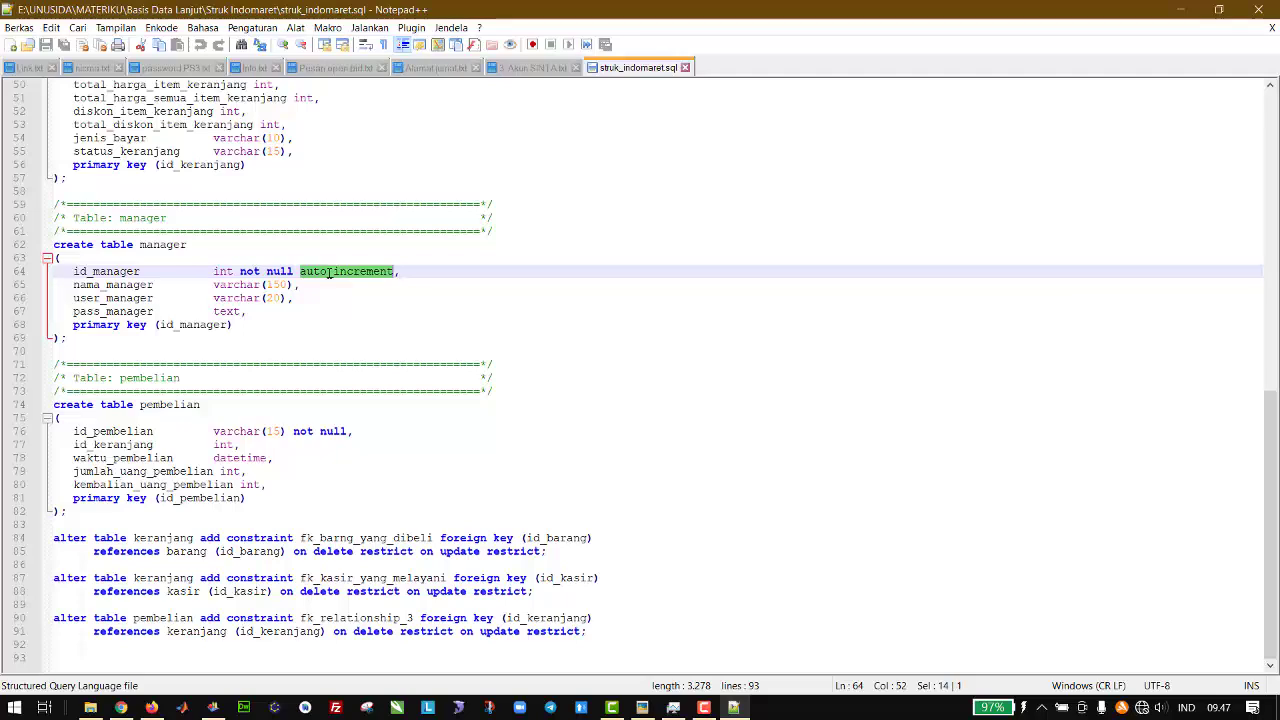
triple_click(329, 272)
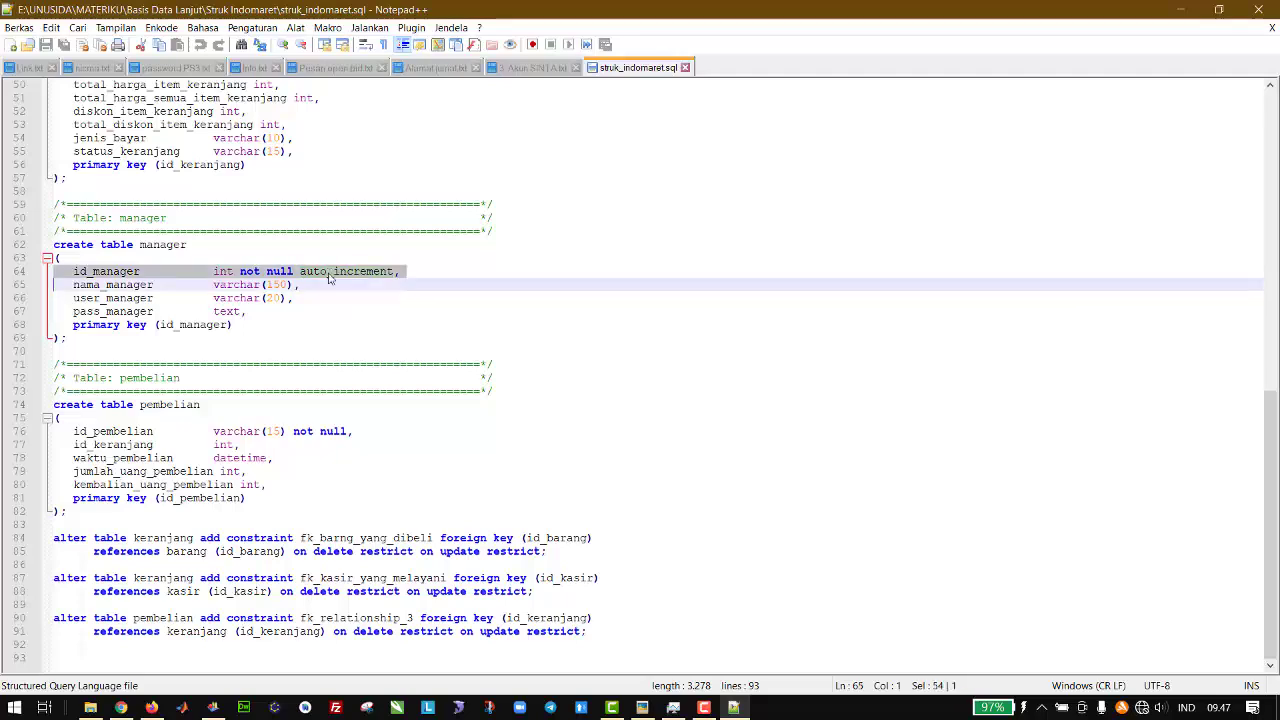
double_click(329, 279)
left_click(329, 279)
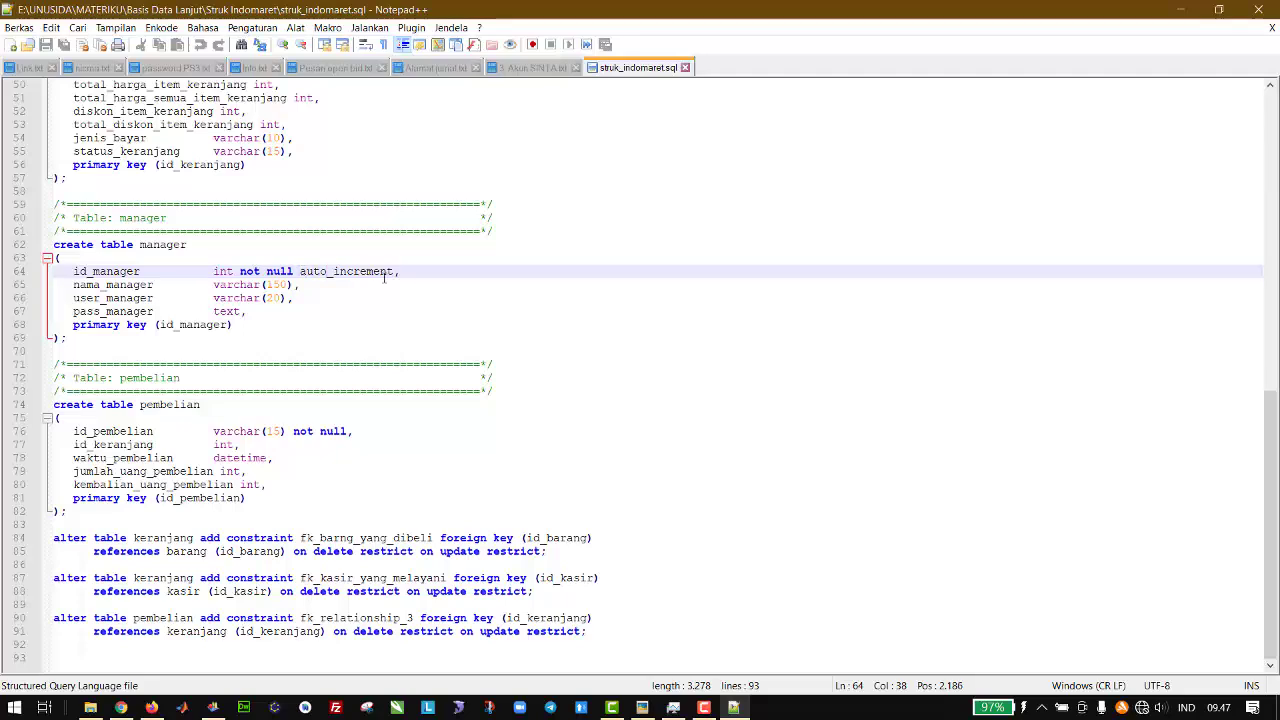
left_click_drag(289, 285, 274, 285)
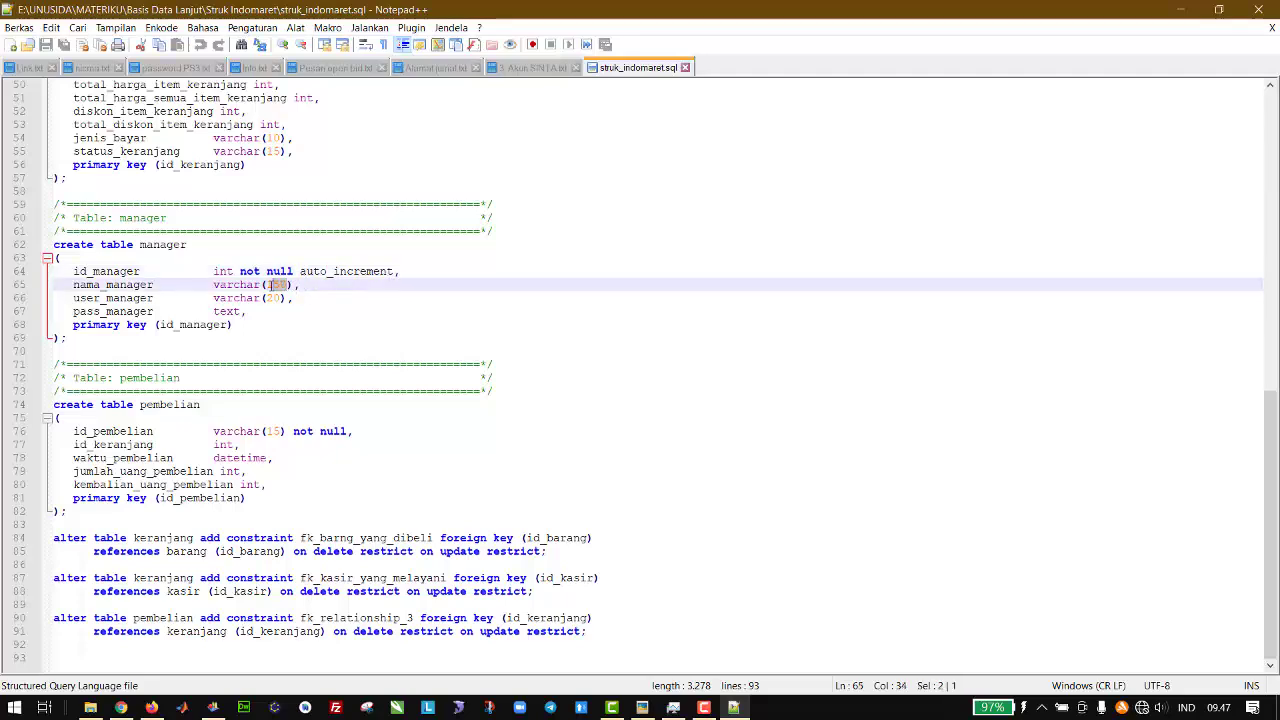
left_click(256, 311)
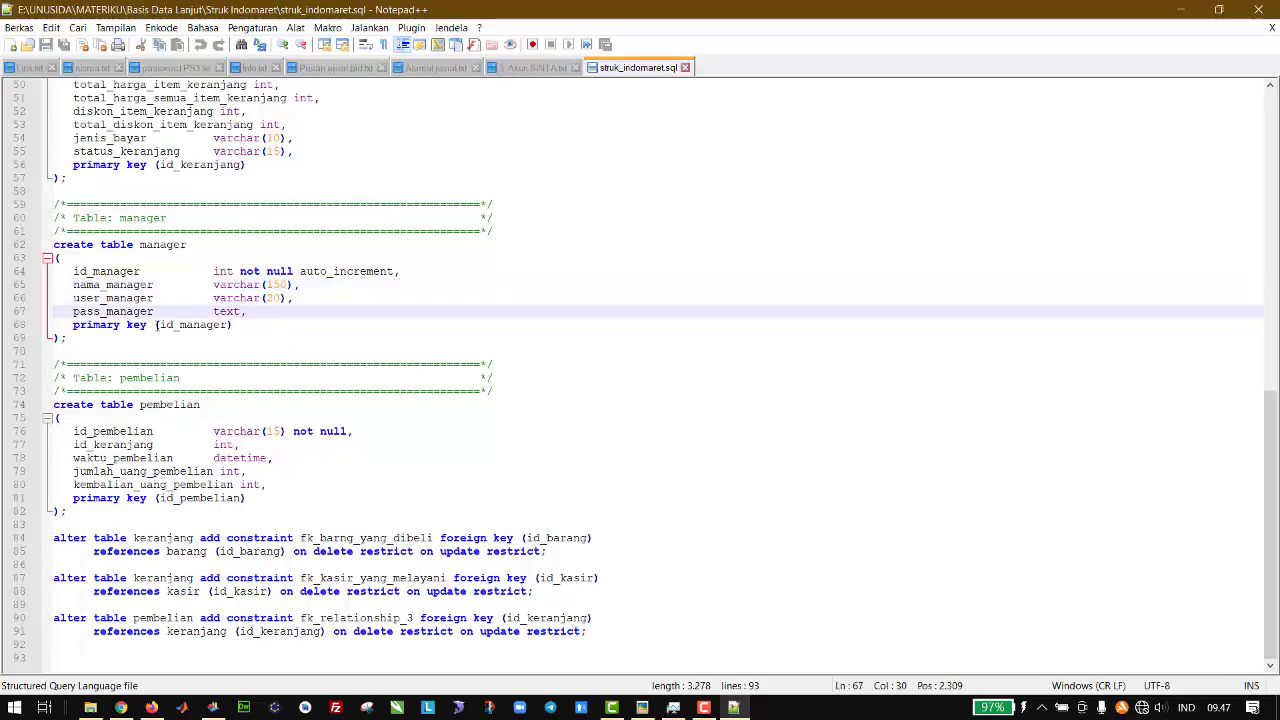
left_click(240, 325)
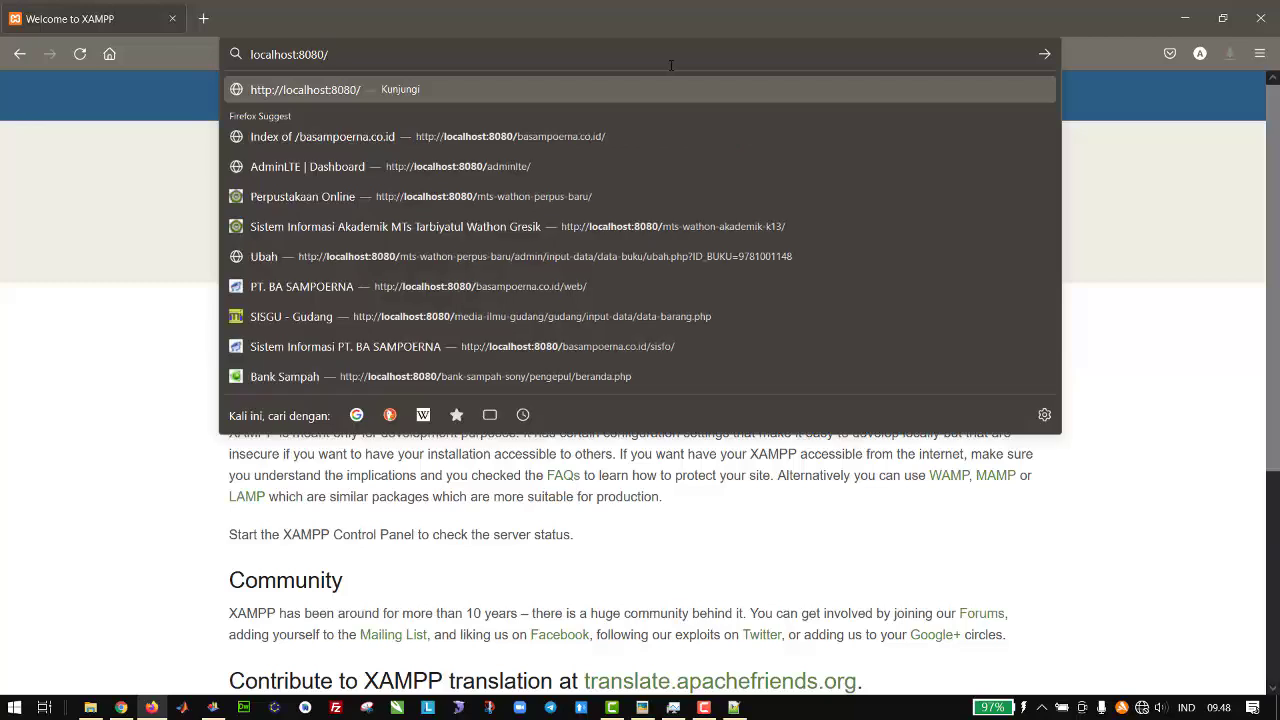
key("shift+Left")
key("shift+Left")
key("shift+Left")
key("shift+Left")
key("shift+Left")
key("BackSpace")
key("BackSpace")
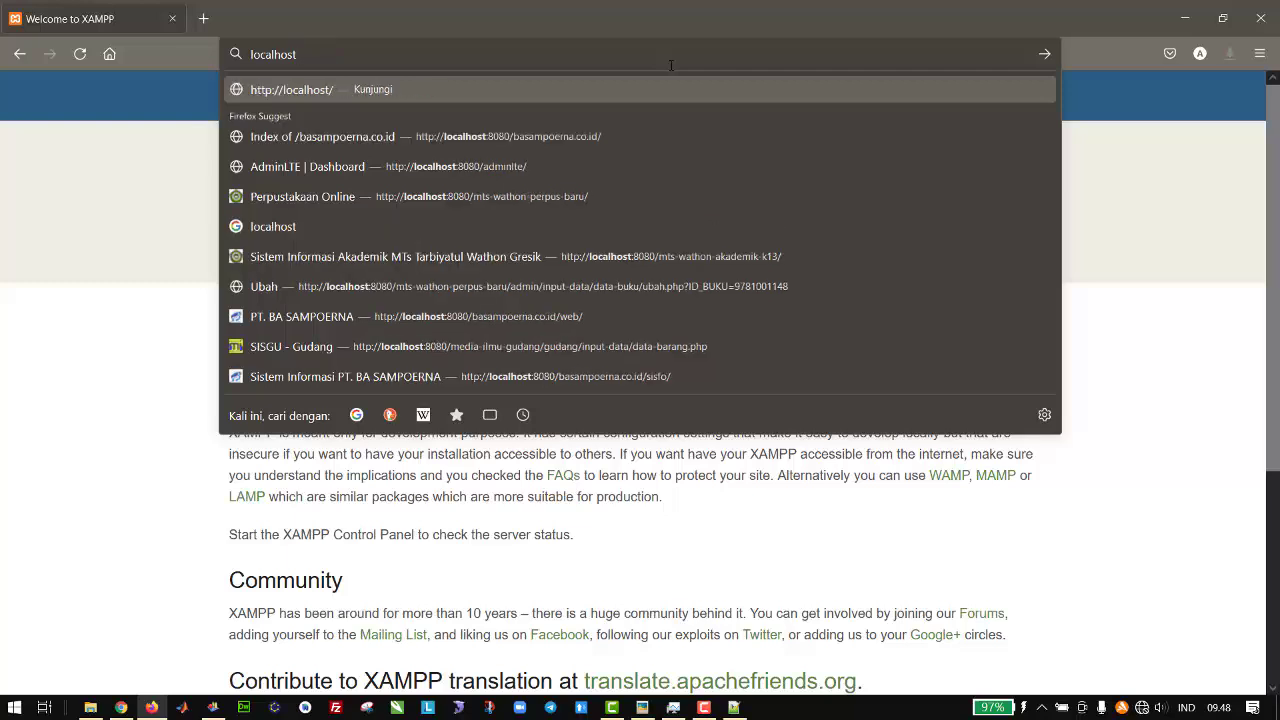
type("/")
key("BackSpace")
type(":")
key("BackSpace")
type("8080")
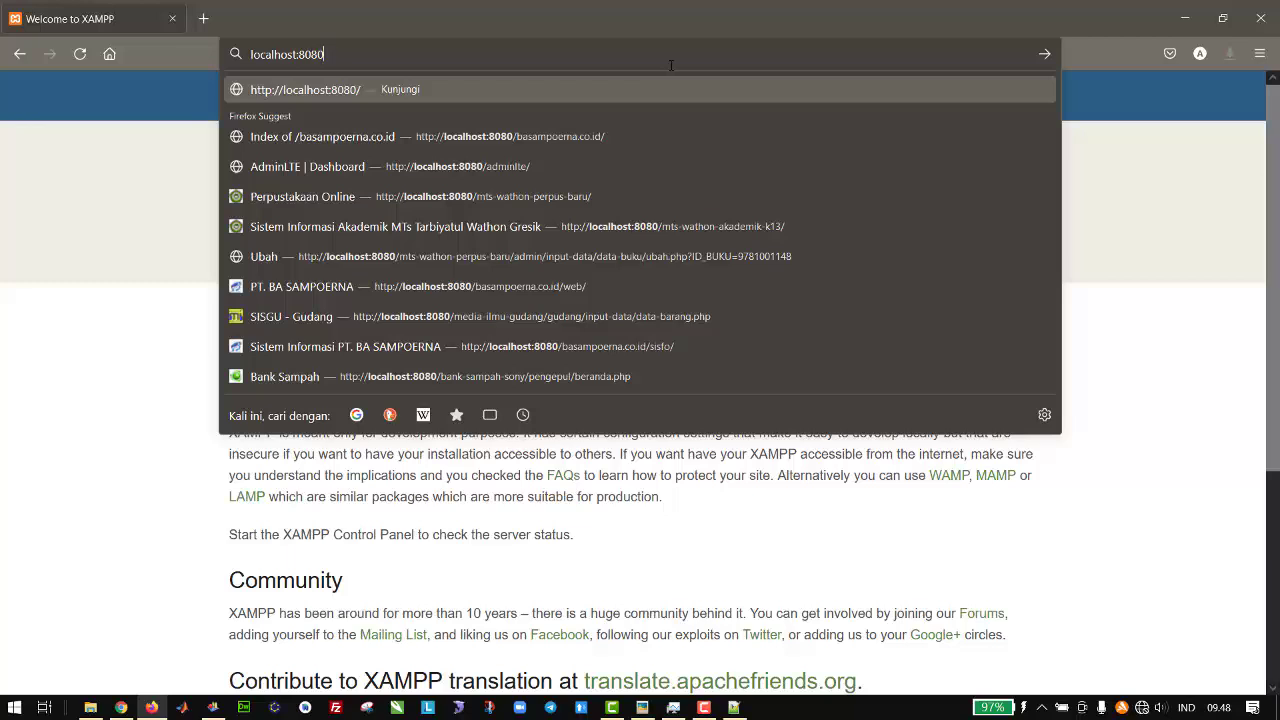
type("/")
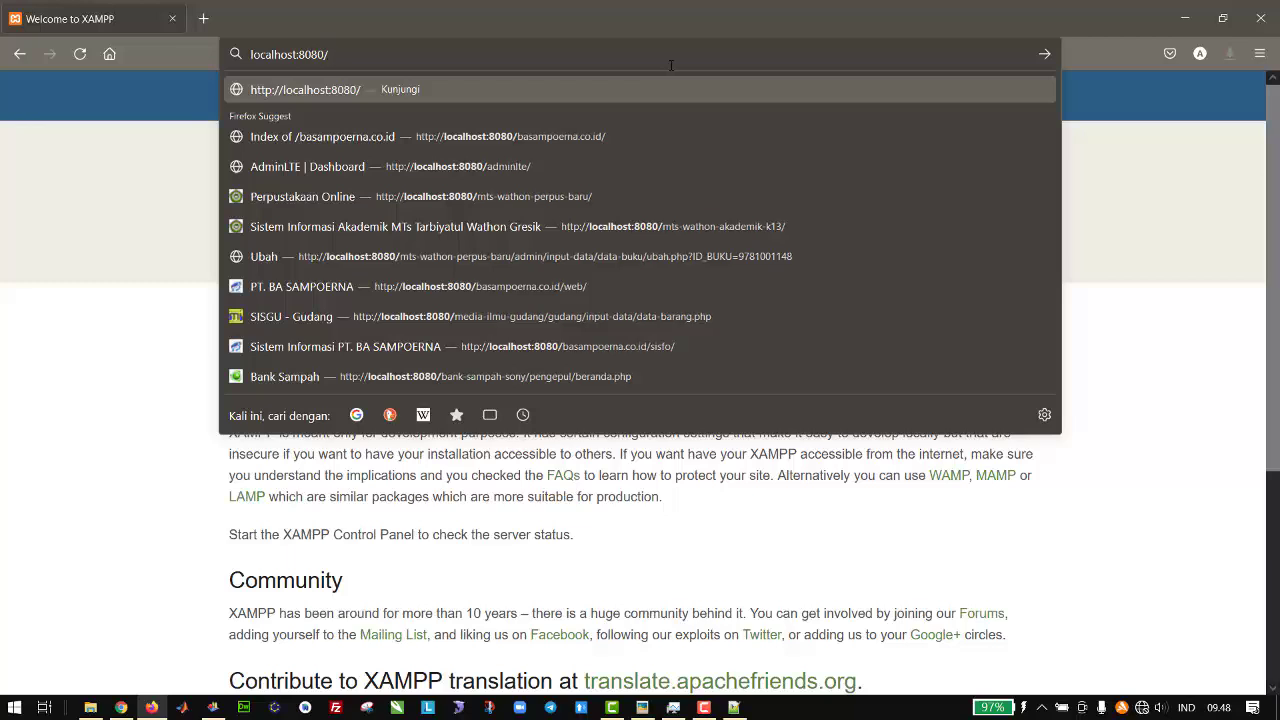
- Open phpMyAdmin at localhost:8080/phpmyadmin and go to the server's database overview
type("phpmyadmin")
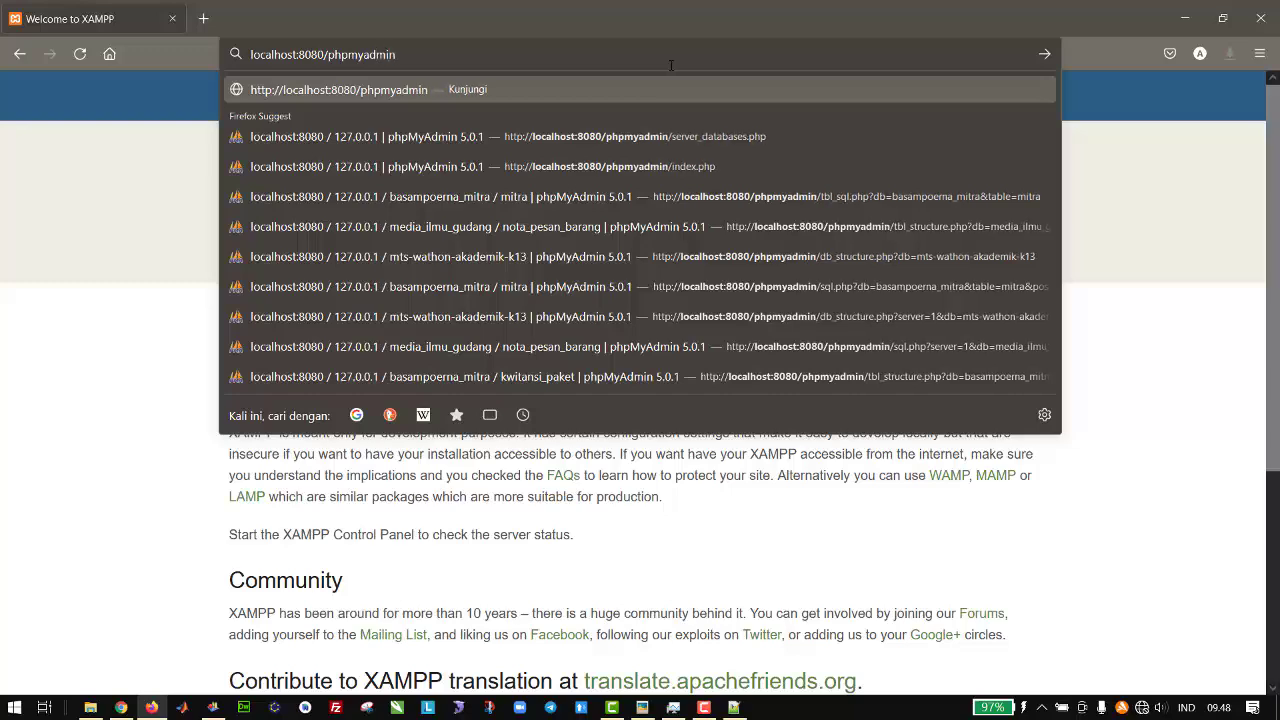
key("Return")
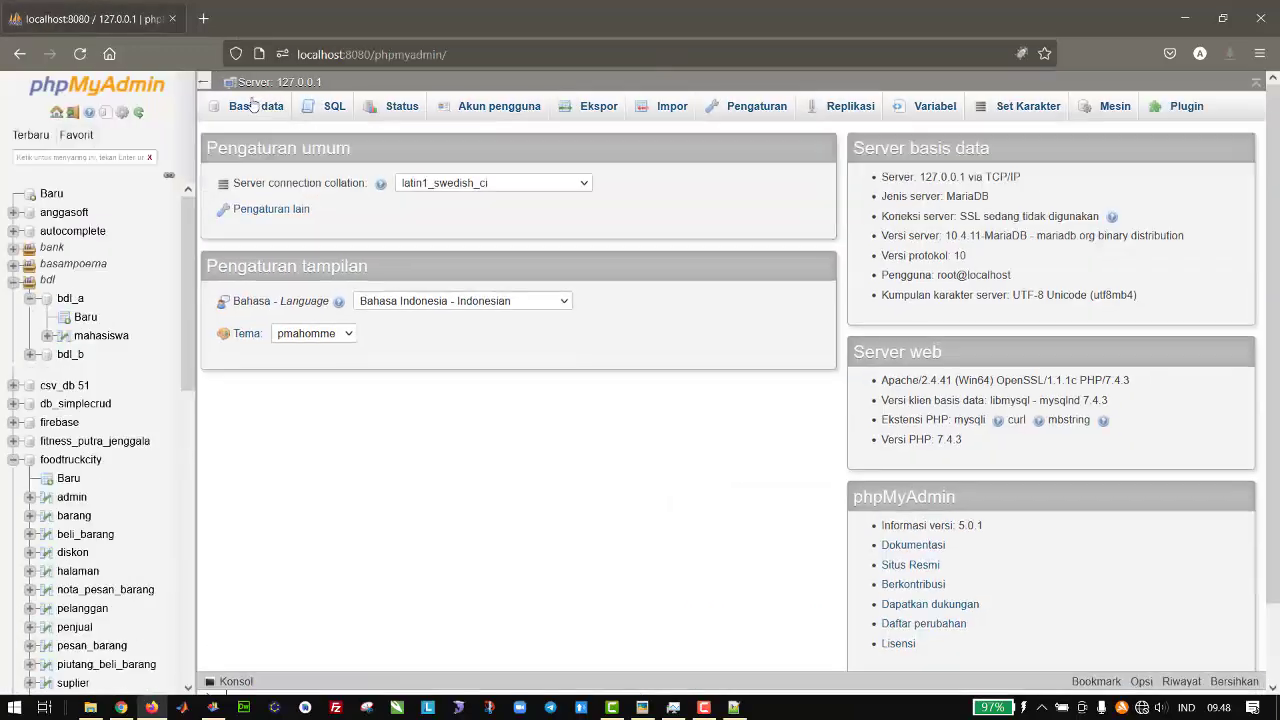
left_click(248, 108)
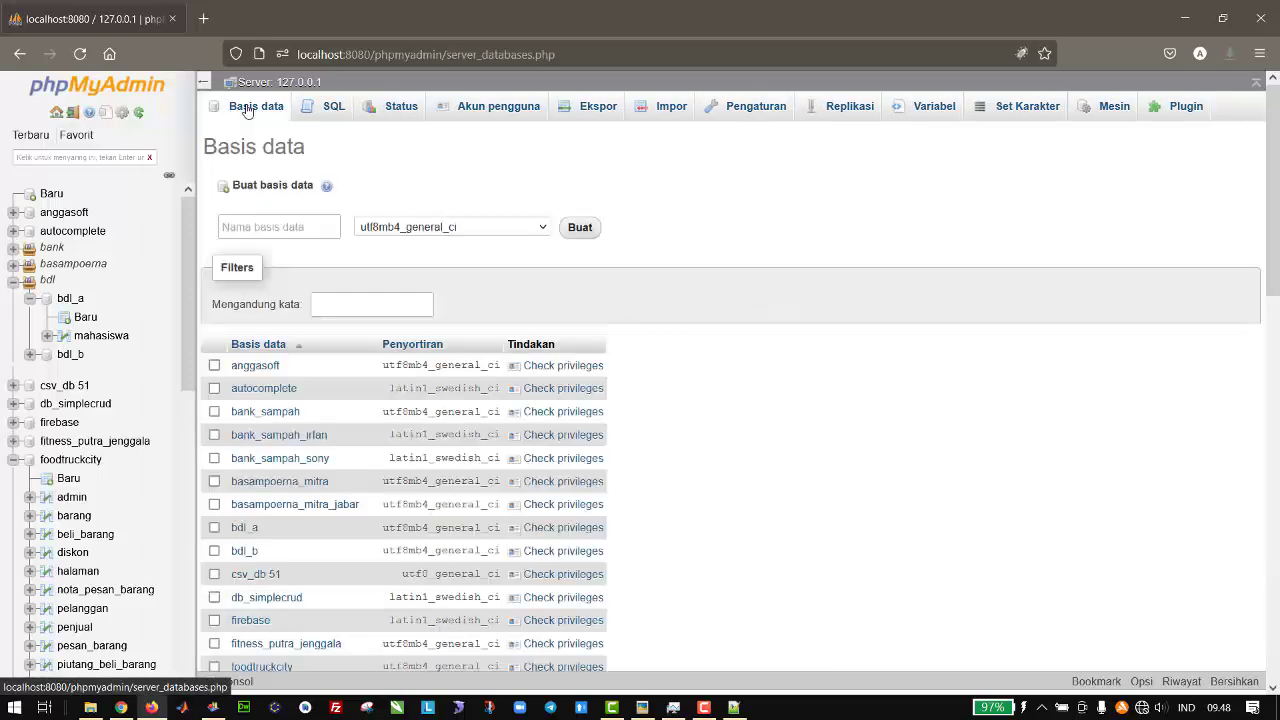
- Create a database named struk_indomaret with the utf8mb4_general_ci collation
left_click(300, 227)
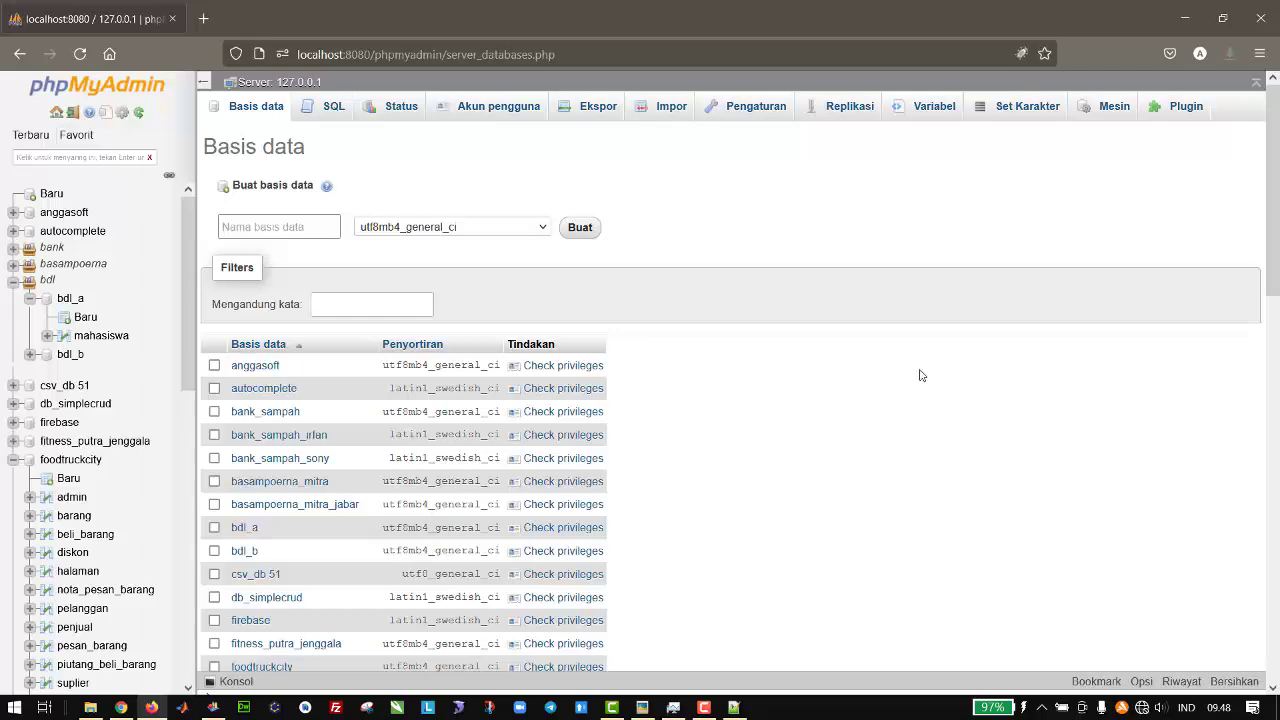
type("struk_indomaret")
left_click(520, 230)
left_click(520, 230)
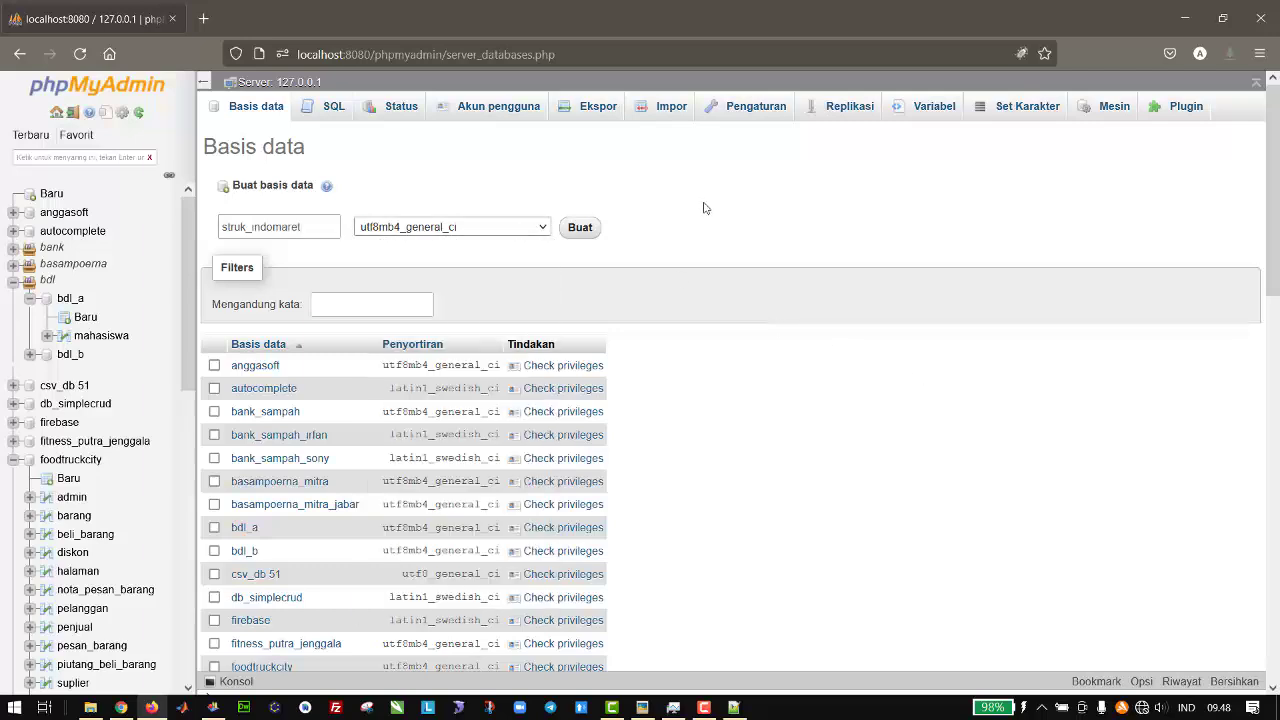
left_click(579, 230)
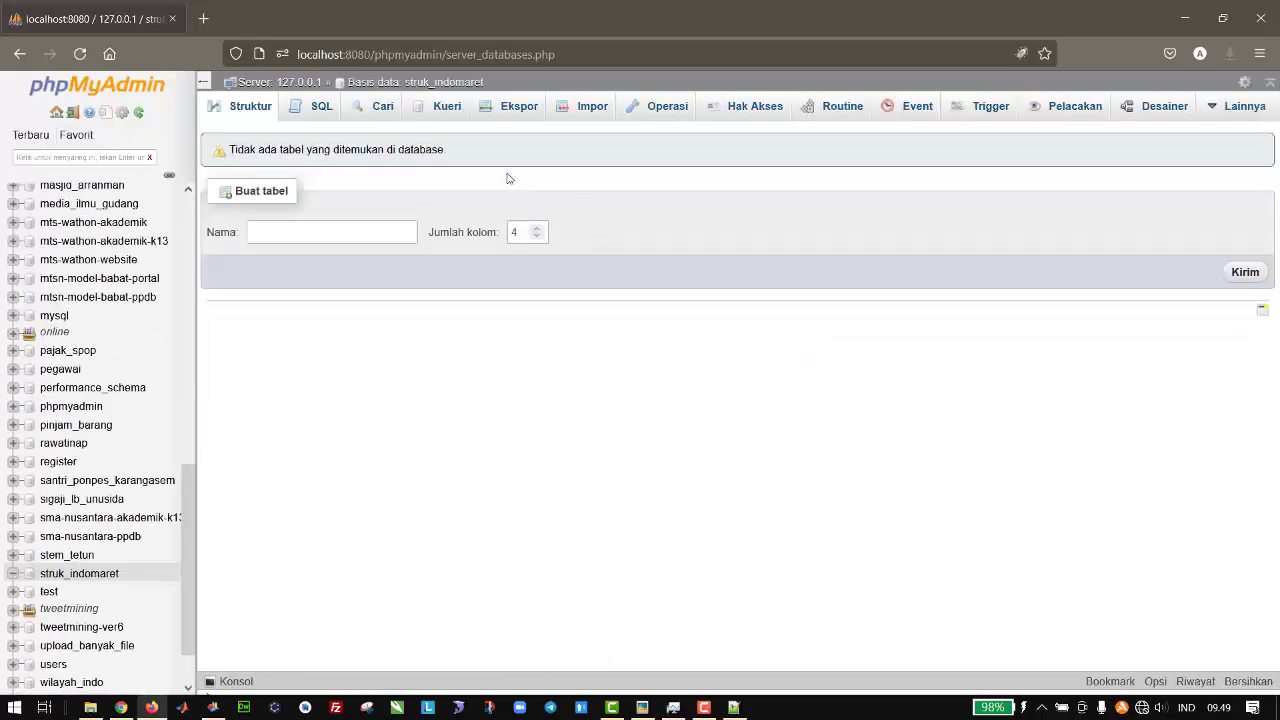
- Start an import into the struk_indomaret database and choose struk_indomaret.sql as the file
left_click_drag(513, 84, 378, 84)
left_click(630, 157)
left_click(590, 110)
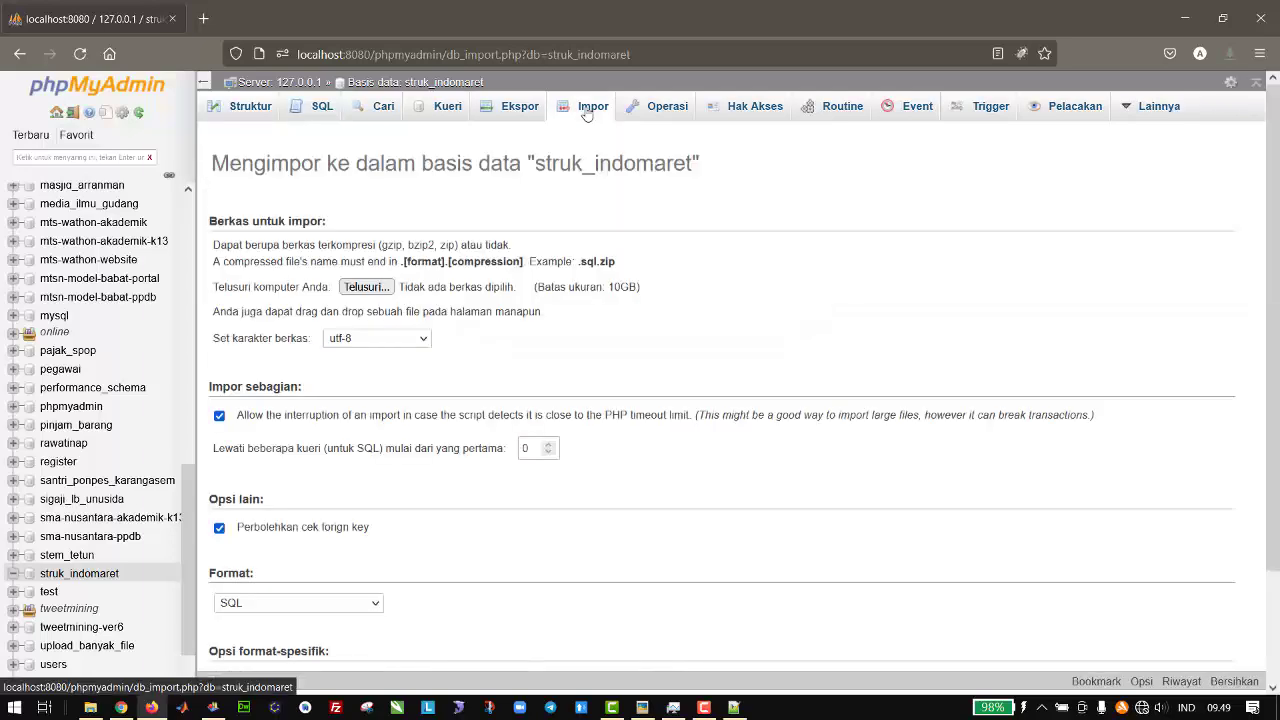
left_click(362, 288)
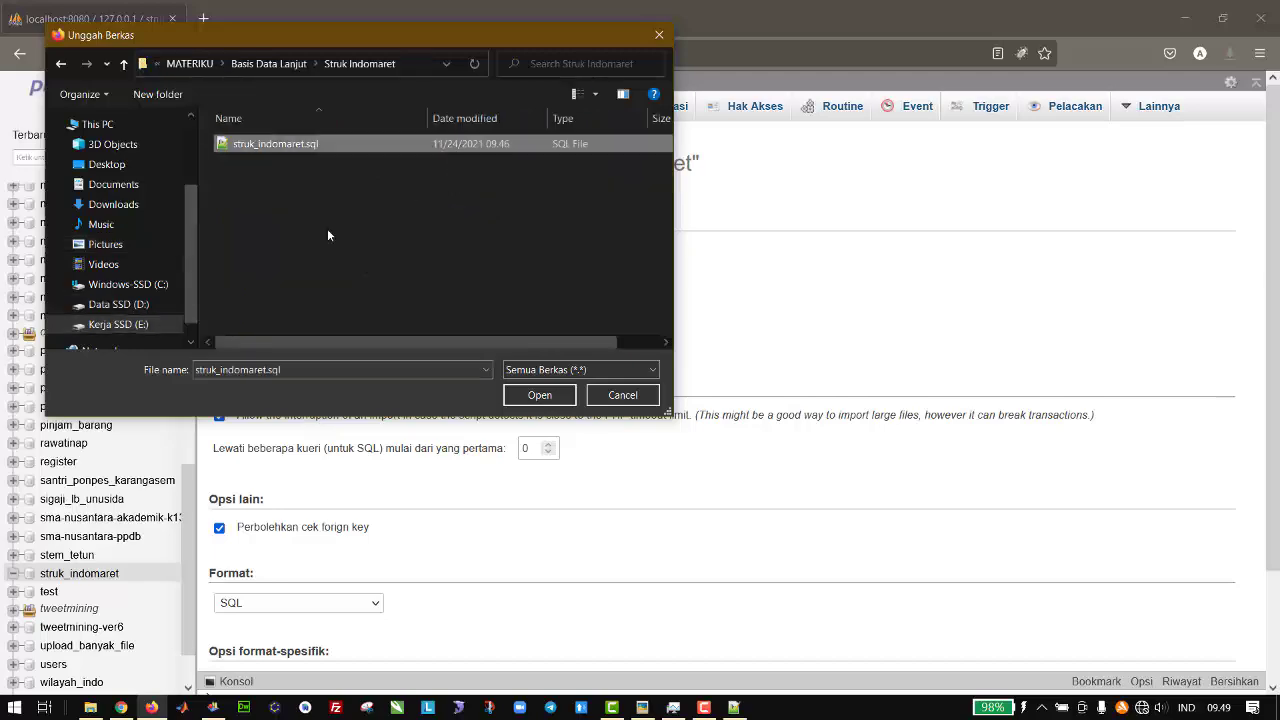
key("Return")
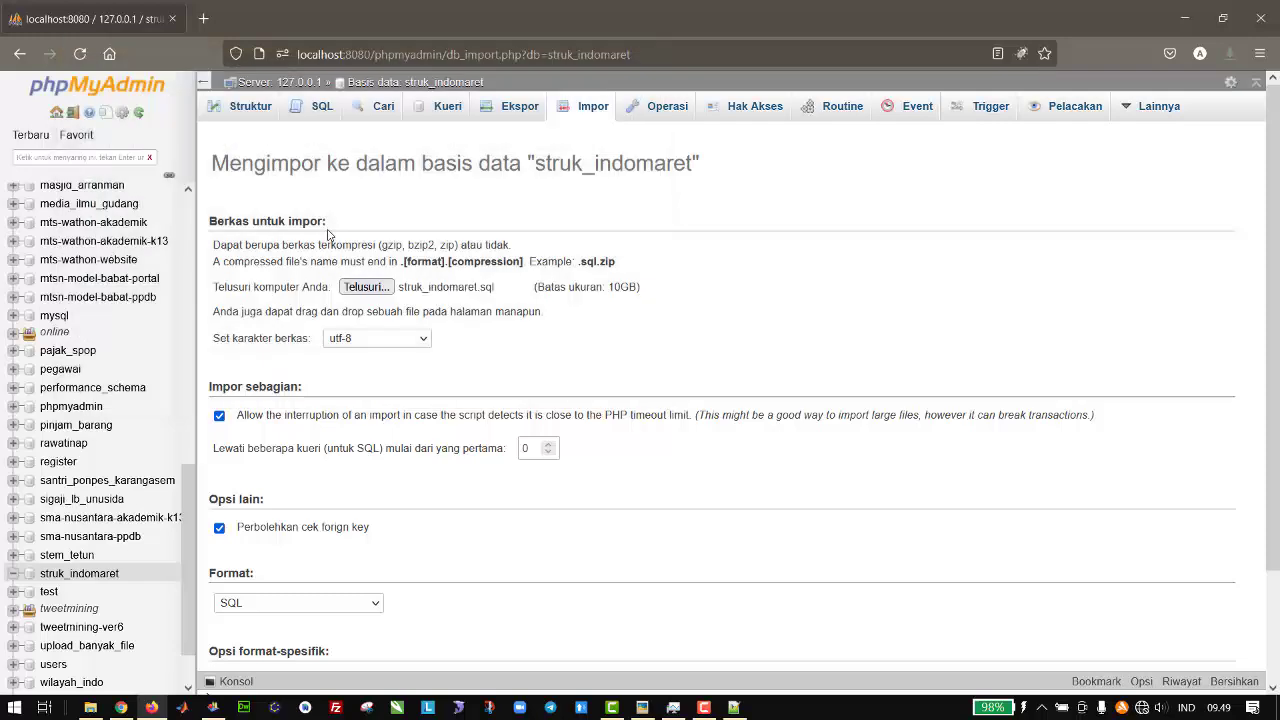
- Disable the import's interruption allowance and foreign key check, and run the import
scroll(730, 292, "down", 3)
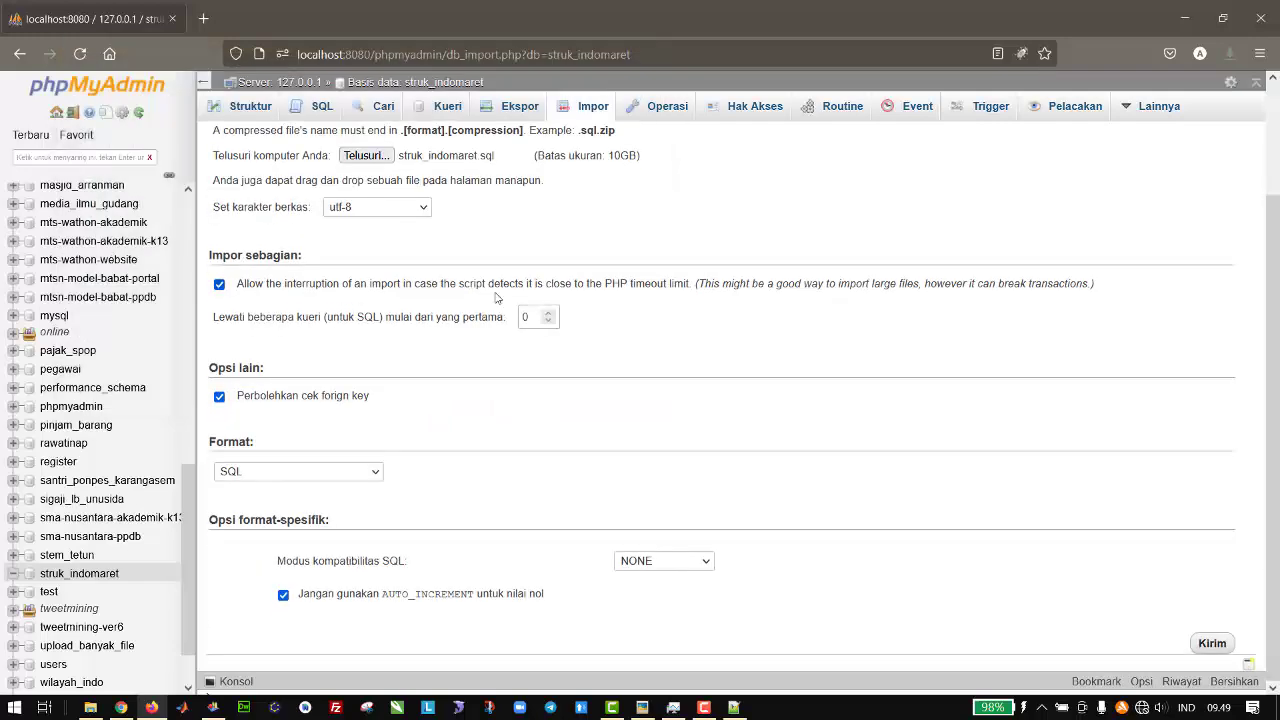
left_click(309, 288)
left_click(306, 398)
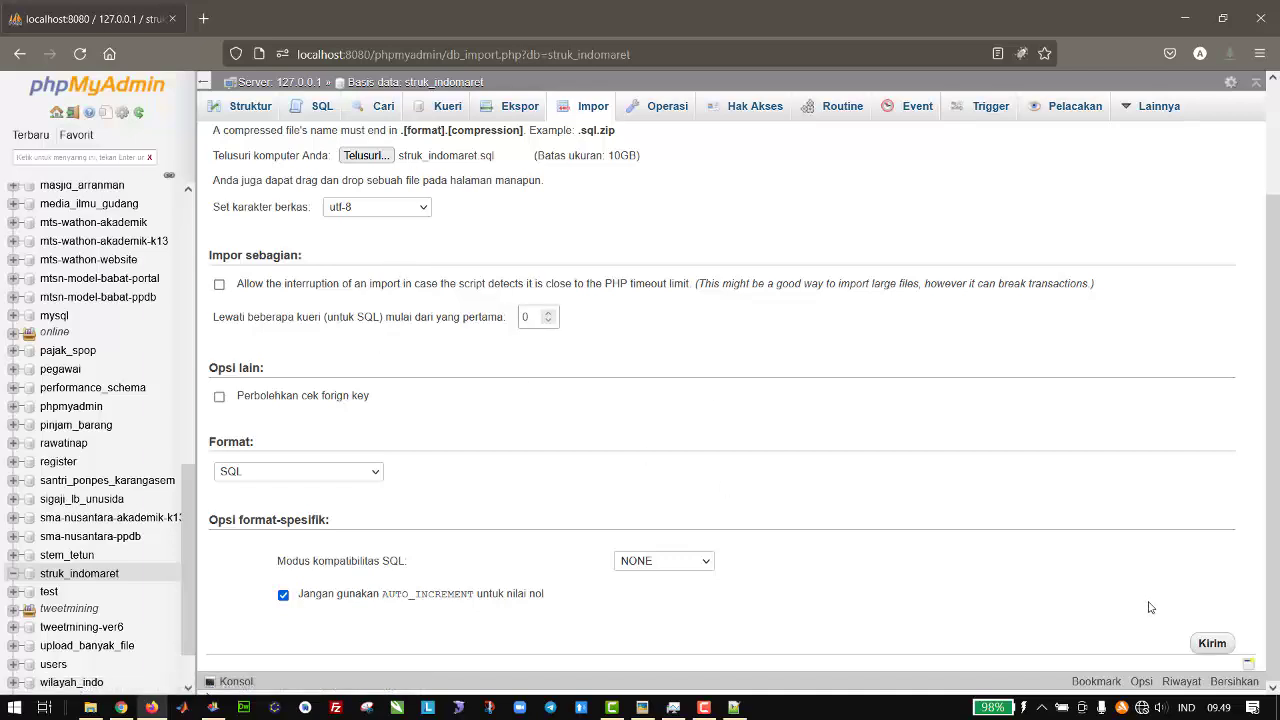
left_click(1212, 644)
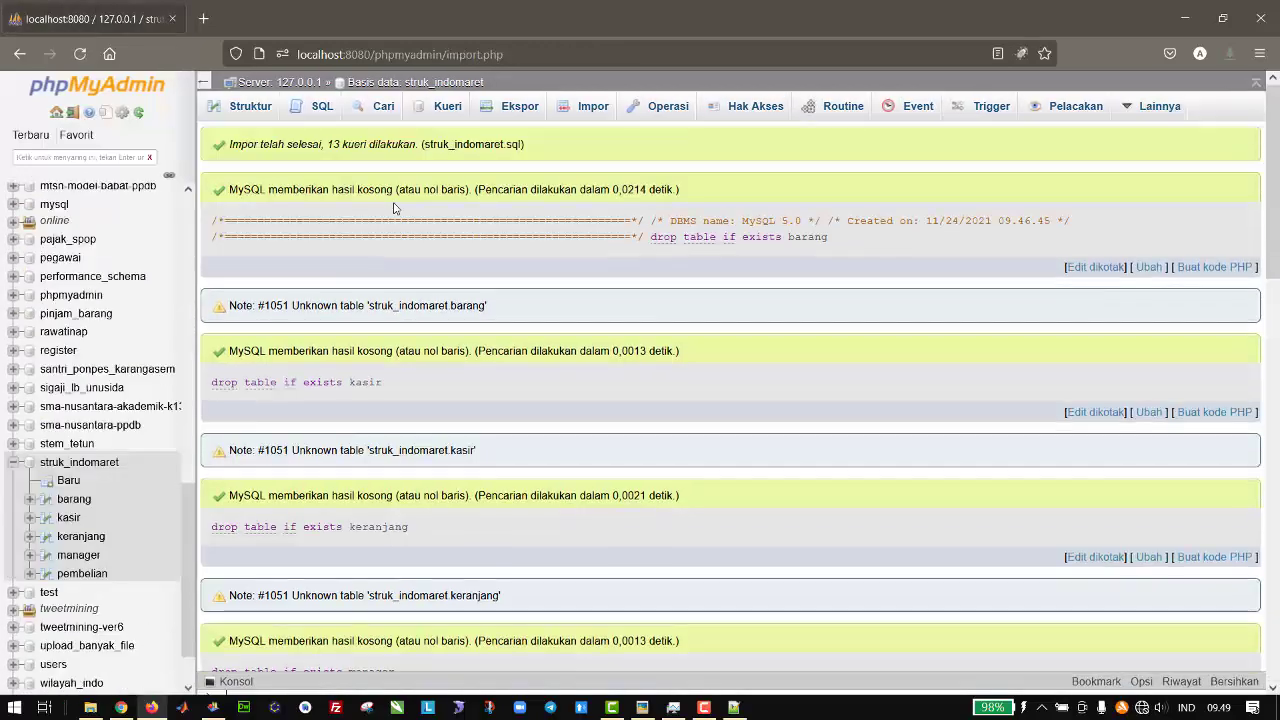
- Review the import results and the list of tables in the struk_indomaret database
left_click_drag(1273, 175, 1273, 211)
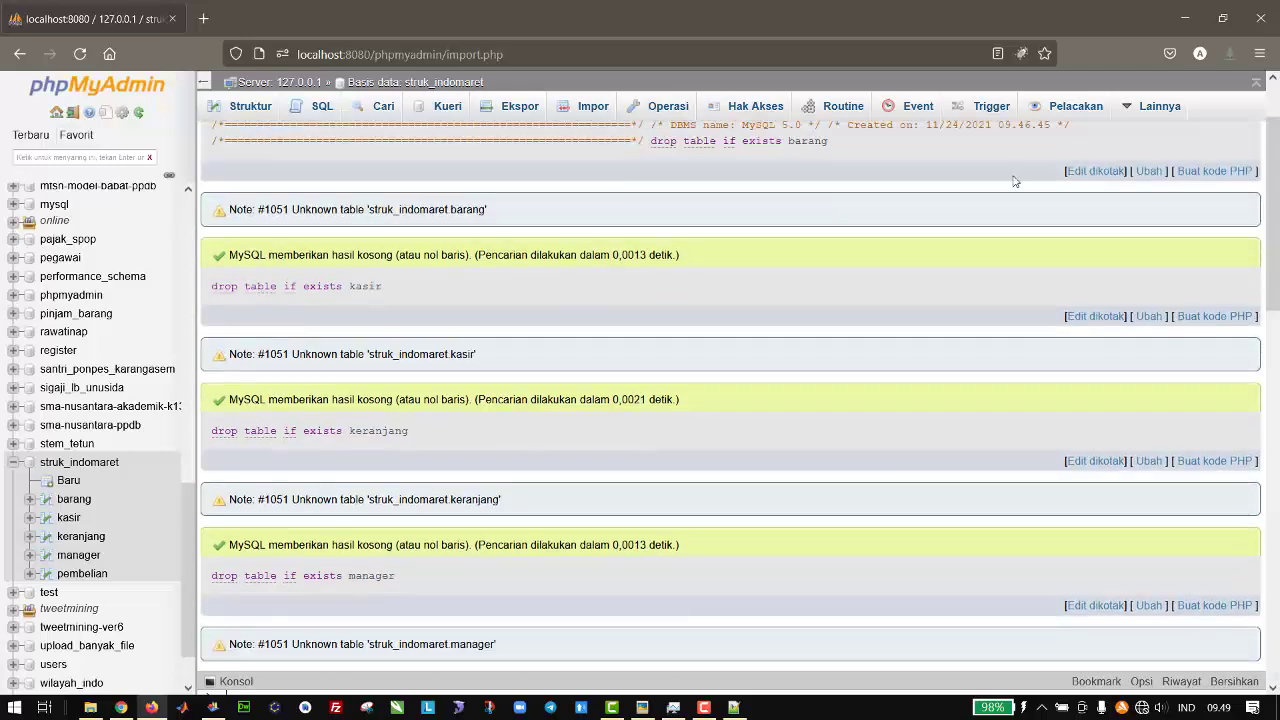
left_click(244, 117)
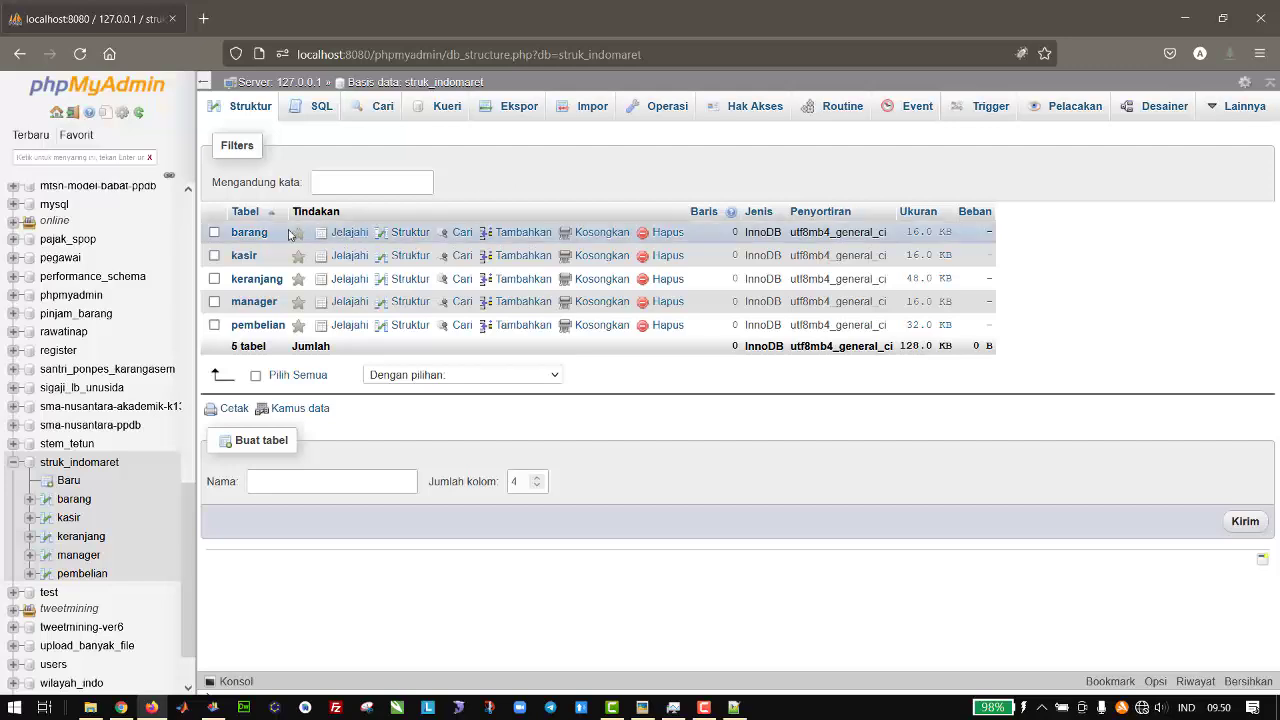
left_click_drag(226, 237, 284, 328)
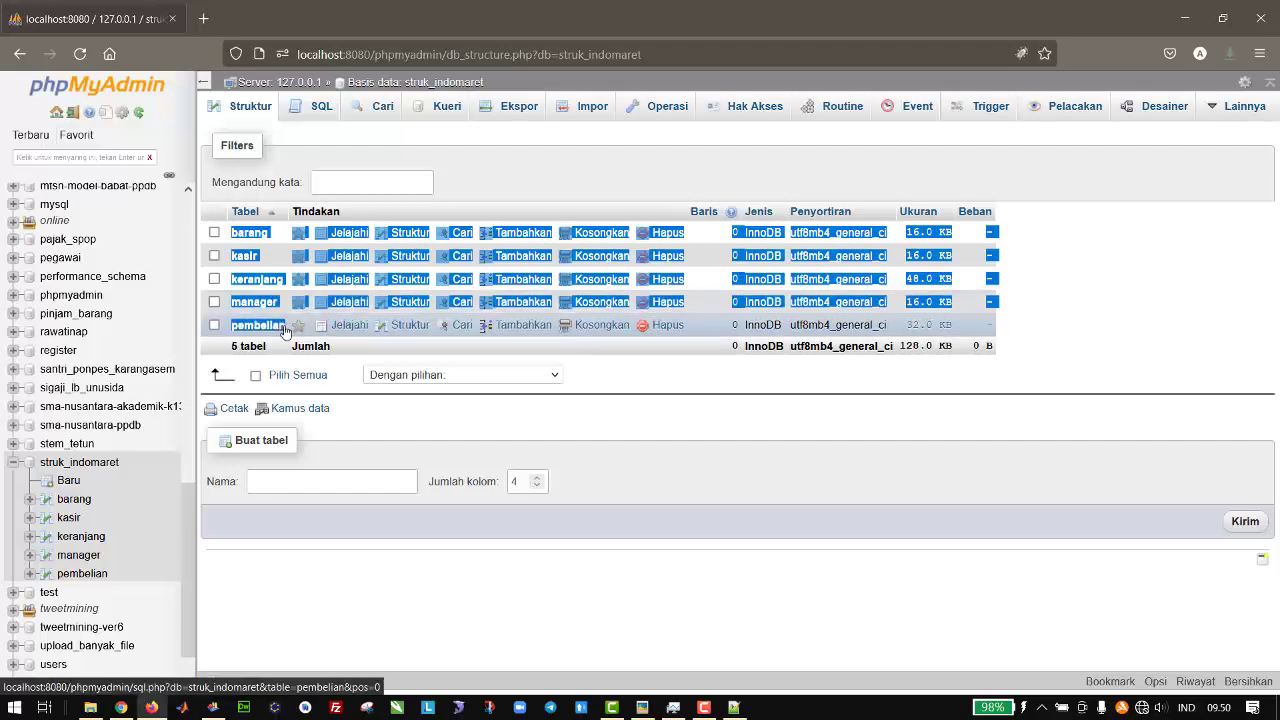
left_click(745, 453)
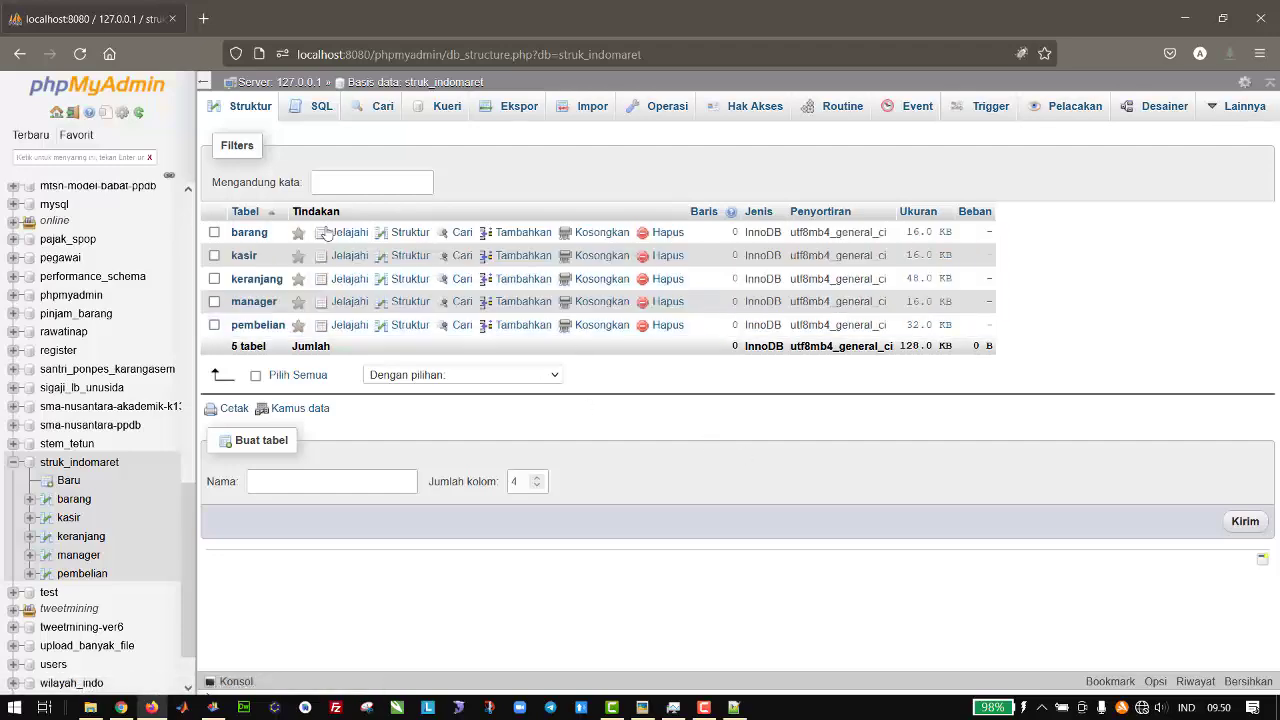
- Examine the column structures of the barang and kasir tables and return to the struk_indomaret table list
left_click(407, 234)
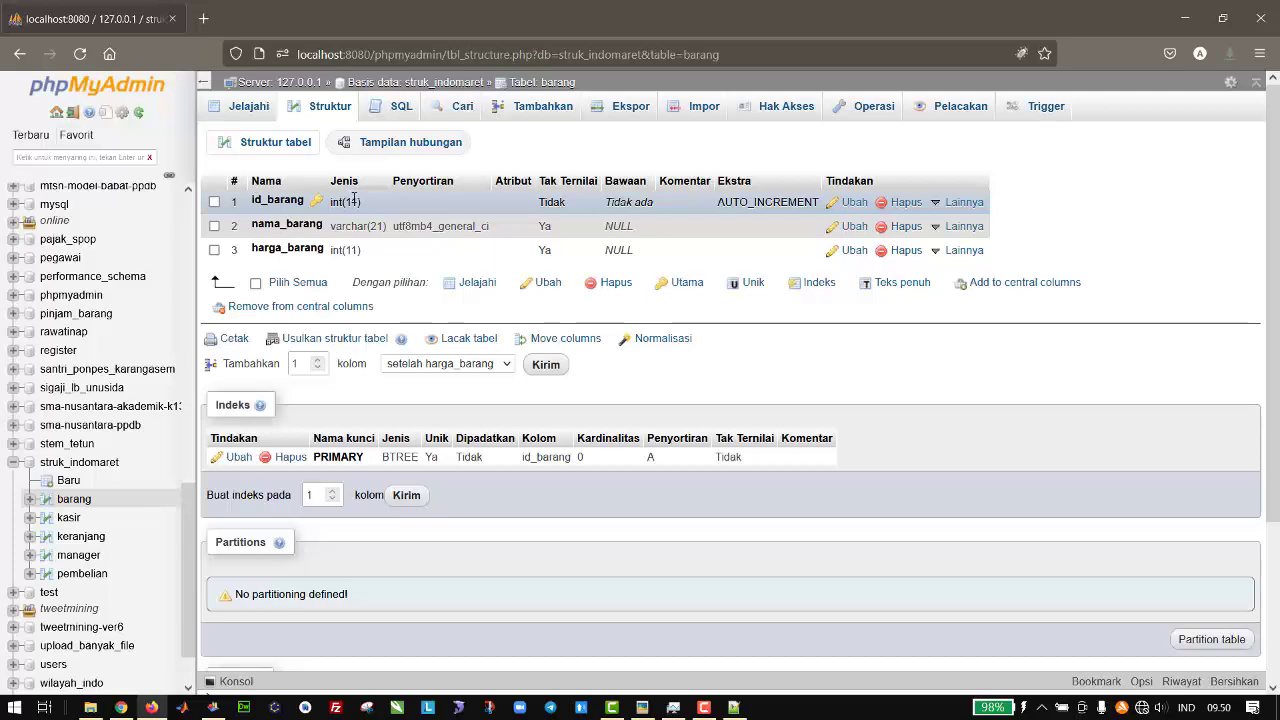
left_click(405, 82)
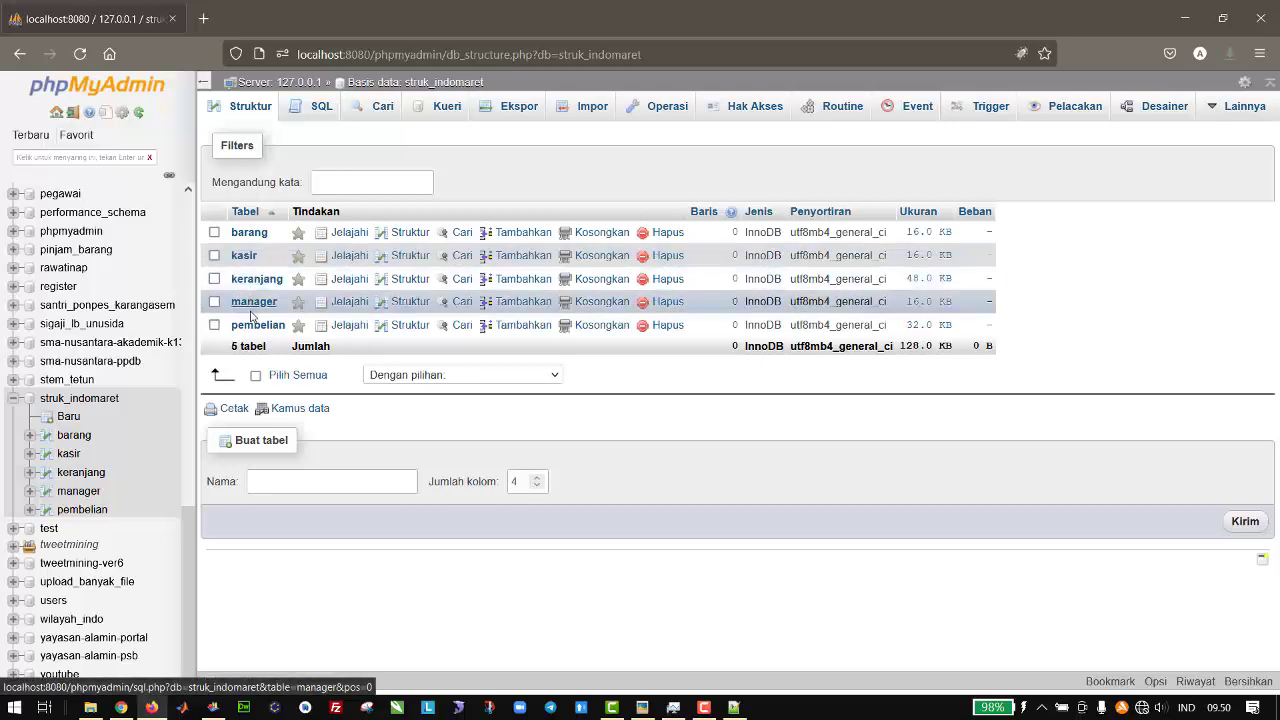
left_click(245, 257)
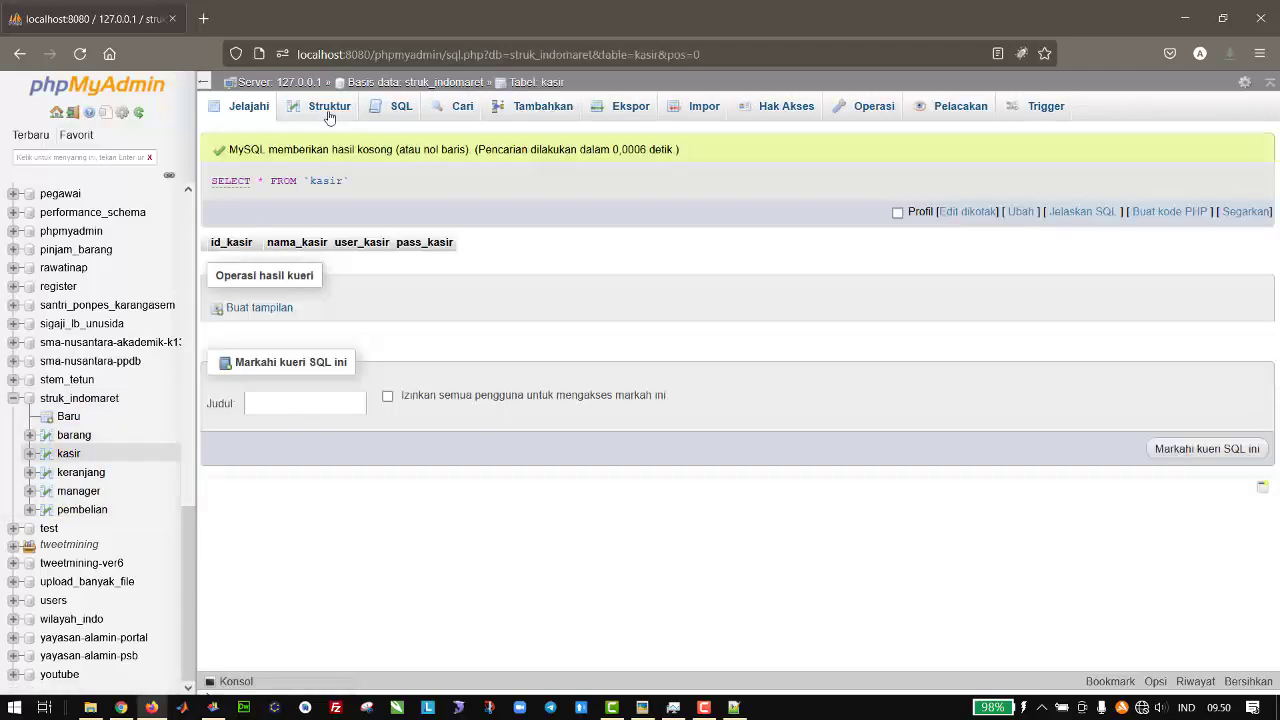
left_click(328, 117)
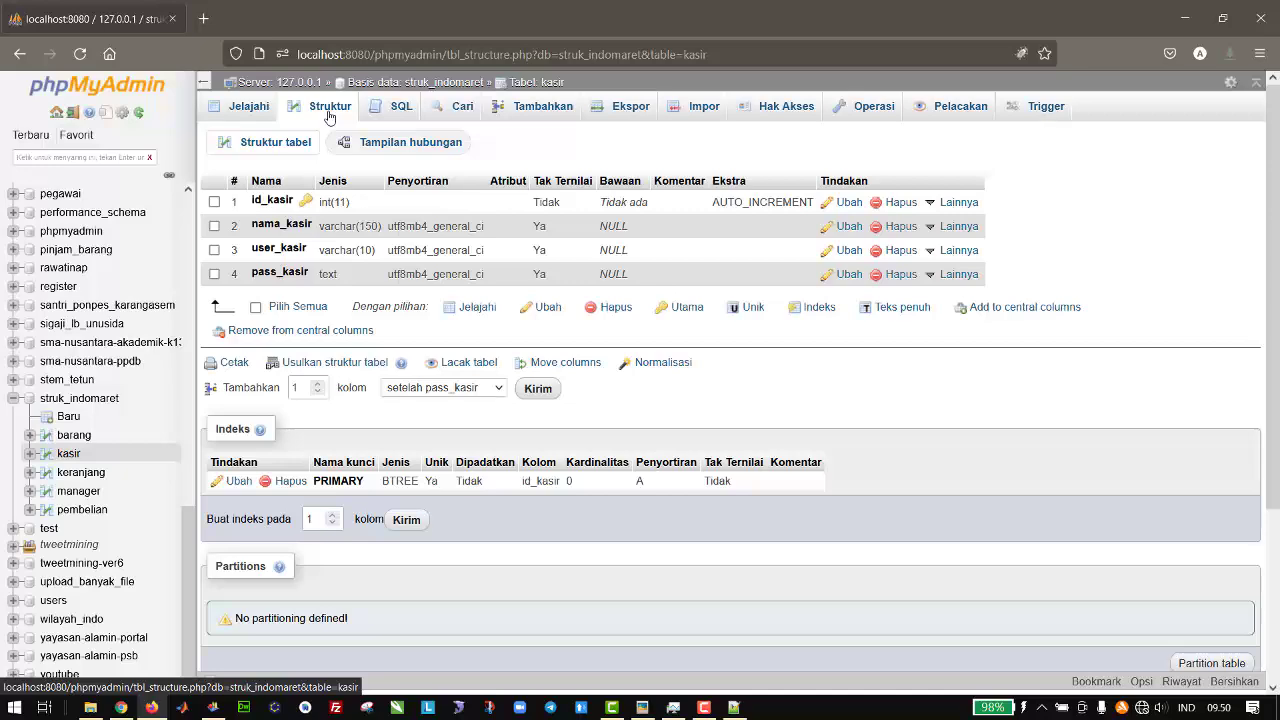
left_click(368, 84)
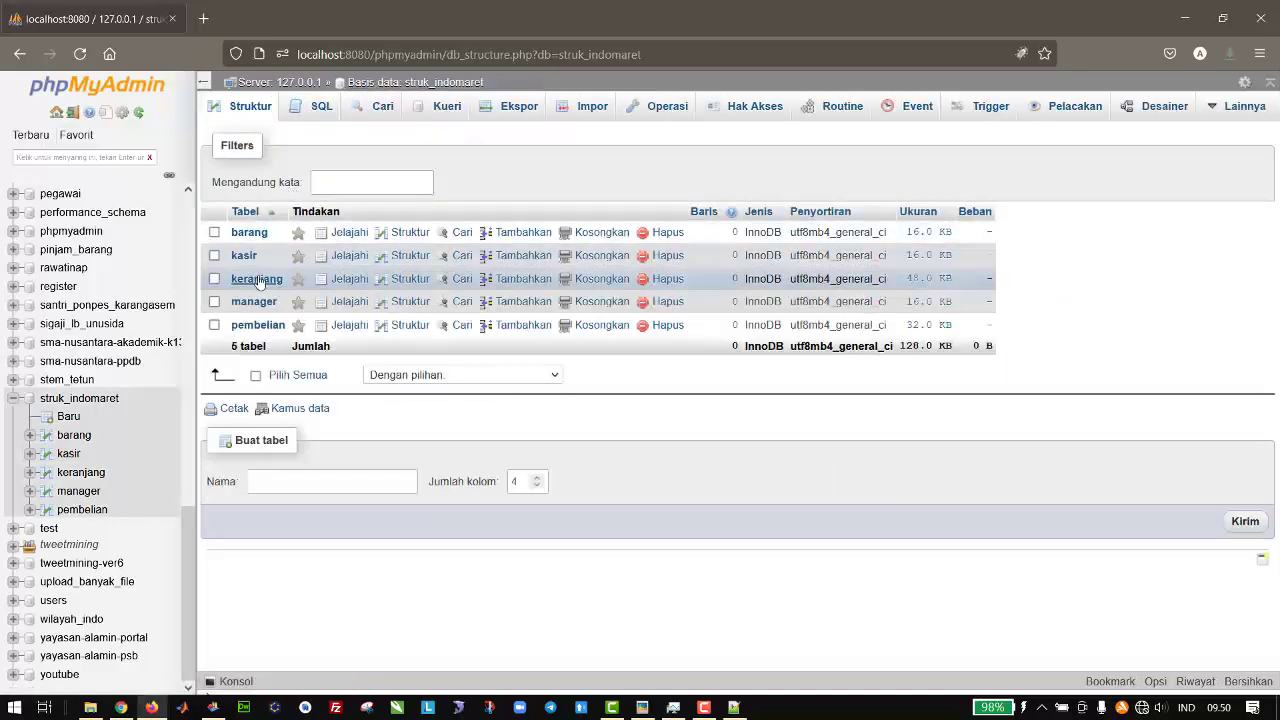
- Examine the structure of the pembelian table, including the indexed id_keranjang column and the waktu_pembelian column
left_click(259, 325)
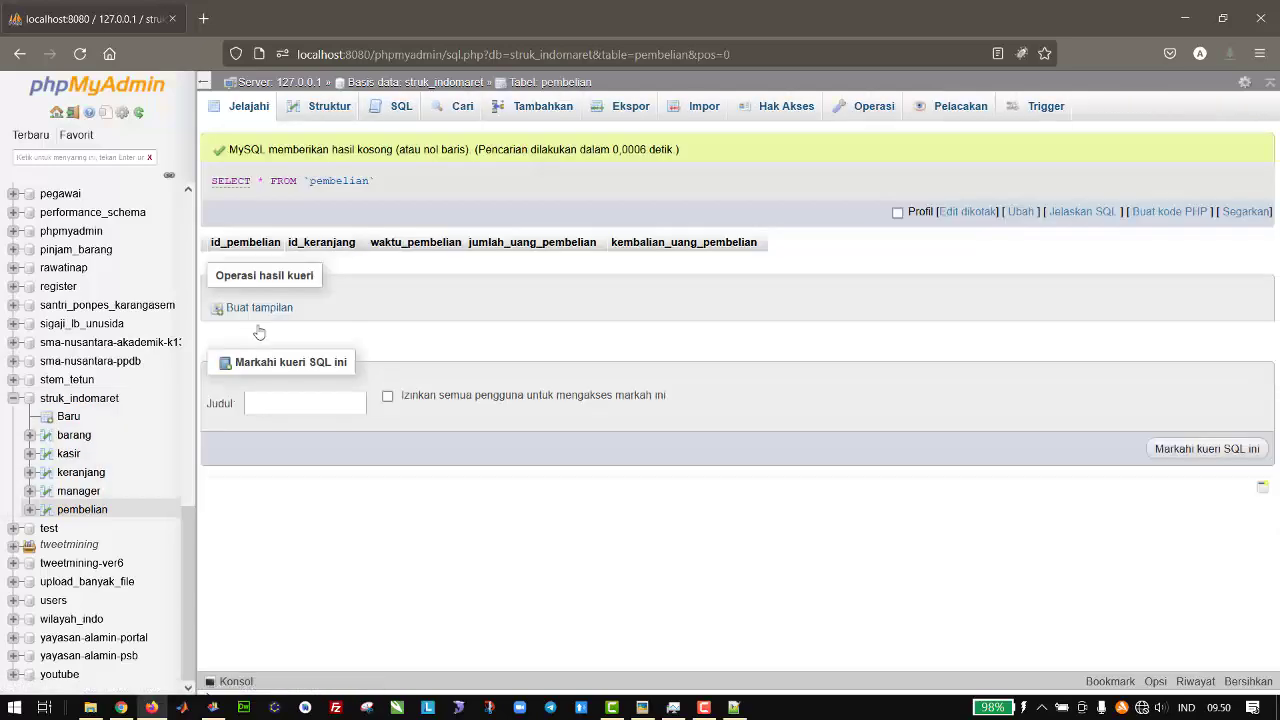
left_click(332, 103)
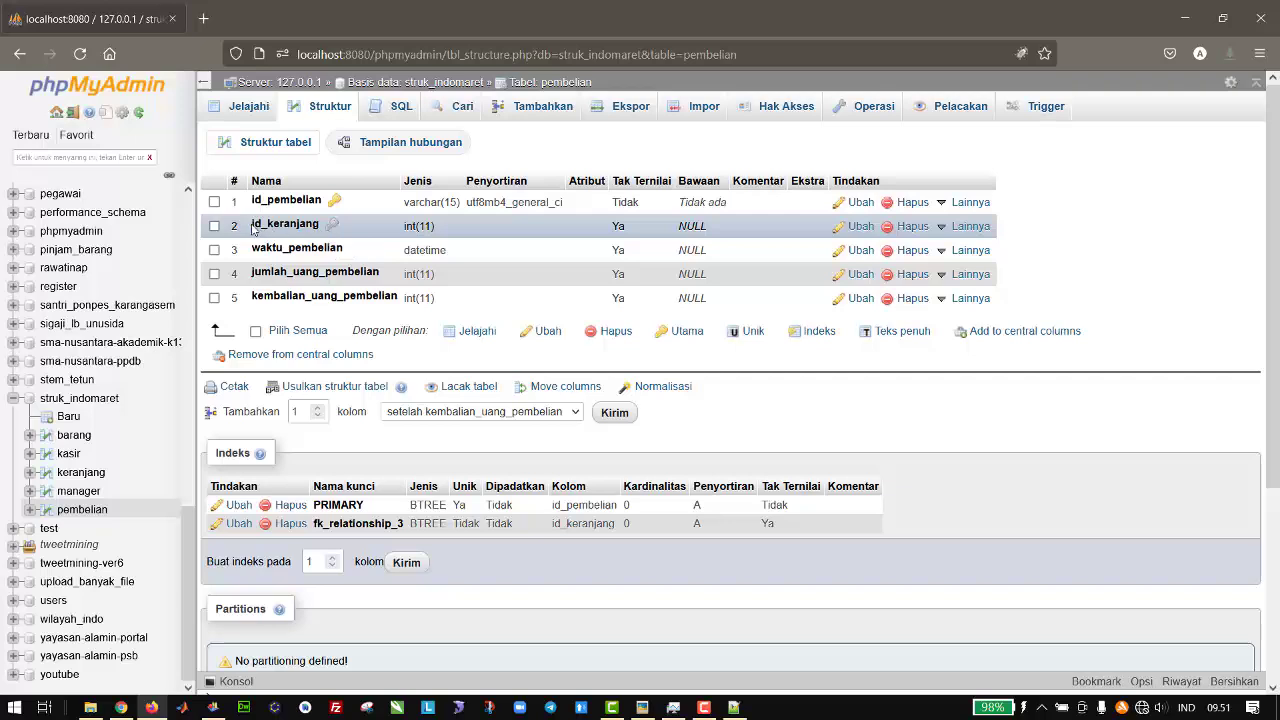
left_click_drag(252, 228, 334, 228)
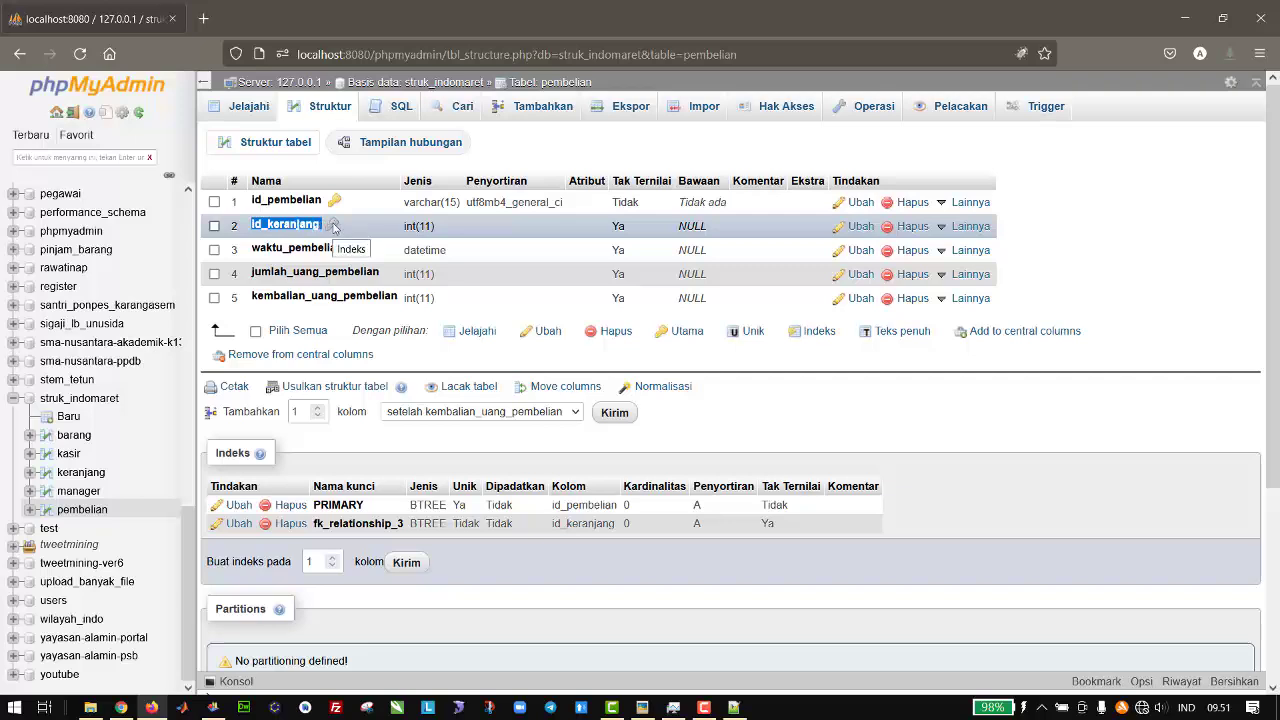
left_click(333, 227)
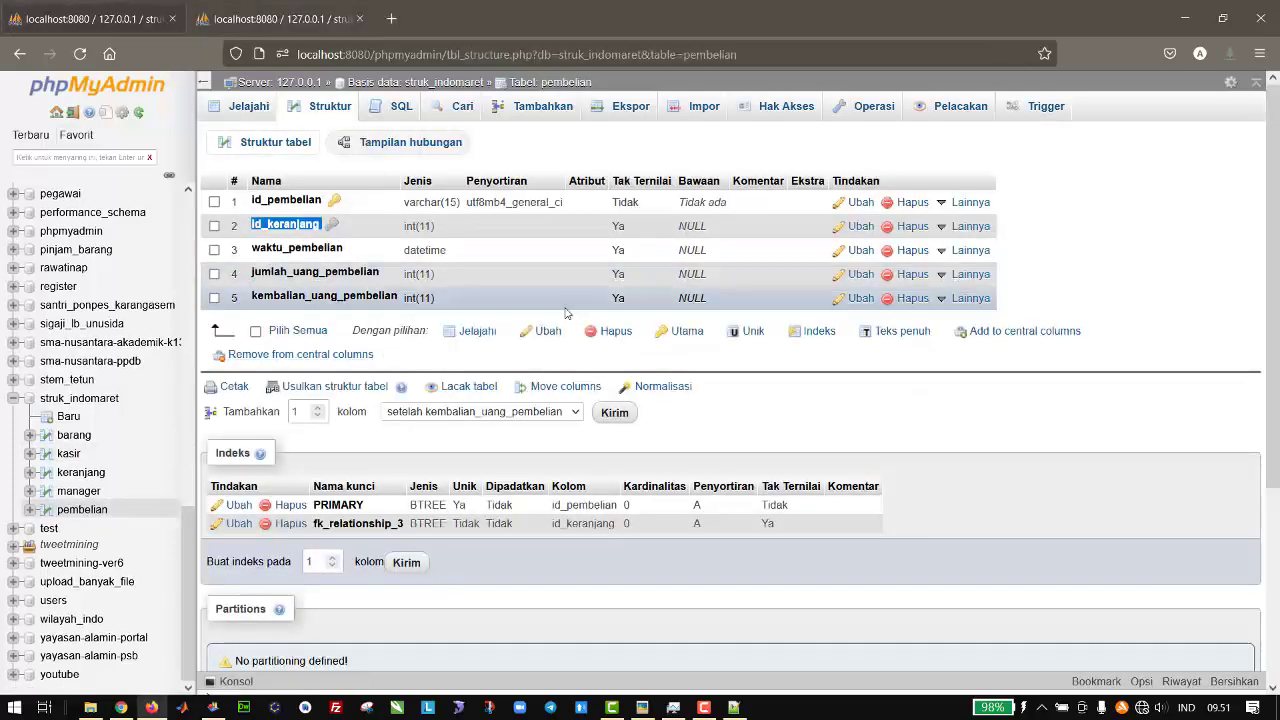
left_click(537, 306)
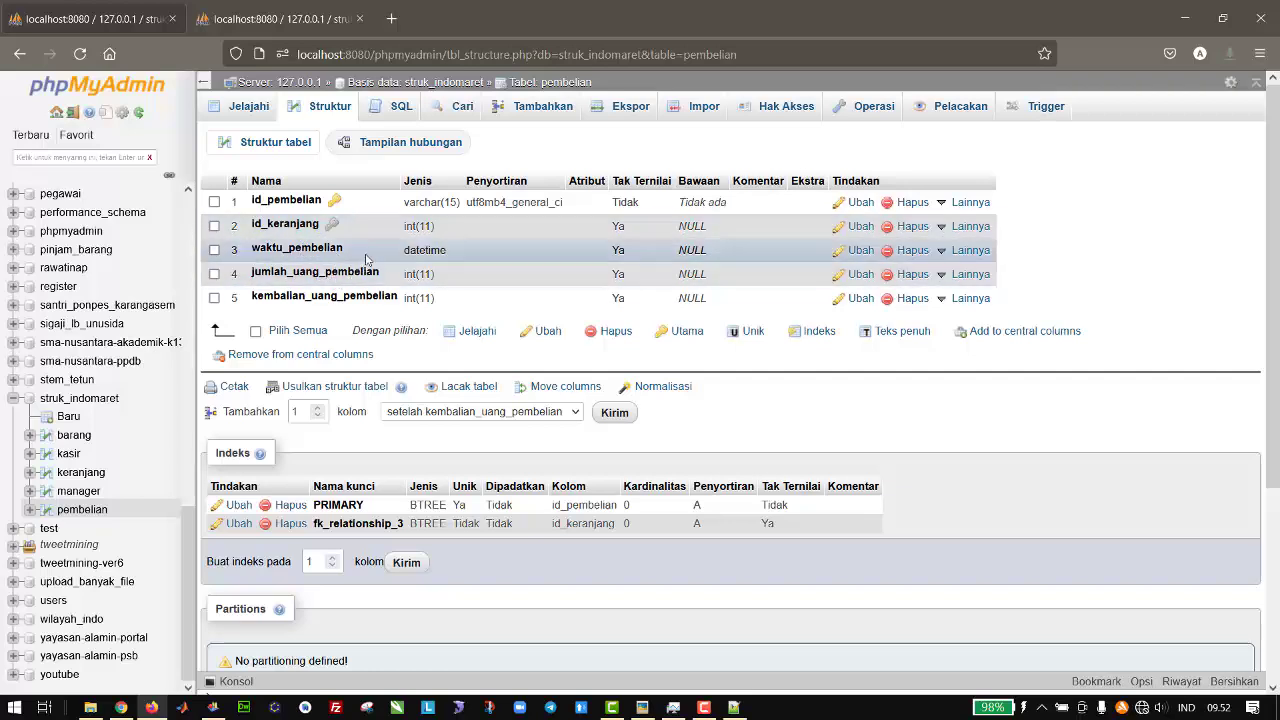
left_click(317, 250)
left_click(325, 251)
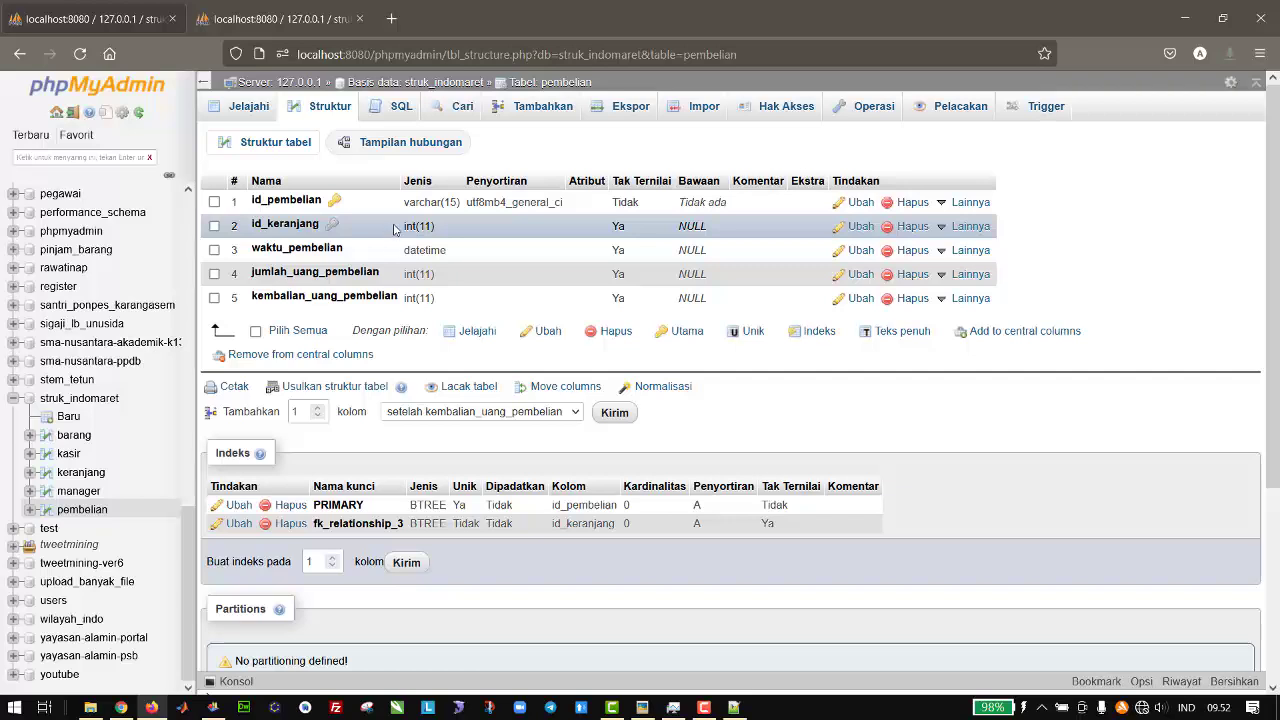
left_click(359, 18)
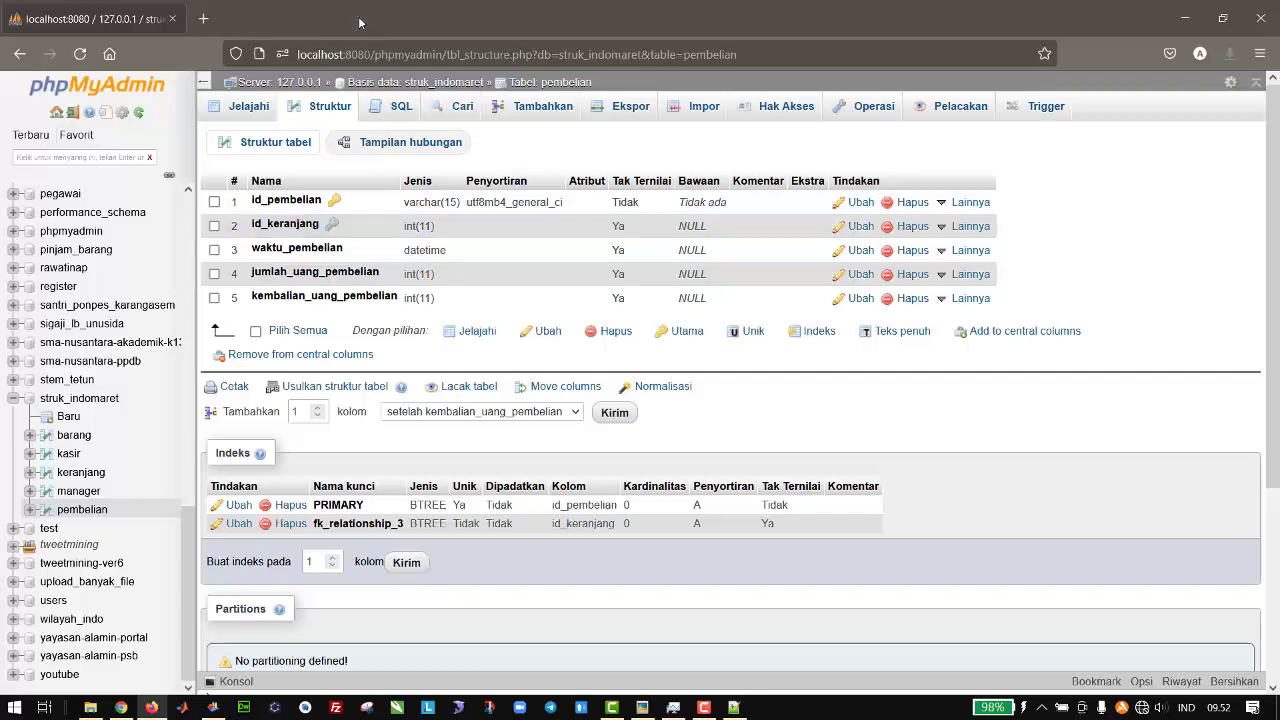
- Open the barang table from the struk_indomaret database in a new browser tab and bring up its row insertion form
left_click(369, 84)
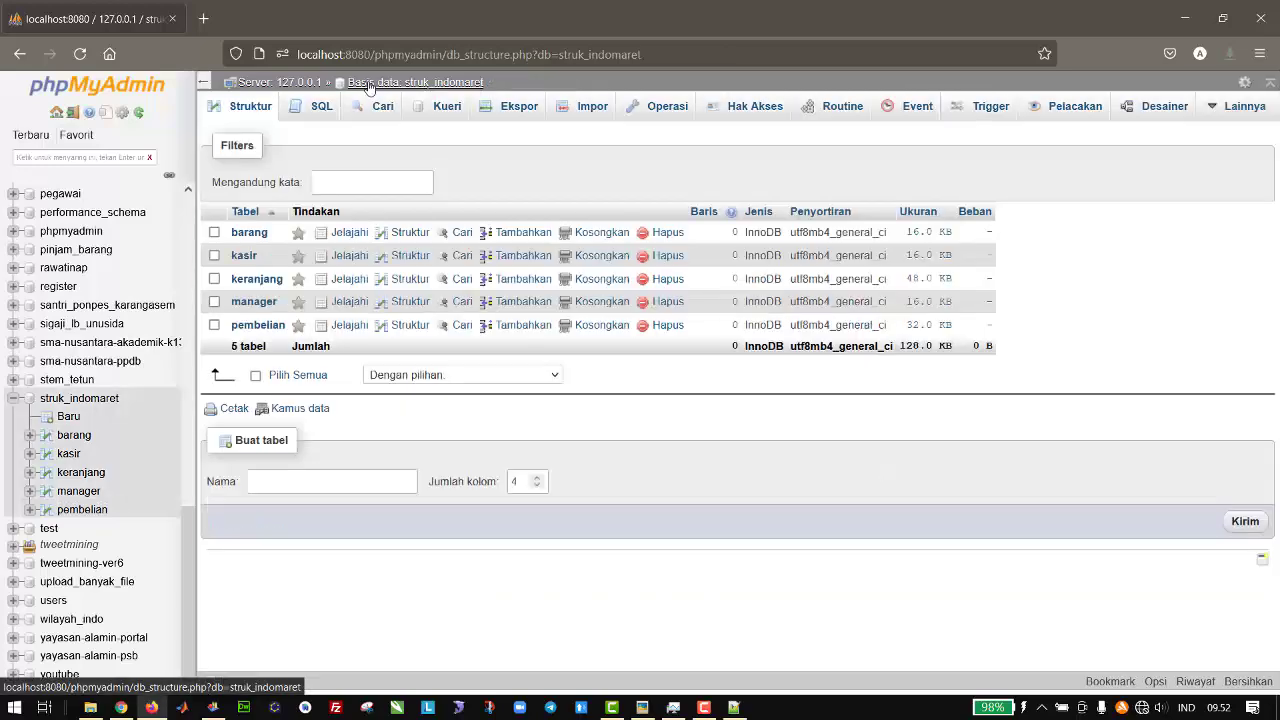
middle_click(248, 238)
left_click(268, 8)
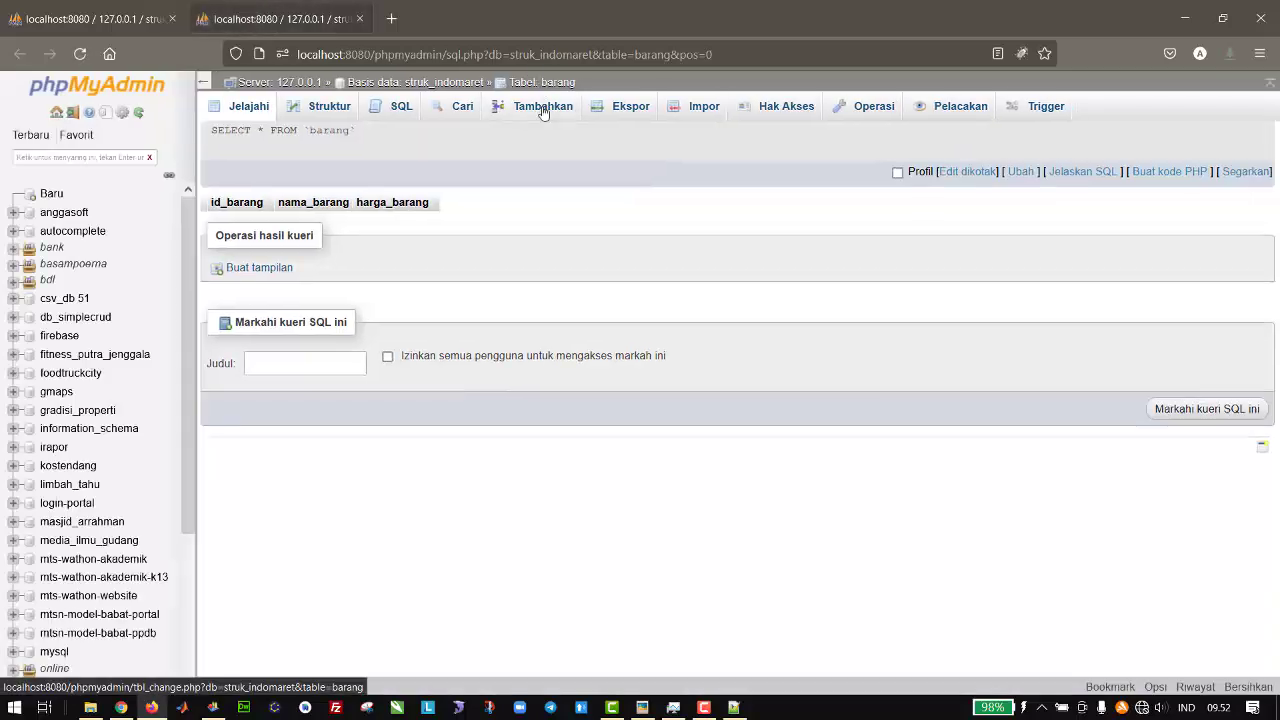
left_click(542, 108)
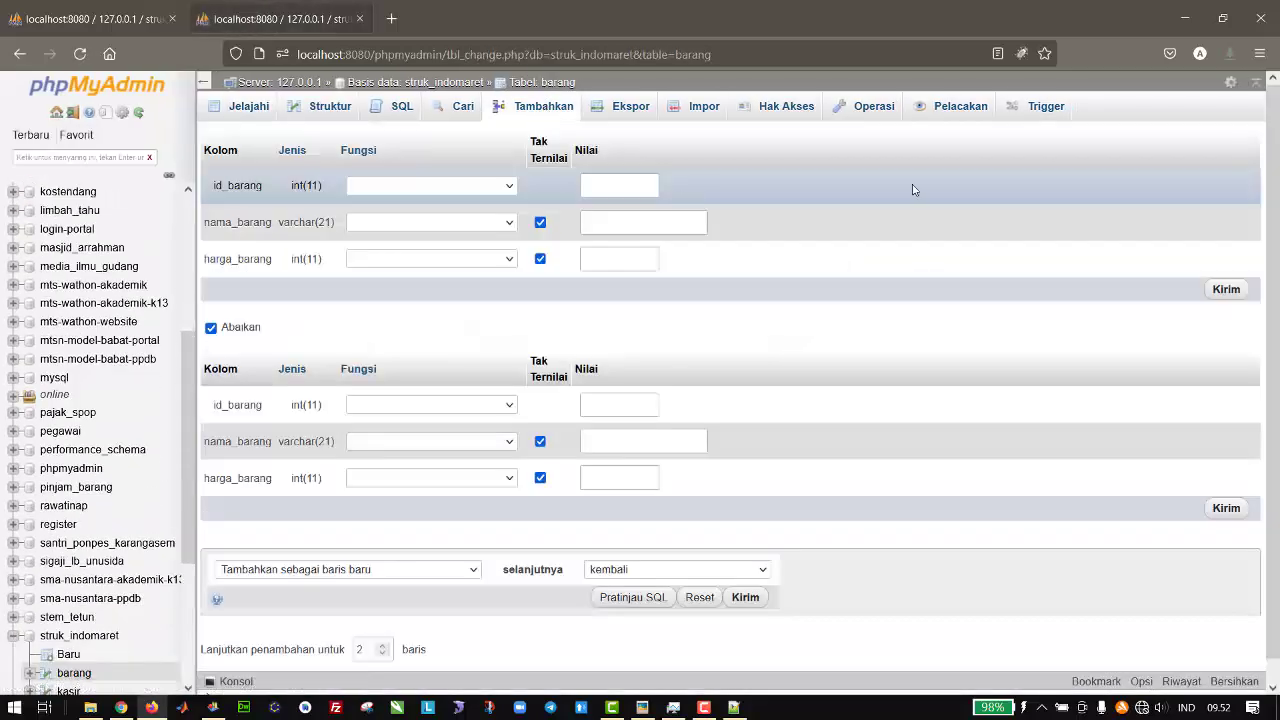
- Fill in the first new barang row with nama_barang Pulpen and harga_barang 5000
left_click(625, 223)
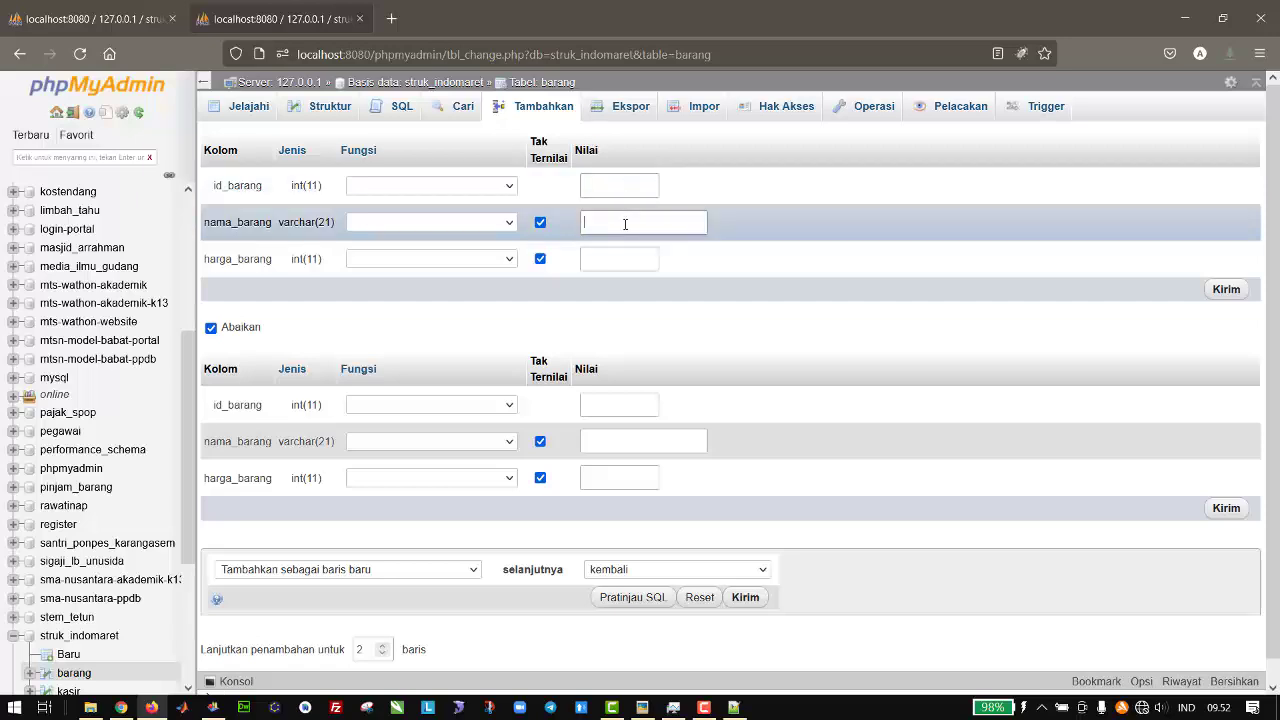
type("Pulpen")
left_click(620, 260)
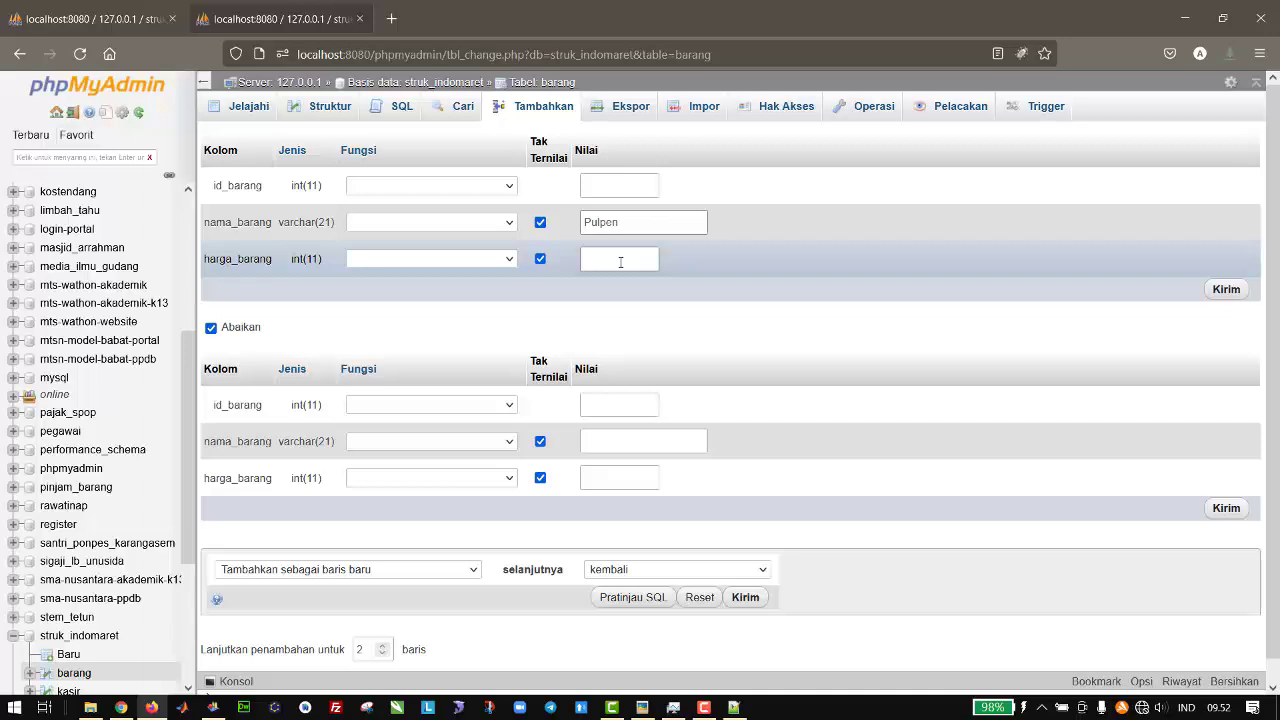
type("5000")
- Fill in the second barang row with nama_barang Spidol and harga_barang 2000, then submit both rows and browse the table's data
left_click(638, 441)
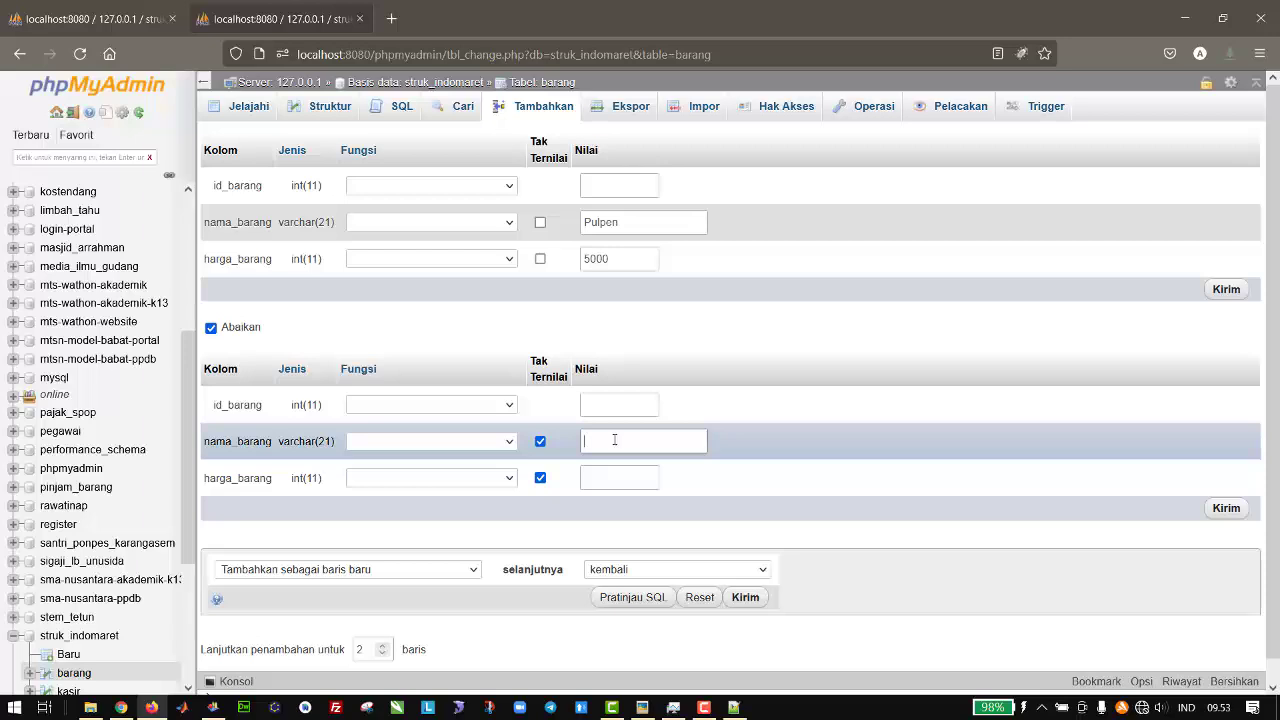
type("Spidol")
left_click(606, 477)
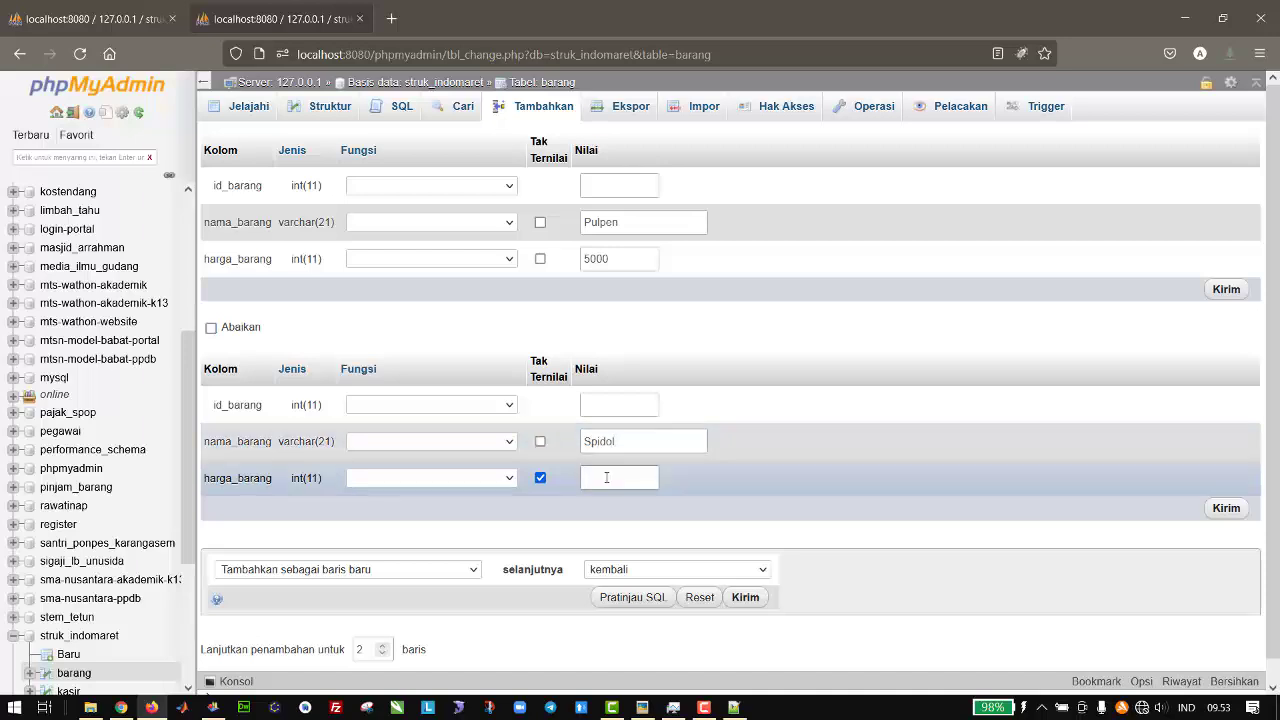
type("2000")
scroll(816, 582, "down", 1)
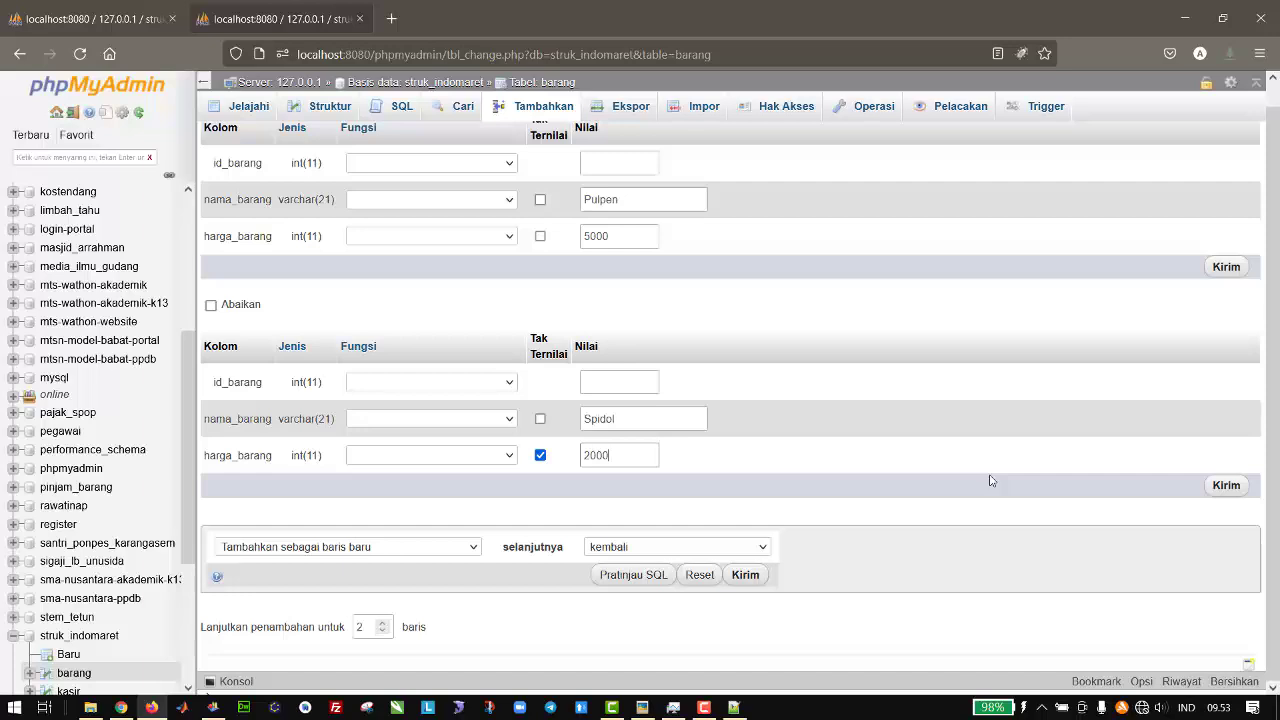
left_click(746, 574)
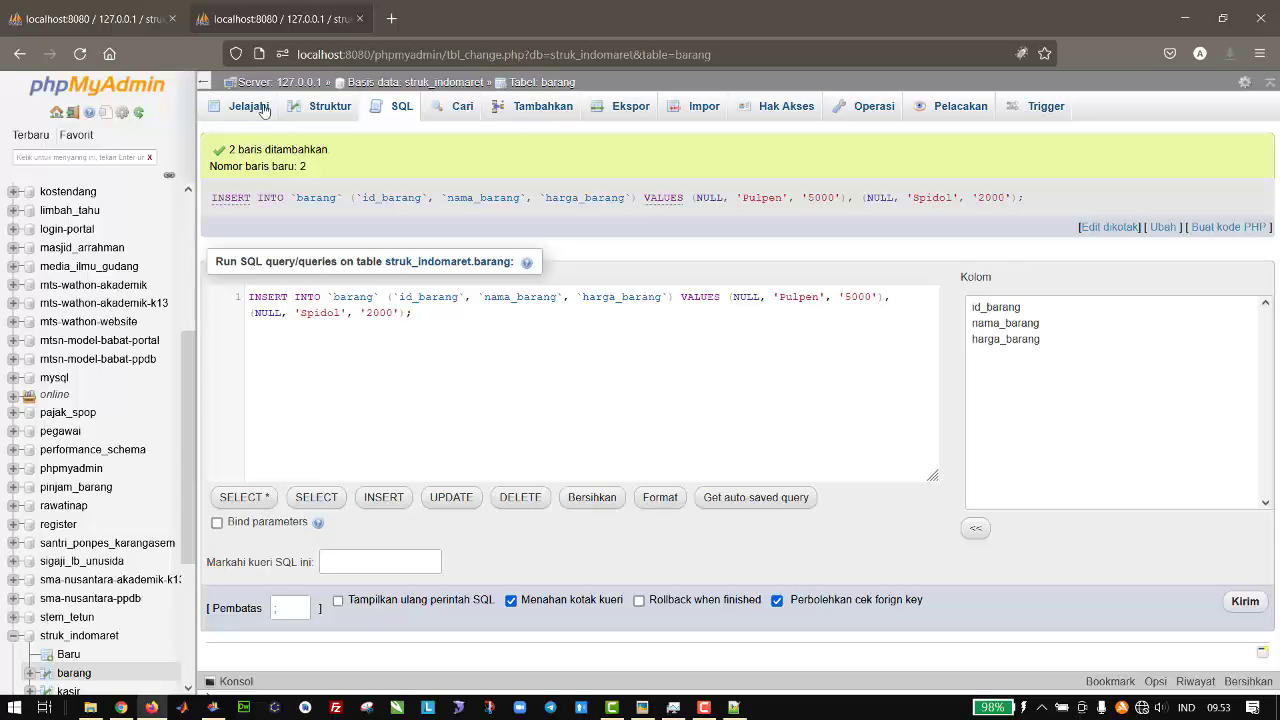
left_click(251, 116)
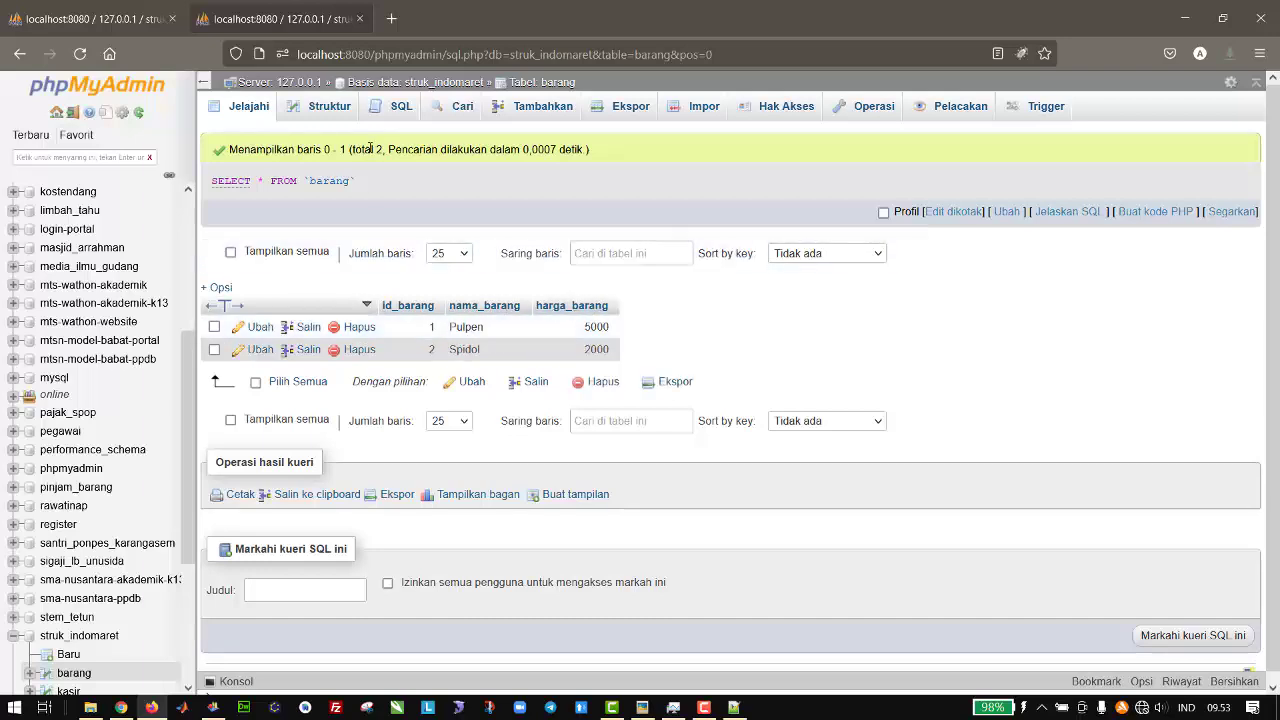
- Open the kasir table of struk_indomaret and bring up its row insertion form
scroll(120, 420, "down", 5)
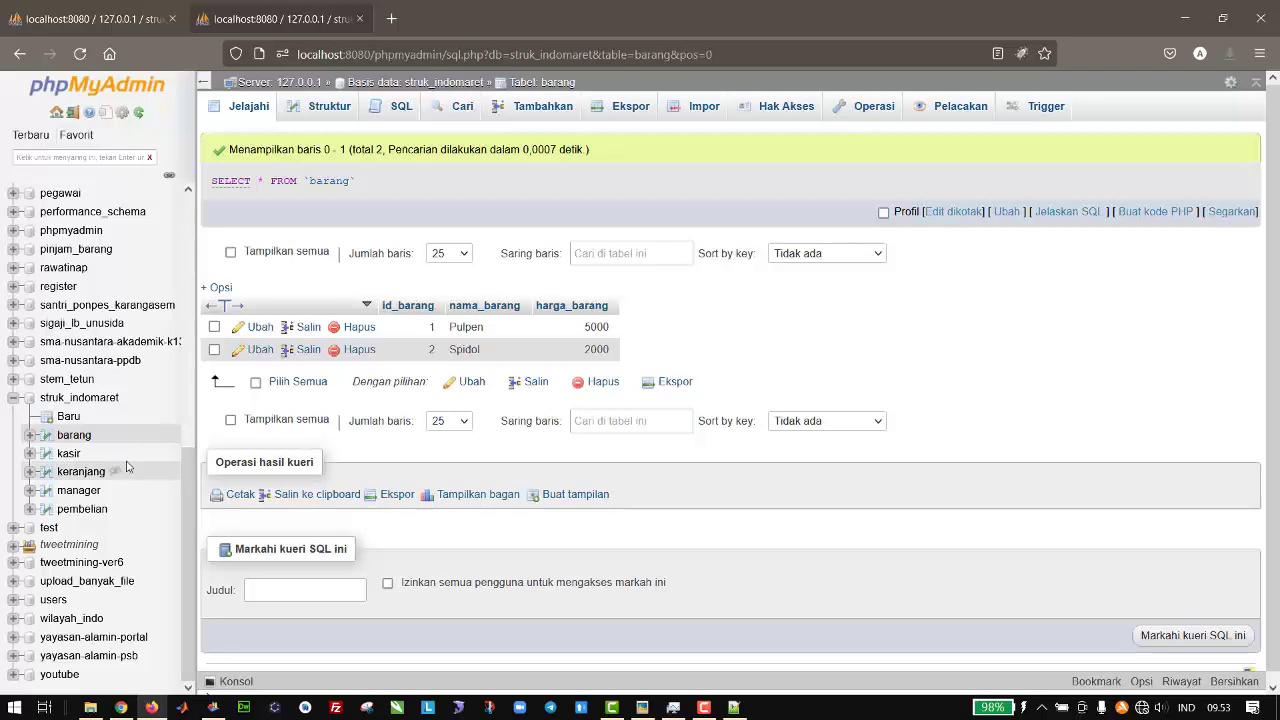
left_click(68, 455)
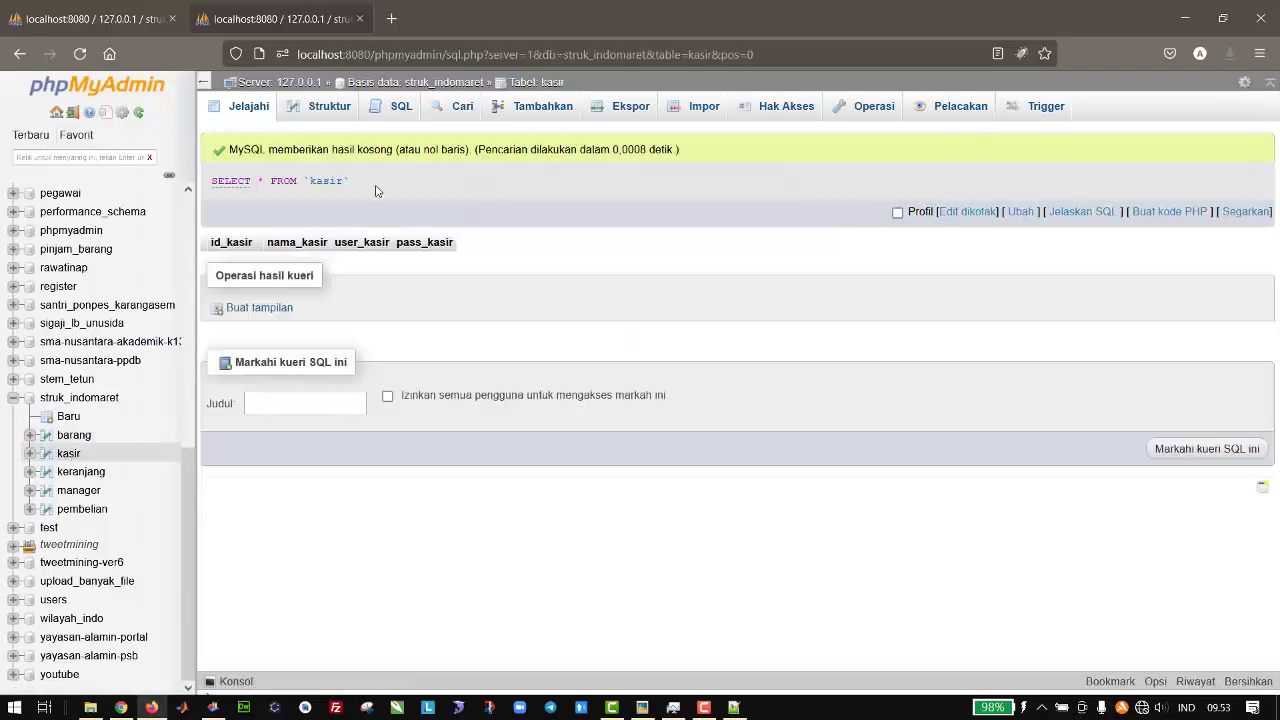
left_click(555, 105)
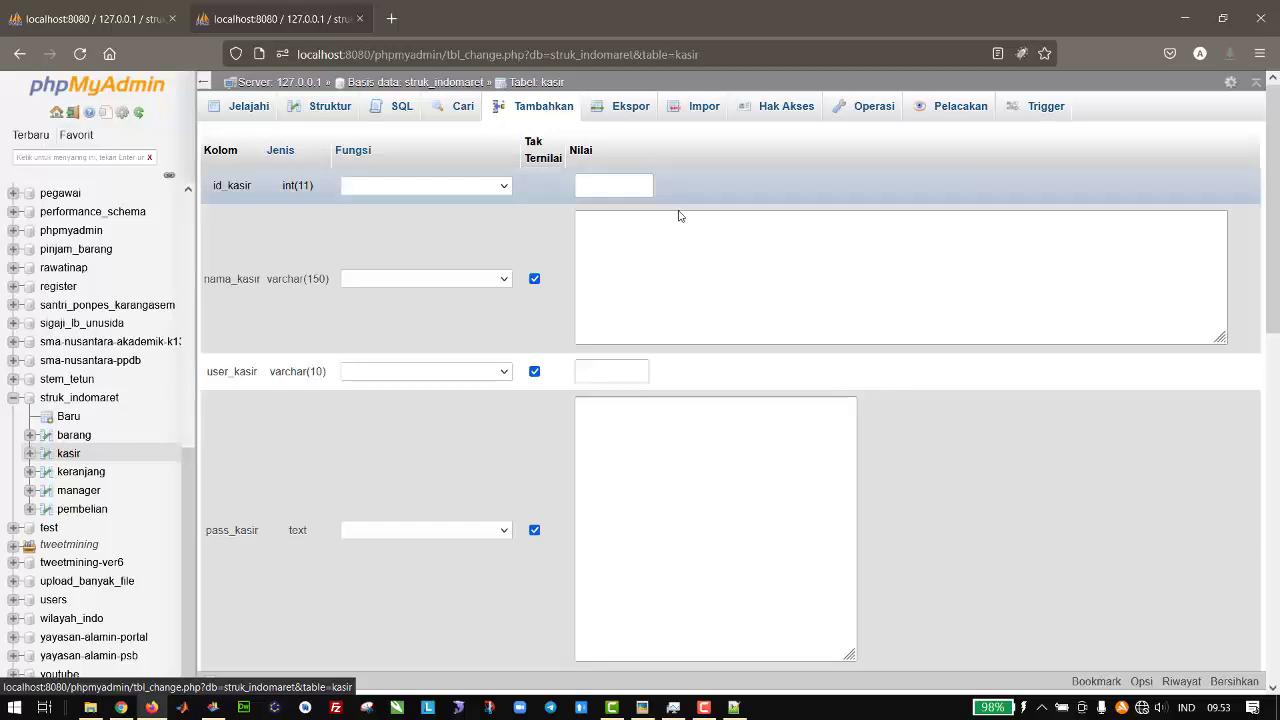
- Fill in the first new kasir row with the cashier's name in nama_kasir and the cashier's username in user_kasir
left_click(705, 292)
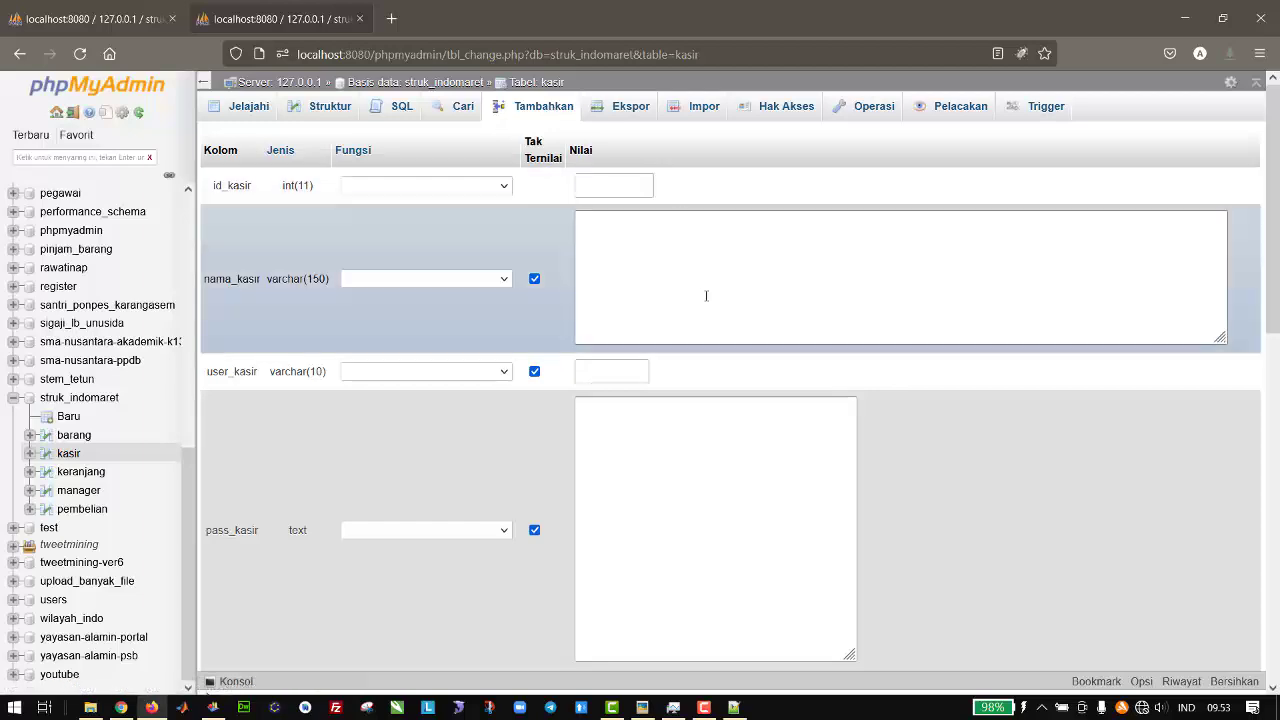
type("Angga")
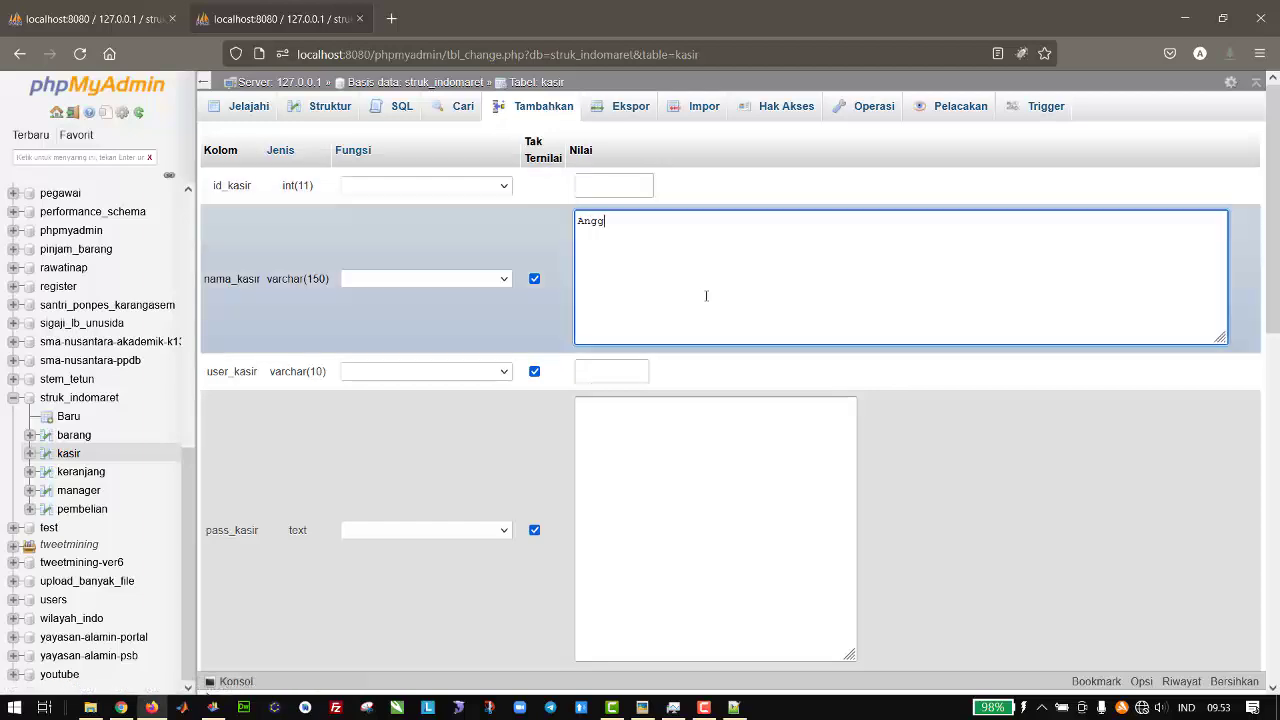
left_click(610, 374)
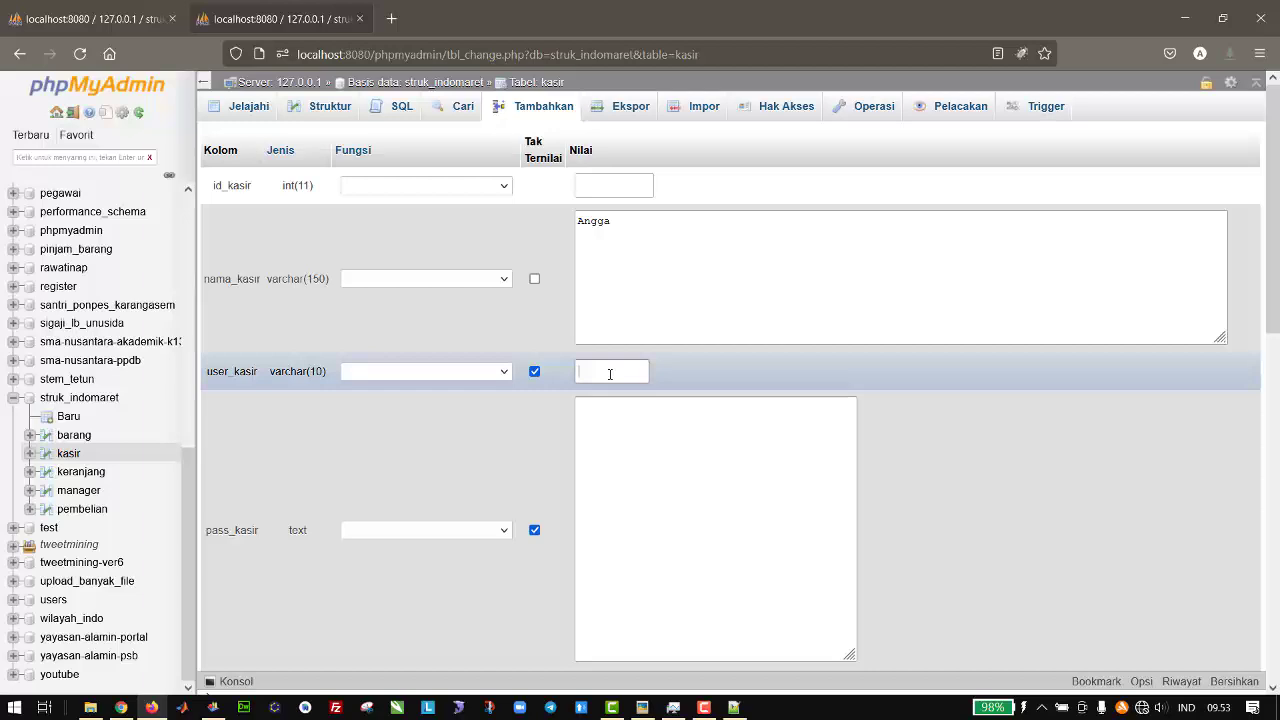
type("angga")
- Enter the cashier's password in pass_kasir and submit the new kasir row
left_click(633, 488)
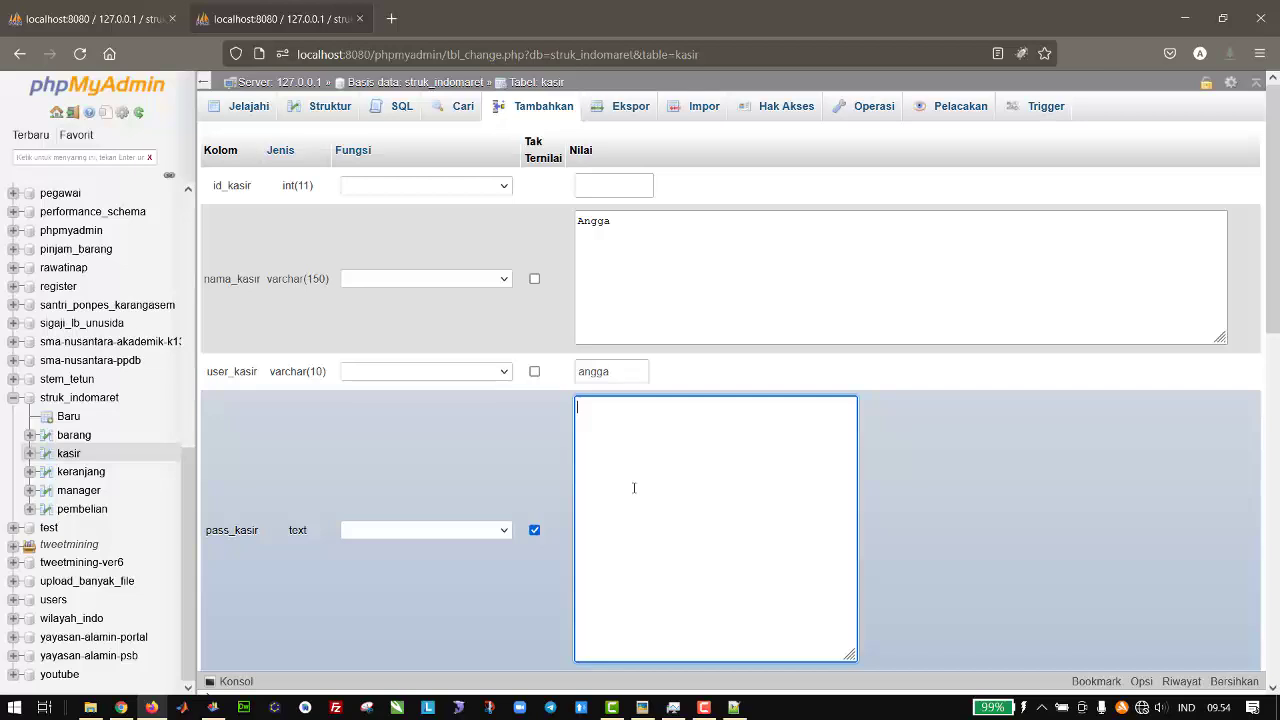
type("angga")
scroll(1272, 310, "down", 3)
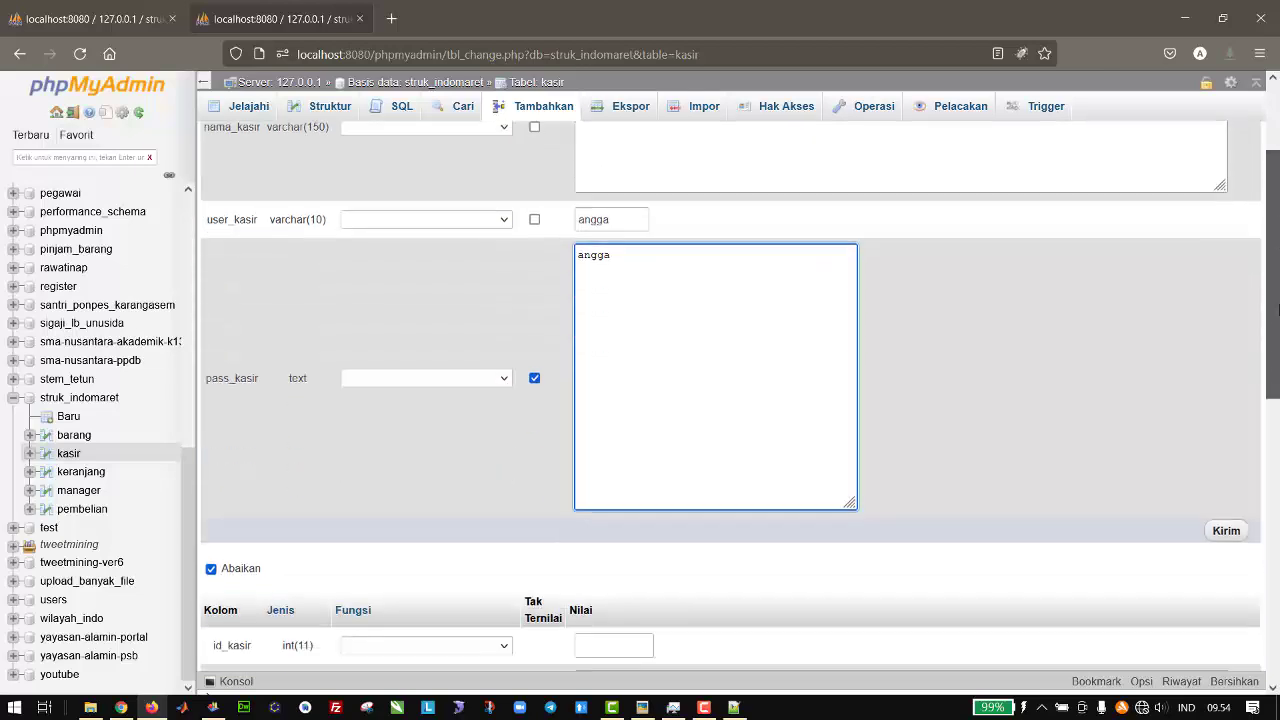
left_click_drag(1278, 310, 1278, 258)
scroll(1232, 330, "down", 5)
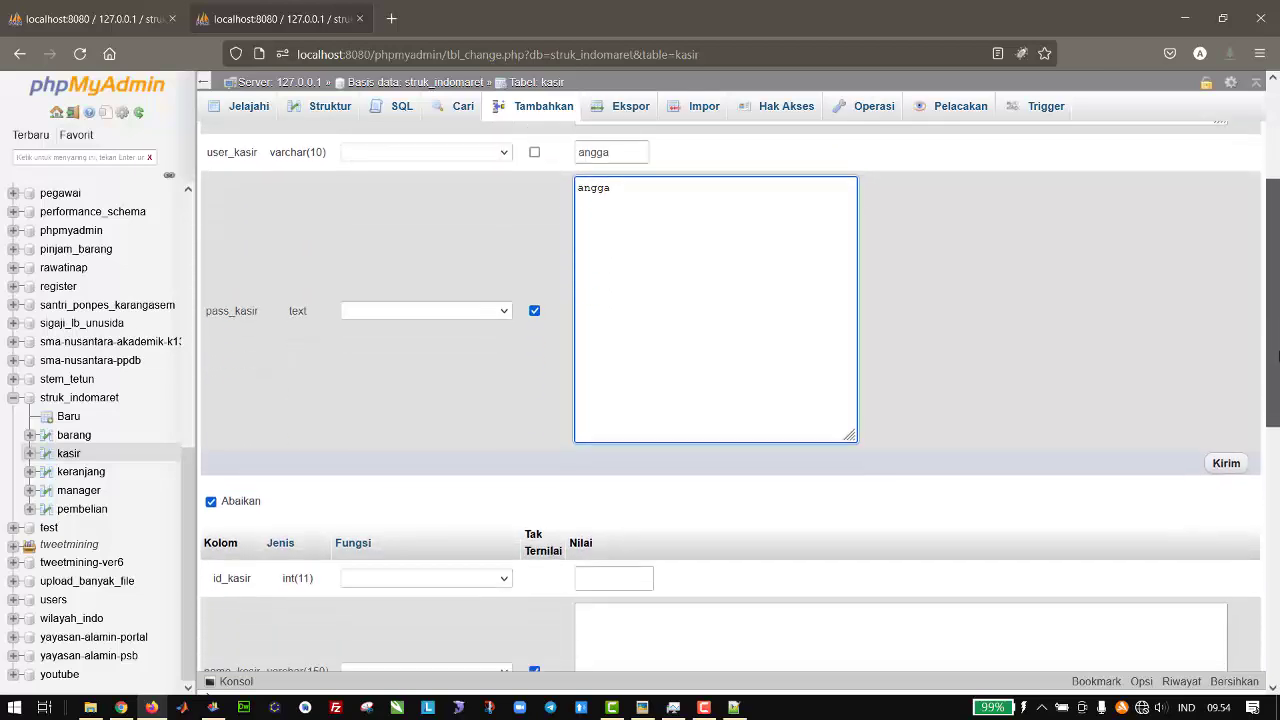
left_click(1227, 334)
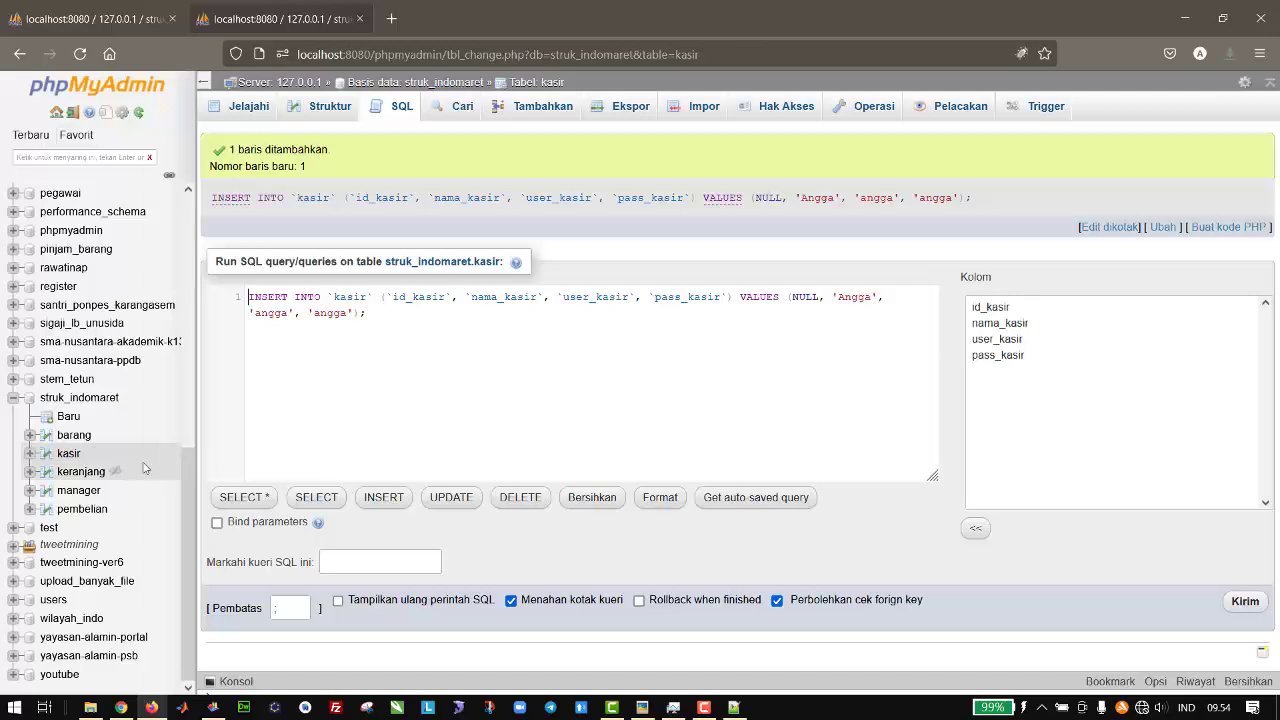
- Open the keranjang table of struk_indomaret and bring up its row insertion form
left_click(89, 474)
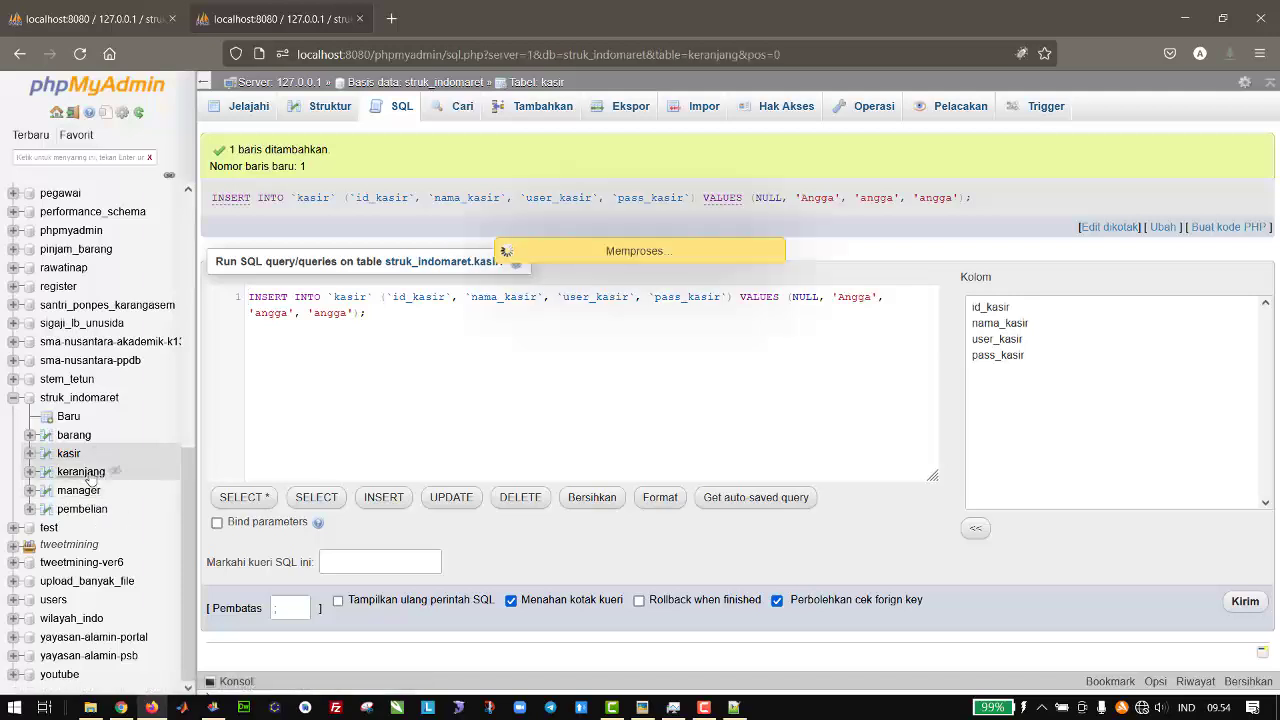
left_click(515, 108)
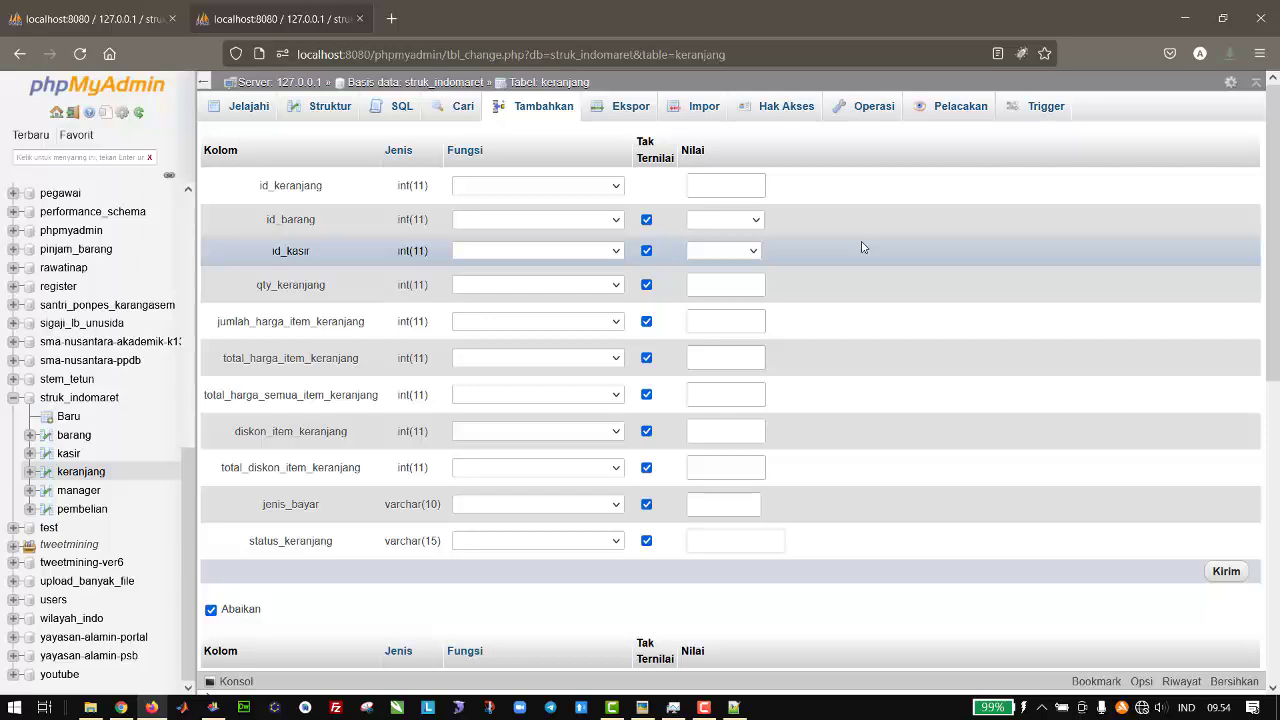
left_click(728, 186)
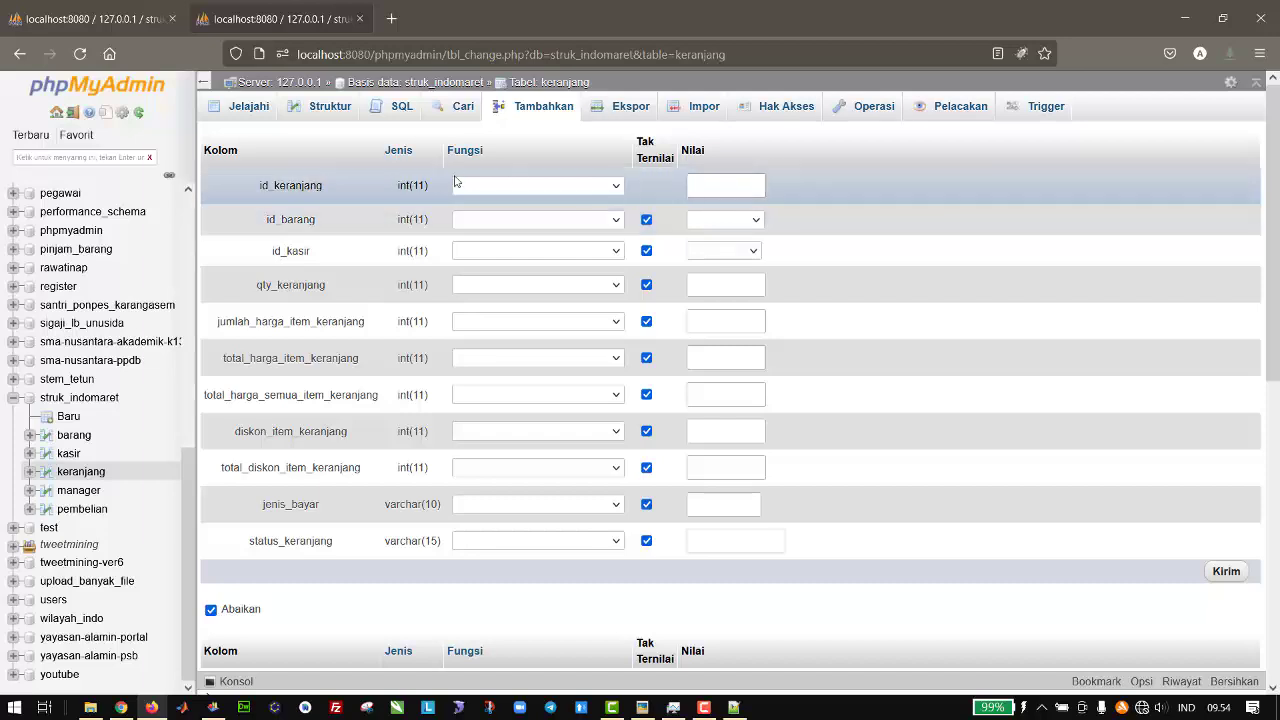
- In the first keranjang row, choose Pulpen - 1 for id_barang, the cashier with ID 1 for id_kasir, and set qty_keranjang to 5
left_click(726, 228)
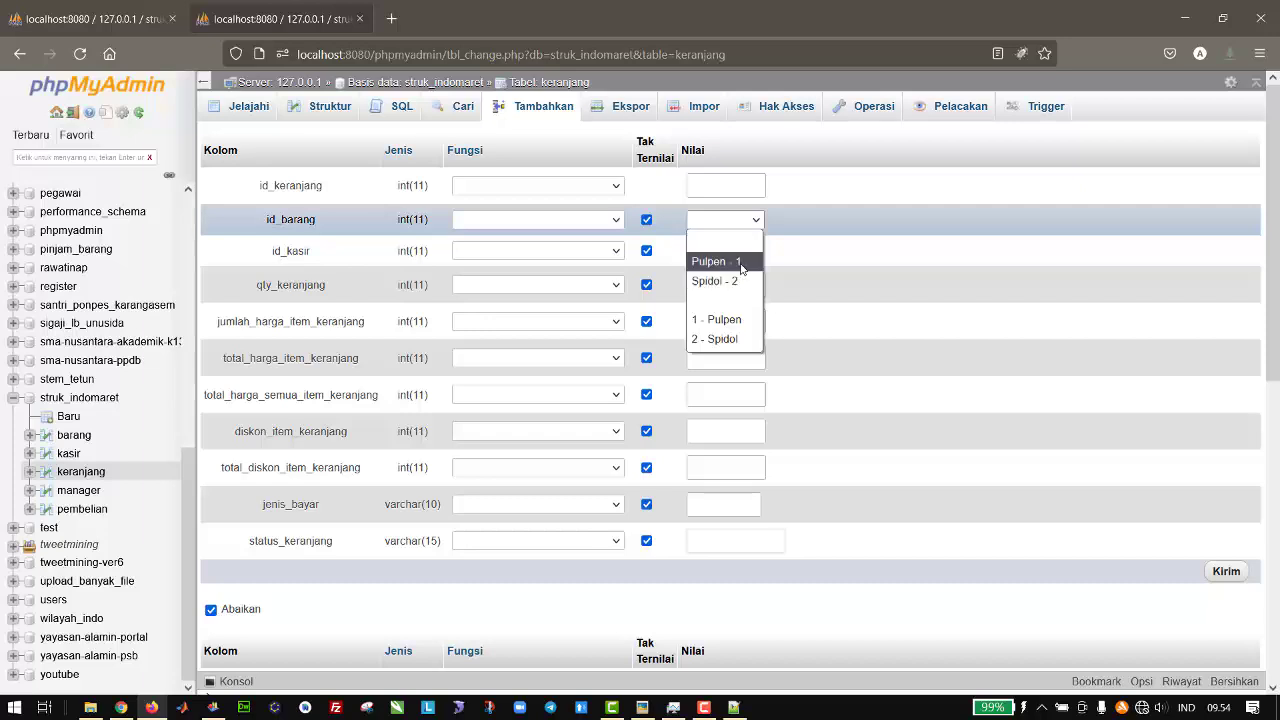
left_click(740, 266)
left_click(726, 251)
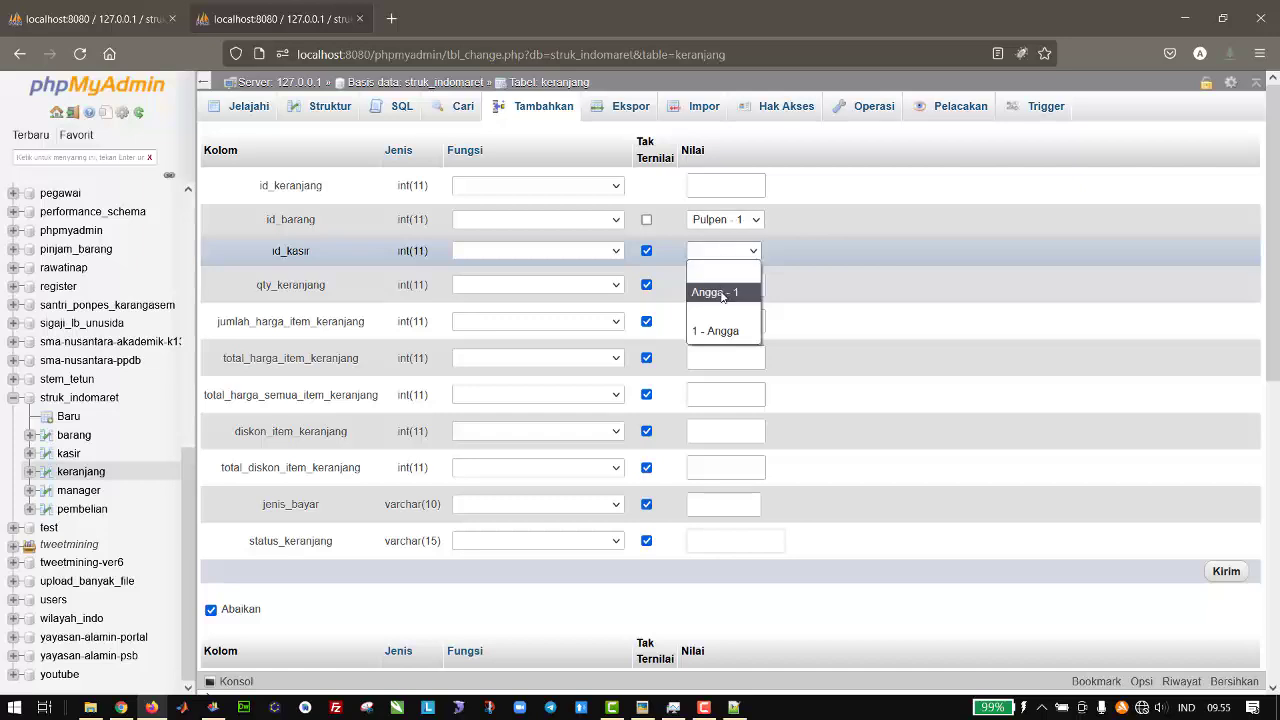
left_click(724, 293)
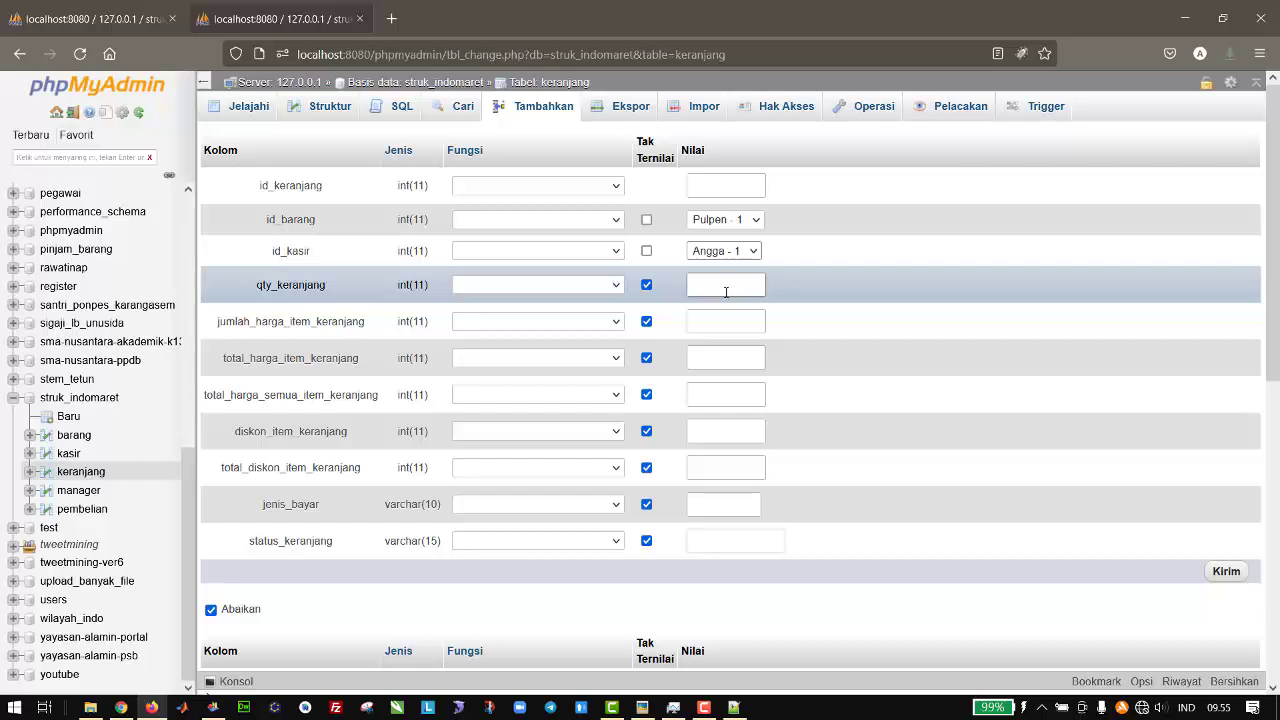
left_click(738, 289)
type("5")
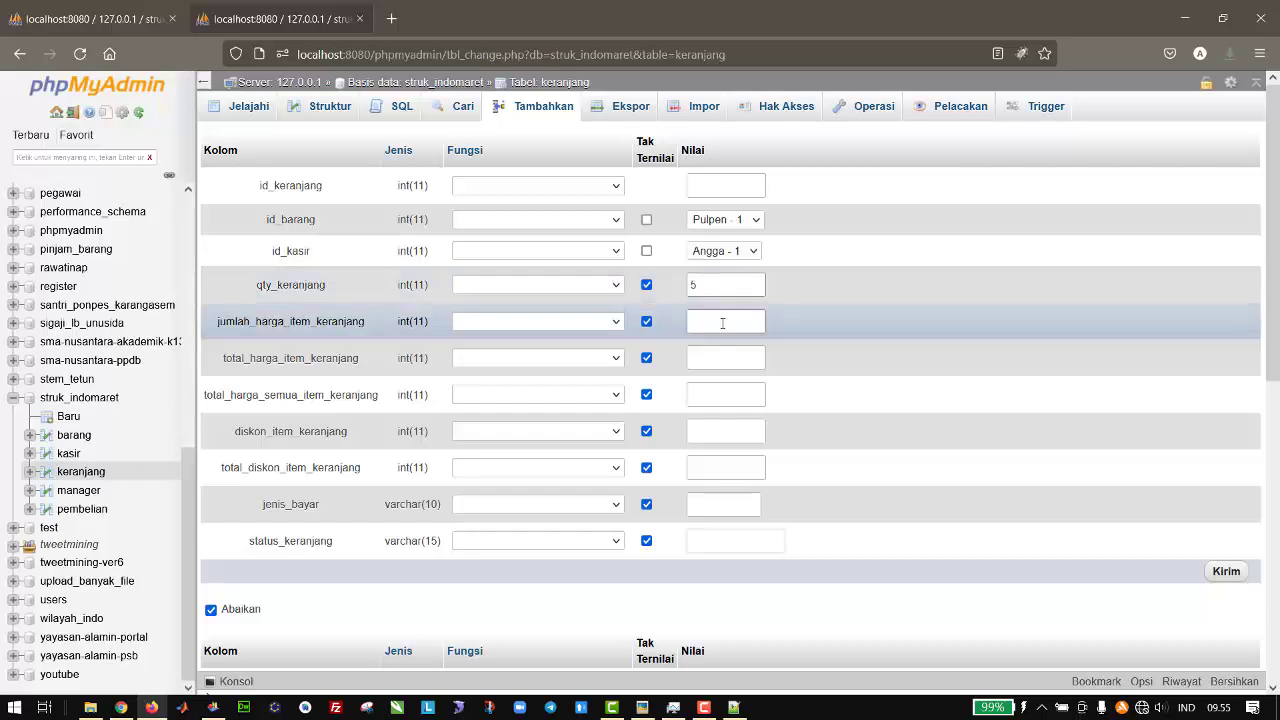
- Enter 25000 for both jumlah_harga_item_keranjang and total_harga_item_keranjang in the first keranjang row
left_click(722, 323)
left_click(708, 284)
key("Tab")
type("25000")
left_click(736, 360)
type("25000")
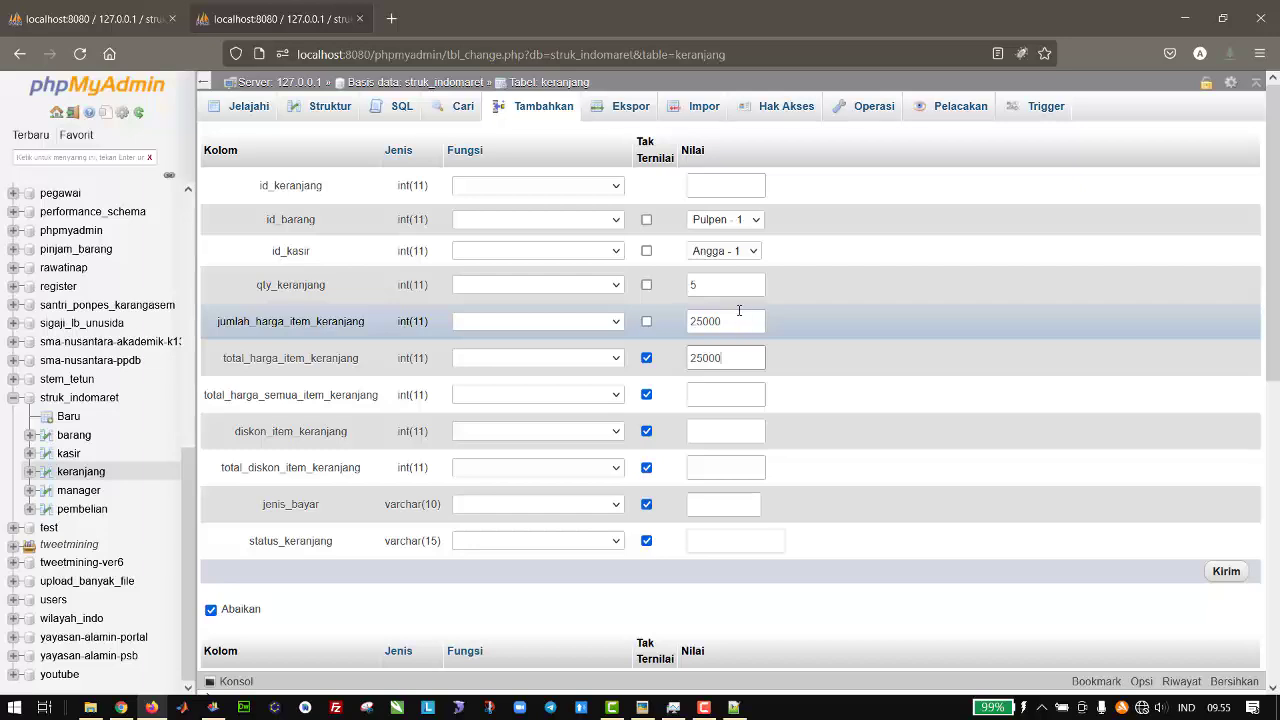
- Correct jumlah_harga_item_keranjang to 5000 in the first keranjang row
left_click(700, 322)
key("BackSpace")
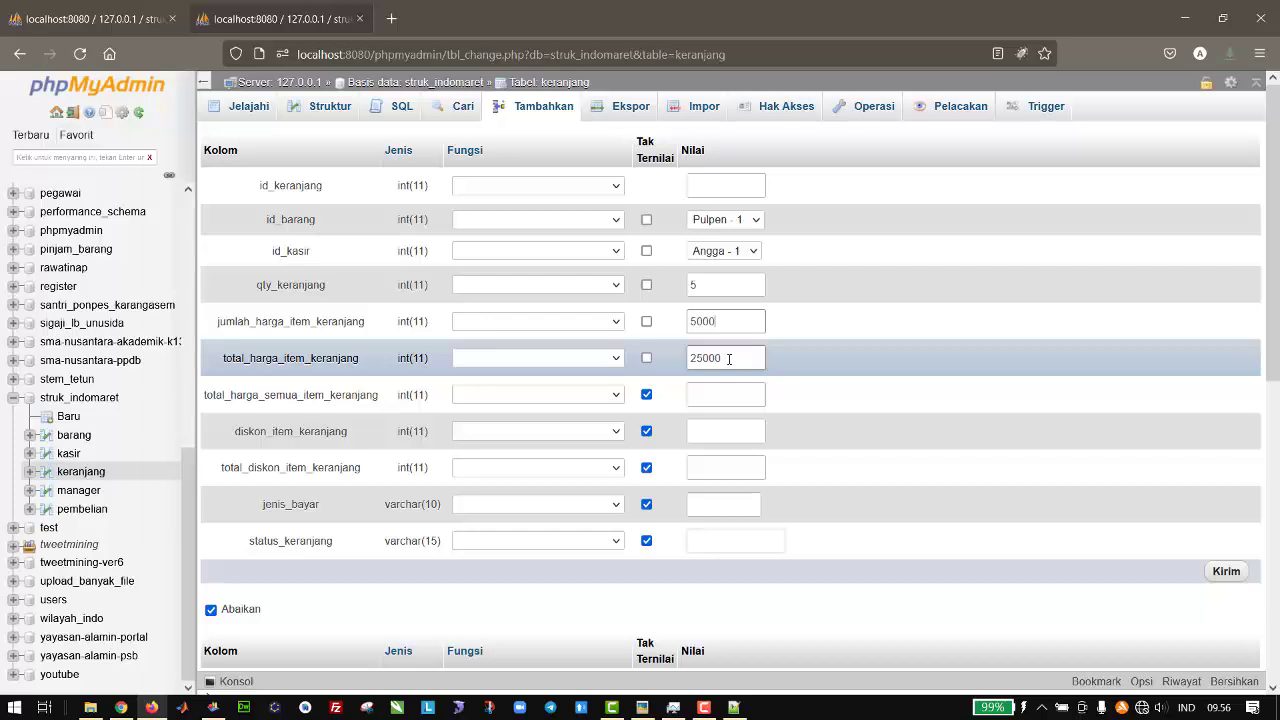
left_click(729, 358)
double_click(729, 358)
left_click(729, 358)
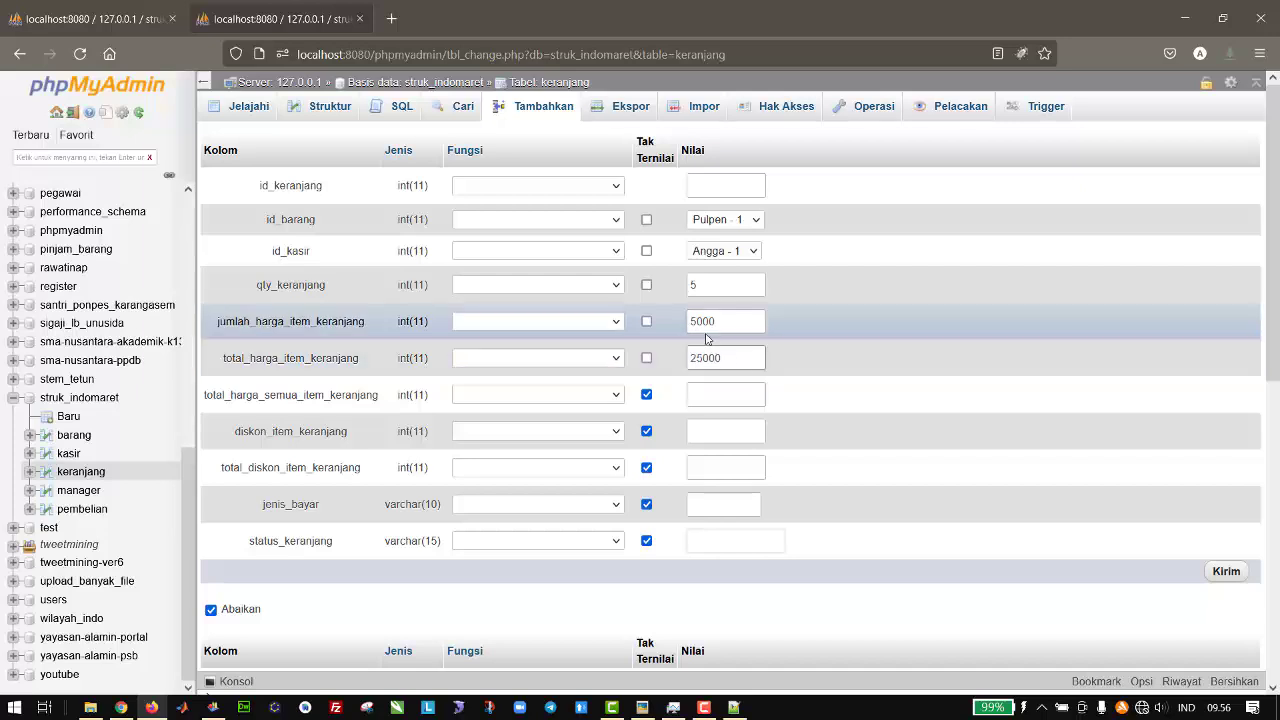
- Set total_harga_semua_item_keranjang to 25000, diskon_item_keranjang to 1000 and total_diskon_item_keranjang to 5000
left_click(714, 395)
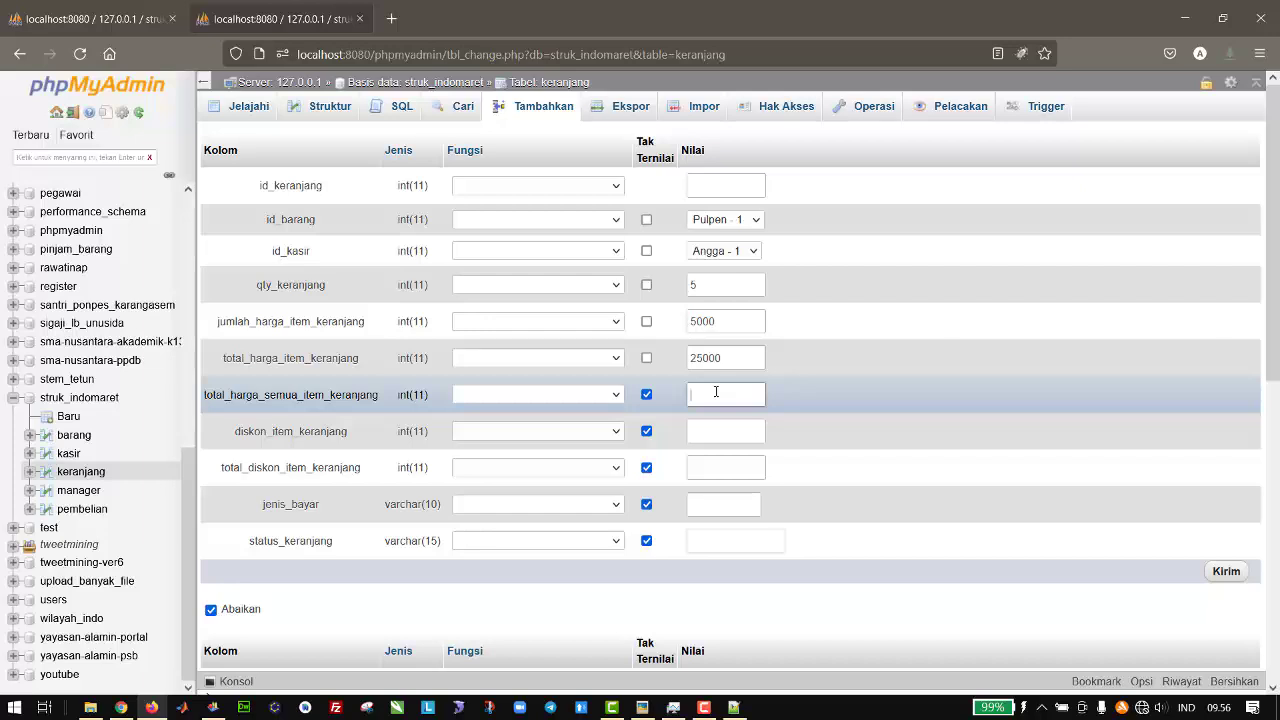
type("25000")
left_click(704, 431)
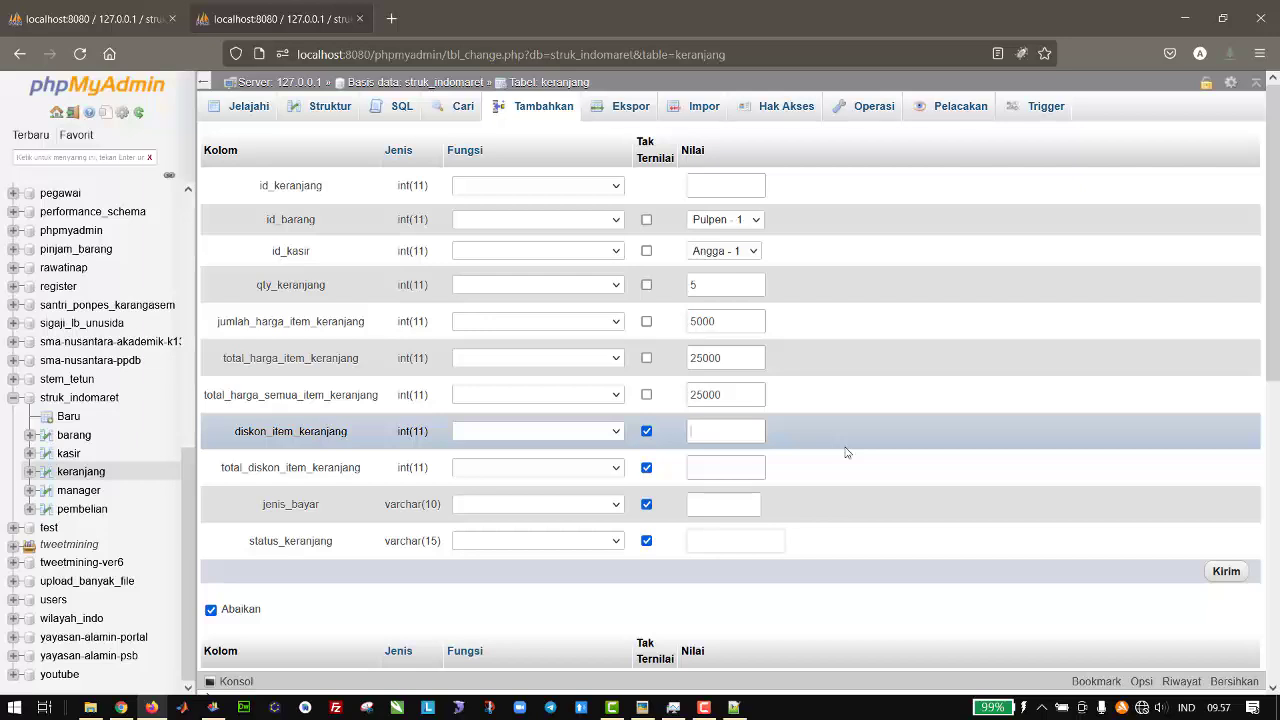
type("1000")
left_click(740, 466)
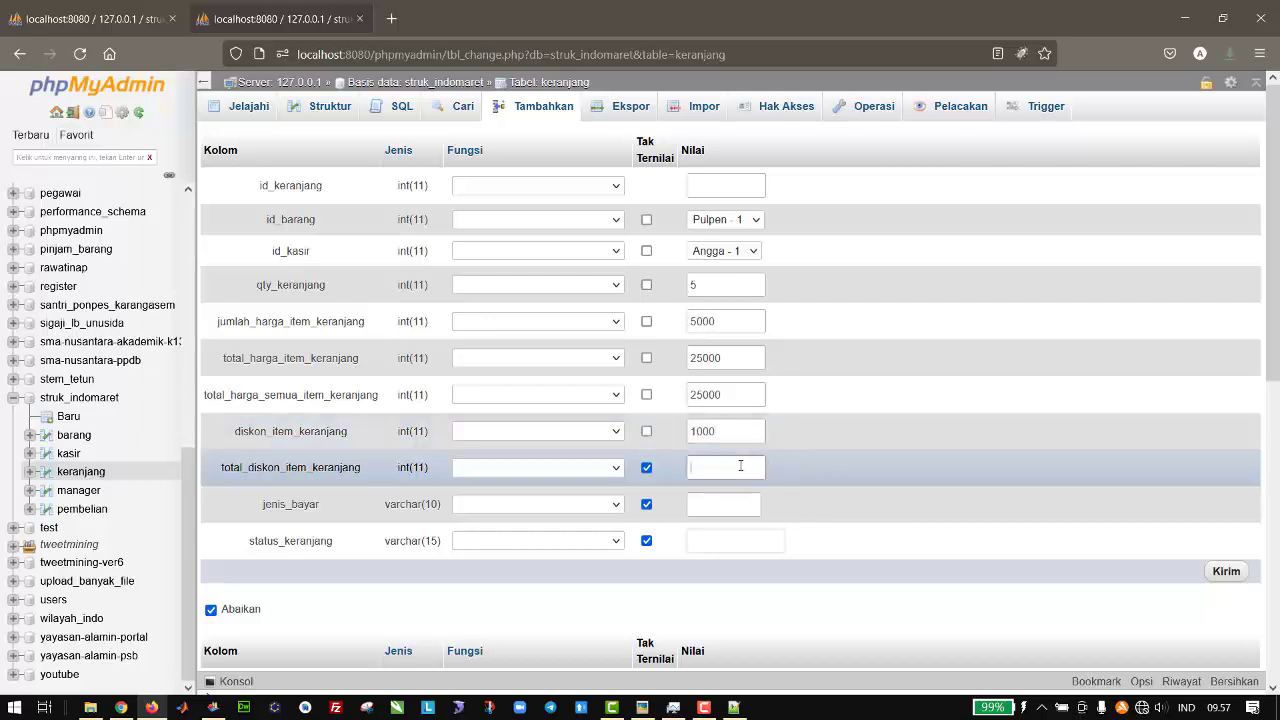
type("5000")
- Set jenis_bayar to Tunai and status_keranjang to Sudah Dibayar, and submit the keranjang row
left_click(704, 506)
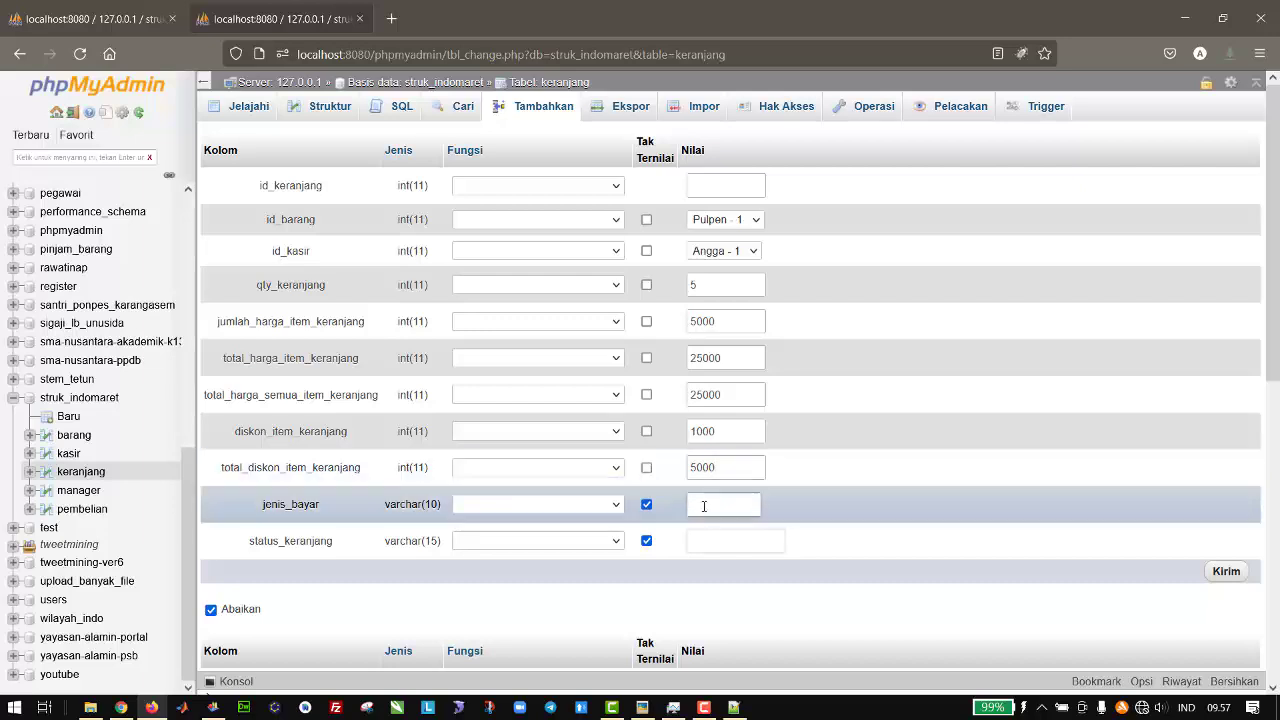
type("Tunai")
left_click(715, 540)
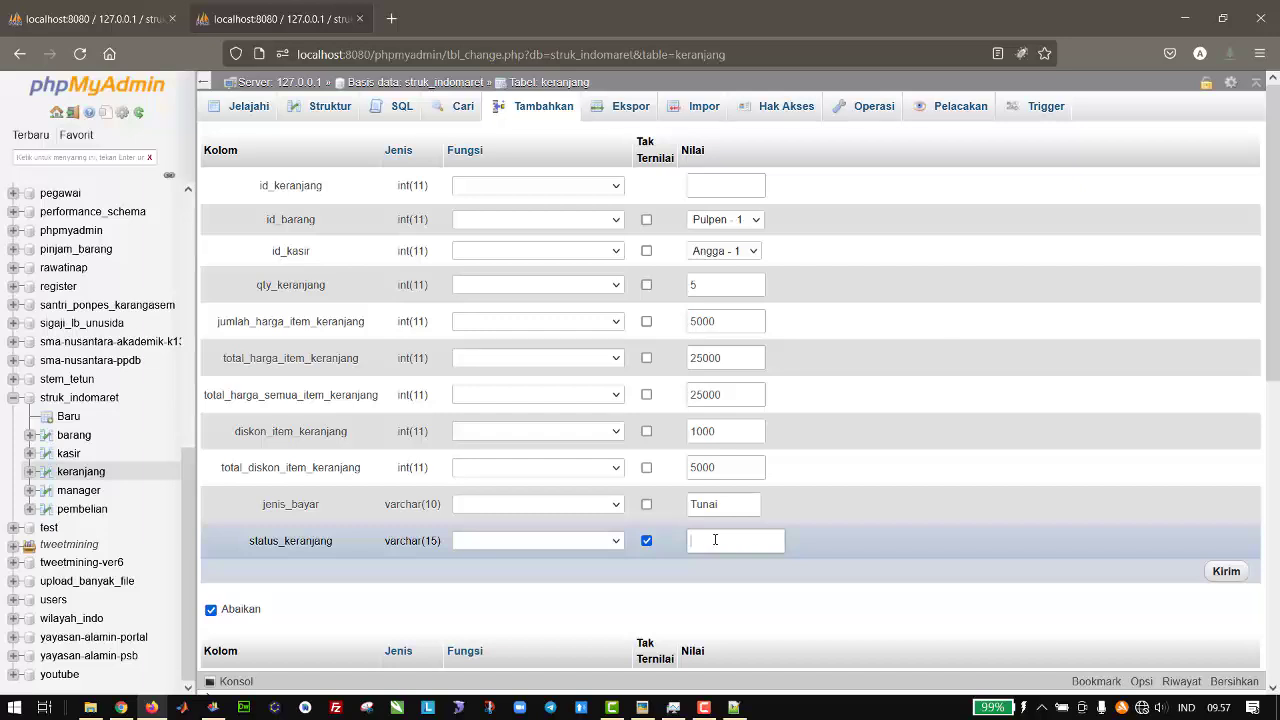
type("Sudah Dibayar")
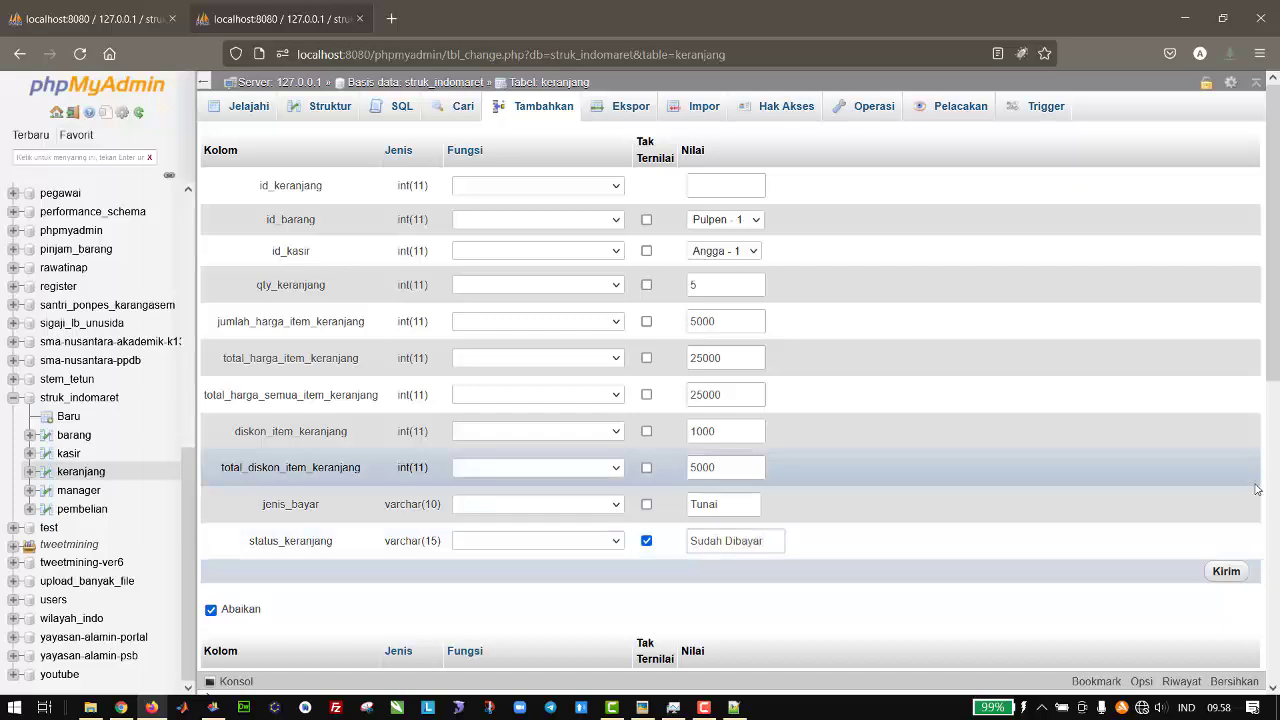
left_click(1227, 574)
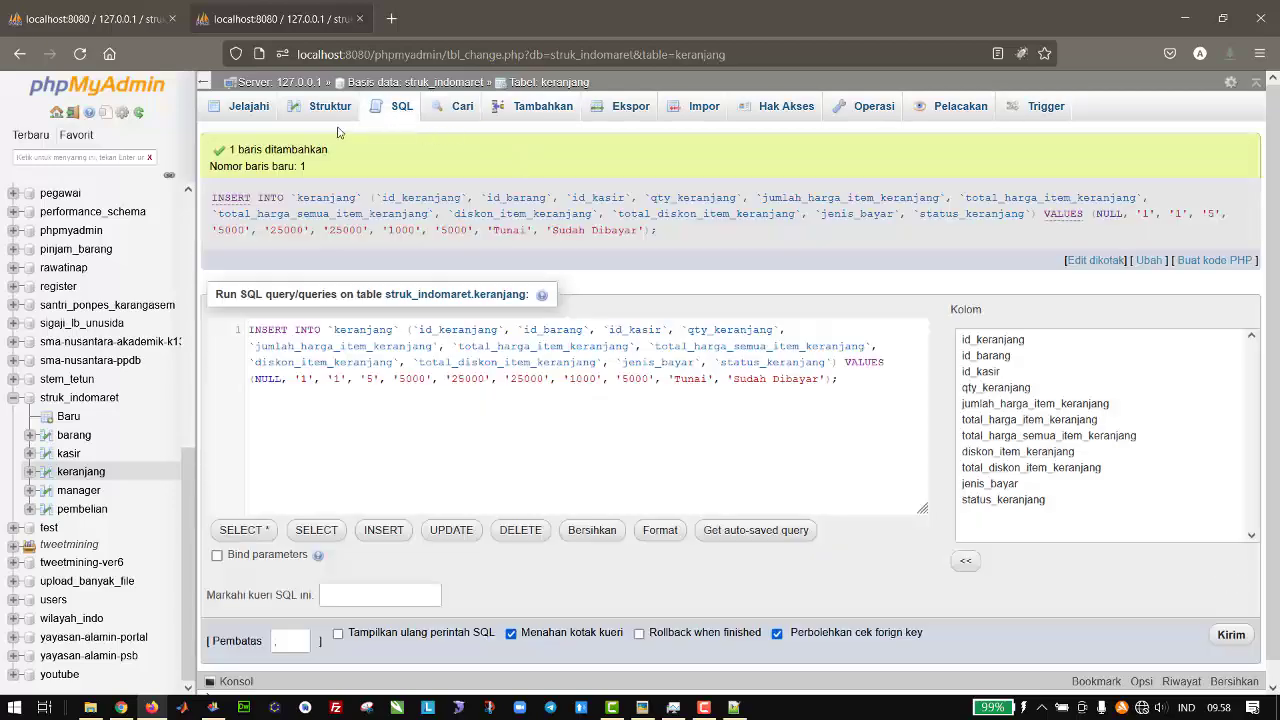
- Open the manager table of struk_indomaret and examine its column structure
left_click(82, 492)
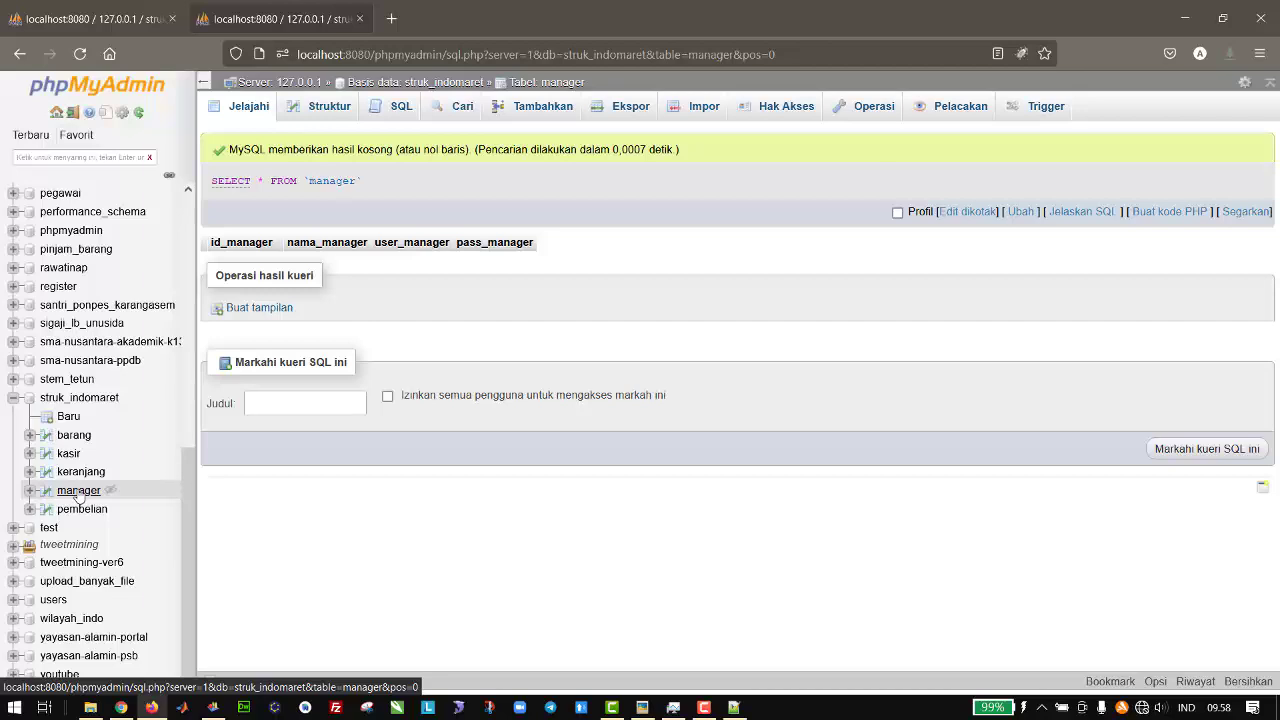
left_click(341, 112)
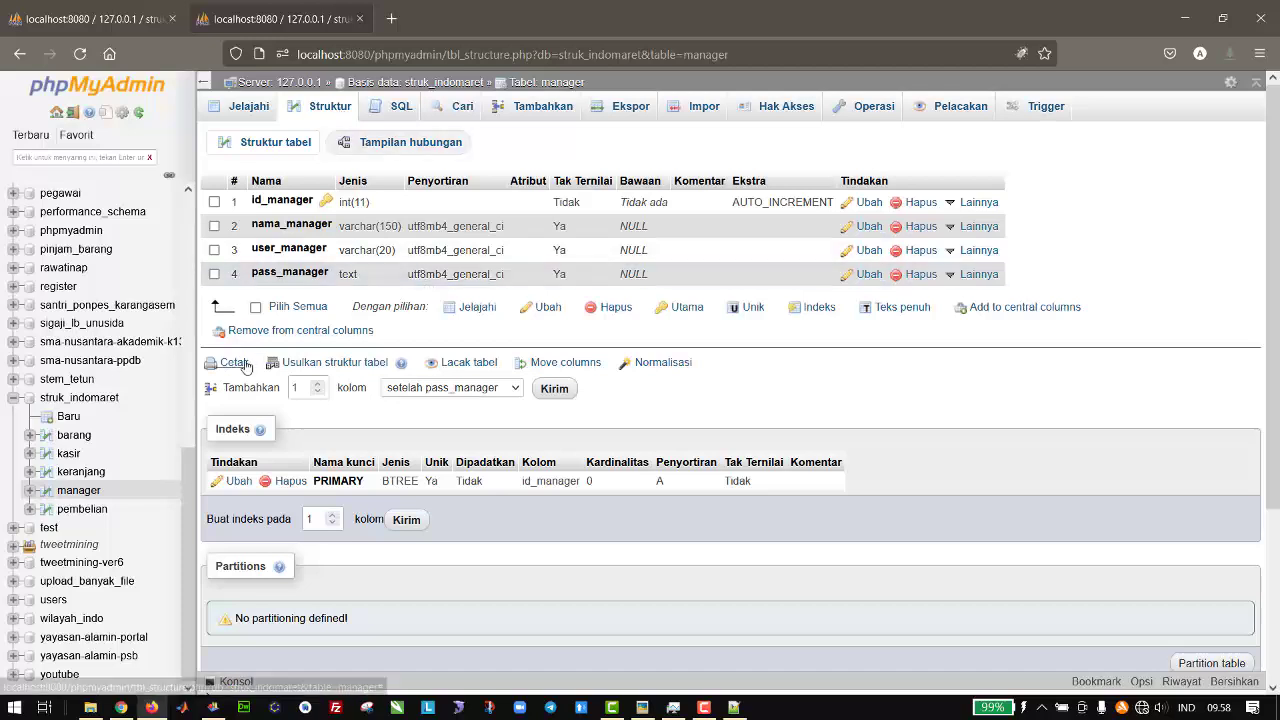
- Open the pembelian table of struk_indomaret and bring up its row insertion form
left_click(79, 512)
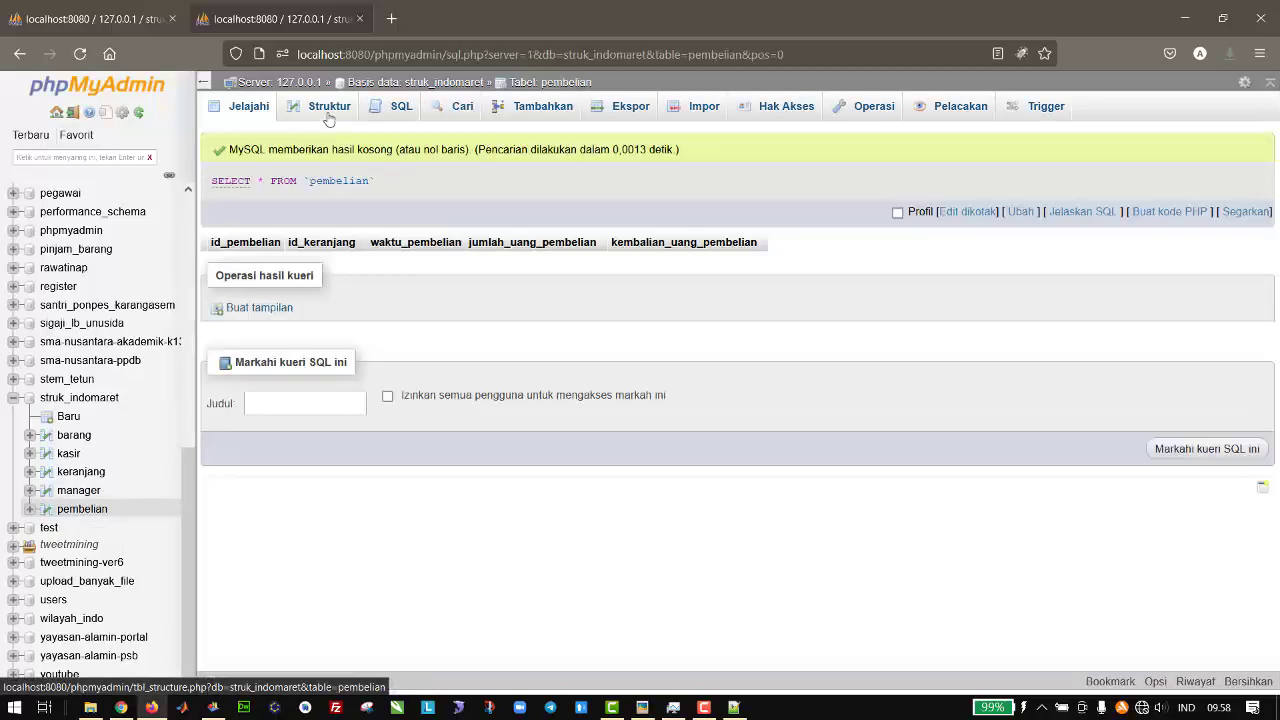
left_click(532, 112)
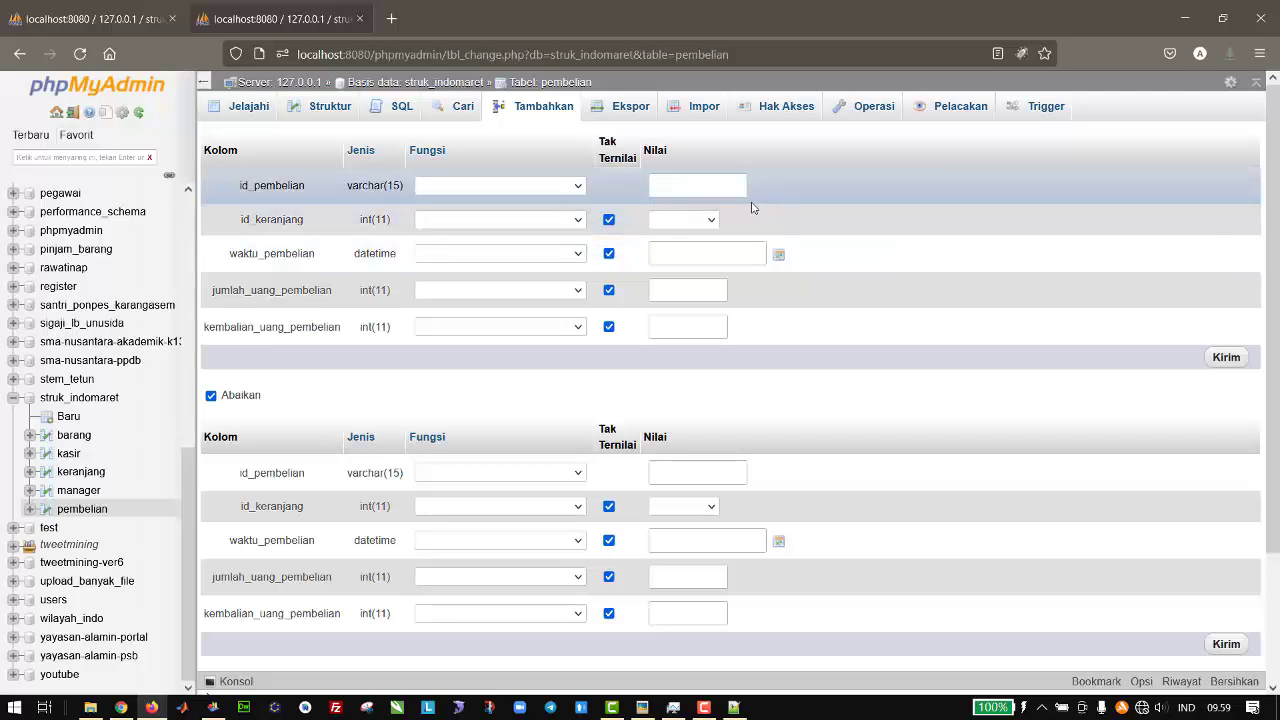
left_click(701, 197)
left_click(694, 186)
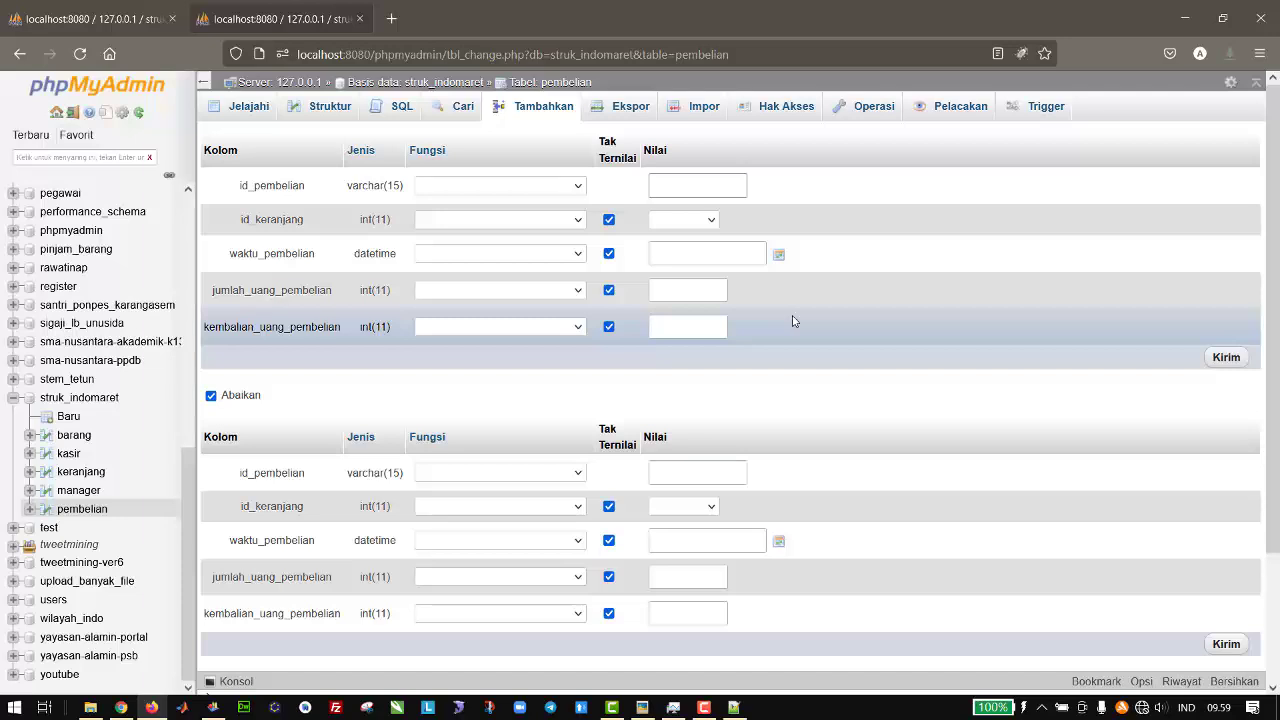
- Choose Tunai - 1 as the id_keranjang value in the first pembelian row
left_click(681, 222)
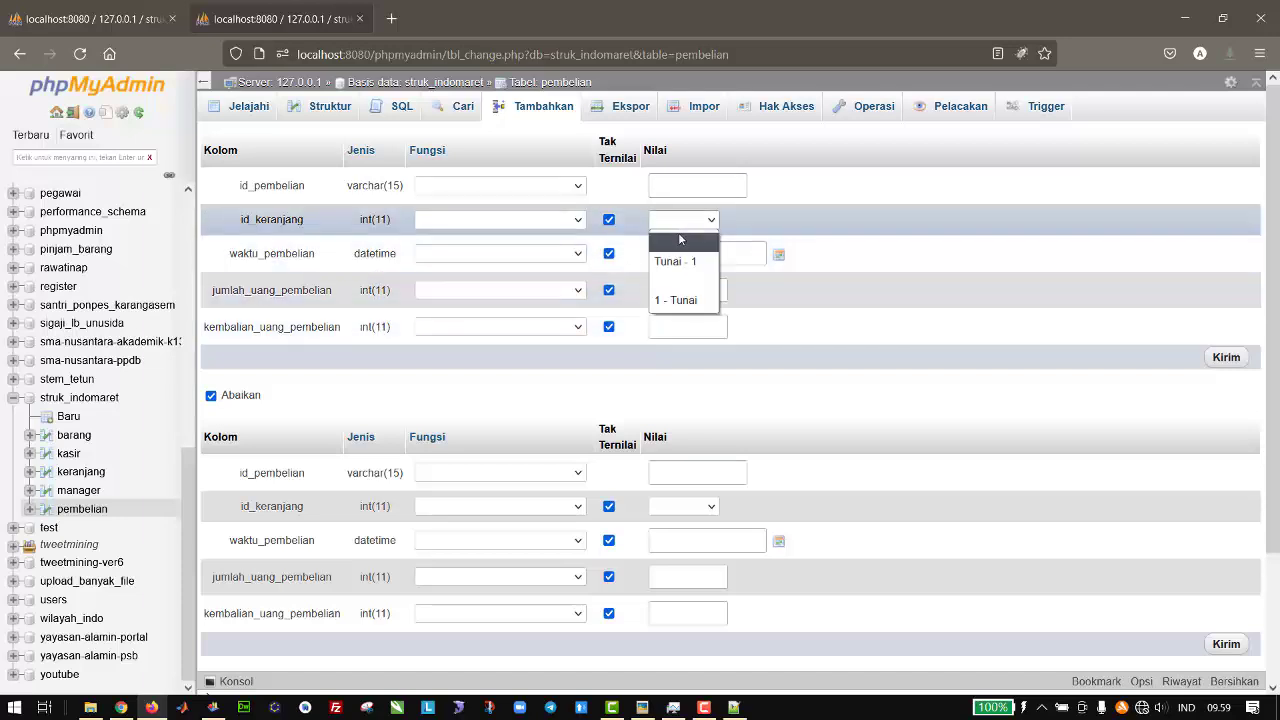
left_click(678, 262)
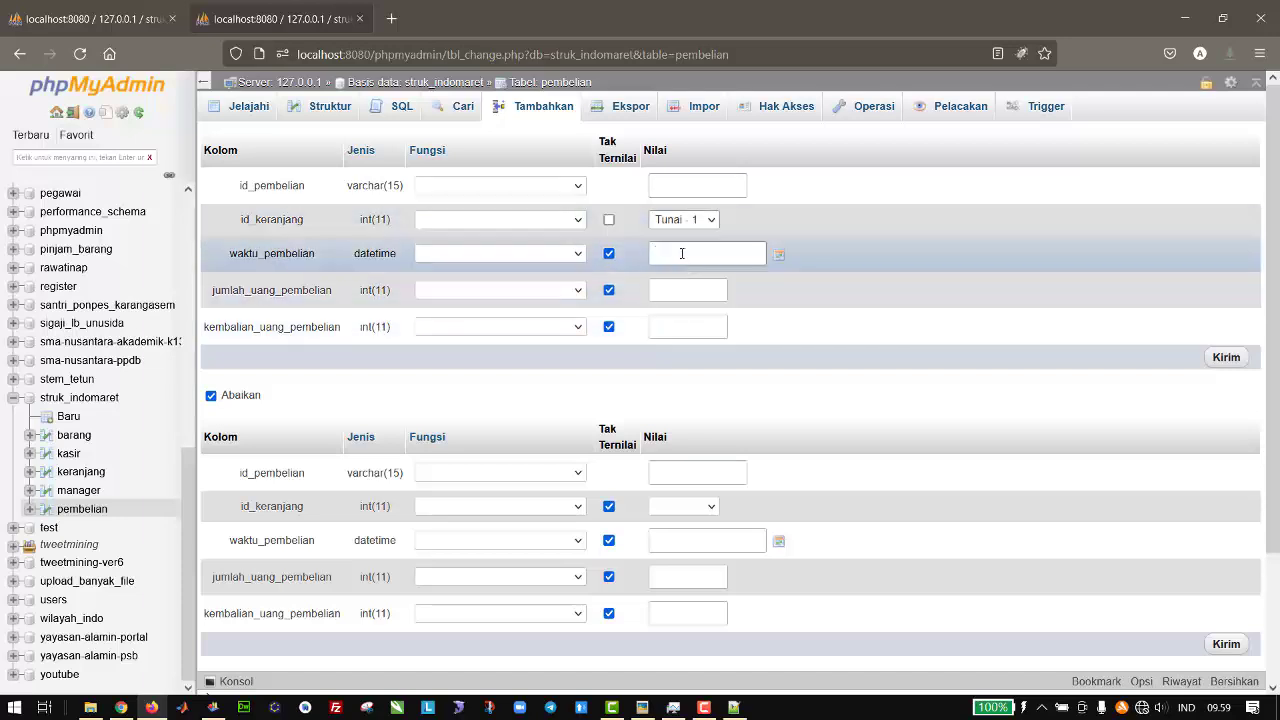
left_click(692, 186)
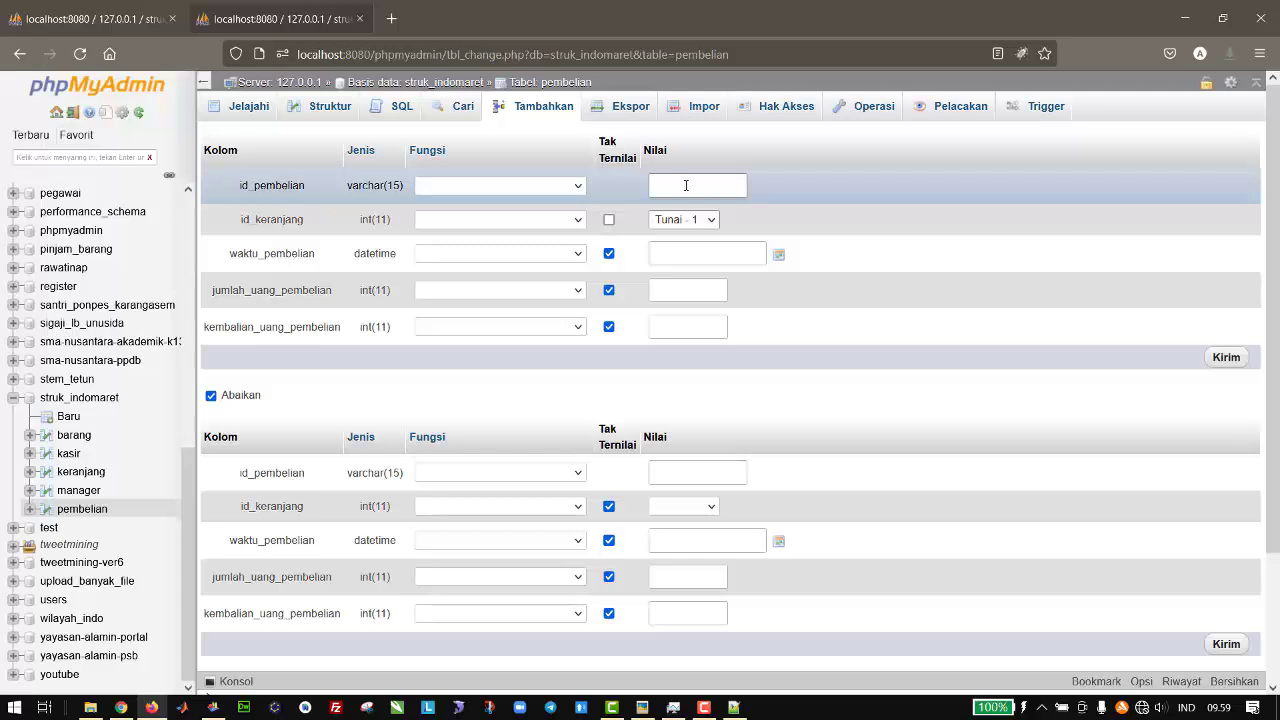
left_click(697, 222)
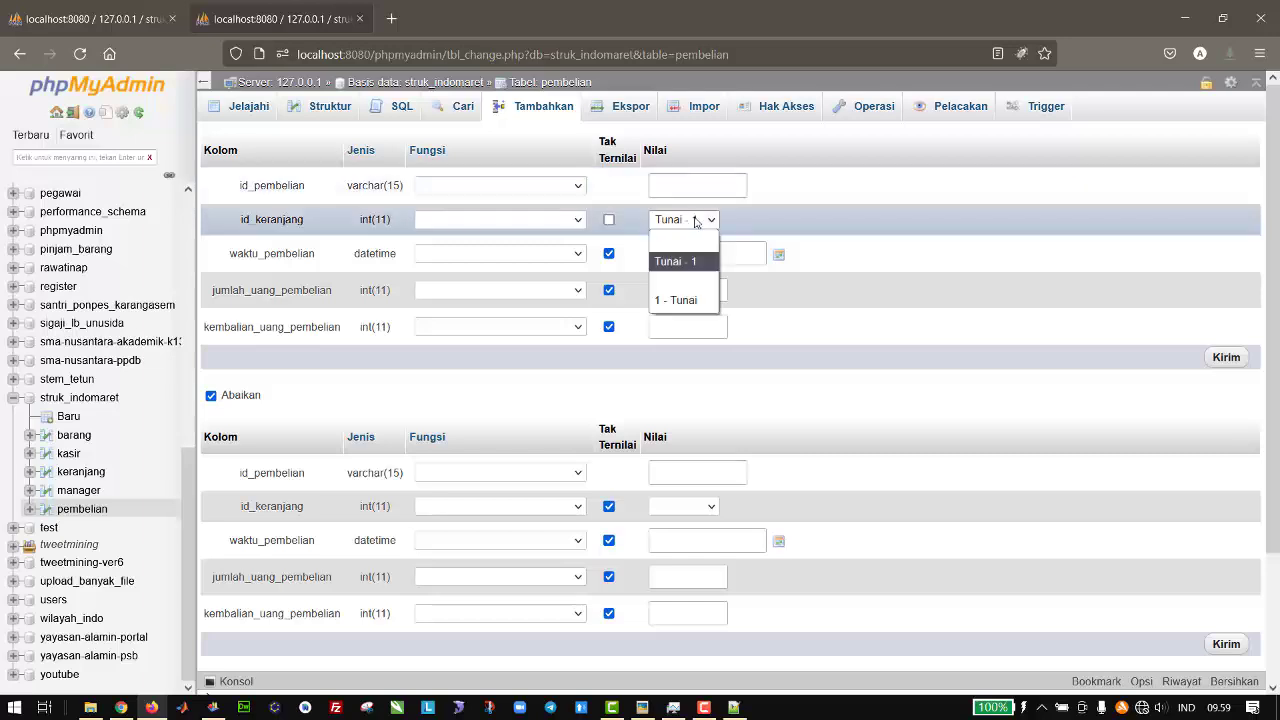
left_click(697, 221)
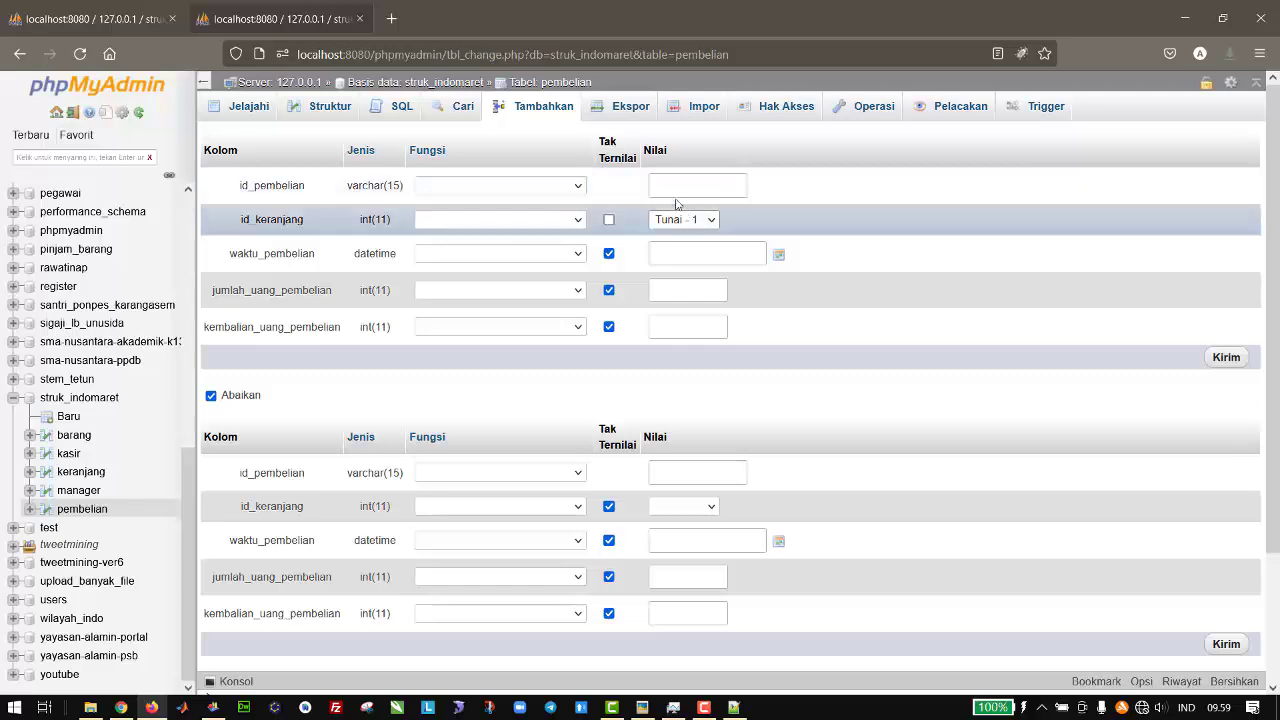
left_click(670, 189)
left_click(779, 254)
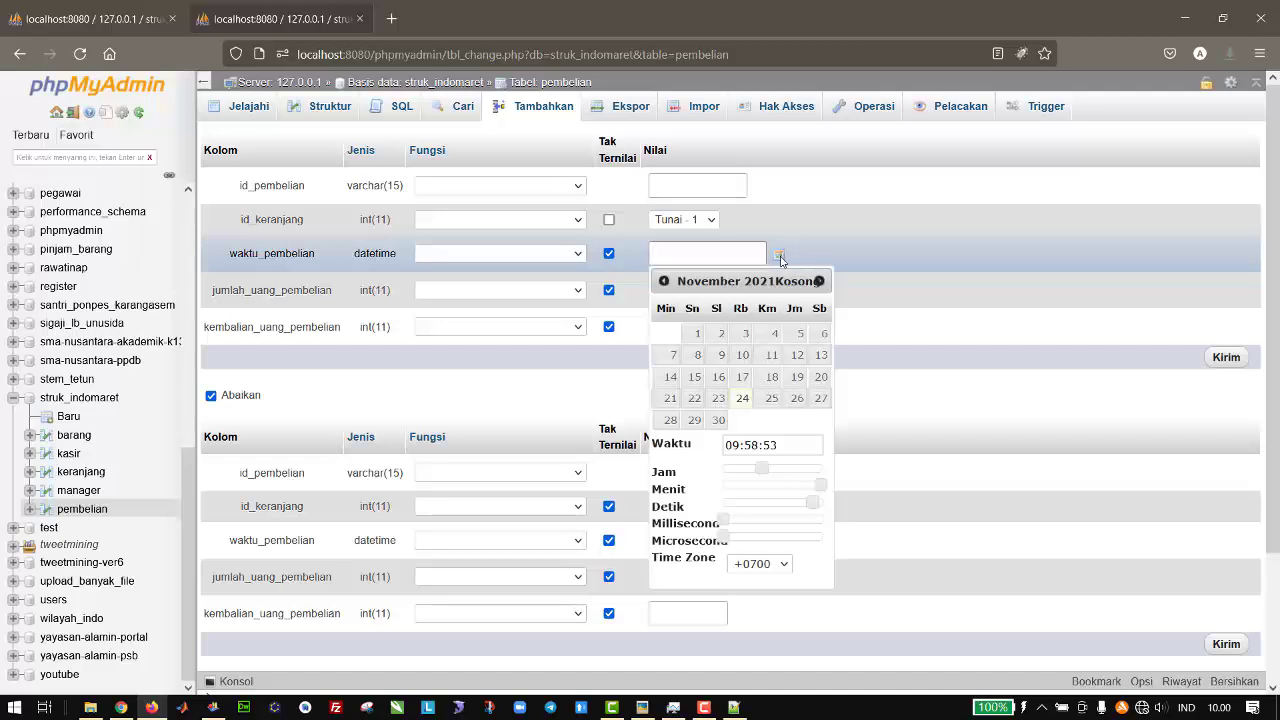
left_click(742, 400)
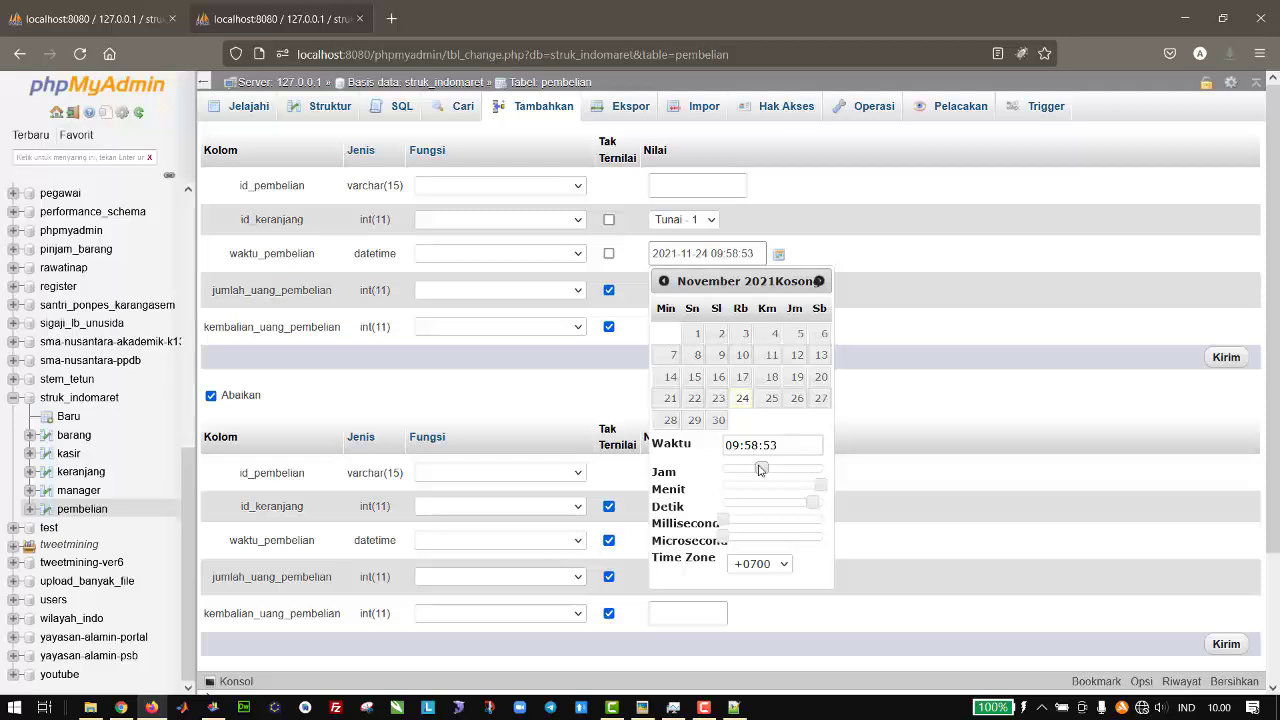
left_click(889, 250)
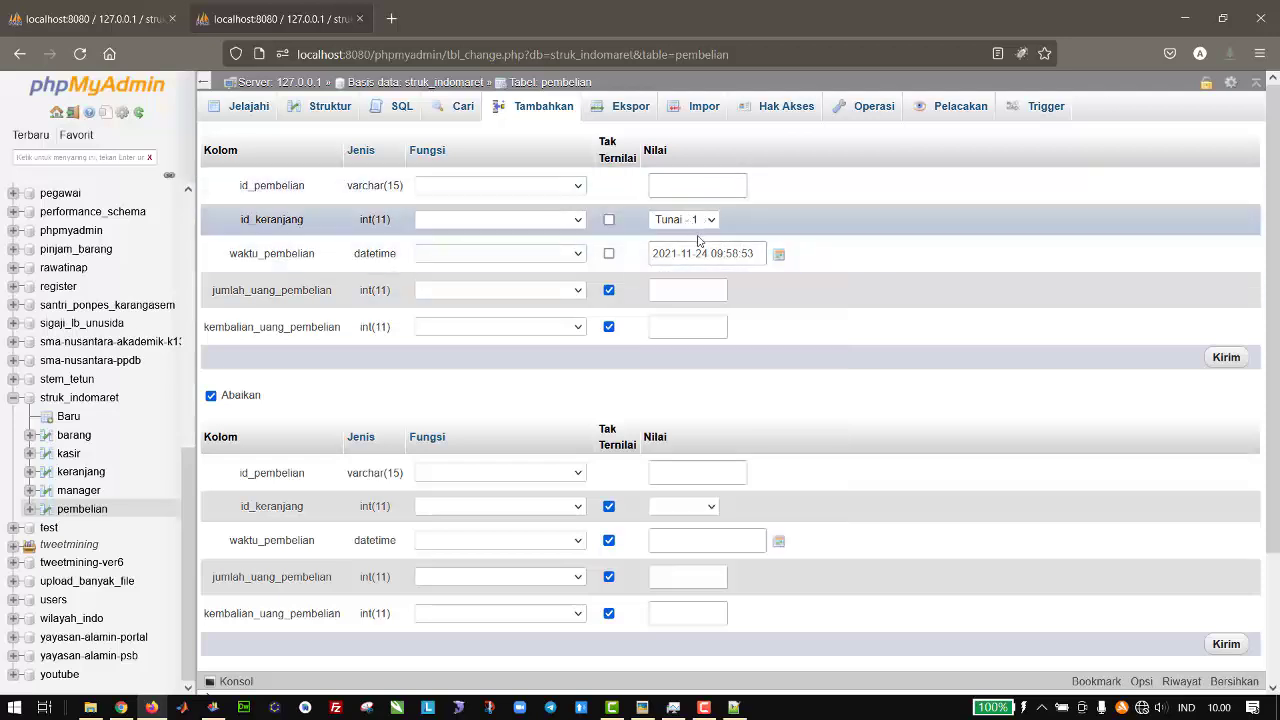
- Copy the date part of waktu_pembelian into id_pembelian and complete the value as 2021-11-24-1
left_click_drag(709, 253, 608, 253)
key("ctrl+c")
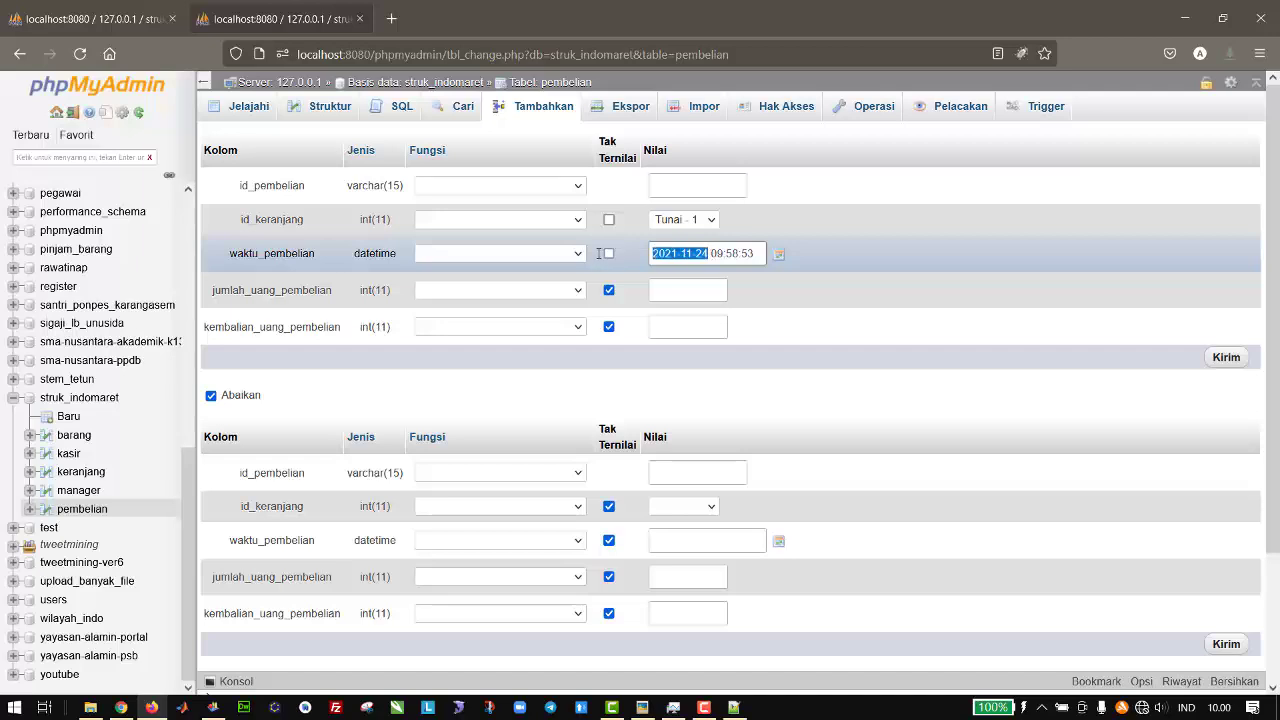
left_click(667, 183)
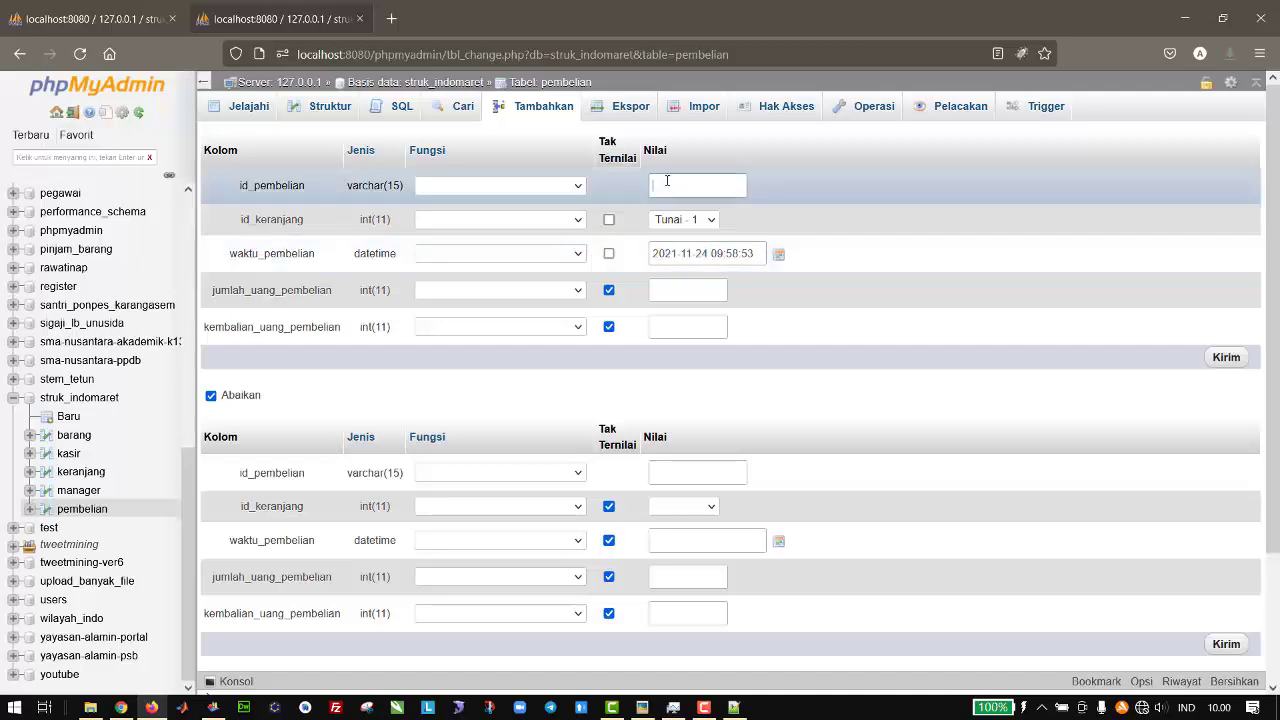
key("ctrl+v")
key("ctrl+v")
key("ctrl+a")
key("ctrl+v")
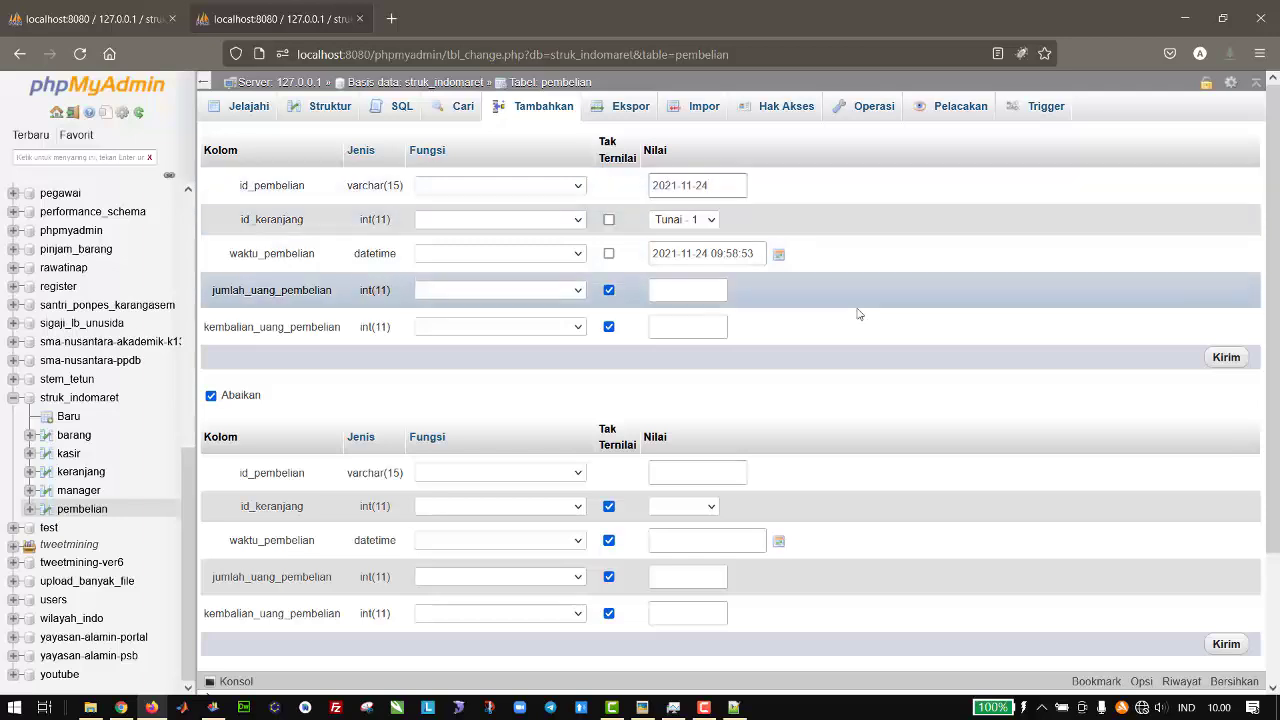
type(".")
left_click(709, 220)
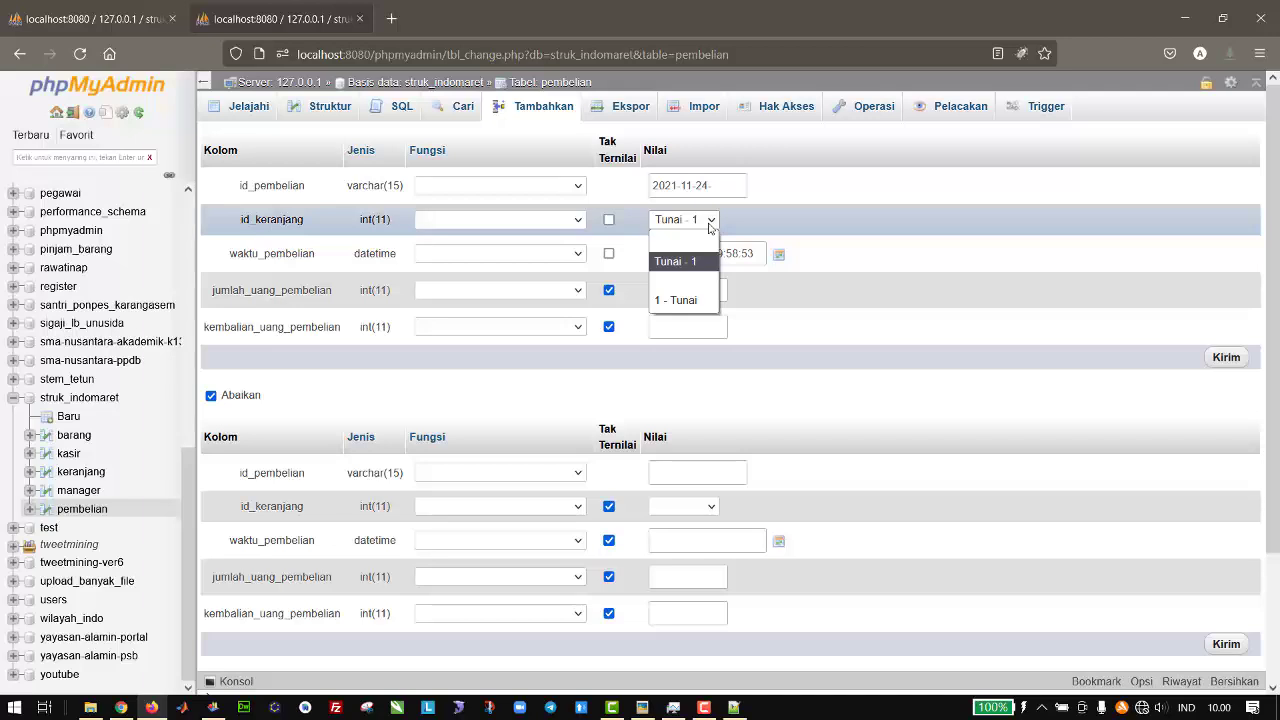
left_click(723, 188)
type("1")
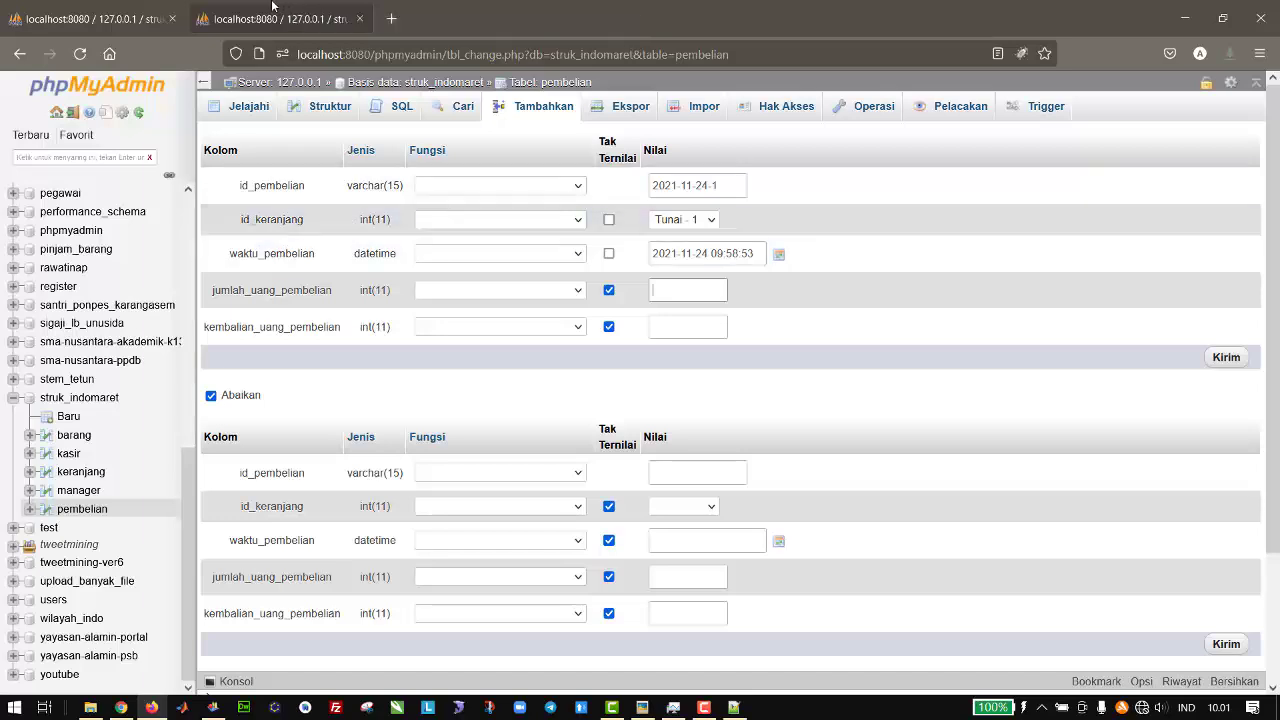
- Set jumlah_uang_pembelian to 50000 and kembalian_uang_pembelian to 25000 in the first pembelian row
left_click(139, 6)
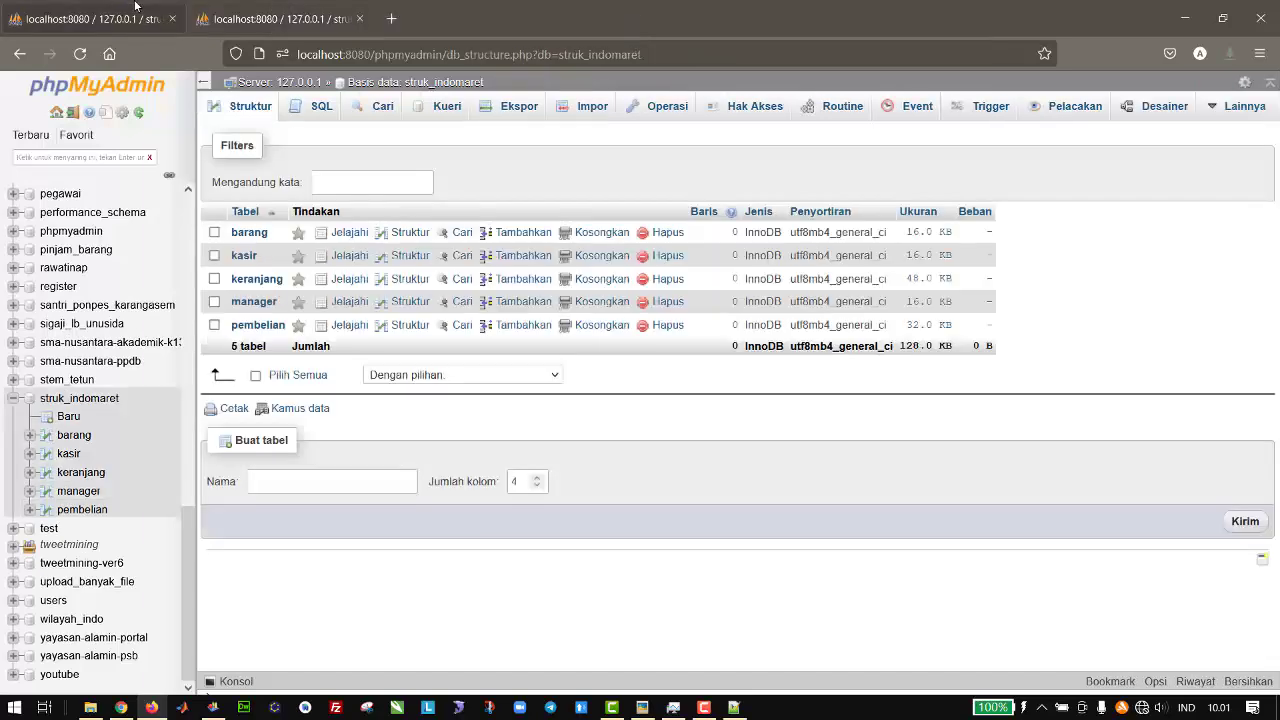
left_click(248, 6)
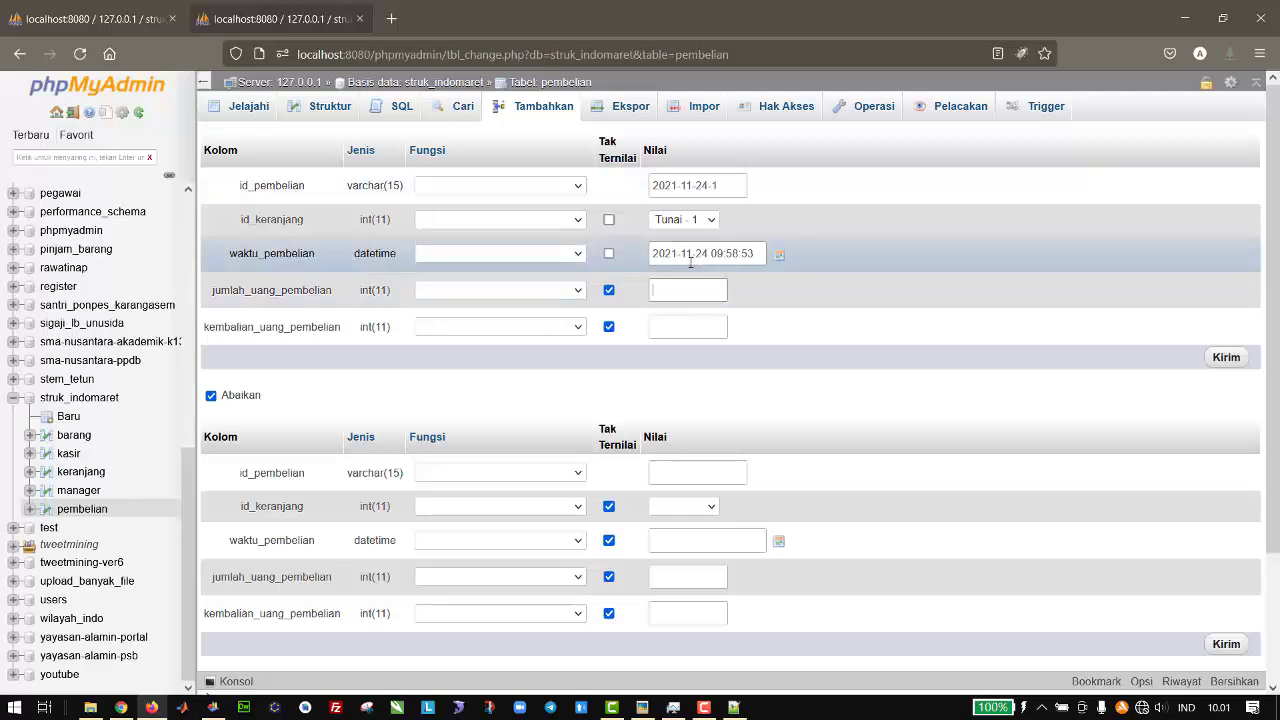
type("25000")
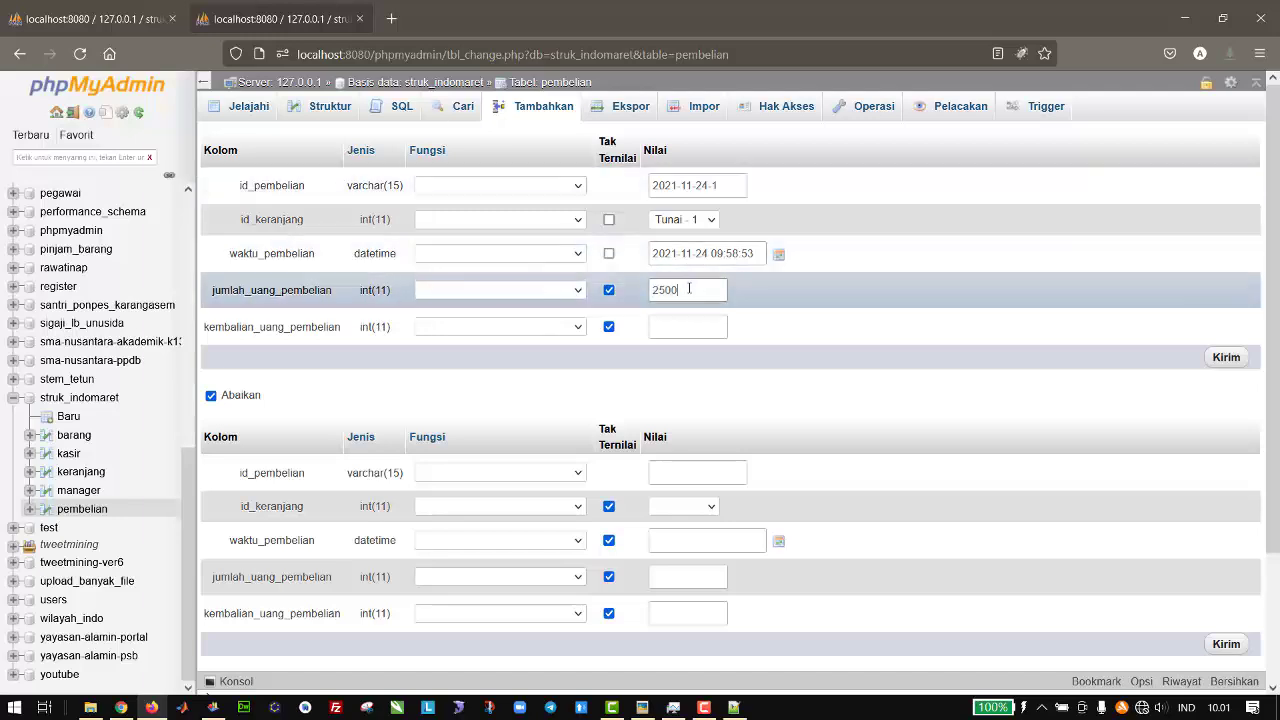
left_click(687, 326)
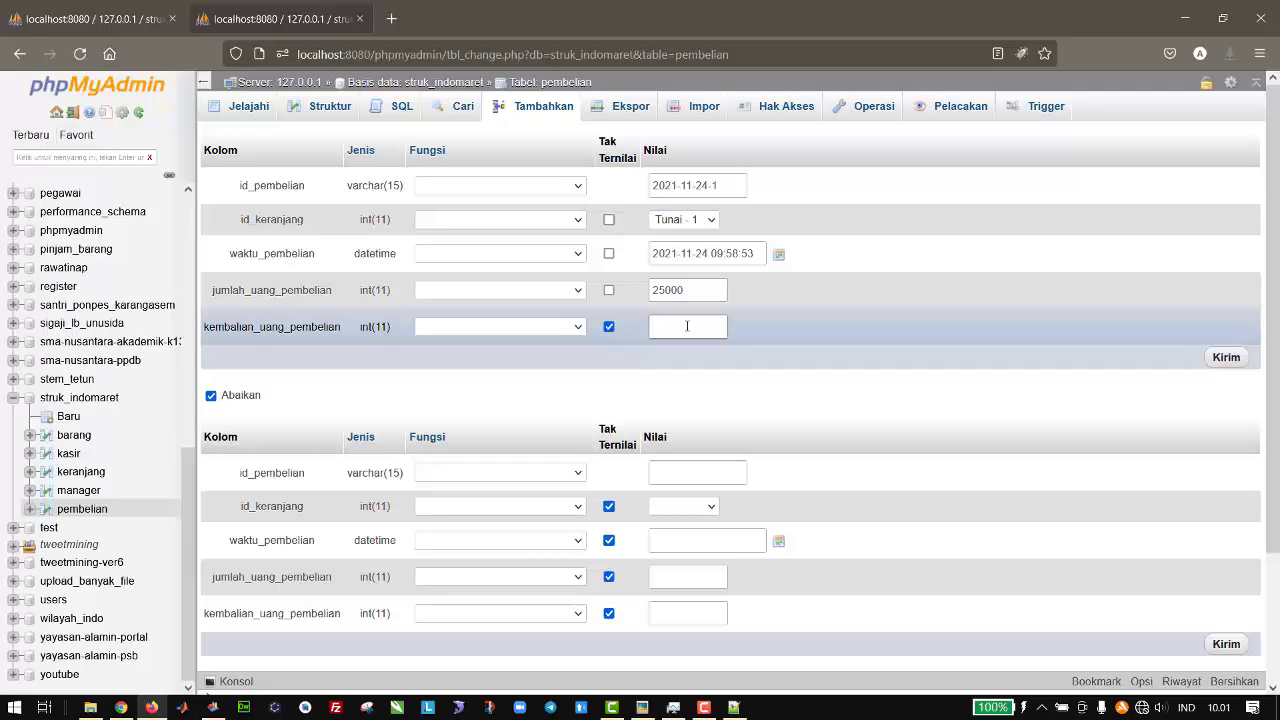
left_click(682, 290)
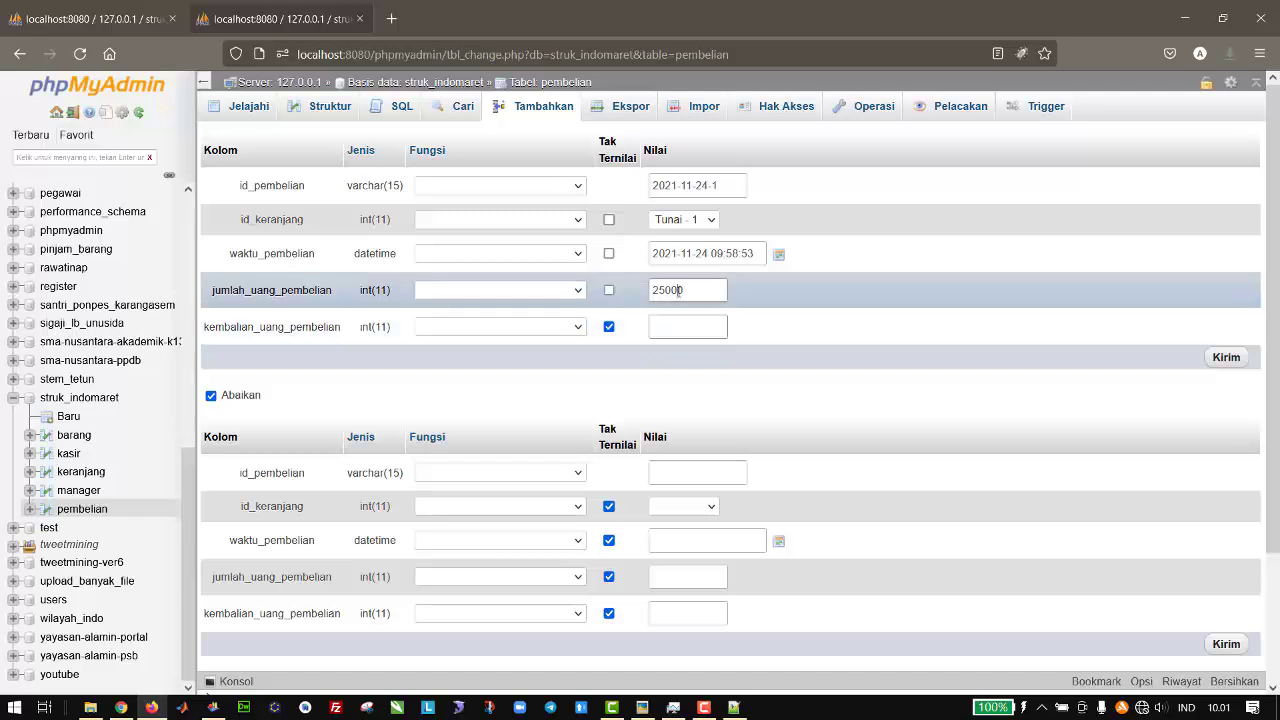
left_click_drag(682, 290, 603, 290)
type("50000")
left_click(666, 326)
type("25000")
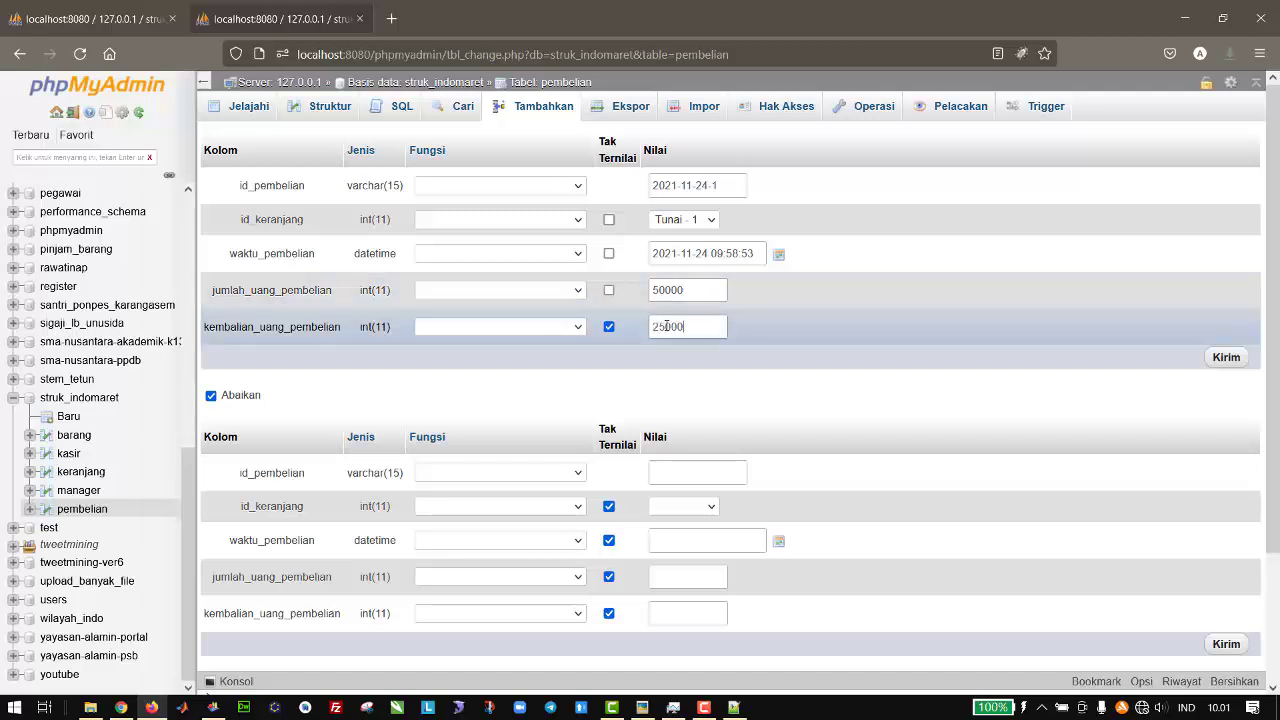
- Review the payment, change and id_keranjang values of the pembelian row, and submit it
left_click(895, 313)
left_click(714, 291)
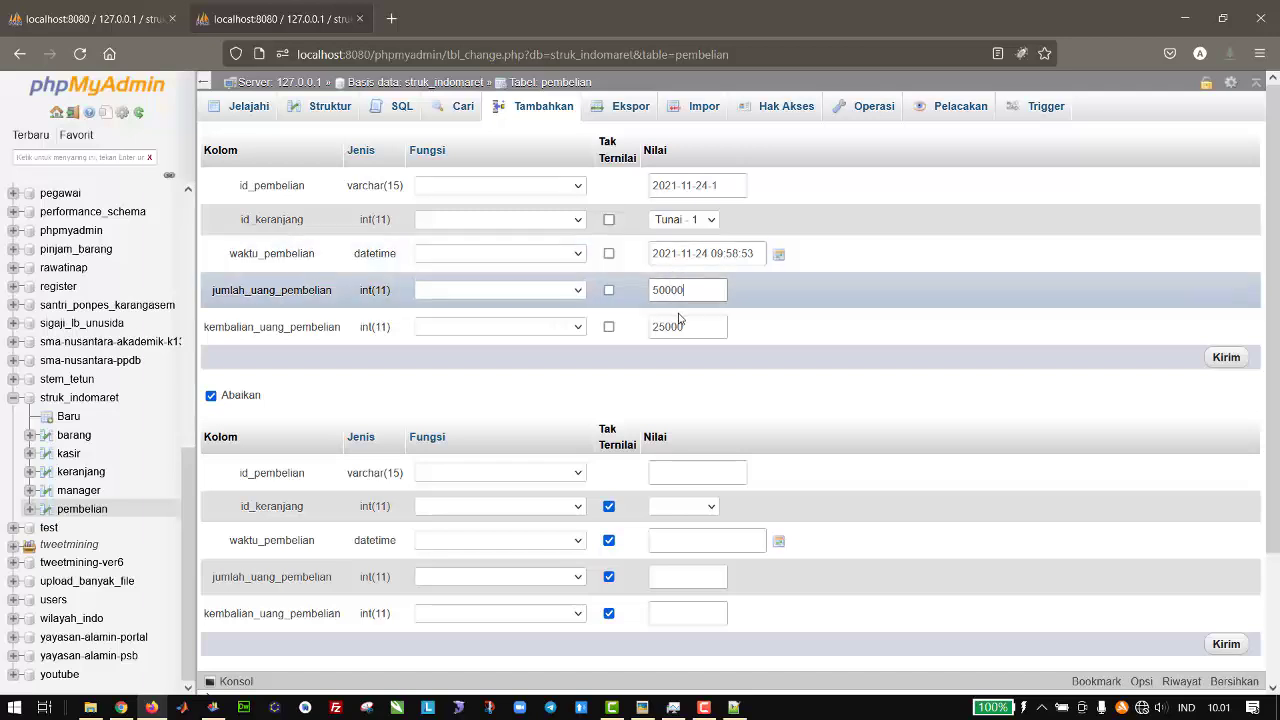
left_click(693, 327)
left_click(713, 221)
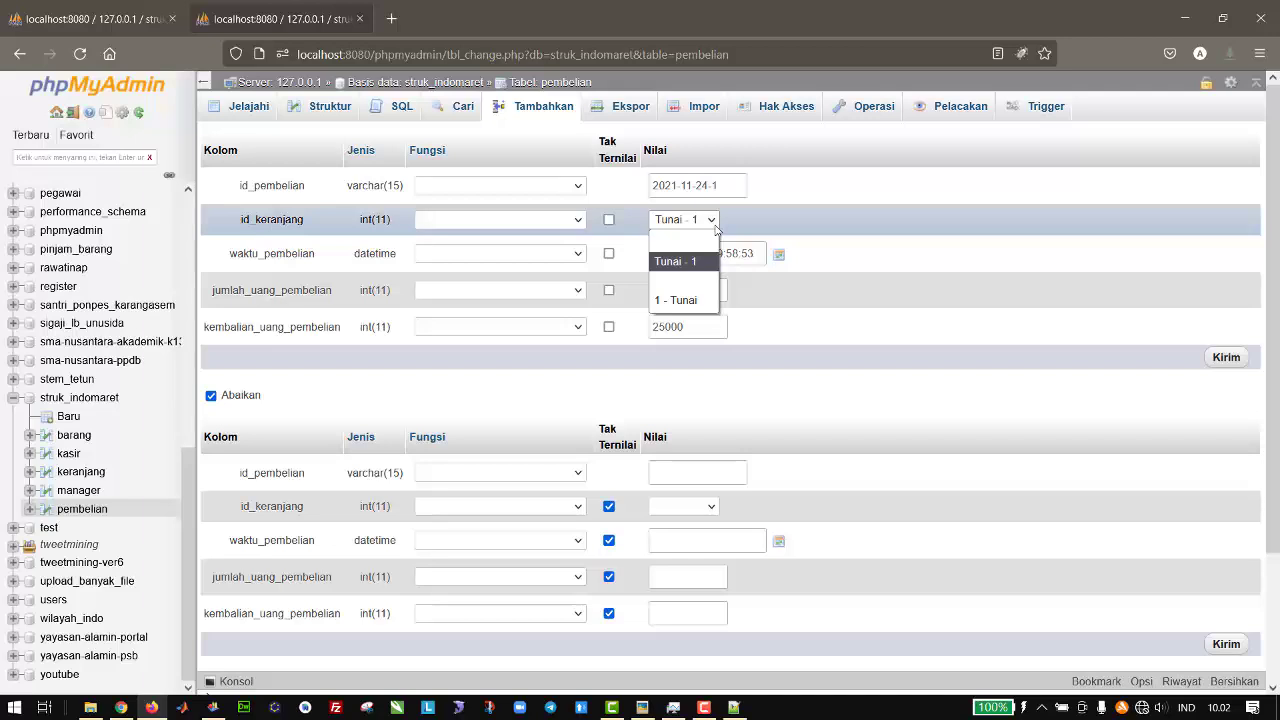
left_click(716, 229)
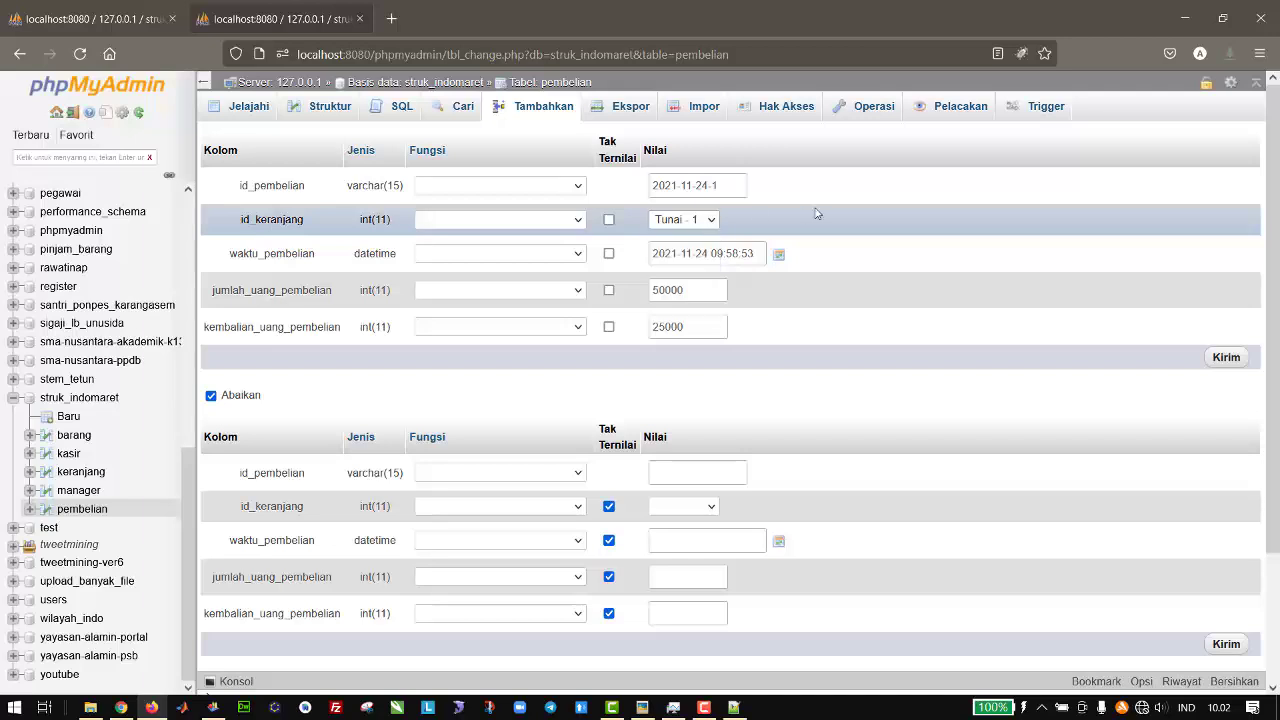
left_click(1225, 357)
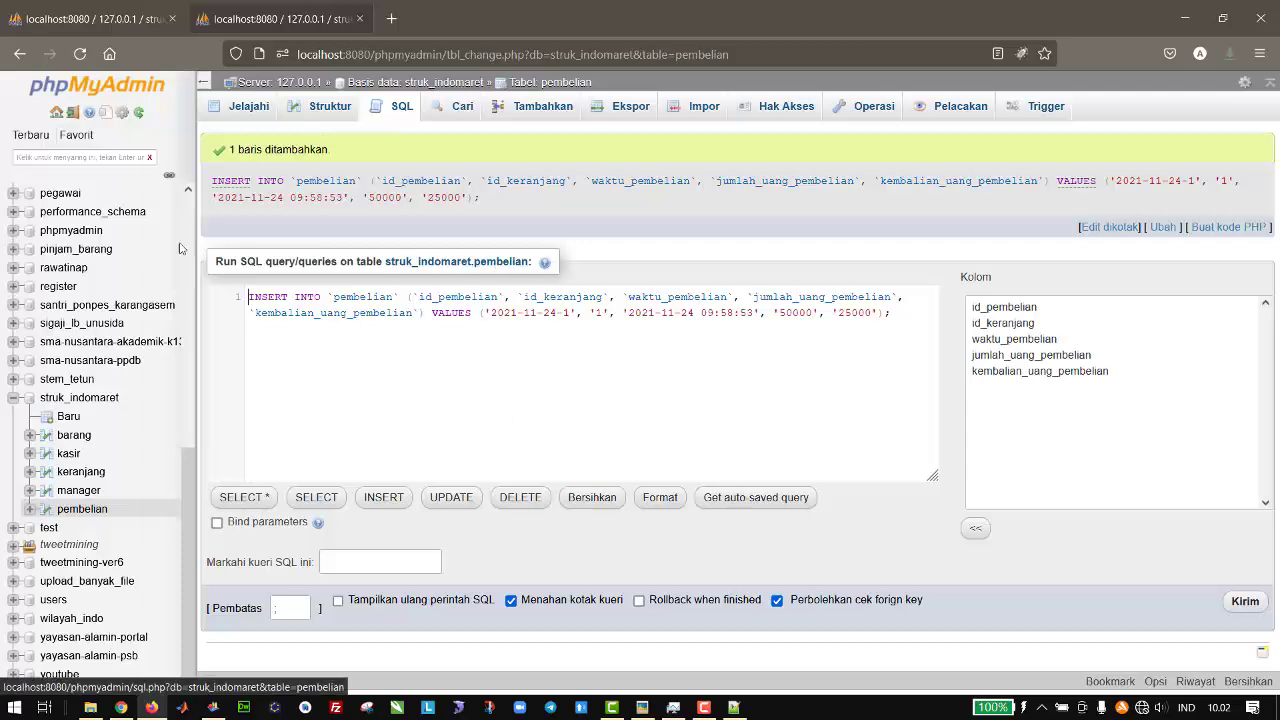
- Start a new keranjang row with Spidol - 2 as id_barang and the cashier with ID 1 as id_kasir
left_click(90, 471)
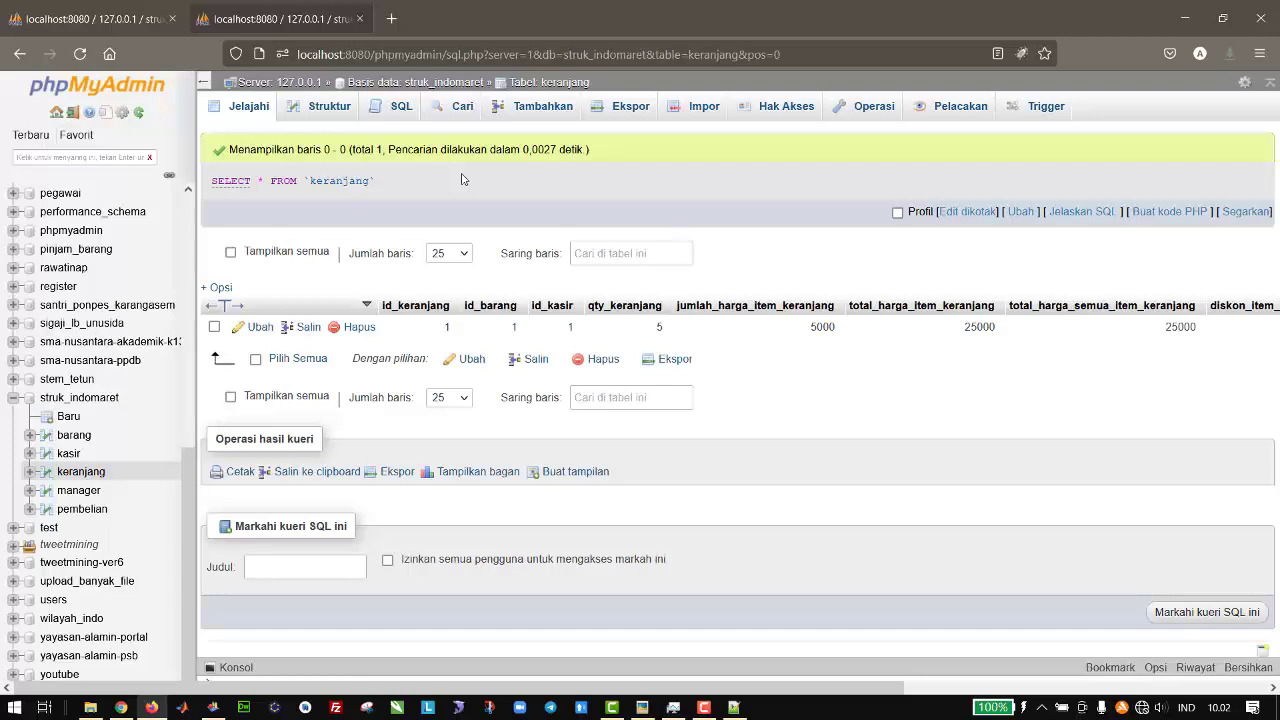
left_click(540, 112)
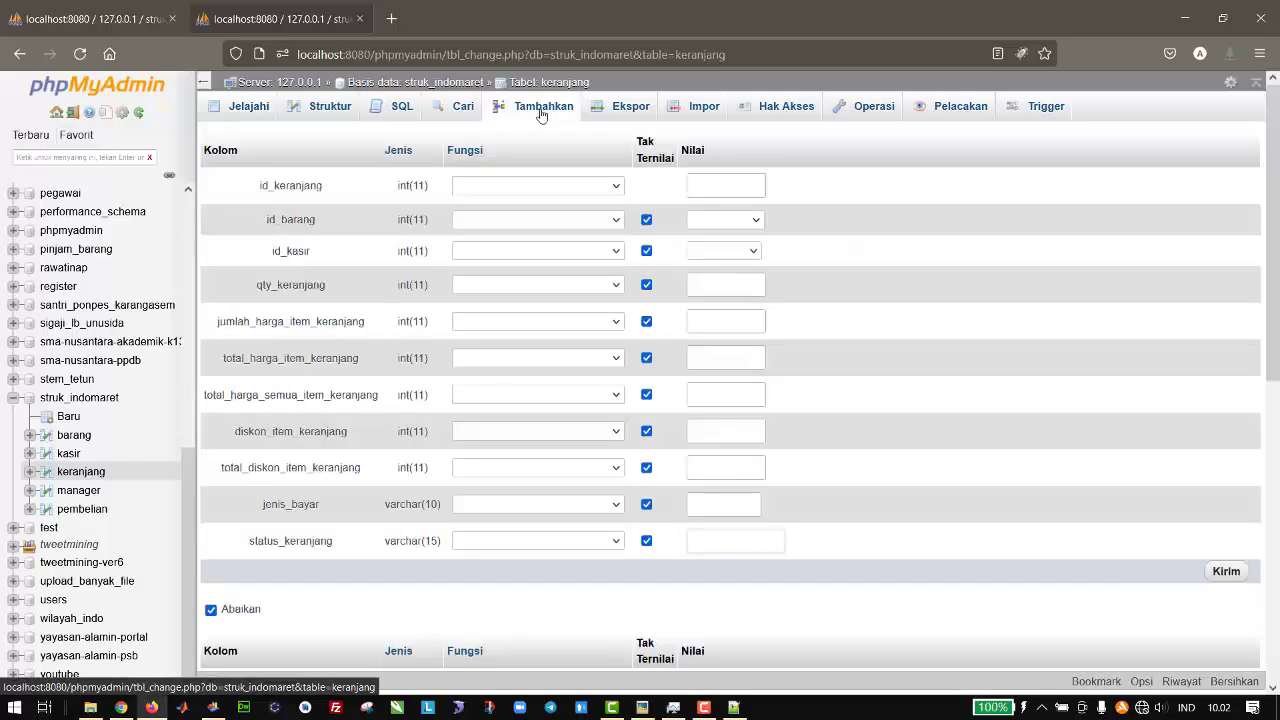
left_click(718, 221)
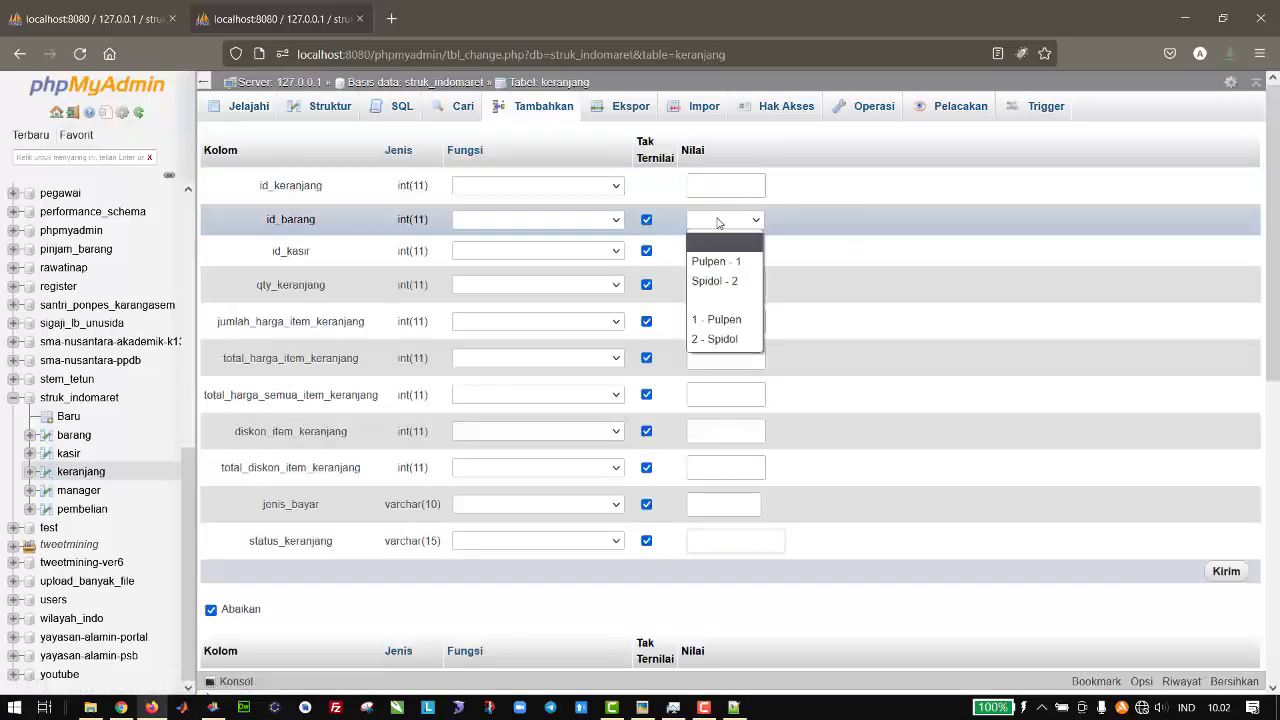
left_click(720, 281)
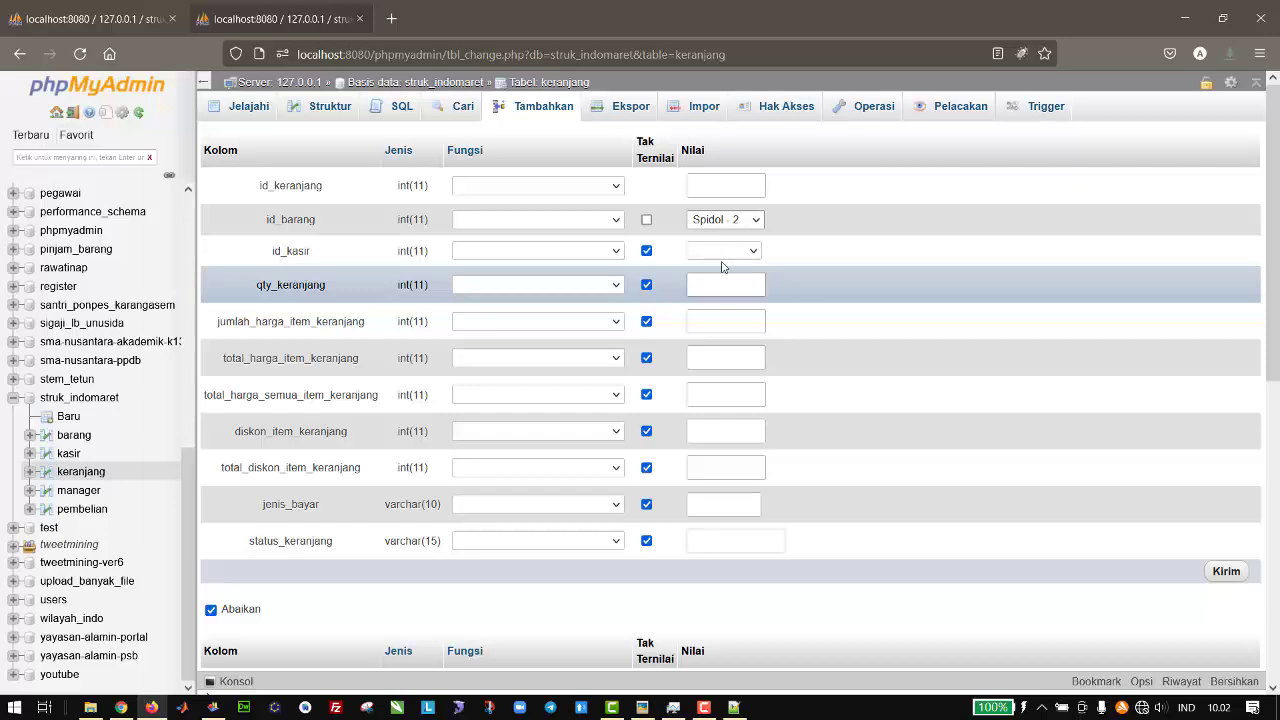
left_click(722, 252)
left_click(724, 292)
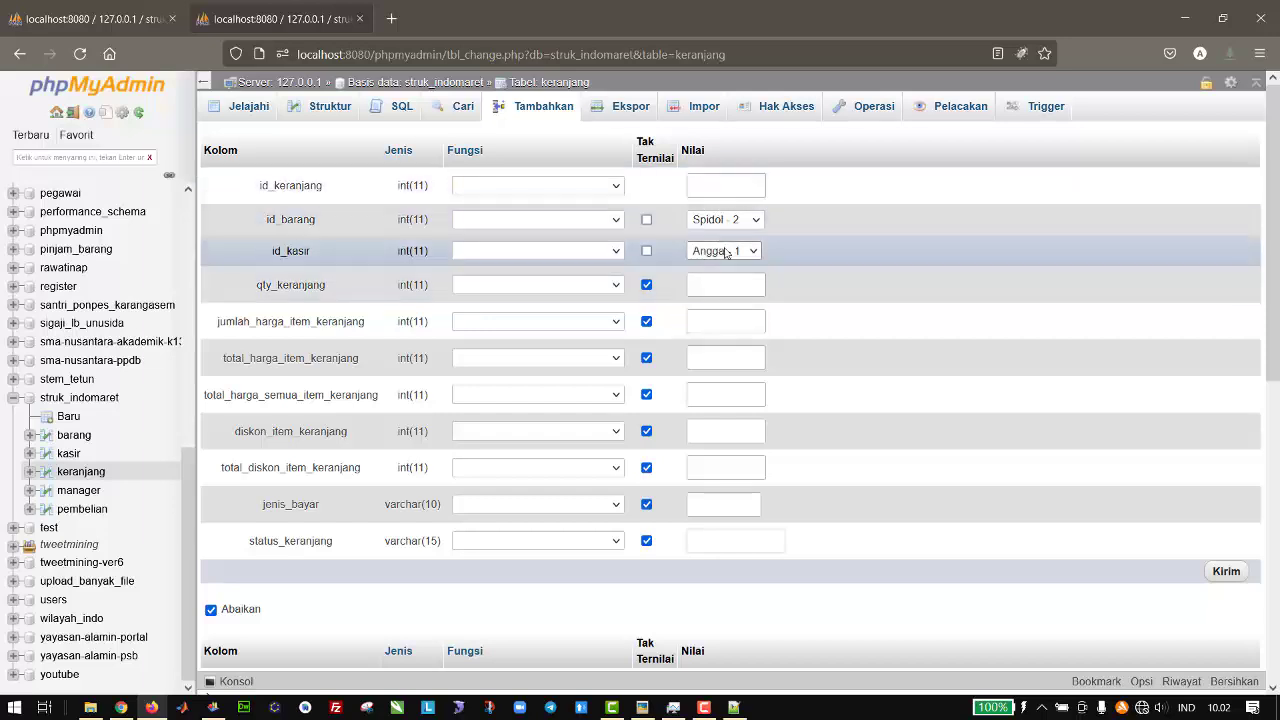
- Set qty_keranjang to 1, and jumlah_harga_item_keranjang and total_harga_item_keranjang to 2000 each
left_click(721, 283)
type("1")
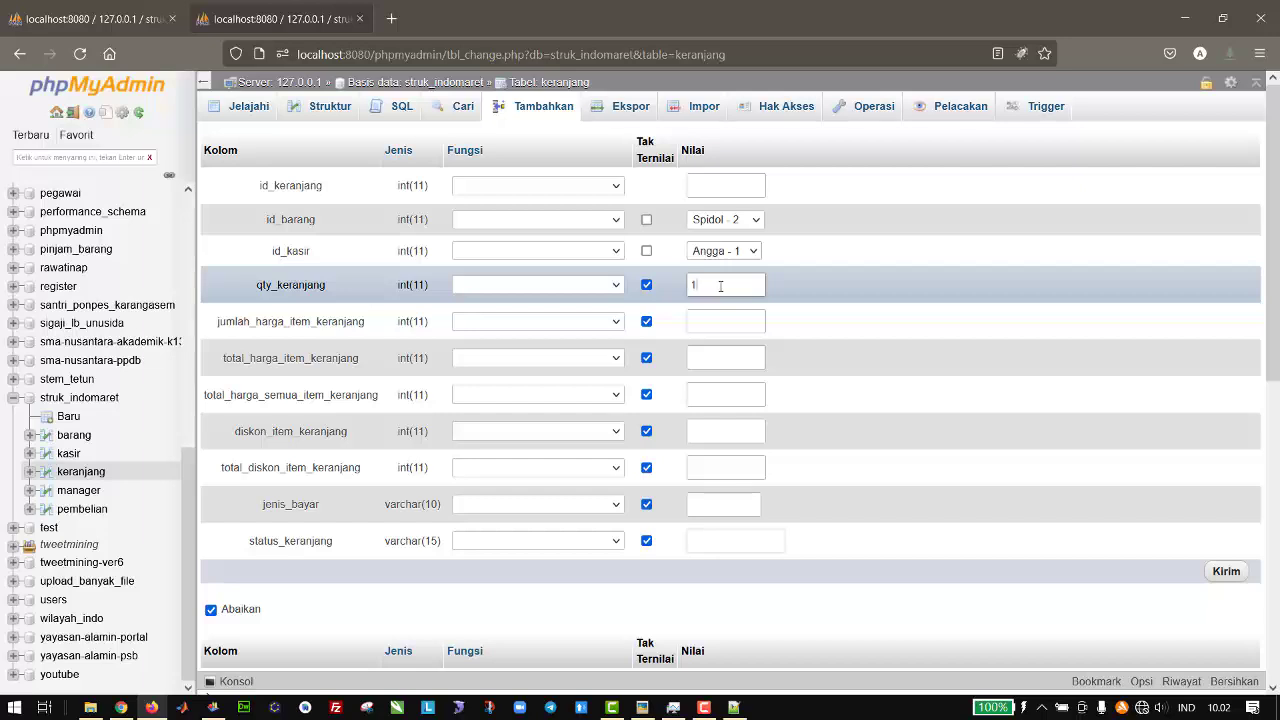
left_click(722, 321)
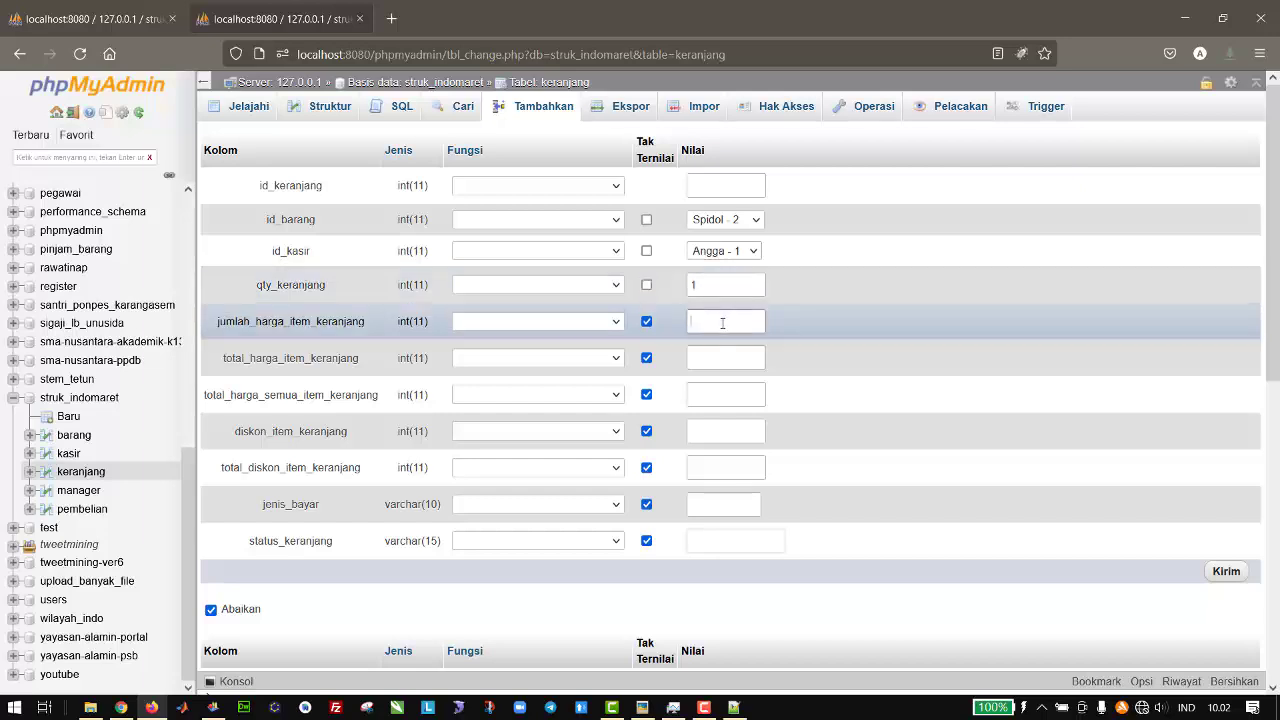
type("2000")
left_click(720, 357)
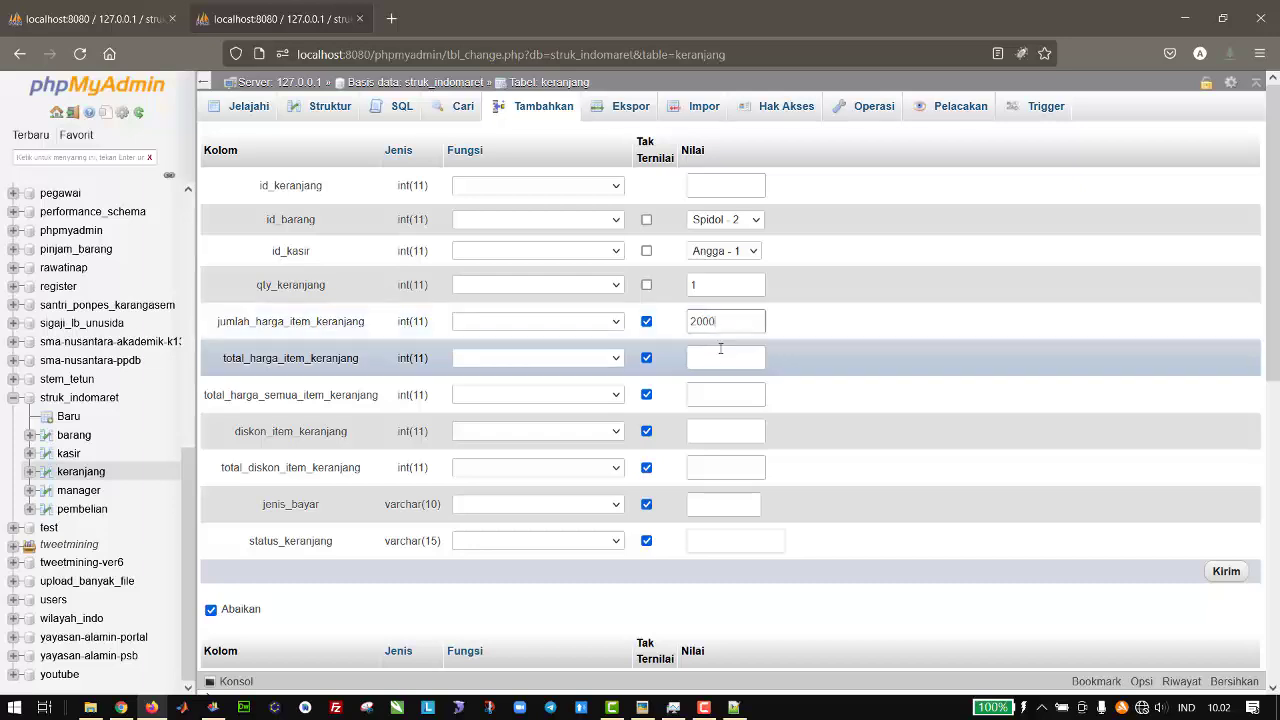
type("2000")
- Set total_harga_semua_item_keranjang to 27000, both discount fields to 0, jenis_bayar to Tunai and status_keranjang to Sudah Dibayar, and submit the row
left_click(723, 395)
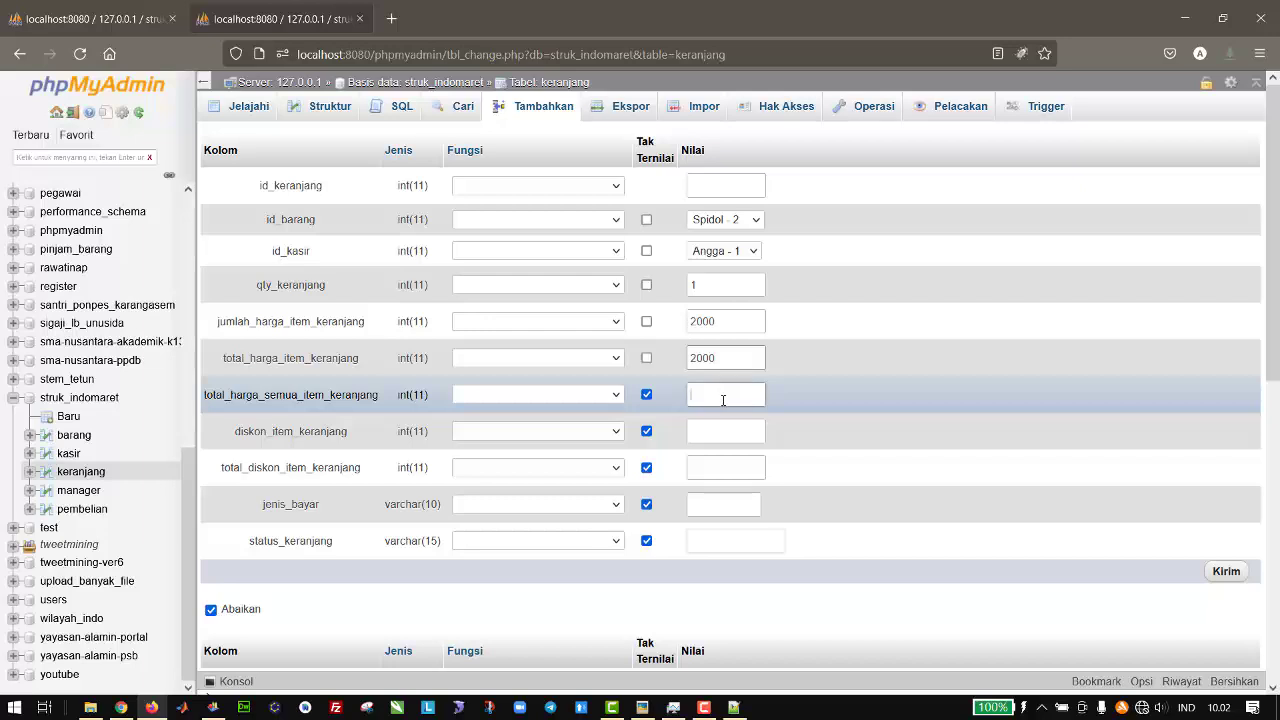
type("2000")
left_click_drag(727, 397, 678, 397)
type("27000")
left_click(719, 433)
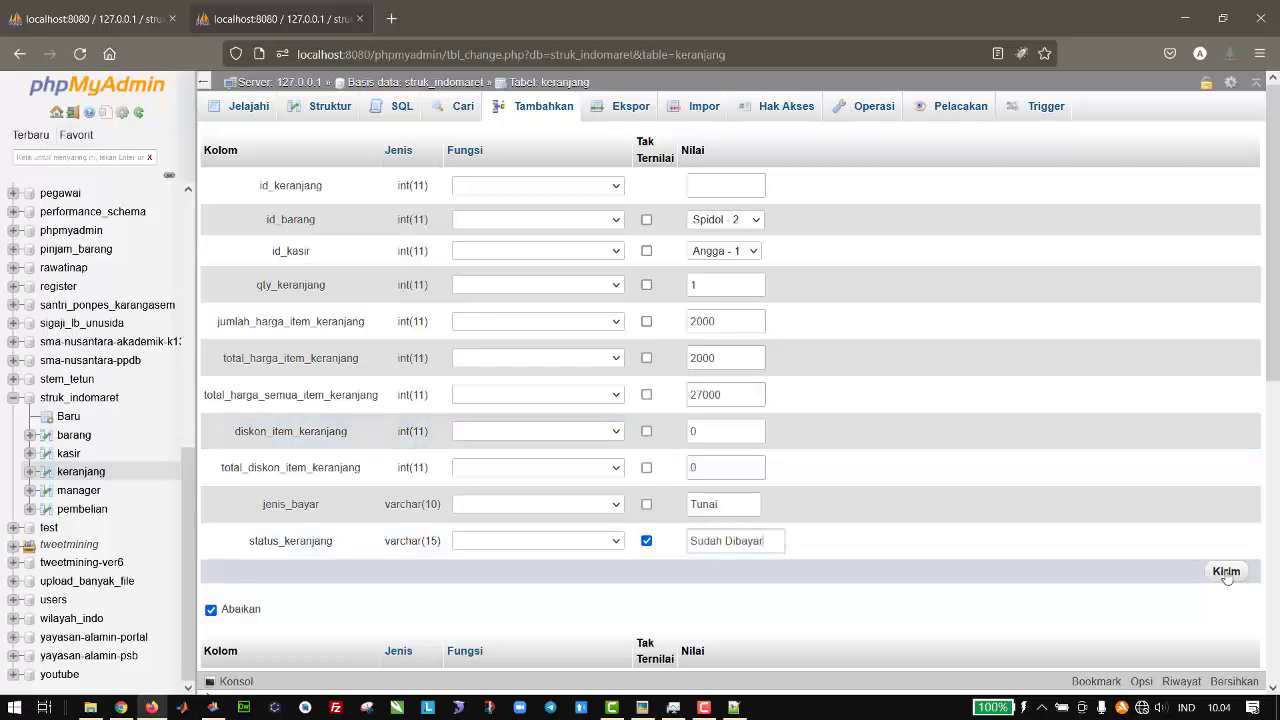
left_click(1226, 571)
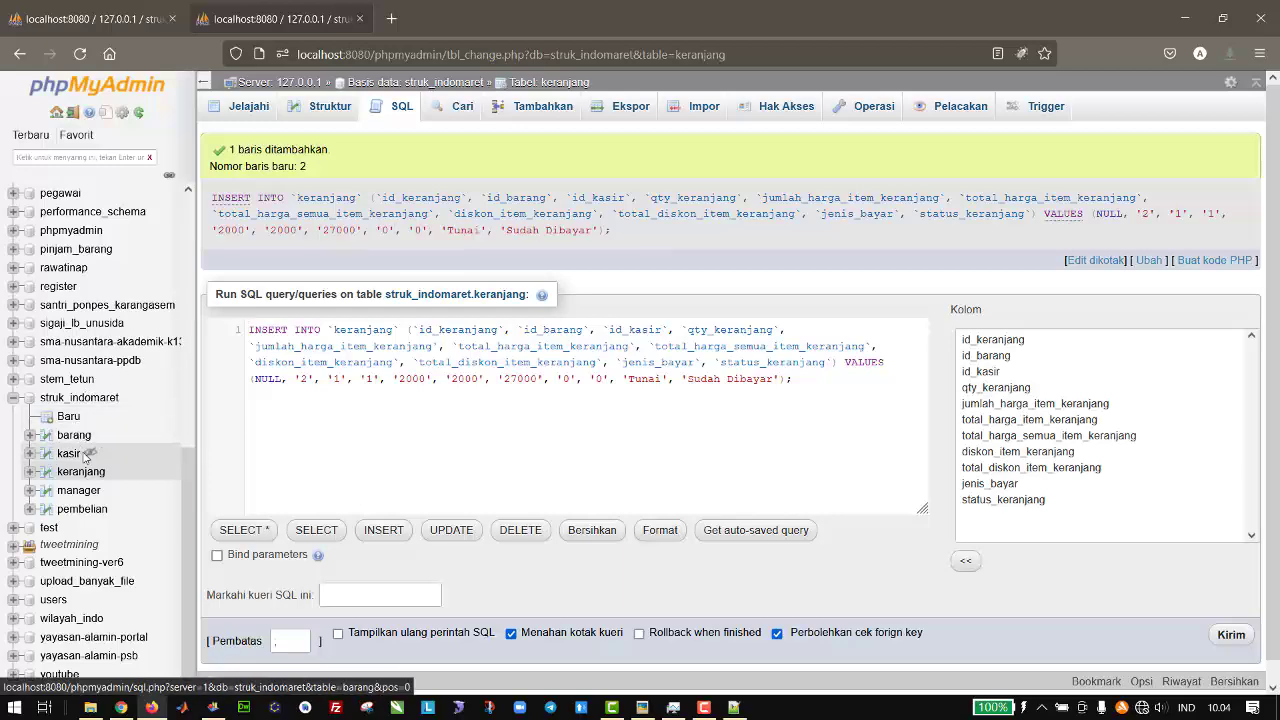
- Edit the keranjang row with id_keranjang 1, set its total_harga_semua_item_keranjang to 27000, and save the change
left_click(84, 474)
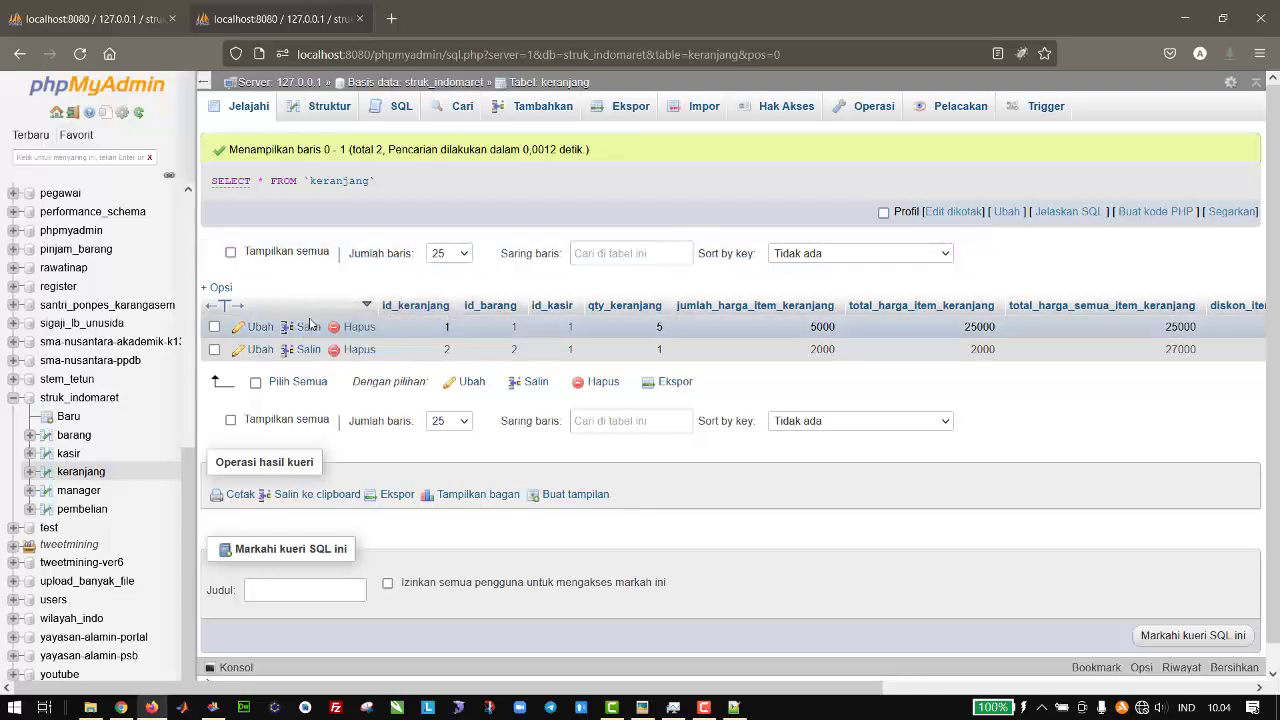
left_click(273, 330)
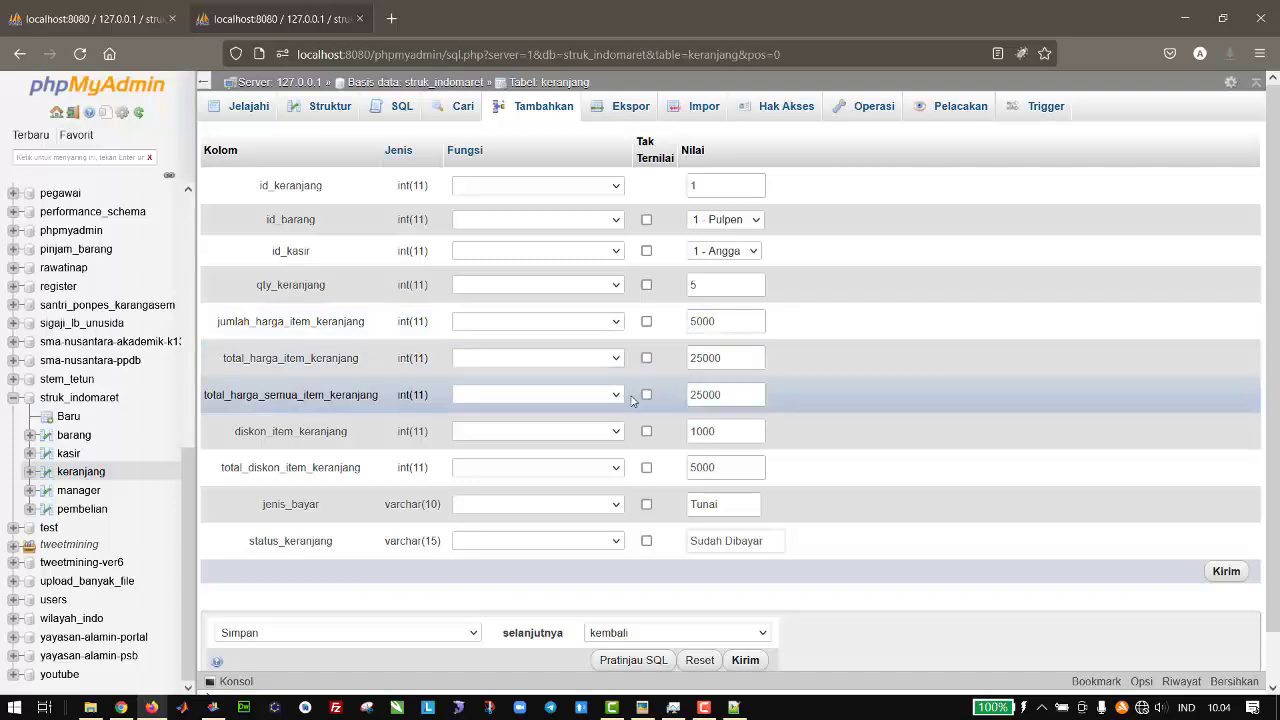
left_click(695, 397)
key("Delete")
type("7")
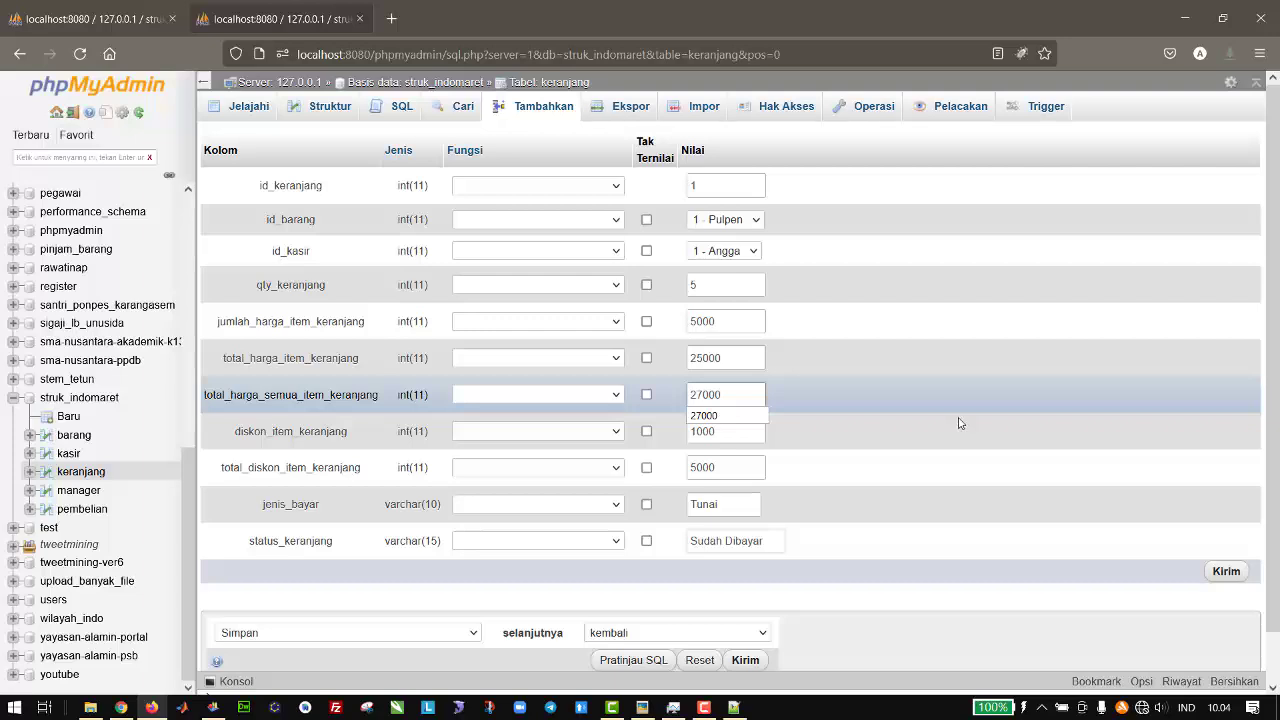
left_click(928, 407)
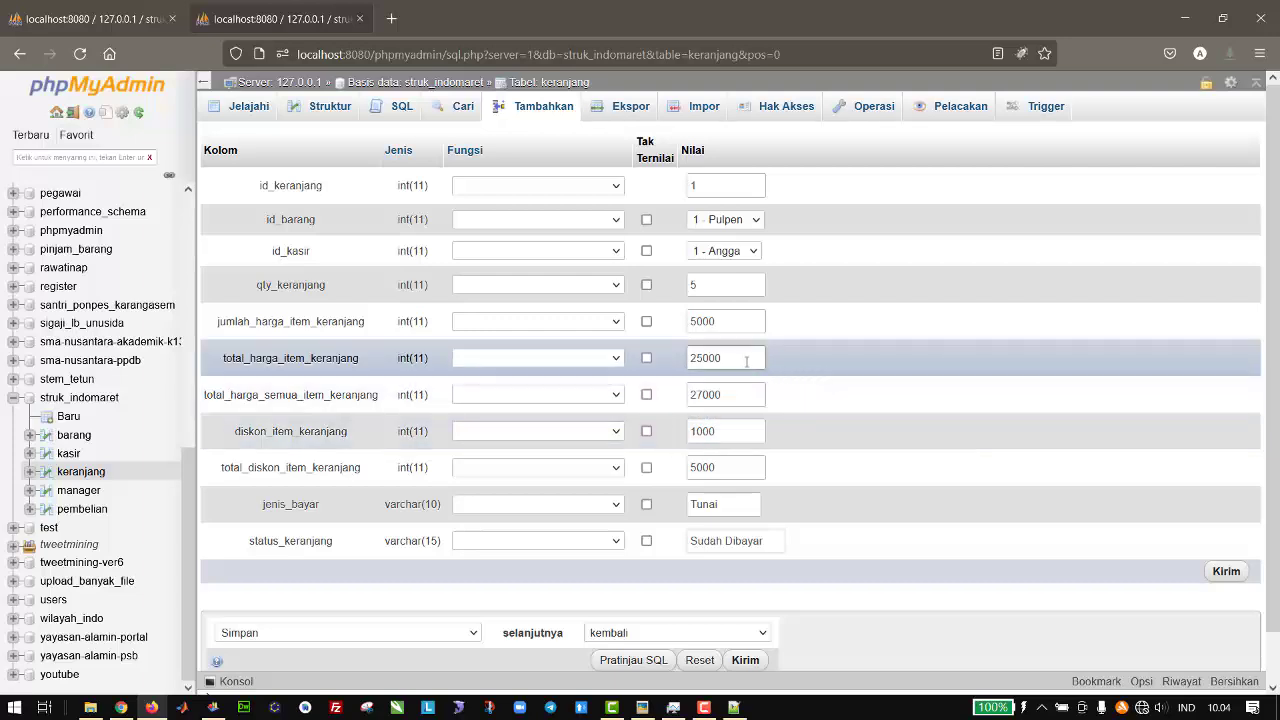
left_click_drag(737, 394, 680, 399)
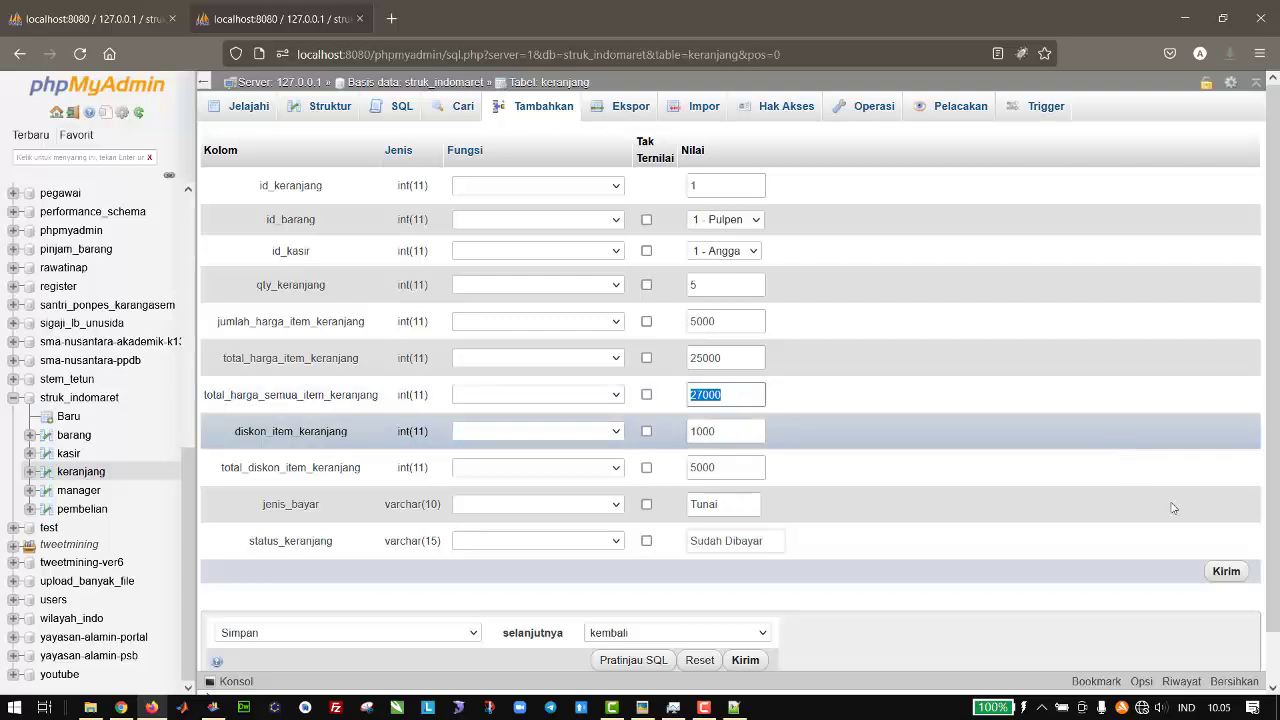
left_click(1226, 571)
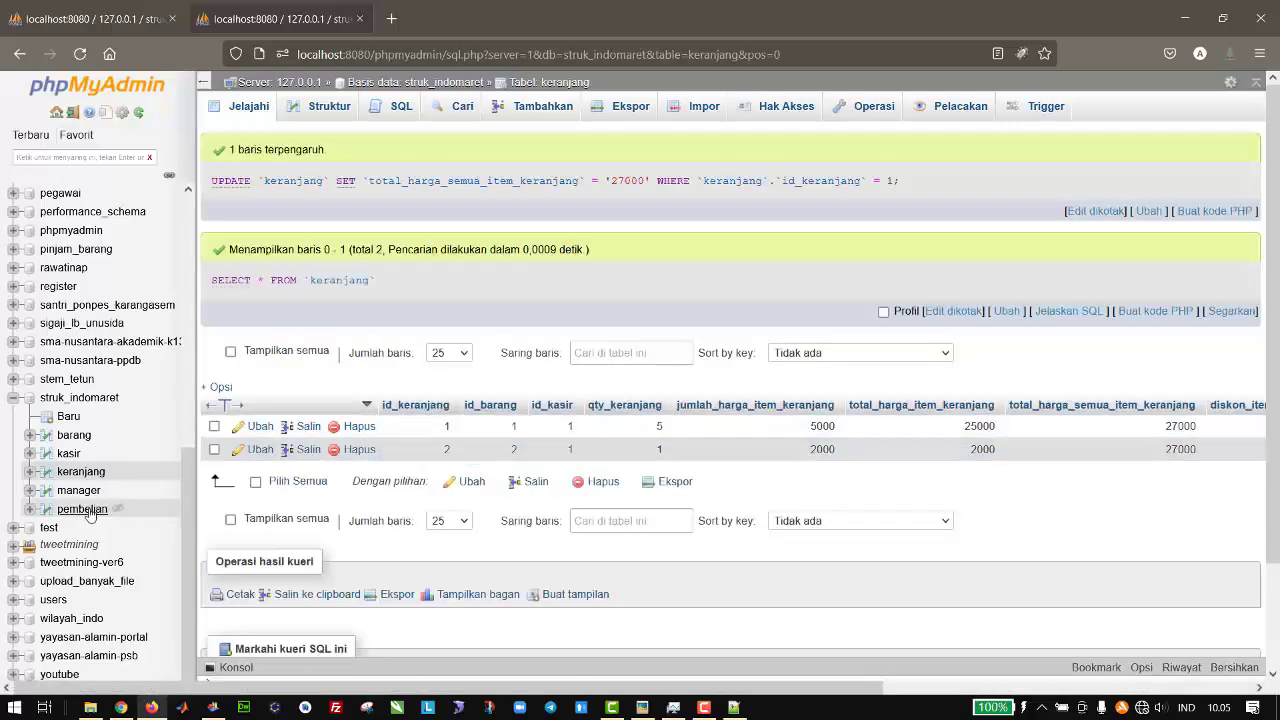
- Open the pembelian row with id_pembelian 2021-11-24-1 for editing and set its kembalian_uang_pembelian to 22000
left_click(88, 511)
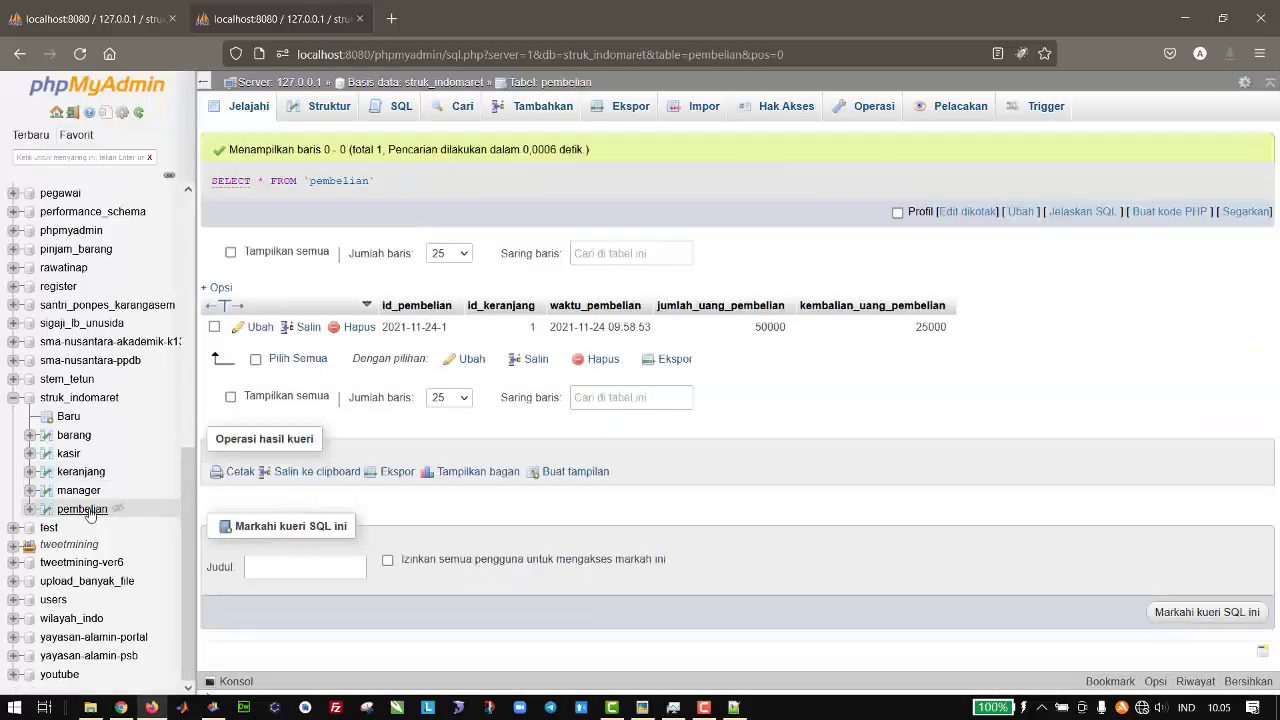
left_click(258, 327)
left_click(669, 327)
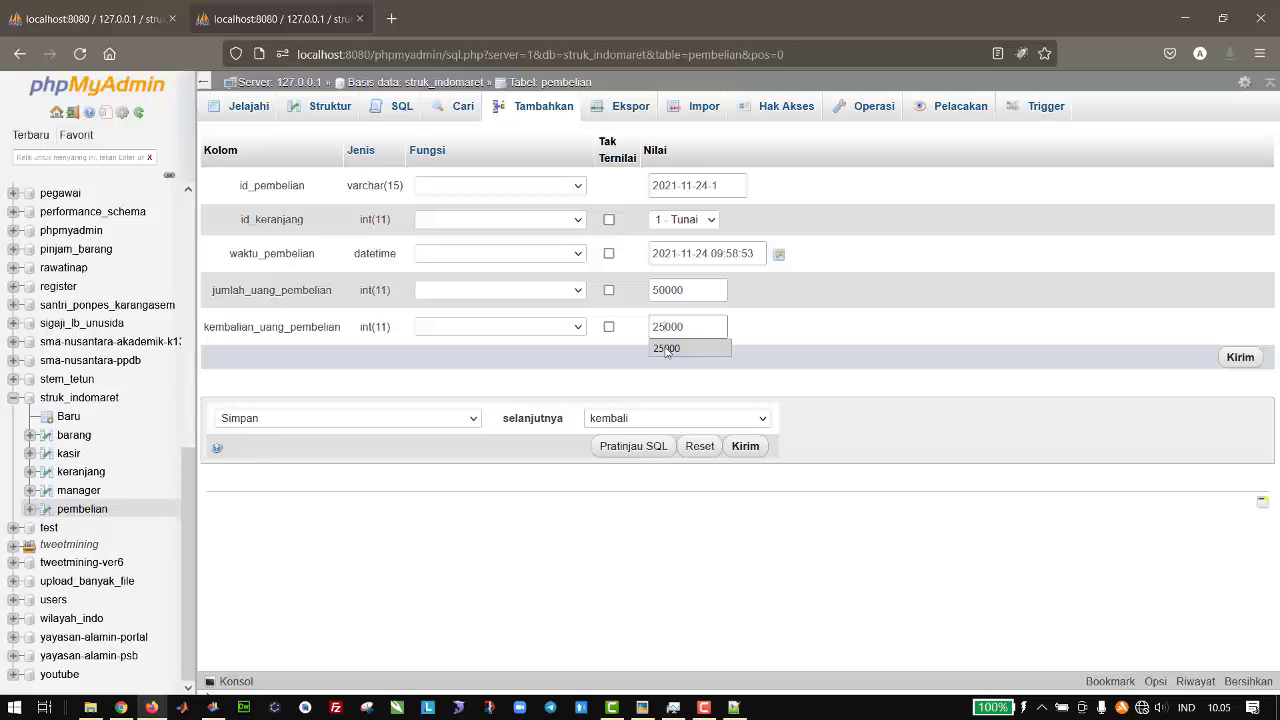
key("BackSpace")
key("BackSpace")
key("BackSpace")
key("BackSpace")
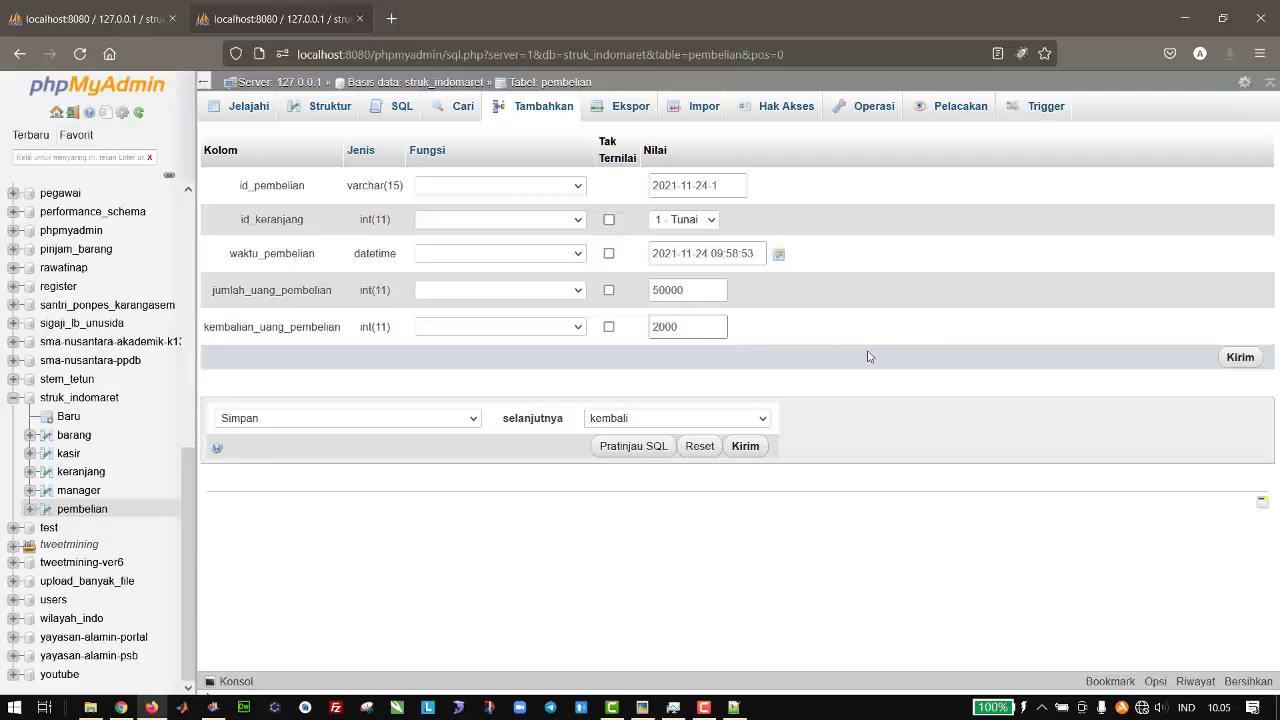
type("000")
type("2")
- Correct kembalian_uang_pembelian to 23000 for this purchase and save the row
left_click(706, 290)
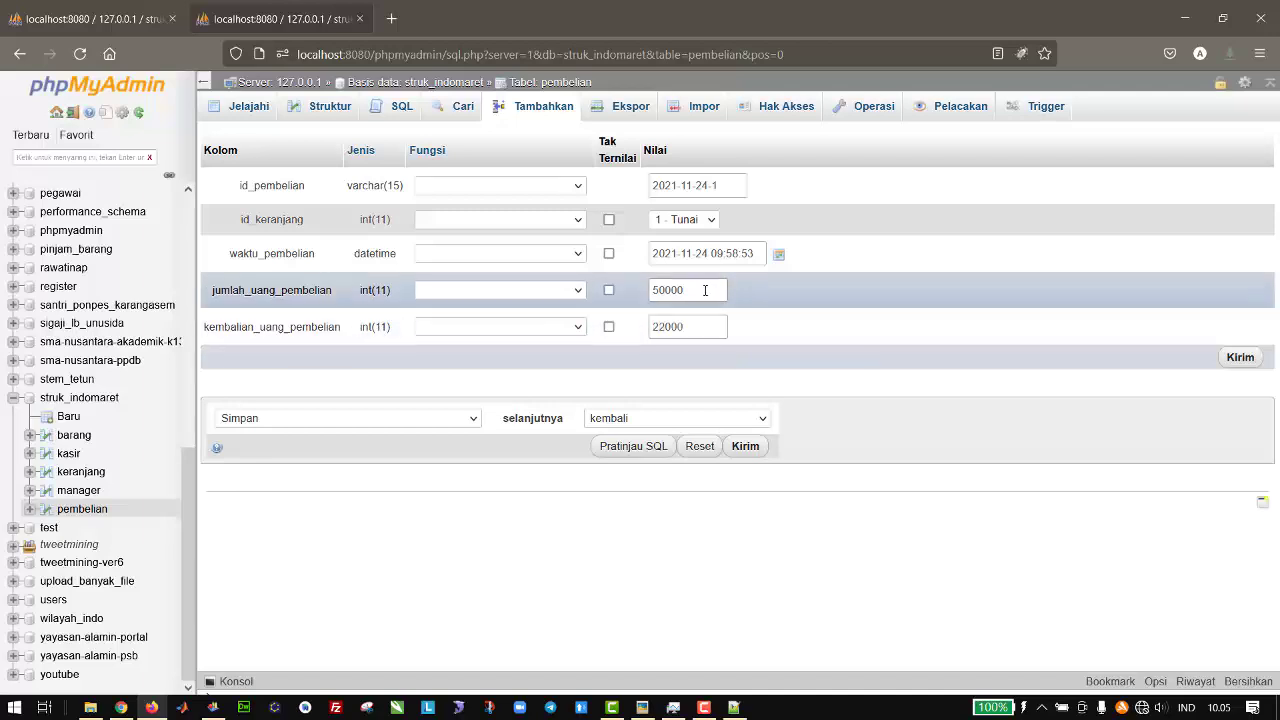
left_click_drag(703, 290, 658, 289)
left_click(700, 290)
left_click(664, 327)
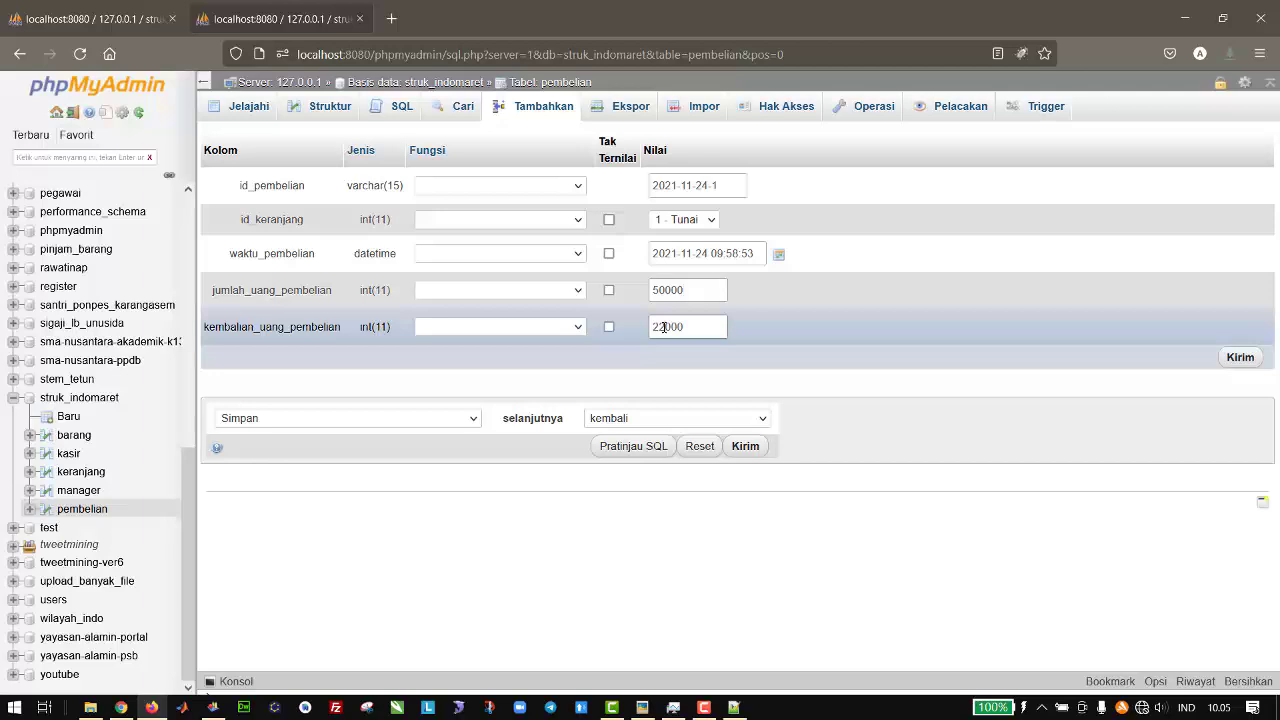
key("BackSpace")
type("3")
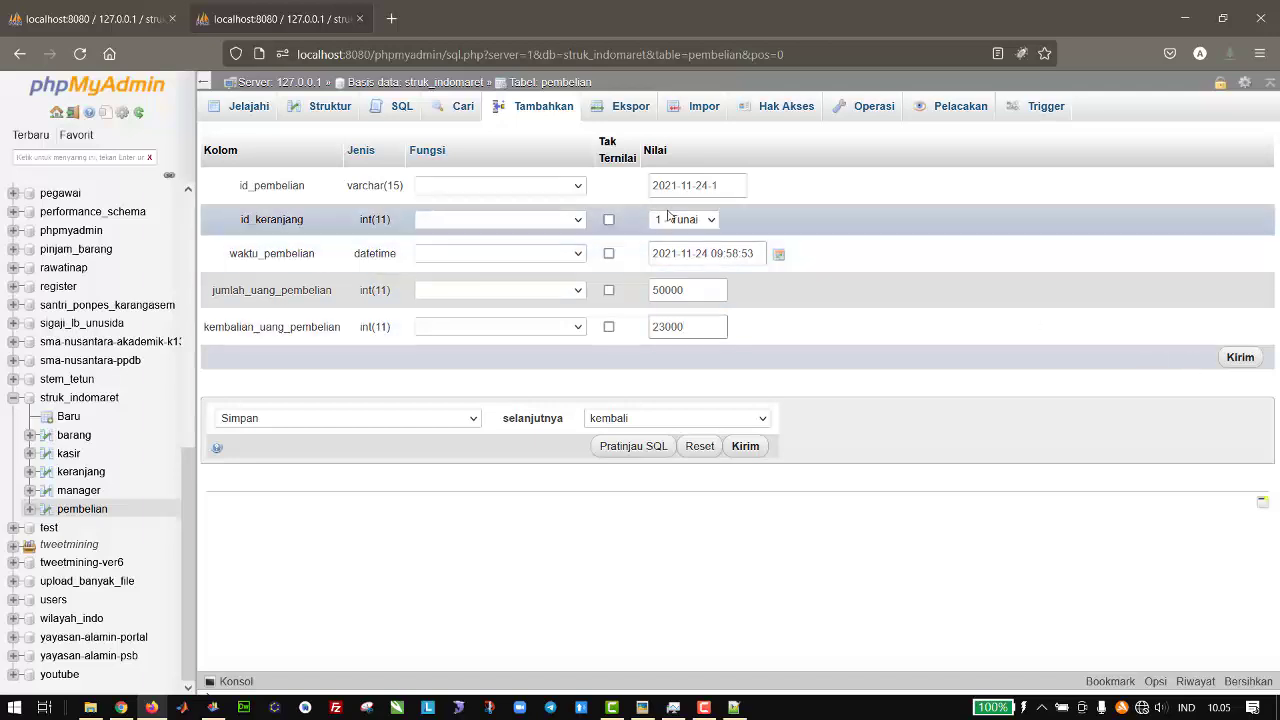
left_click(1238, 357)
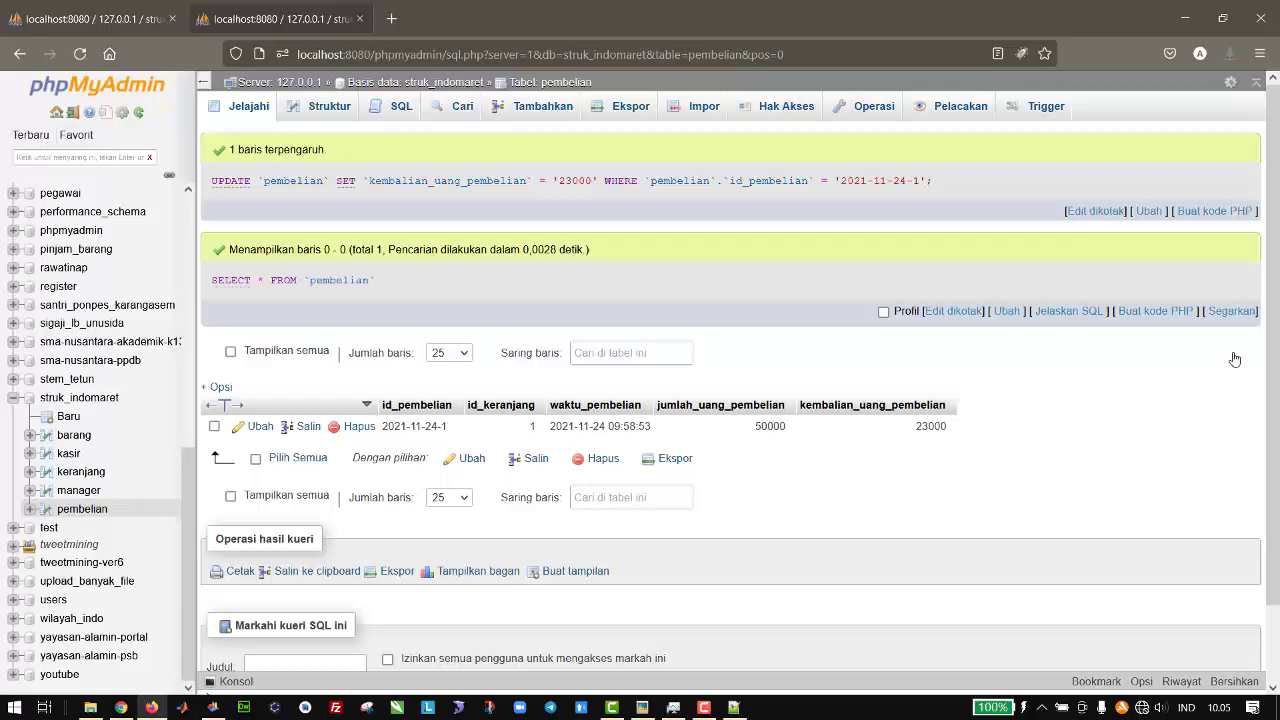
- Start a new pembelian row with Tunai - 2 as id_keranjang and today's date, 2021-11-24, with the current time as waktu_pembelian
left_click(528, 106)
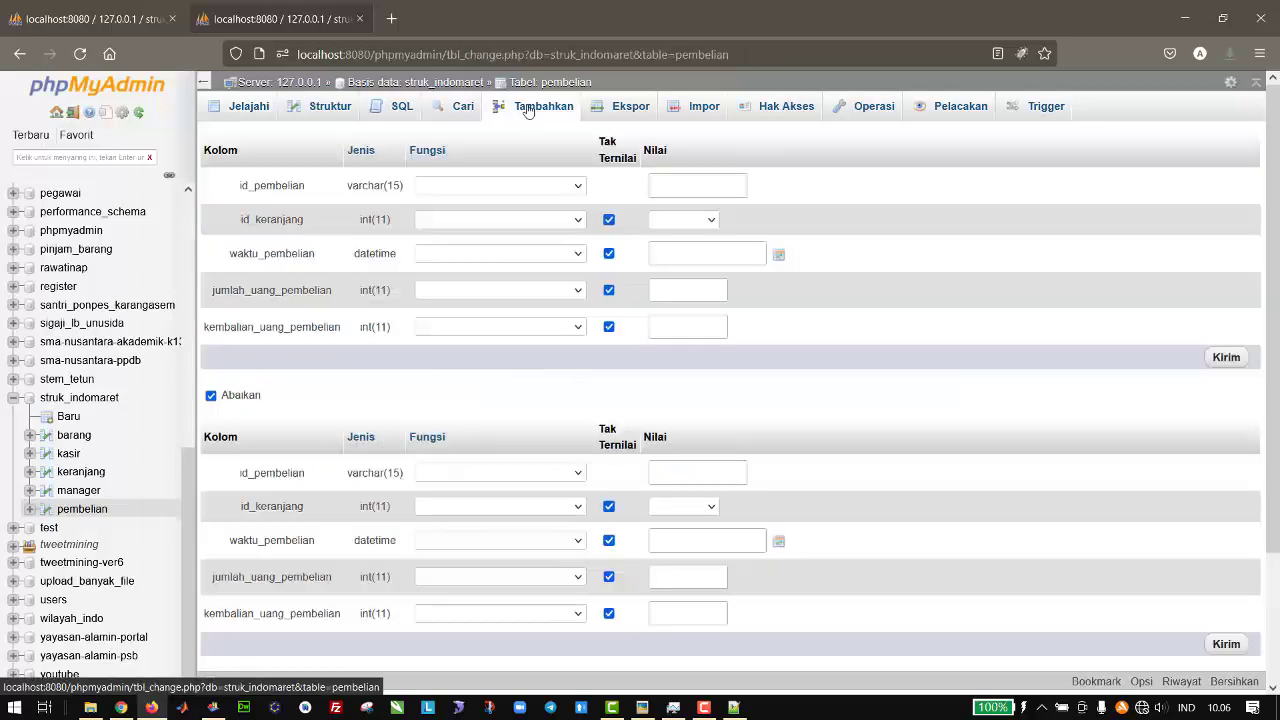
left_click(672, 221)
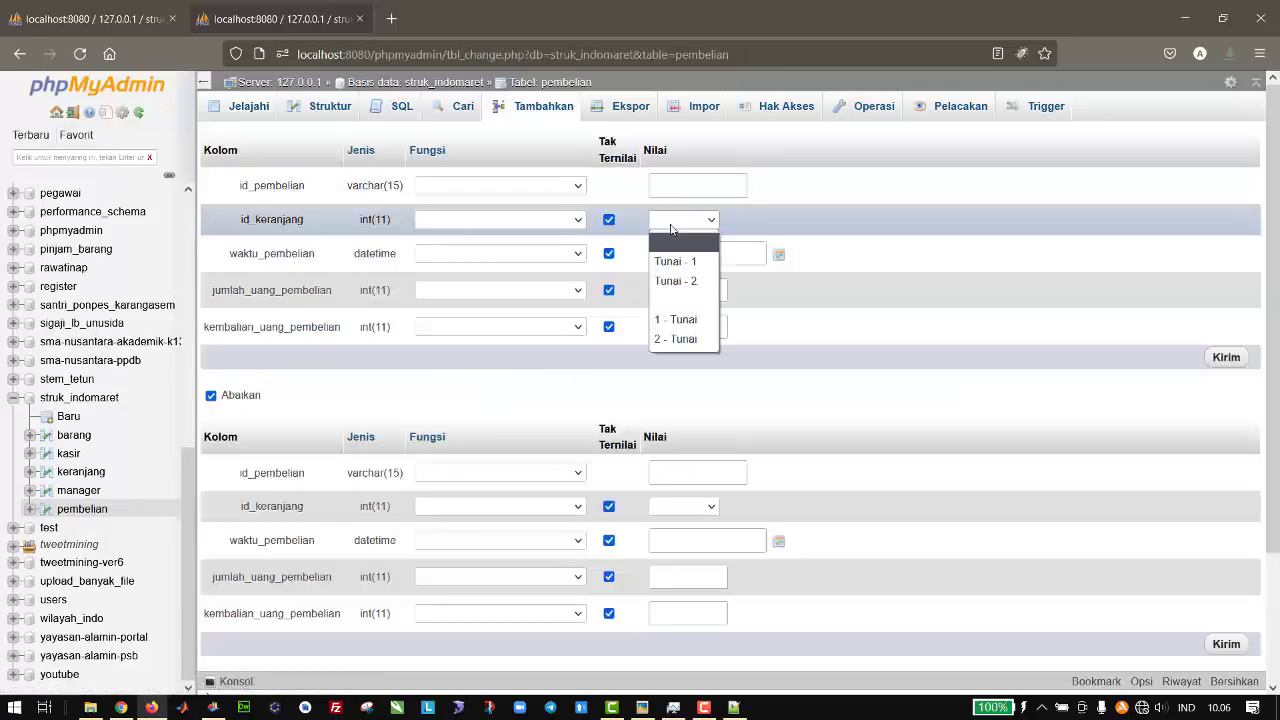
left_click(679, 281)
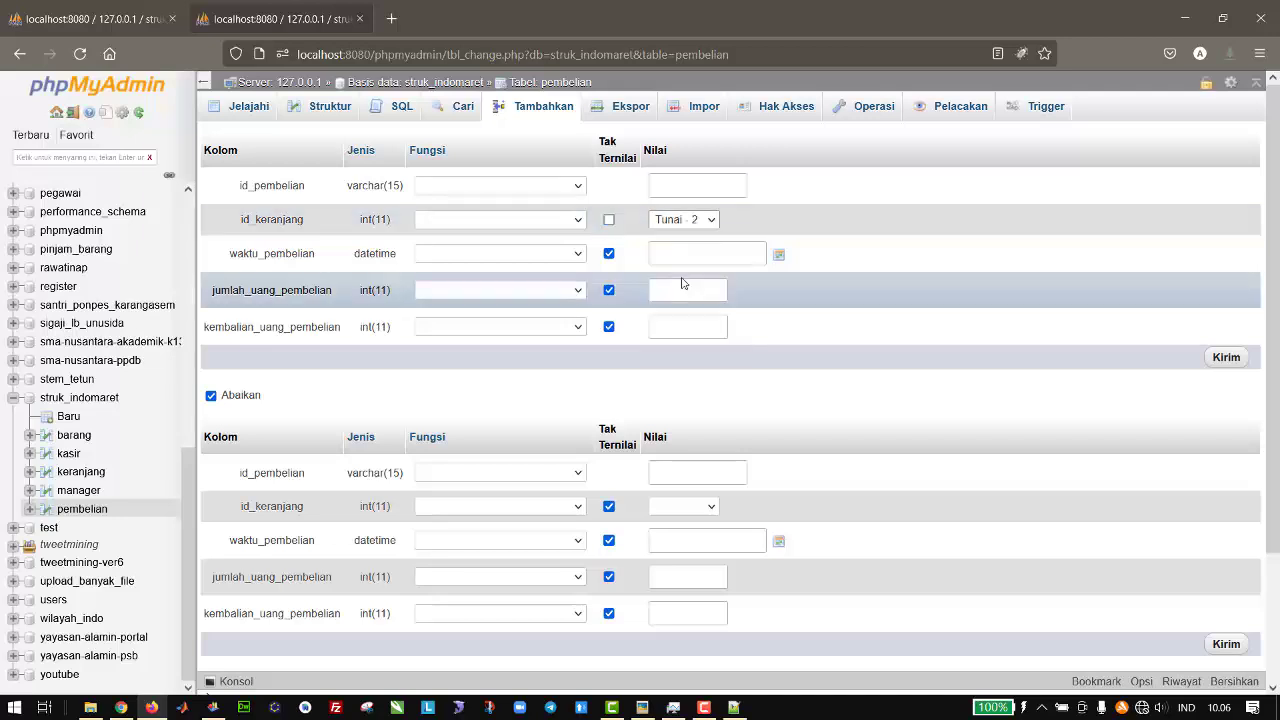
left_click(747, 252)
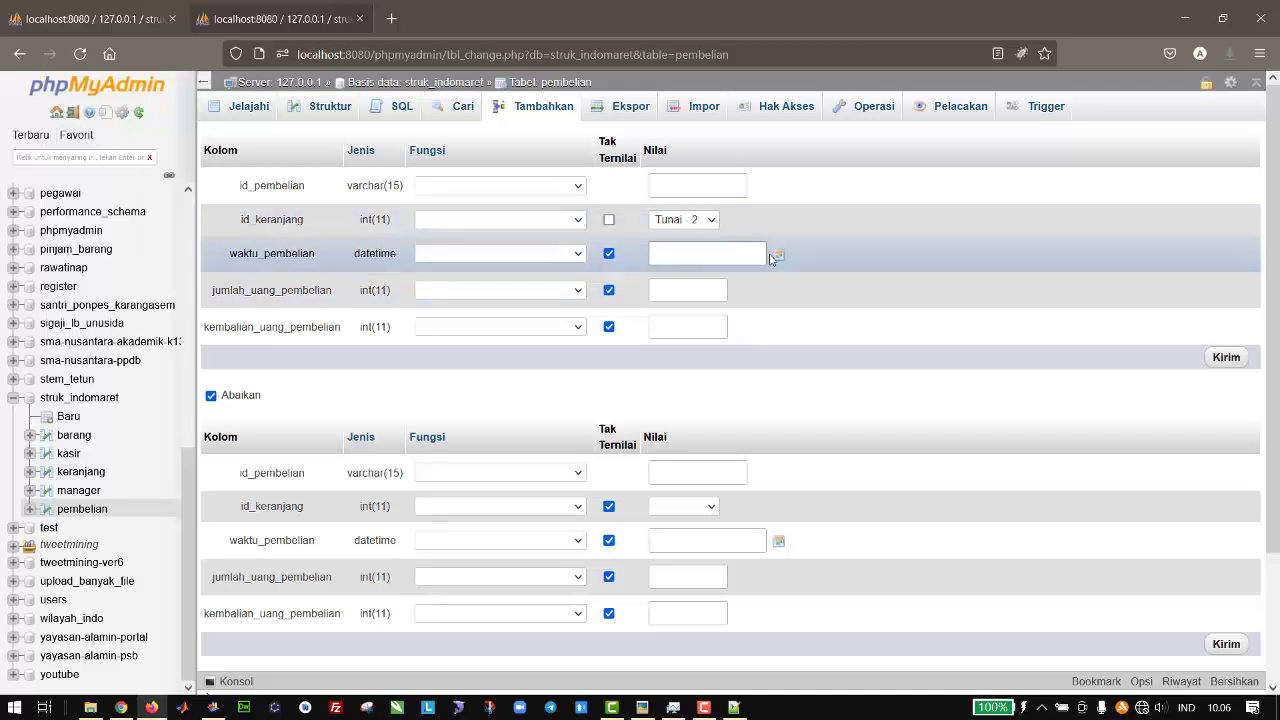
left_click(778, 255)
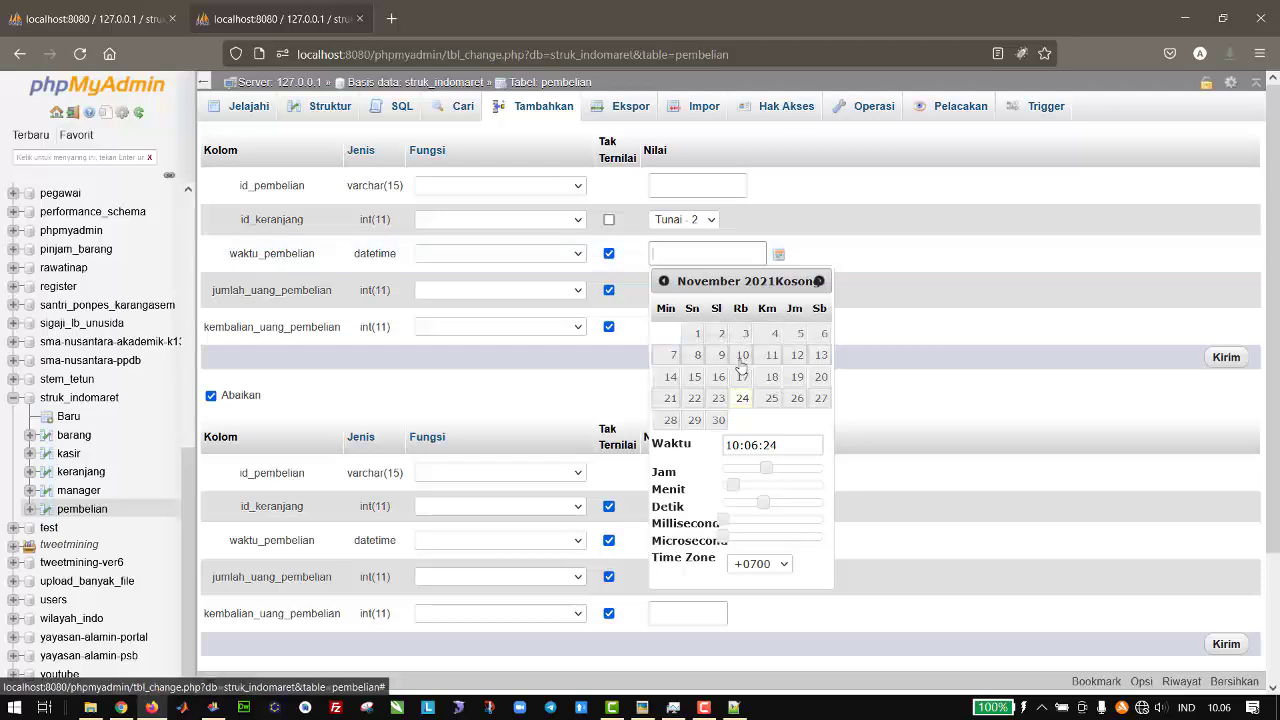
left_click(742, 398)
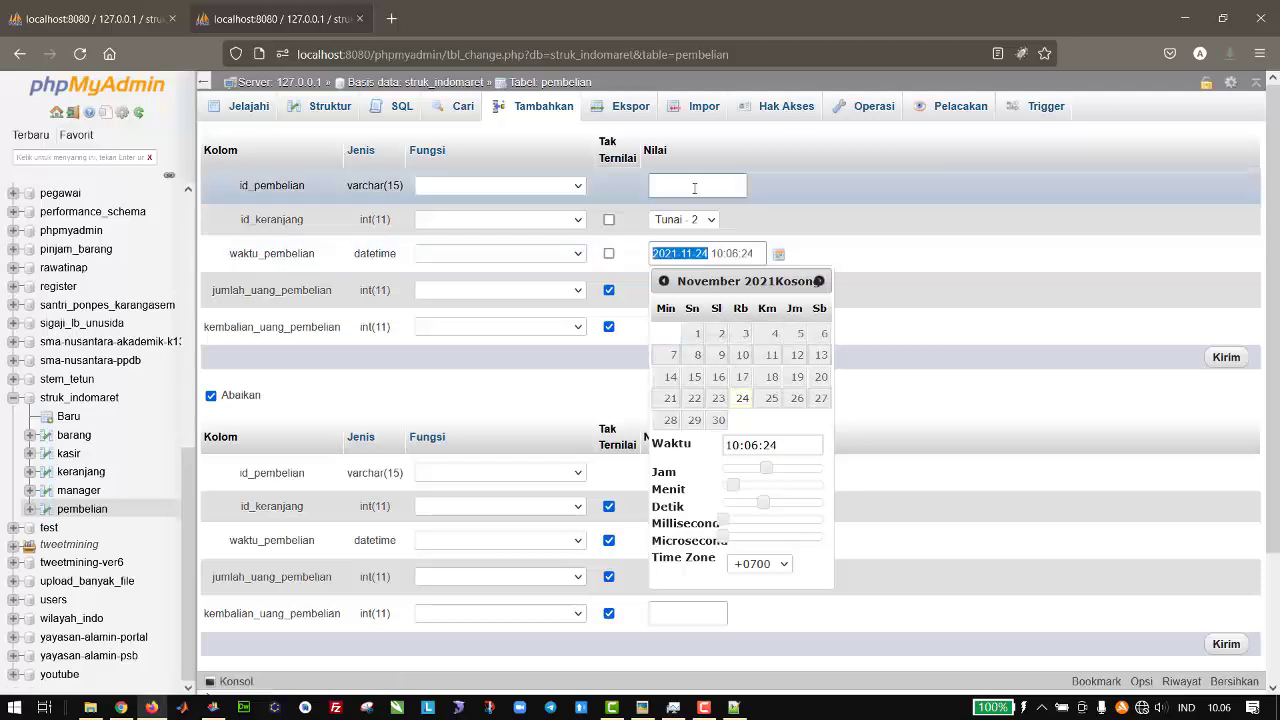
- Set id_pembelian to 2021-11-24-2, jumlah_uang_pembelian to 50000 and kembalian_uang_pembelian to 23000, and submit the new row
left_click(690, 184)
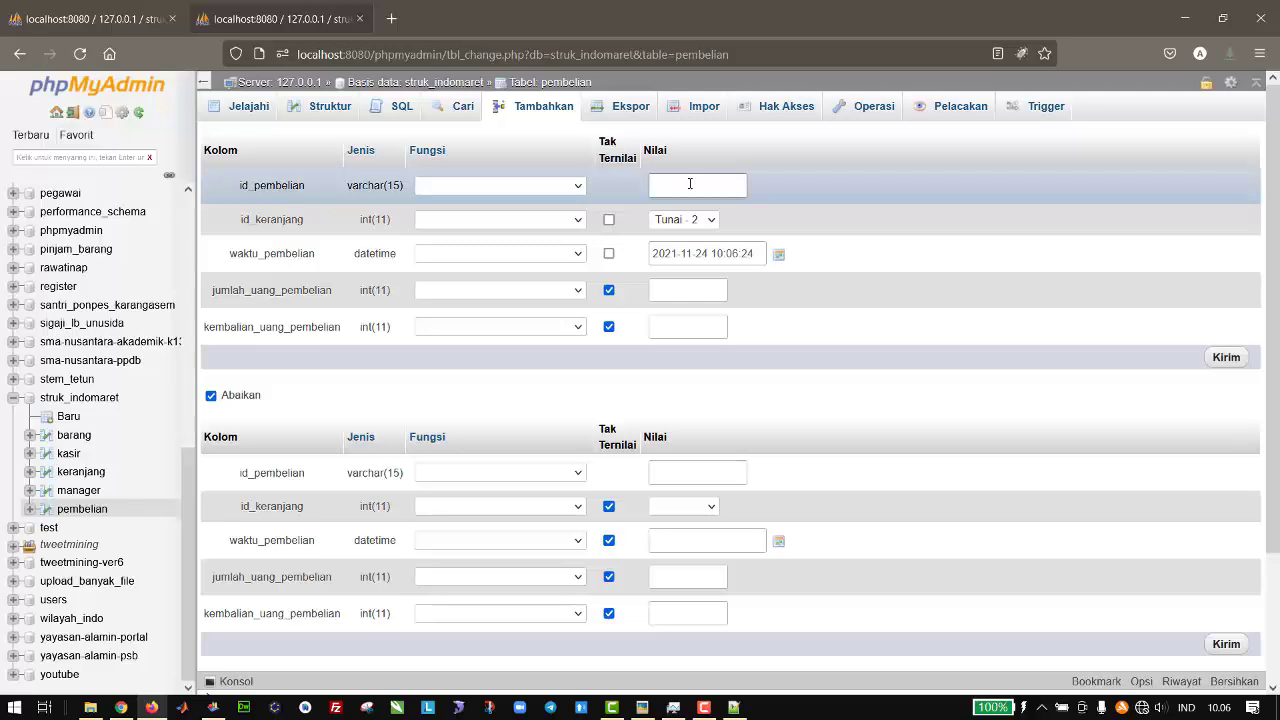
type("2021-11-24-2")
left_click(702, 291)
type("50000")
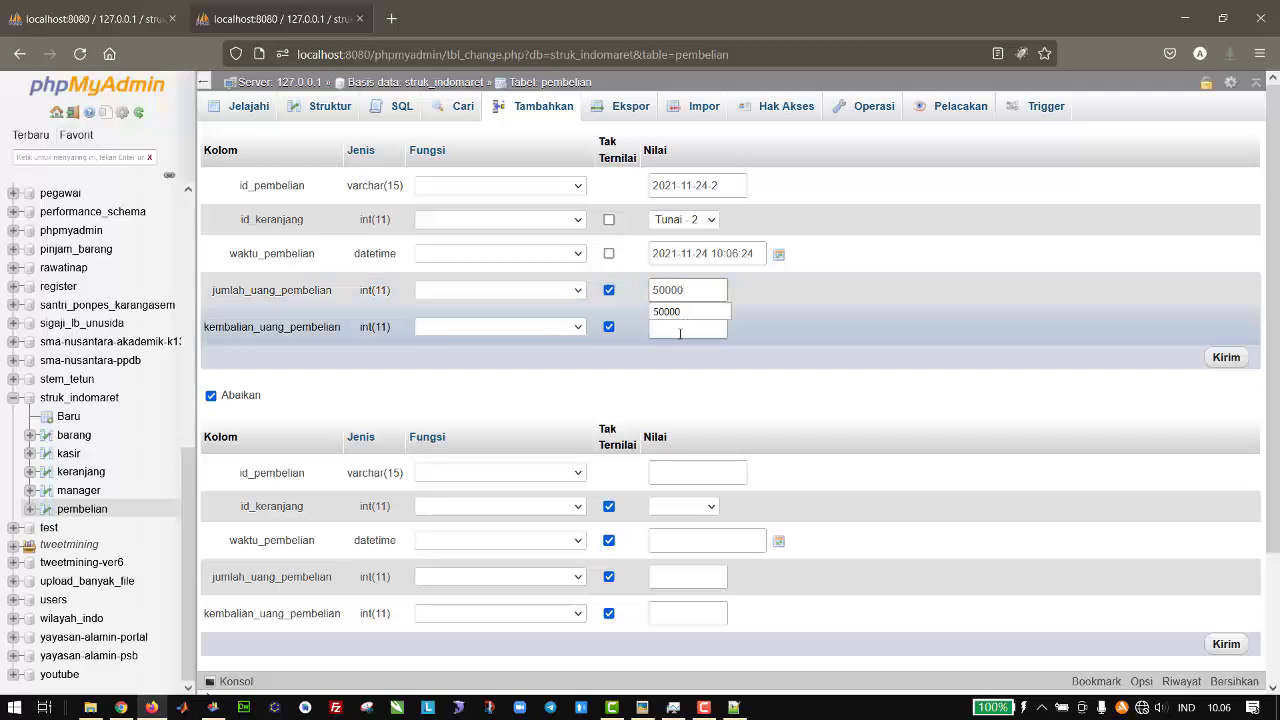
left_click(680, 334)
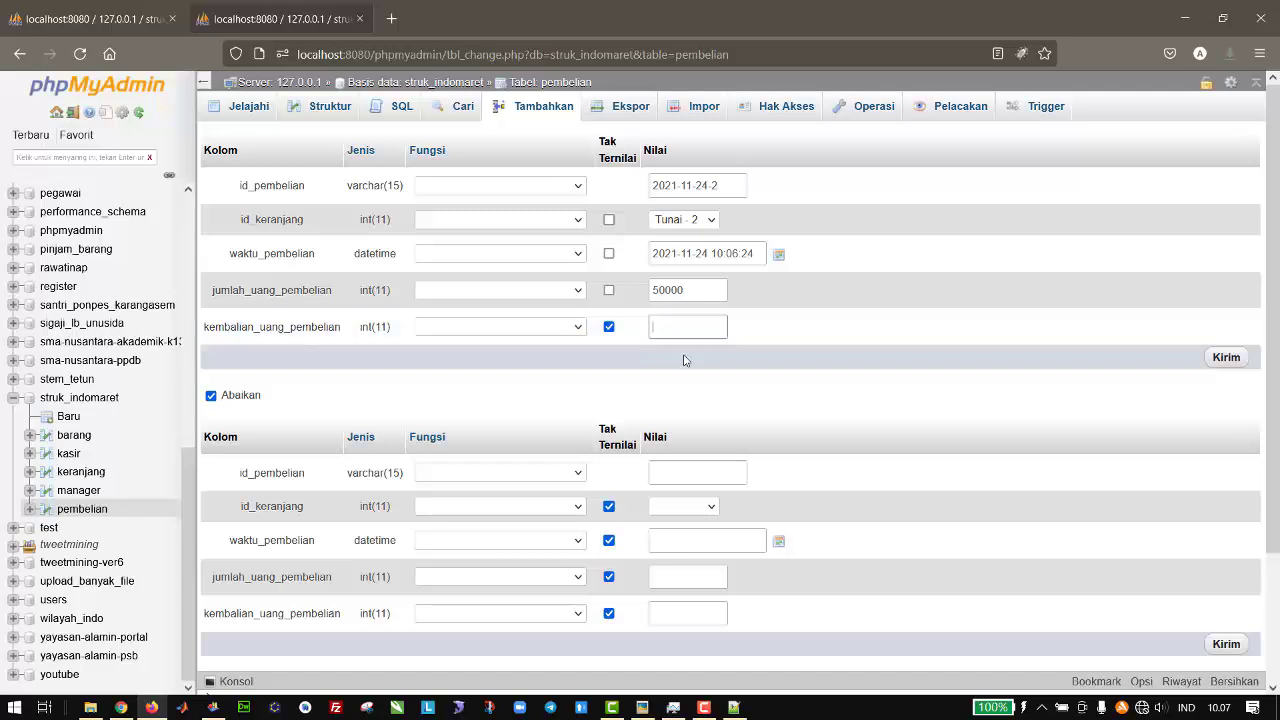
type("23000")
left_click(817, 359)
left_click(1226, 358)
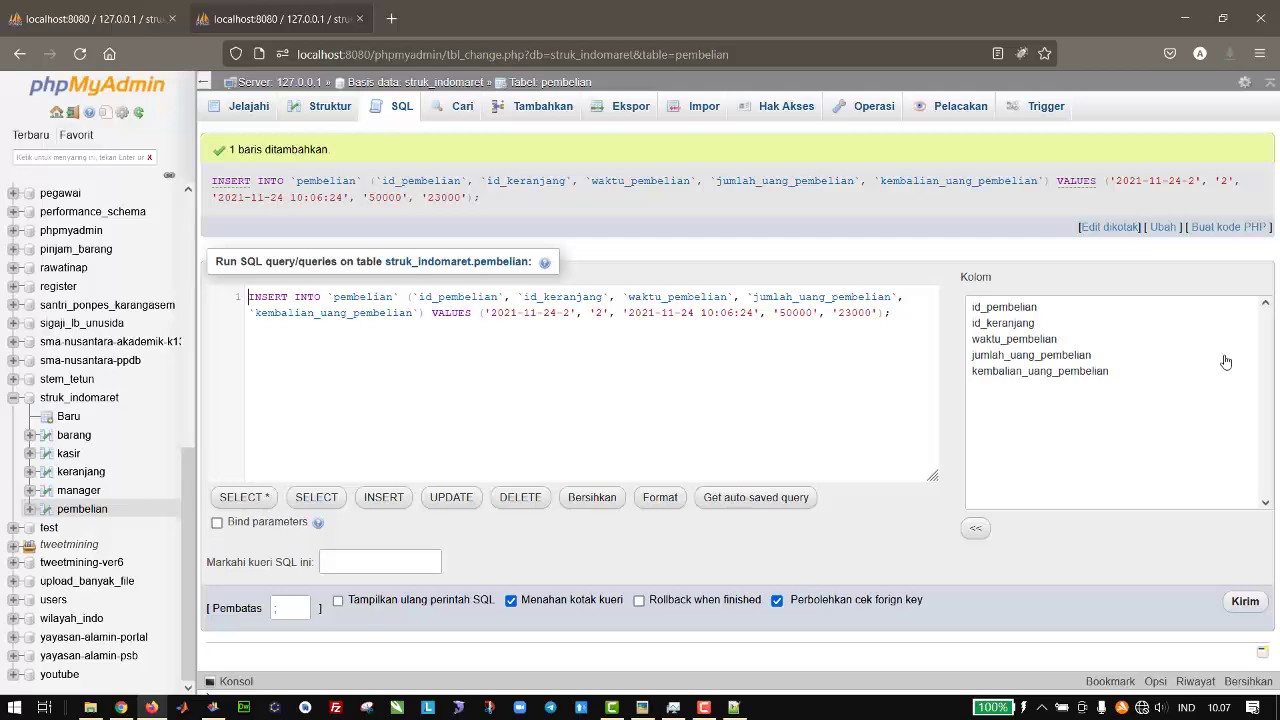
- Review the structure and rows of both the pembelian and keranjang tables to see how they are linked
left_click(342, 110)
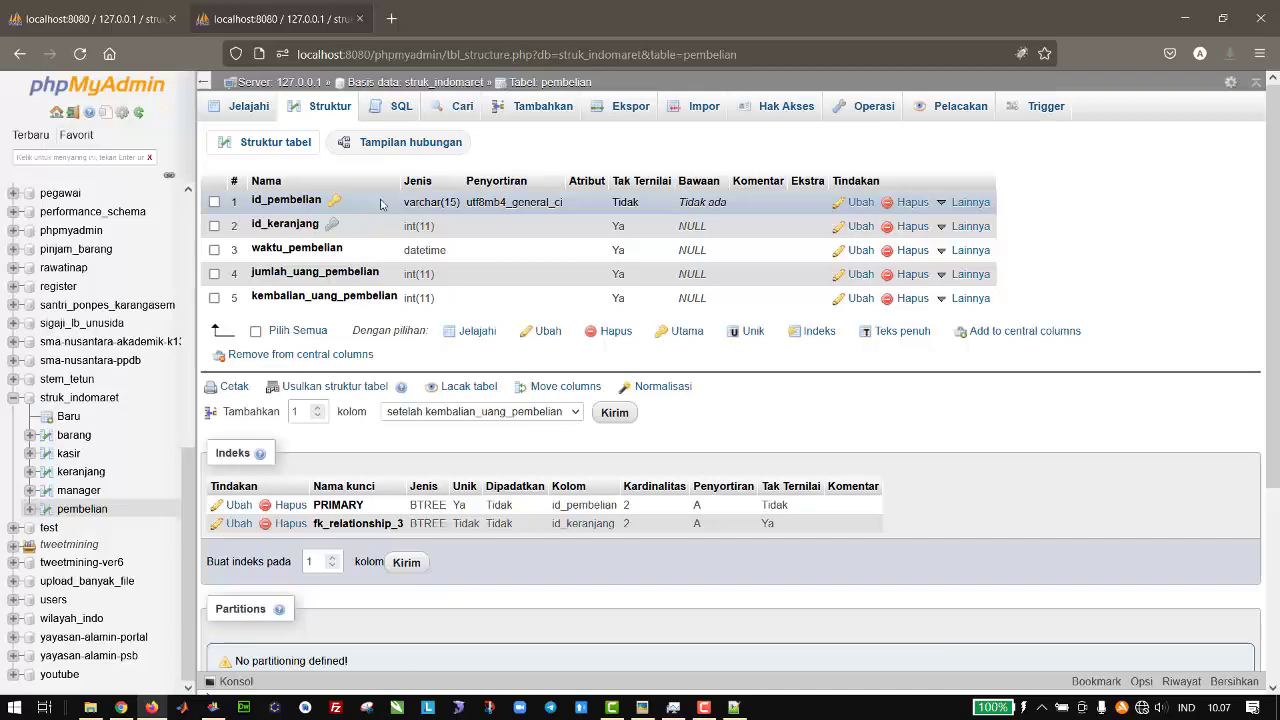
left_click(260, 114)
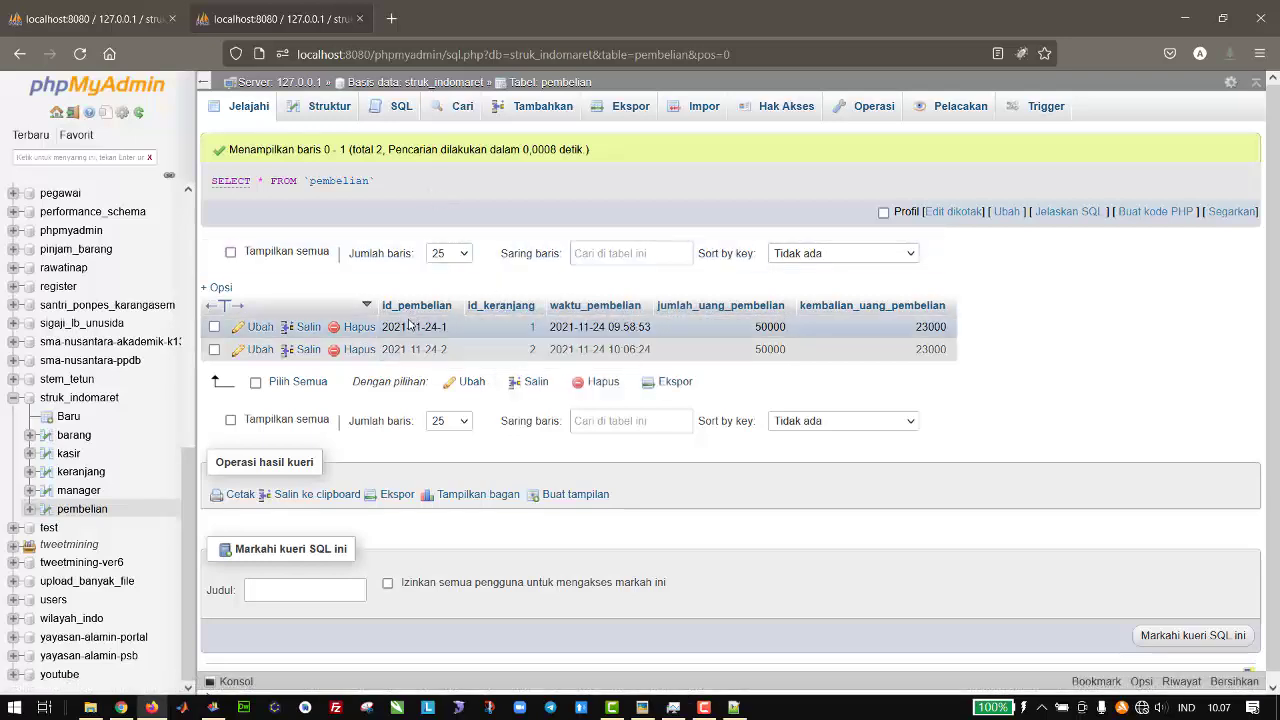
left_click(90, 478)
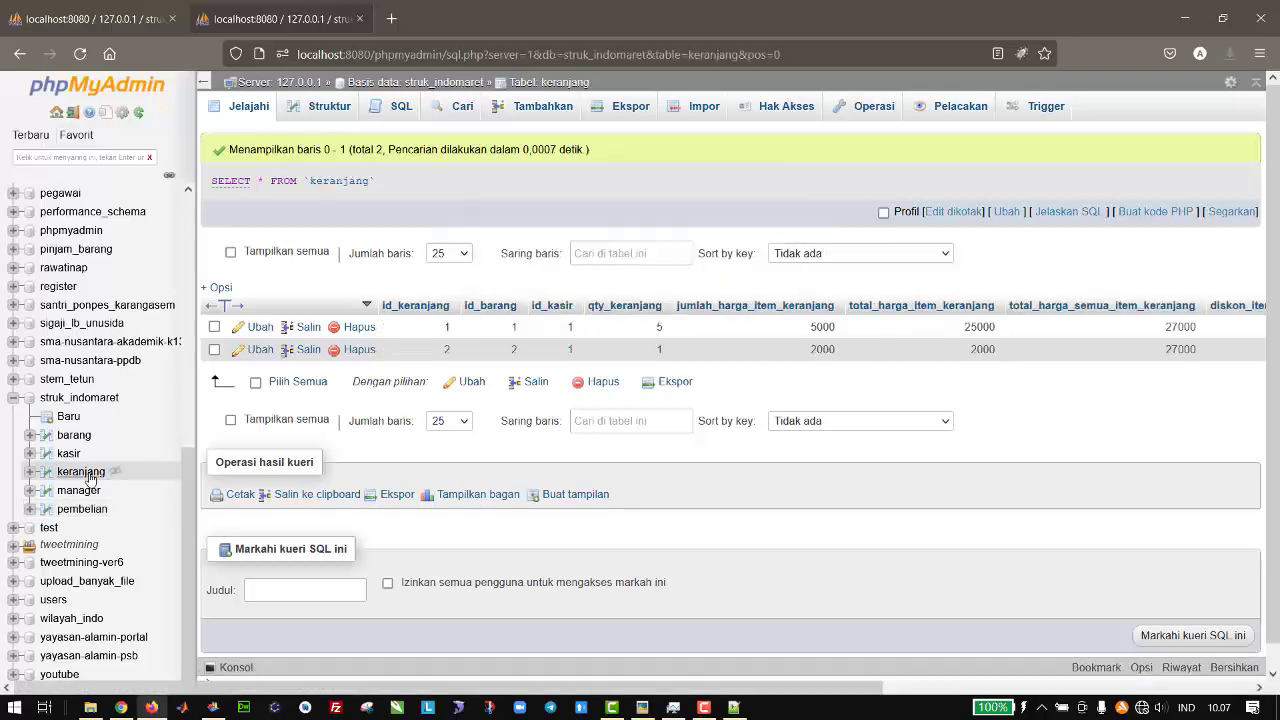
left_click(327, 122)
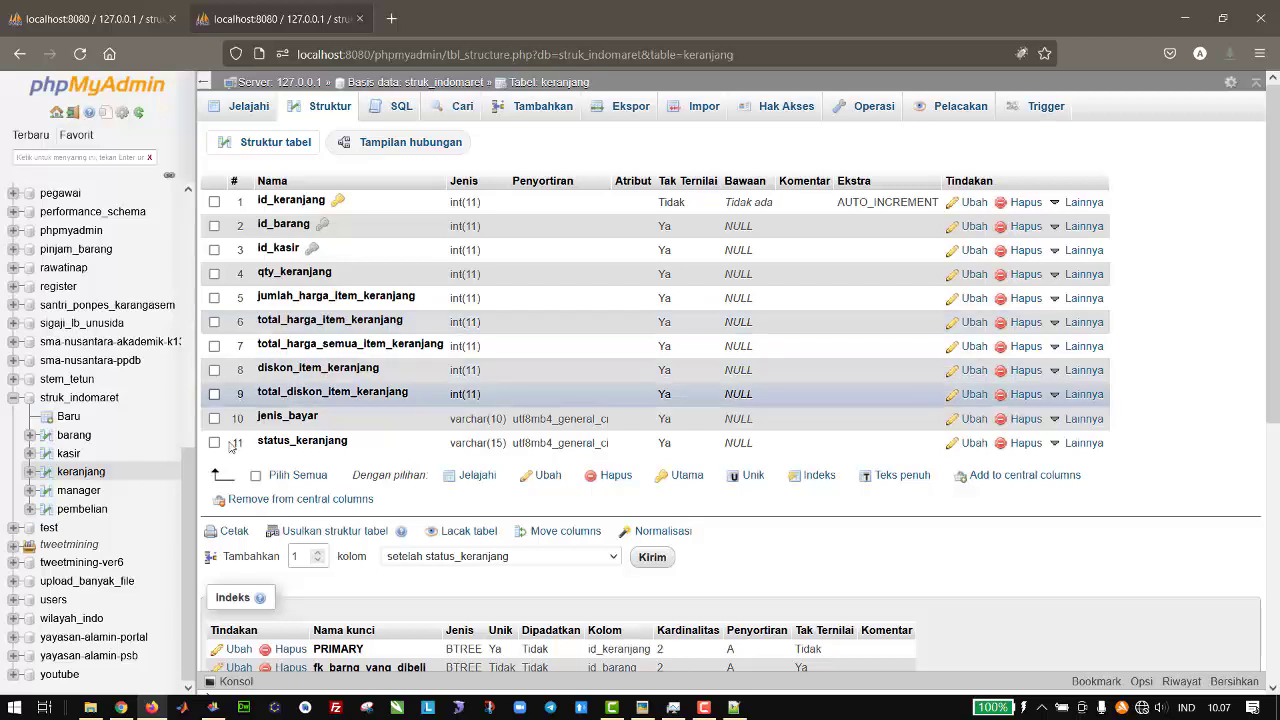
- Try to drop the id_keranjang column from the structure of the pembelian table
left_click(80, 511)
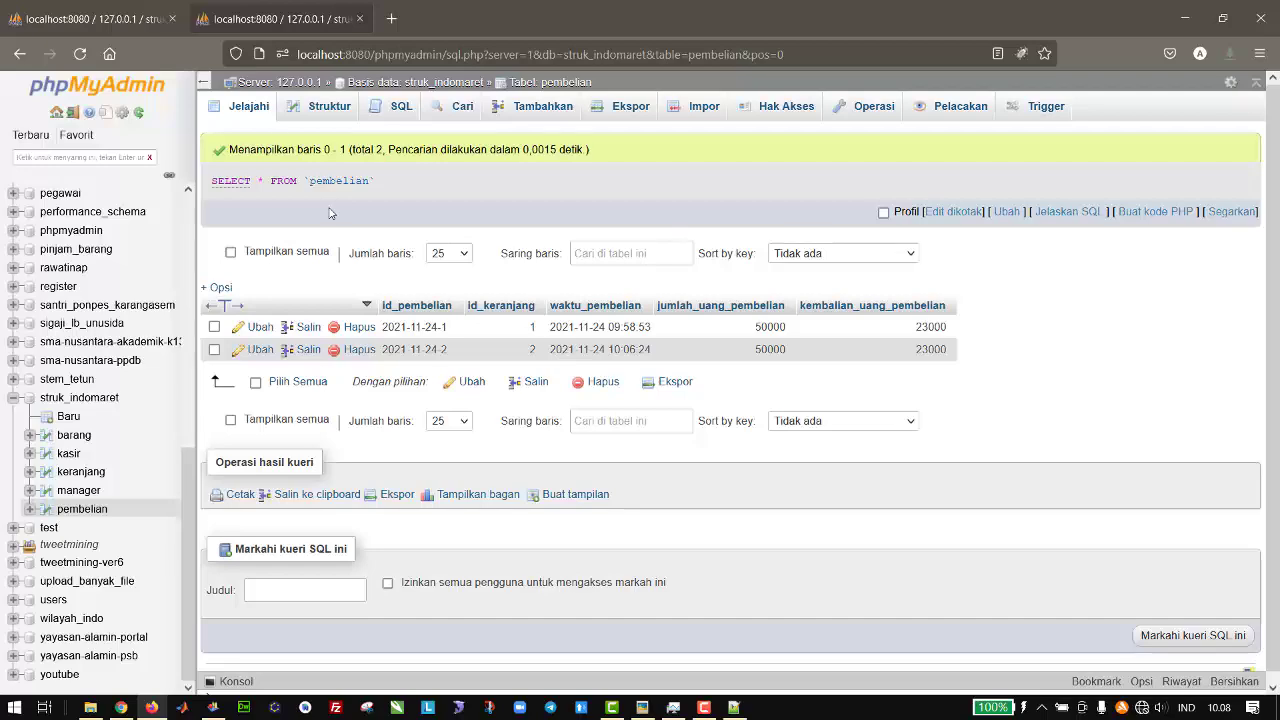
left_click(325, 108)
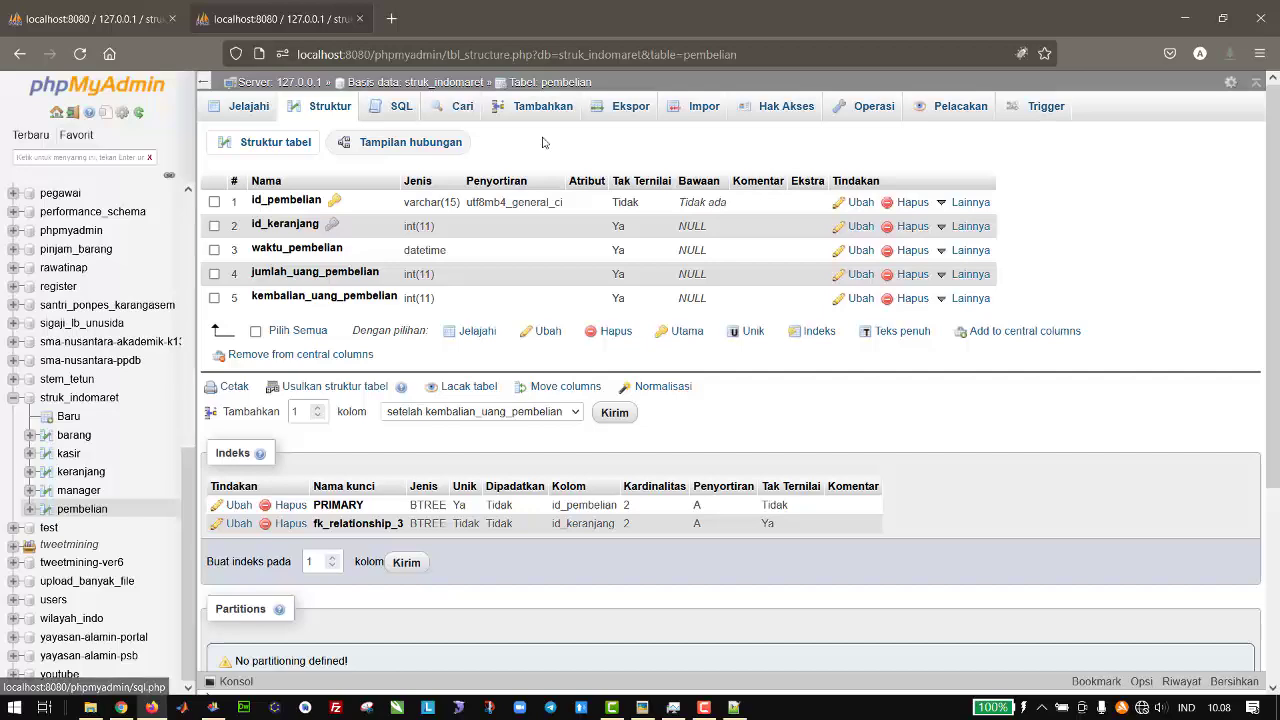
left_click(906, 226)
left_click(672, 430)
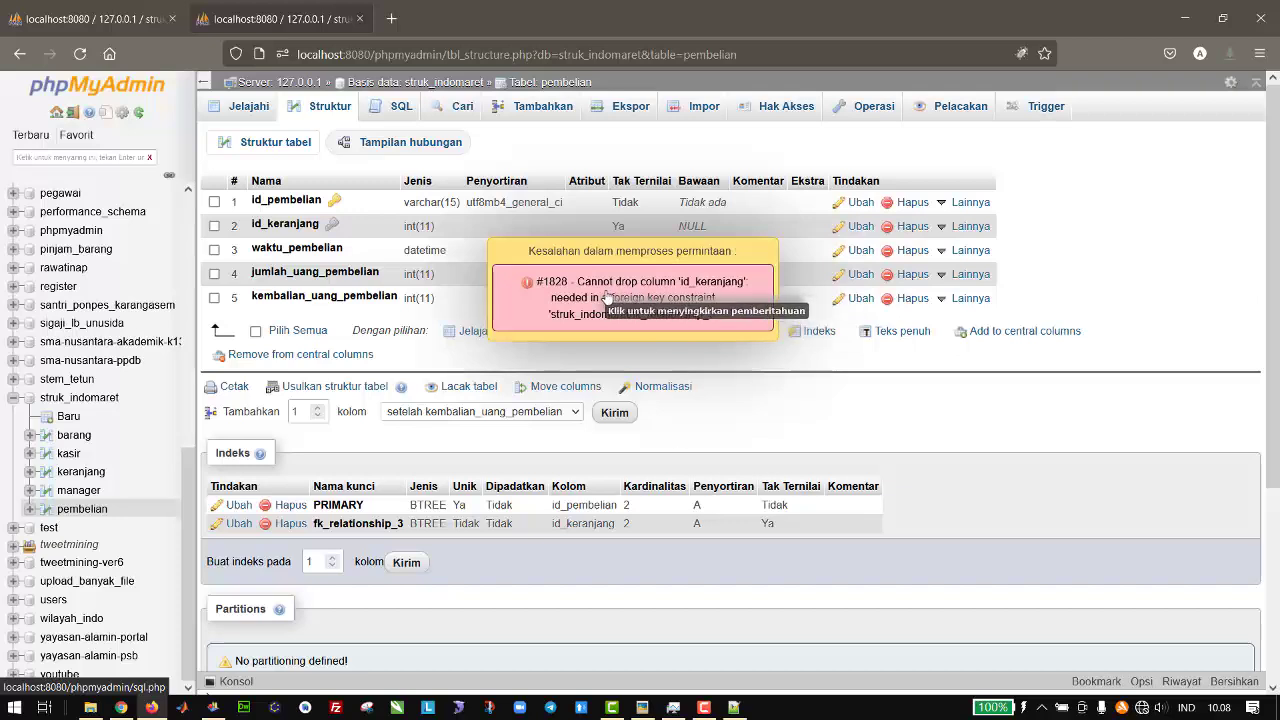
- Delete the foreign key constraint fk_relationship_3 on id_keranjang from the pembelian table
left_click(409, 146)
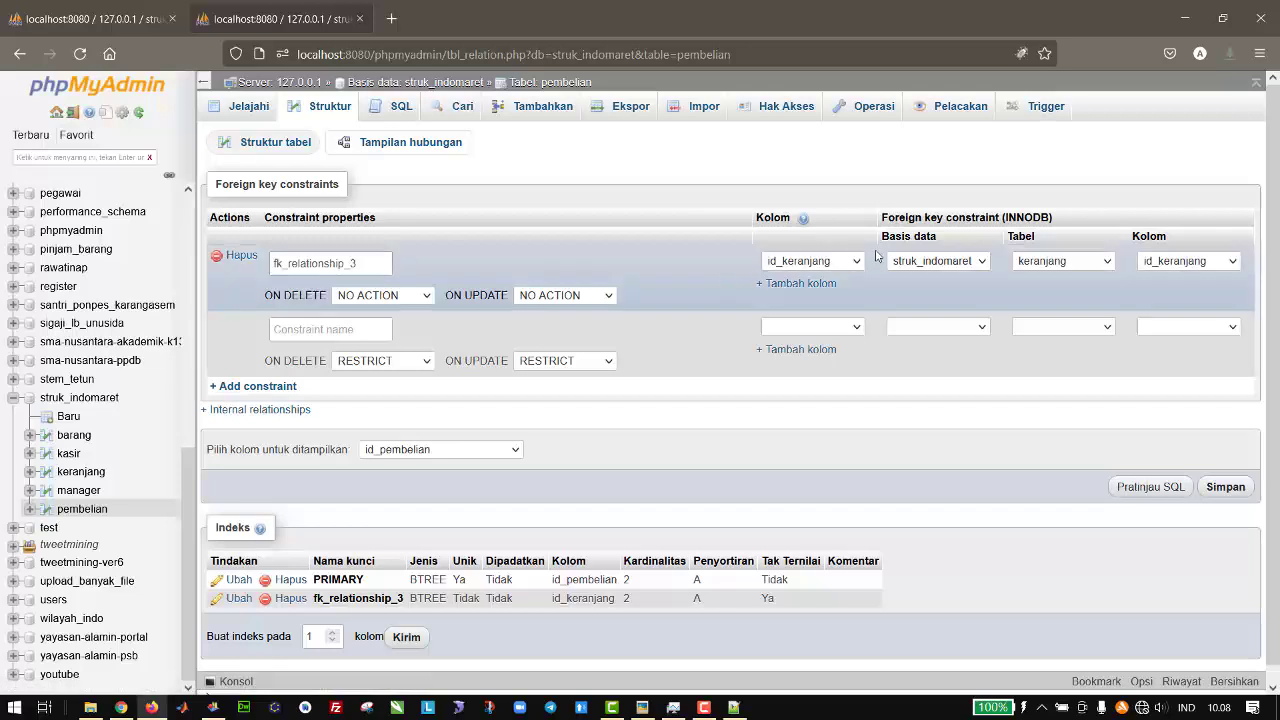
left_click(241, 256)
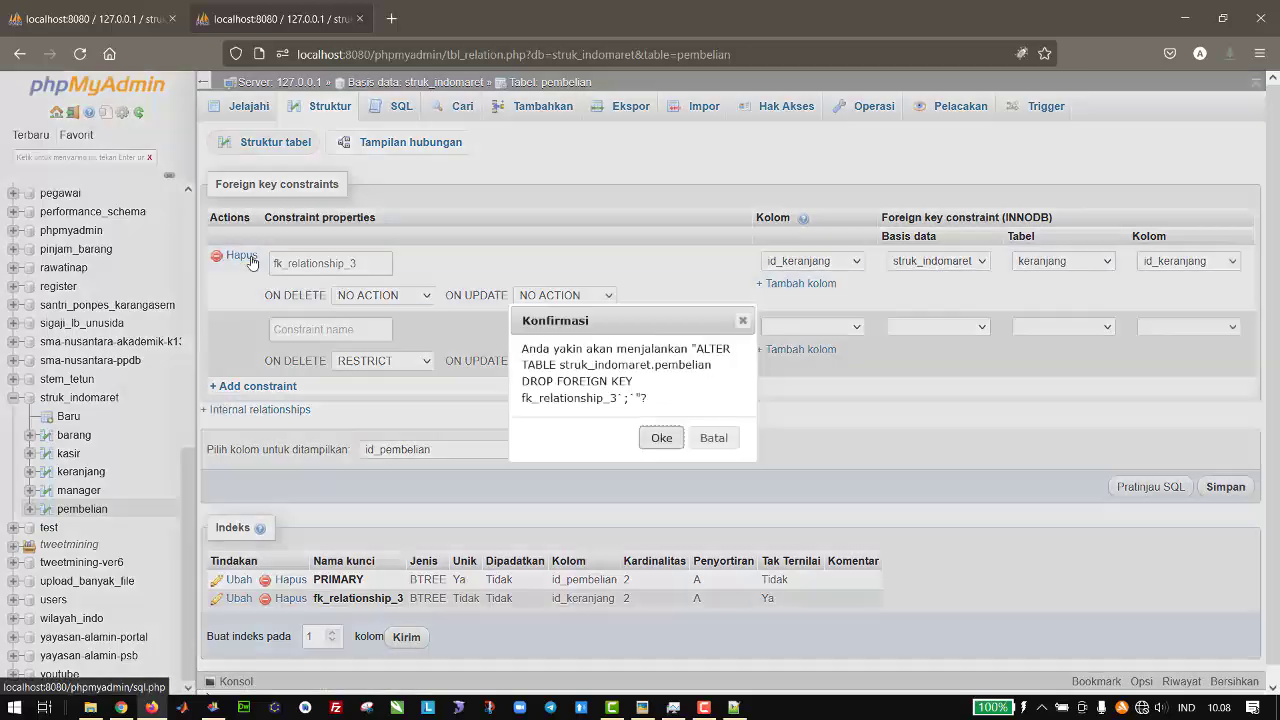
left_click(662, 438)
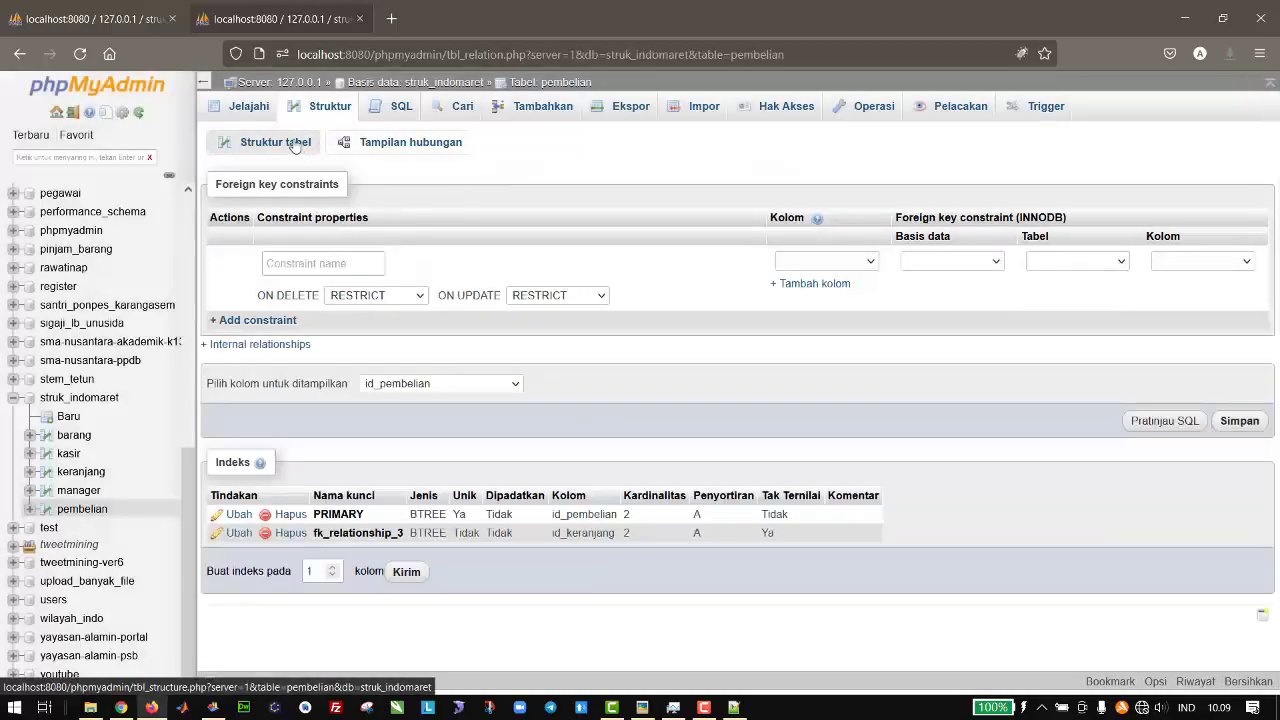
- Drop the id_keranjang column from the pembelian table's structure
left_click(293, 145)
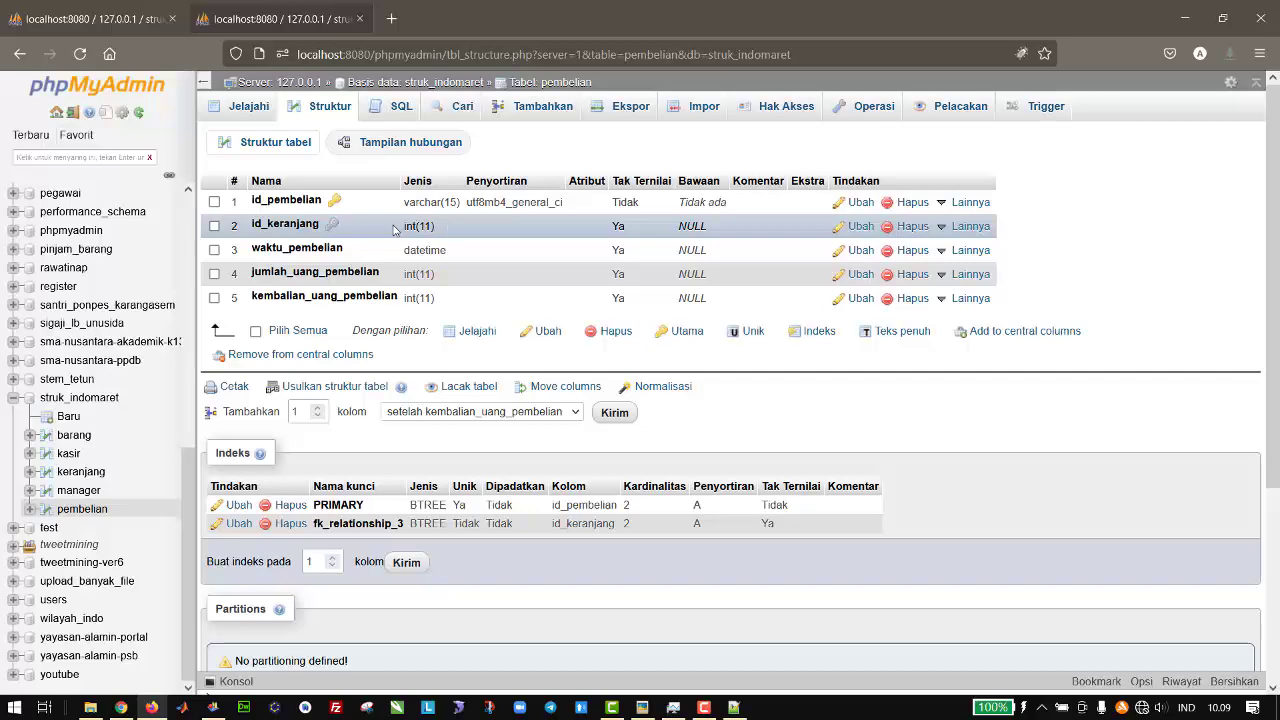
left_click(910, 228)
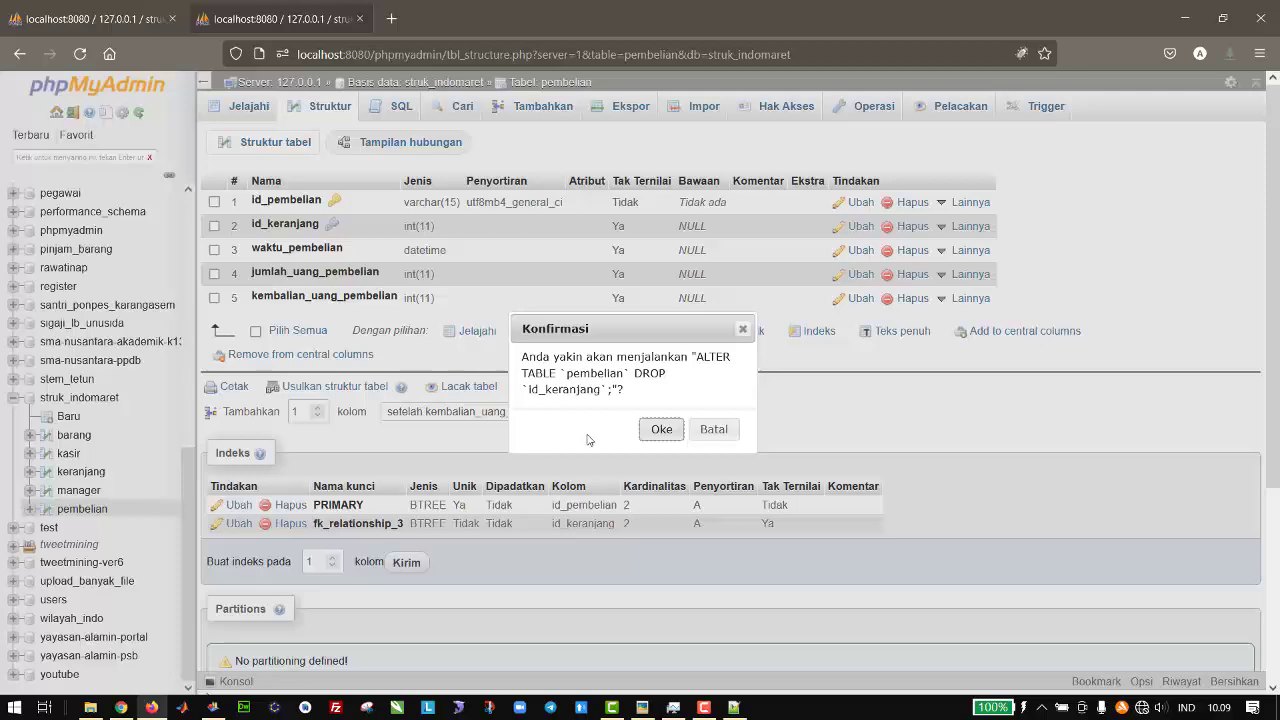
left_click(655, 432)
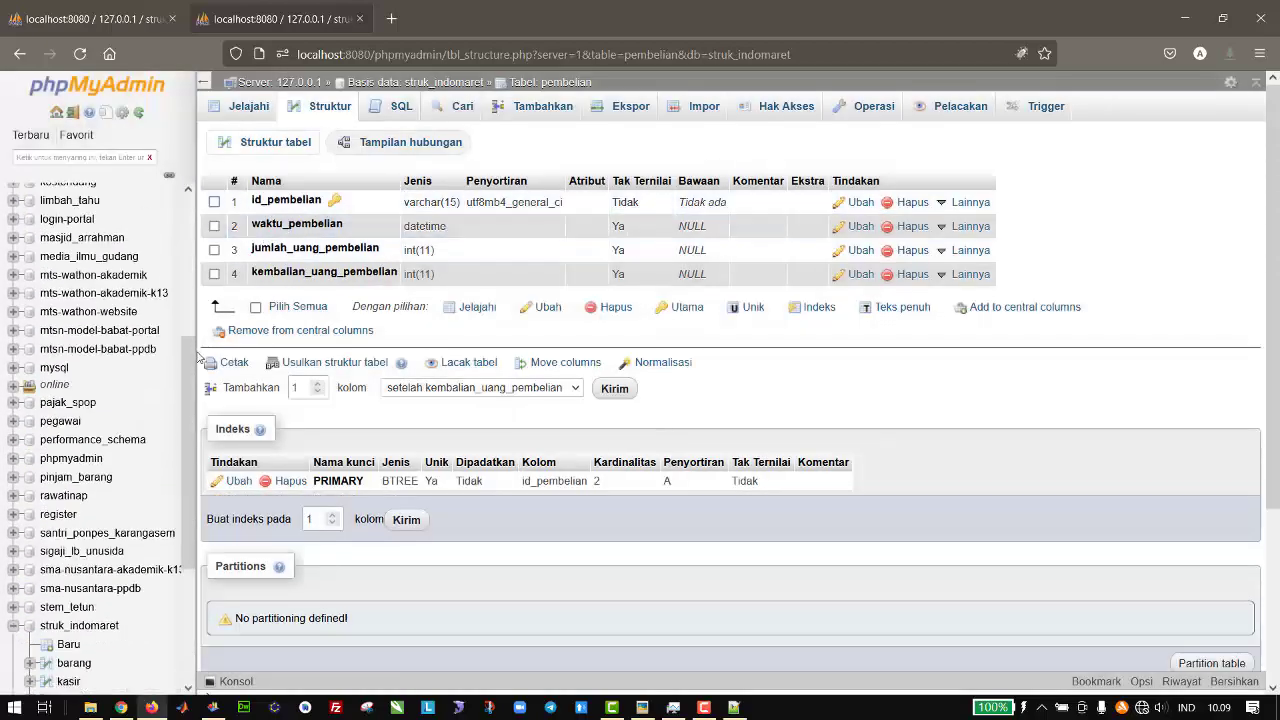
- Start adding one column after id_keranjang in the structure of the keranjang table
scroll(193, 388, "down", 1)
scroll(193, 388, "down", 3)
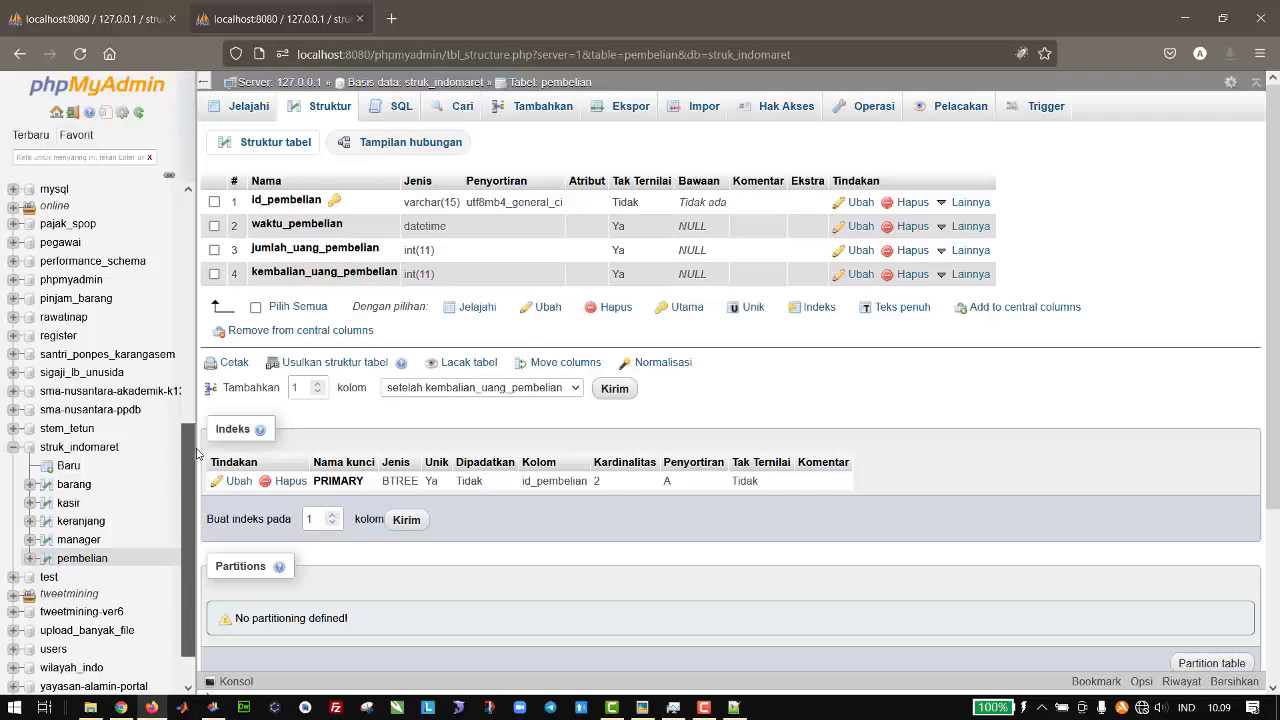
left_click(78, 522)
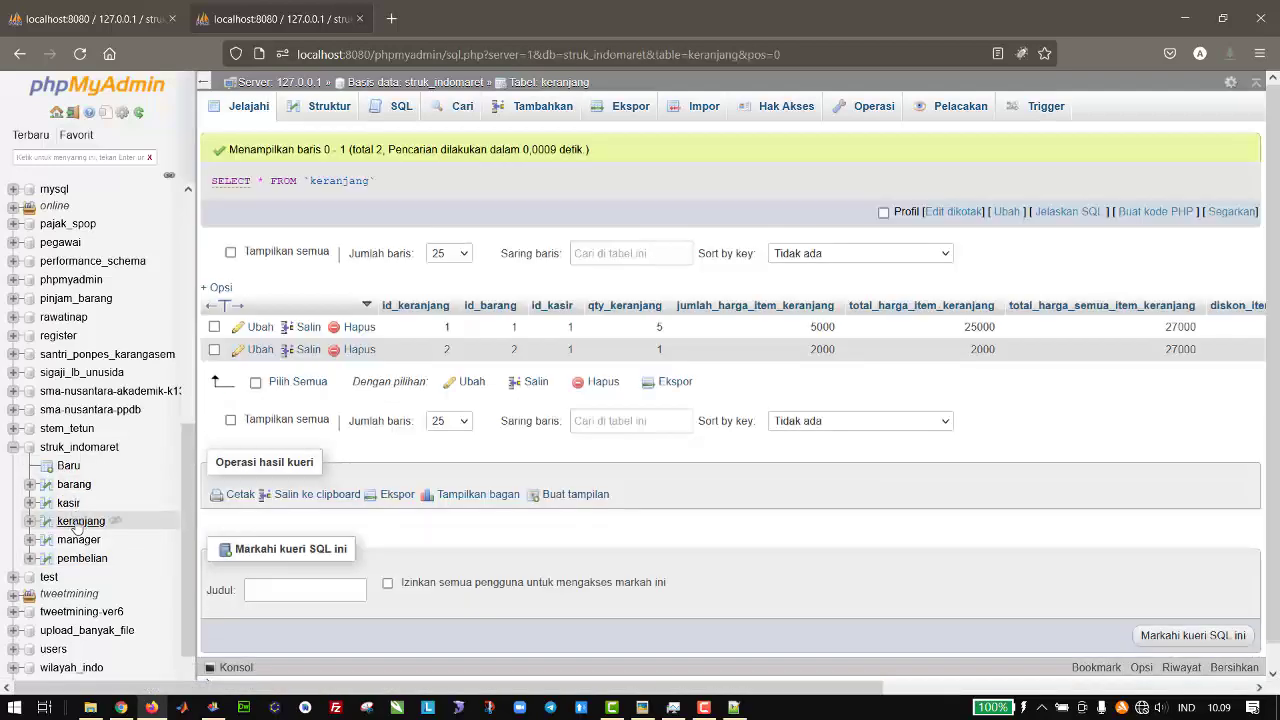
left_click(330, 106)
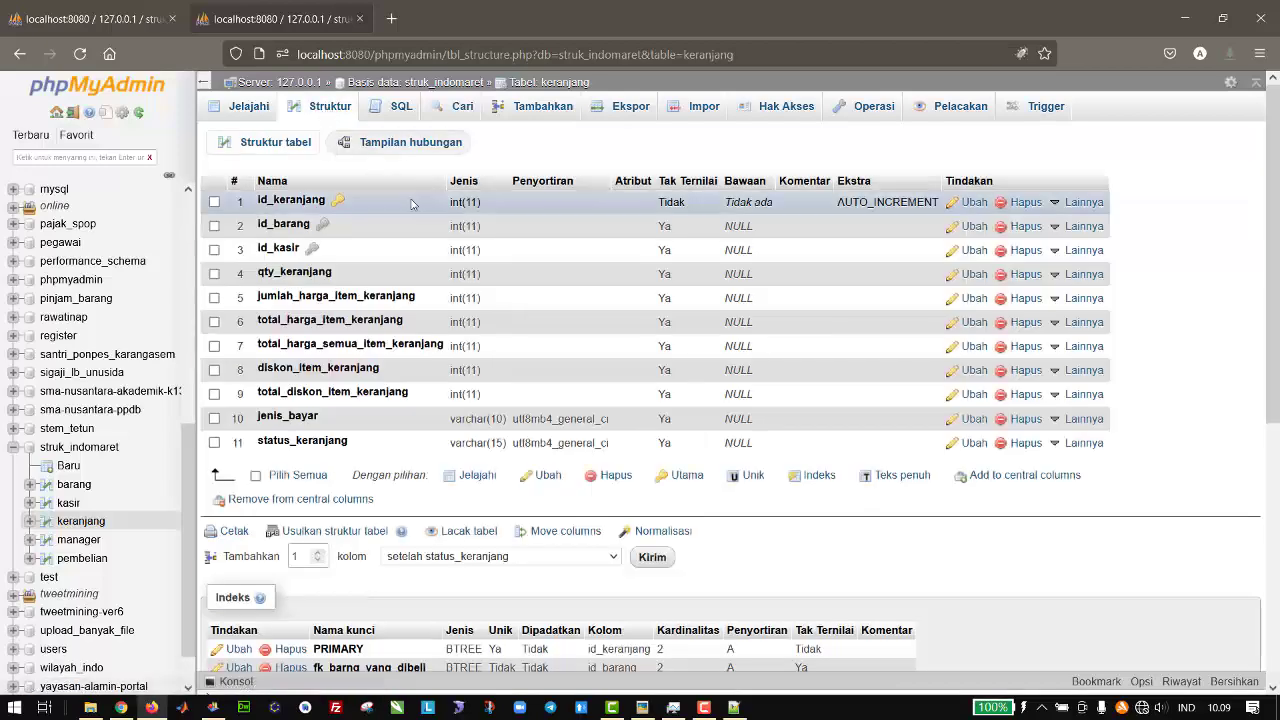
left_click(435, 559)
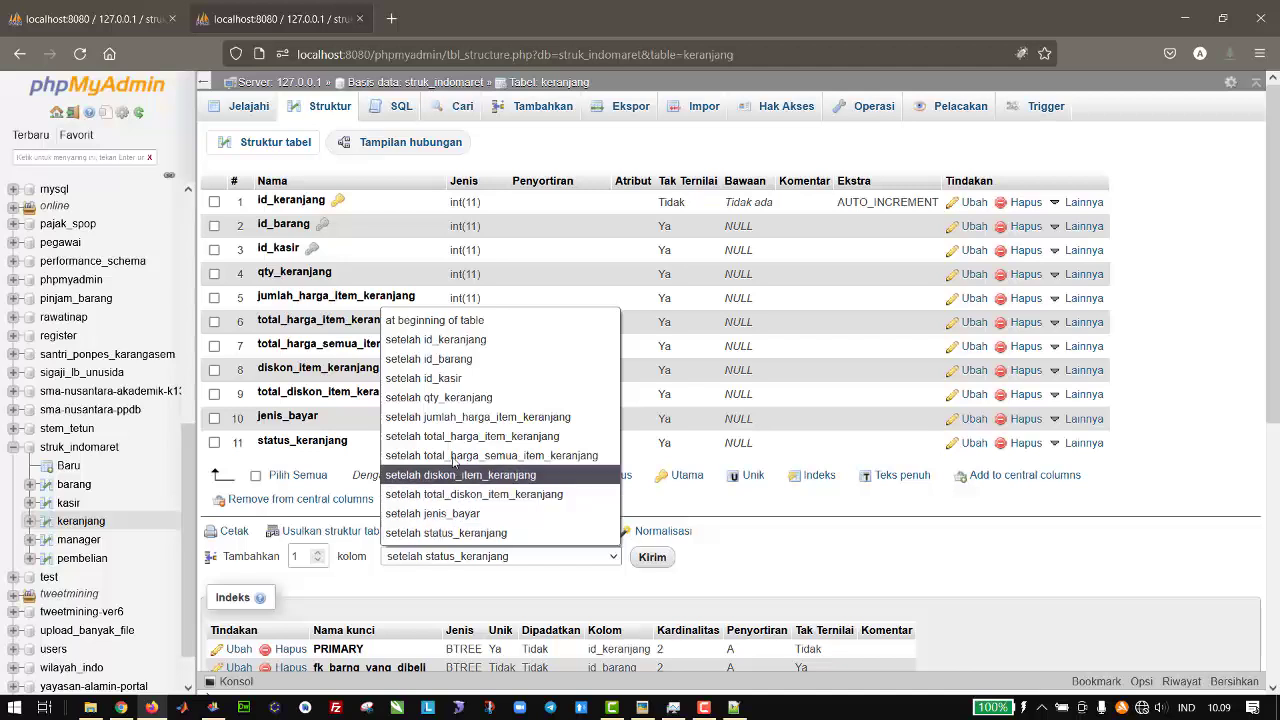
left_click(420, 341)
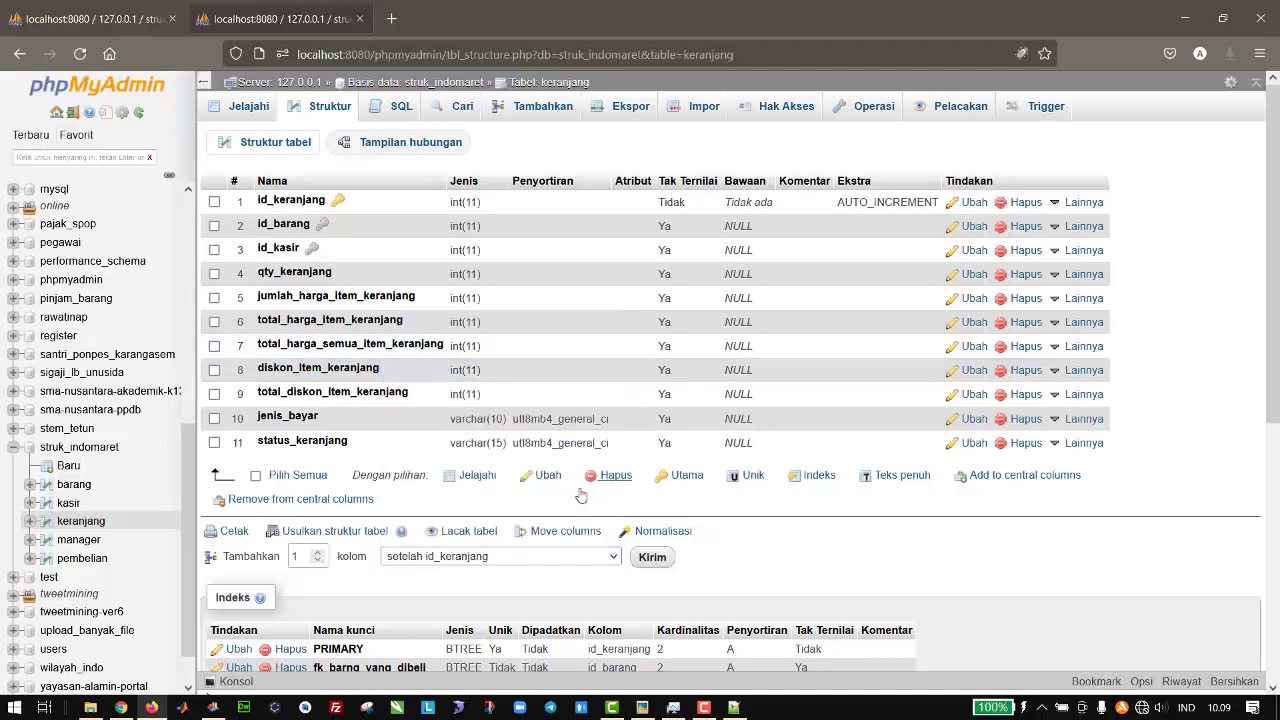
left_click(652, 558)
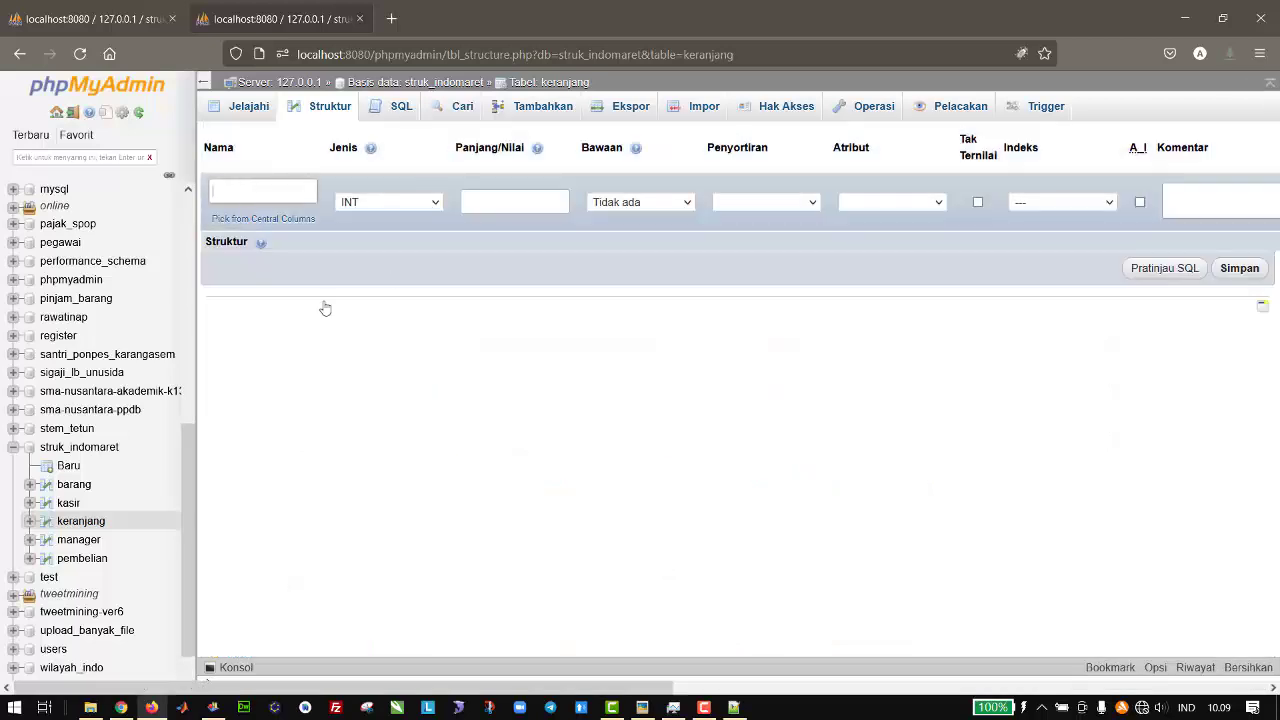
- Name the new keranjang column id_pembelian and set its type to VARCHAR
type("id_pembi")
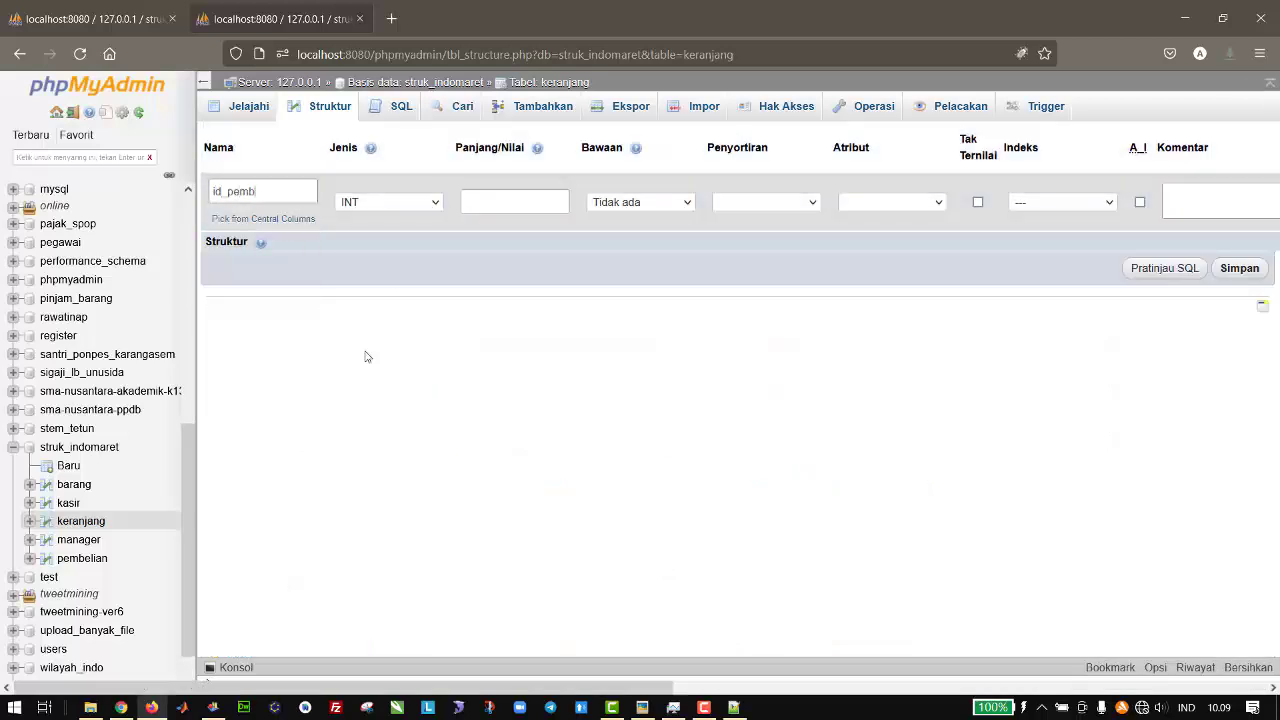
key("BackSpace")
type("elian")
left_click(393, 203)
left_click(388, 243)
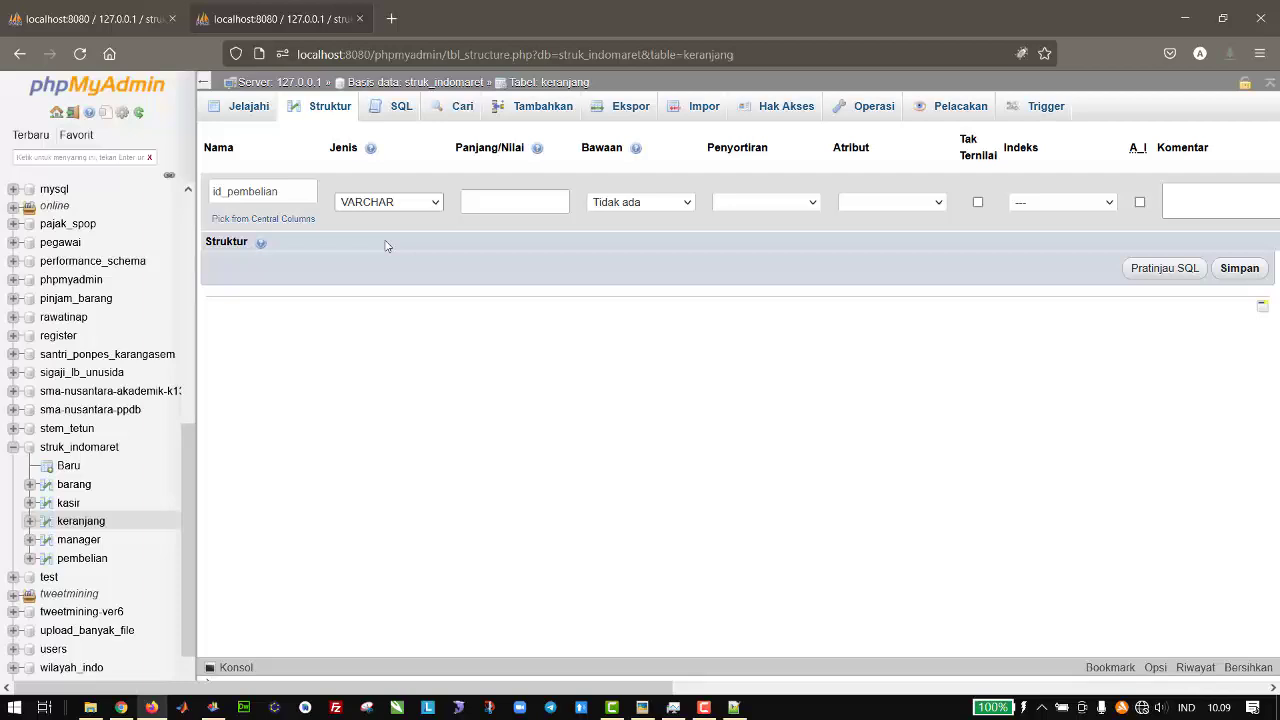
- Check the id_pembelian definition in the pembelian table, give the new keranjang column the matching length of 15, and save it
middle_click(80, 557)
left_click(463, 5)
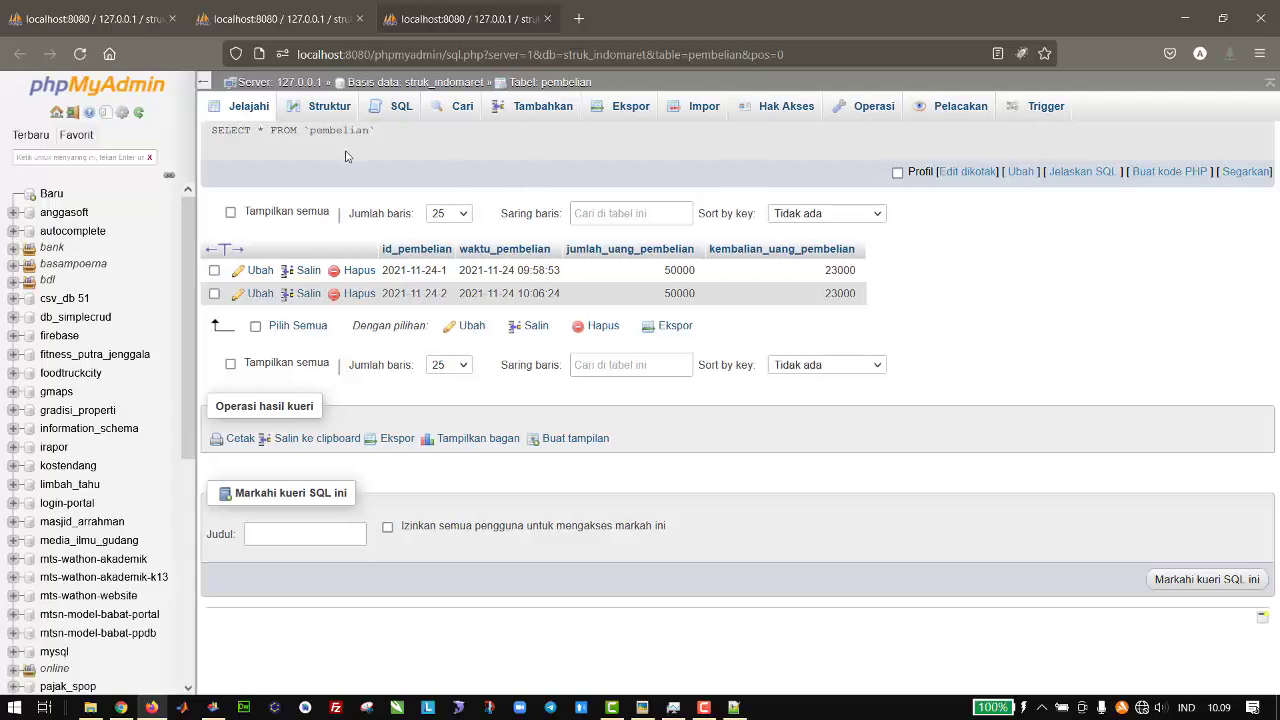
left_click(313, 106)
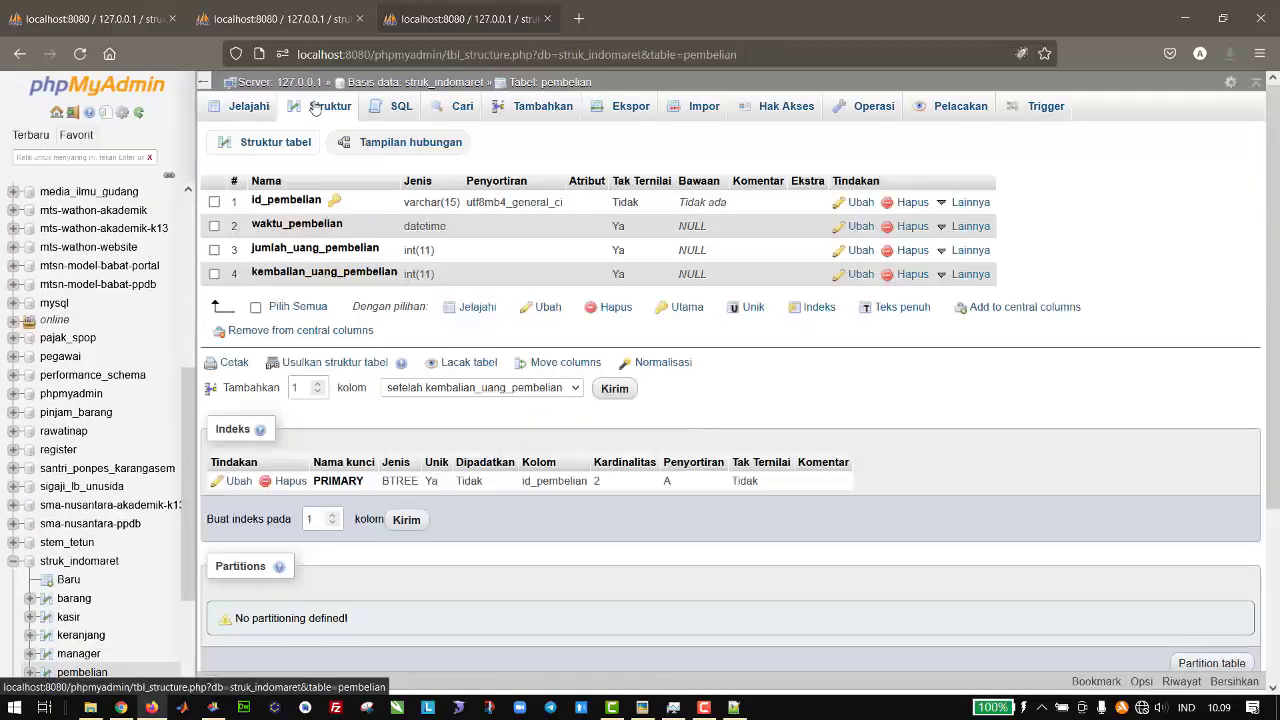
left_click(231, 5)
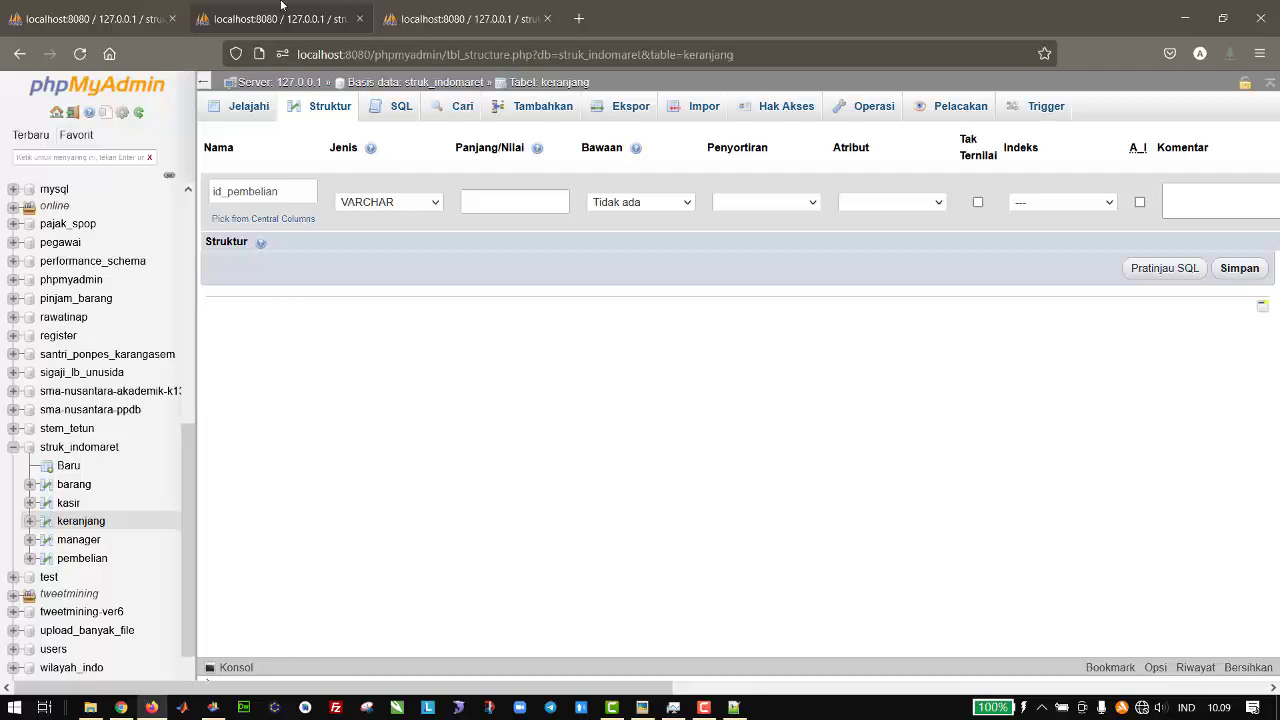
left_click(485, 204)
type("15")
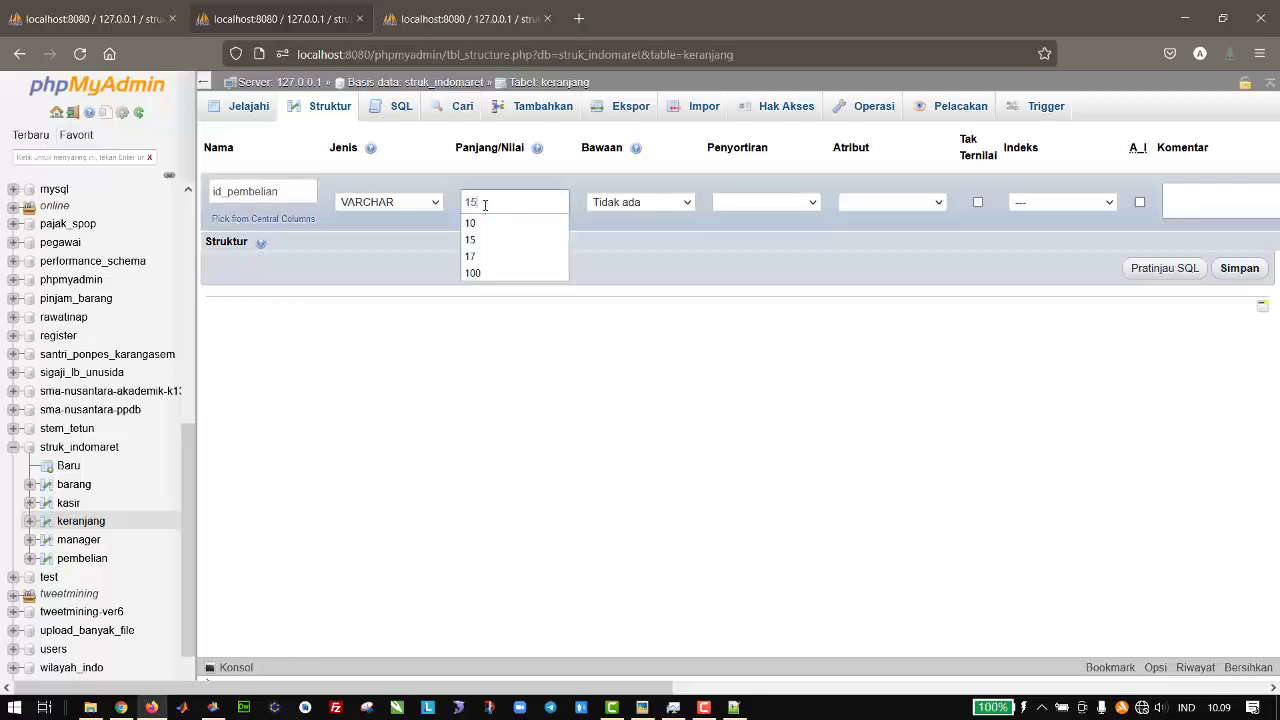
left_click(650, 205)
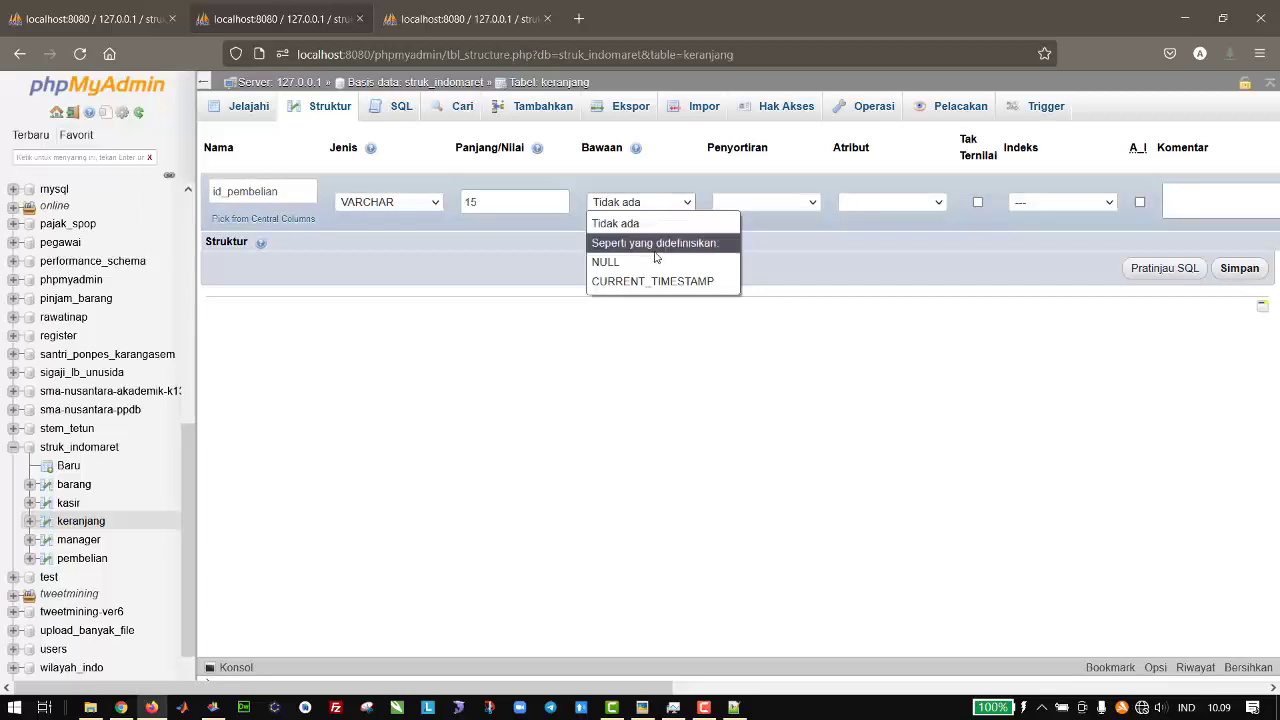
key("Escape")
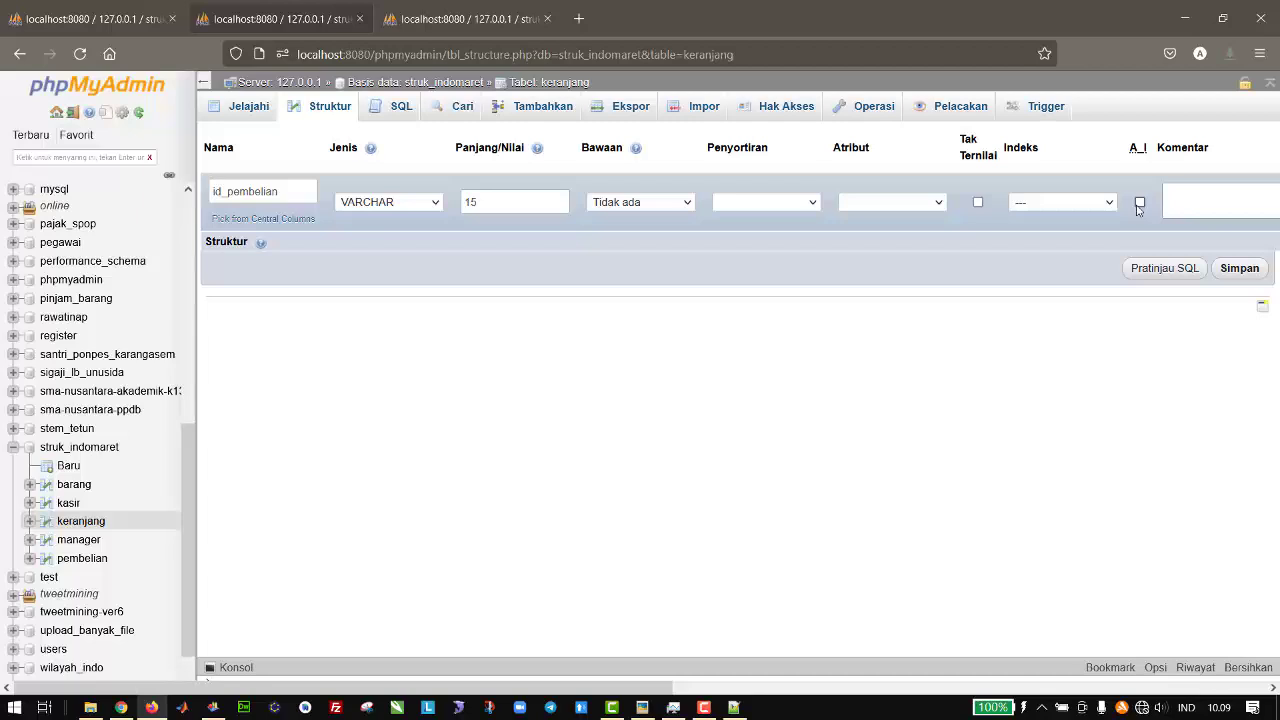
left_click(1240, 269)
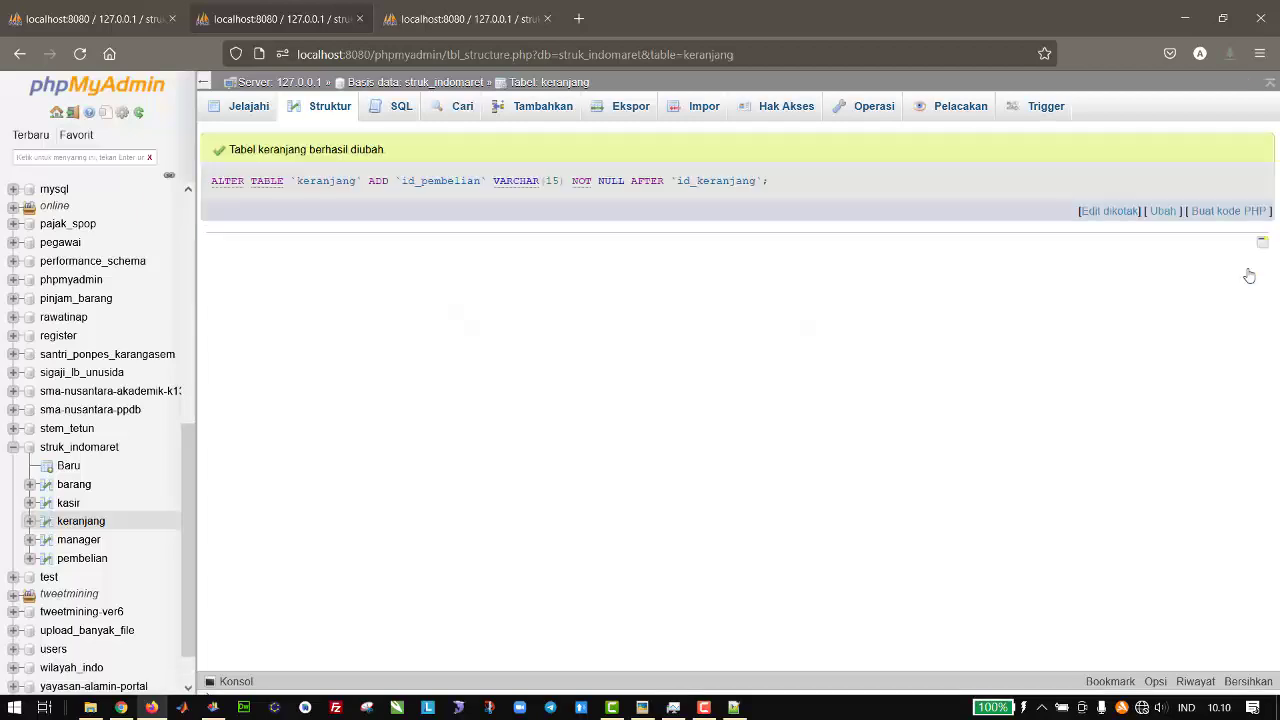
- Enter a new foreign key constraint named fk_nota for the keranjang table, with CASCADE on both delete and update
left_click(329, 107)
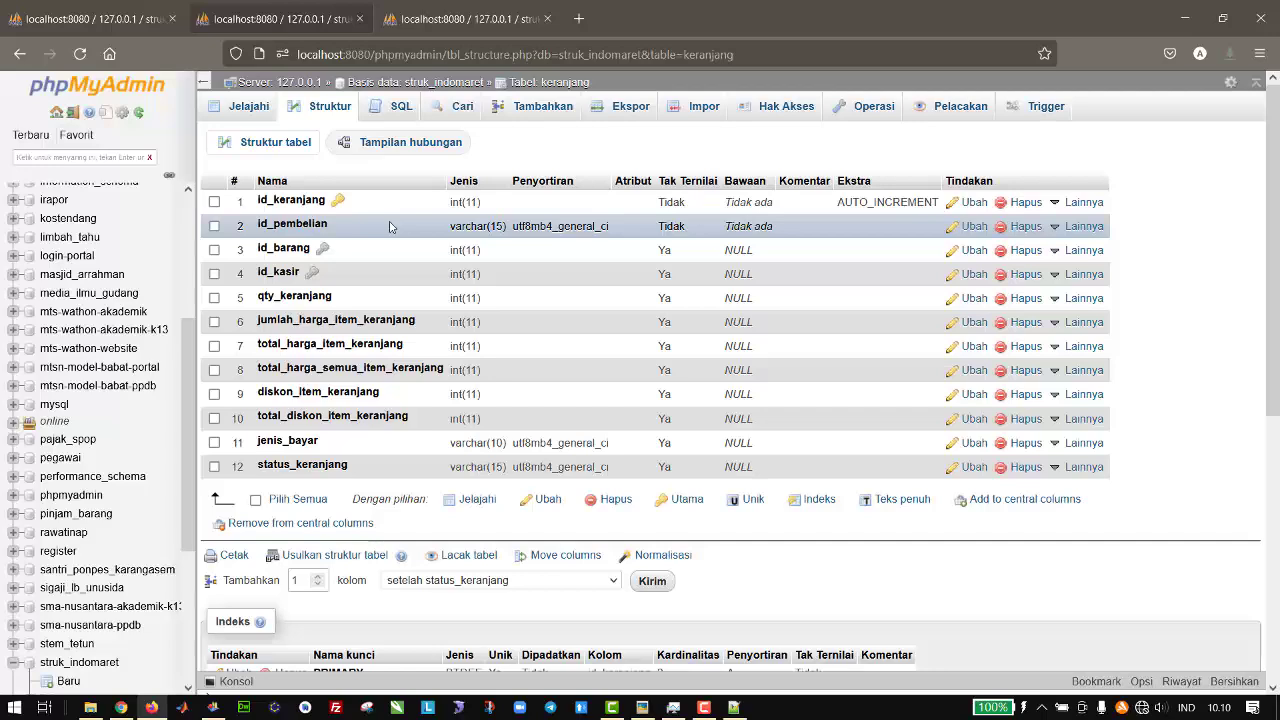
left_click(440, 146)
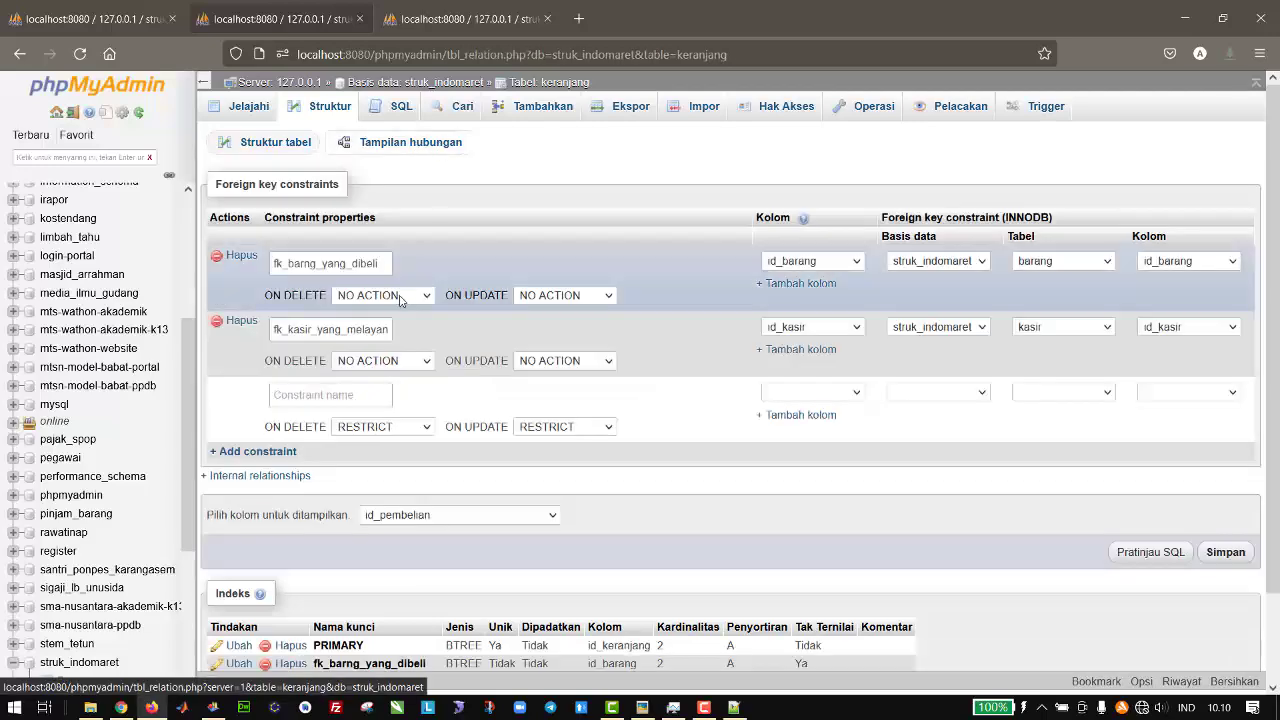
left_click(355, 394)
type("f")
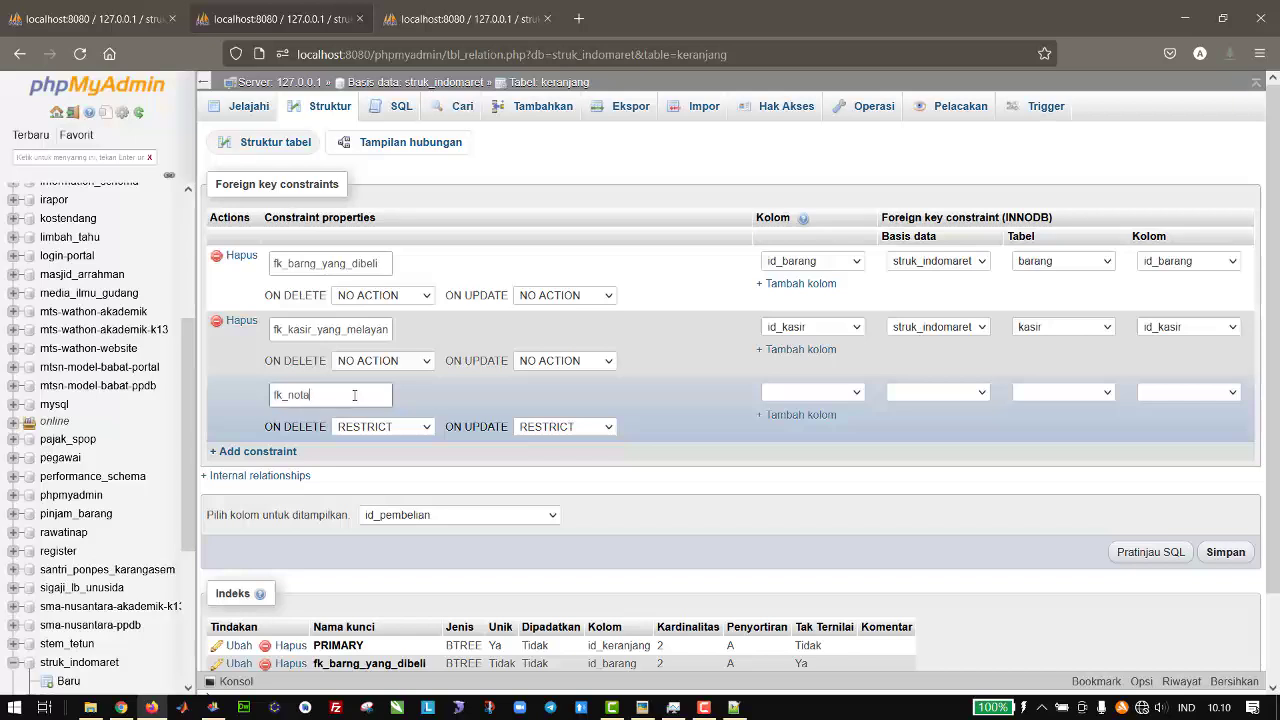
type("k_nota")
left_click(376, 427)
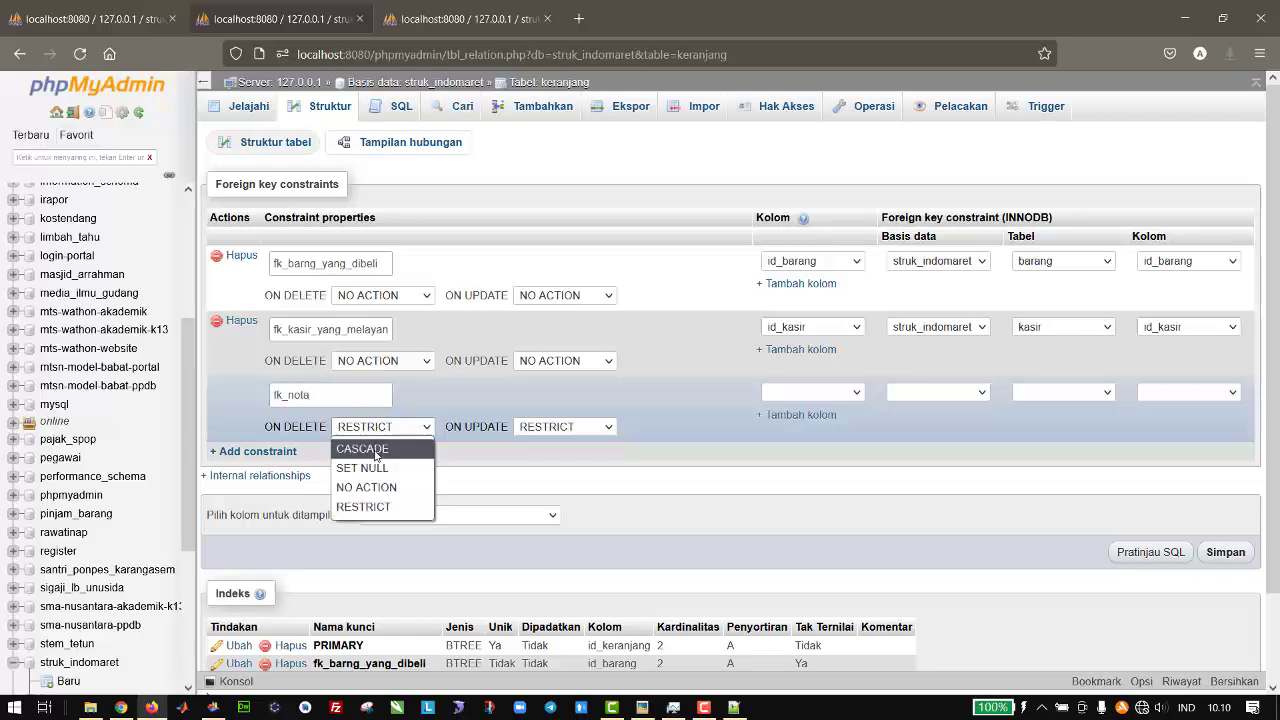
left_click(375, 457)
left_click(536, 430)
left_click(542, 448)
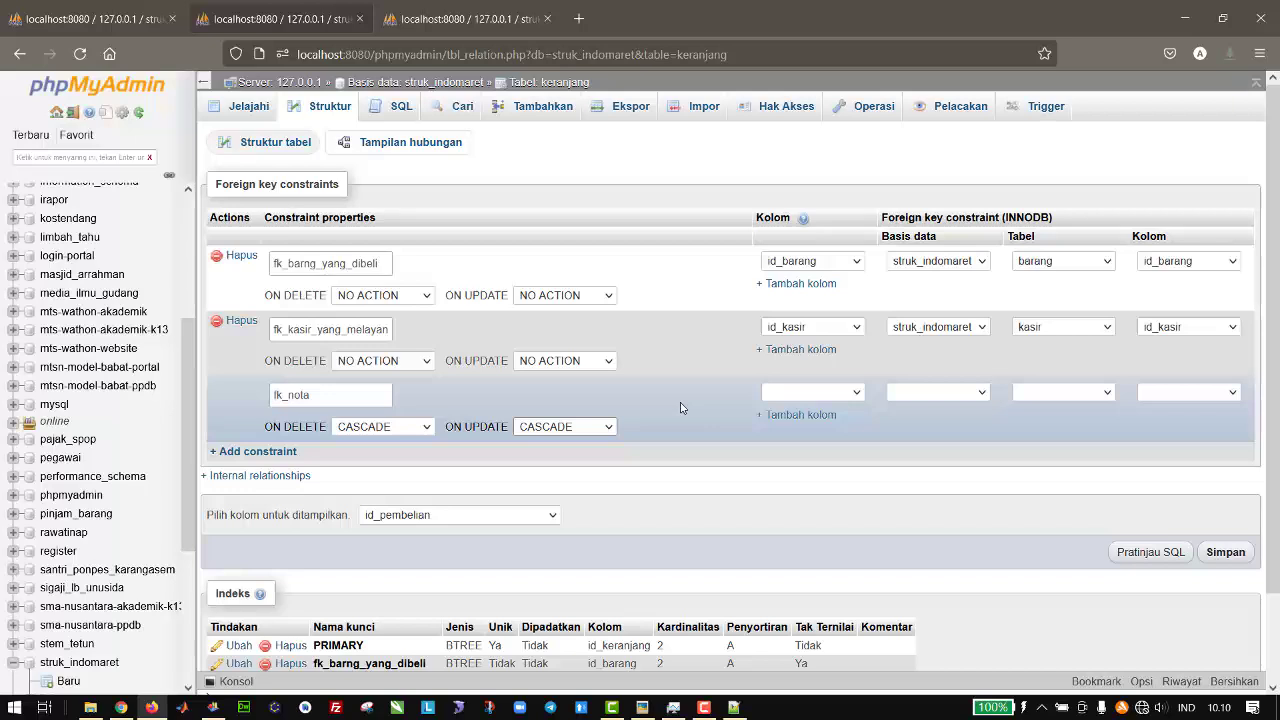
- Try to save fk_nota linking keranjang's id_pembelian to the id_pembelian column of the pembelian table in struk_indomaret
left_click(840, 394)
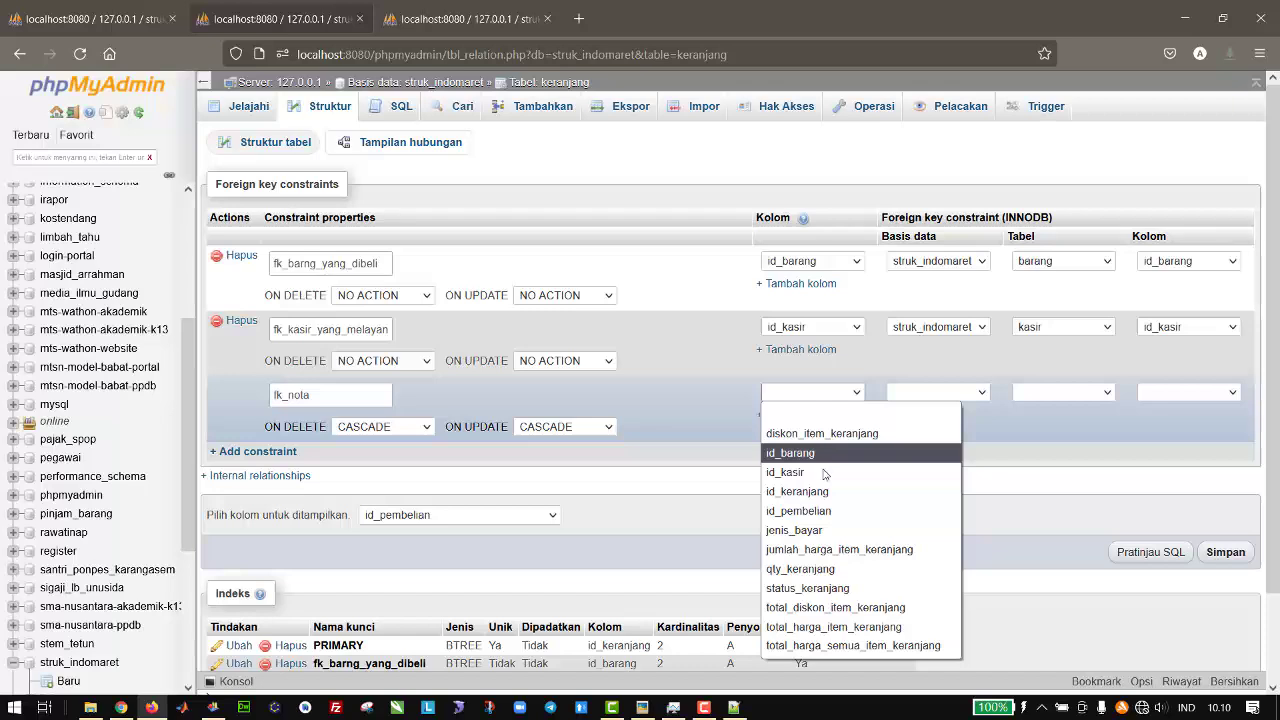
left_click(822, 511)
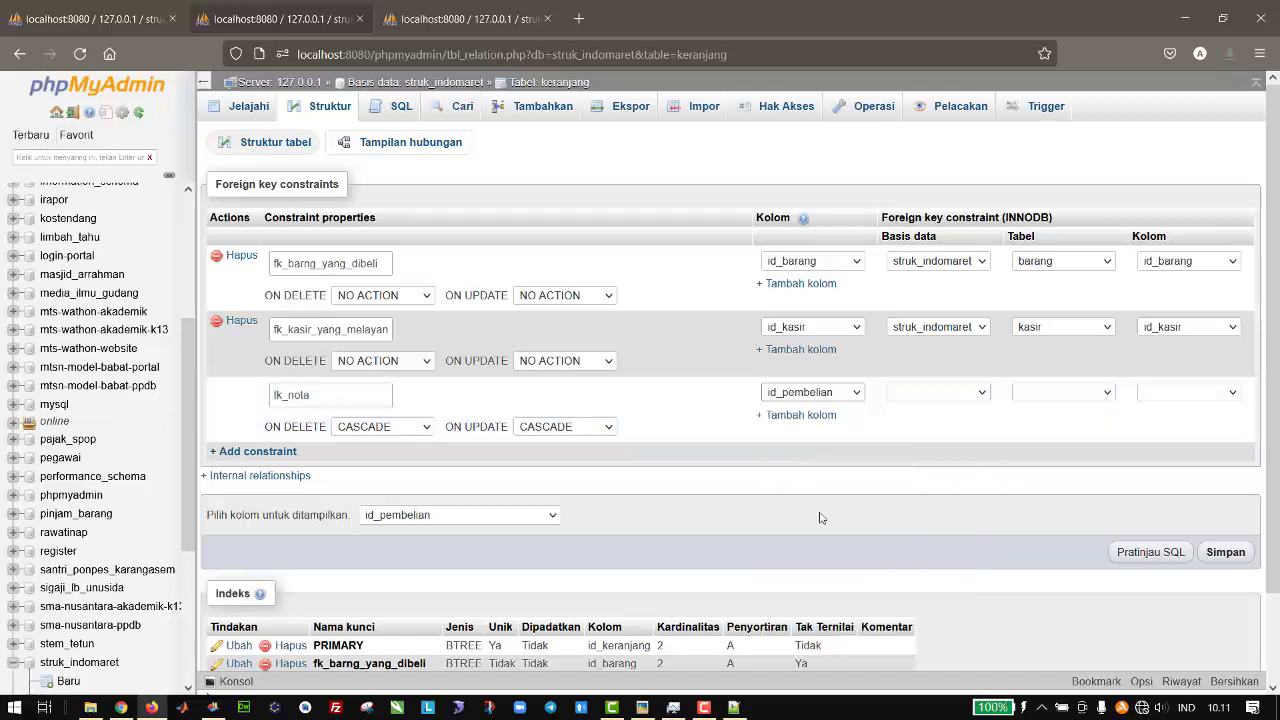
left_click(936, 396)
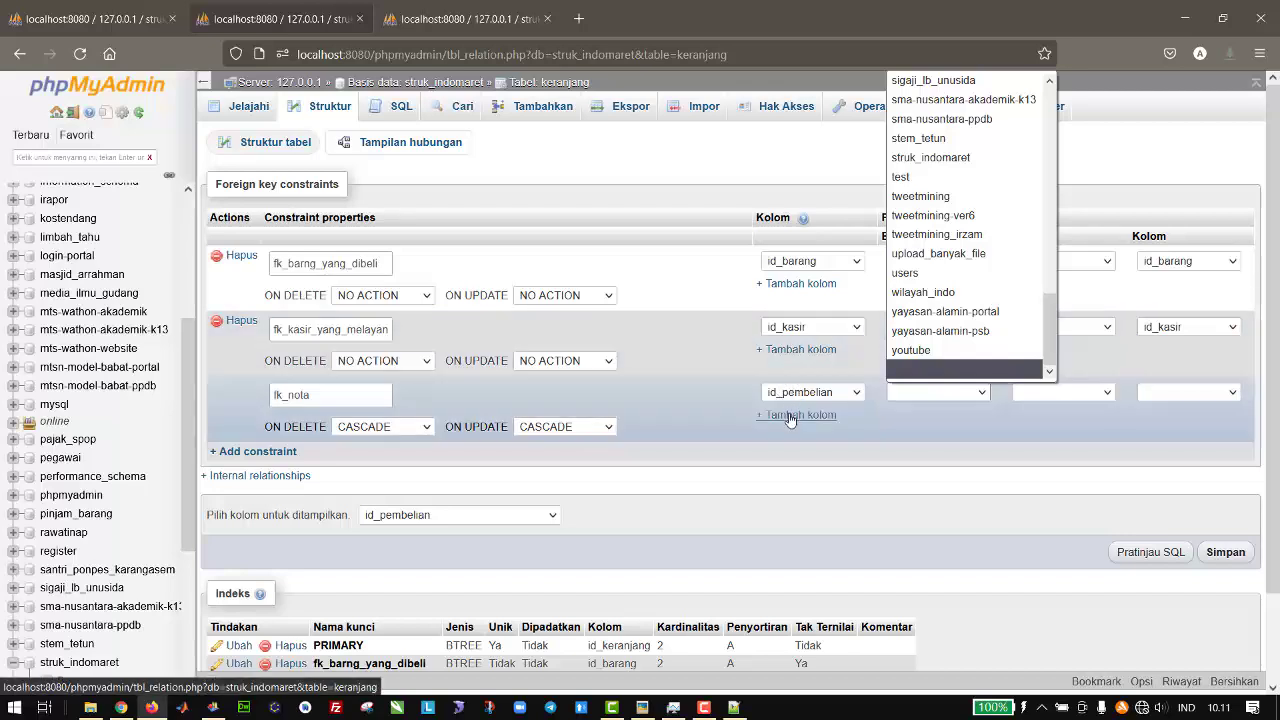
mouse_move(1053, 318)
left_mouse_down()
mouse_move(1049, 296)
mouse_move(1048, 315)
left_mouse_up()
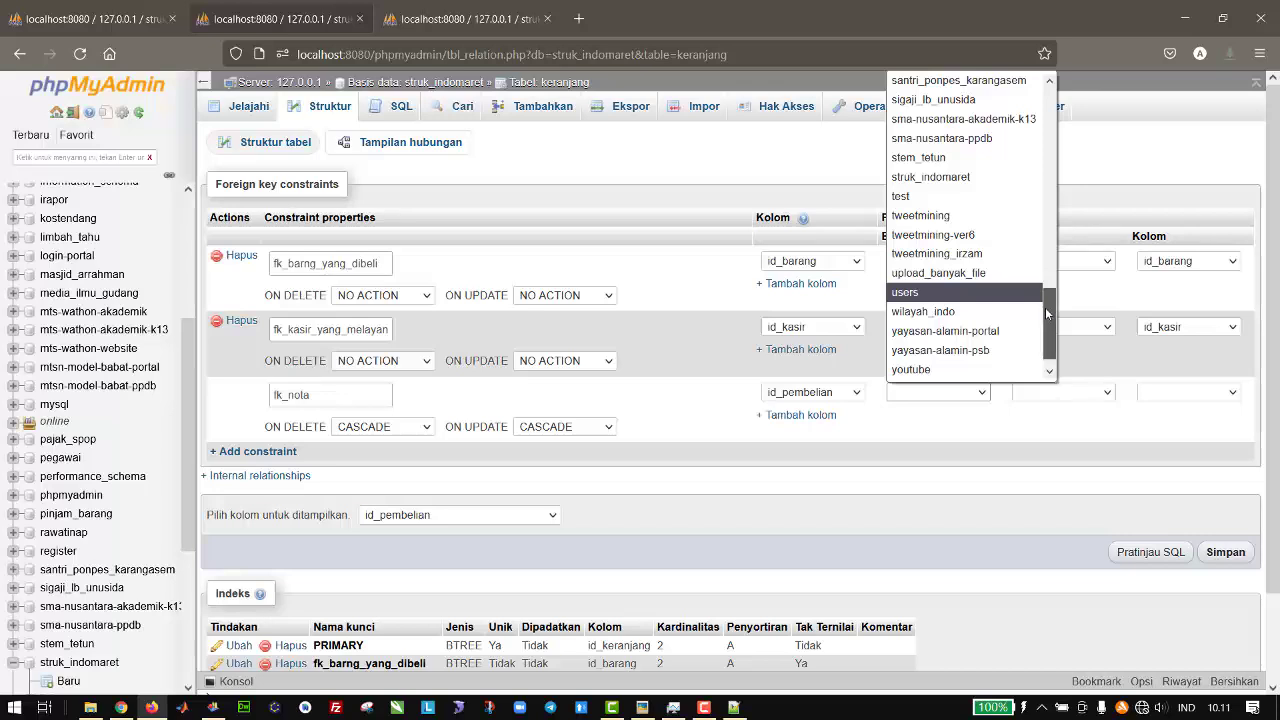
left_click_drag(1047, 314, 1041, 118)
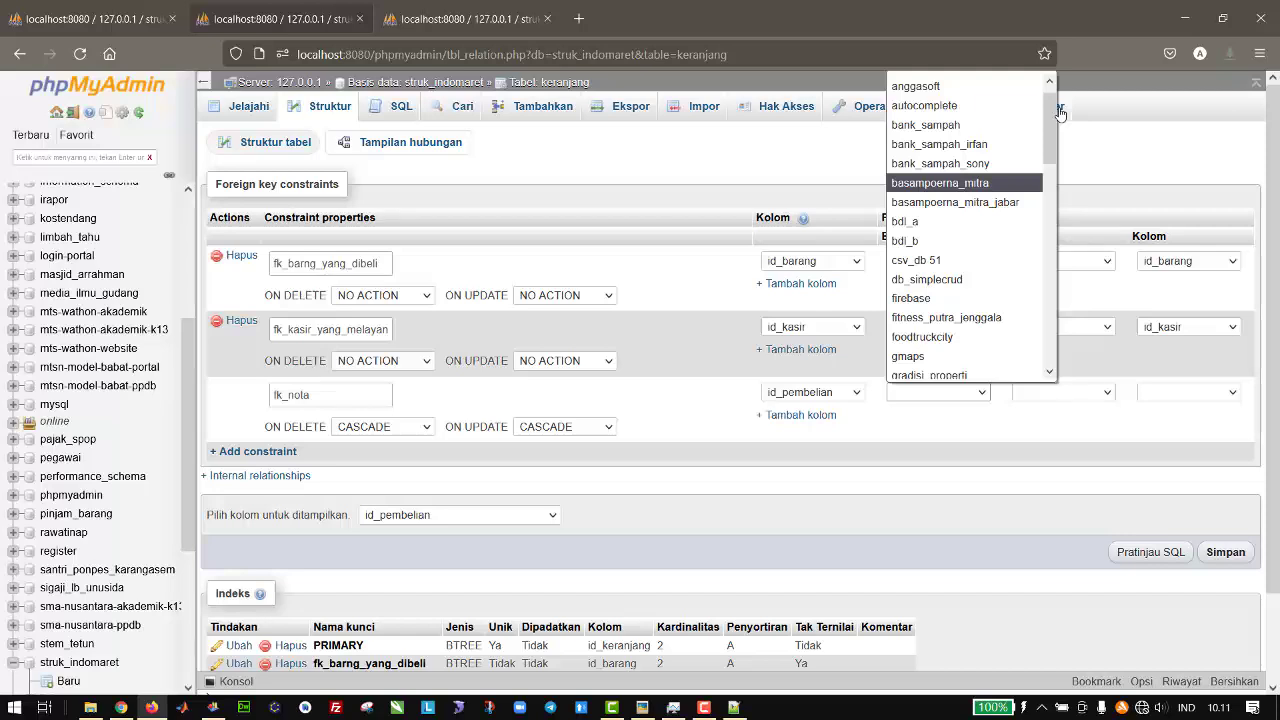
left_click_drag(1048, 125, 1059, 290)
left_click(930, 333)
left_click(1033, 392)
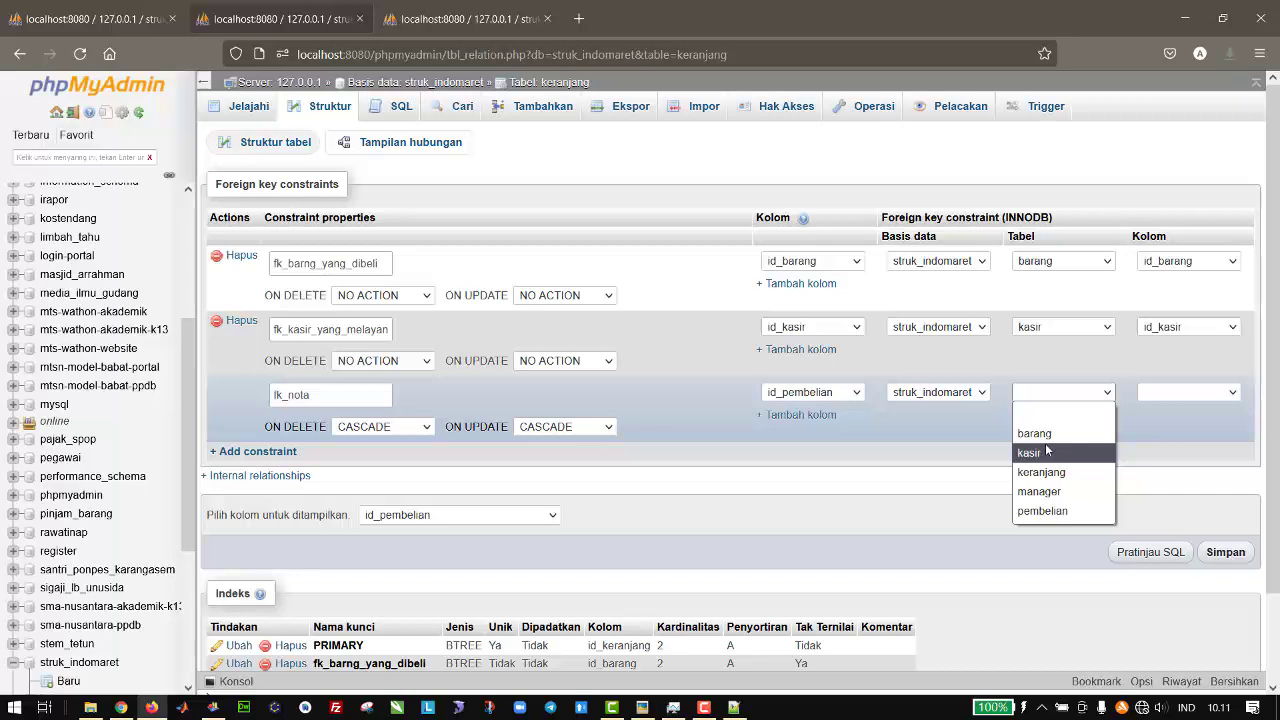
left_click(1043, 511)
left_click(1188, 392)
left_click(1180, 430)
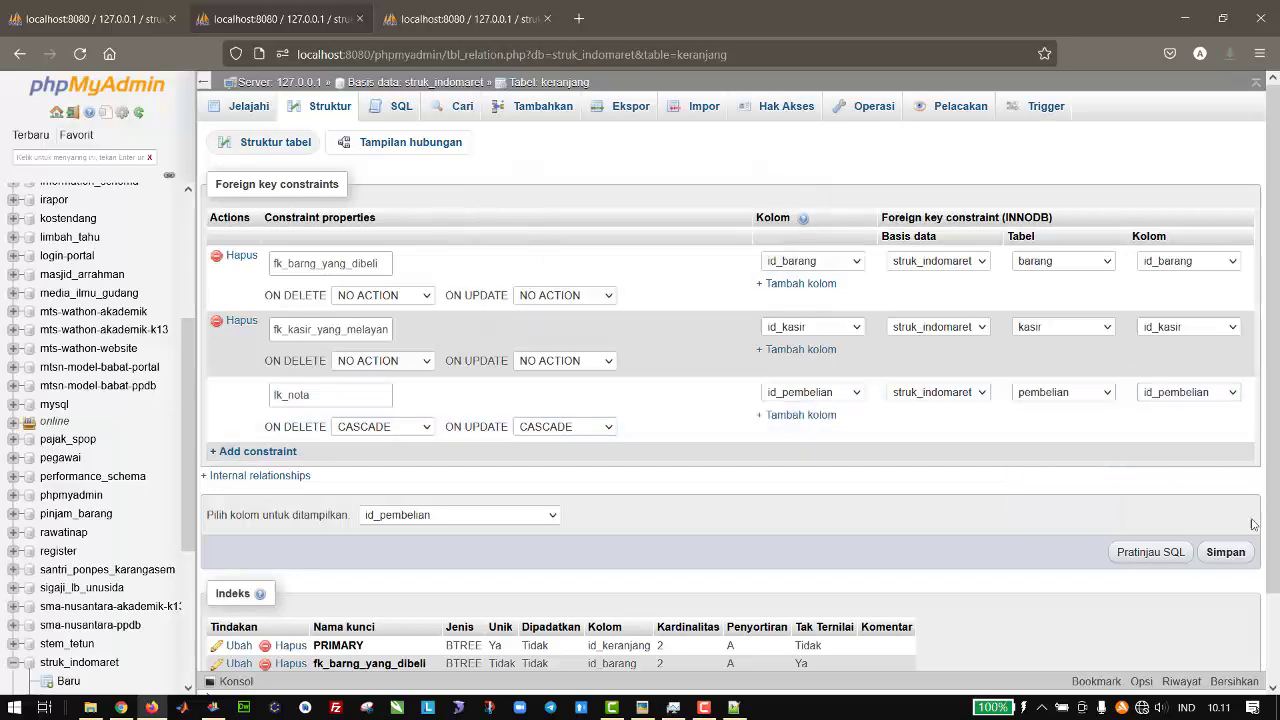
left_click(1225, 552)
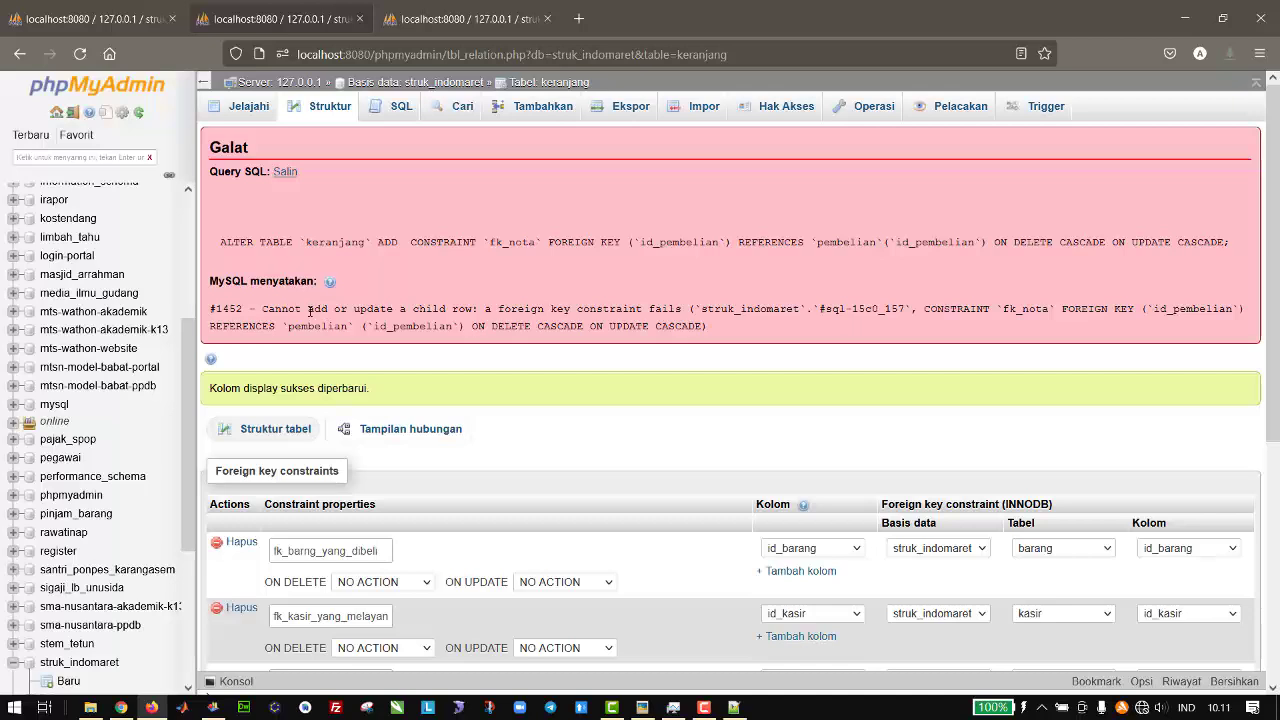
- Read the MySQL error for the fk_nota constraint and review the foreign key constraints of the keranjang table
left_click_drag(274, 310, 458, 310)
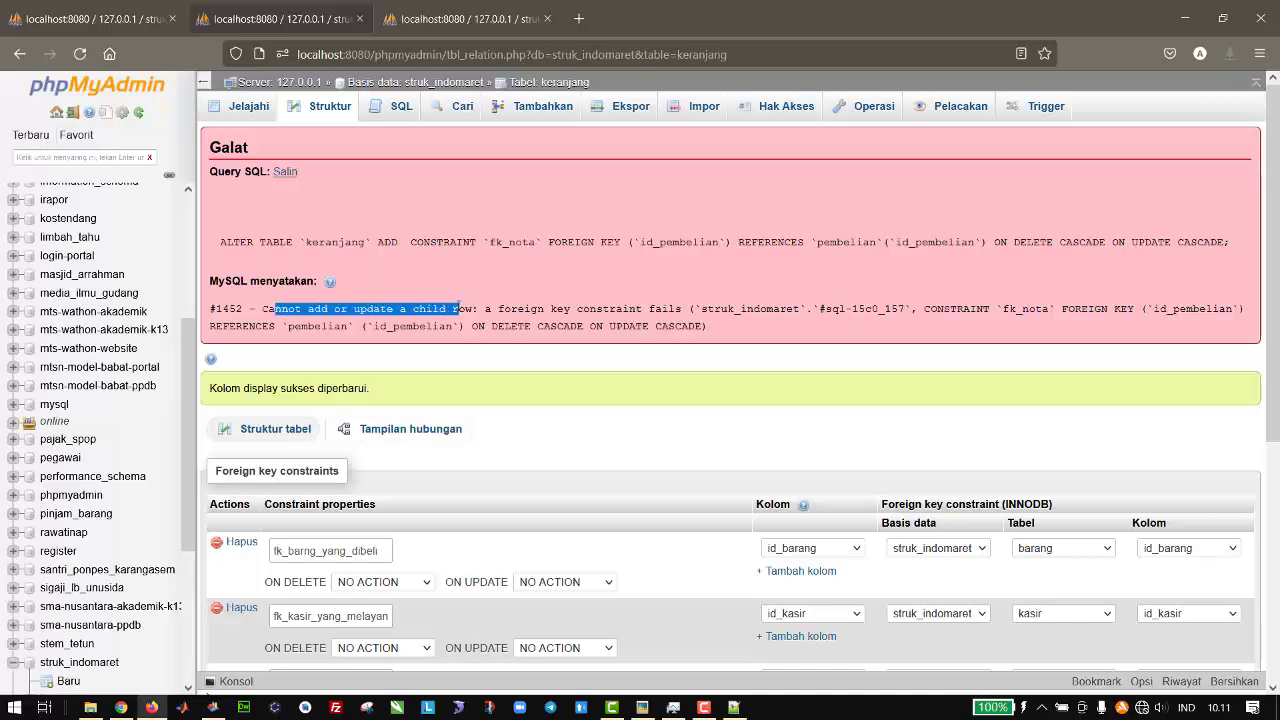
left_click(684, 306)
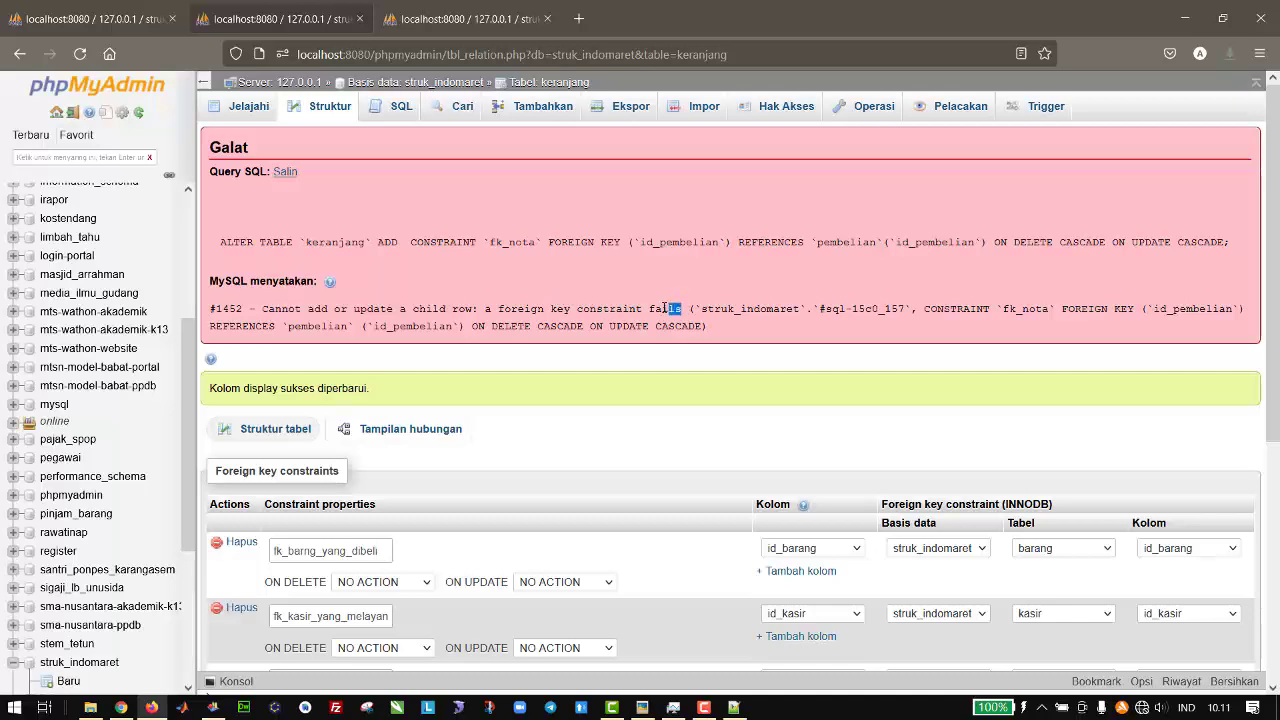
left_click_drag(1277, 186, 1278, 348)
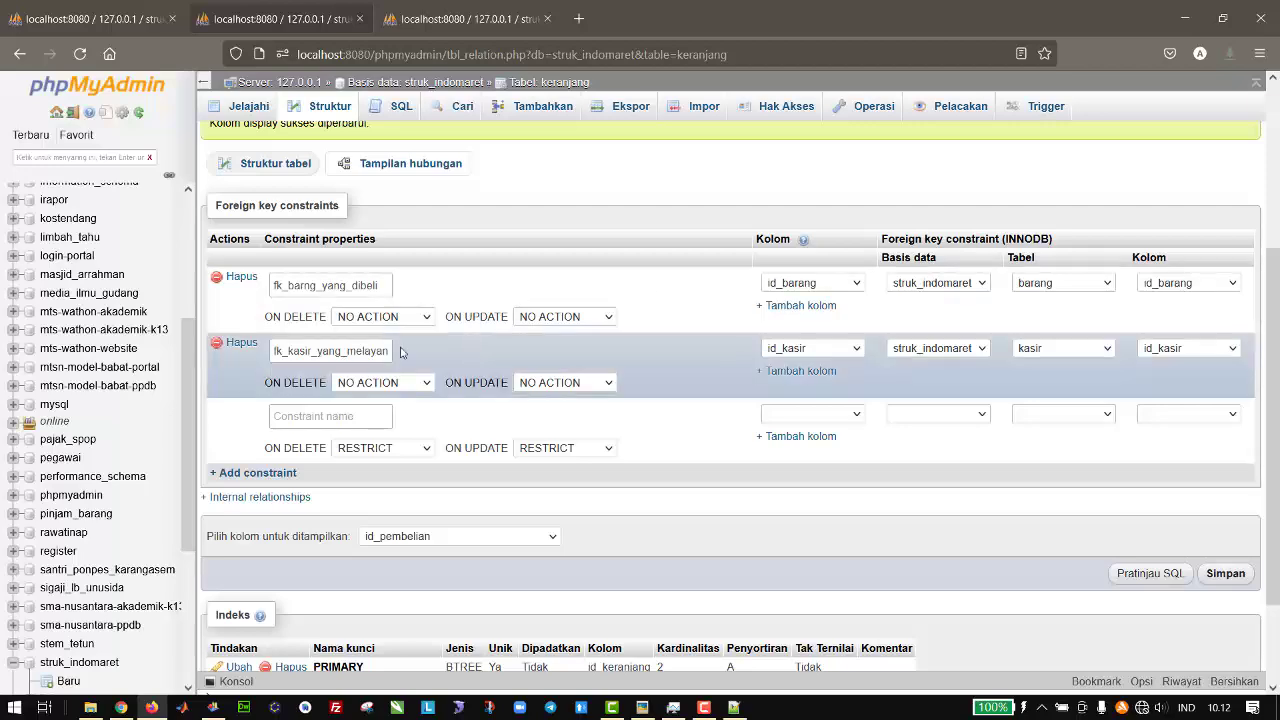
- Delete both purchase rows, 2021-11-24-1 and 2021-11-24-2, from the pembelian table and confirm the deletion
left_click_drag(192, 372, 192, 500)
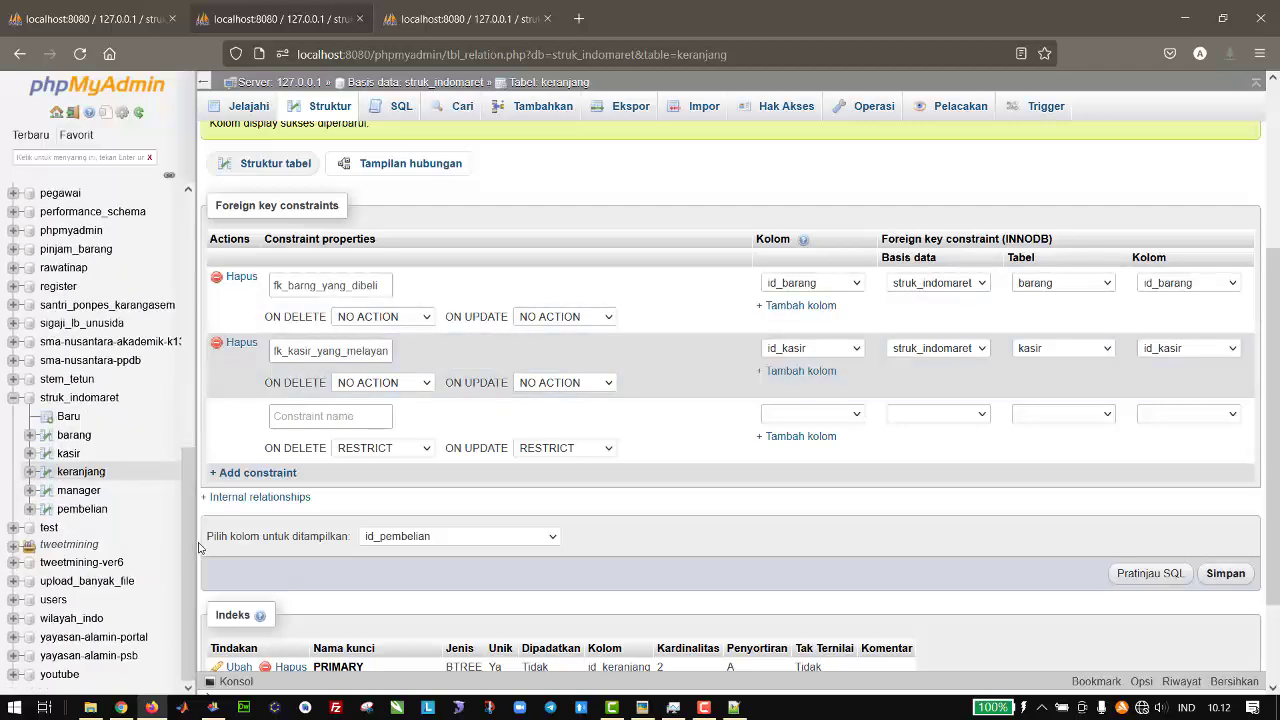
left_click(462, 5)
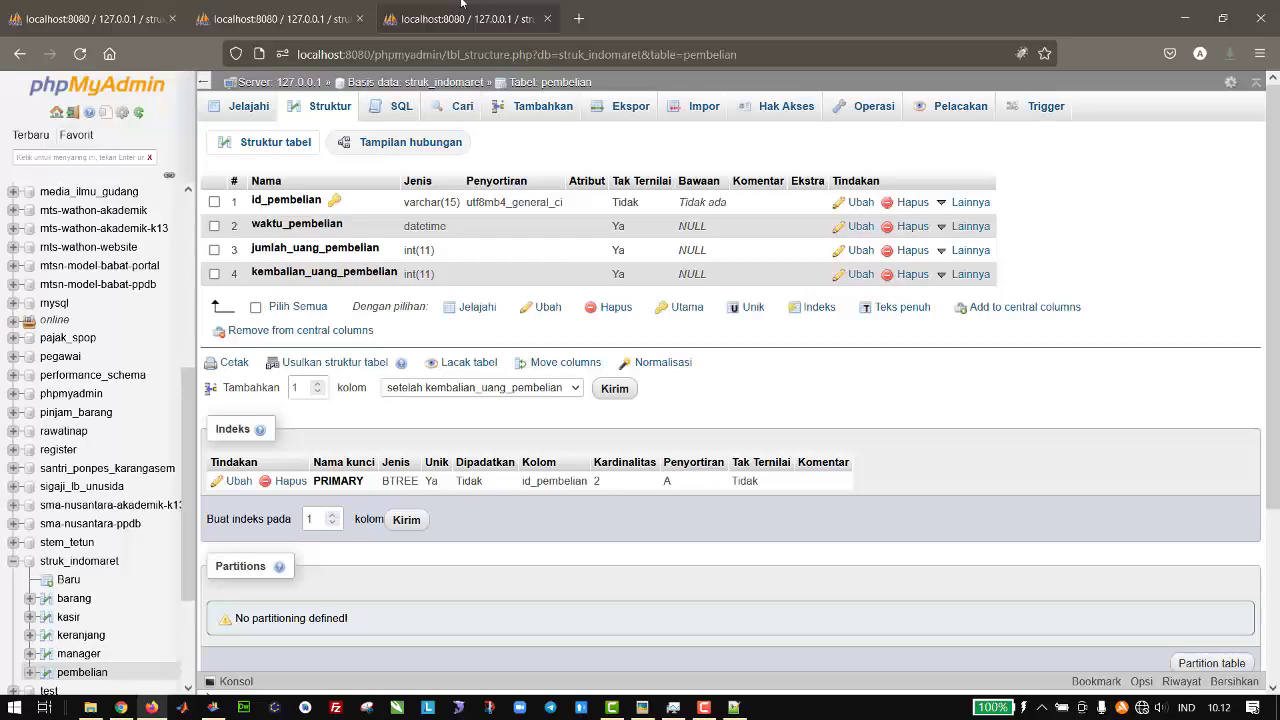
left_click(259, 109)
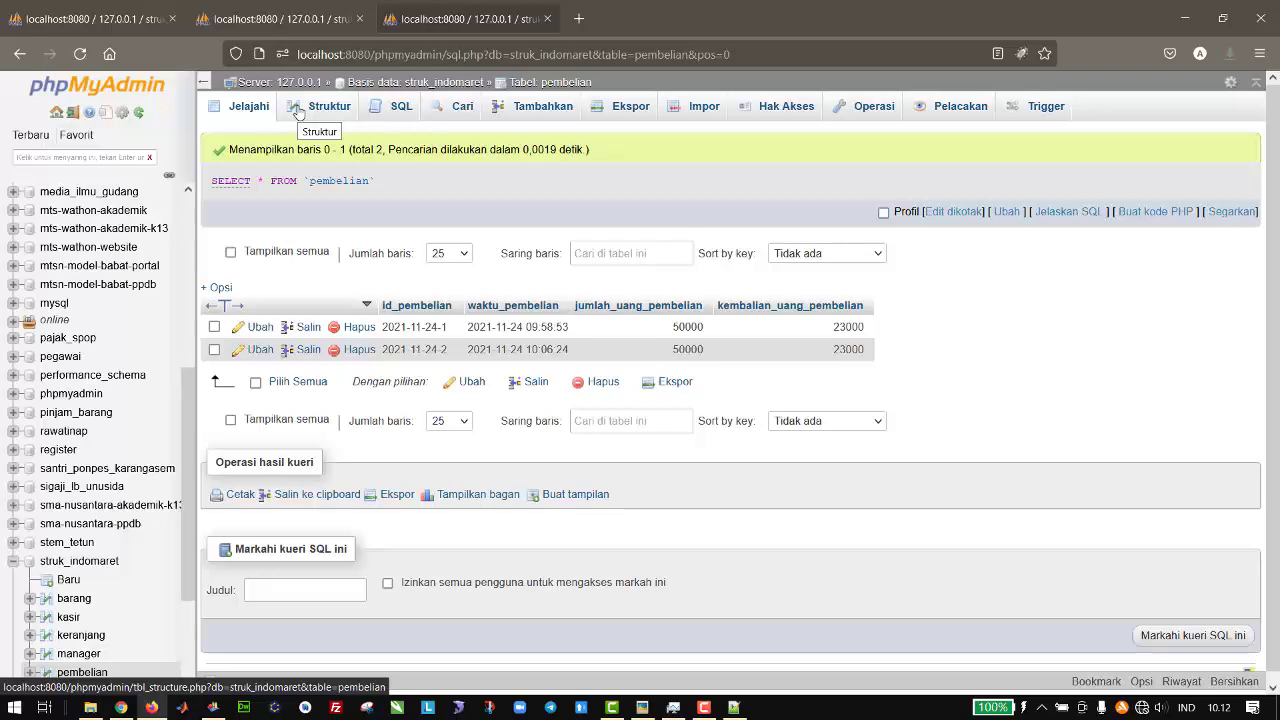
left_click(285, 382)
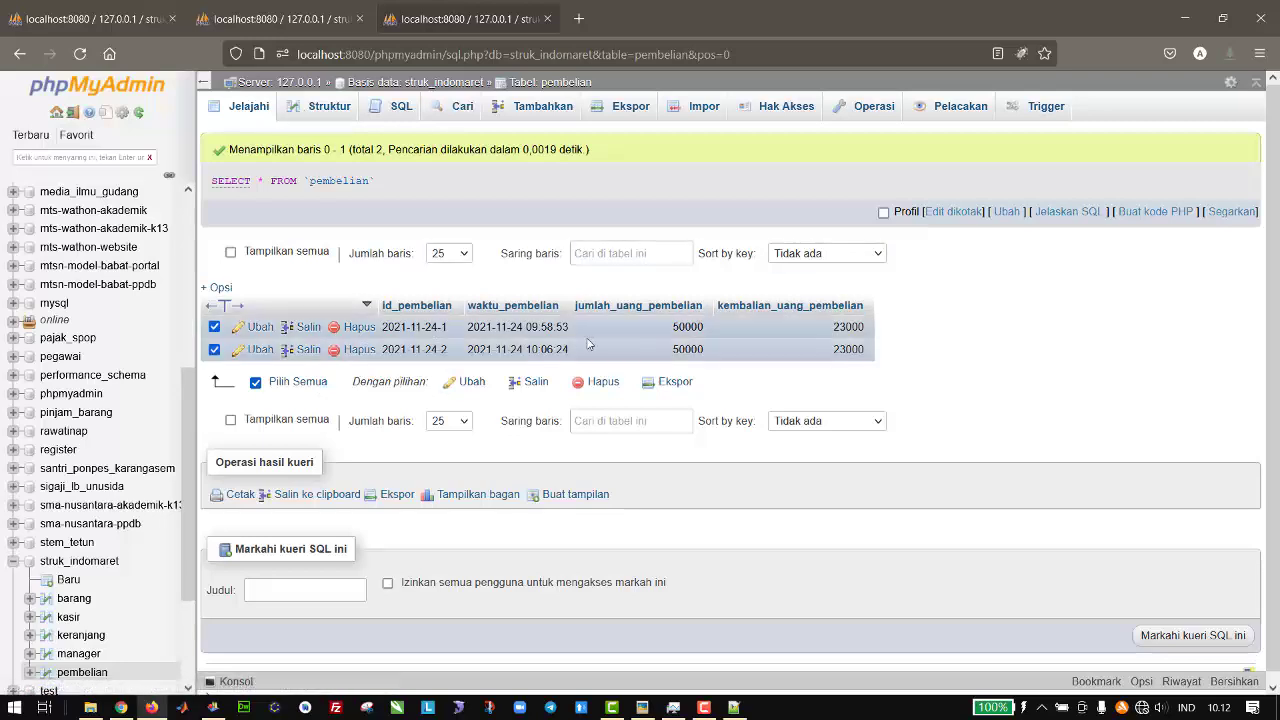
left_click(600, 382)
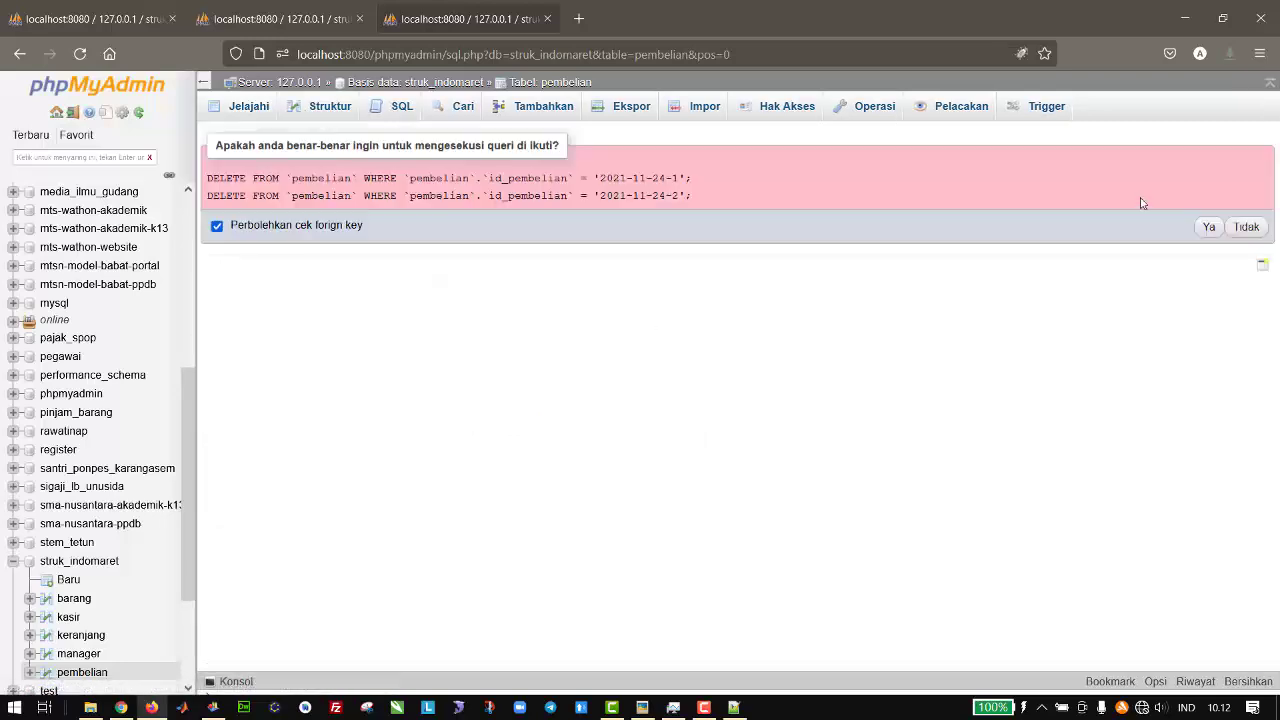
left_click(1208, 228)
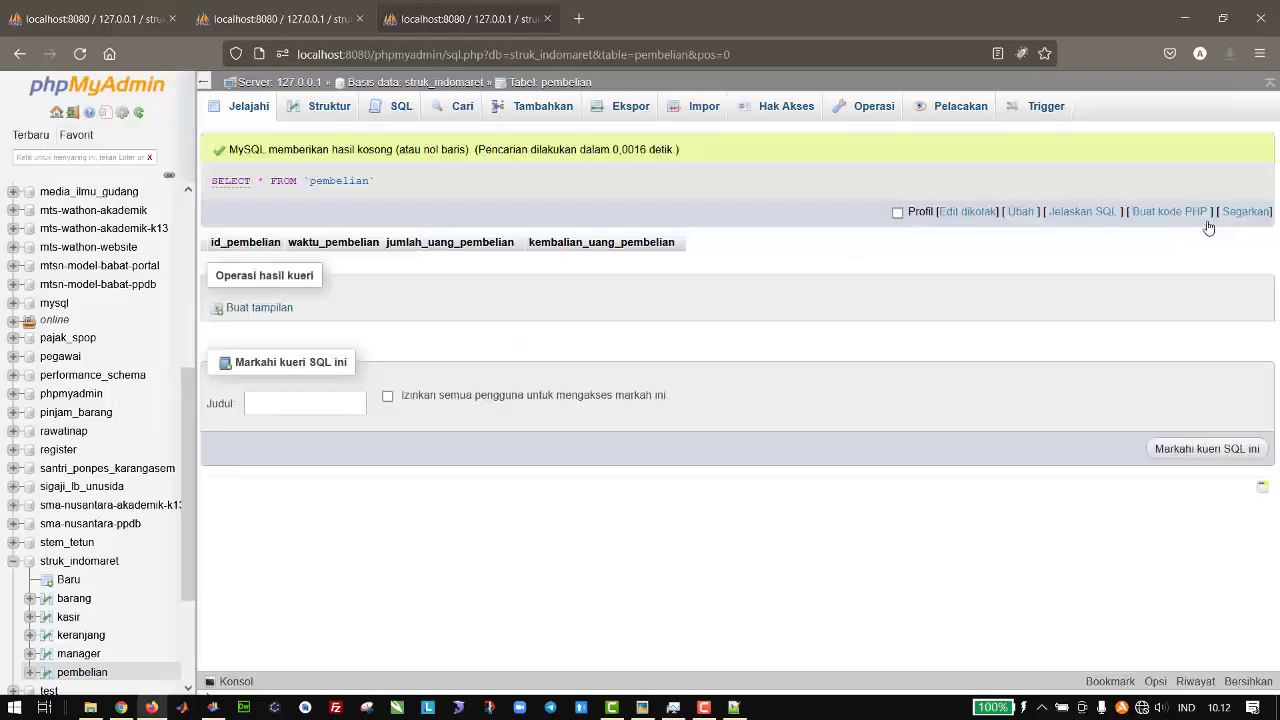
- Try to rerun the console query that adds id_pembelian VARCHAR(15) NOT NULL after id_keranjang in the keranjang table
left_click(289, 22)
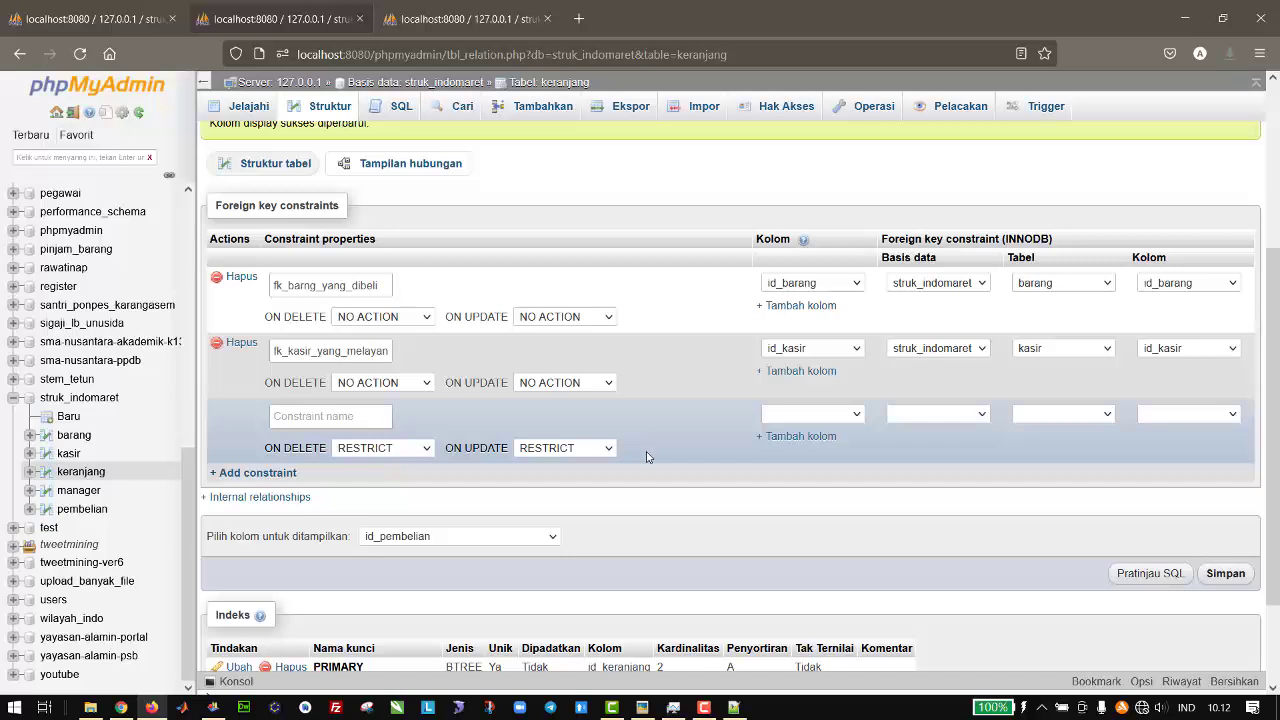
left_click(267, 678)
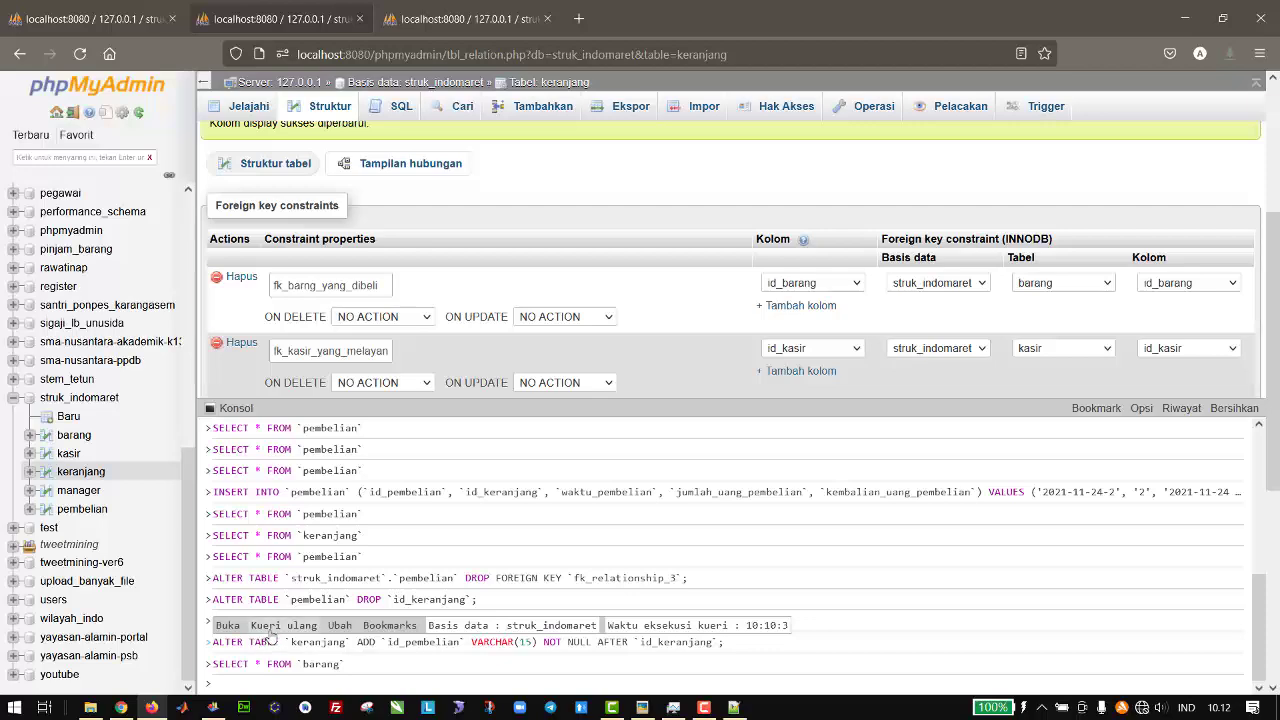
left_click(270, 634)
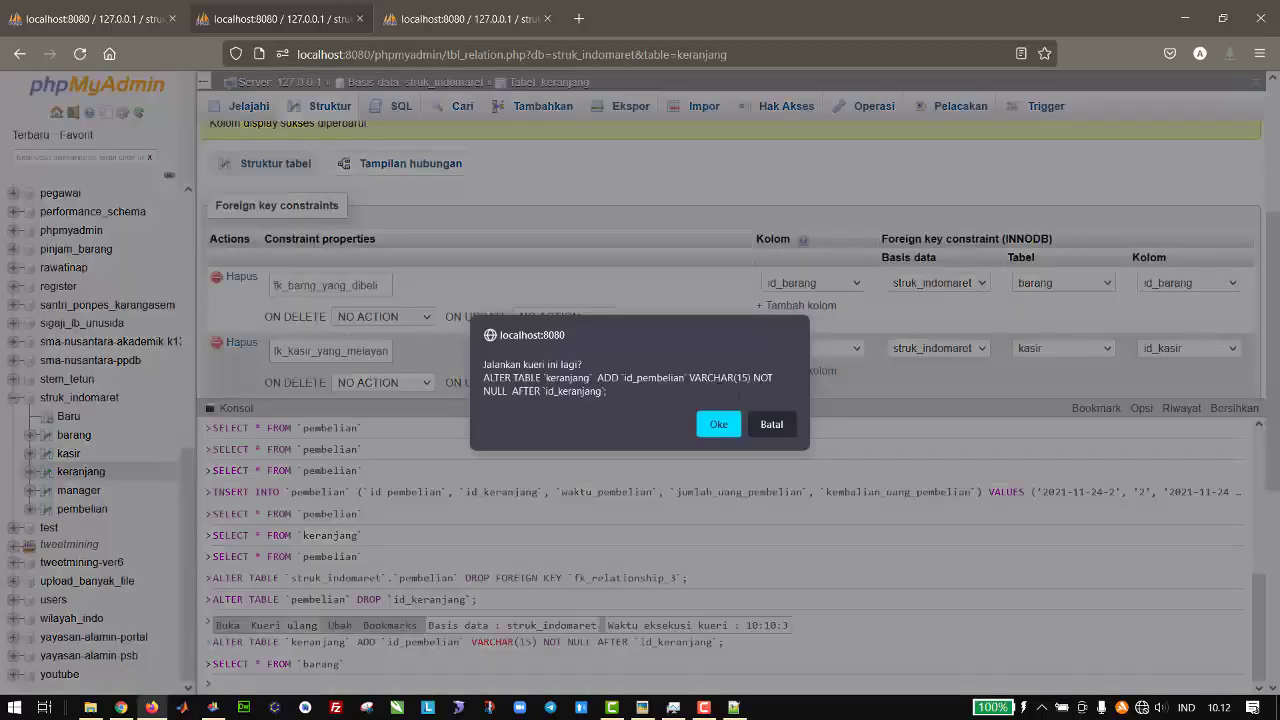
left_click(718, 425)
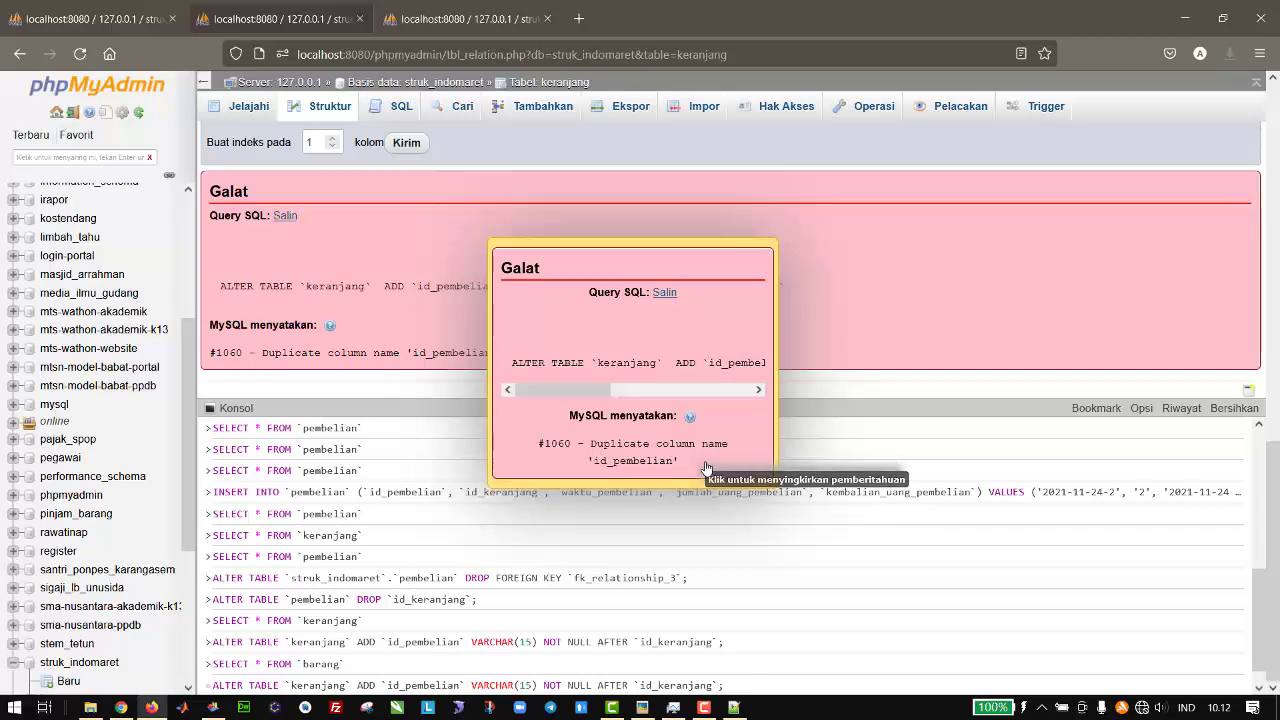
left_click(706, 468)
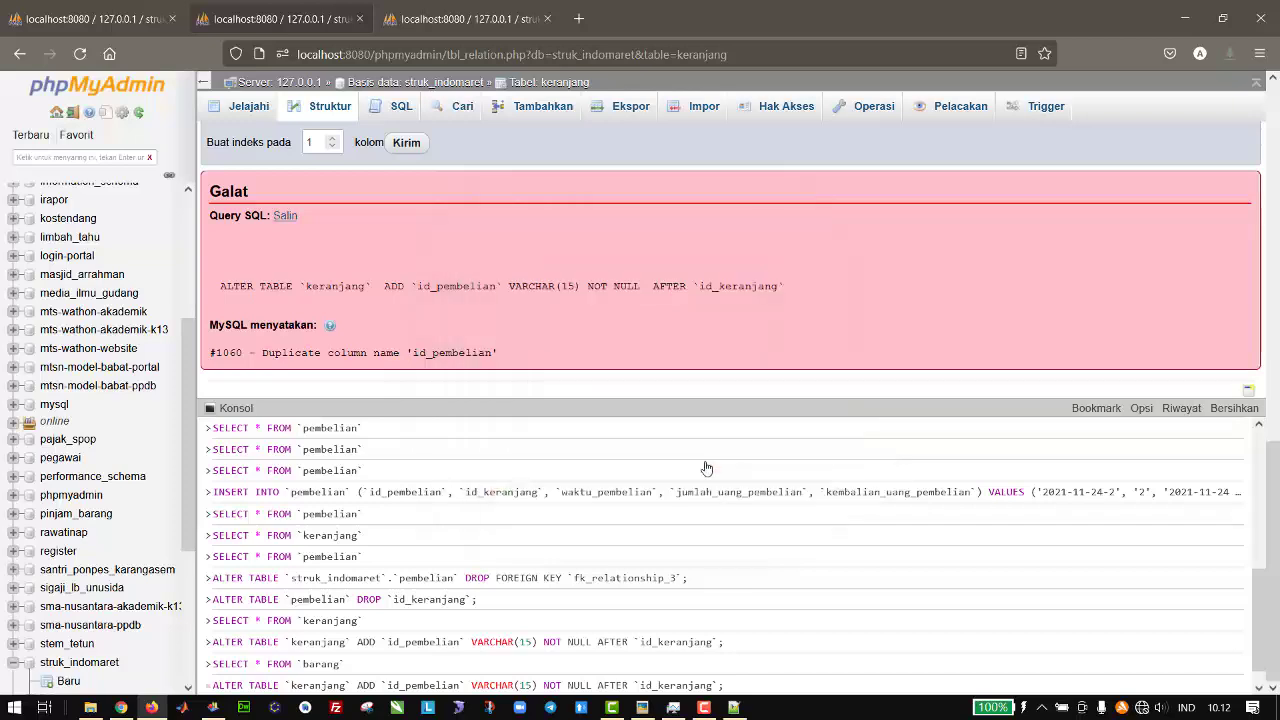
- Reload the keranjang structure, reopen its foreign key constraints, and shrink the SQL console to reveal the whole form
left_click(312, 112)
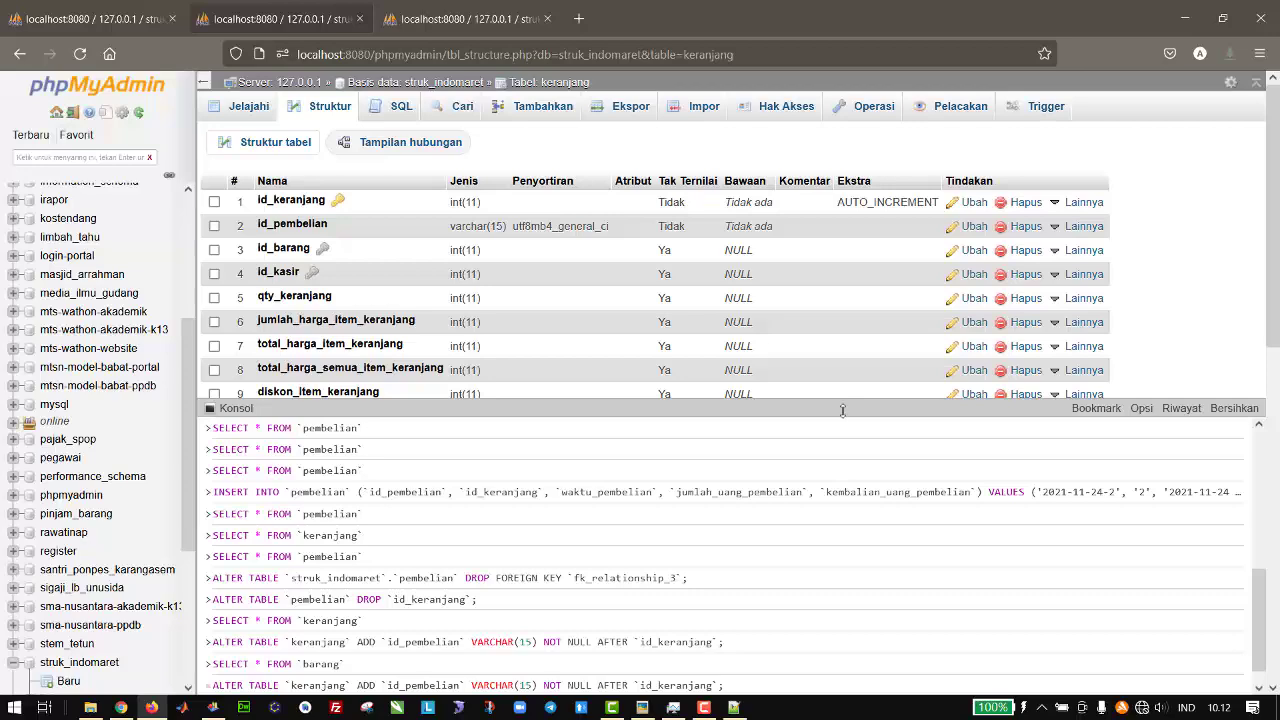
left_click_drag(842, 405, 842, 445)
left_click(451, 145)
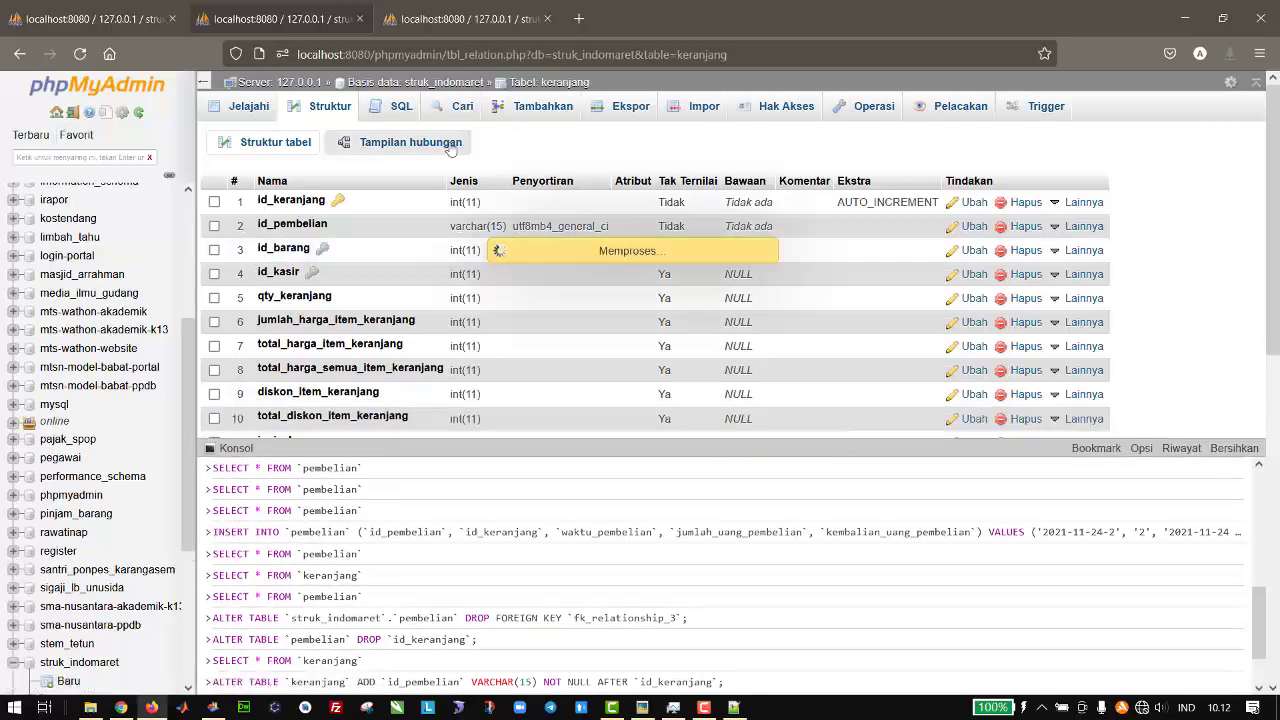
scroll(1277, 244, "down", 2)
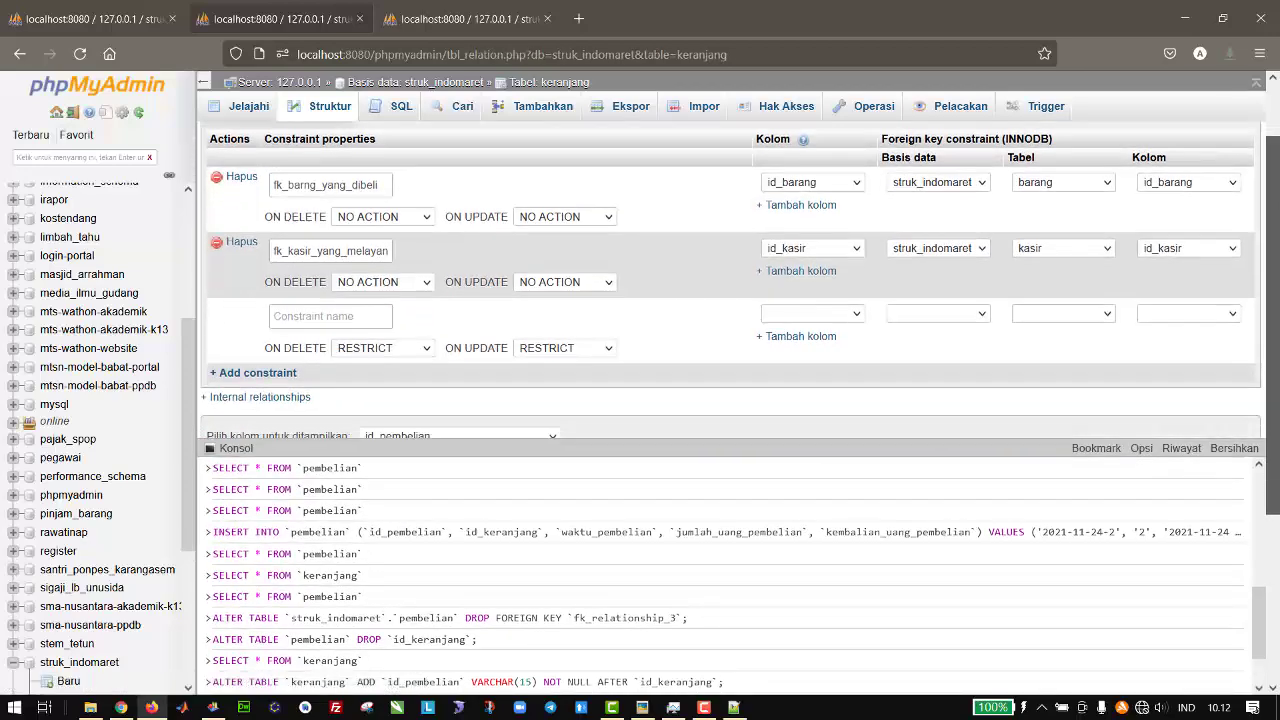
scroll(1277, 244, "down", 1)
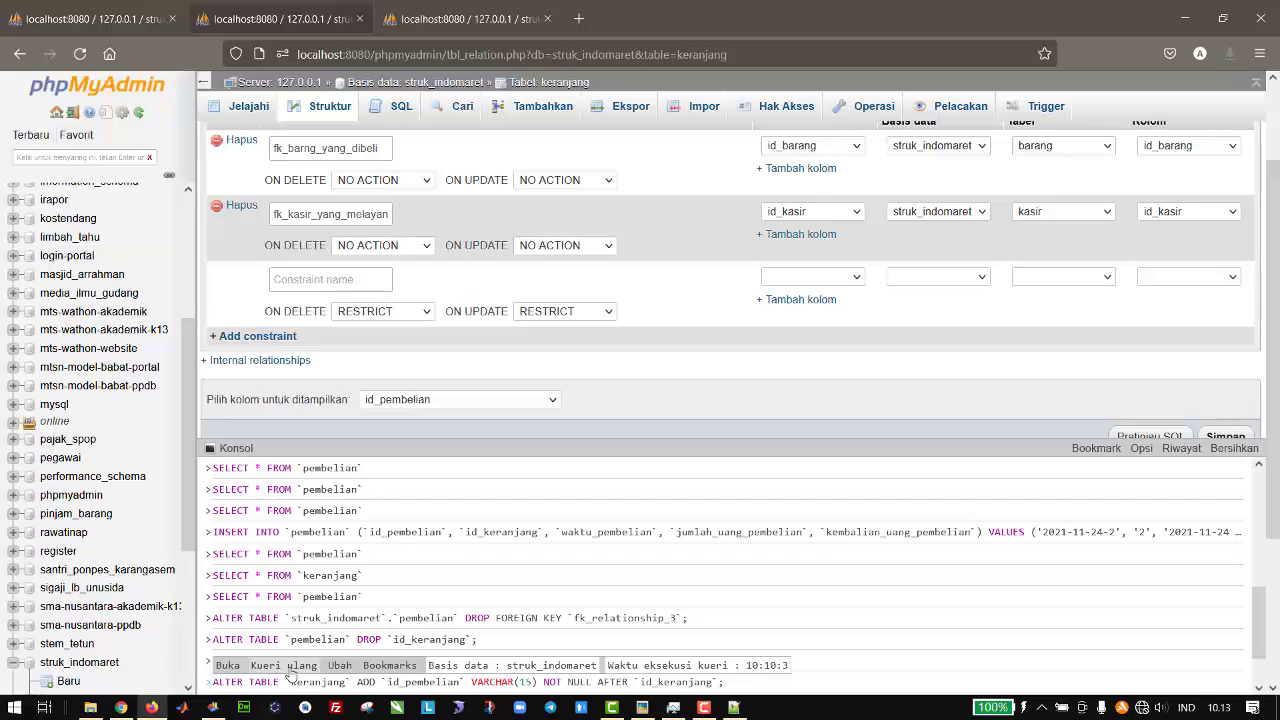
scroll(330, 680, "down", 1)
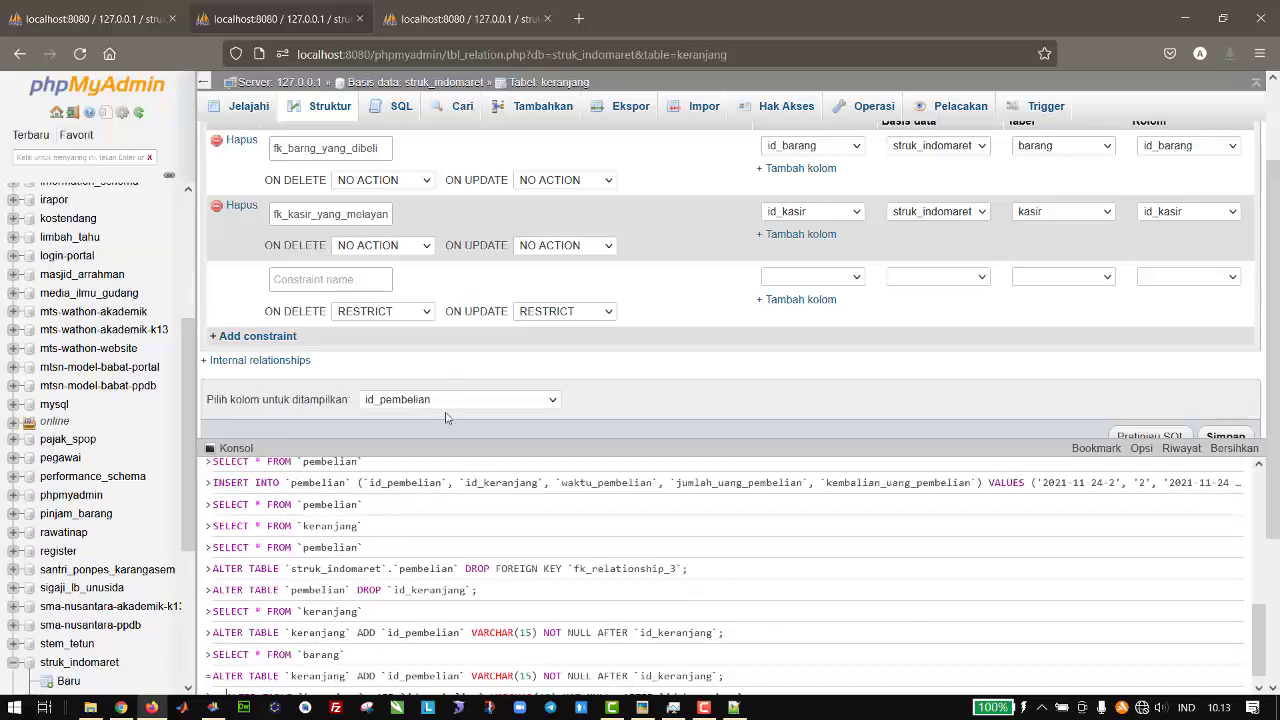
left_click_drag(447, 444, 447, 650)
- Enter the name fk_nota for the empty keranjang constraint and set both ON DELETE and ON UPDATE to CASCADE
left_click(332, 279)
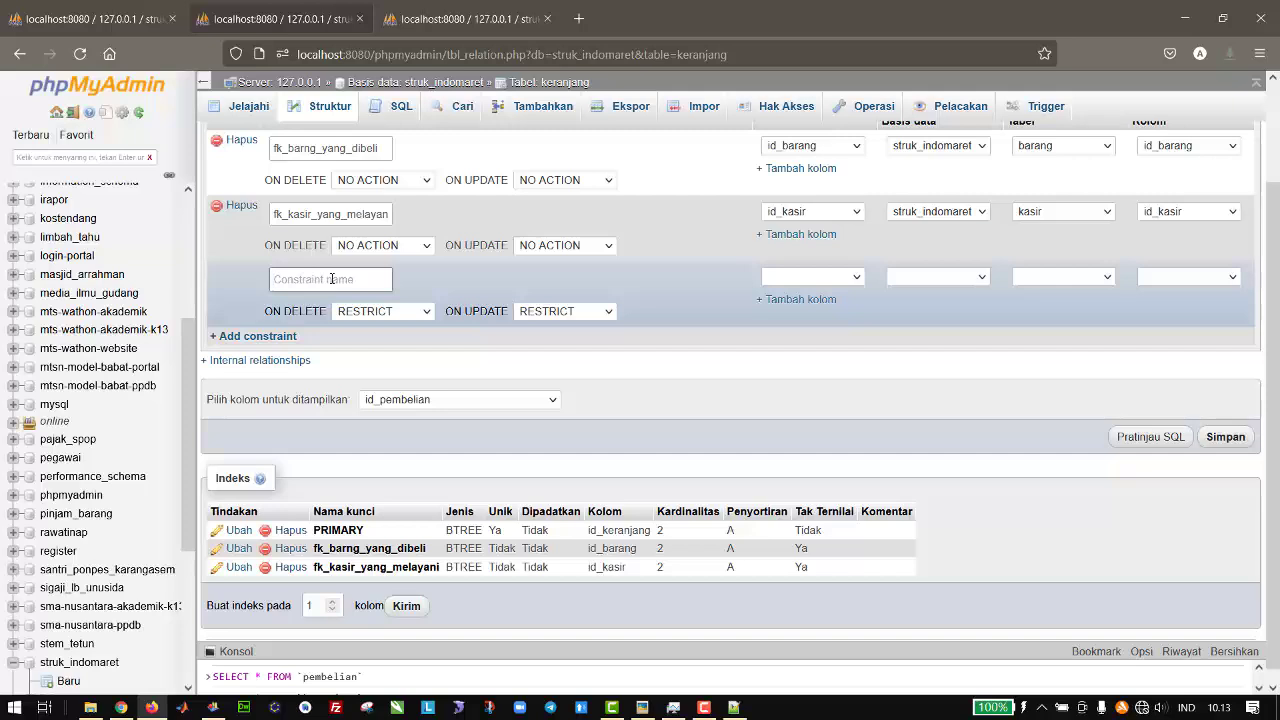
left_click(332, 279)
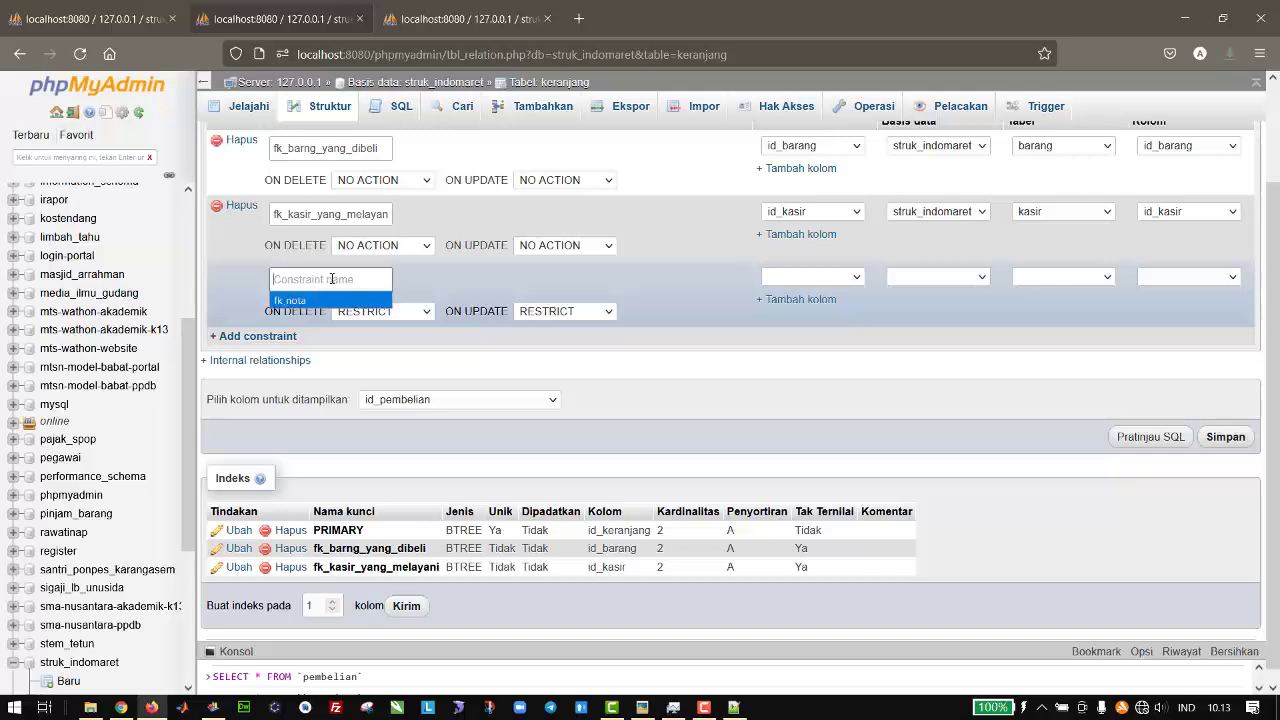
left_click(320, 300)
left_click(407, 314)
left_click(400, 332)
left_click(563, 312)
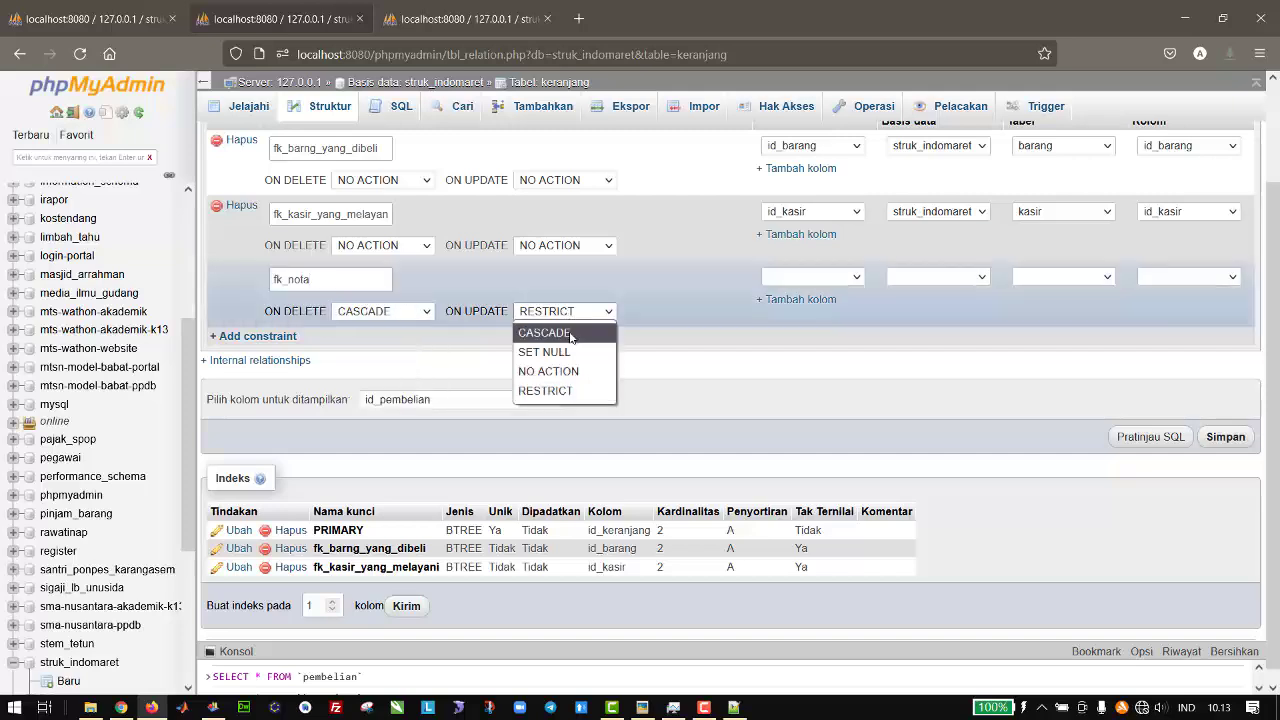
left_click(570, 333)
- Assign keranjang's id_pembelian column to the fk_nota constraint and choose struk_indomaret as the referenced database
left_click(808, 280)
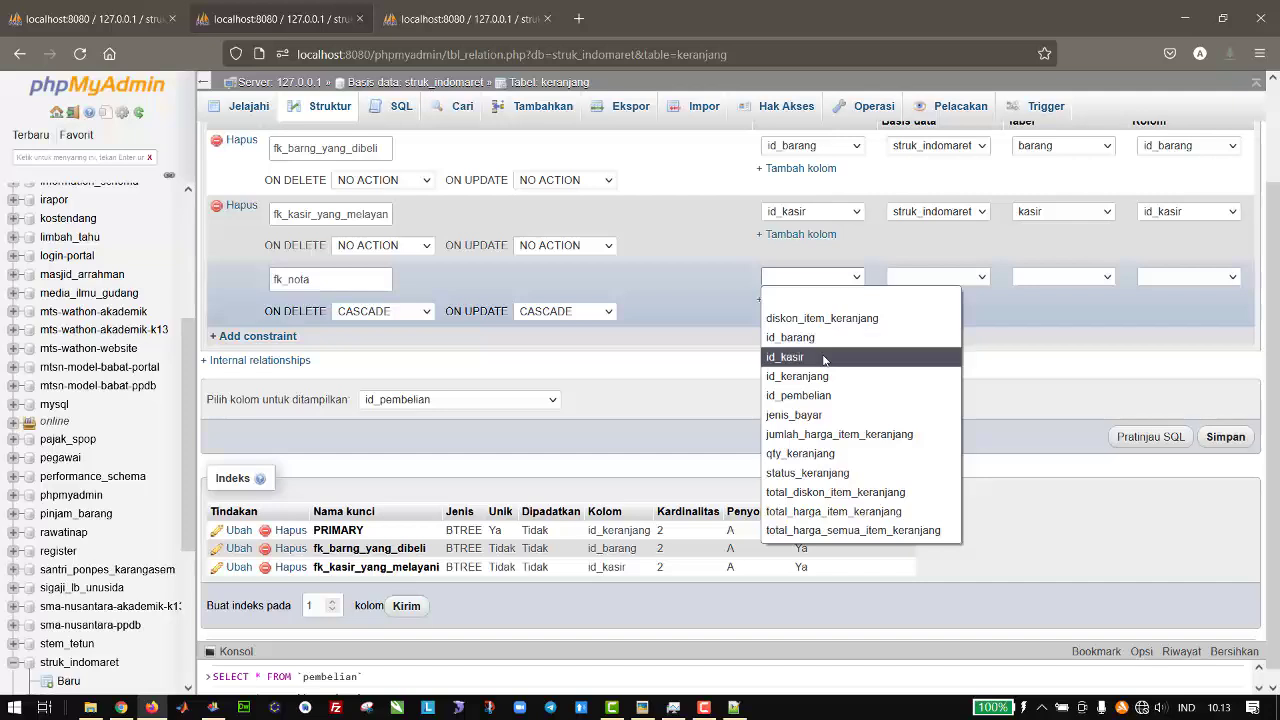
left_click(822, 397)
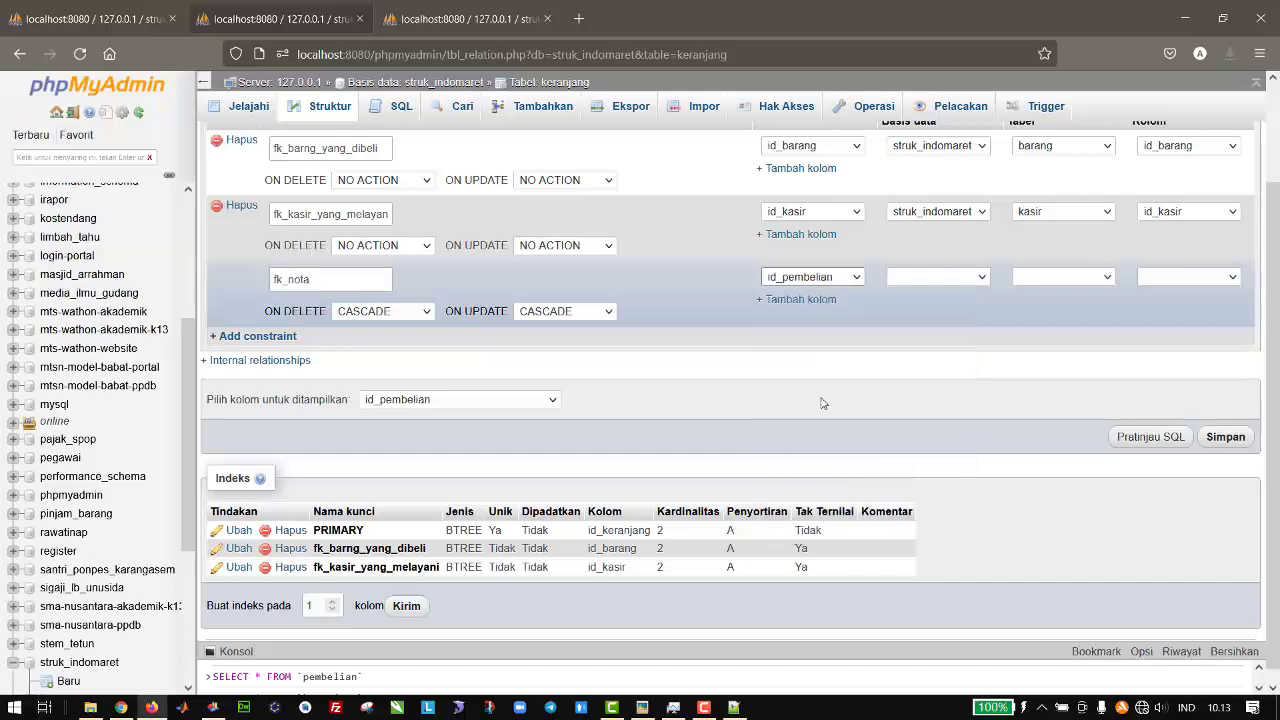
left_click(955, 277)
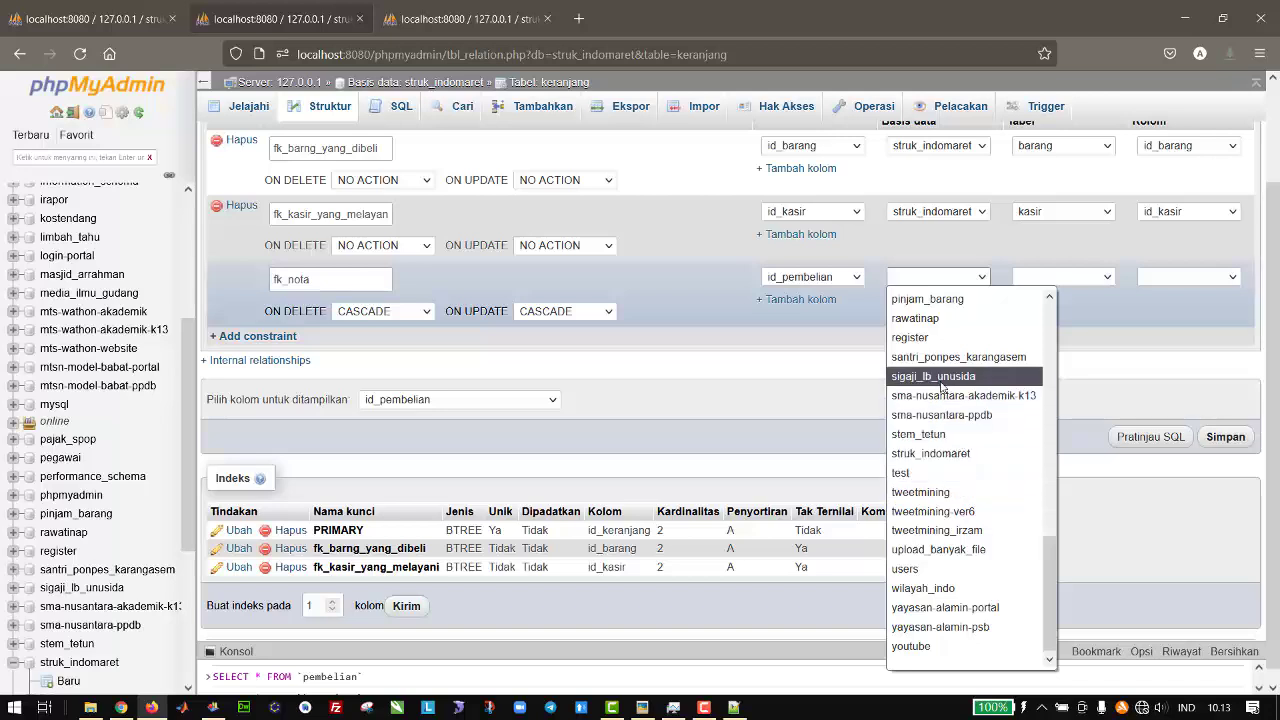
left_click(927, 455)
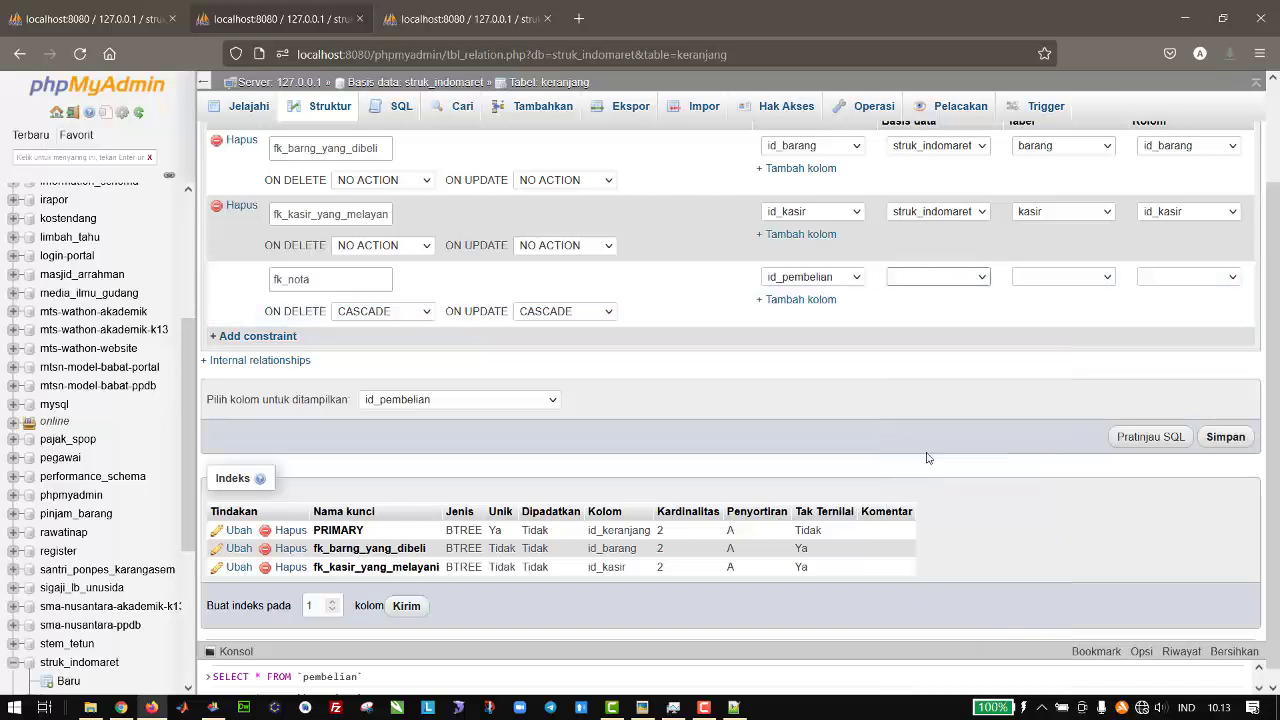
- Try to save the fk_nota constraint with pembelian as its referenced table and id_pembelian as the referenced column
left_click(1040, 280)
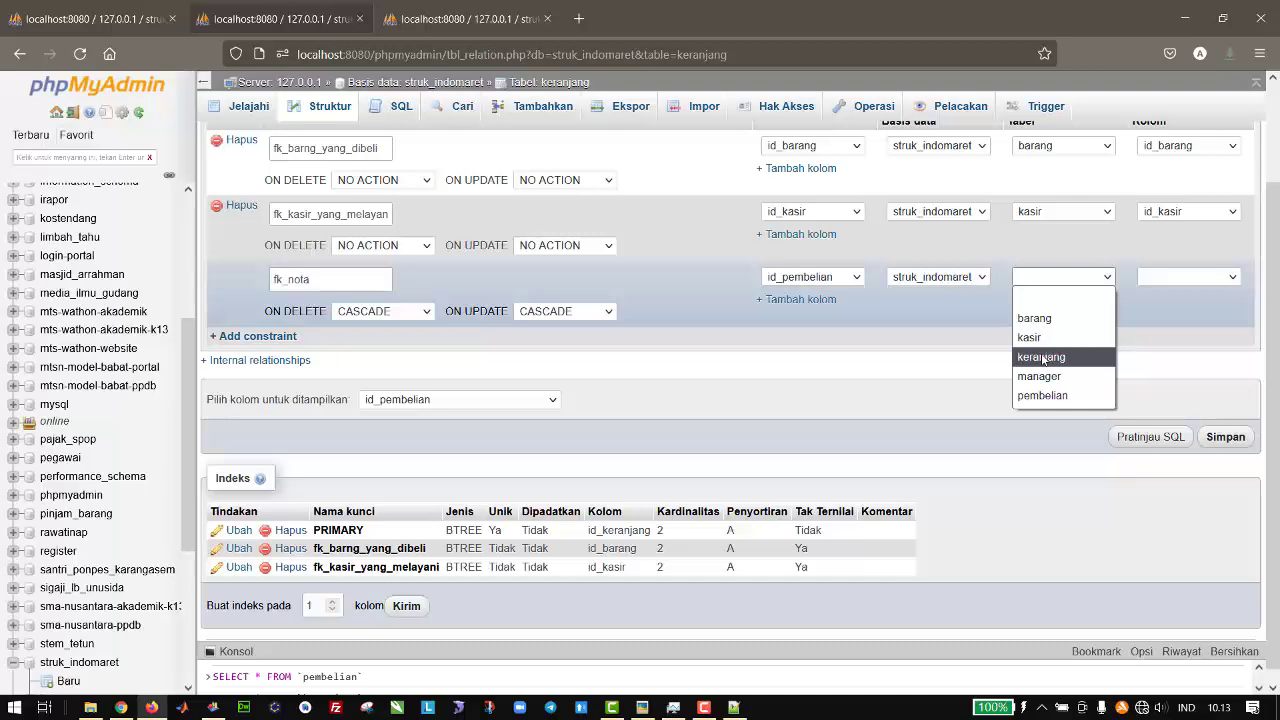
left_click(1042, 395)
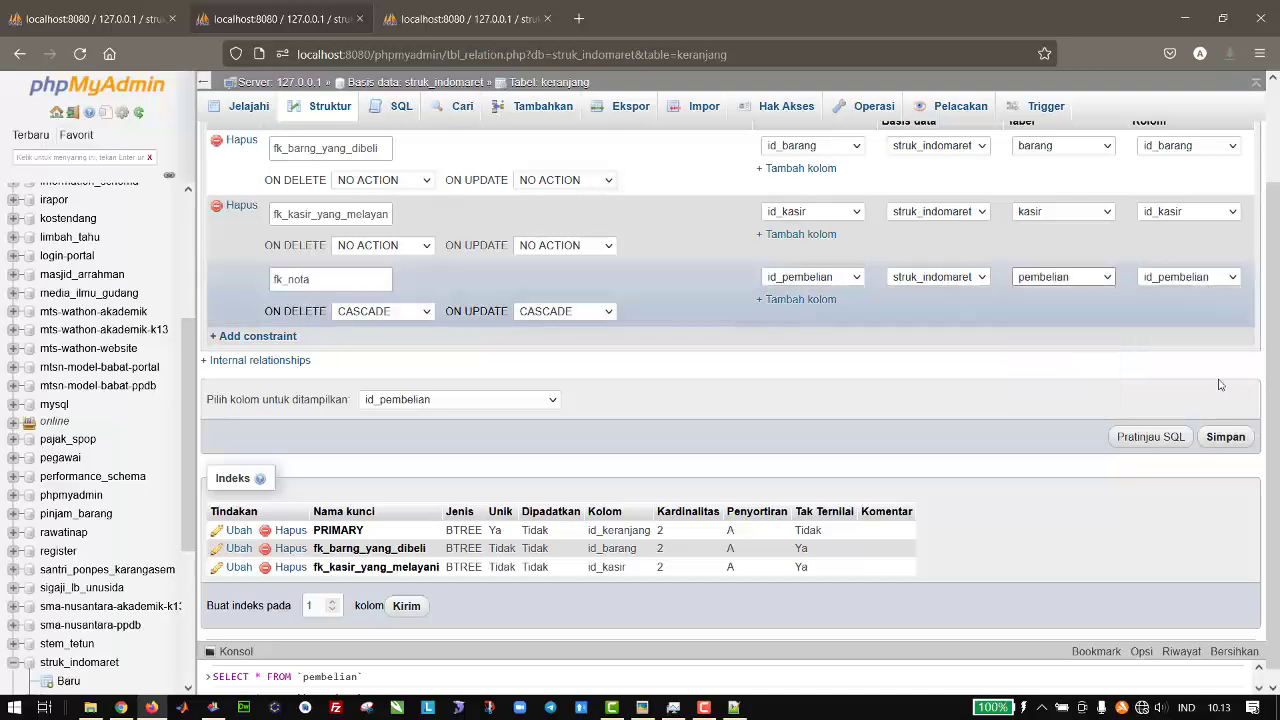
left_click(1226, 438)
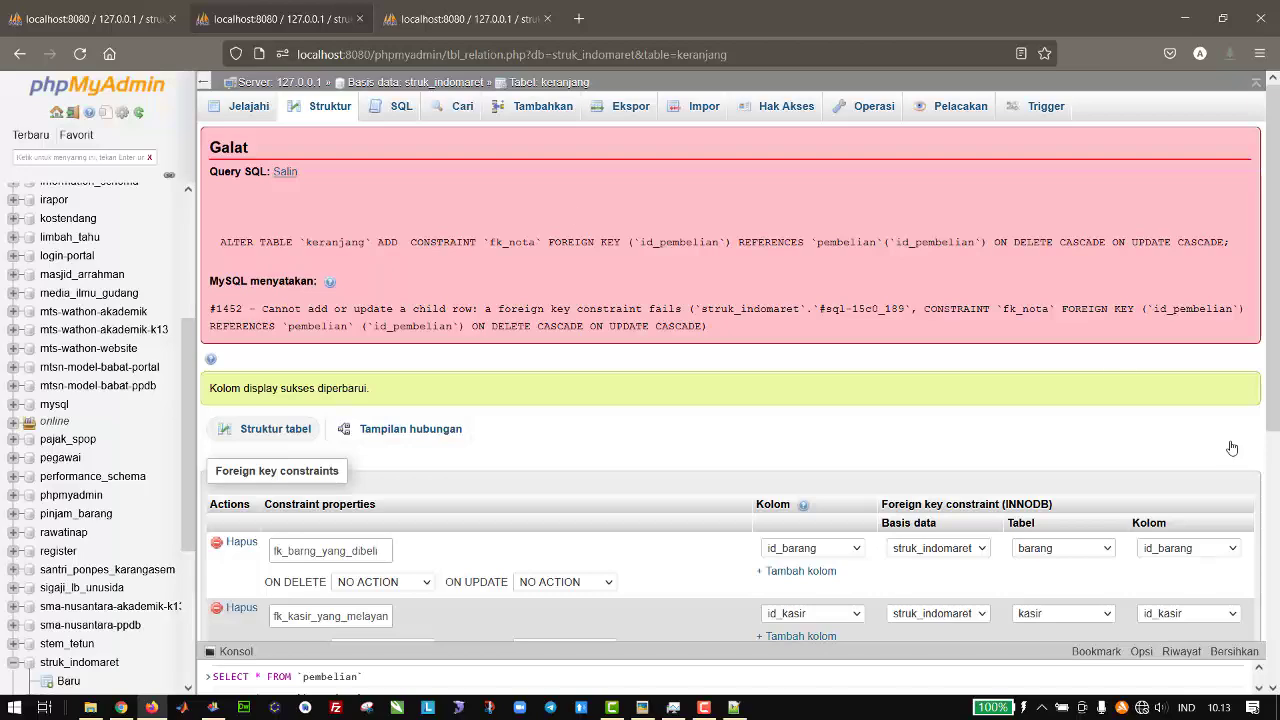
- Check the keranjang table's rows and column structure, and delete all of its rows
left_click(252, 112)
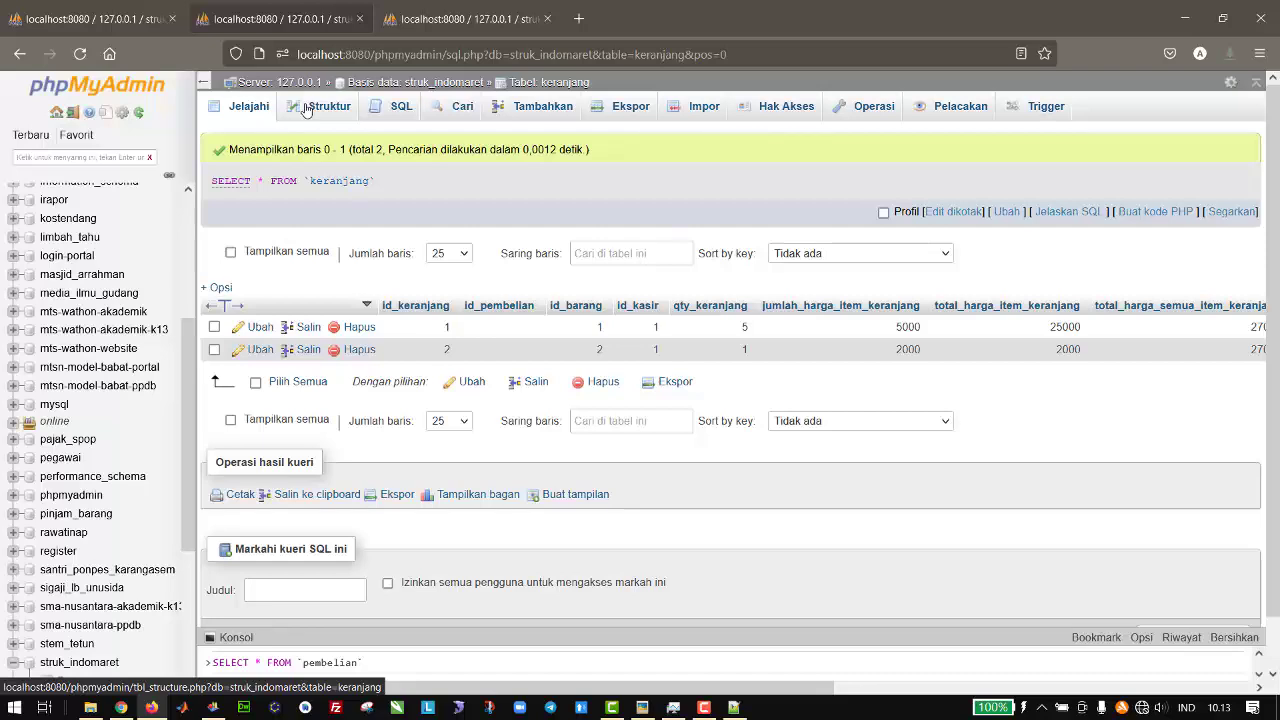
left_click(307, 109)
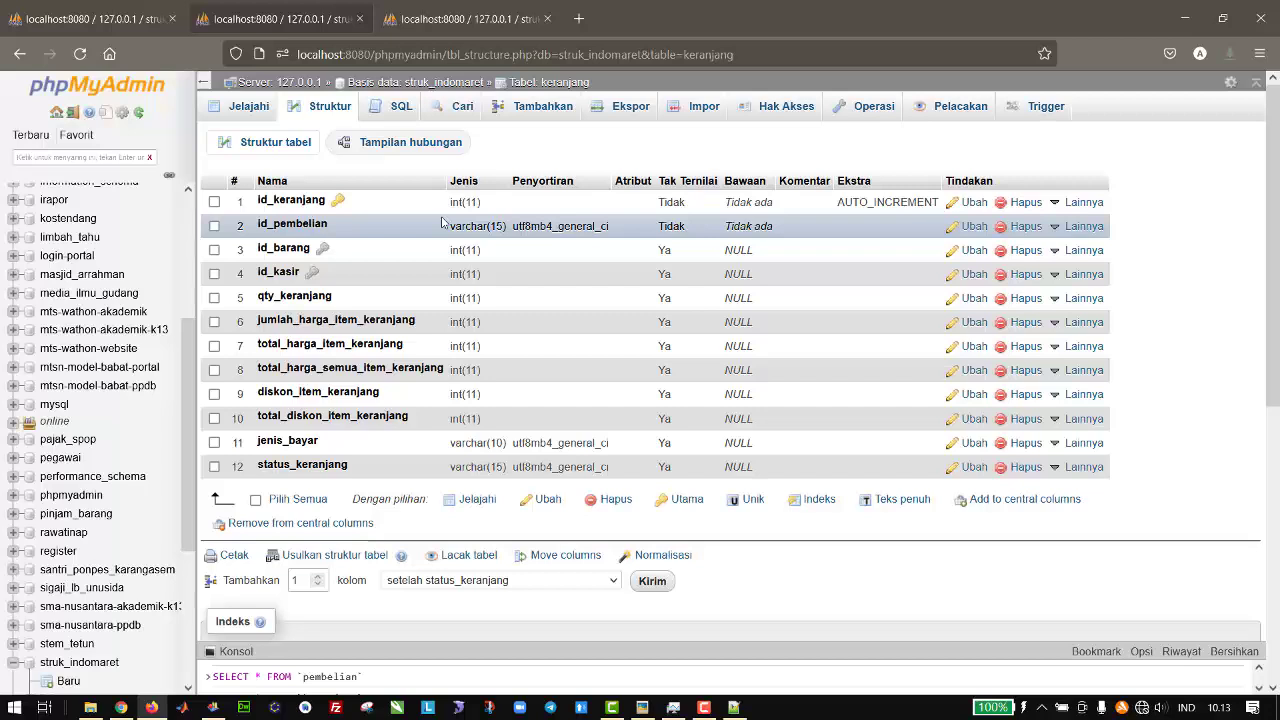
left_click(250, 108)
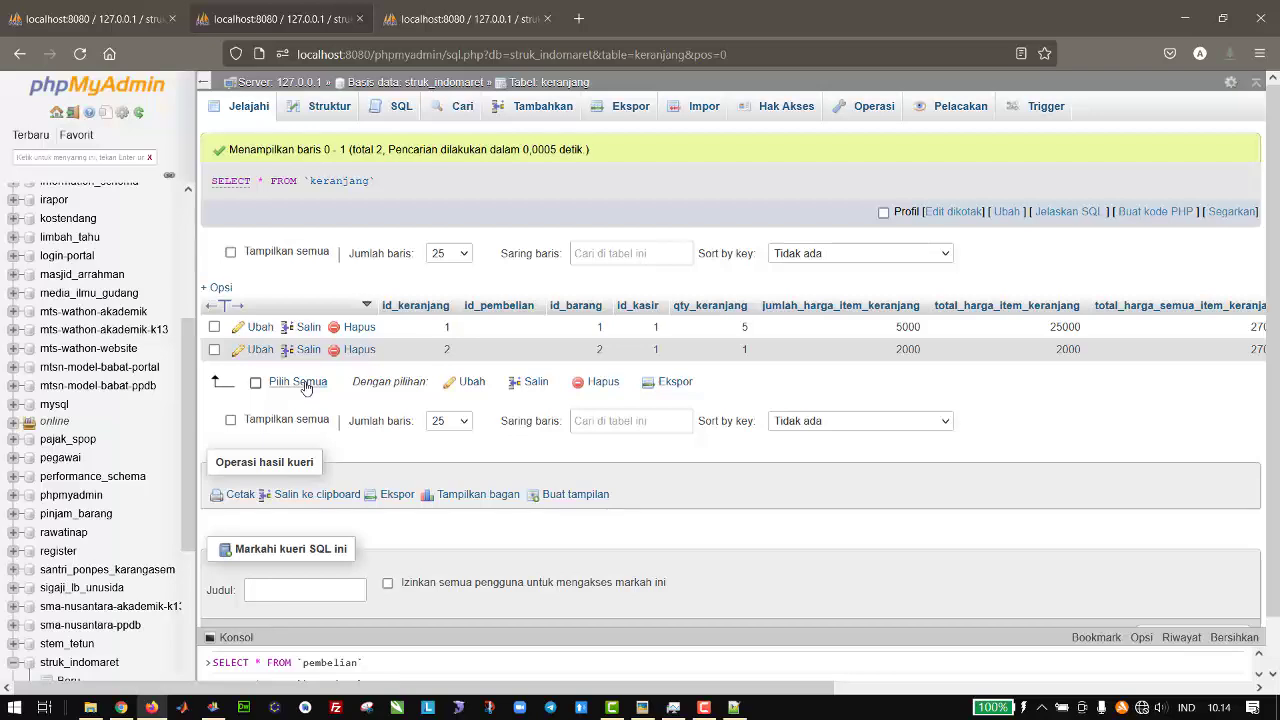
left_click(290, 381)
left_click(598, 386)
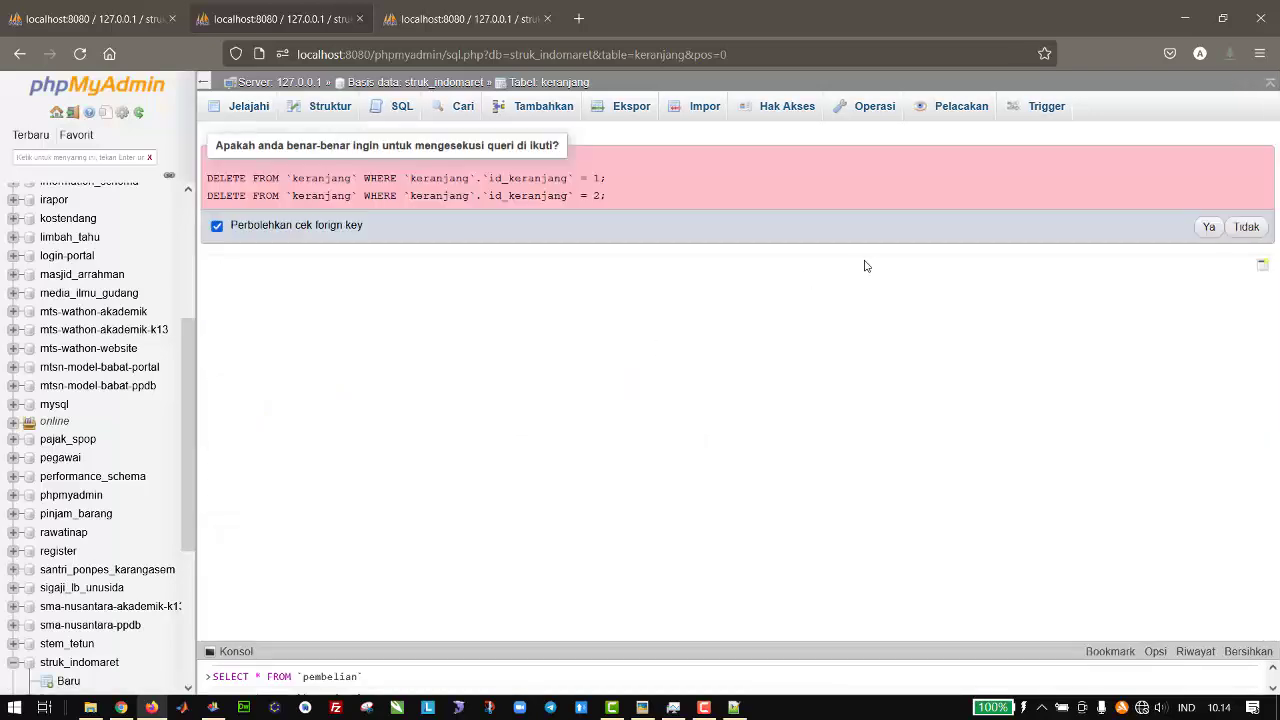
left_click(1209, 227)
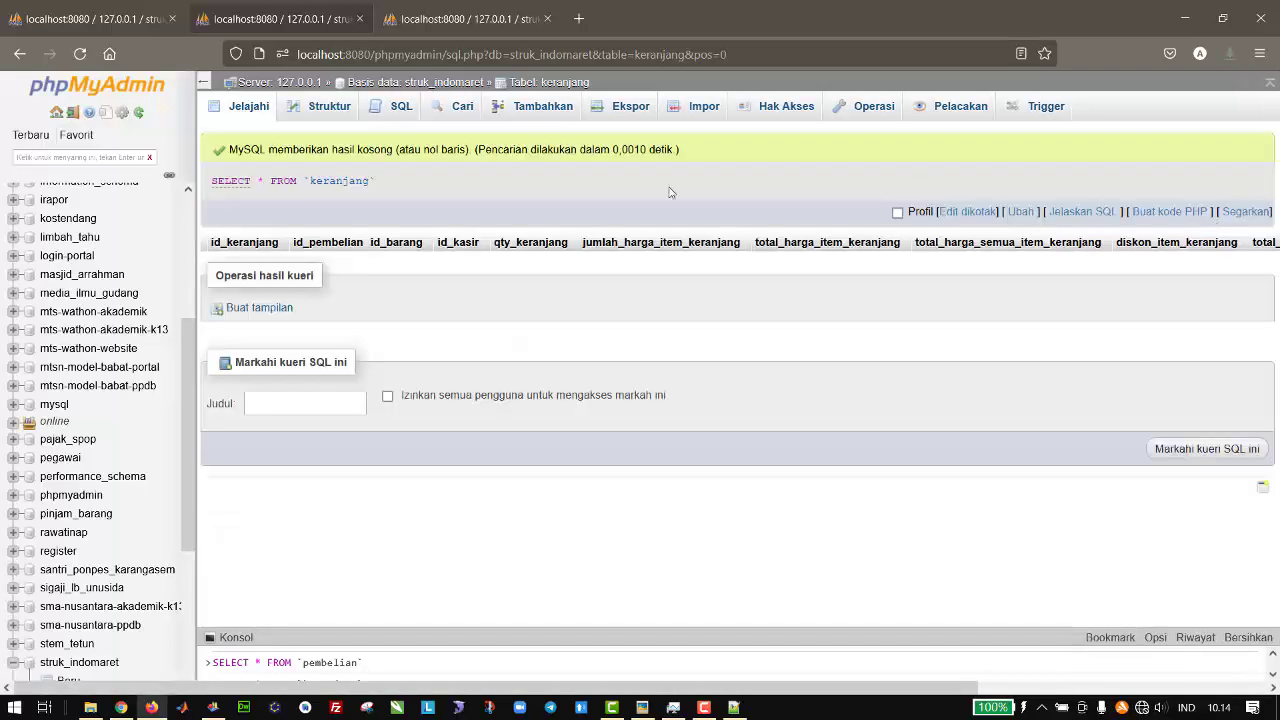
- In the keranjang relation view, name a new foreign key constraint fk_nota with CASCADE on delete and on update
left_click(325, 107)
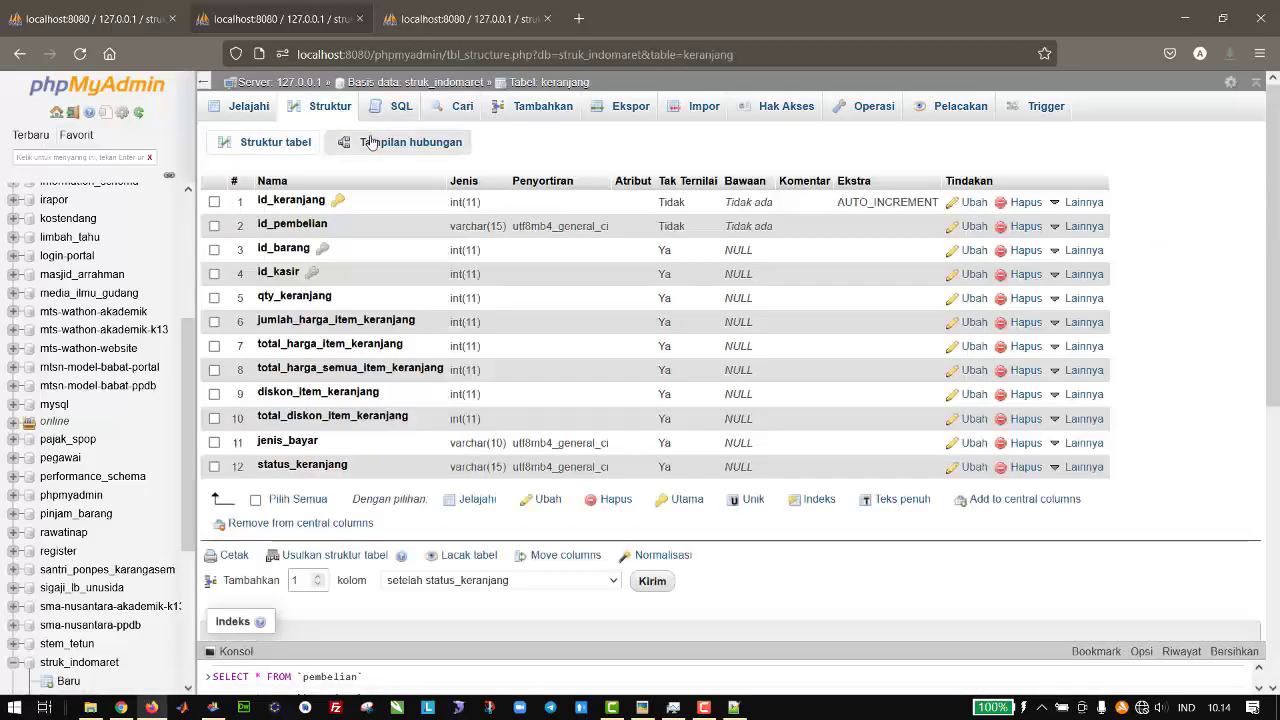
left_click(372, 143)
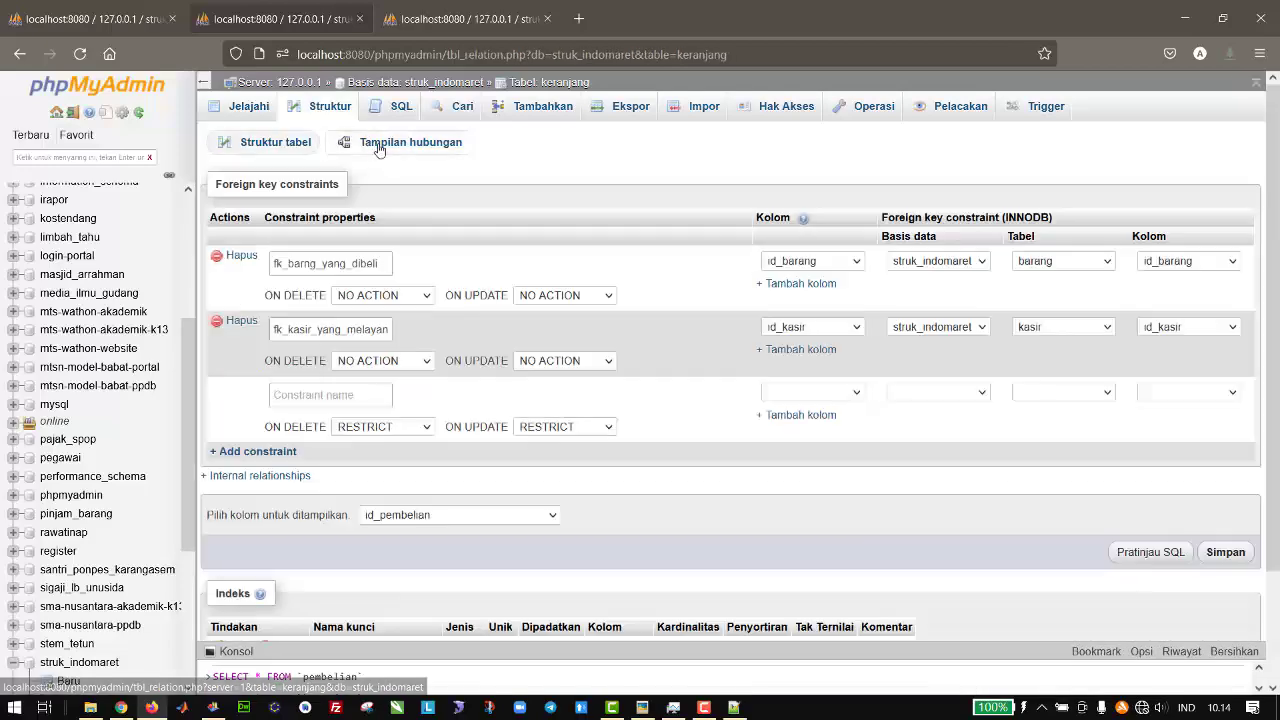
left_click(348, 395)
type("fk_nota")
left_click(412, 427)
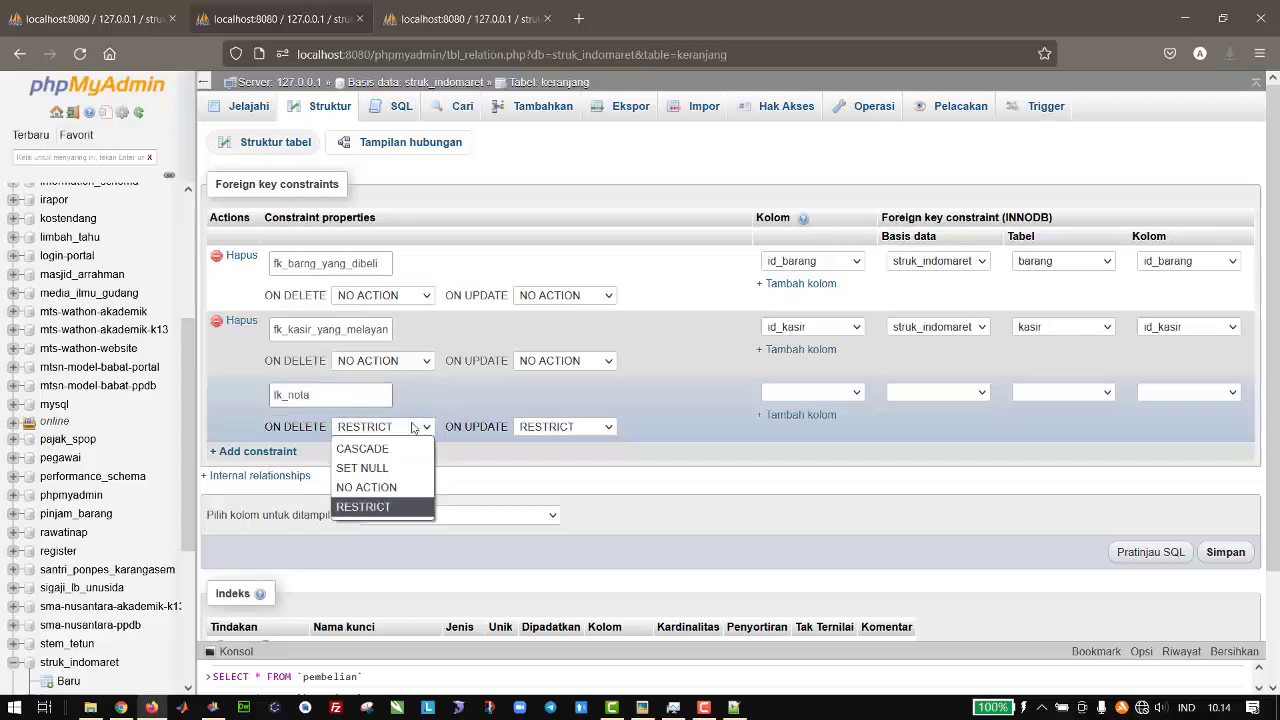
left_click(390, 449)
left_click(540, 427)
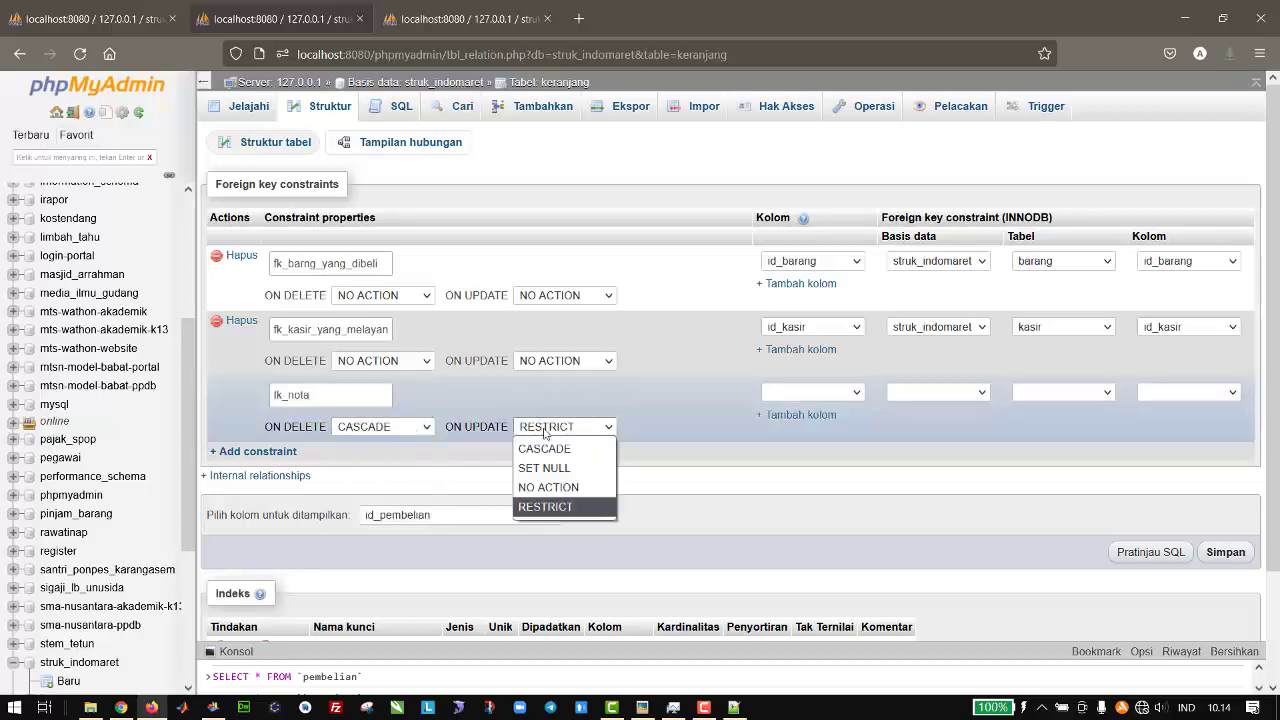
left_click(546, 450)
- Link fk_nota's column id_pembelian to id_pembelian in the pembelian table of struk_indomaret and save the constraint
left_click(813, 393)
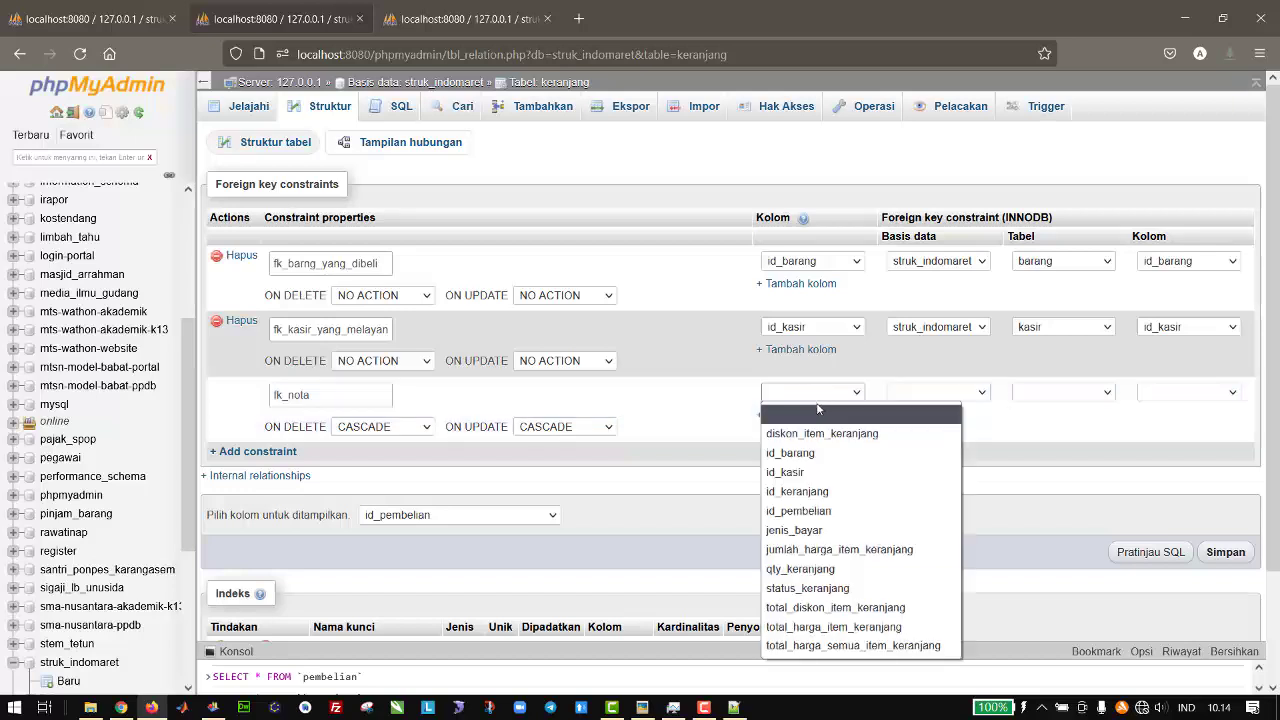
left_click(815, 511)
left_click(980, 390)
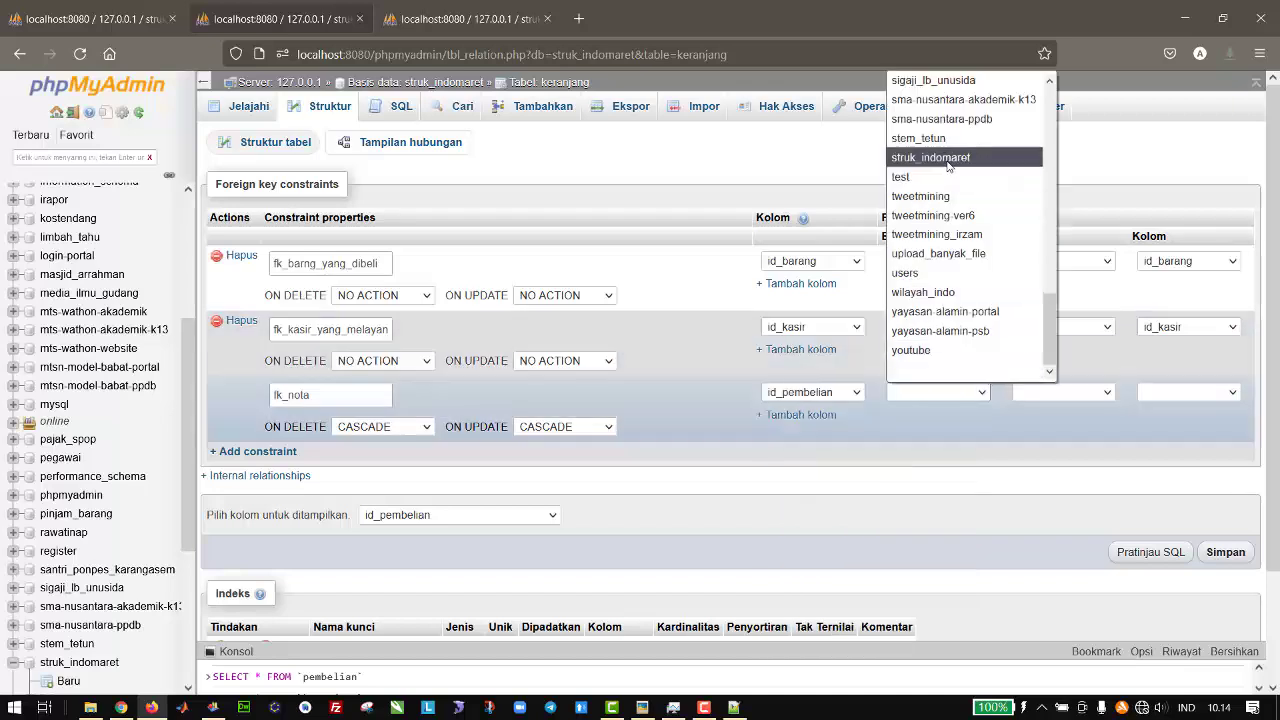
left_click(1036, 157)
left_click(1068, 392)
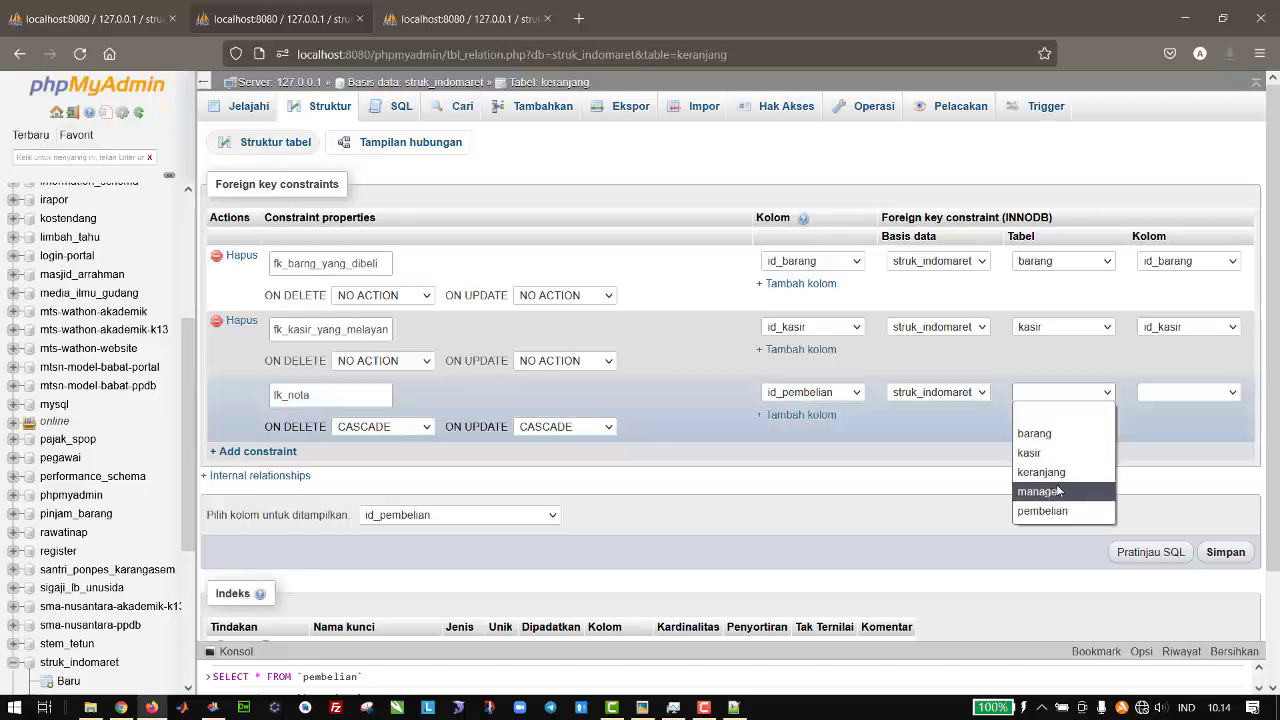
left_click(1043, 511)
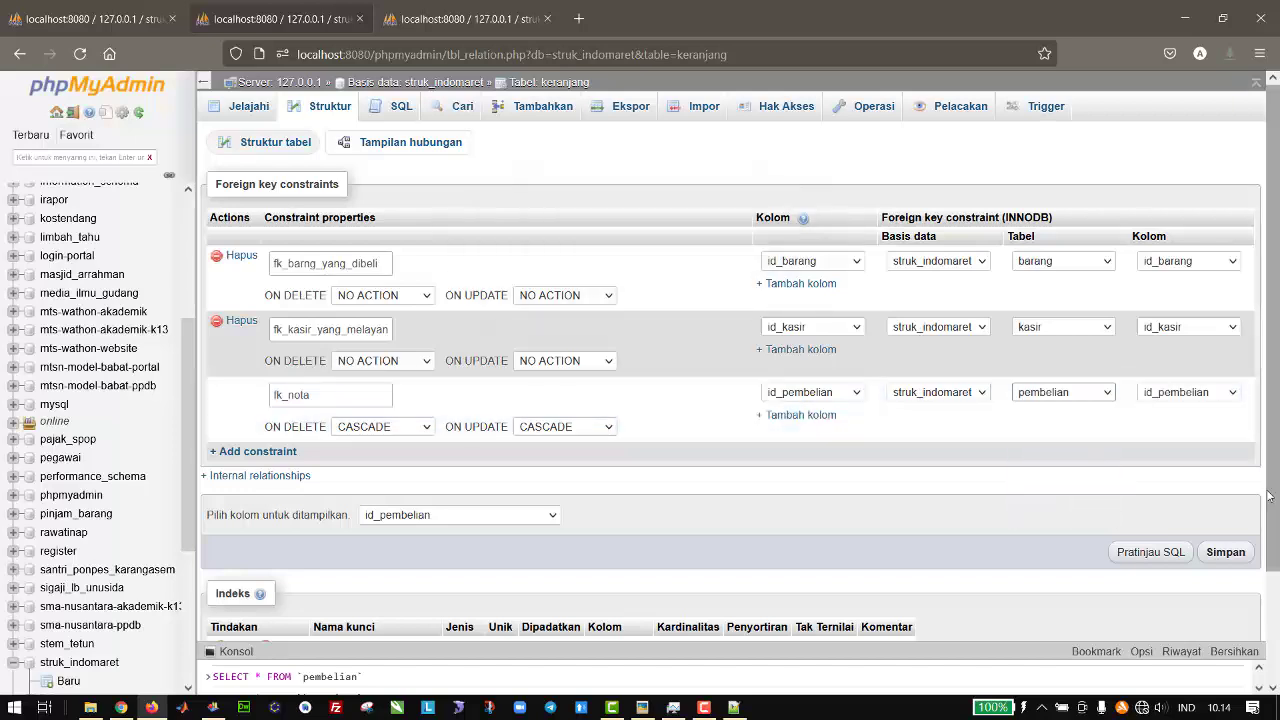
left_click(1225, 552)
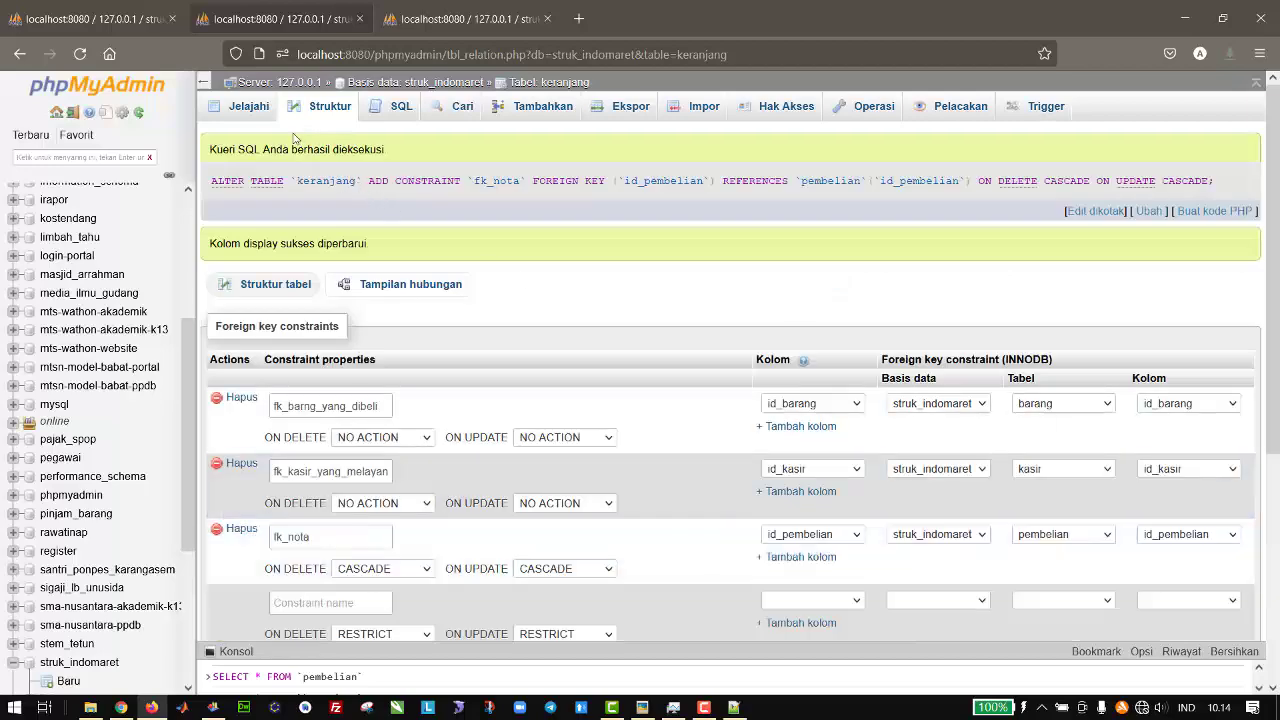
- Browse the keranjang table and open its form for a new row at the id_pembelian value
left_click(265, 123)
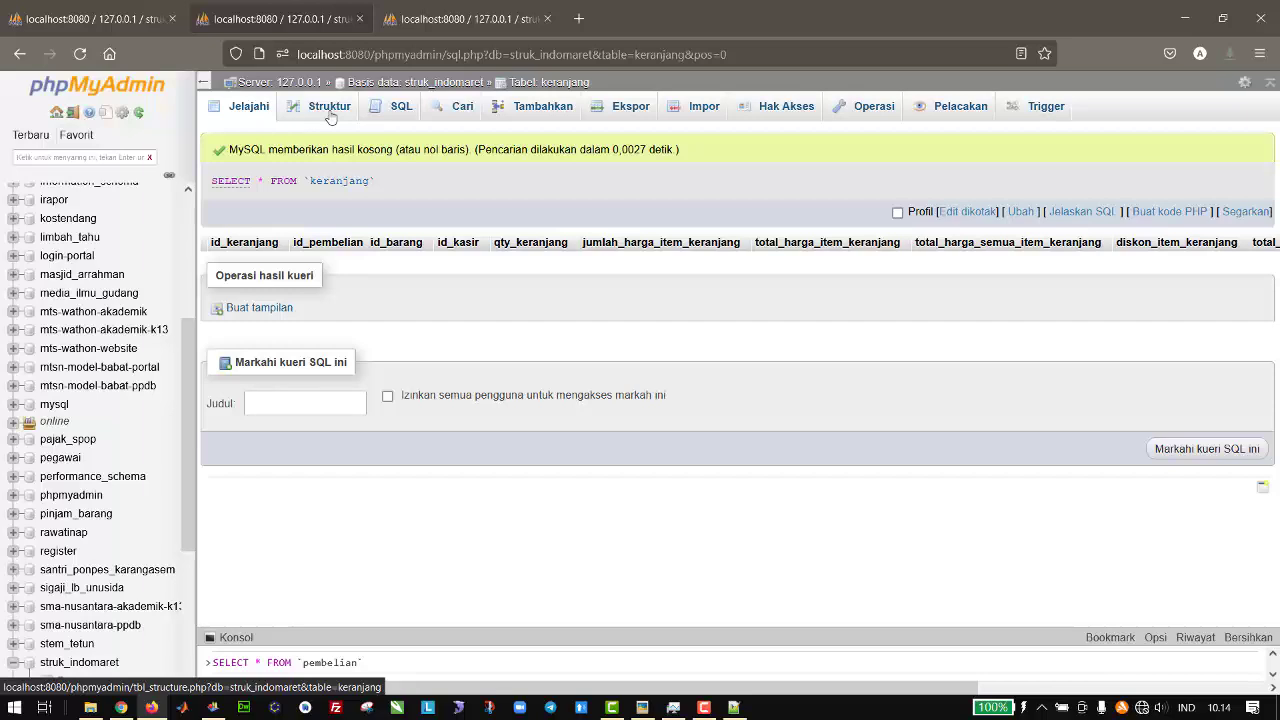
left_click(548, 107)
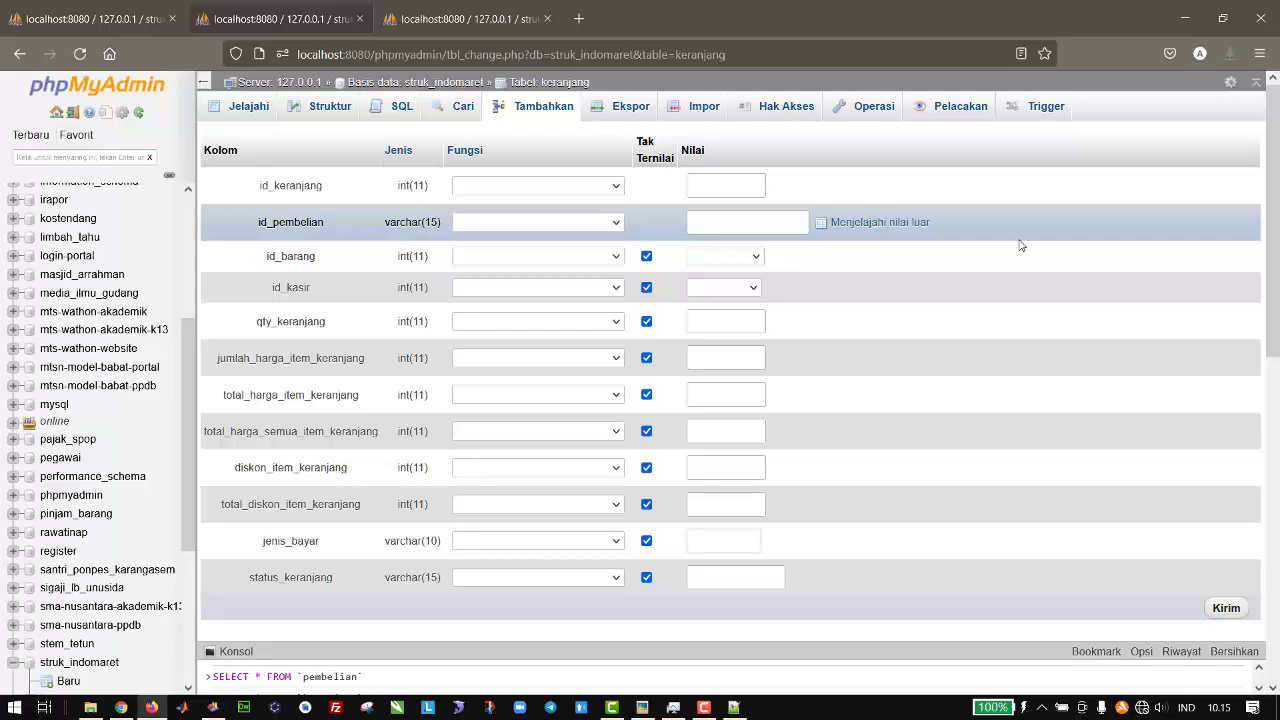
left_click(729, 220)
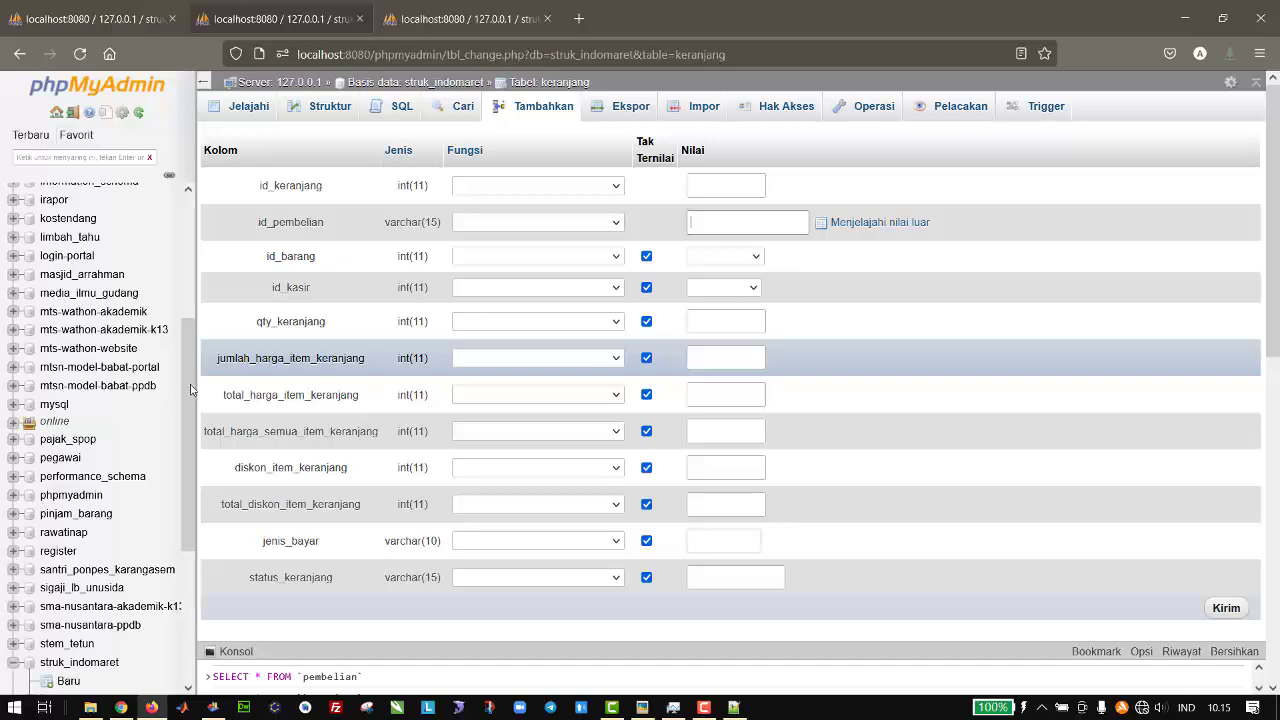
- Close the two other phpMyAdmin browser tabs, keeping the one with the keranjang insert form
left_click_drag(186, 395, 186, 467)
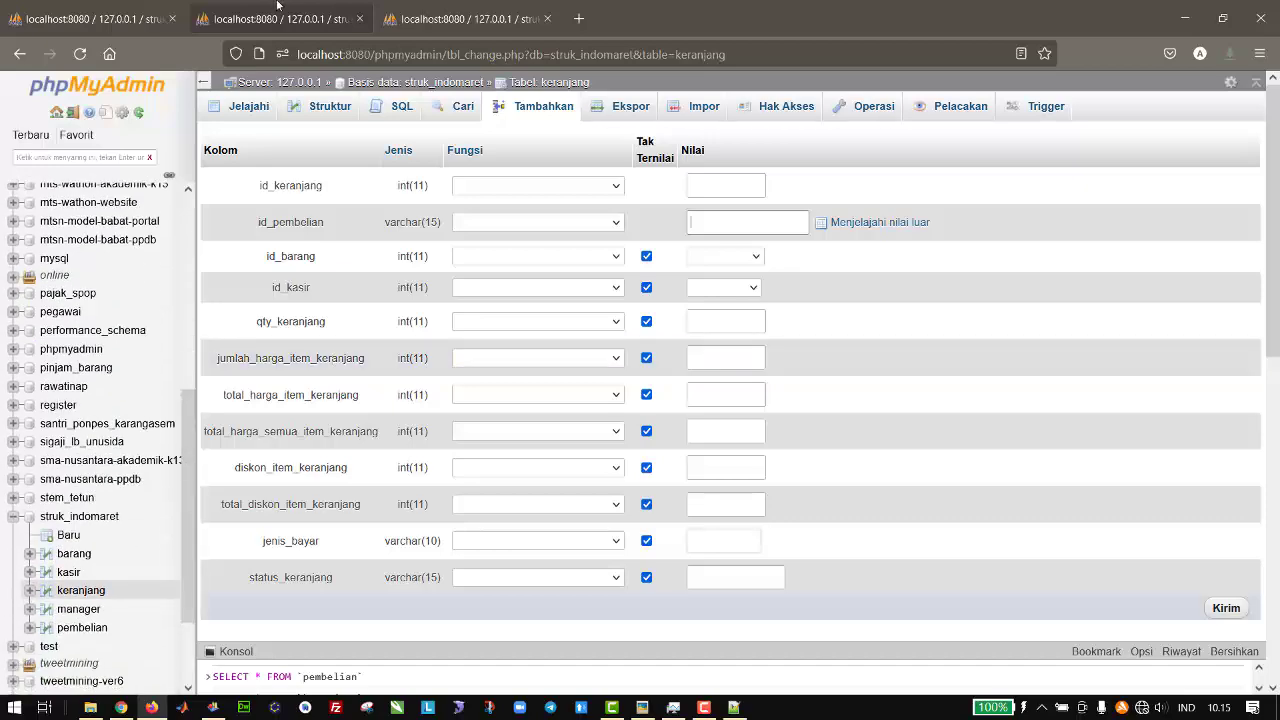
left_click(280, 18)
left_click(460, 18)
left_click(547, 18)
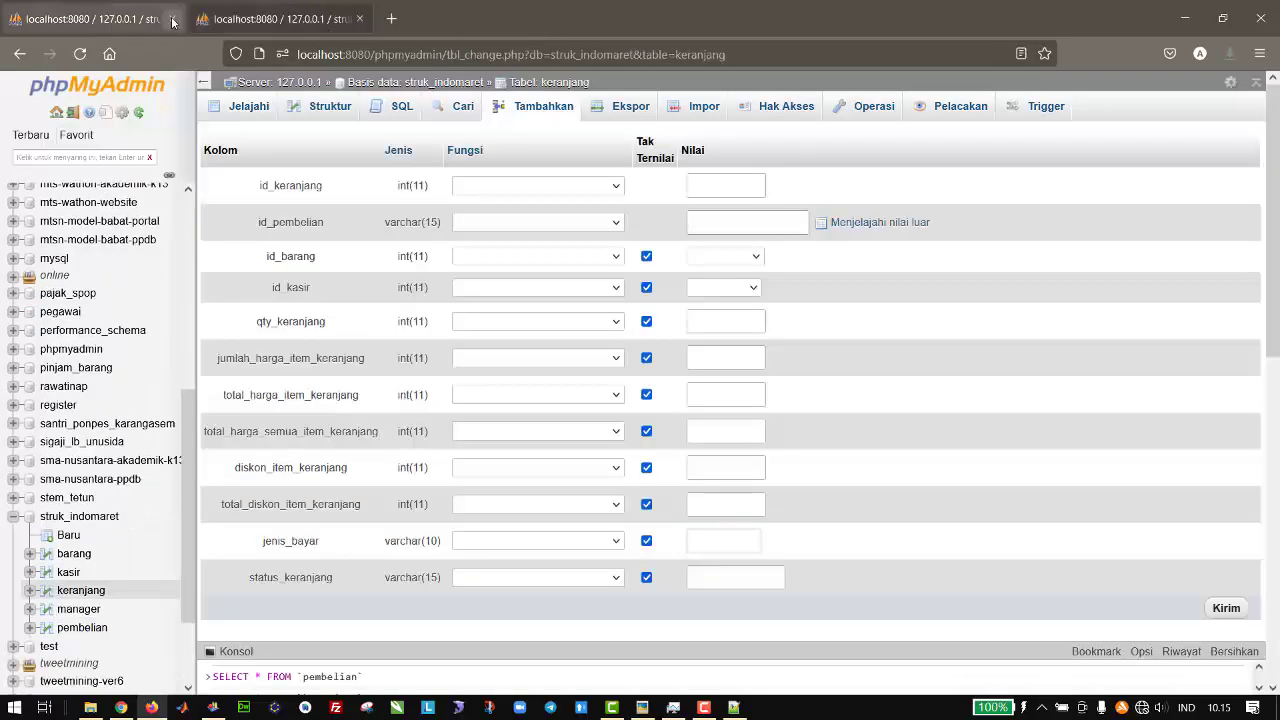
left_click(172, 18)
scroll(193, 440, "down", 1)
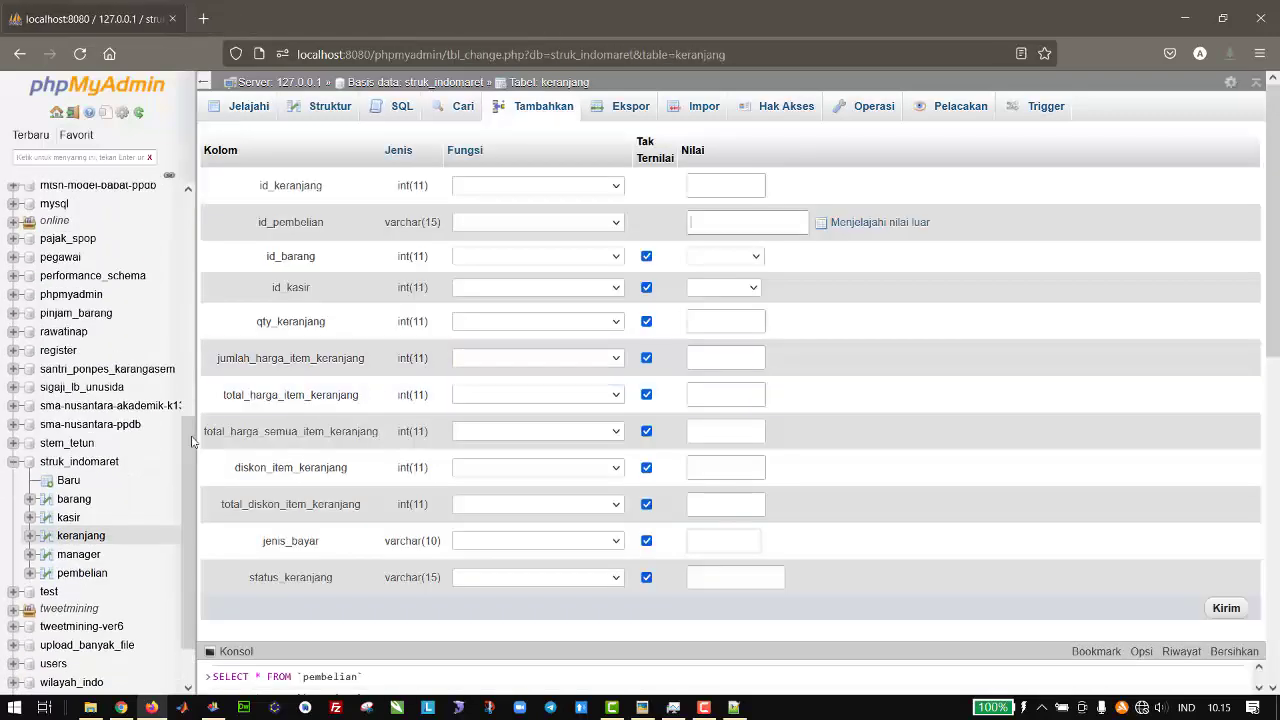
left_click(82, 573)
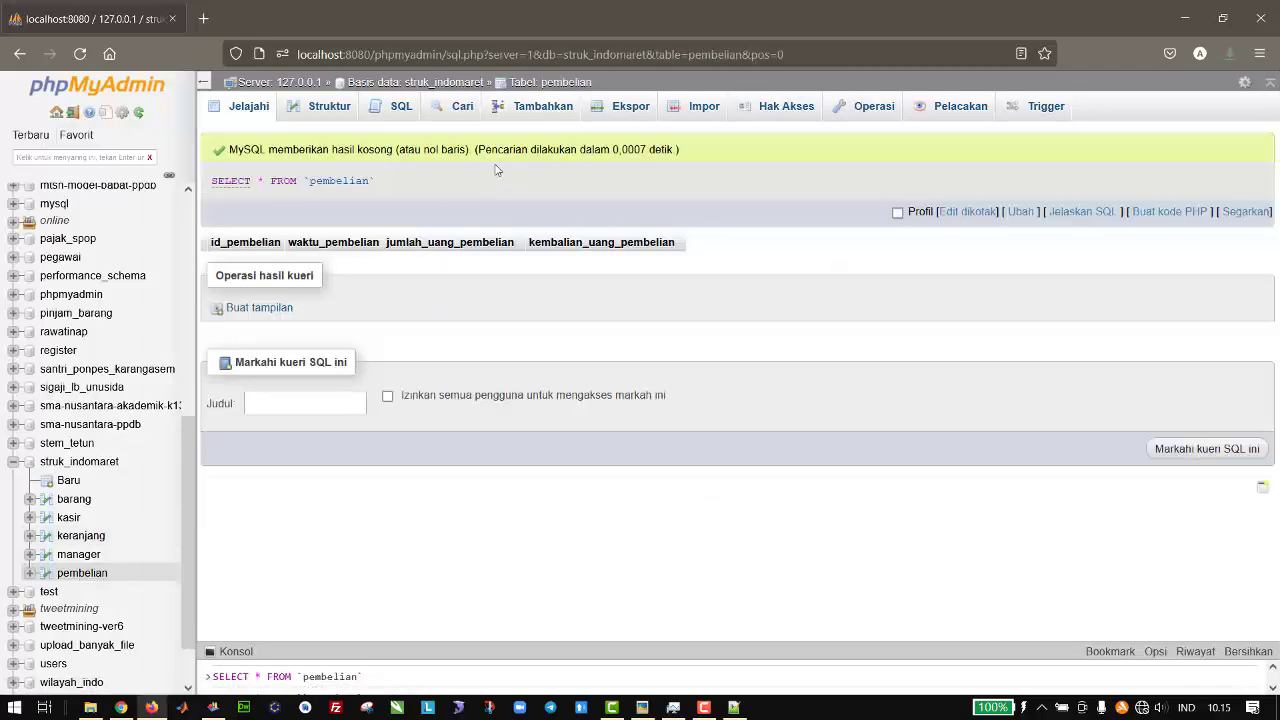
left_click(541, 108)
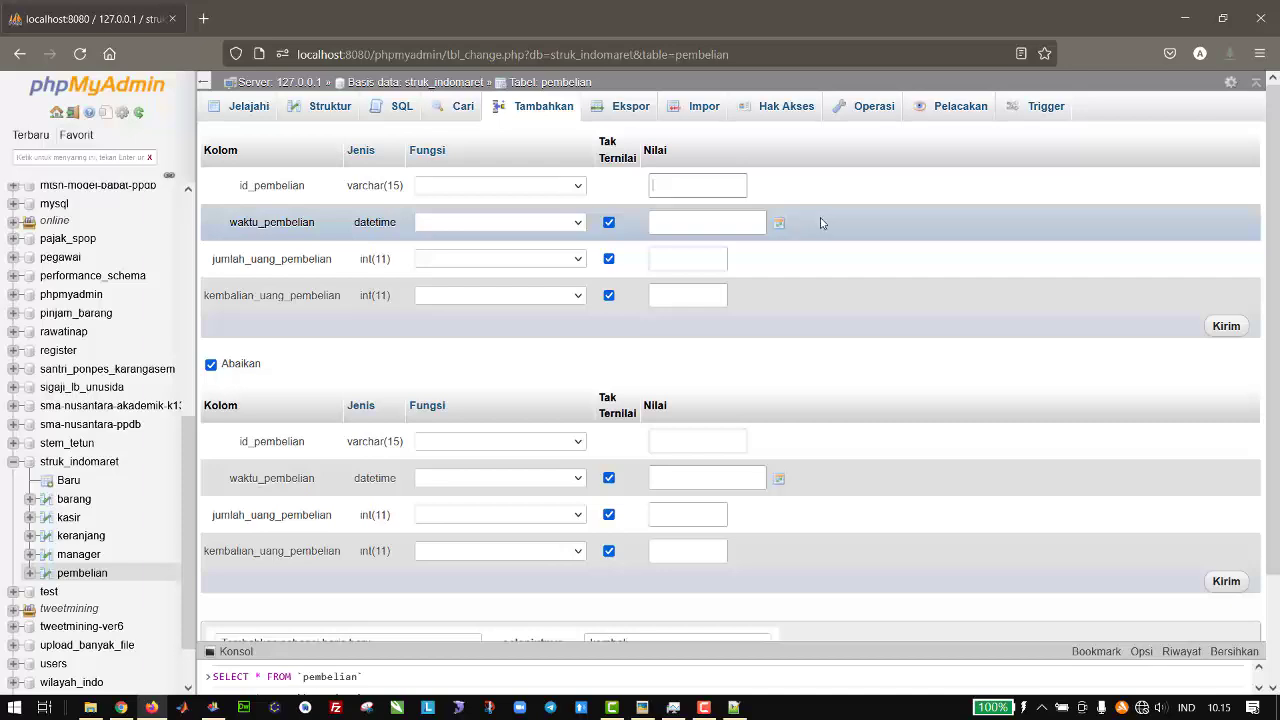
left_click(781, 223)
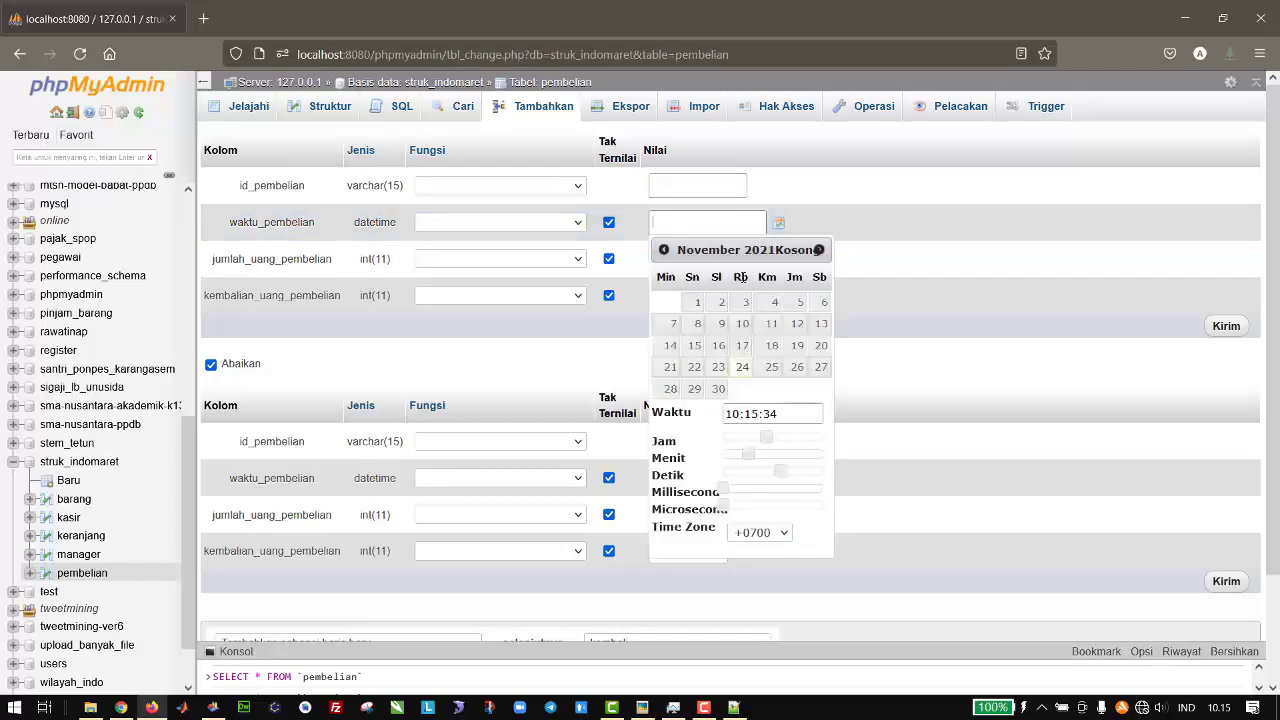
left_click(743, 367)
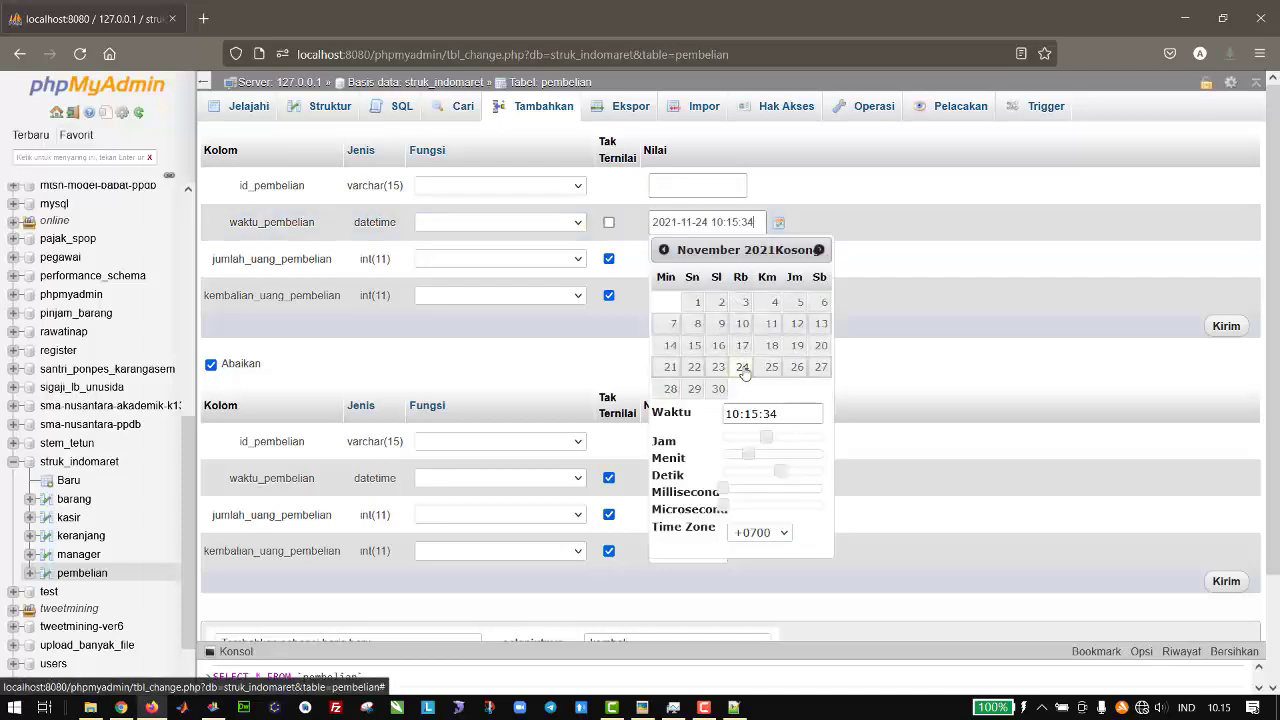
left_click(886, 236)
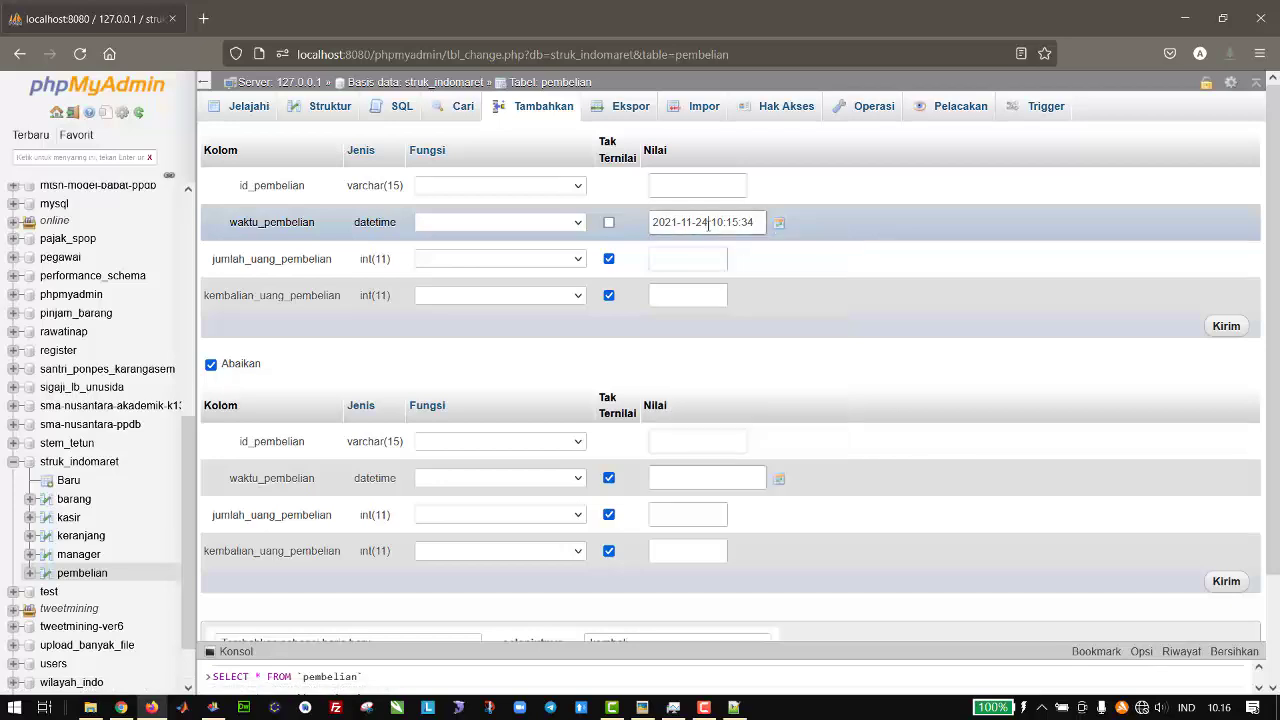
- Copy the date part of waktu_pembelian into id_pembelian and complete the value as 2021-11-24-1
left_click_drag(709, 222, 650, 222)
key("ctrl+c")
left_click(722, 187)
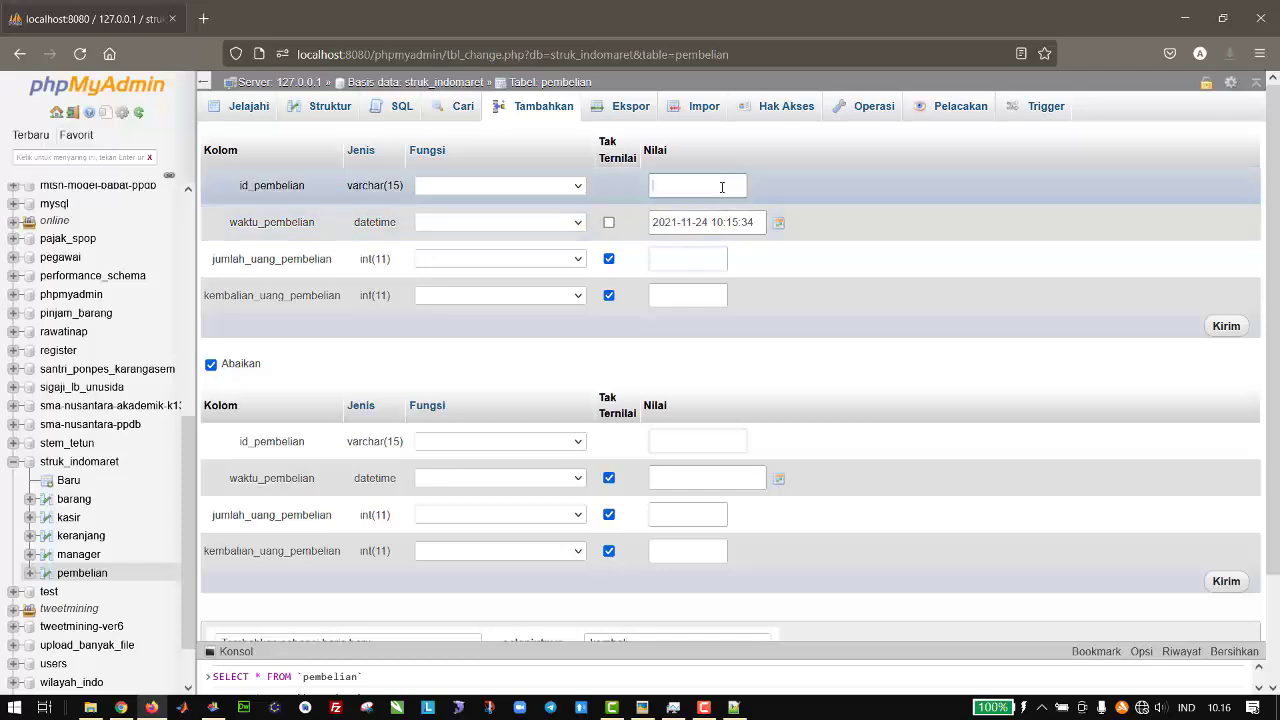
key("ctrl+v")
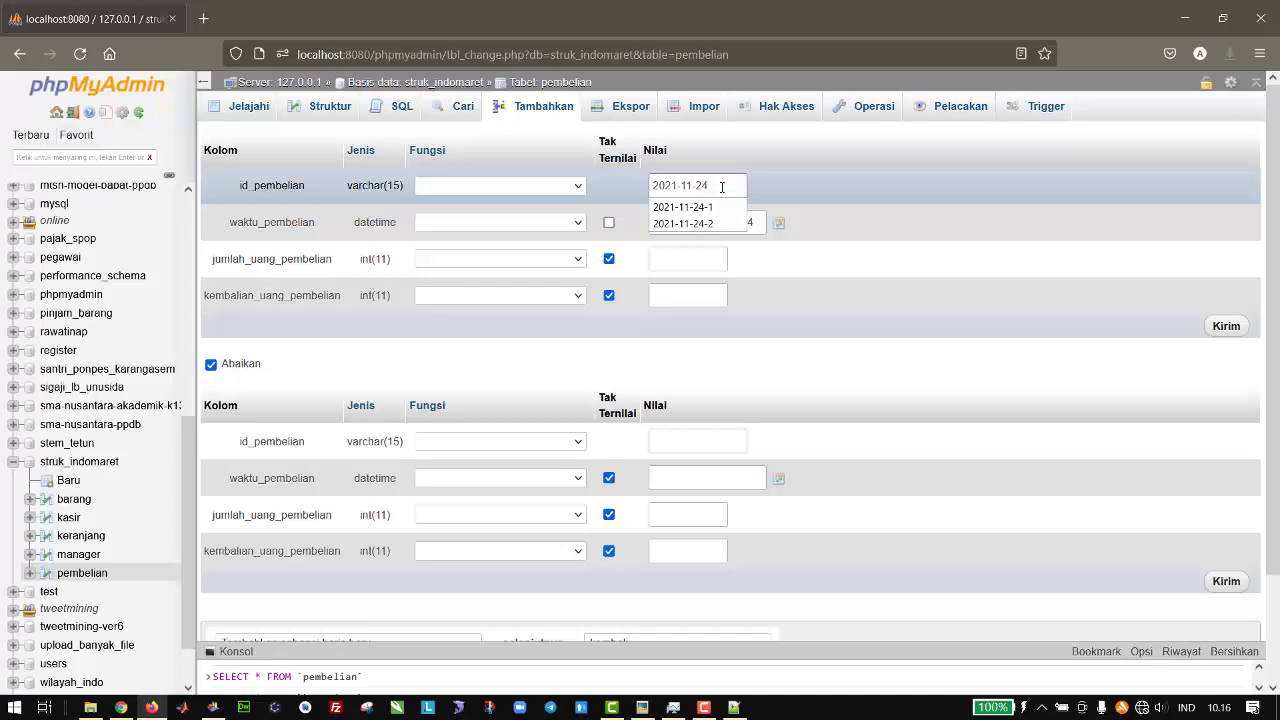
type("-1")
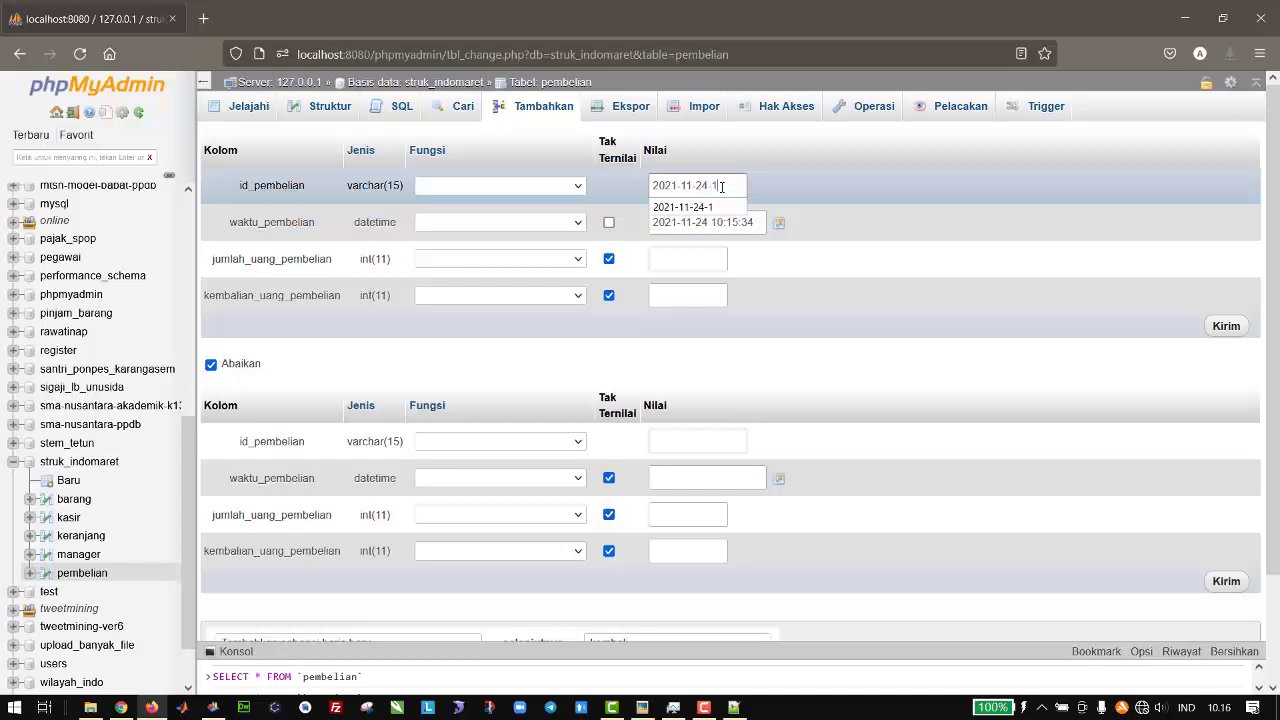
key("BackSpace")
key("BackSpace")
double_click(713, 187)
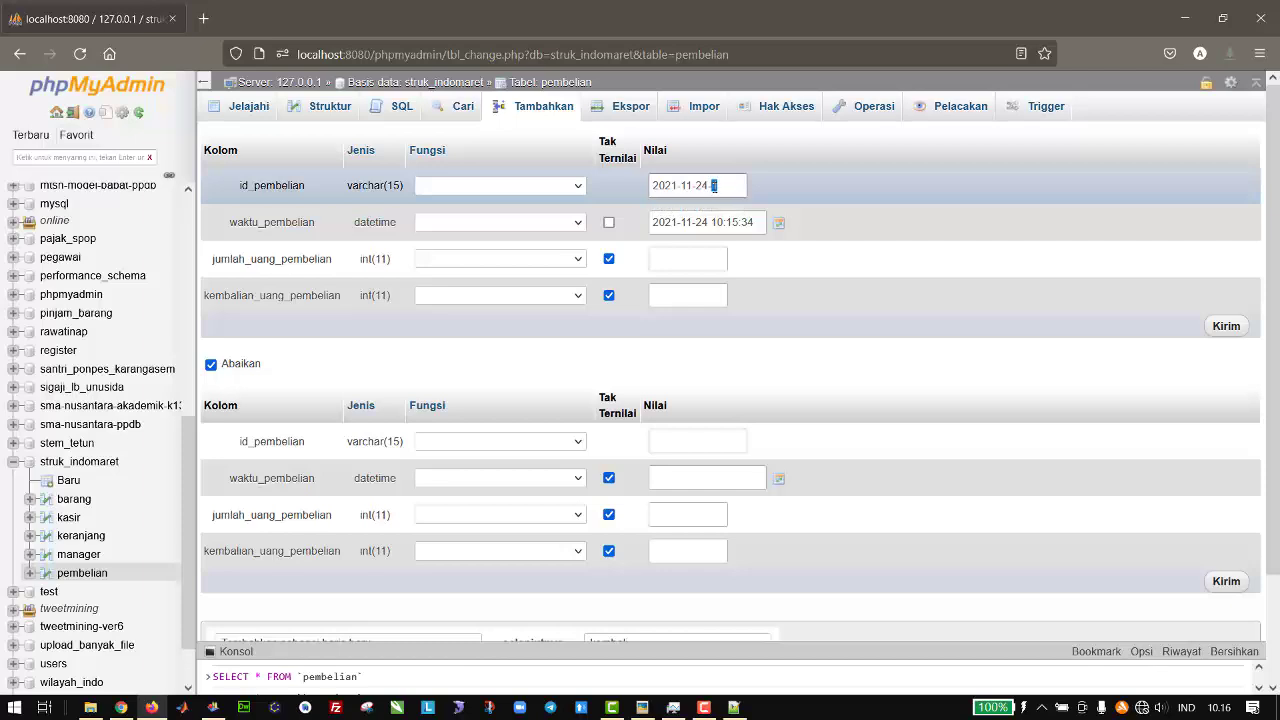
left_click(853, 175)
- Submit the new pembelian row, leaving jumlah_uang_pembelian and kembalian_uang_pembelian as NULL
left_click(702, 261)
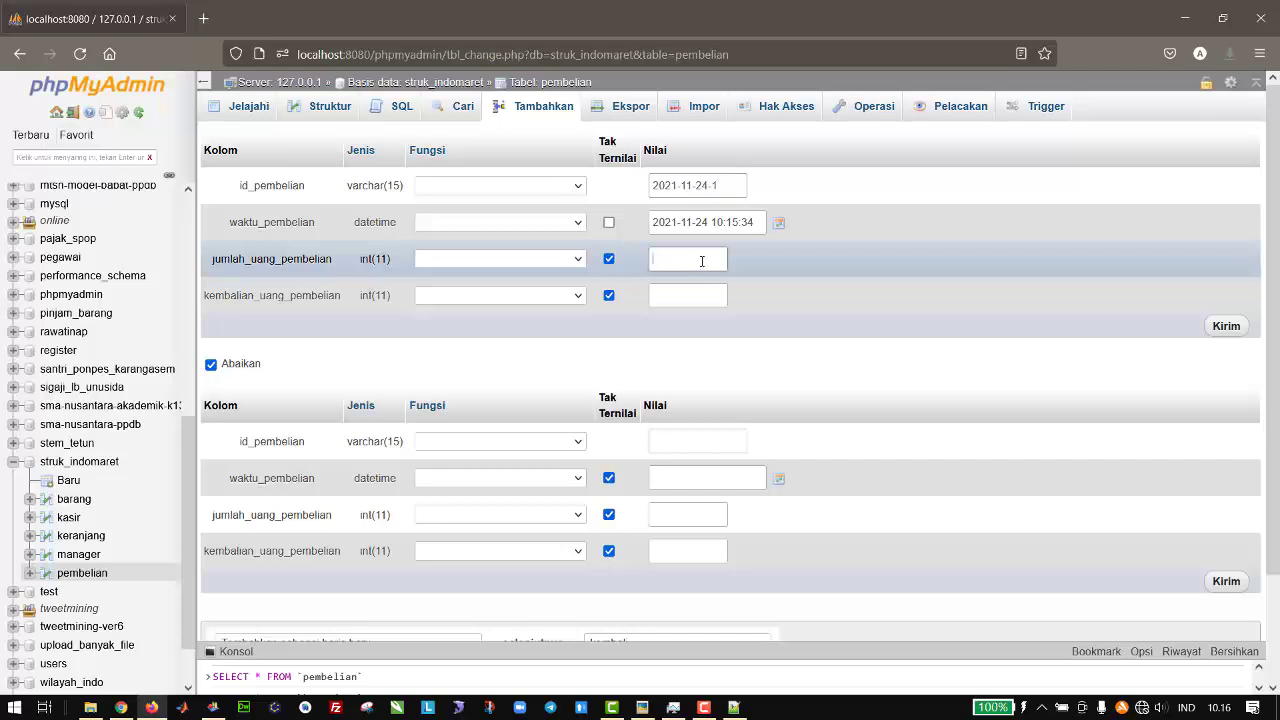
left_click(708, 297)
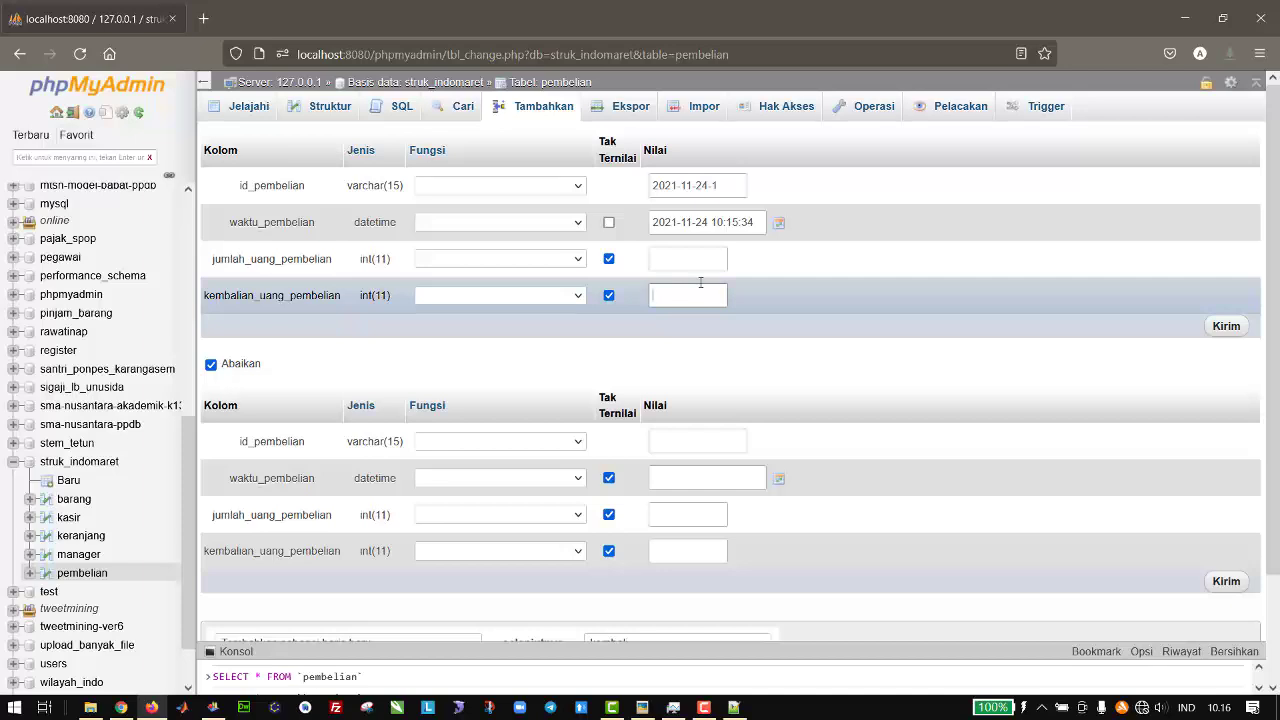
left_click(686, 260)
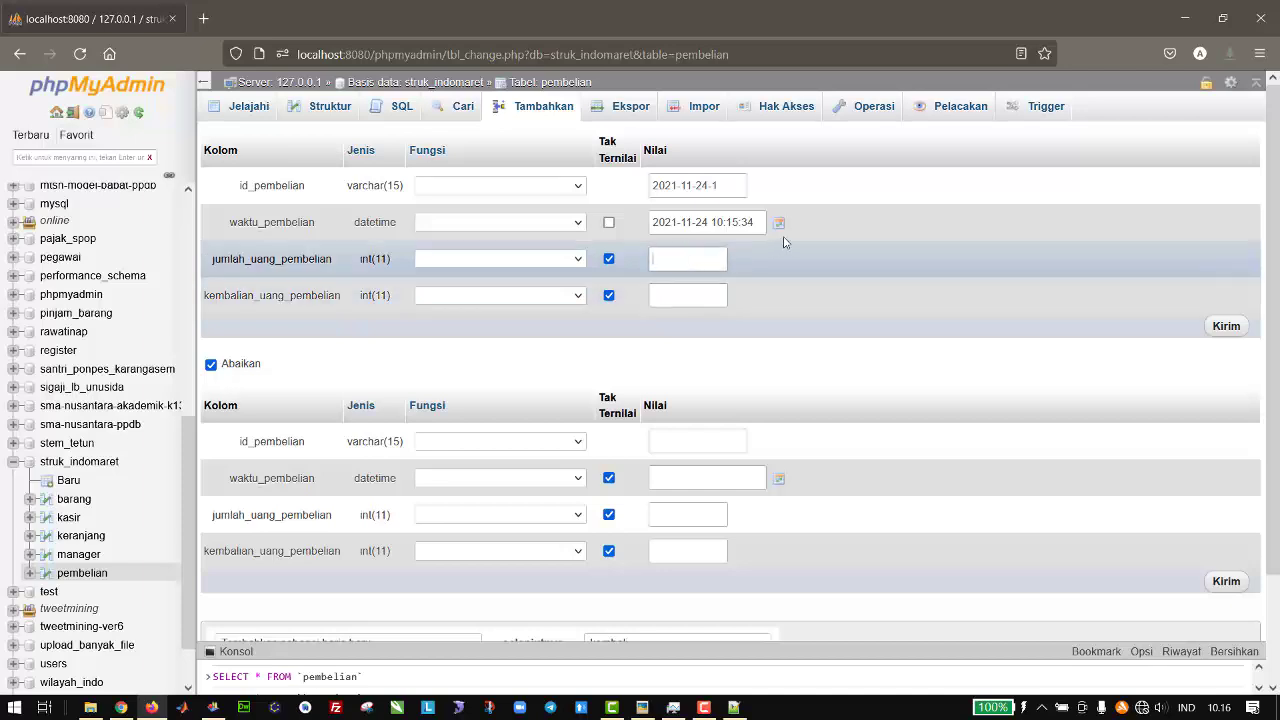
left_click(718, 189)
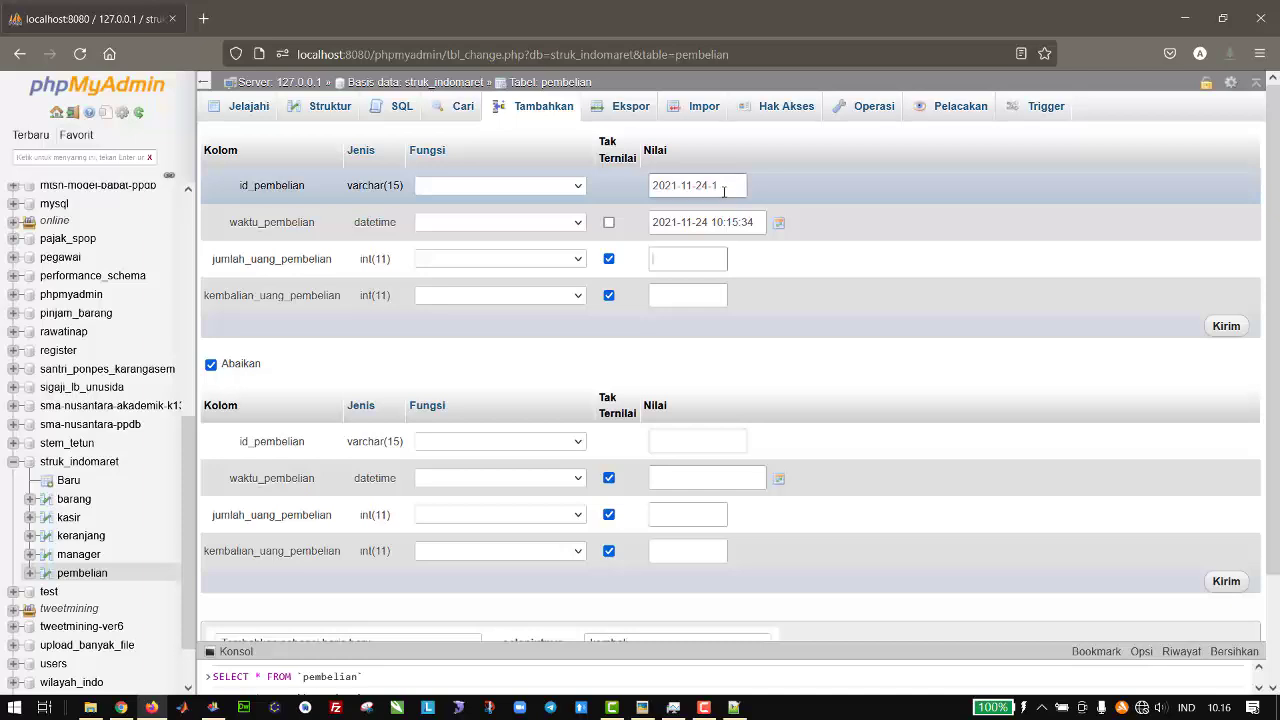
left_click(739, 222)
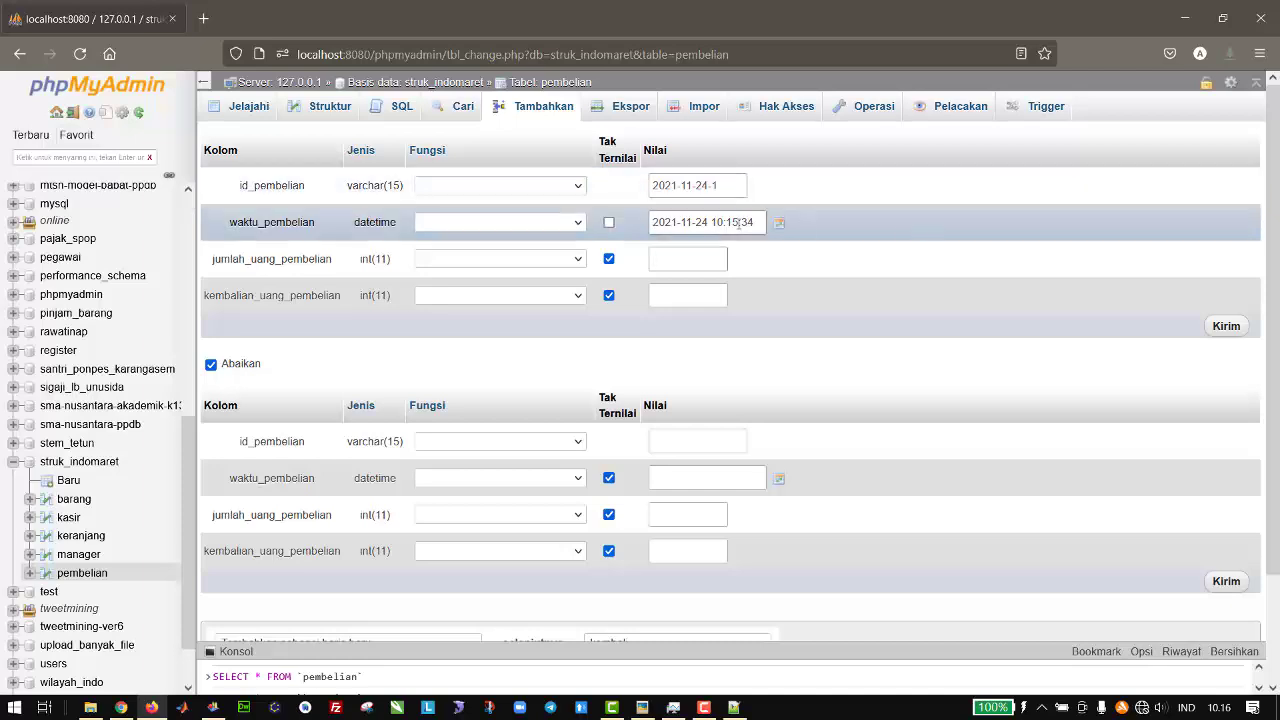
left_click(1233, 329)
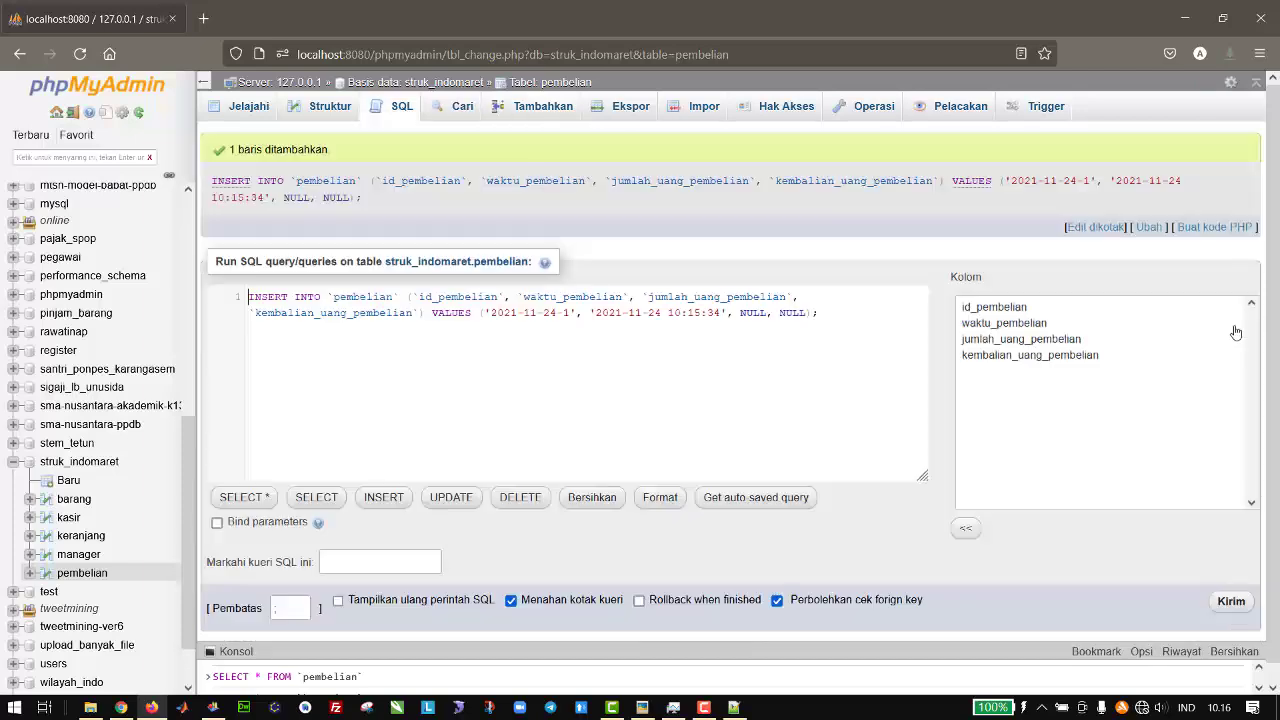
- Open the insert form of the keranjang table and set id_pembelian to 2021-11-24-1
left_click(80, 536)
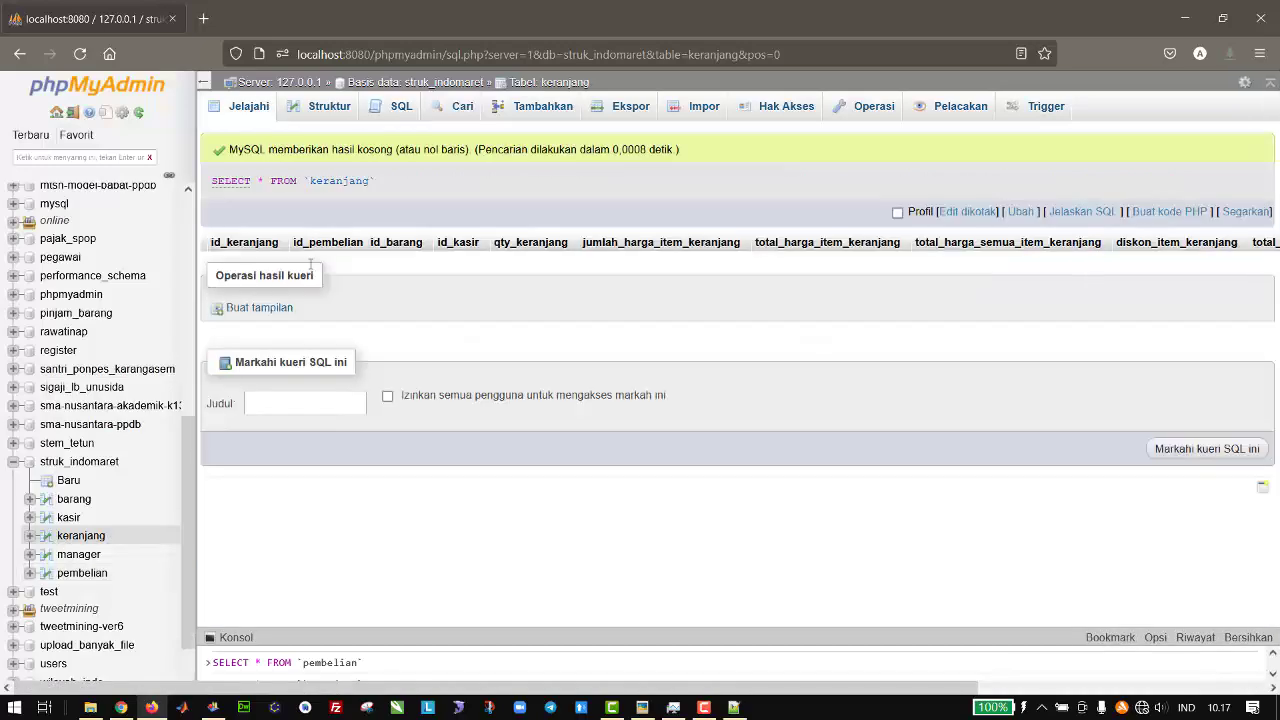
left_click(524, 110)
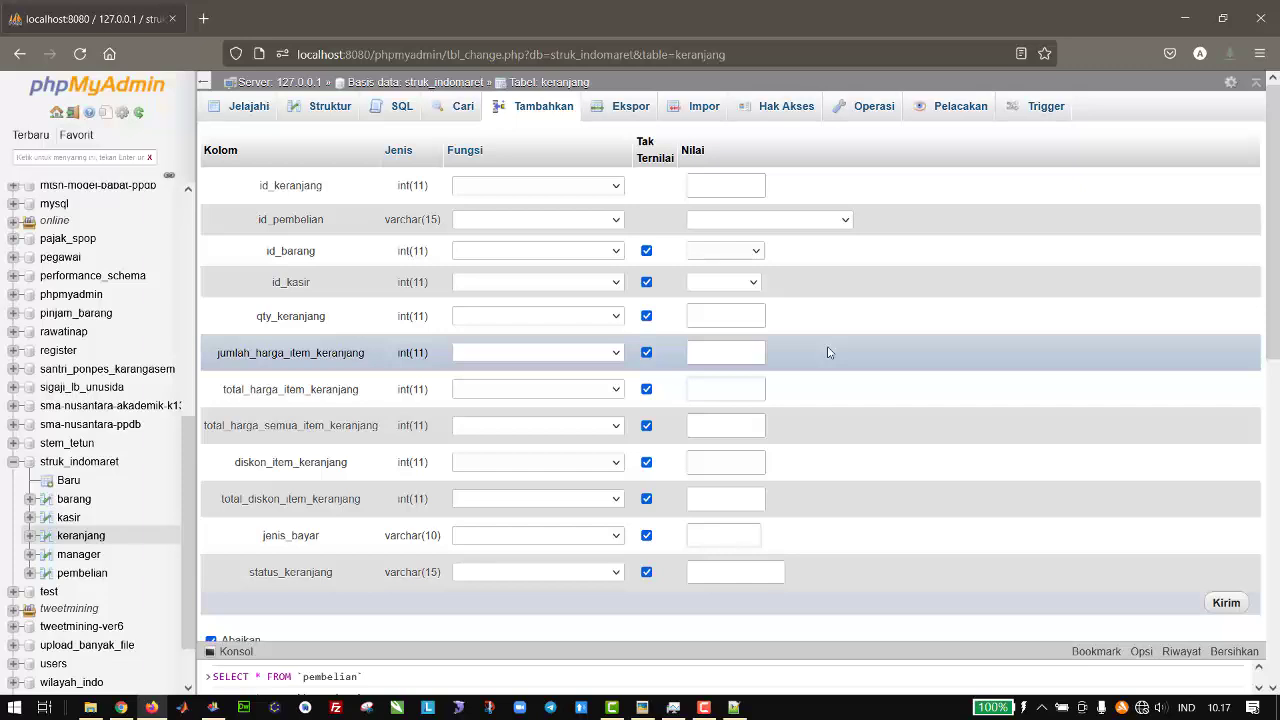
left_click(735, 185)
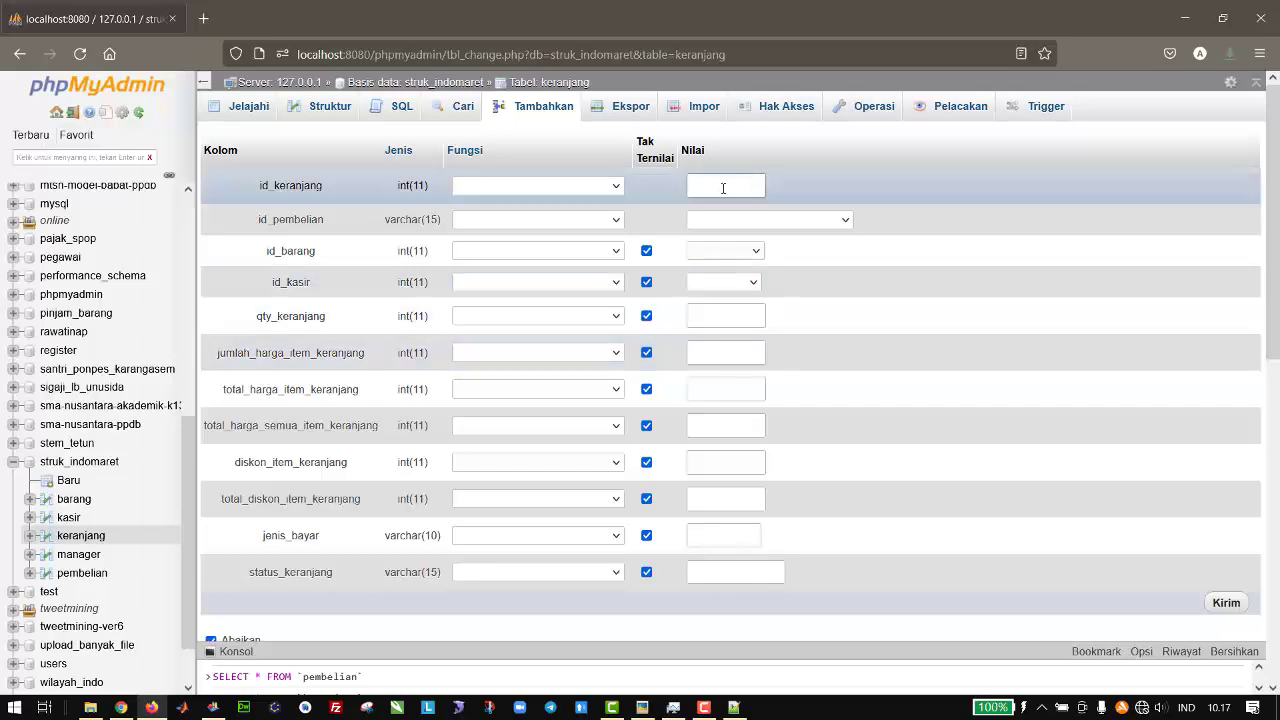
left_click(723, 222)
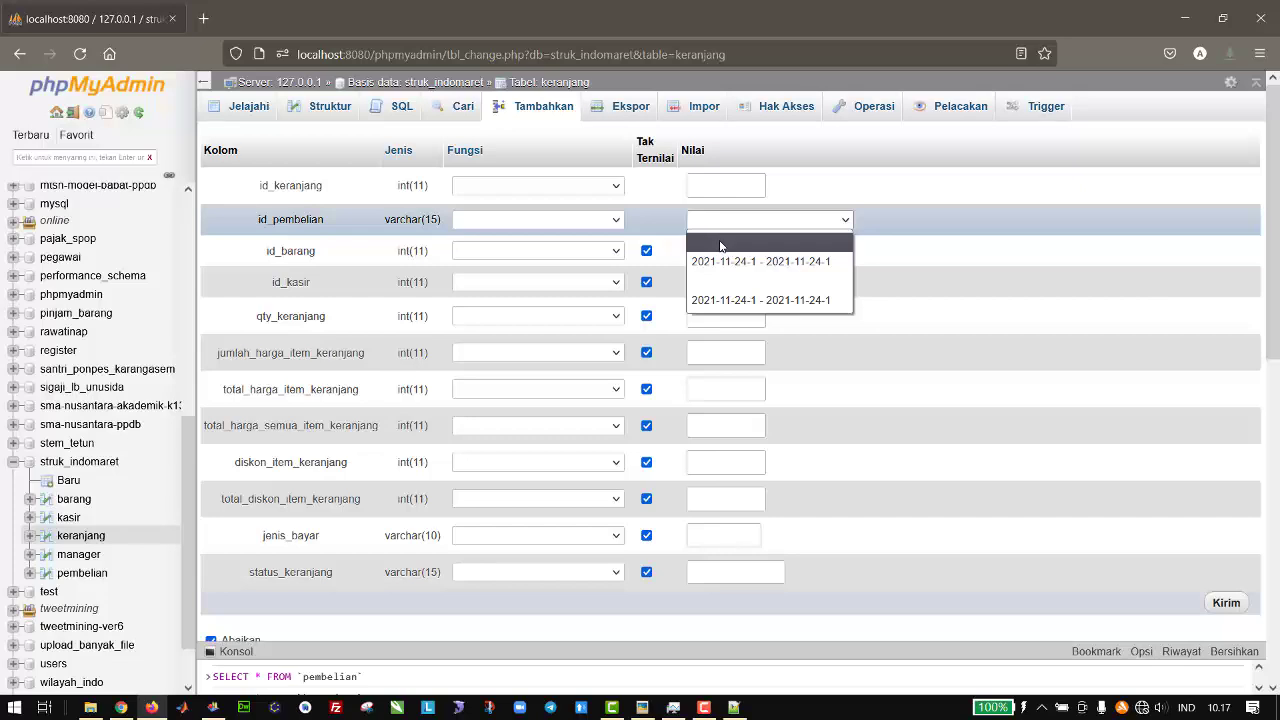
left_click(775, 265)
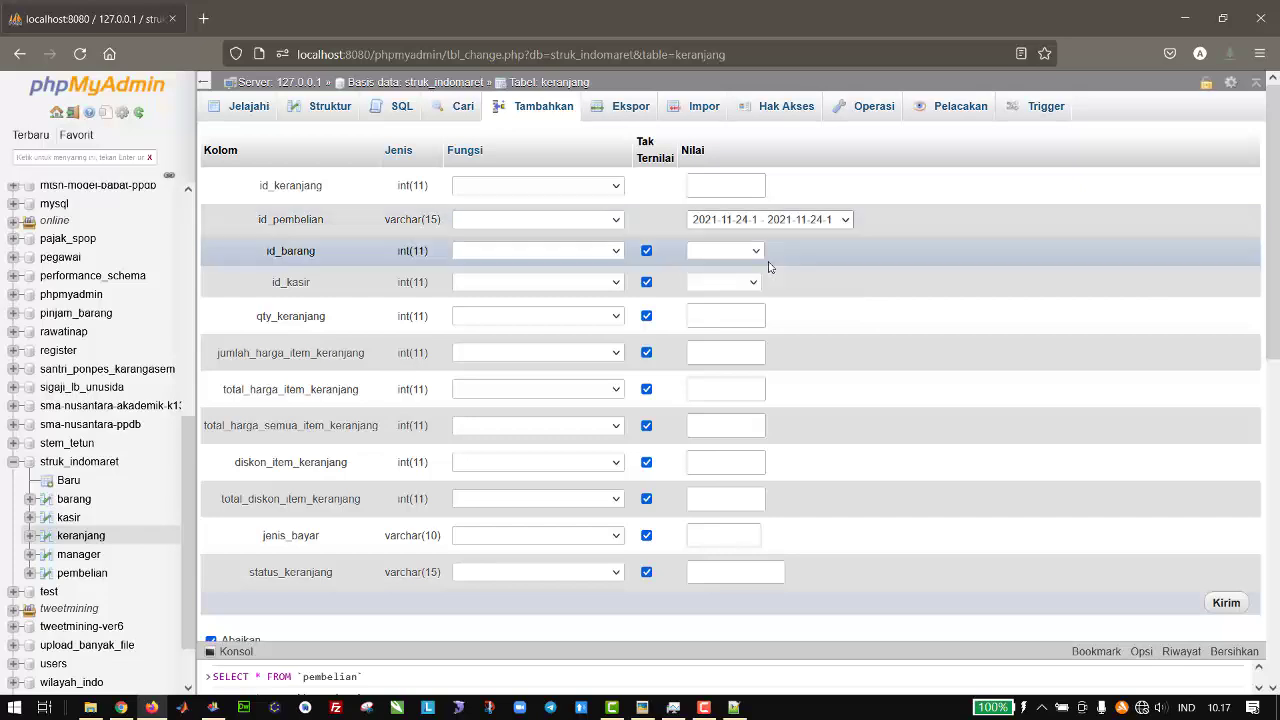
- Set id_barang to Pulpen - 1 and id_kasir to the cashier with ID 1
left_click(741, 251)
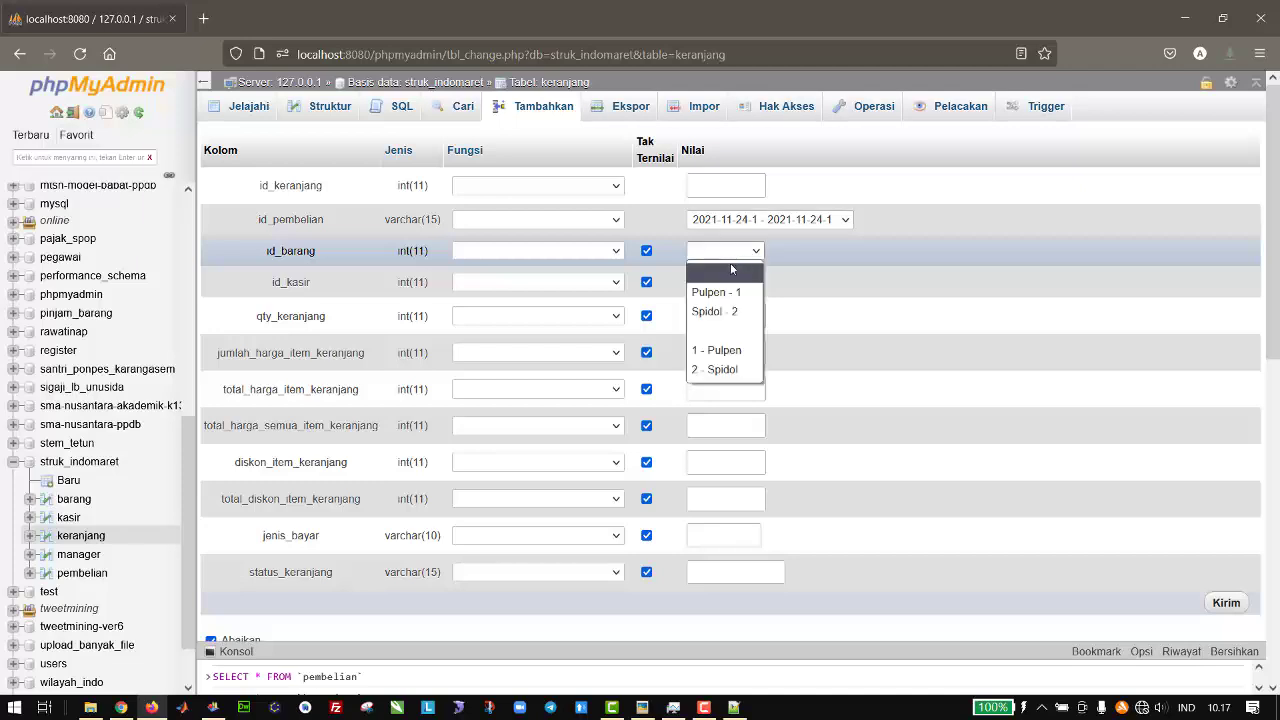
left_click(722, 291)
left_click(733, 283)
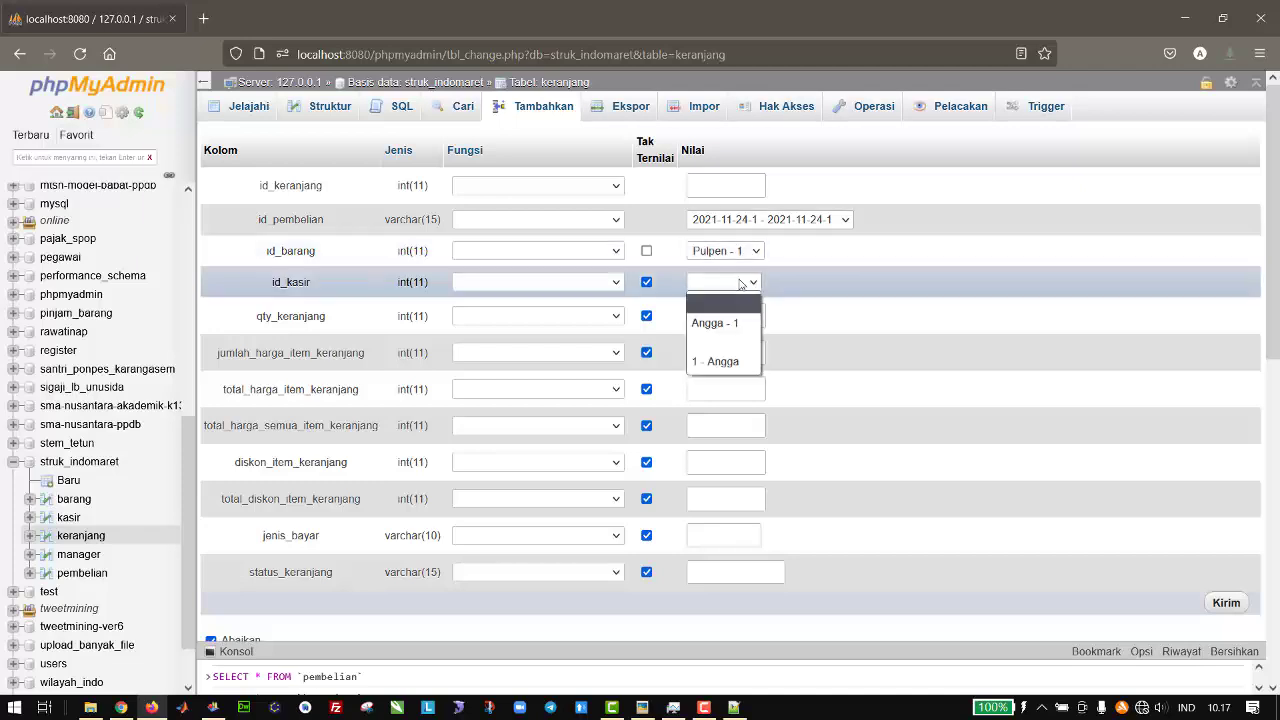
left_click(722, 322)
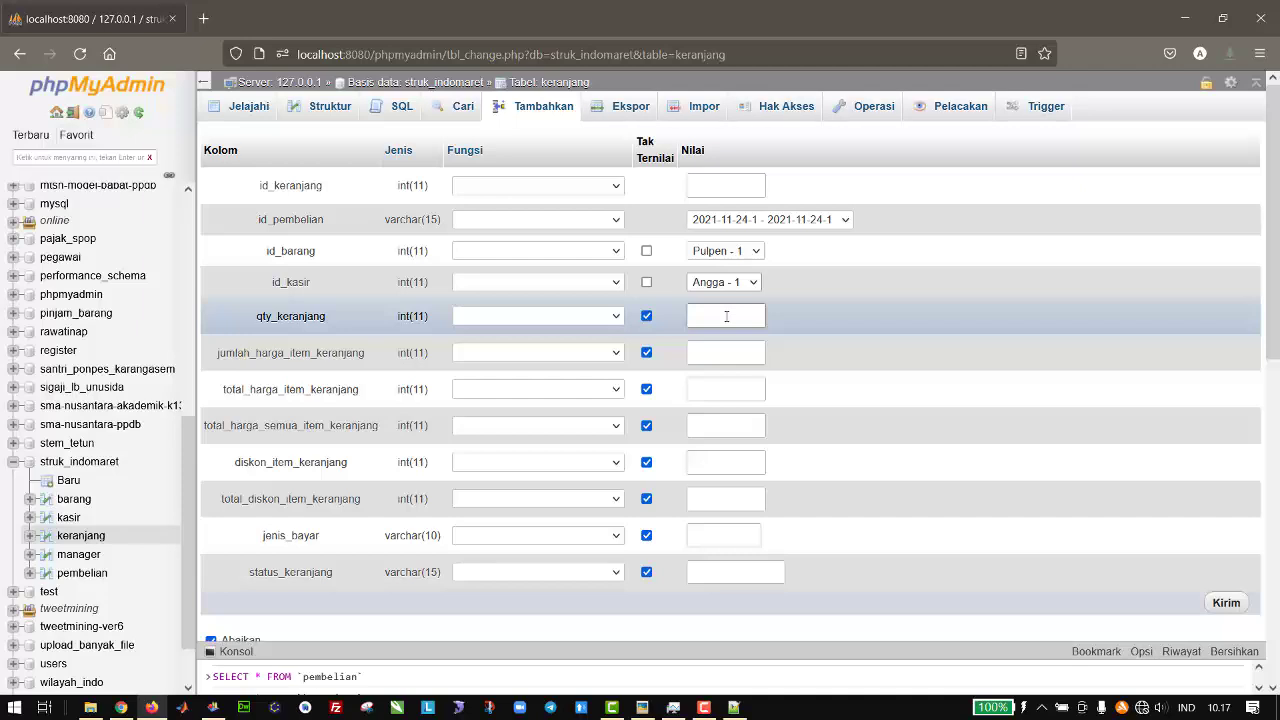
- Set qty_keranjang to 2, jumlah_harga_item_keranjang to 5000 and total_harga_item_keranjang to 10000
left_click(726, 316)
type("2")
left_click(717, 355)
type("5000")
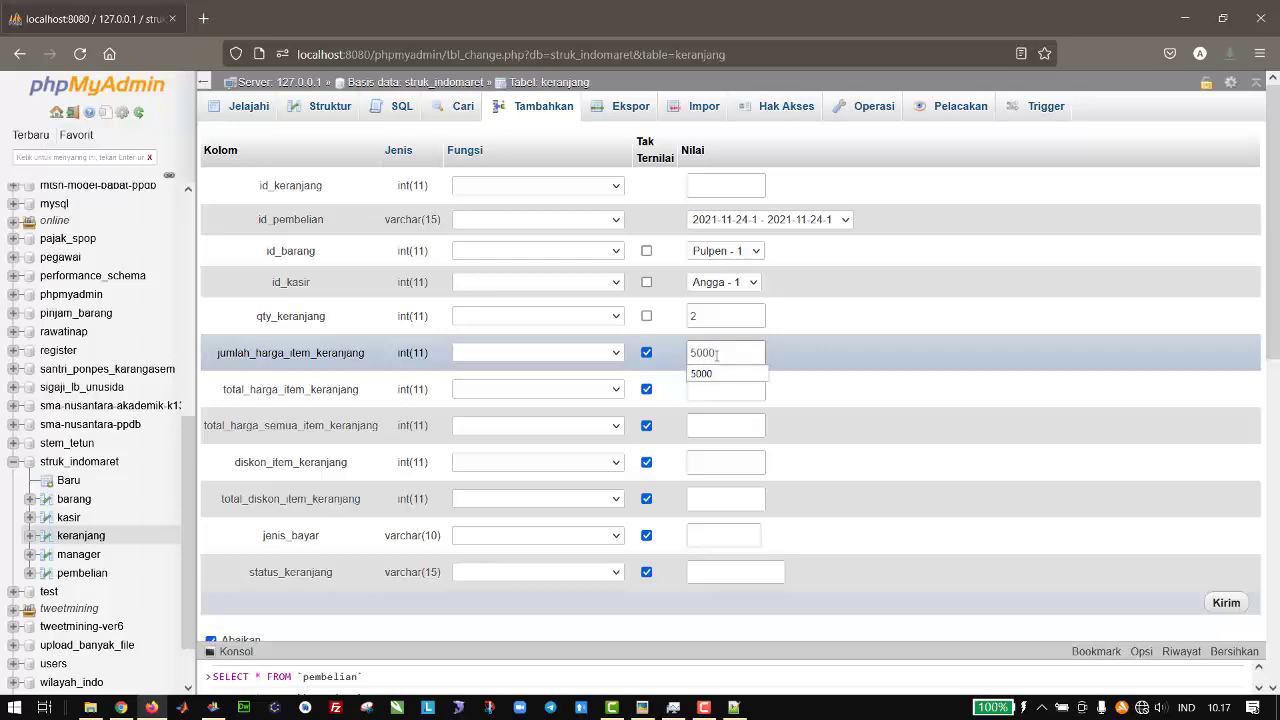
left_click(712, 391)
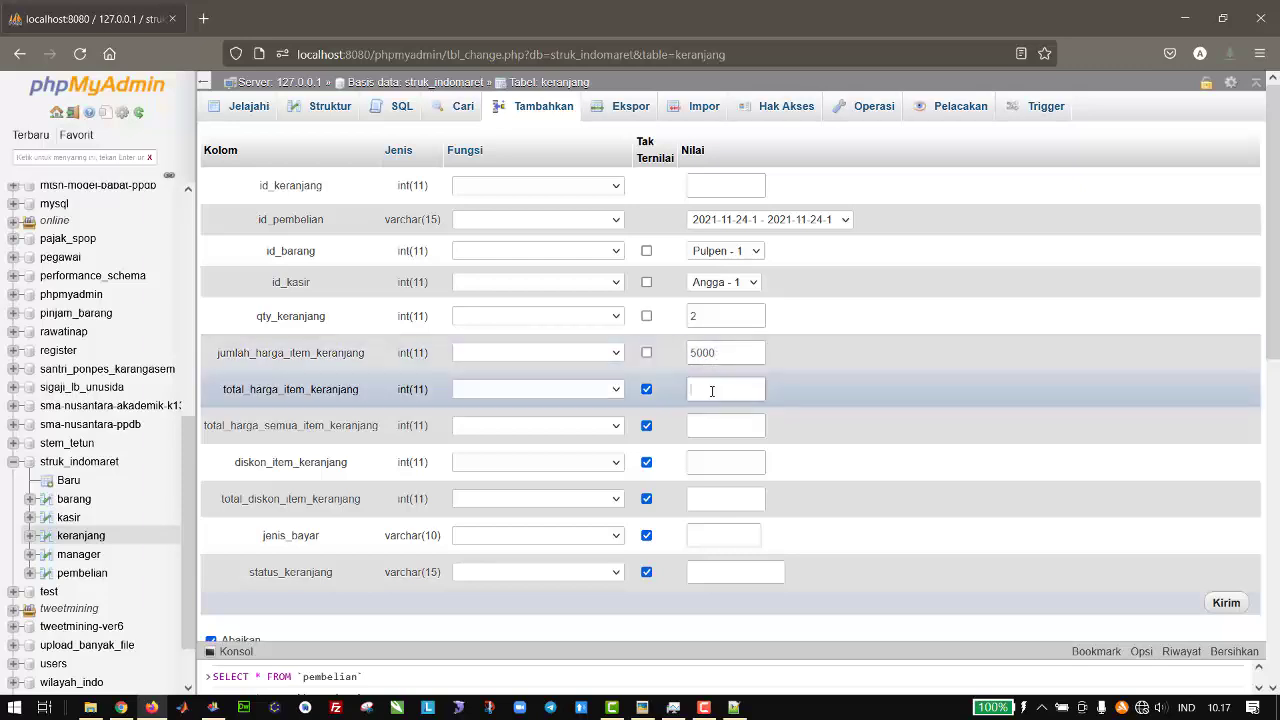
type("10000")
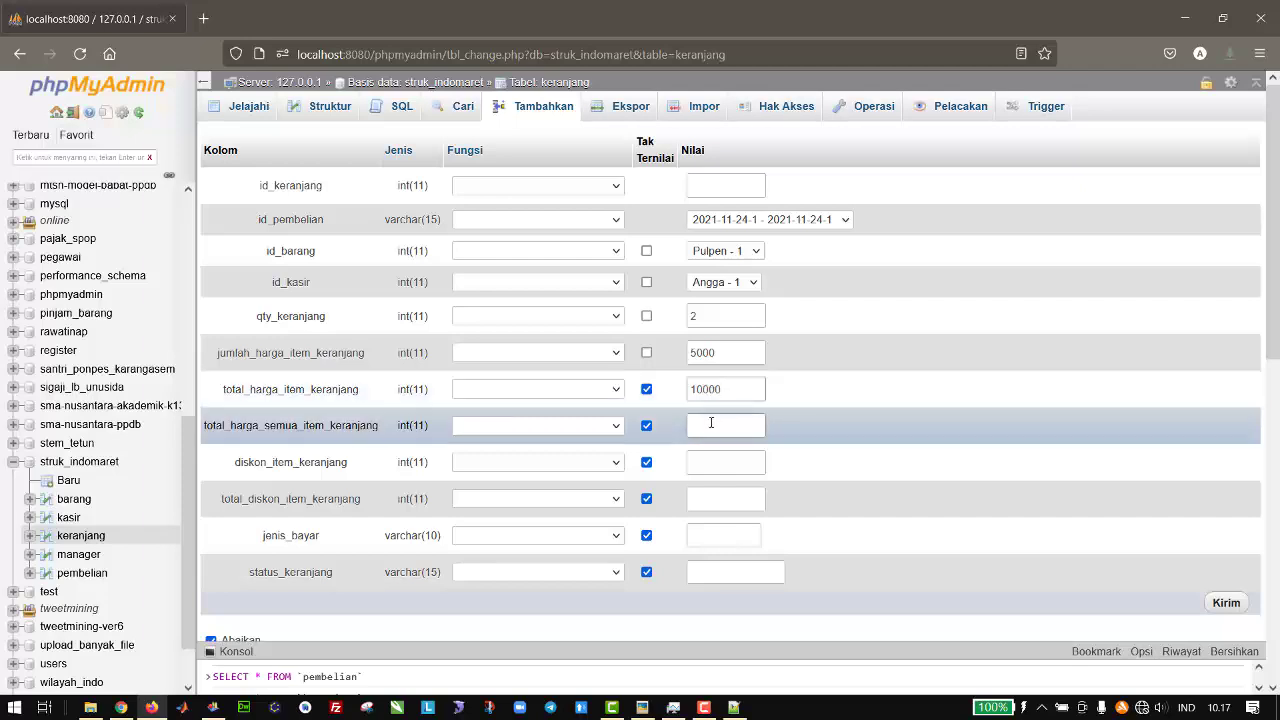
- Set total_harga_semua_item_keranjang to 12000, keeping Pulpen - 1 as the item
left_click(711, 428)
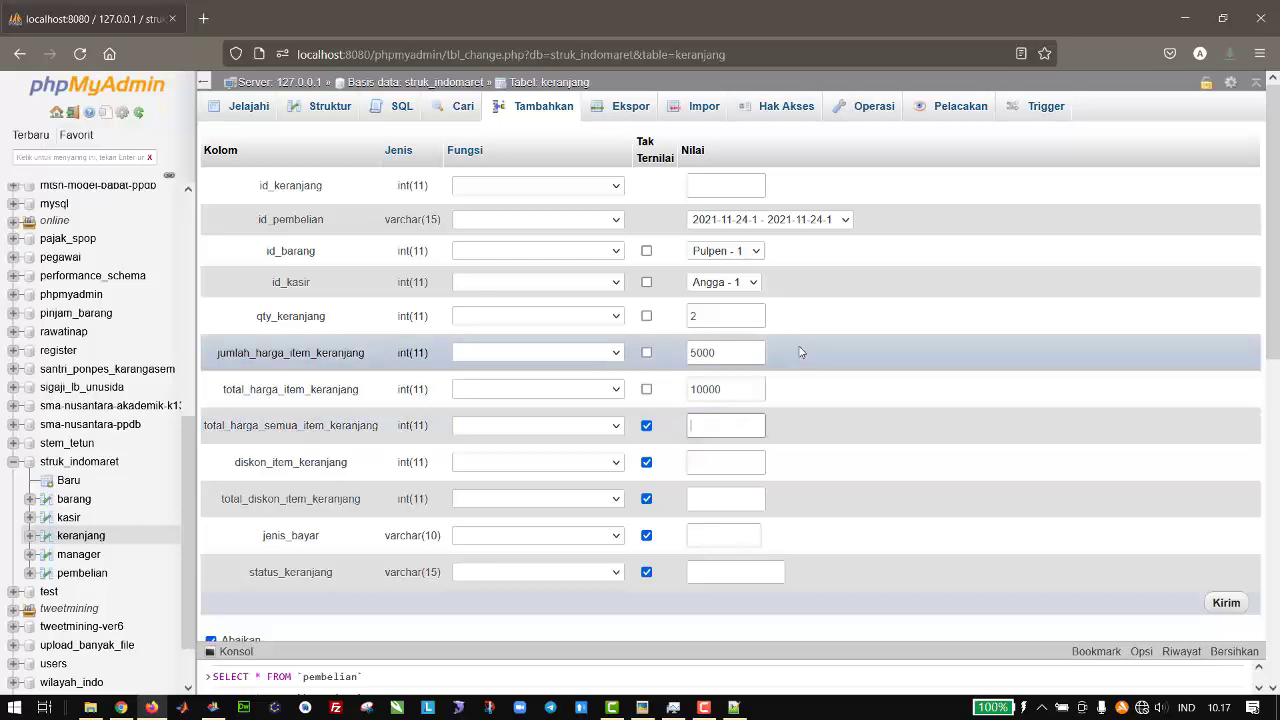
left_click(740, 252)
left_click(740, 262)
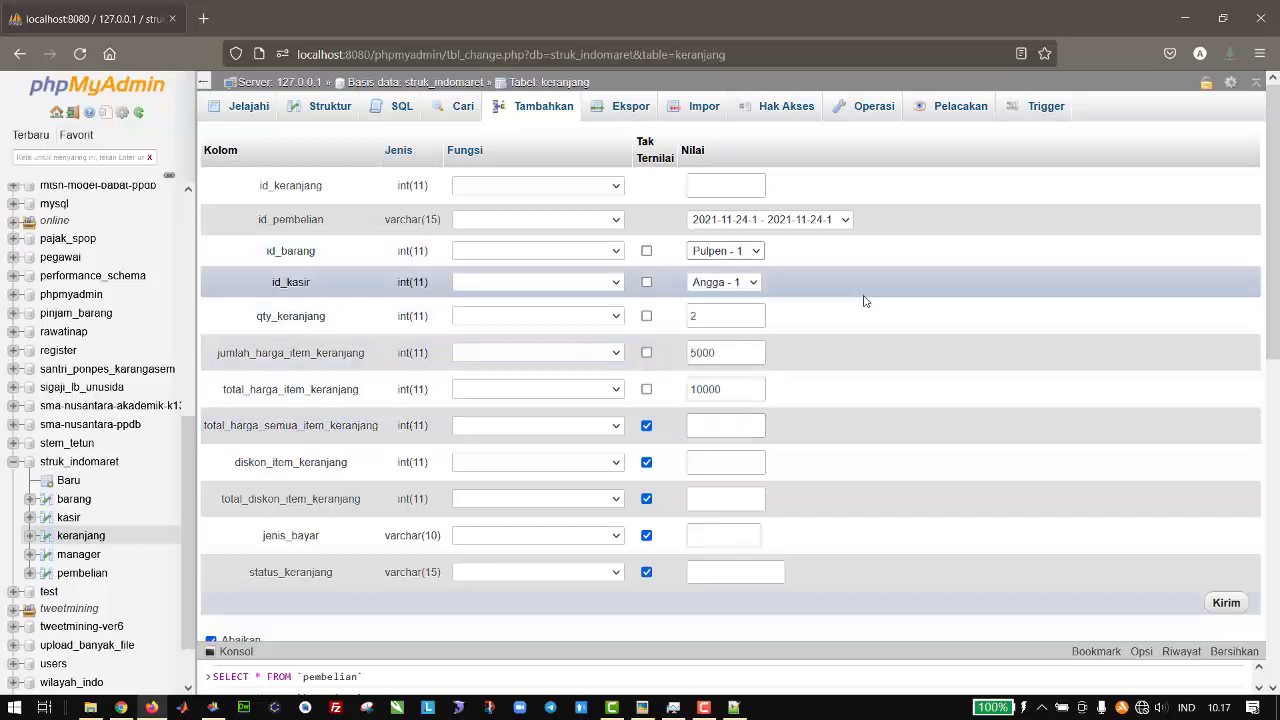
left_click(708, 428)
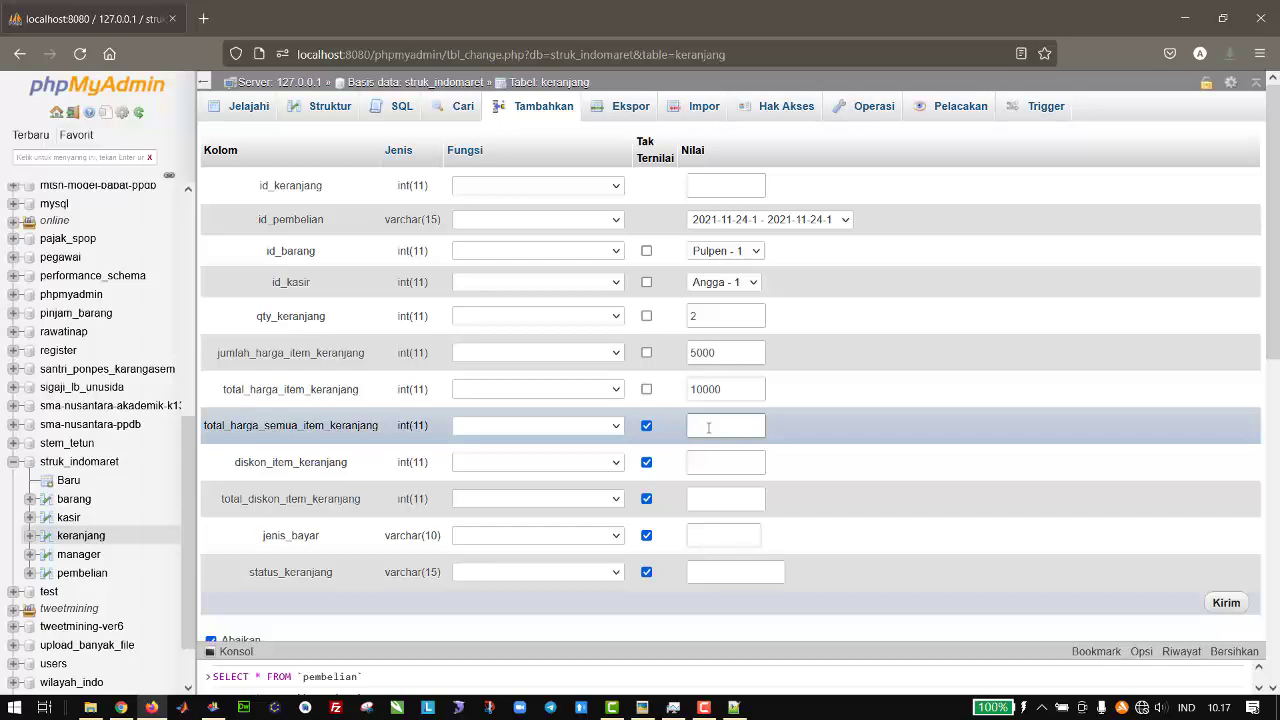
type("000")
- Set both diskon_item_keranjang and total_diskon_item_keranjang to 0
left_click(714, 462)
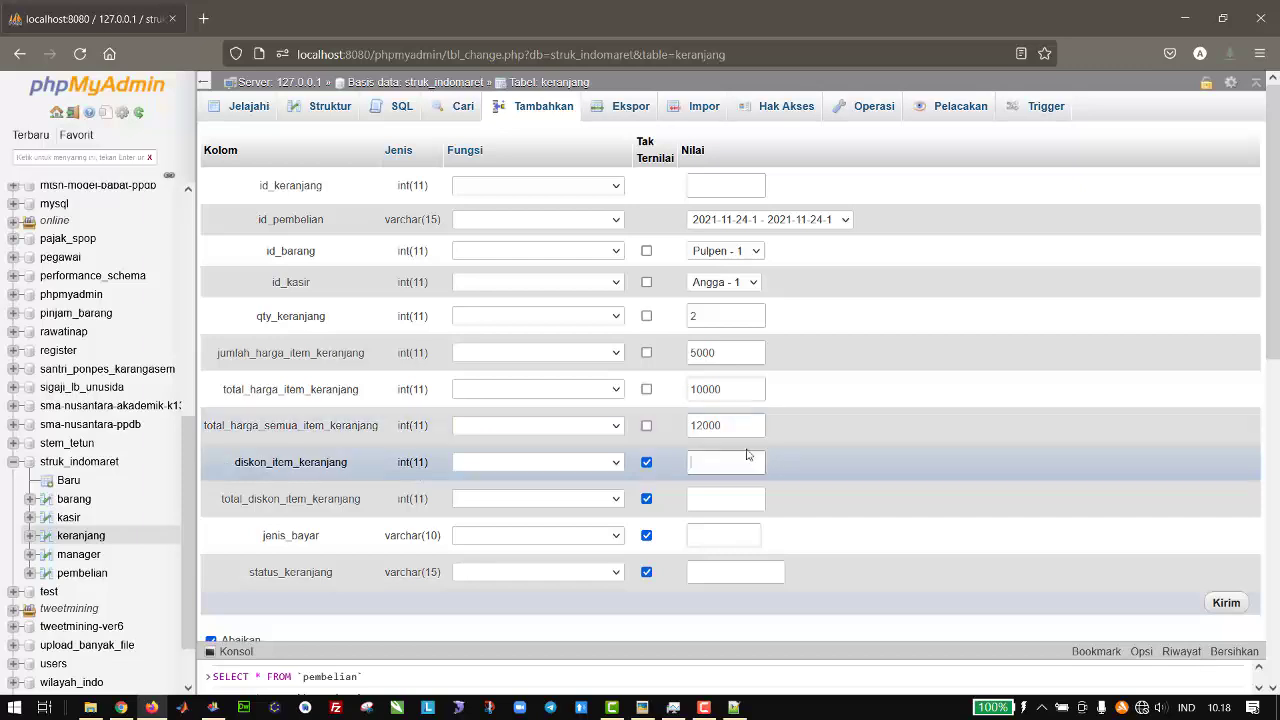
type("9")
type("0")
left_click(727, 502)
type("0")
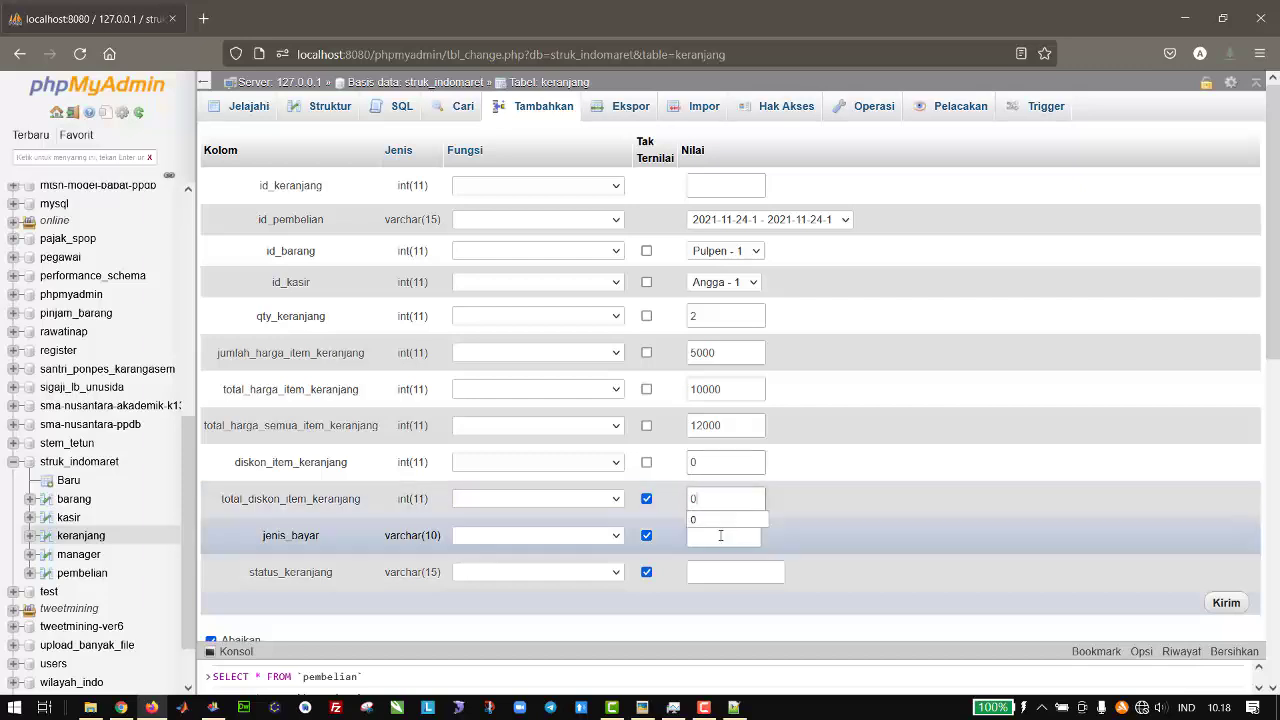
- Set jenis_bayar to Tunai and status_keranjang to Sudah Dibayar, and submit the keranjang row
left_click(720, 536)
type("Tunai")
key("Tab")
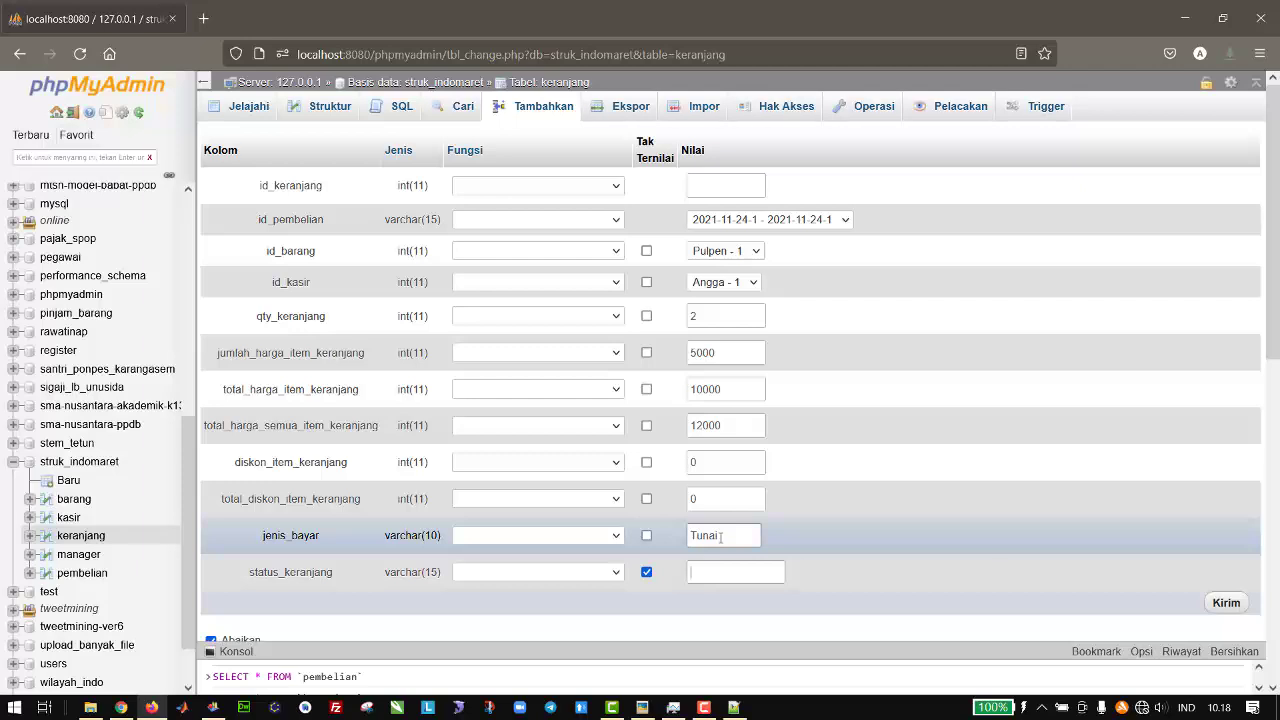
key("Down")
key("Down")
key("Return")
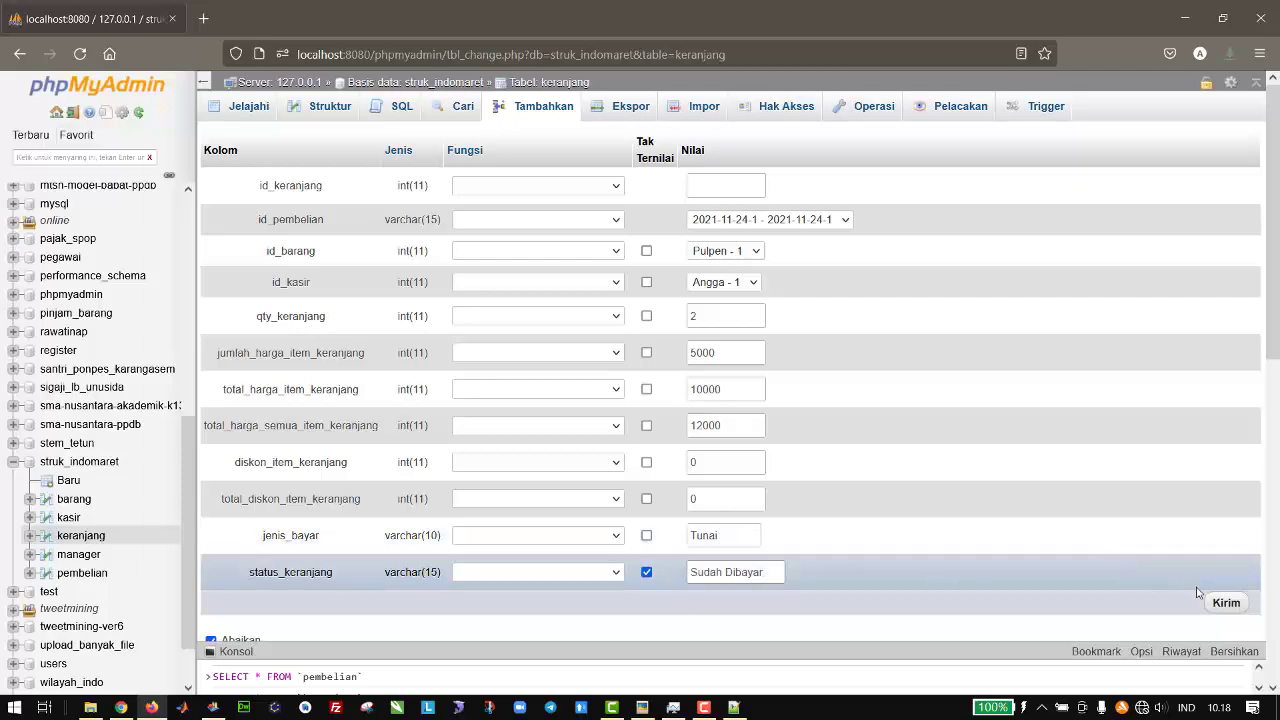
left_click(1226, 603)
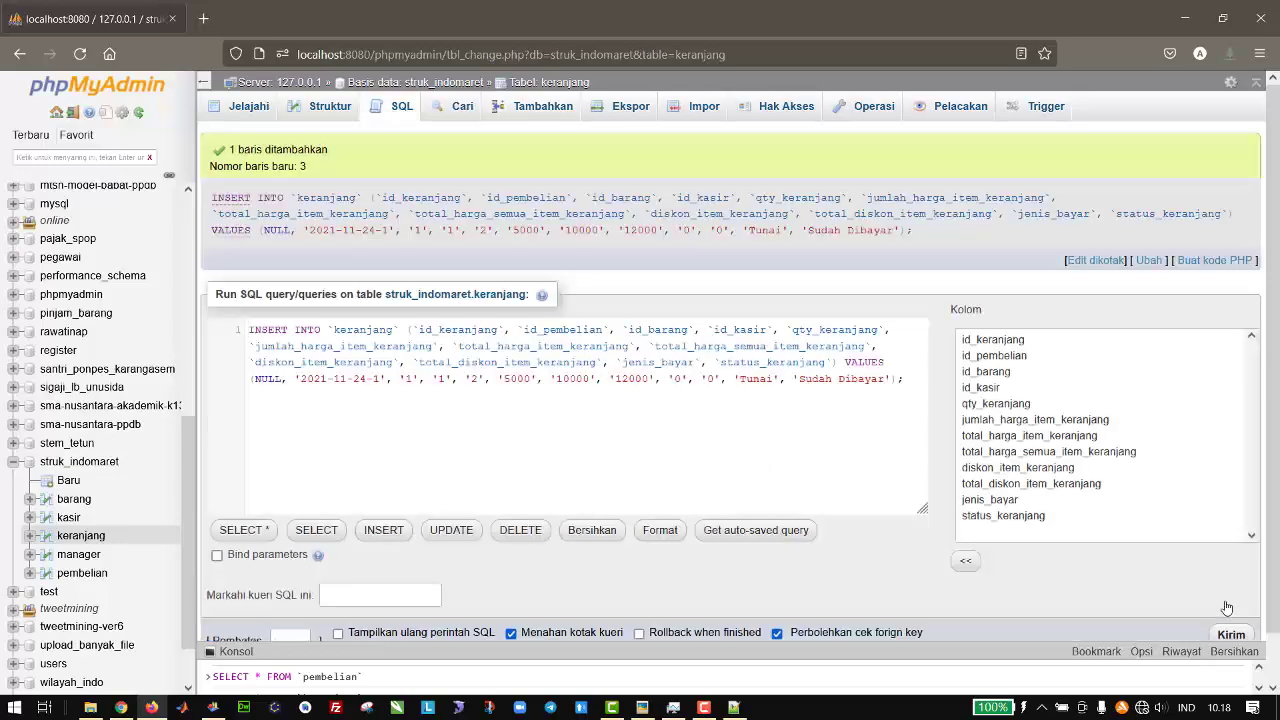
- Start another keranjang row with id_pembelian 2021-11-24-1, id_barang Spidol - 2 and the cashier with ID 1
left_click(512, 112)
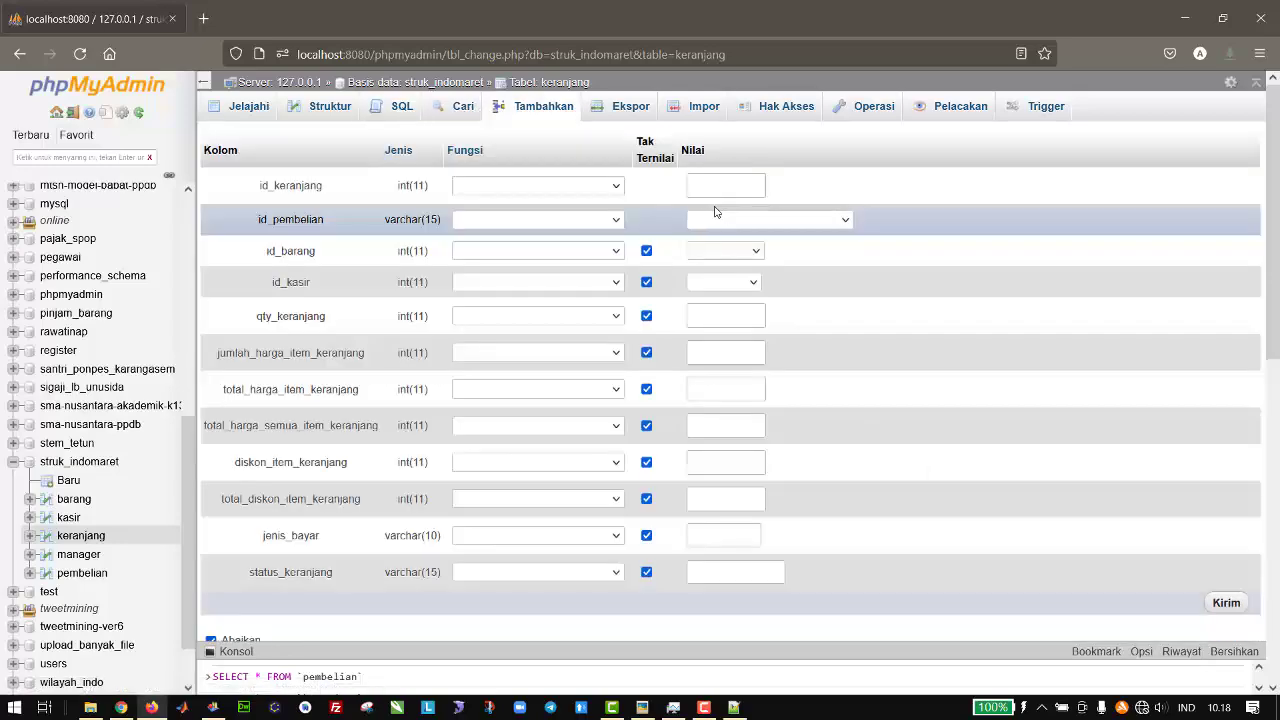
left_click(727, 221)
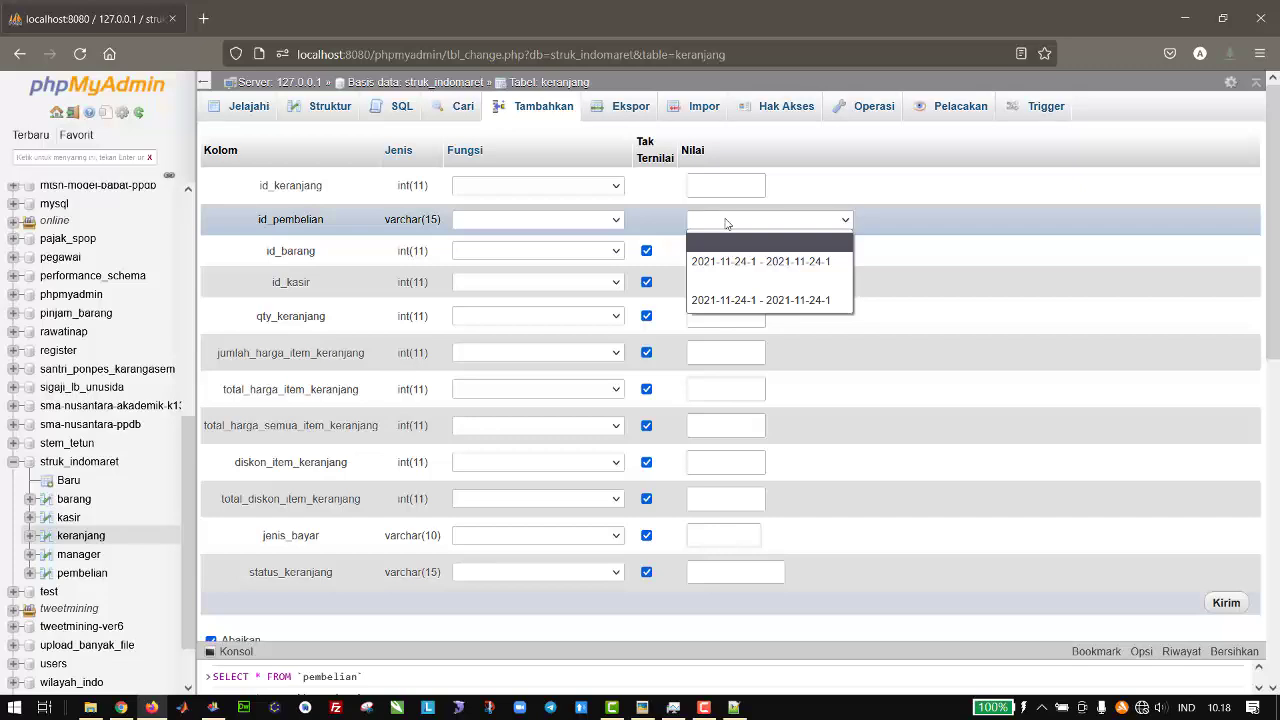
left_click(727, 263)
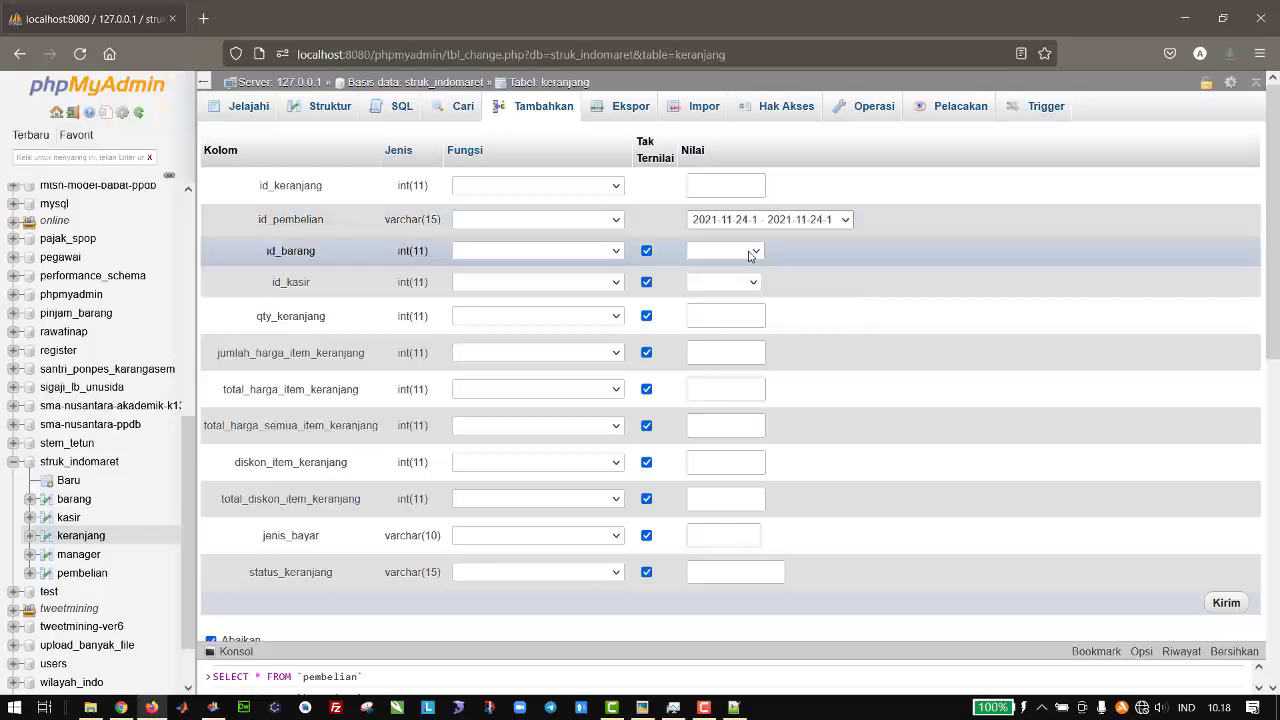
left_click(751, 256)
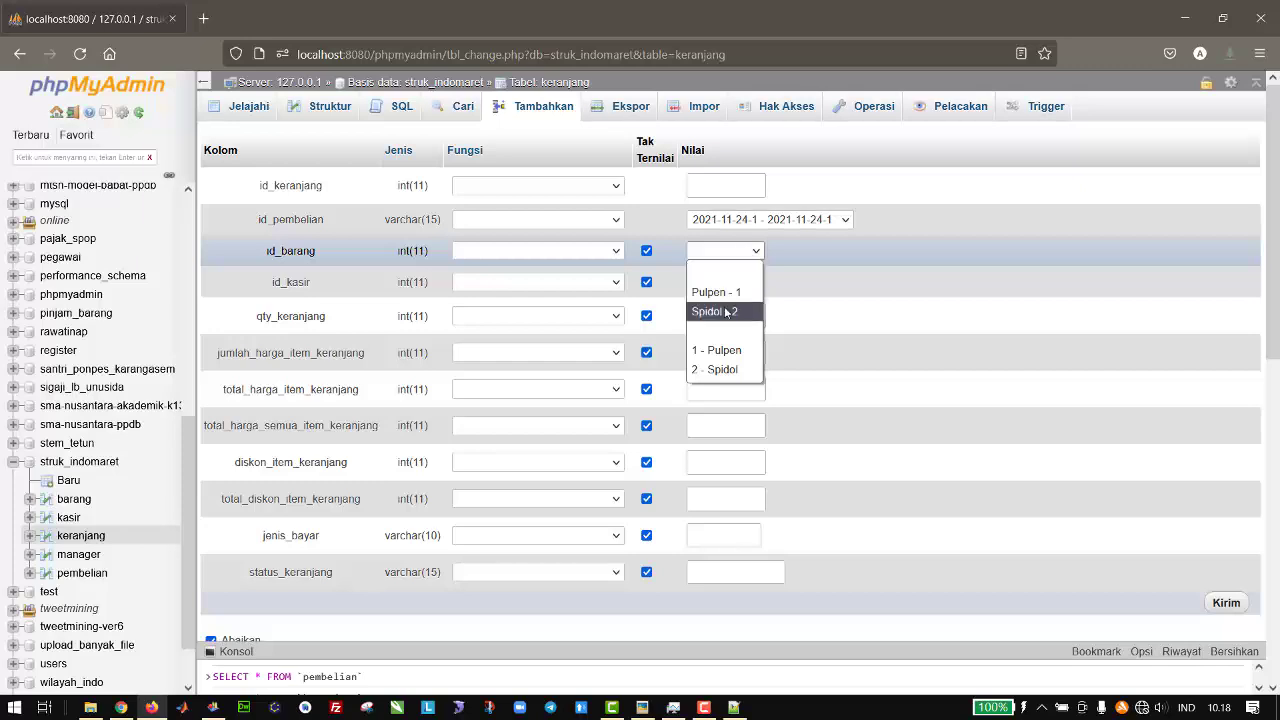
left_click(726, 312)
left_click(723, 282)
left_click(725, 319)
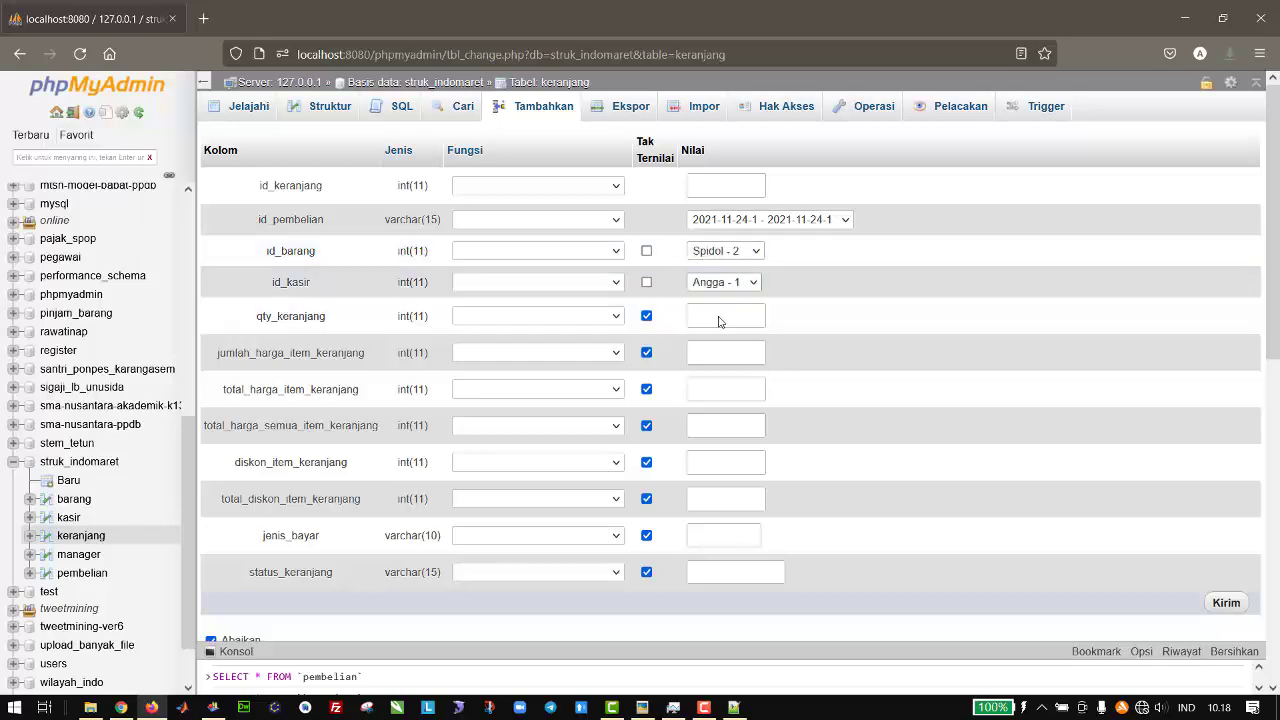
- Set qty_keranjang to 1, and both jumlah_harga_item_keranjang and total_harga_item_keranjang to 2000 for the Spidol row
left_click(730, 316)
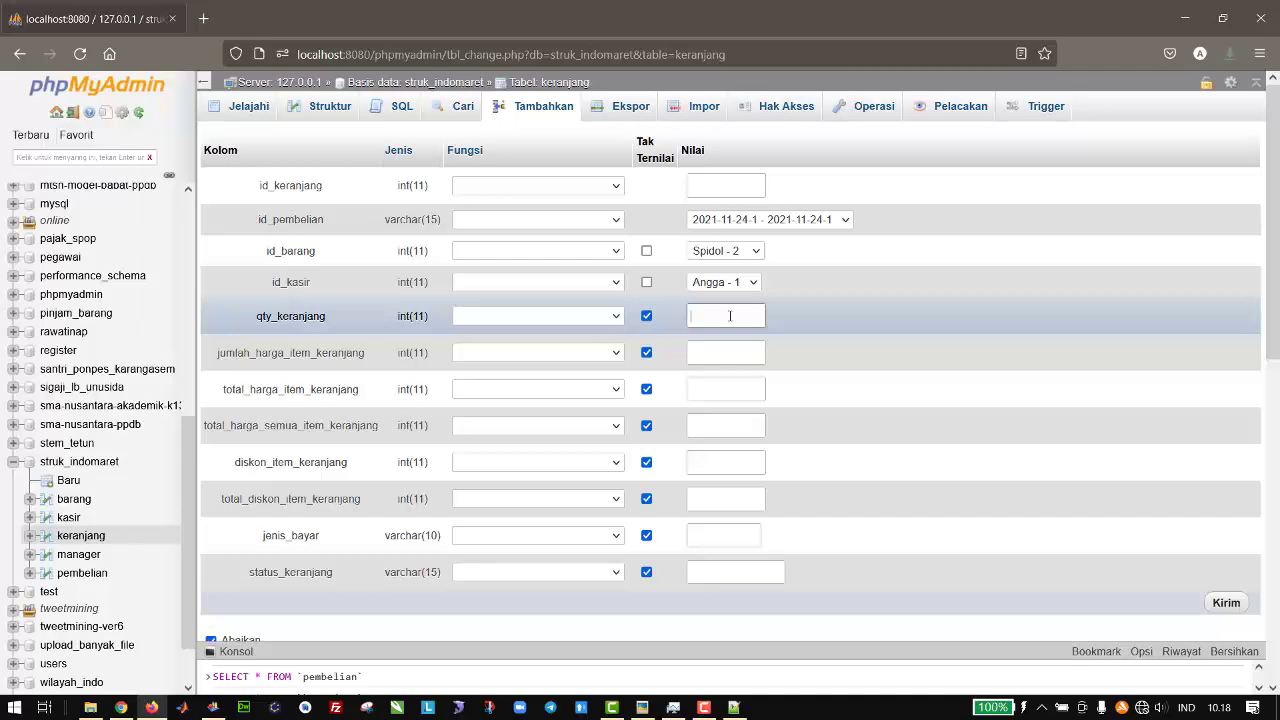
type("1")
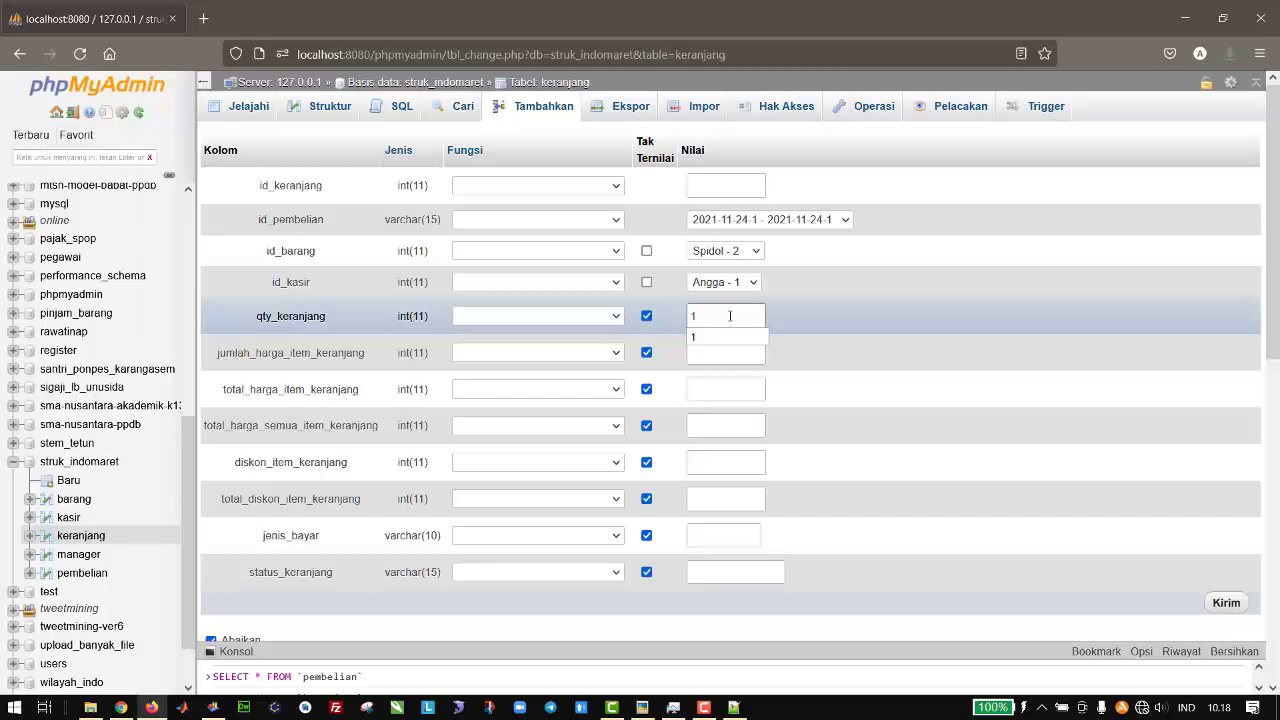
left_click(711, 354)
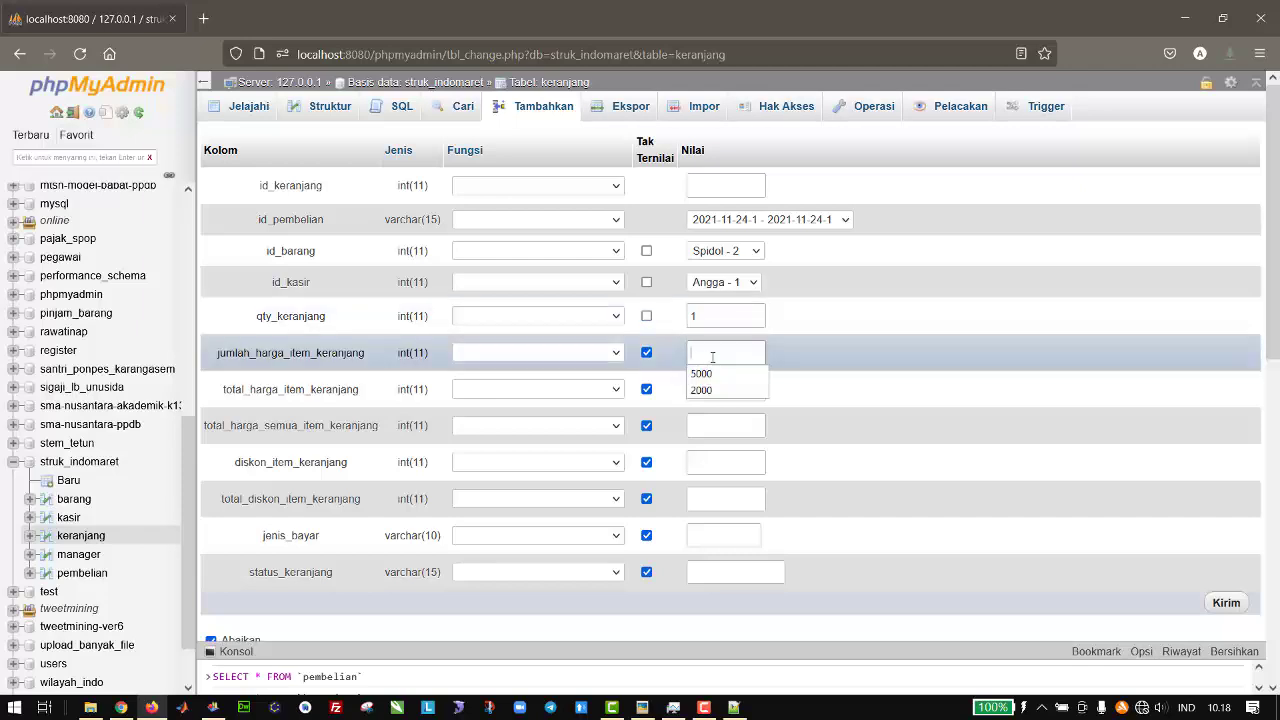
type("2000")
key("Tab")
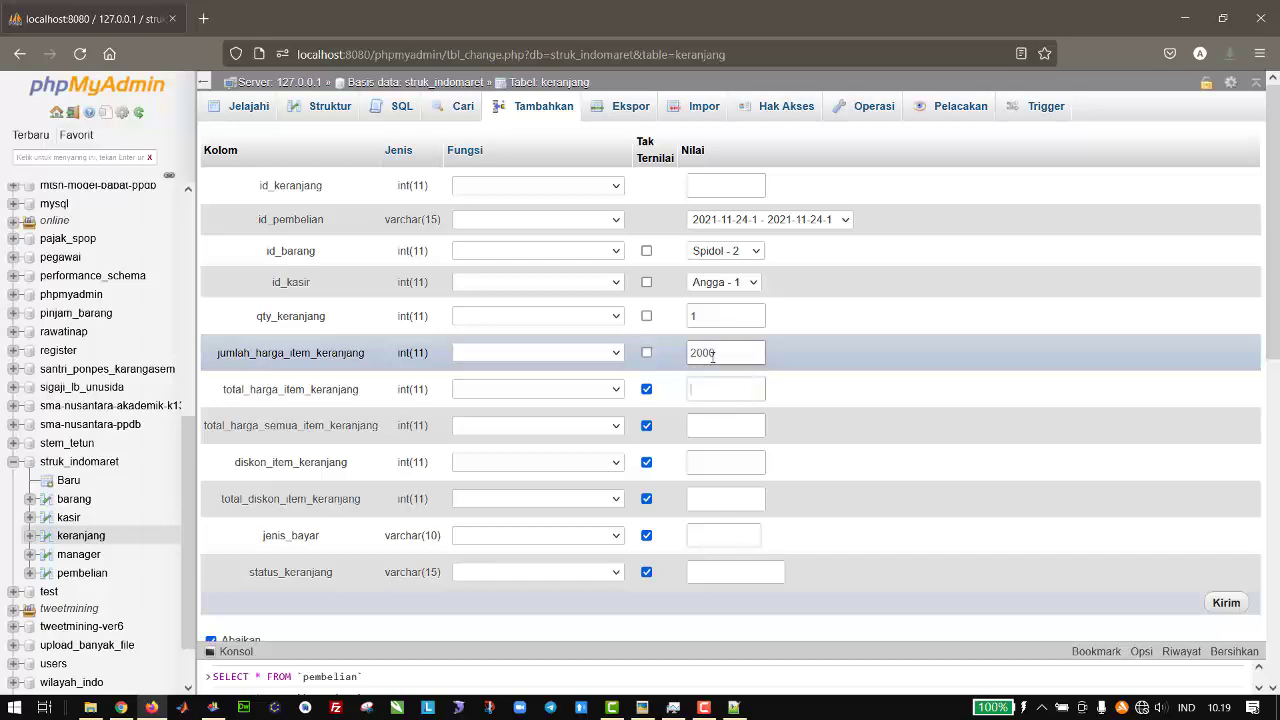
key("Down")
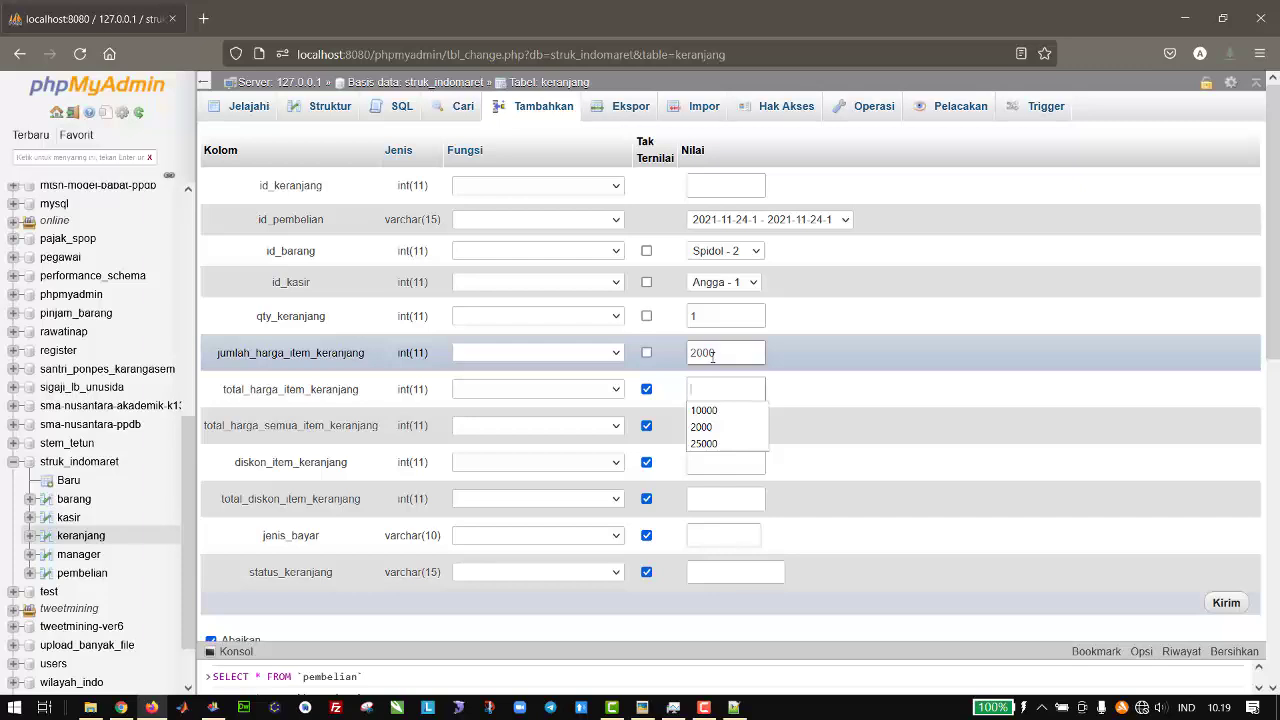
type("2000")
- Set total_harga_semua_item_keranjang to 12000 and both discount columns, diskon_item_keranjang and total_diskon_item_keranjang, to 0
key("Tab")
type("12000")
key("Tab")
type("0")
key("Tab")
type("0")
- Set jenis_bayar to Tunai and status_keranjang to Sudah Dibayar, and submit the Spidol row
key("Tab")
key("Down")
key("Down")
key("Return")
key("Tab")
key("Down")
key("Return")
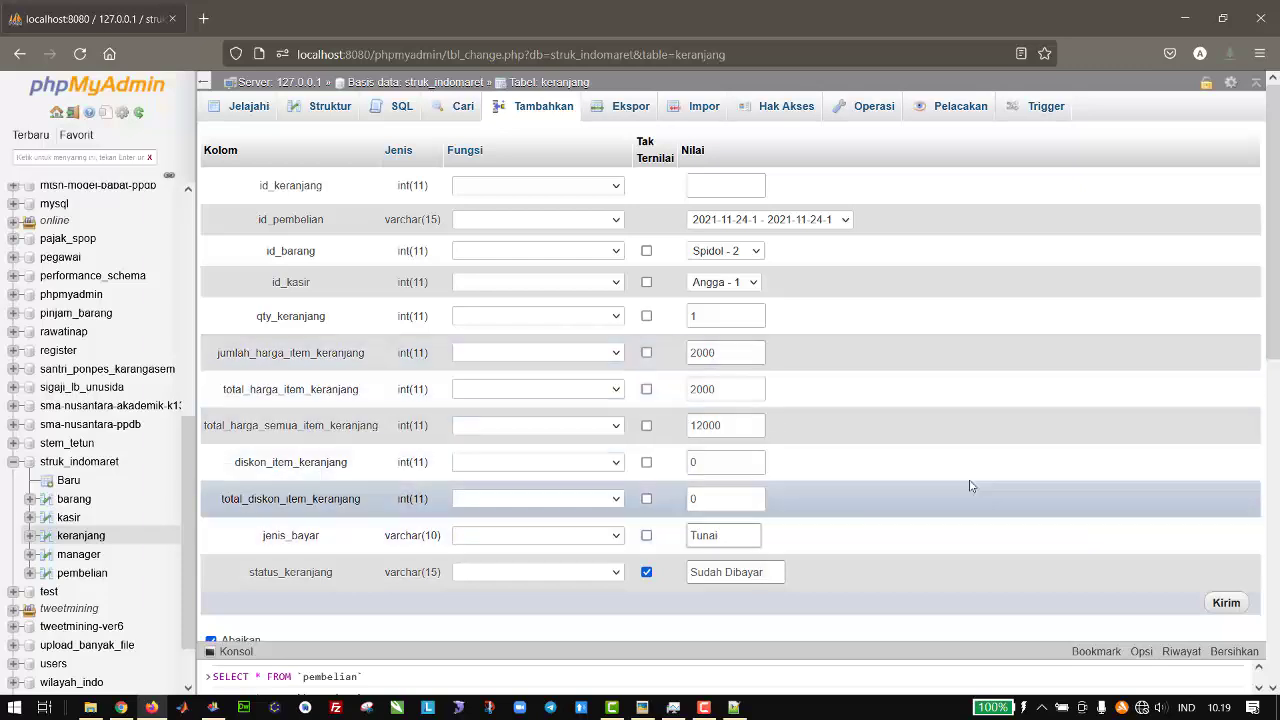
left_click(1224, 601)
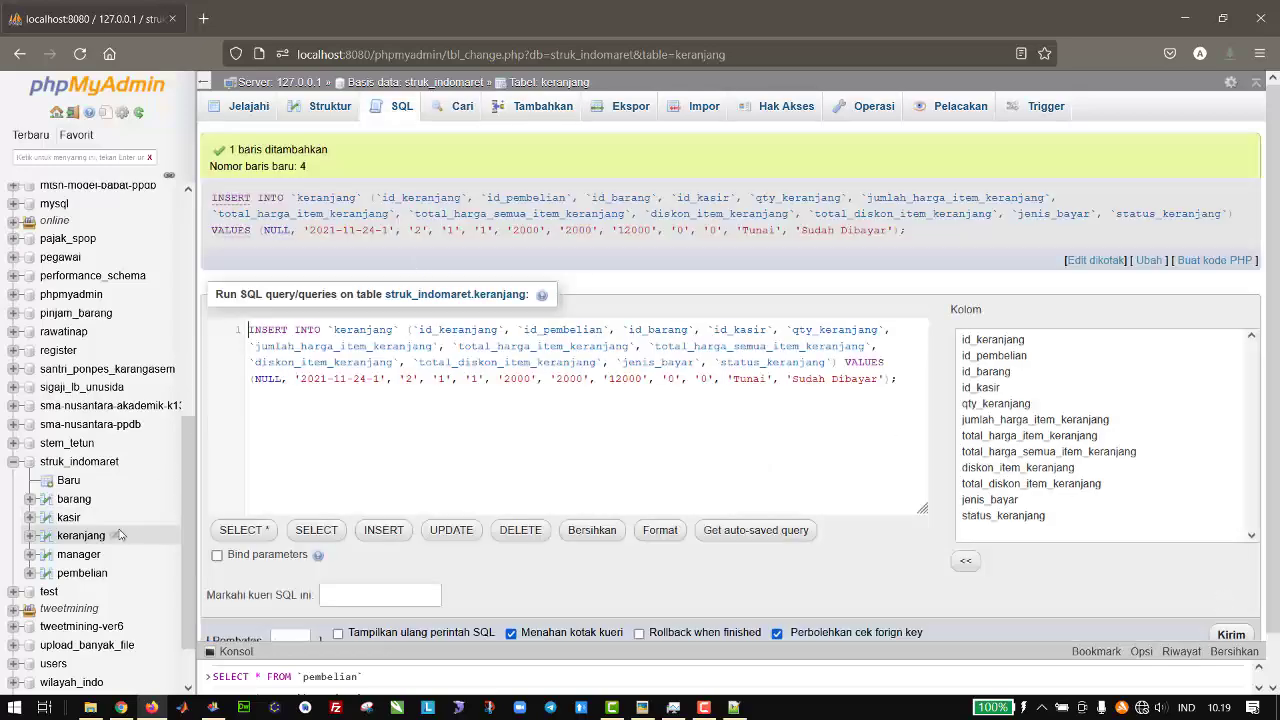
- Edit the 2021-11-24-1 record in pembelian, setting jumlah_uang_pembelian to 20000 and kembalian_uang_pembelian to 18000, and save it
left_click(82, 575)
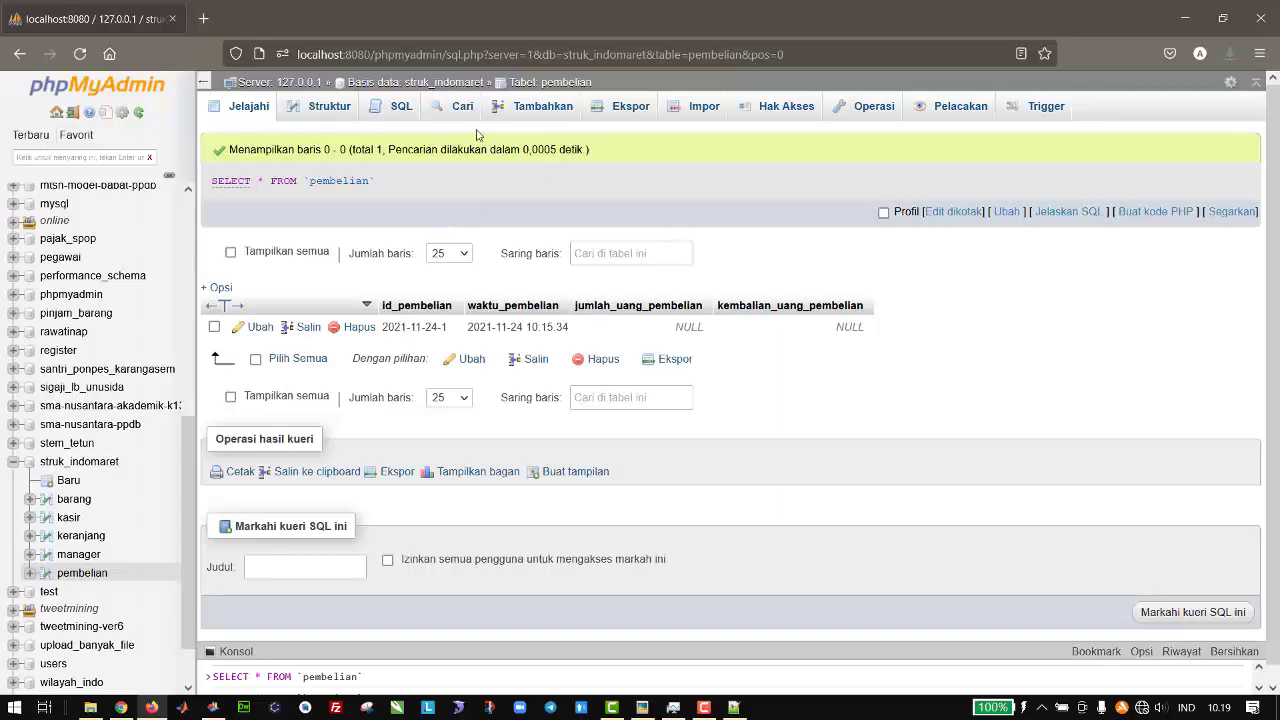
left_click(258, 328)
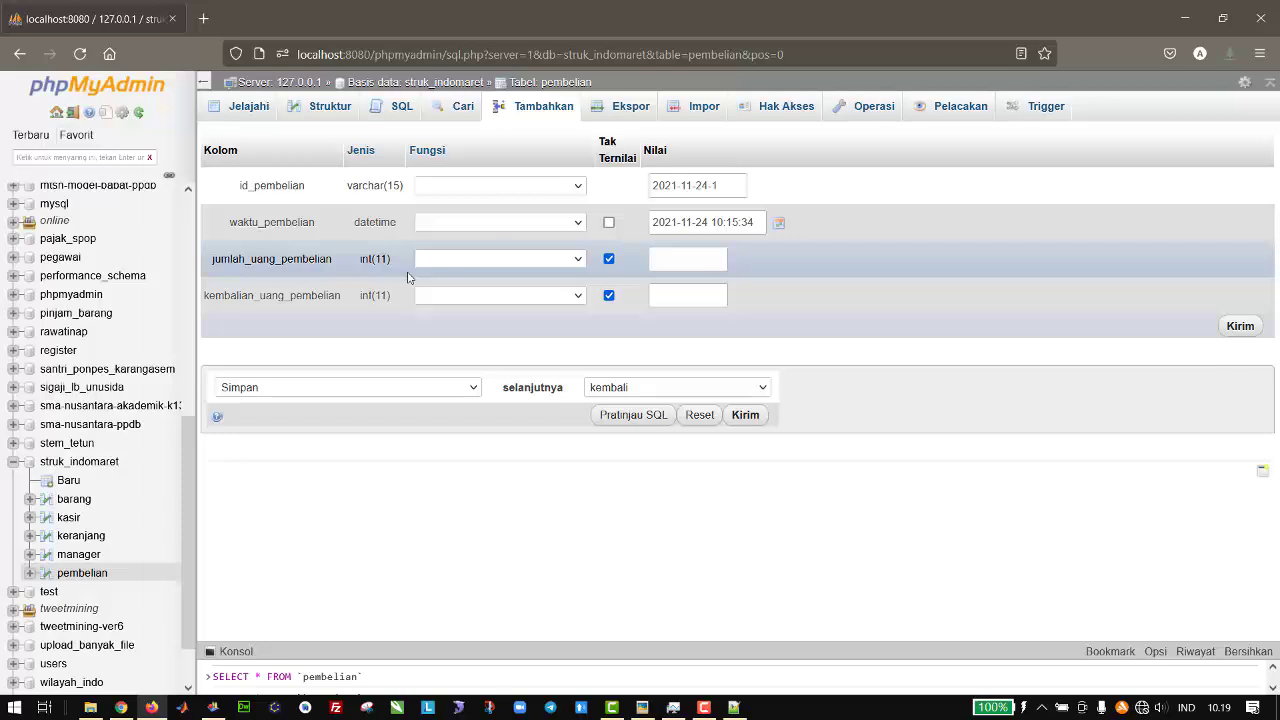
left_click(675, 260)
type("20000")
left_click(674, 293)
type("18000")
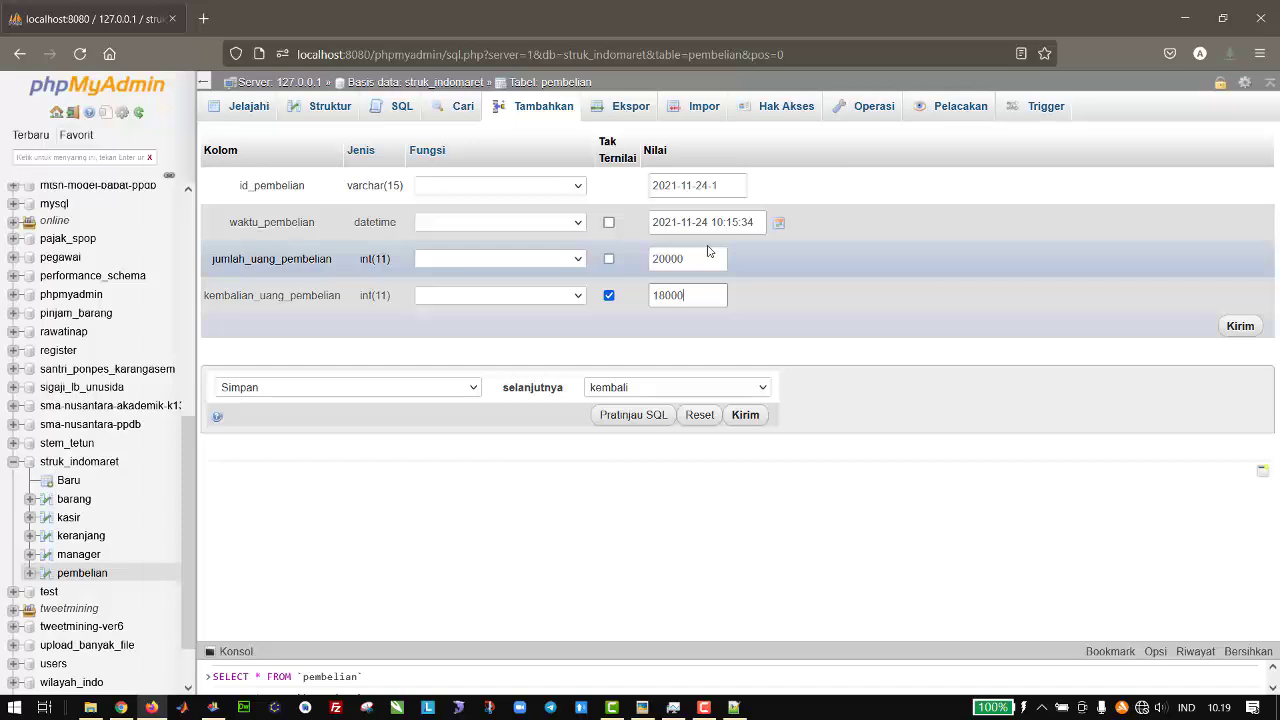
left_click(940, 357)
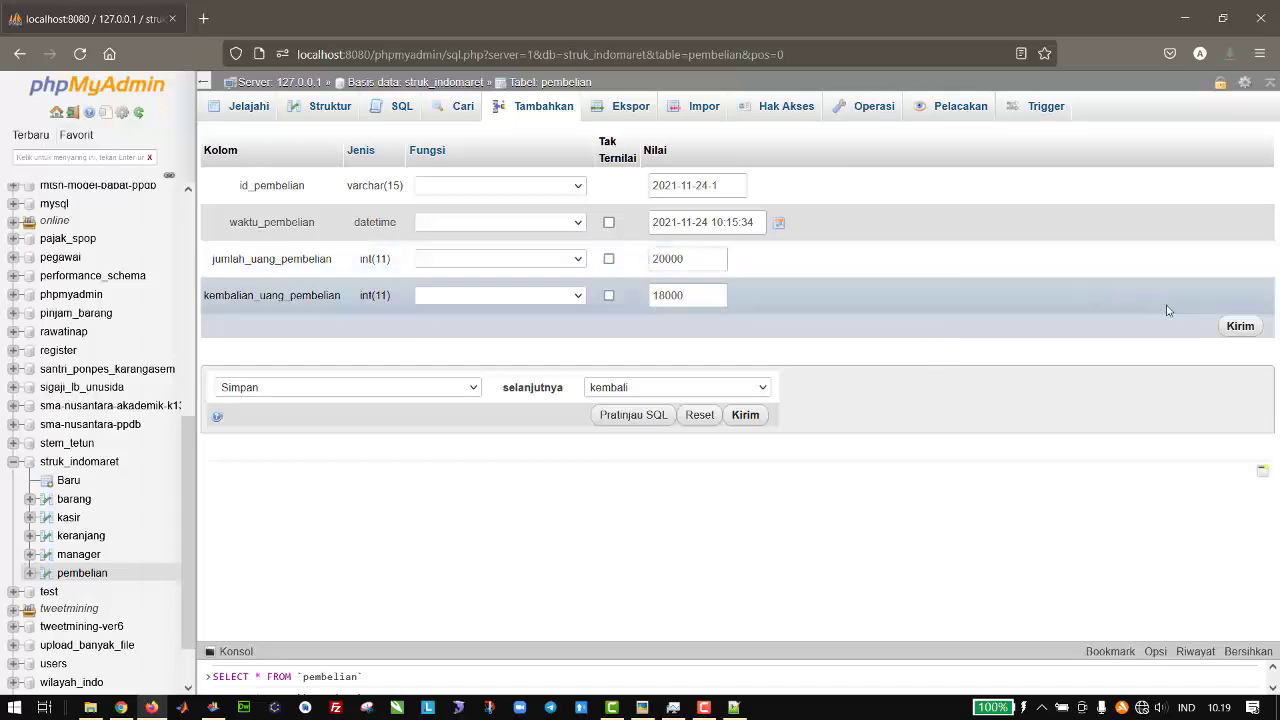
left_click(1238, 325)
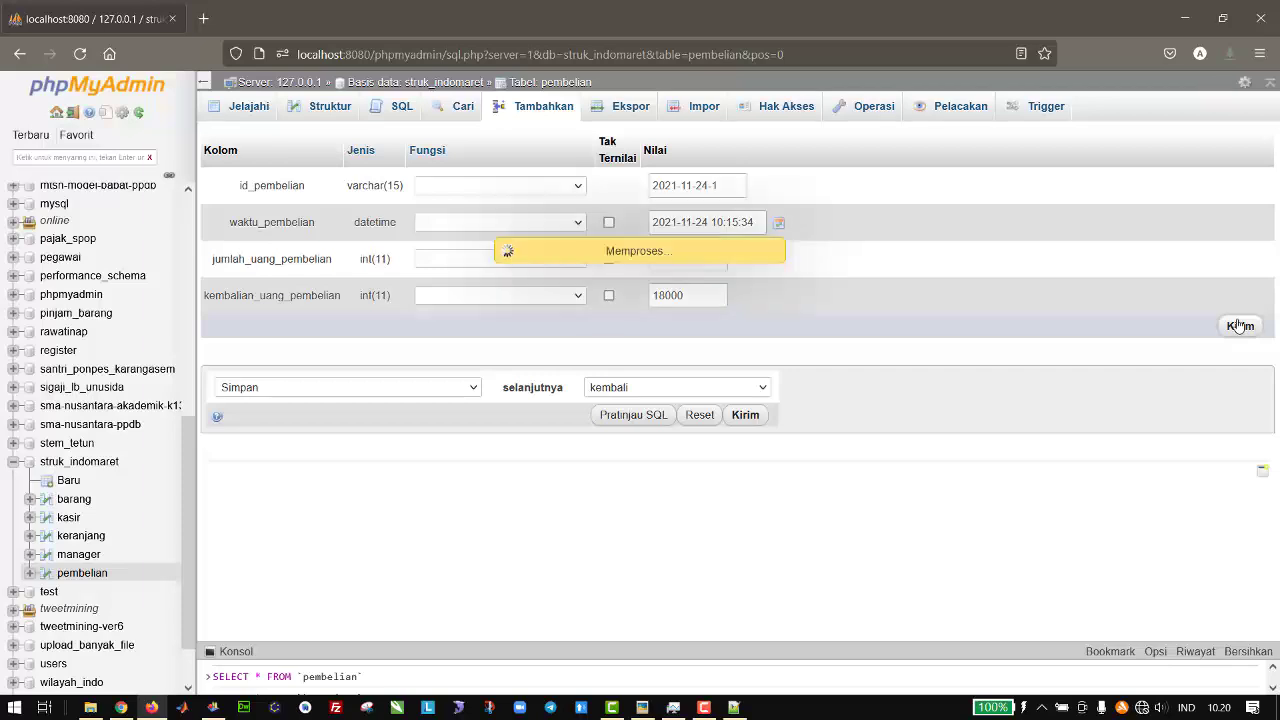
- Start an SQL query on pembelian, putting SELECT, FROM and WHERE on separate lines with blank lines between, and remove the asterisk
left_click(400, 106)
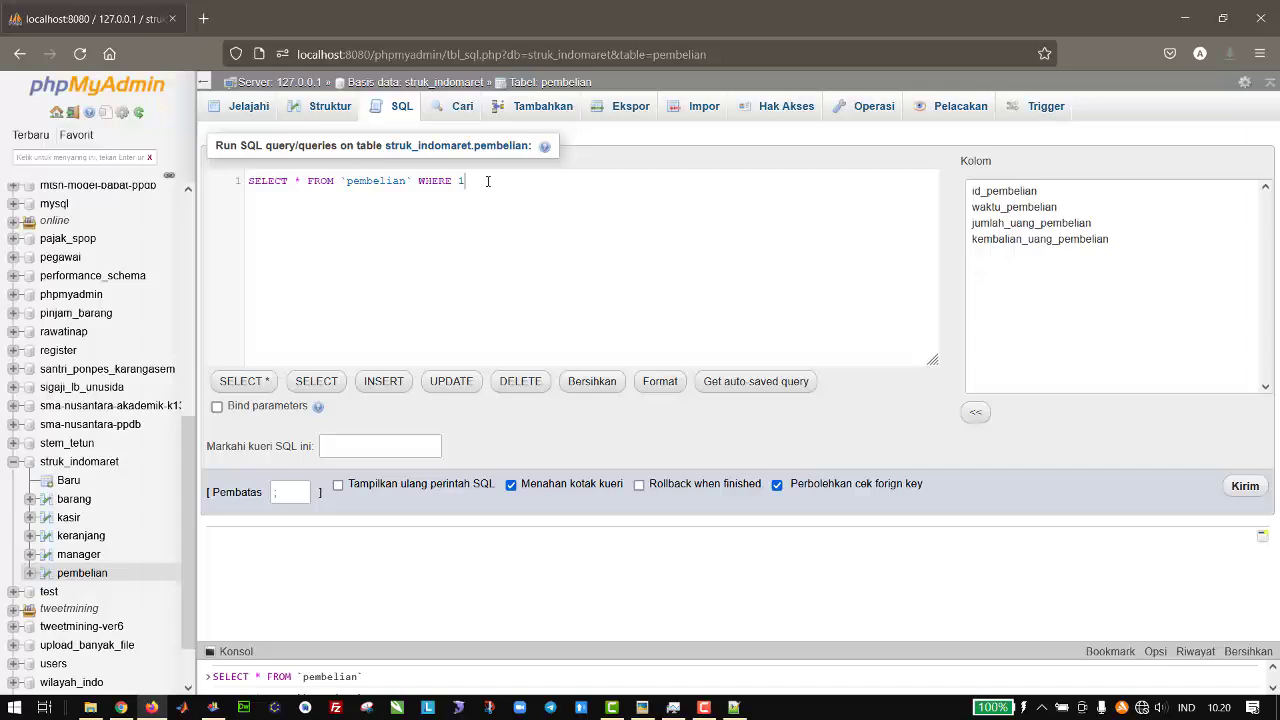
left_click_drag(485, 179, 170, 168)
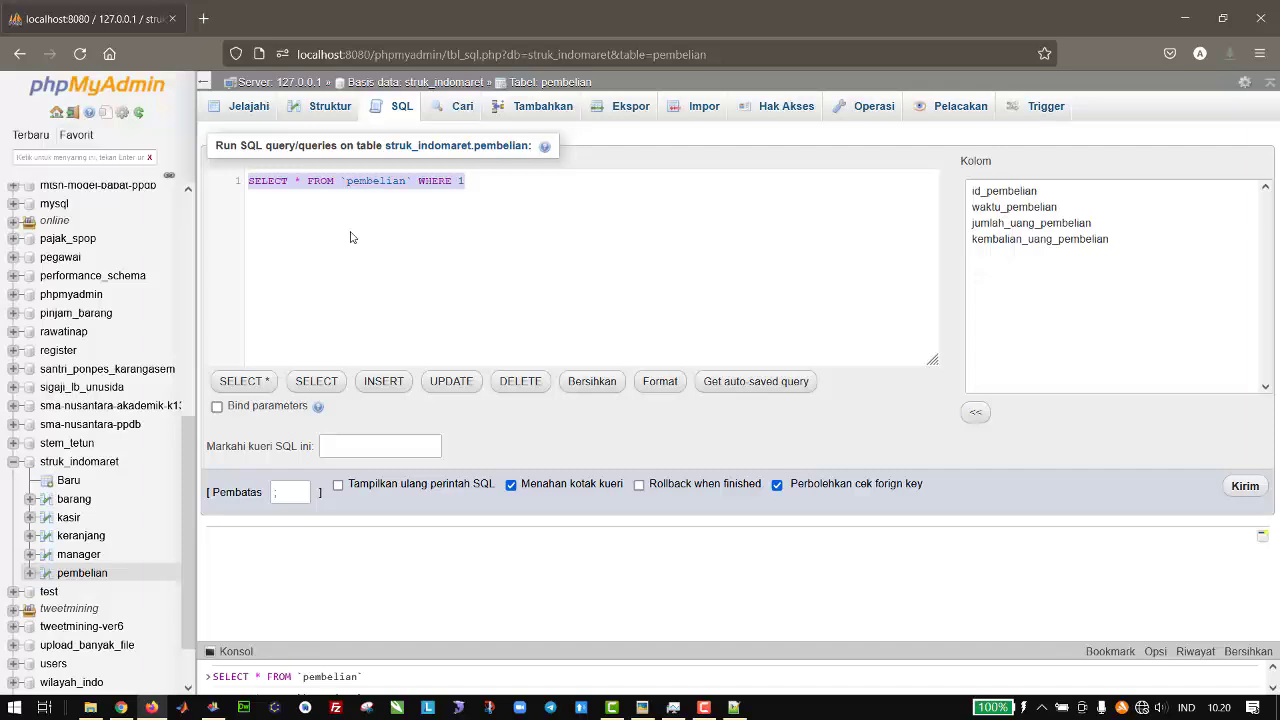
left_click(489, 200)
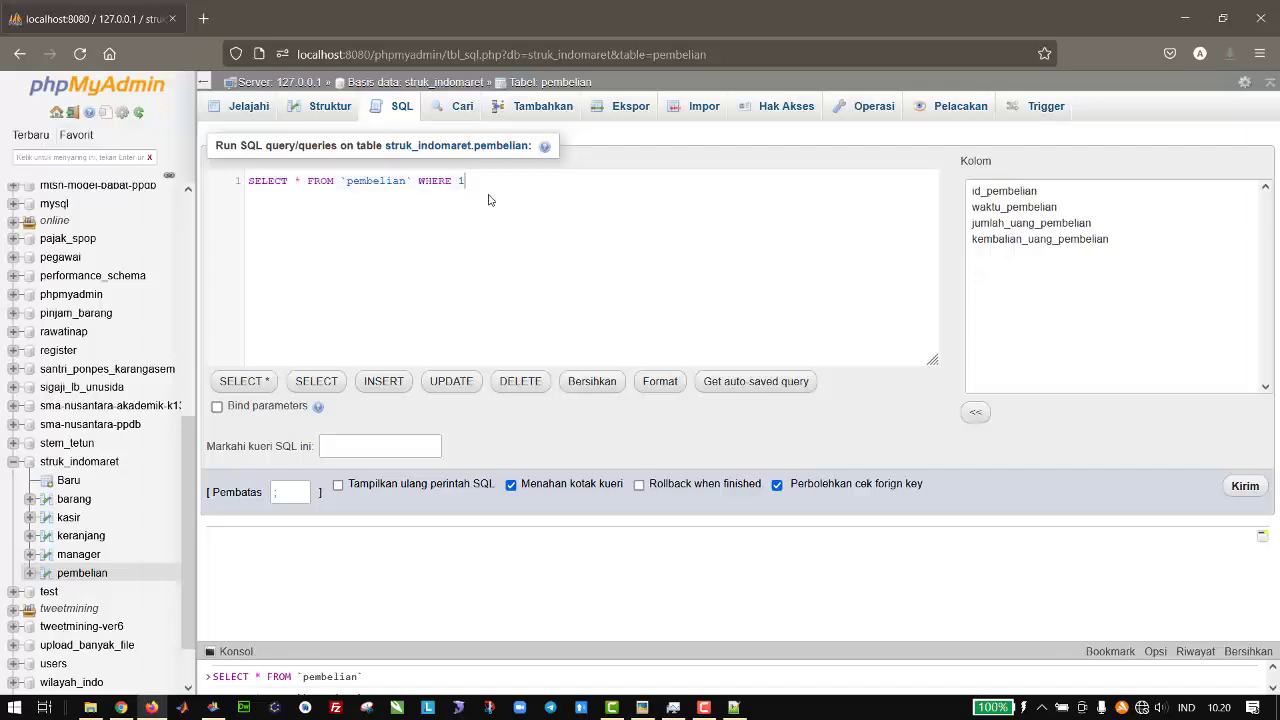
left_click(305, 181)
key("Return")
key("Return")
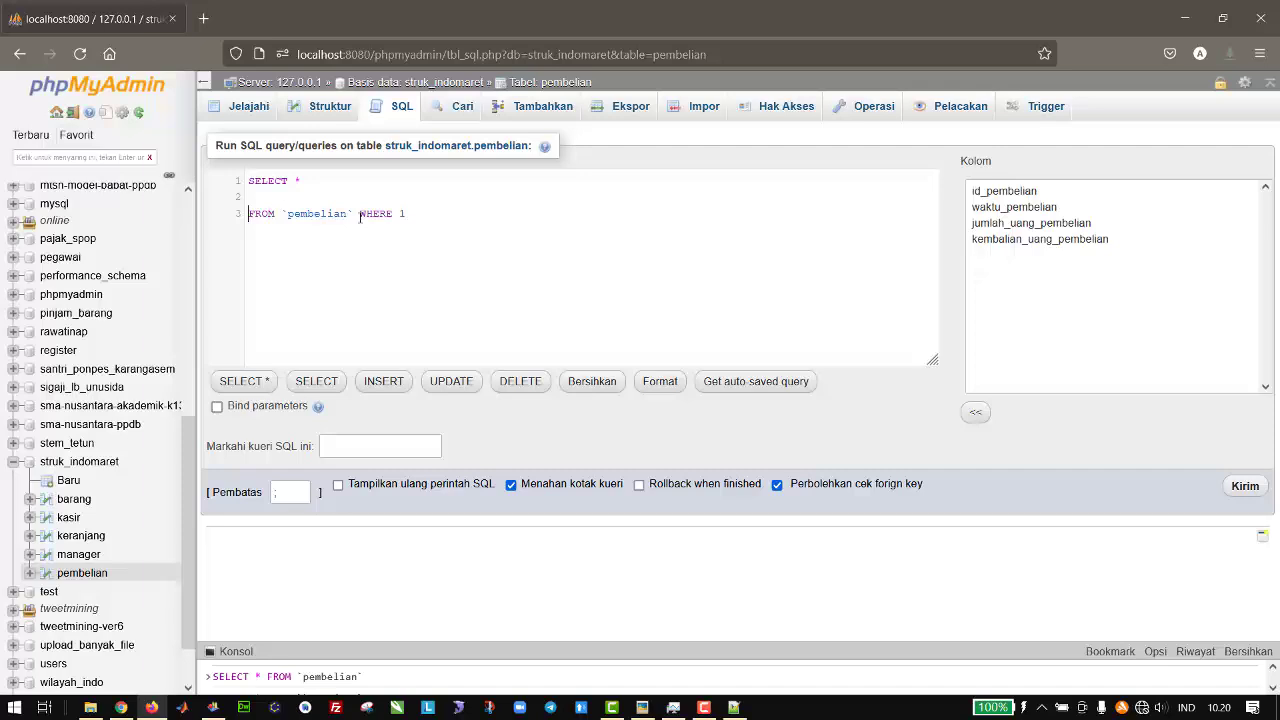
left_click(360, 214)
key("Return")
key("Return")
key("BackSpace")
left_click(343, 229)
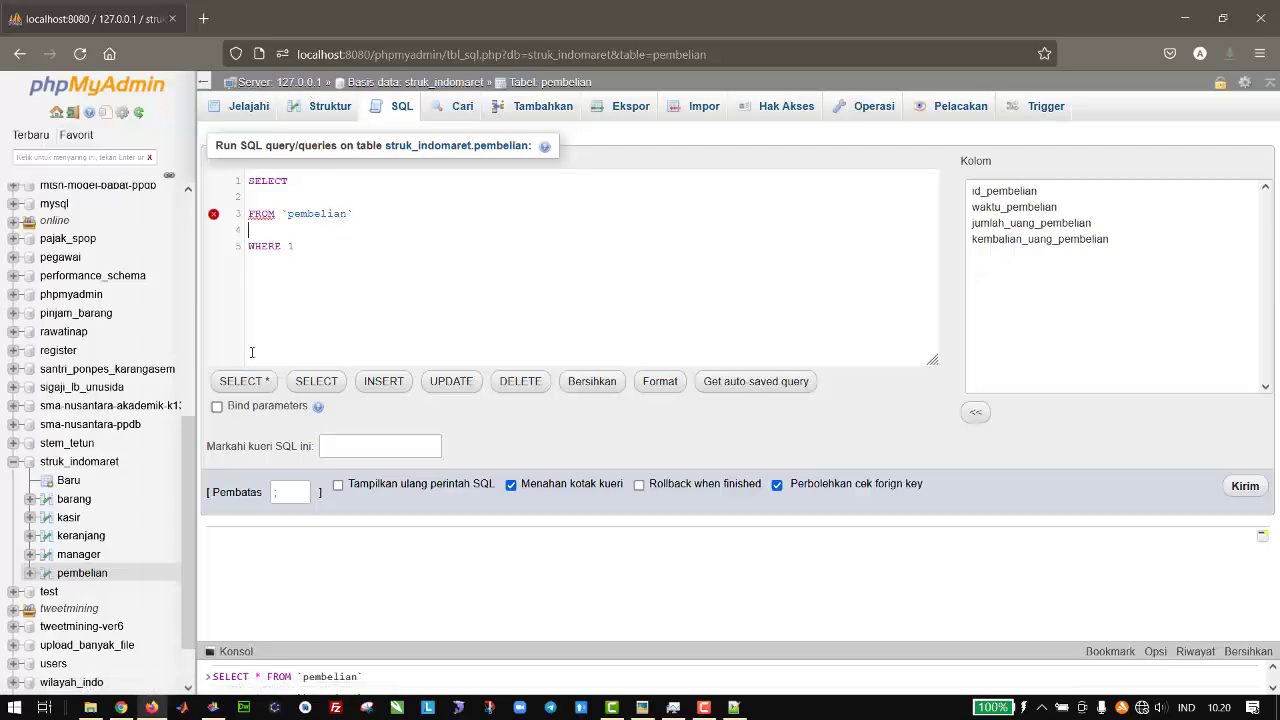
- Open the barang, kasir, keranjang and pembelian tables in separate browser tabs, keeping the query page open
middle_click(77, 500)
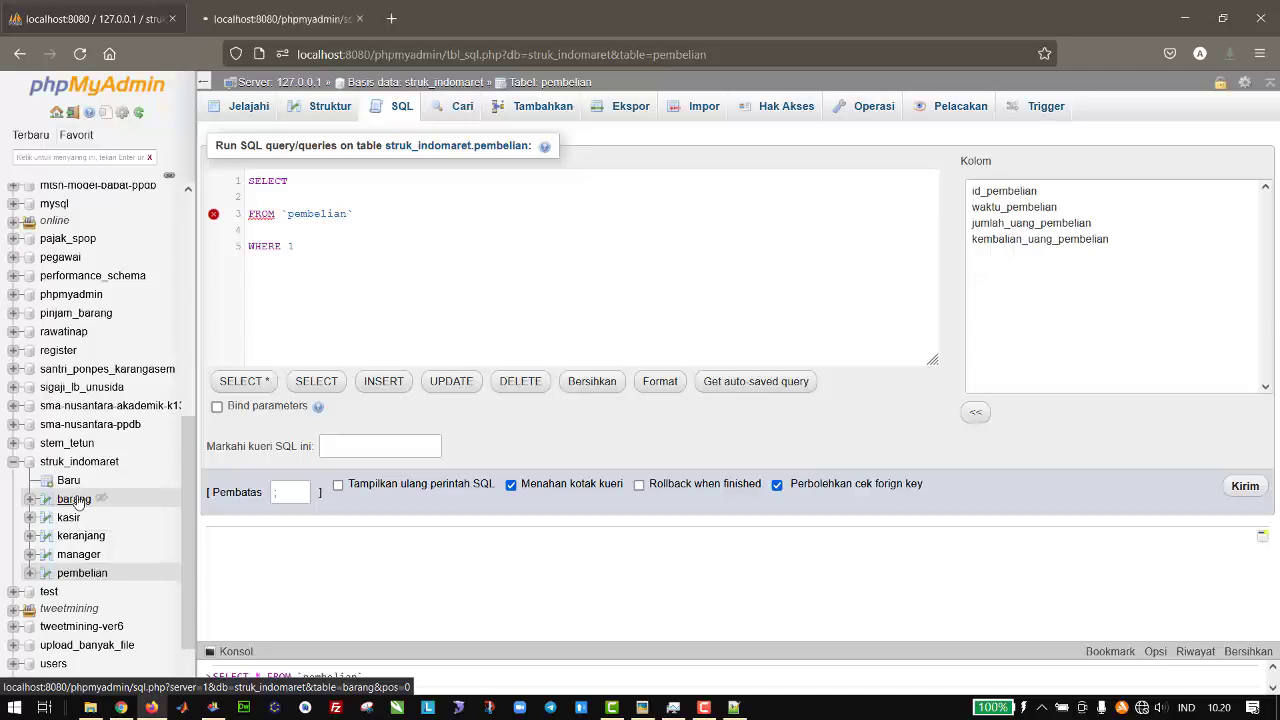
left_click(250, 10)
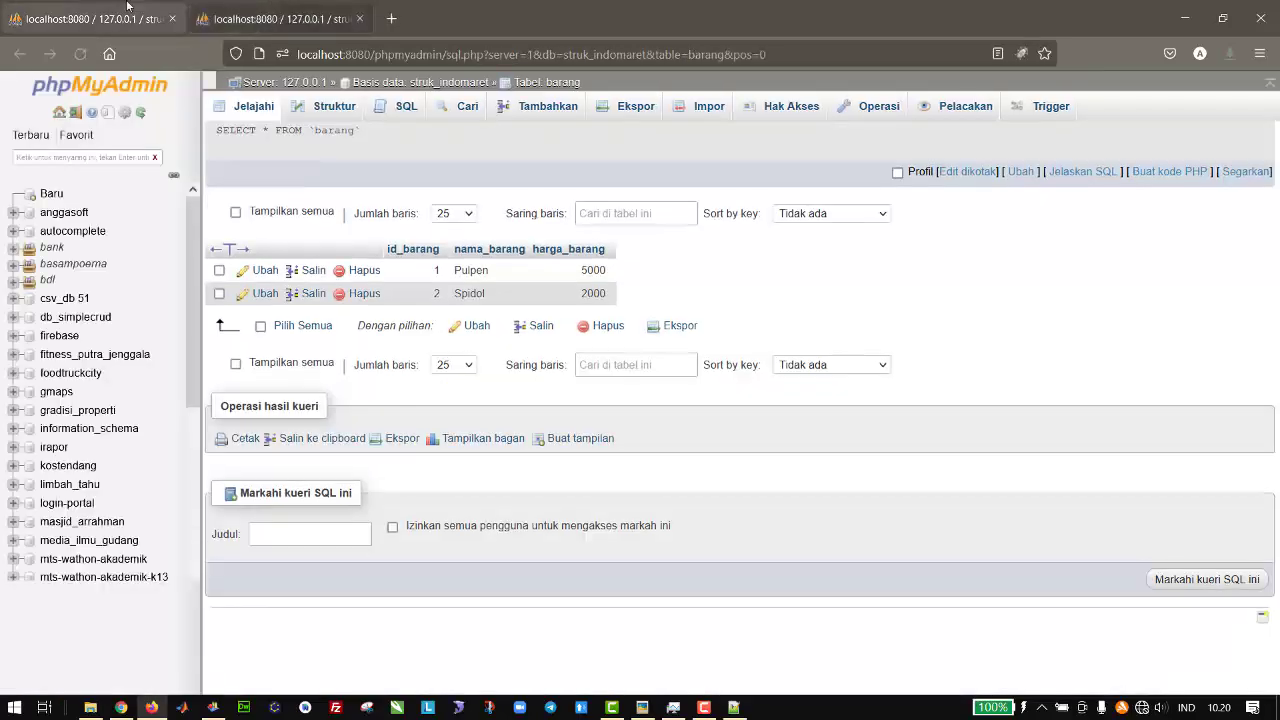
left_click(150, 14)
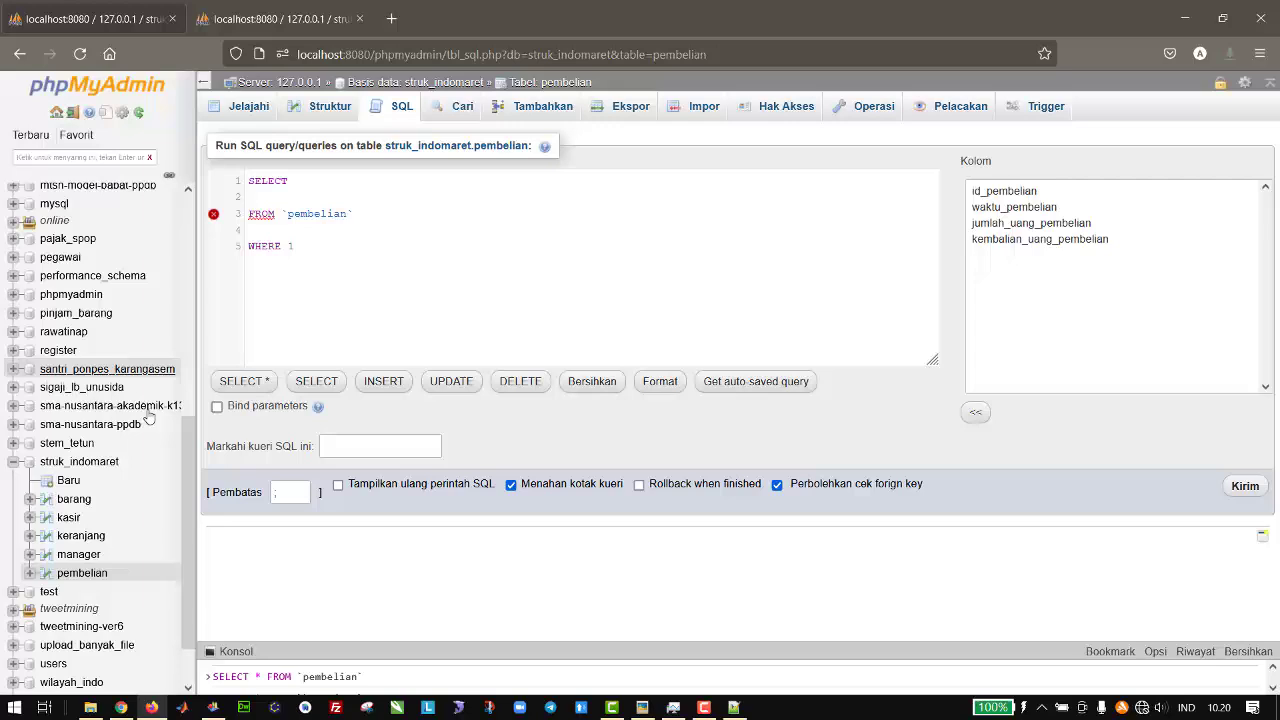
middle_click(68, 517)
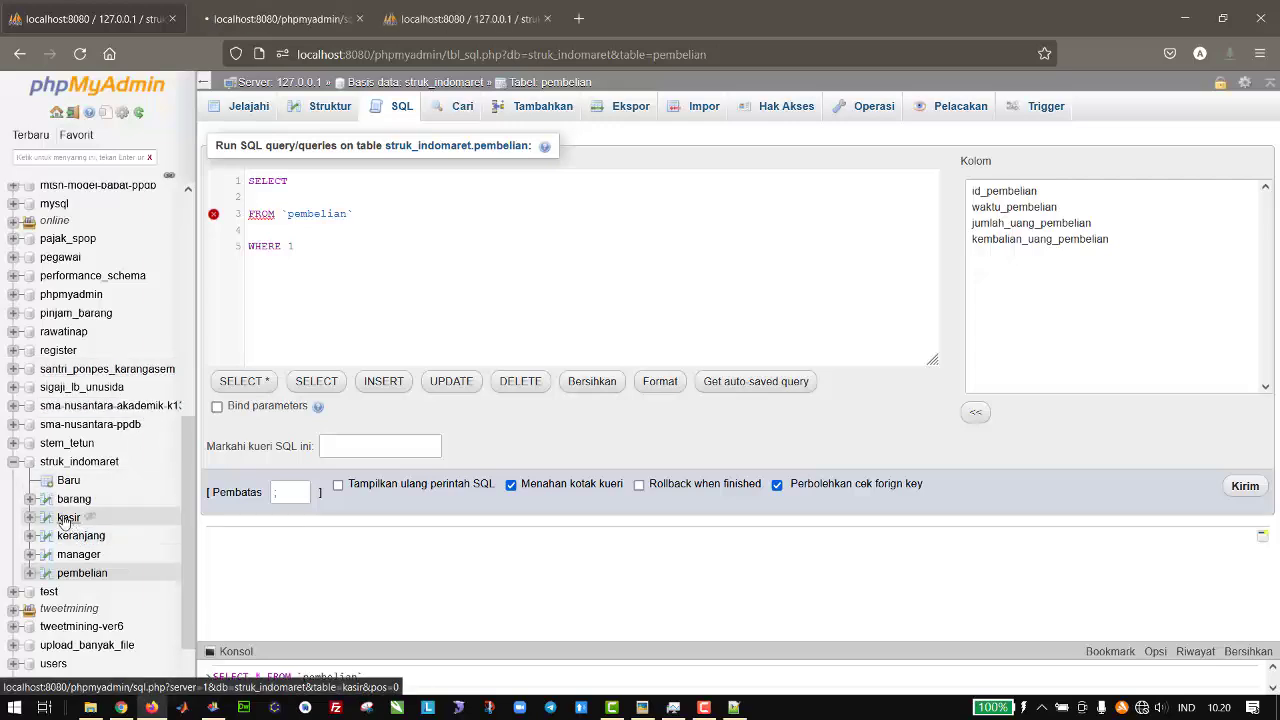
middle_click(80, 577)
middle_click(80, 577)
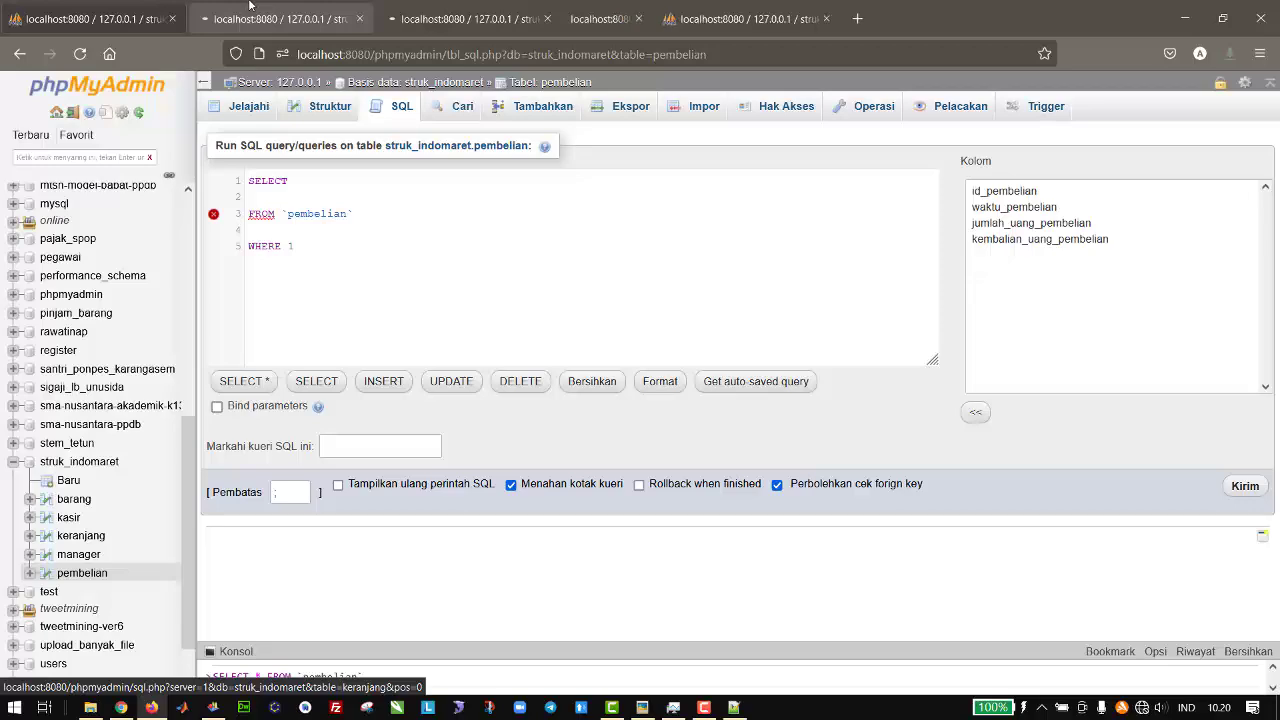
- Examine the keranjang, kasir, pembelian and barang tables for the columns and shared IDs that the query needs
left_click(250, 12)
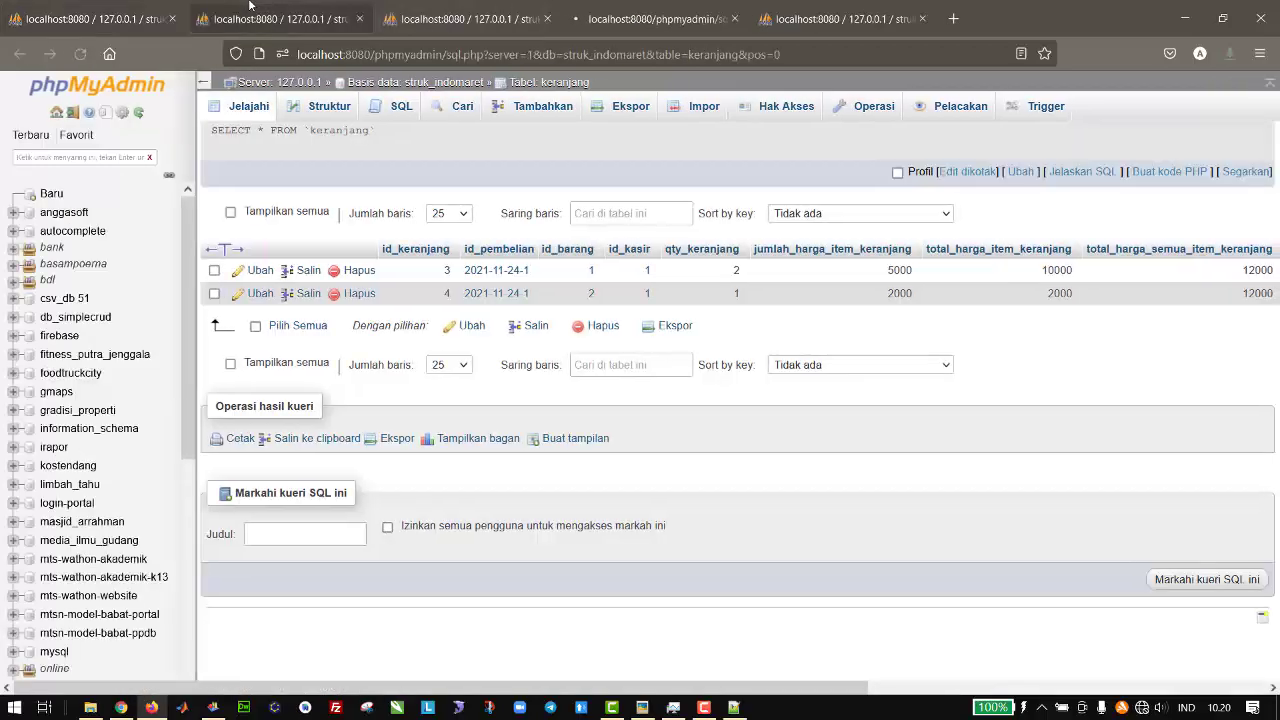
left_click(395, 10)
left_click(631, 6)
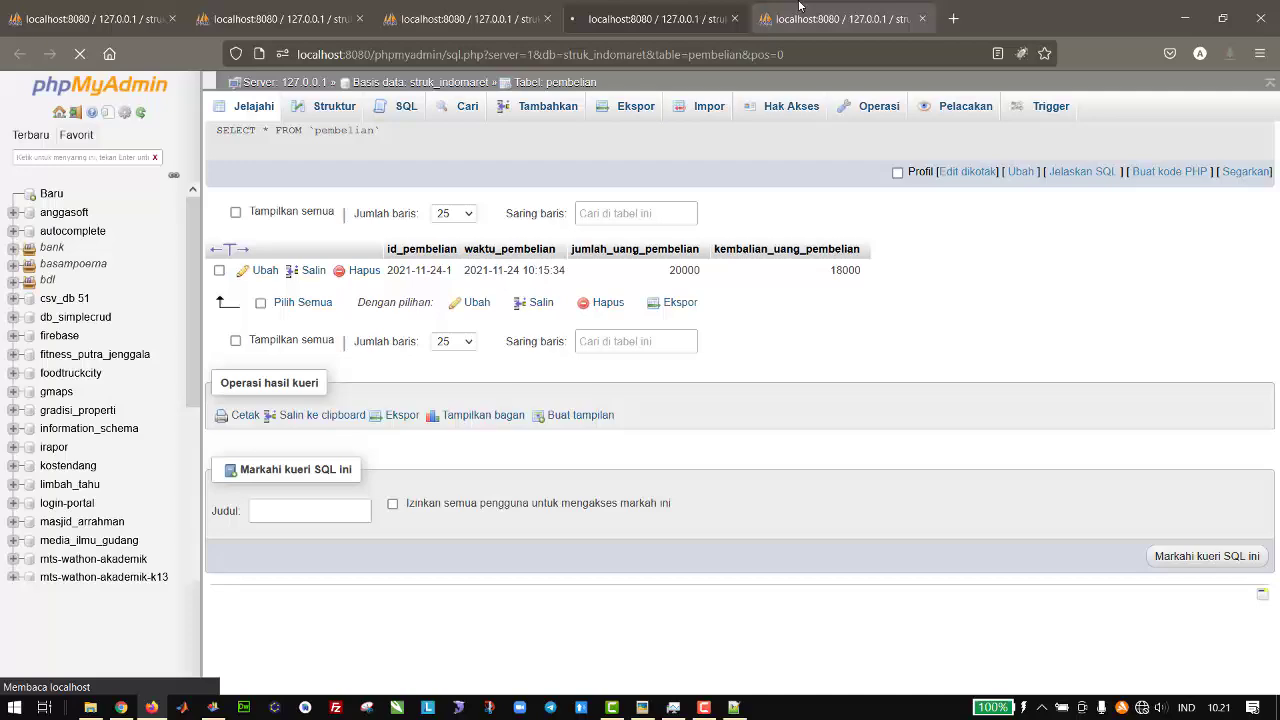
left_click(799, 6)
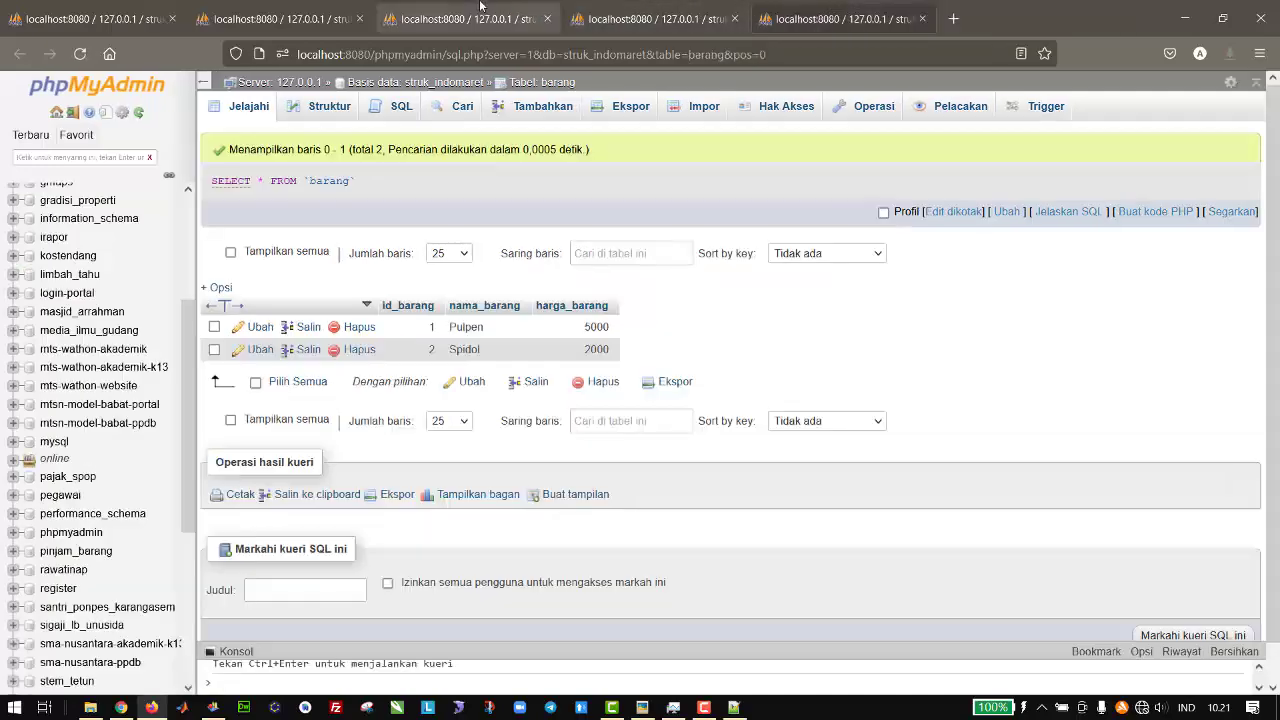
left_click(280, 12)
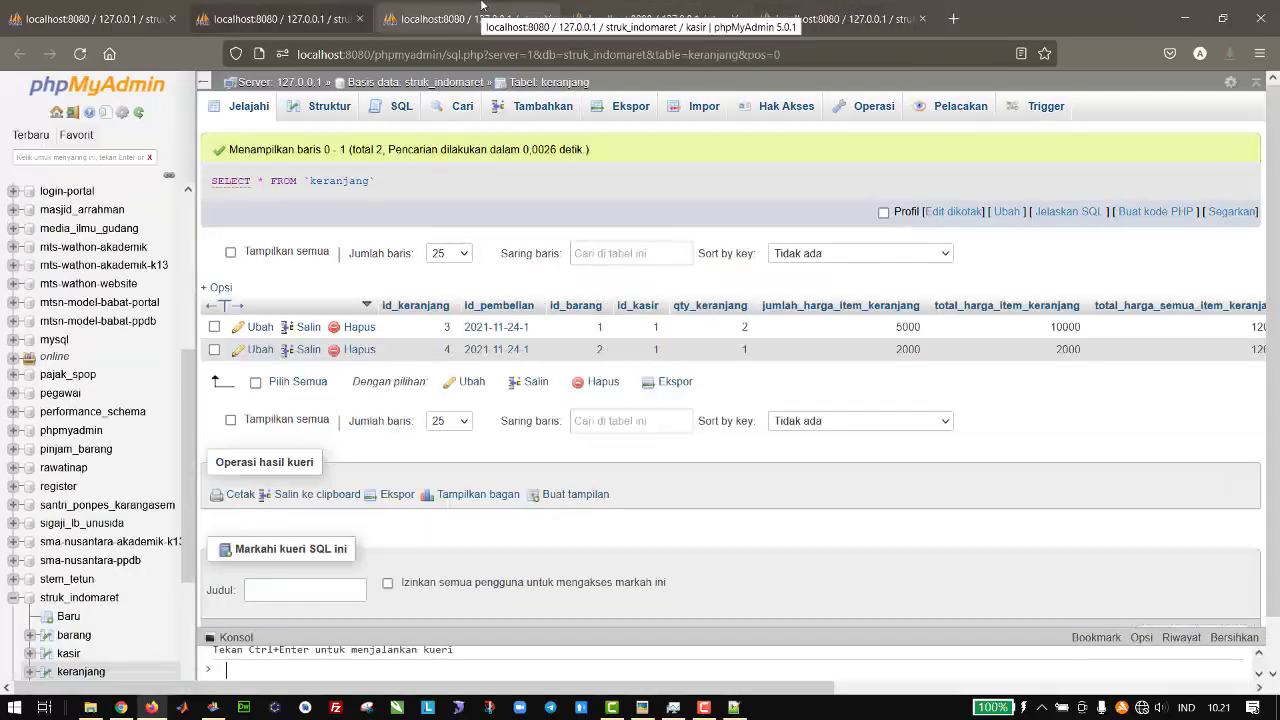
left_click(481, 5)
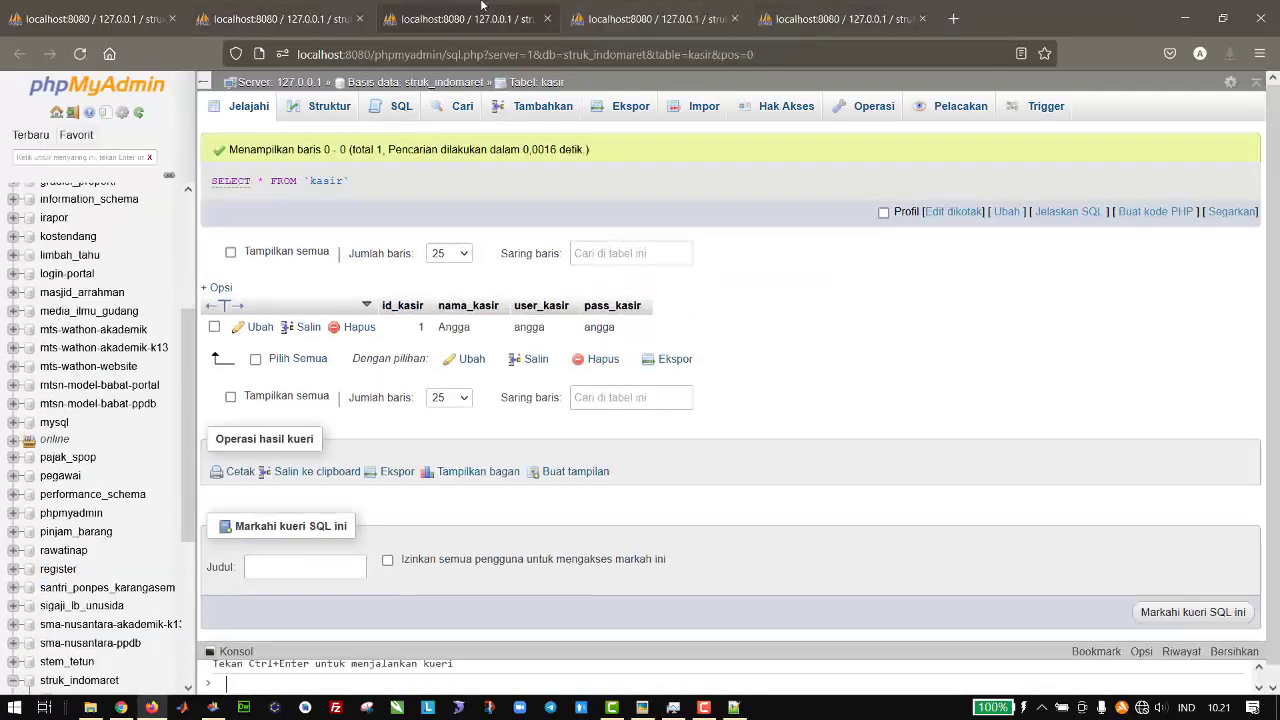
left_click(640, 8)
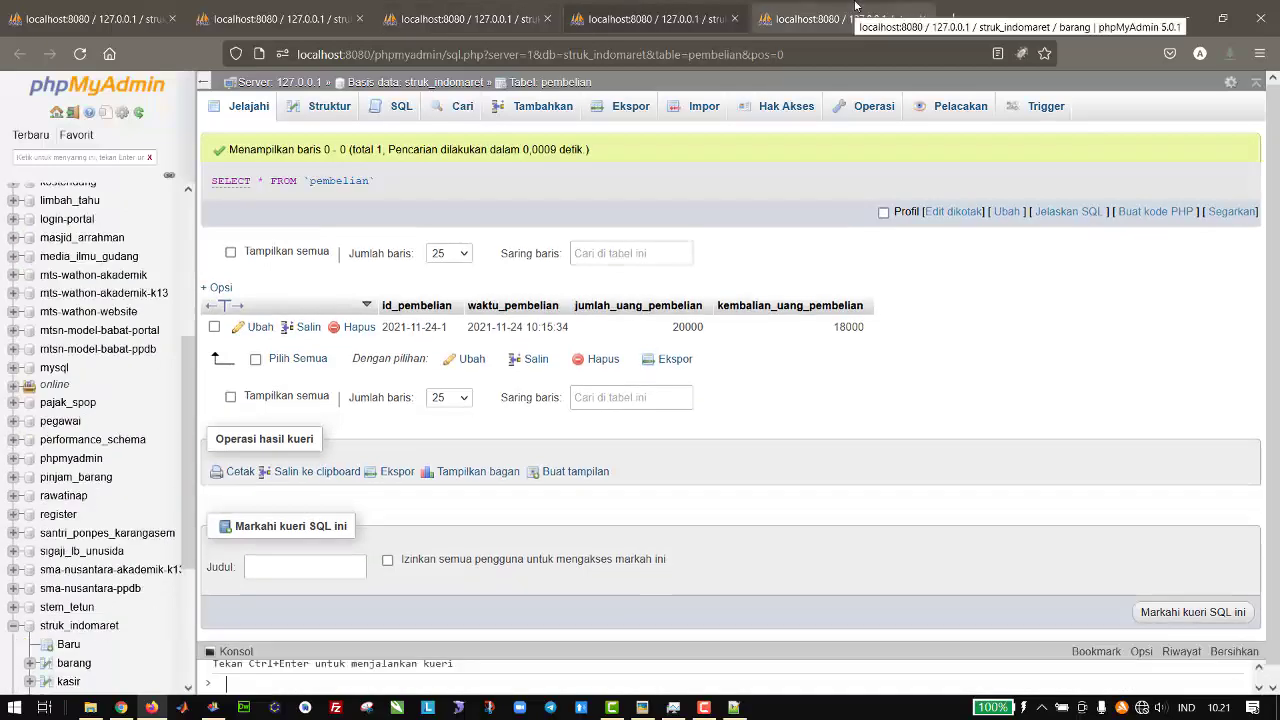
left_click(855, 6)
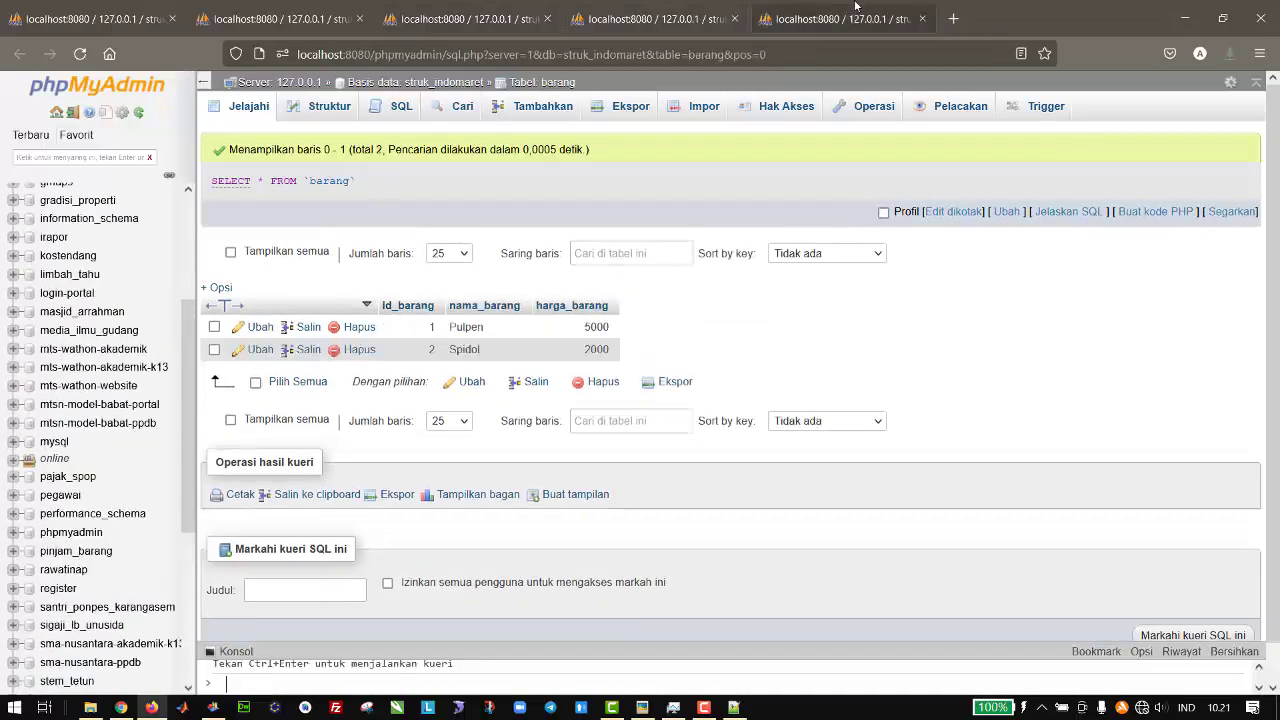
left_click(470, 8)
left_click(318, 5)
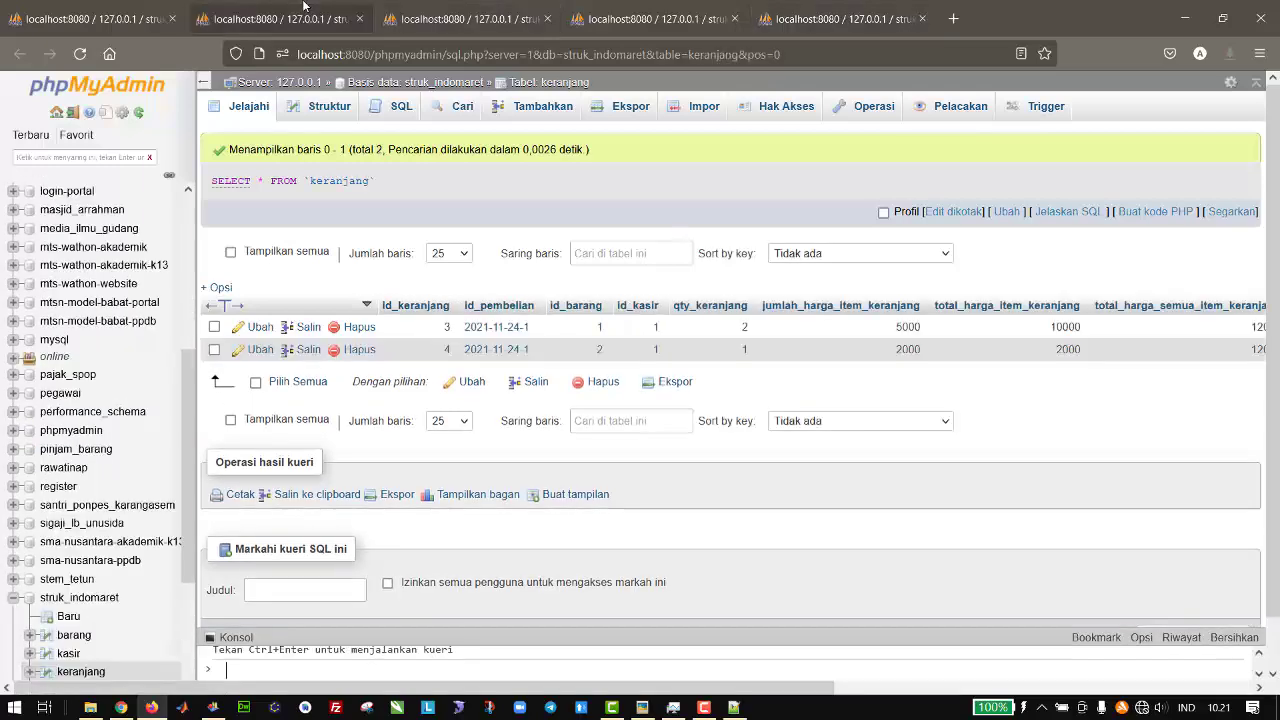
key("ctrl+Tab")
key("ctrl+Tab")
key("ctrl+Tab")
key("ctrl+shift+Tab")
left_click(351, 6)
left_click(115, 6)
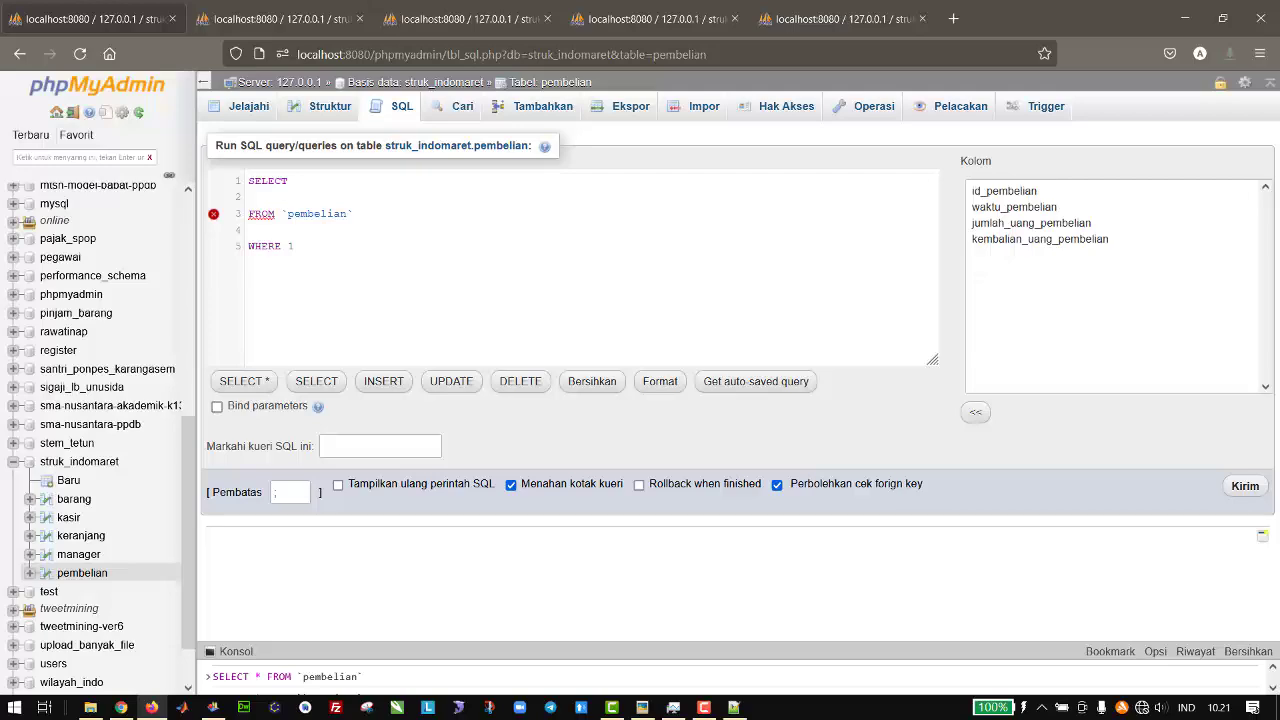
left_click(324, 6)
left_click(184, 8)
- Replace the table after FROM with the list keranjang, pembelian, barang, kasir
left_click_drag(358, 215, 285, 215)
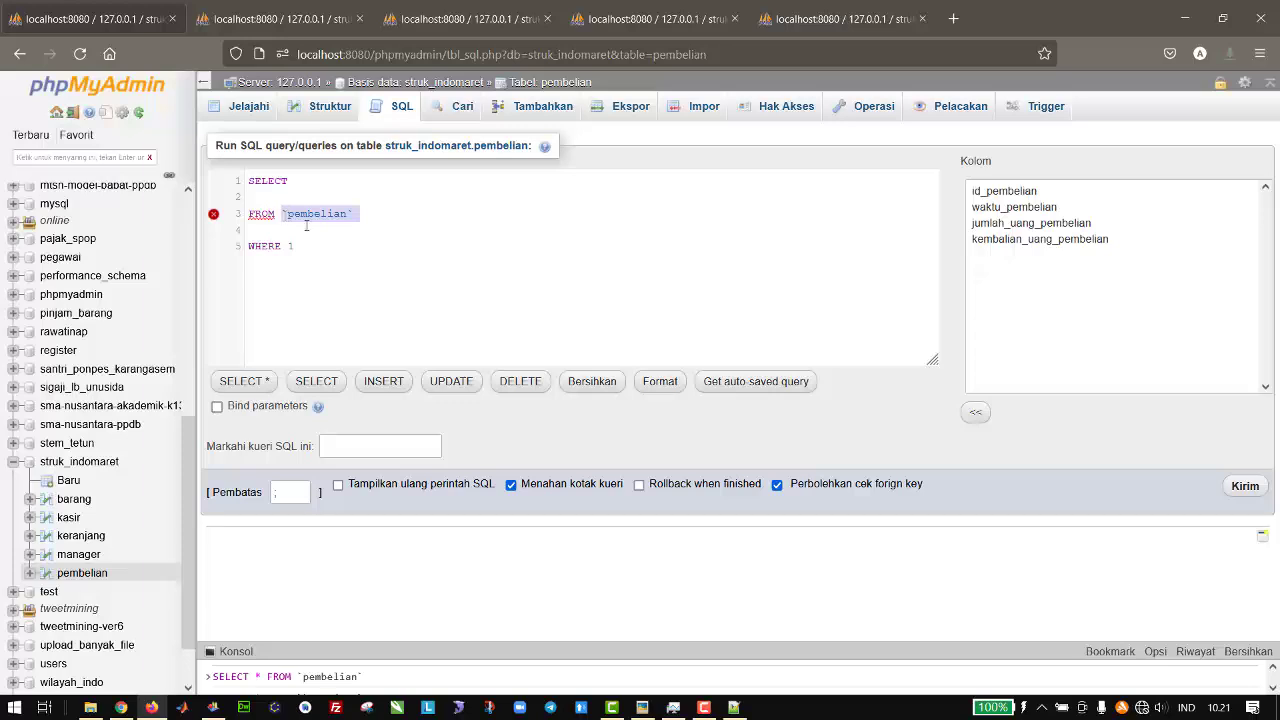
key("BackSpace")
left_click(275, 18)
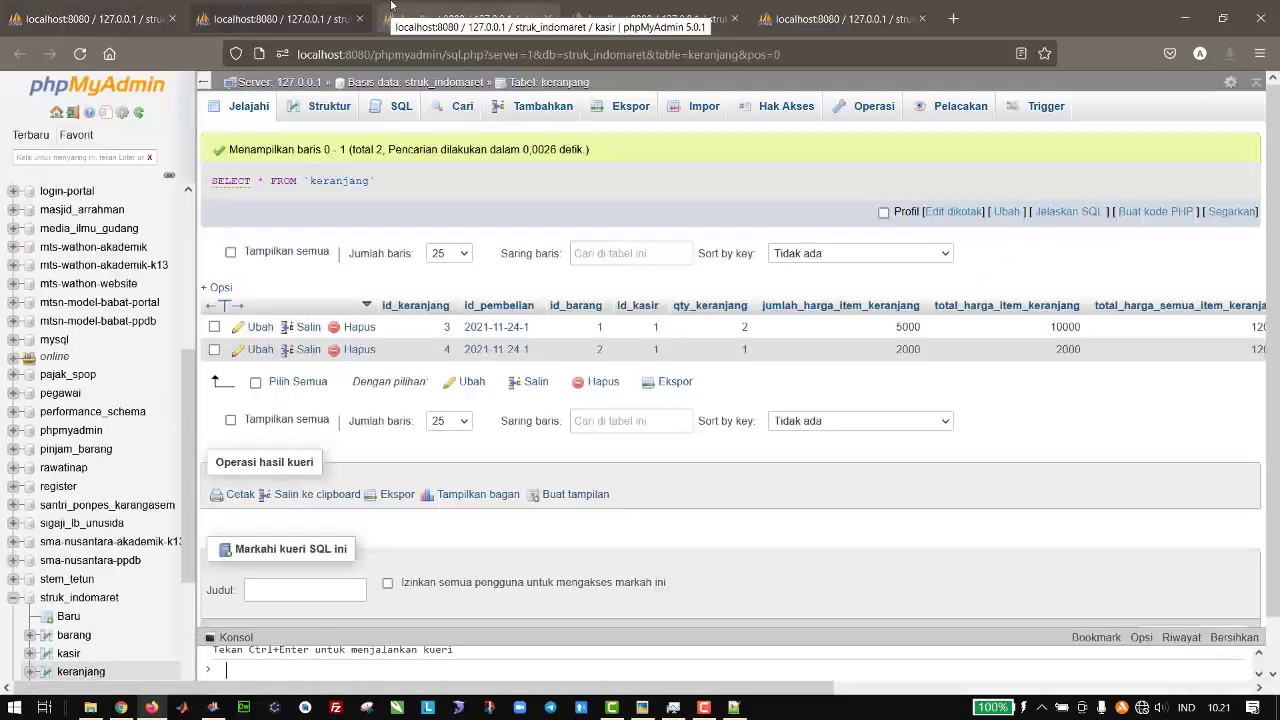
left_click(90, 18)
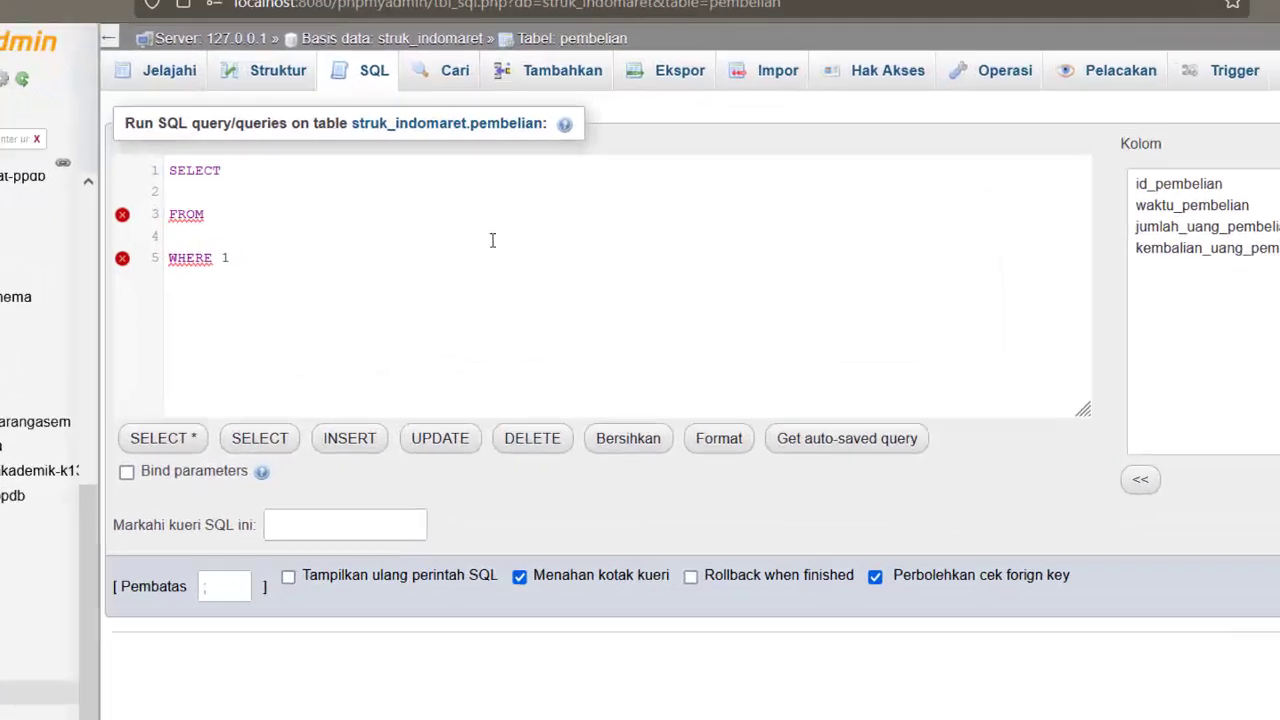
type("keranjang, ")
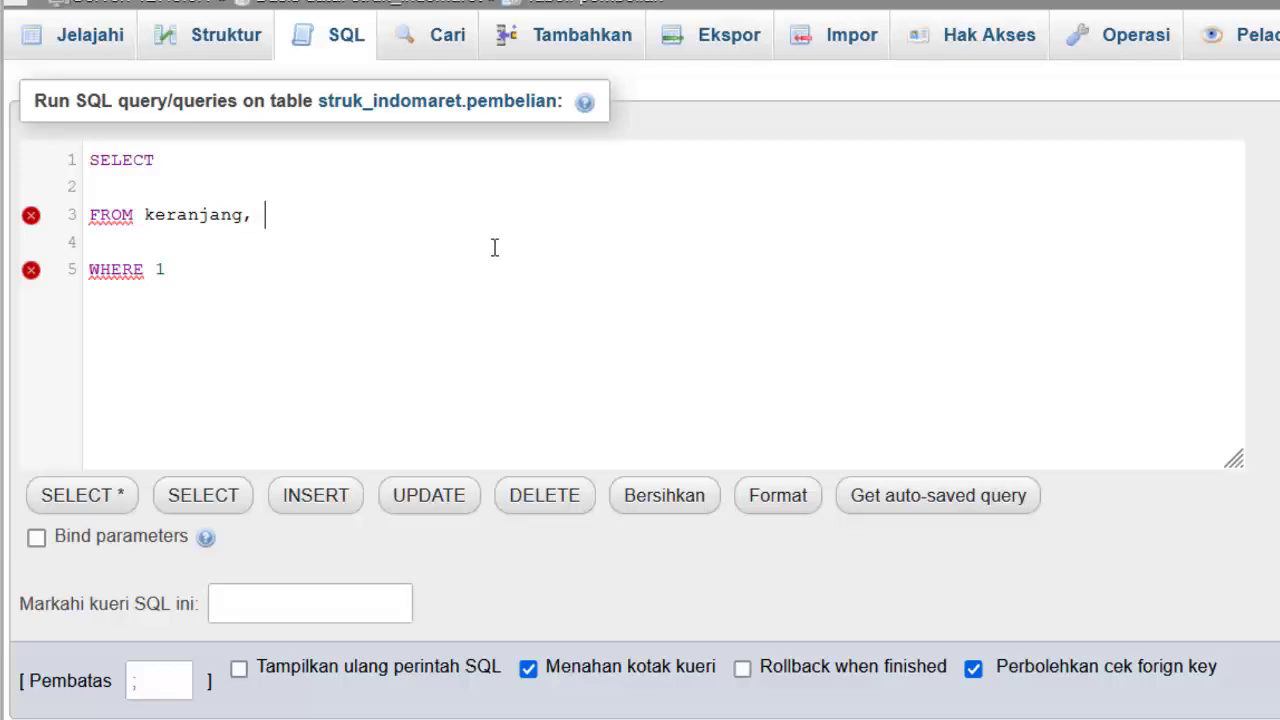
type("pembelia")
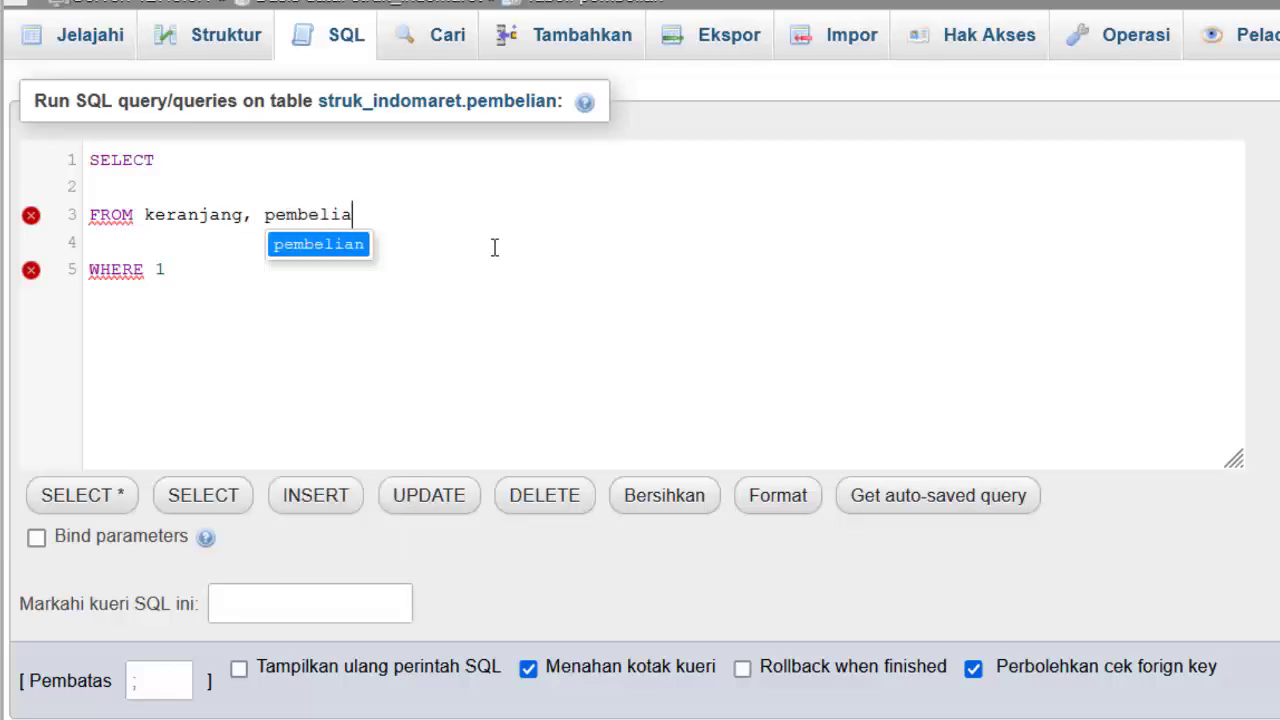
type("n, barang,")
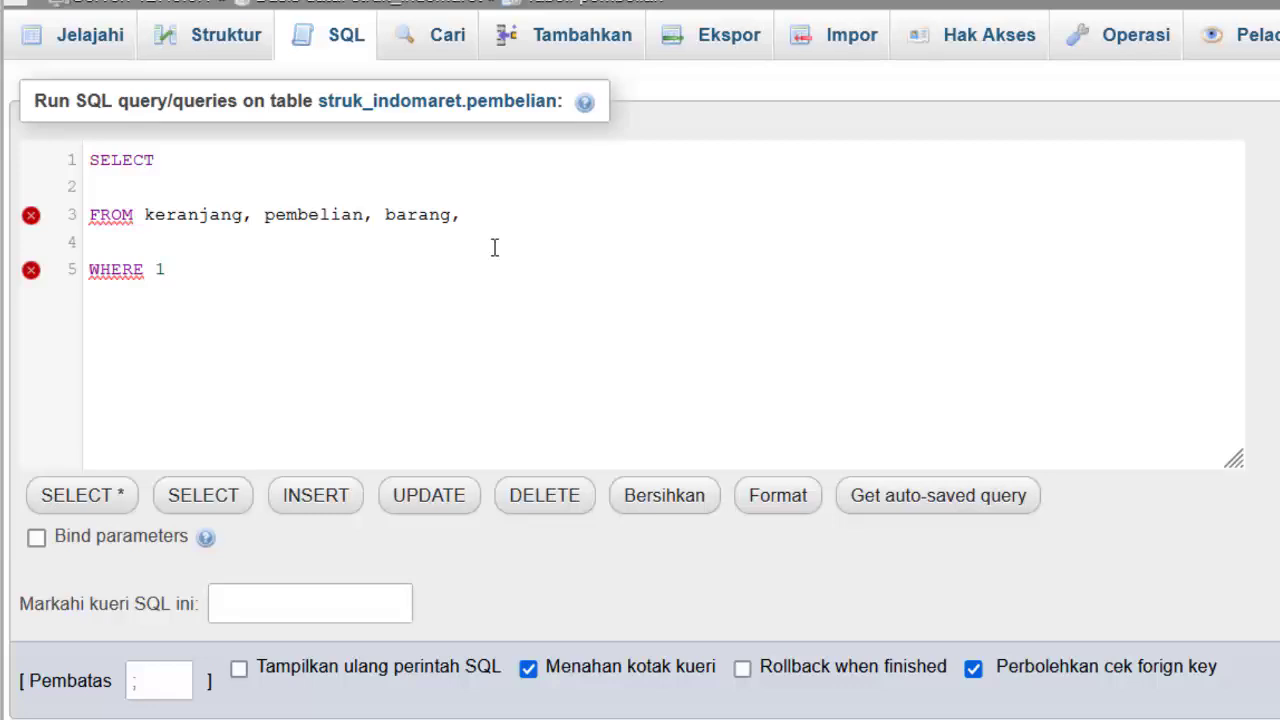
type(" kasir")
left_click(190, 272)
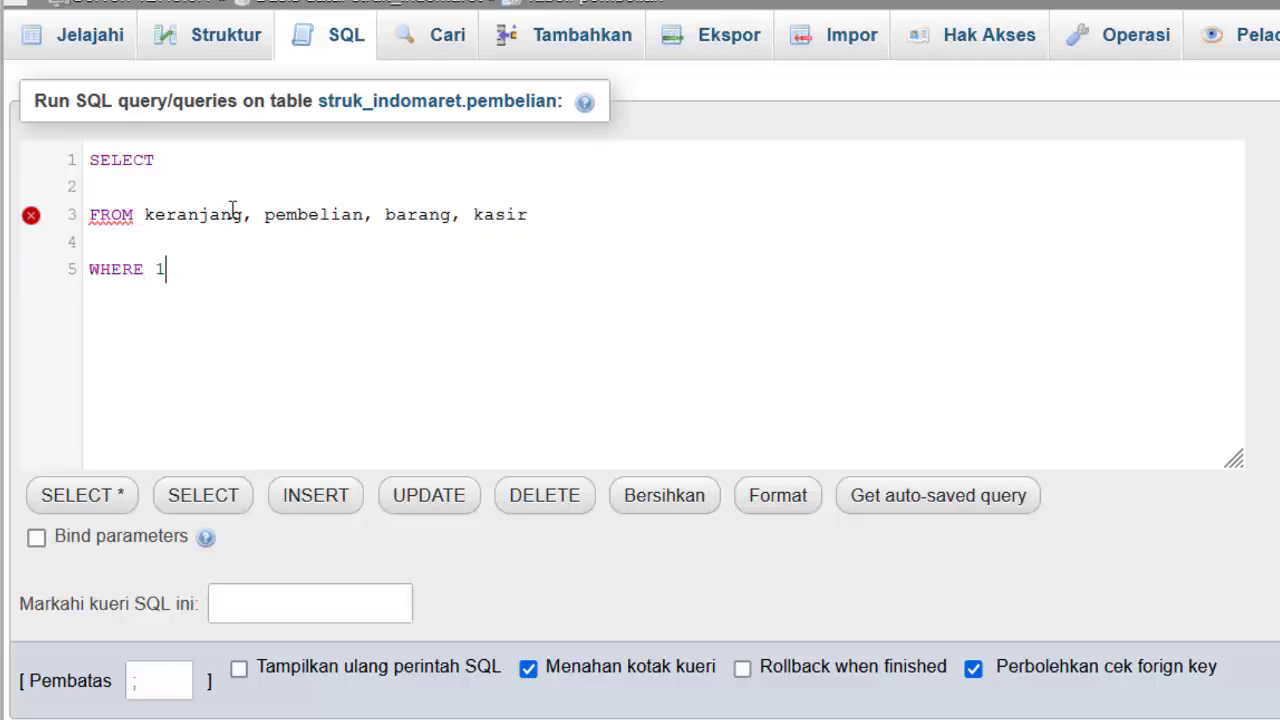
left_click_drag(145, 214, 535, 212)
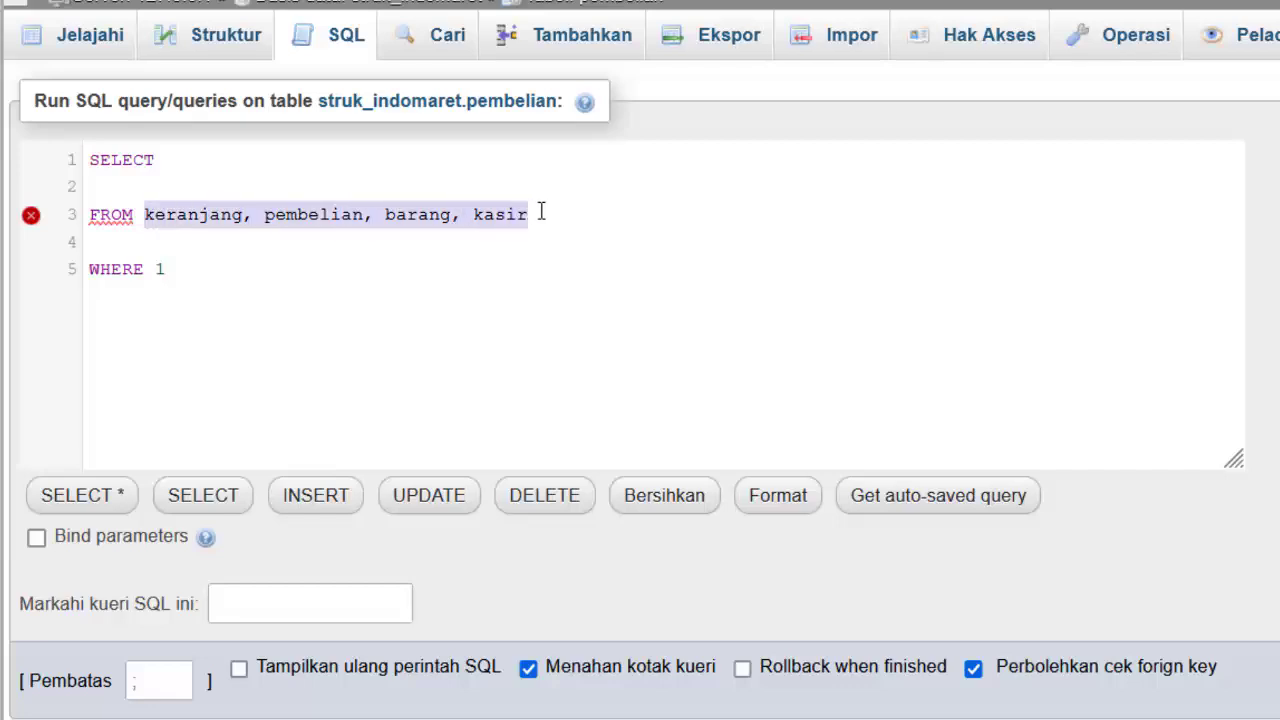
left_click(540, 212)
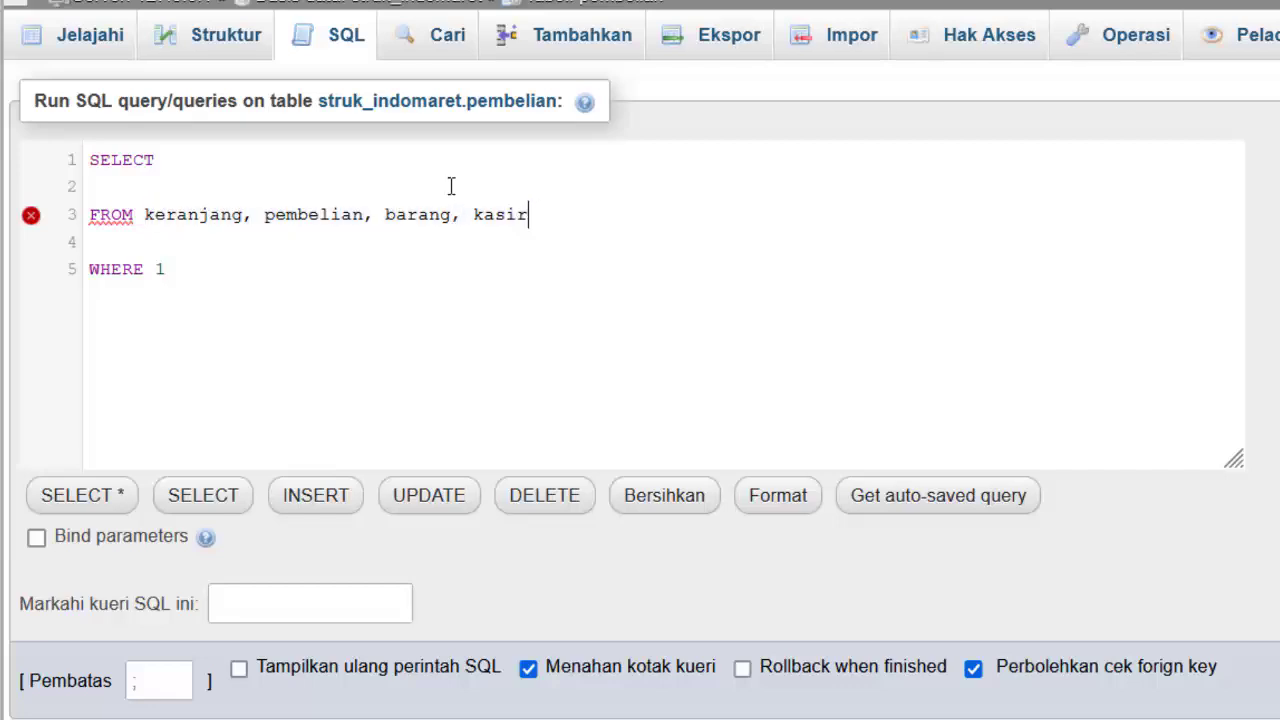
- Select pembelian.id_pembelian as the query's first output column, with the alias NOTA
left_click(263, 217)
key("BackSpace")
left_click(268, 172)
double_click(303, 217)
key("ctrl+c")
left_click(212, 157)
key("ctrl+v")
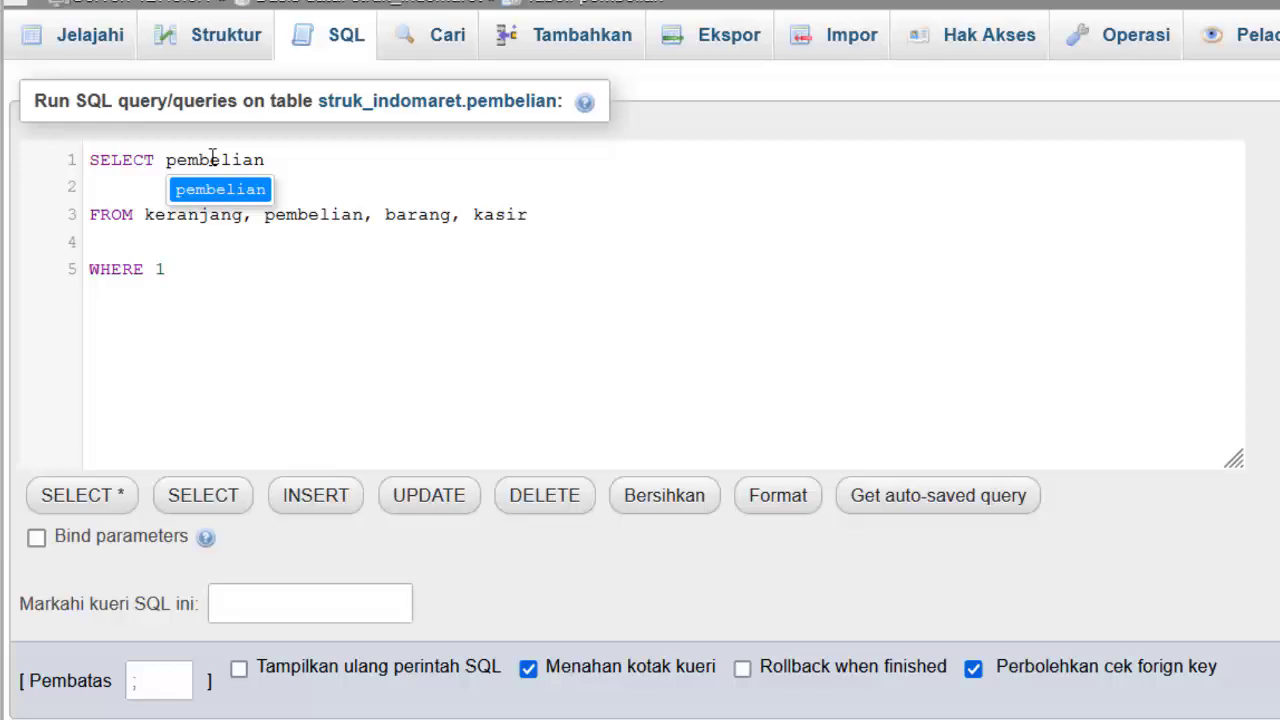
type(".")
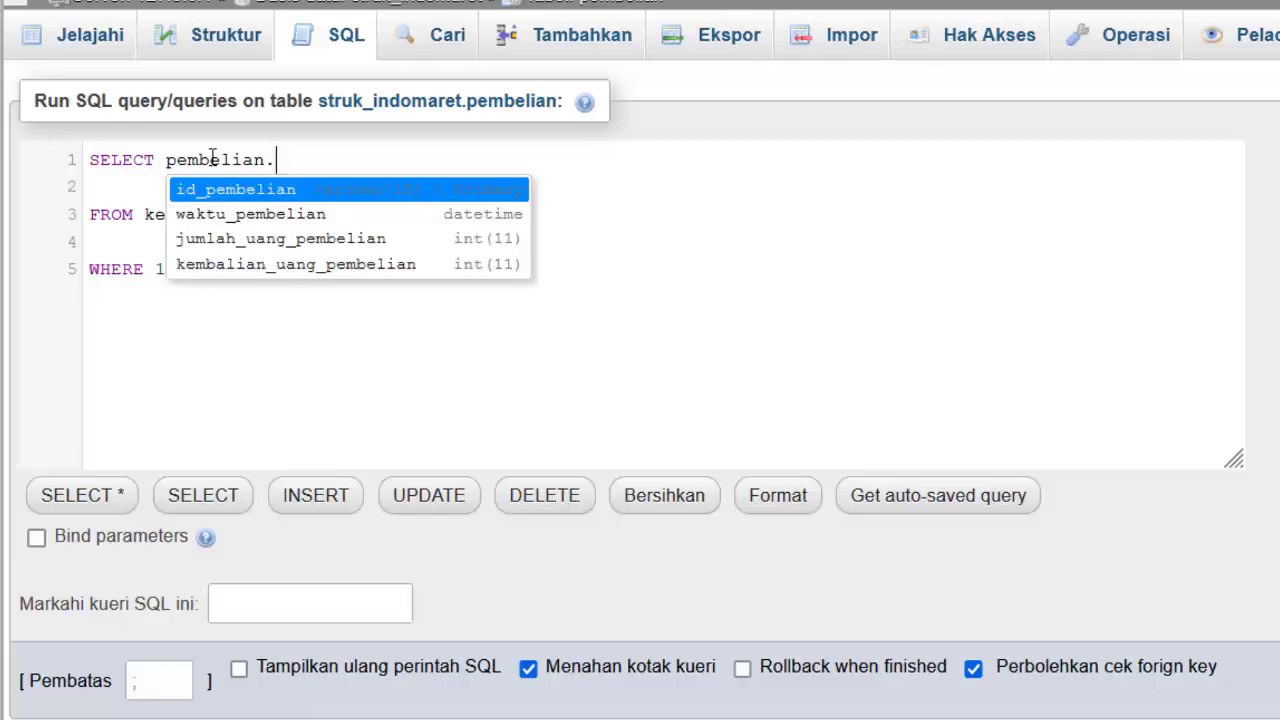
left_click(270, 195)
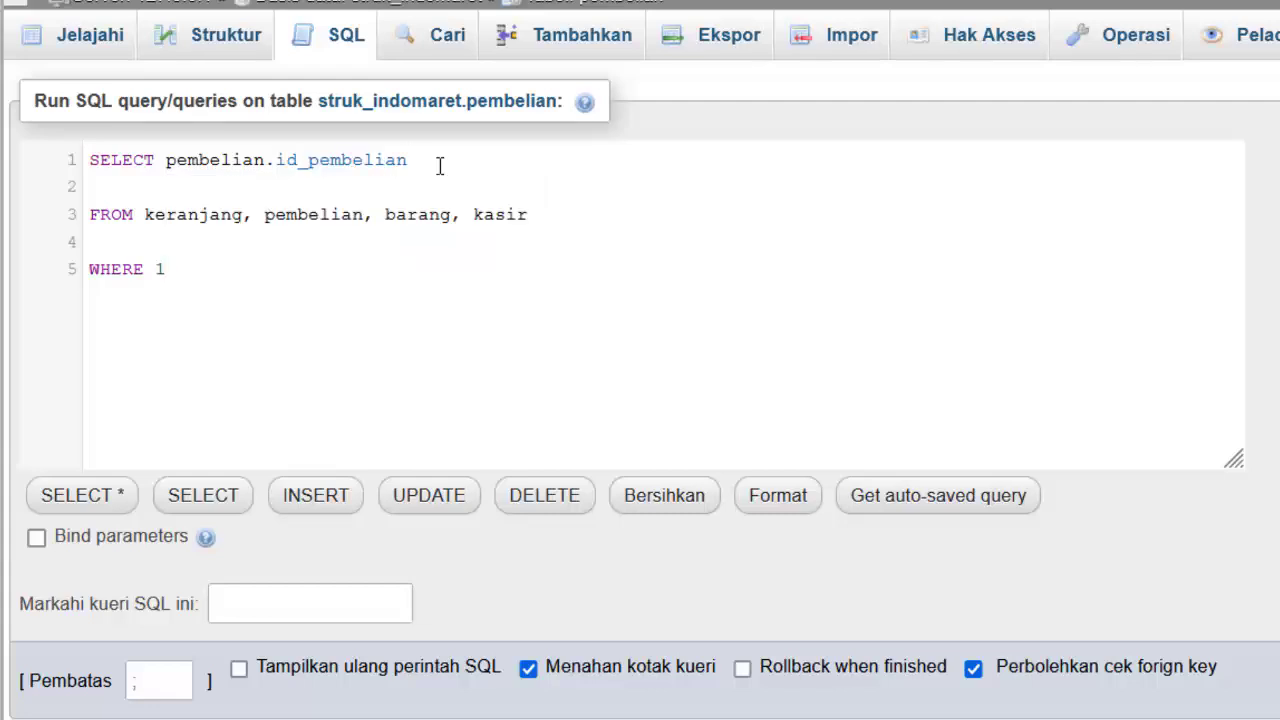
type("AS ")
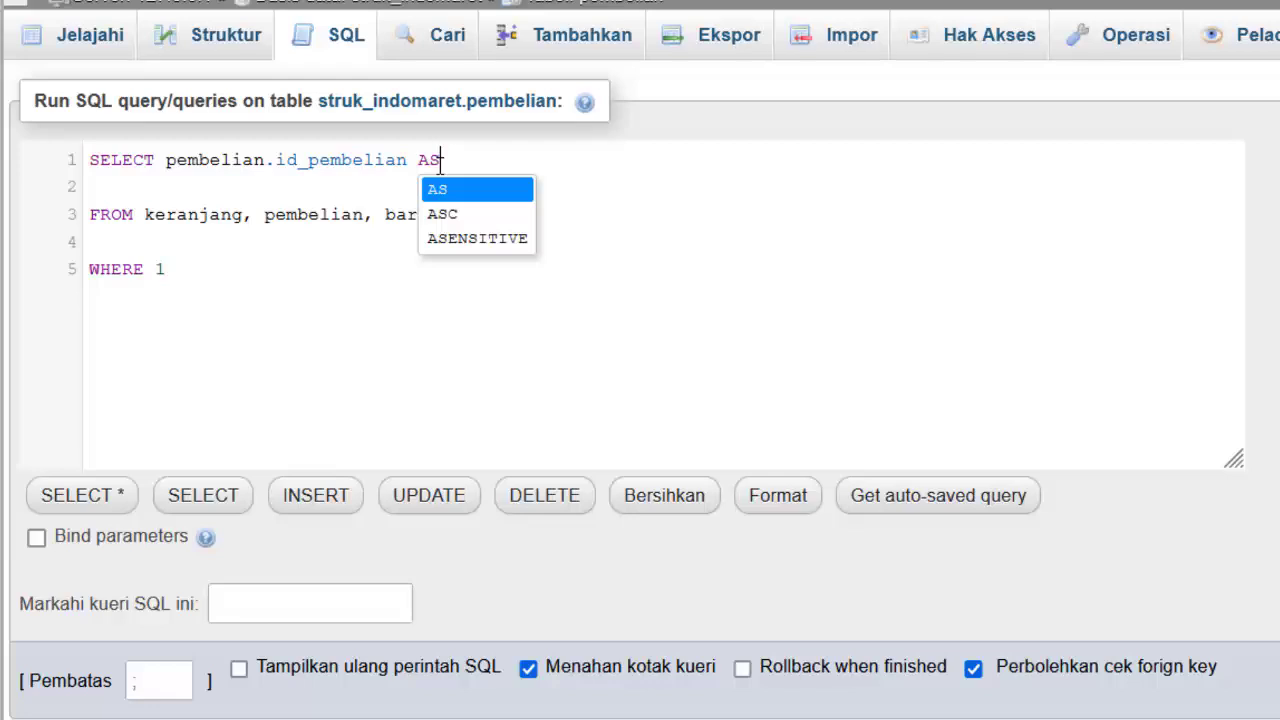
type("NOTA")
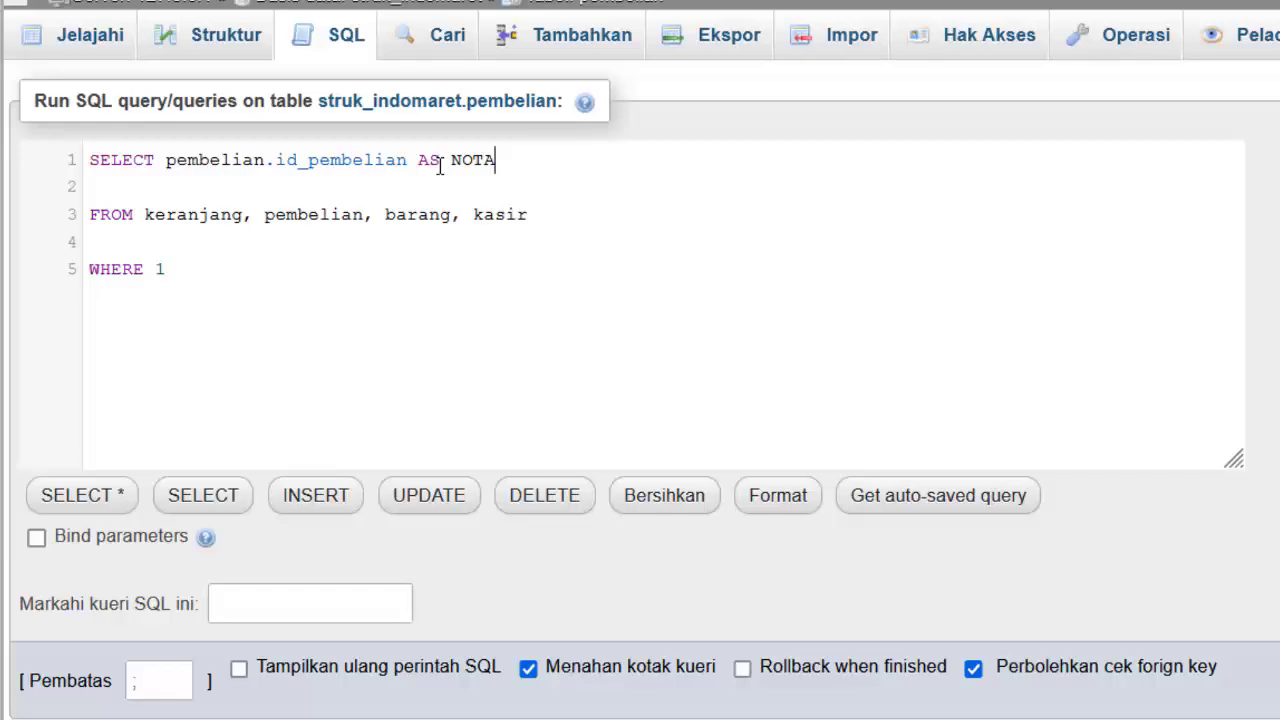
left_click_drag(417, 163, 442, 162)
double_click(167, 161)
left_click_drag(289, 161, 360, 161)
left_click(358, 161)
double_click(458, 160)
left_click(508, 160)
double_click(479, 160)
left_click(501, 160)
- Add a comma after NOTA and put barang.nama_barang on an indented new line of the SELECT list
type(",")
key("Return")
key("Tab")
key("Tab")
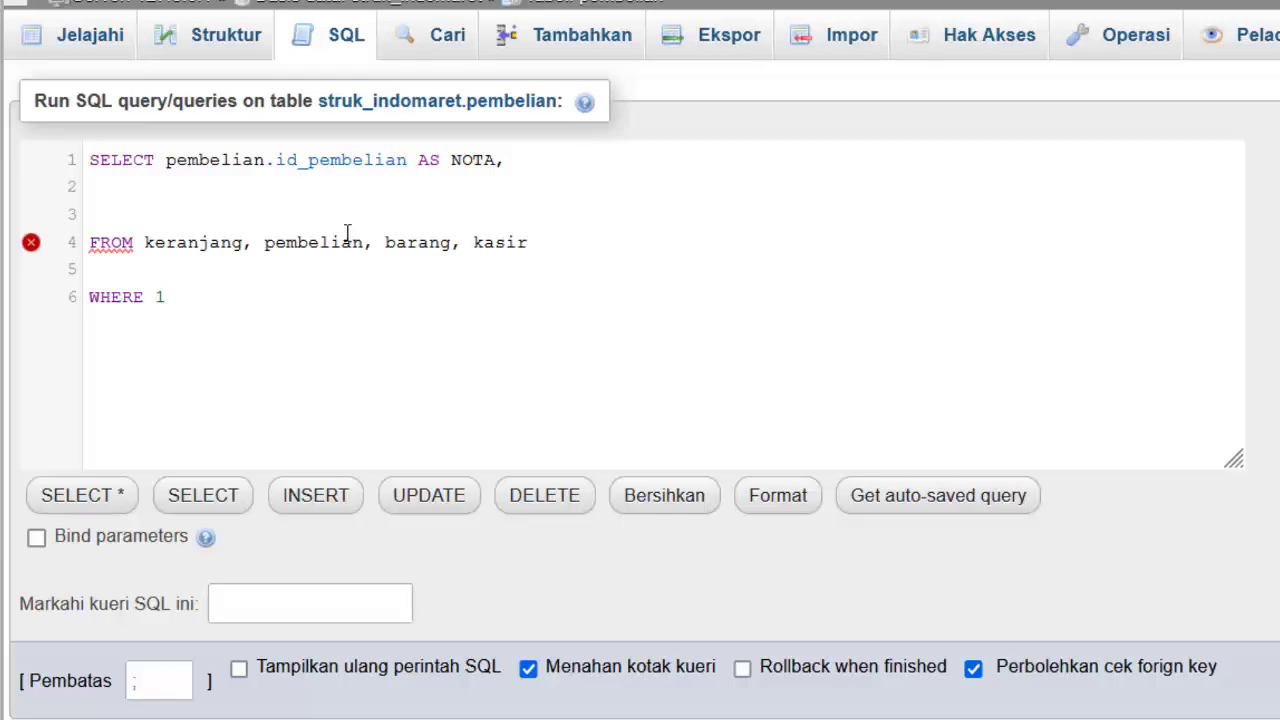
double_click(417, 243)
key("ctrl+c")
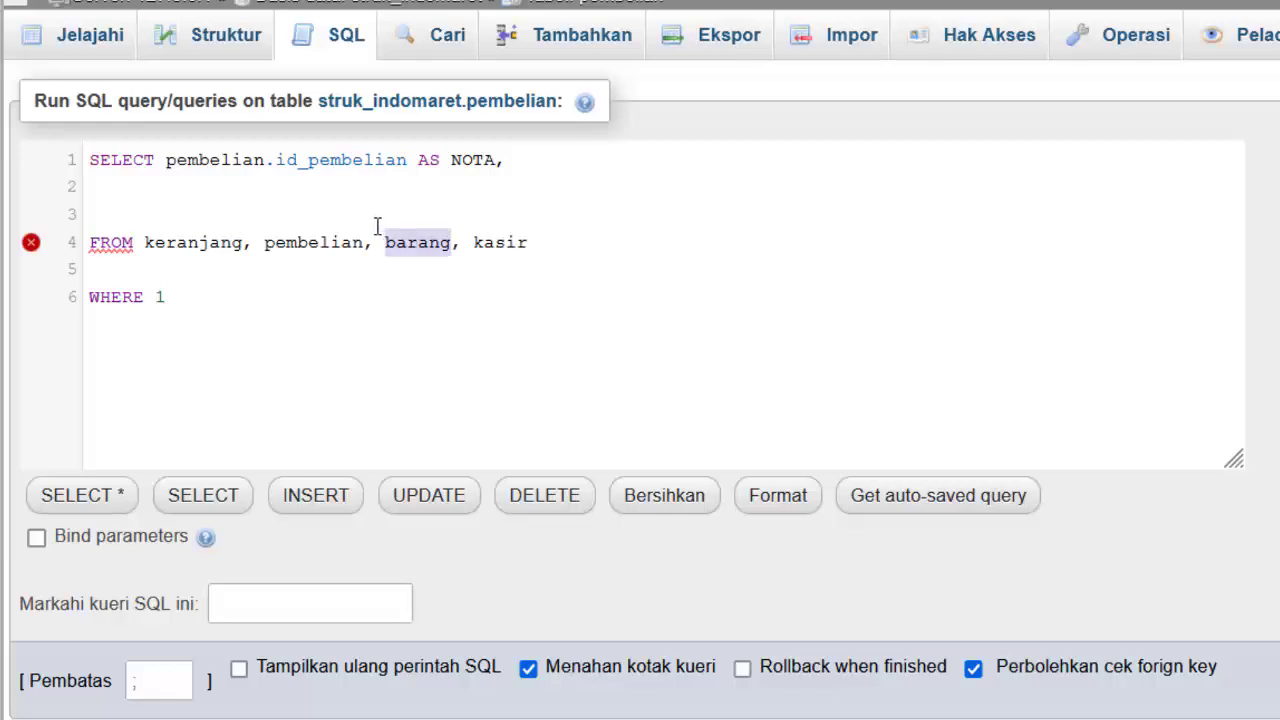
left_click(275, 186)
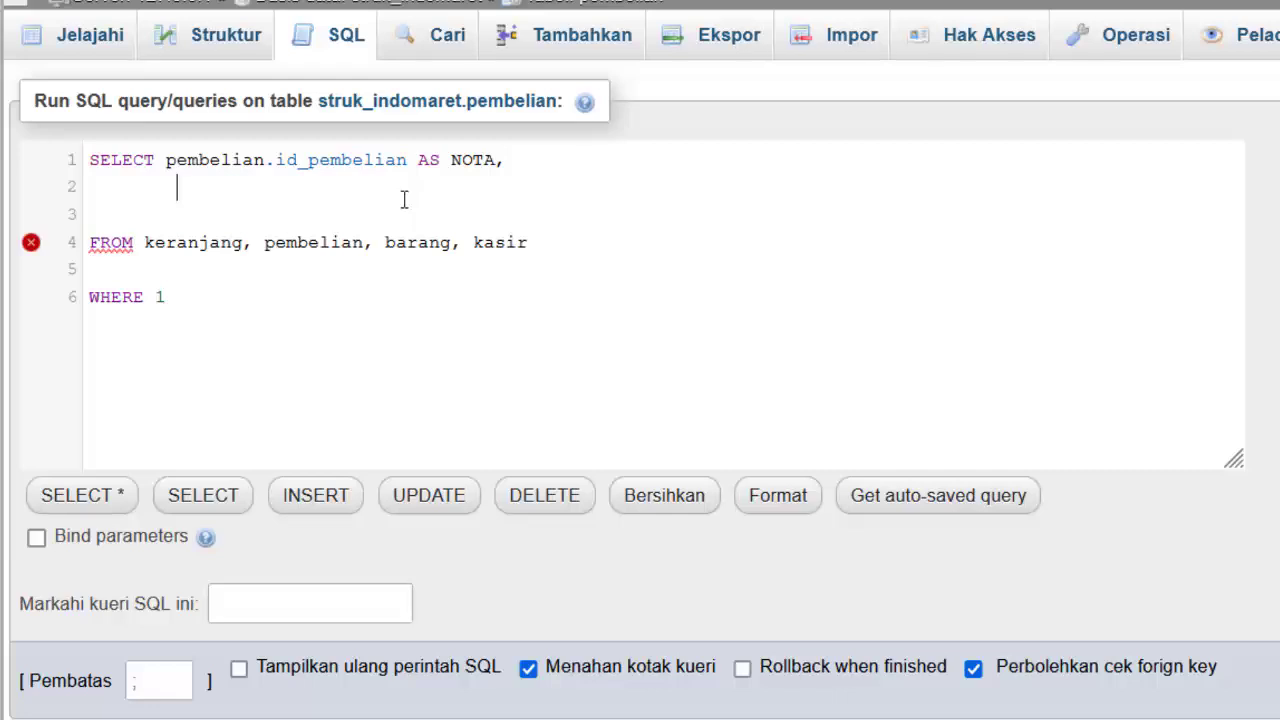
key("ctrl+v")
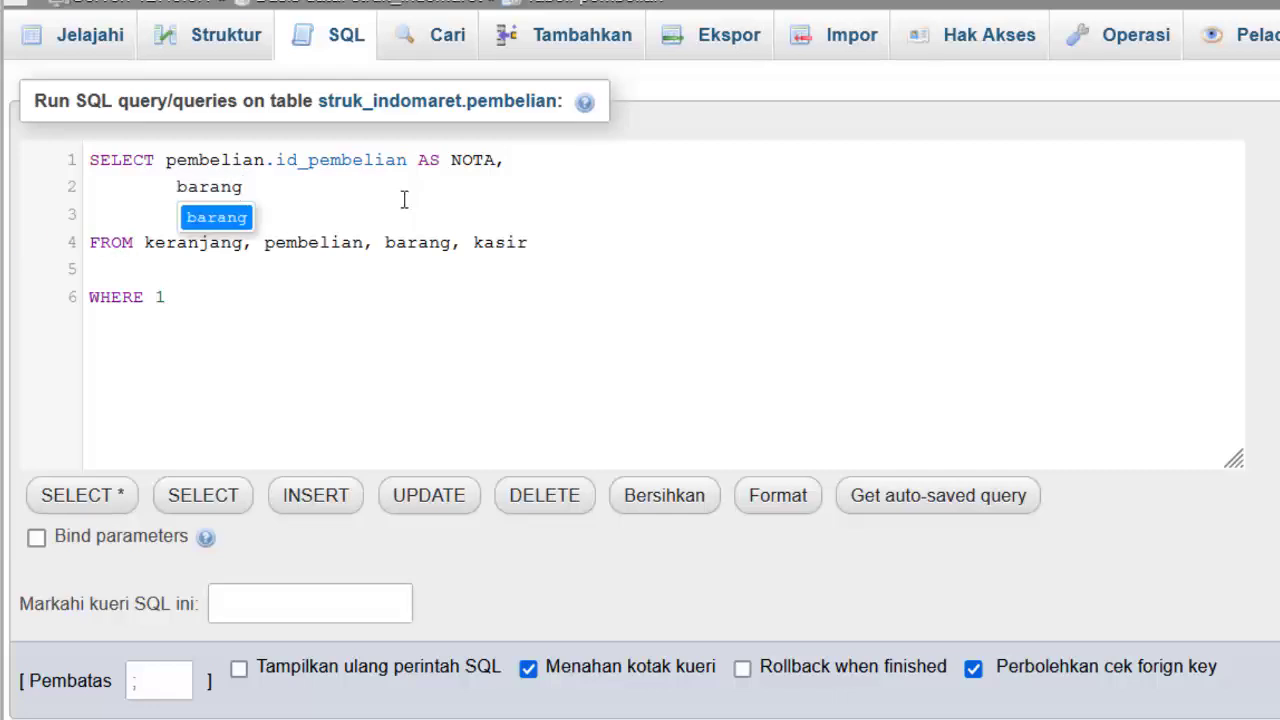
type(".")
key("Down")
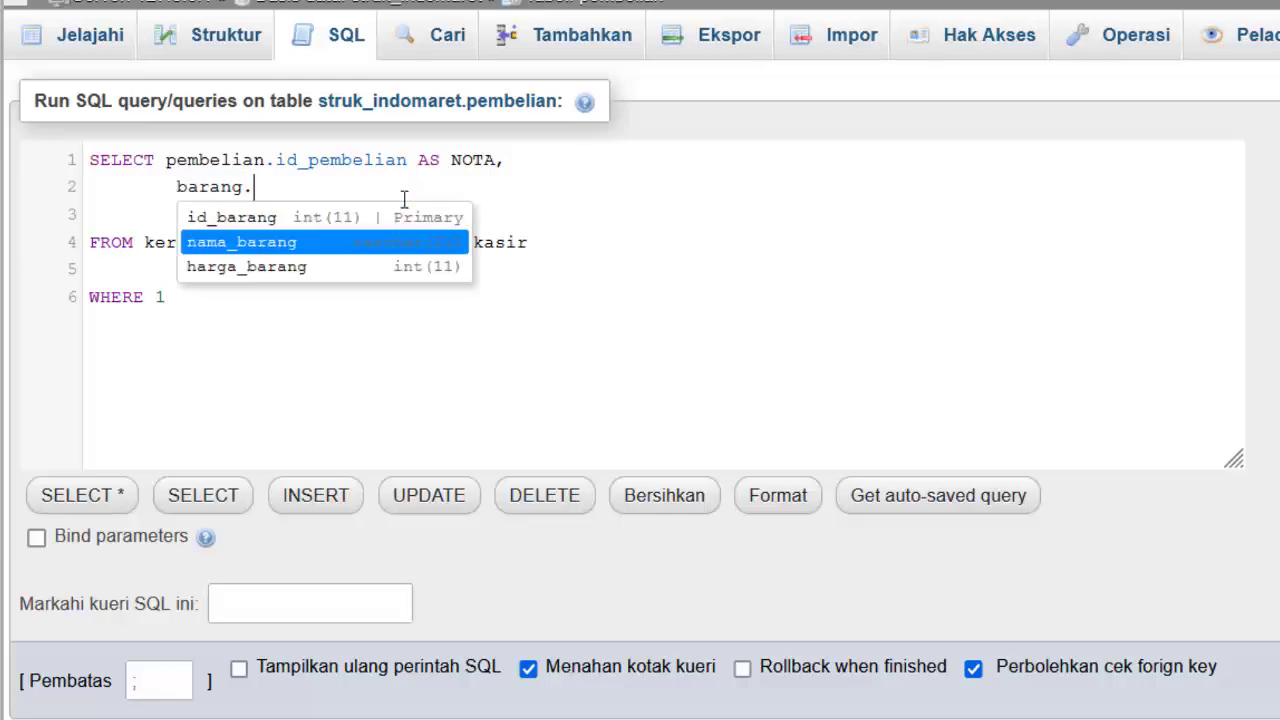
key("Return")
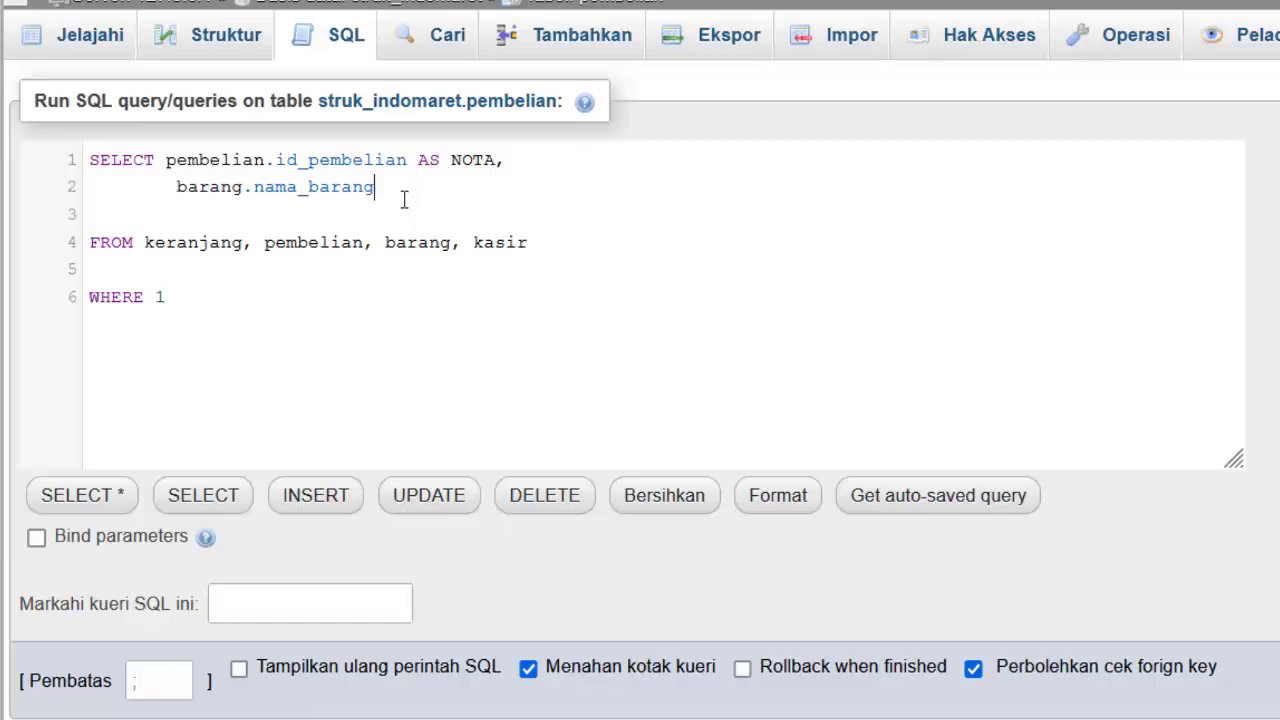
- Give barang.nama_barang the alias BARANG, followed by a comma and a new line
type(",")
key("Left")
type("AS NAMA")
key("BackSpace")
key("BackSpace")
key("BackSpace")
key("BackSpace")
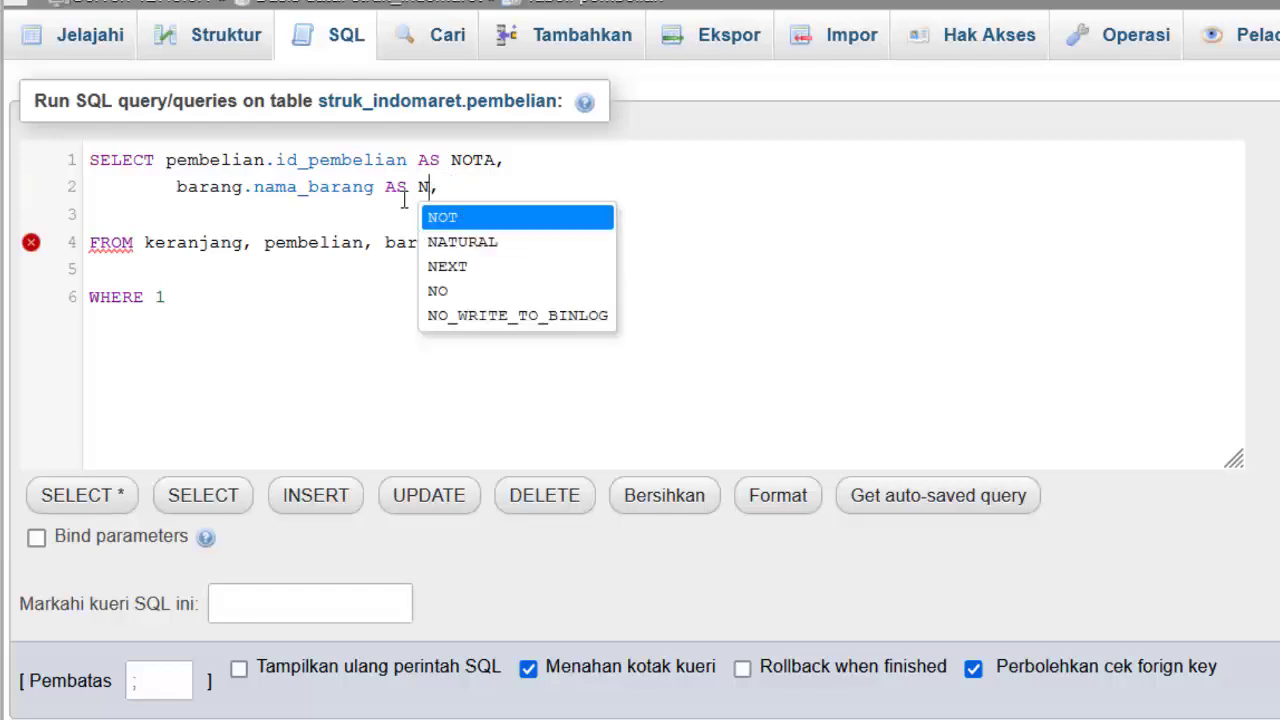
type("BARNAG")
key("BackSpace")
key("BackSpace")
key("BackSpace")
type("ANG")
key("End")
key("Return")
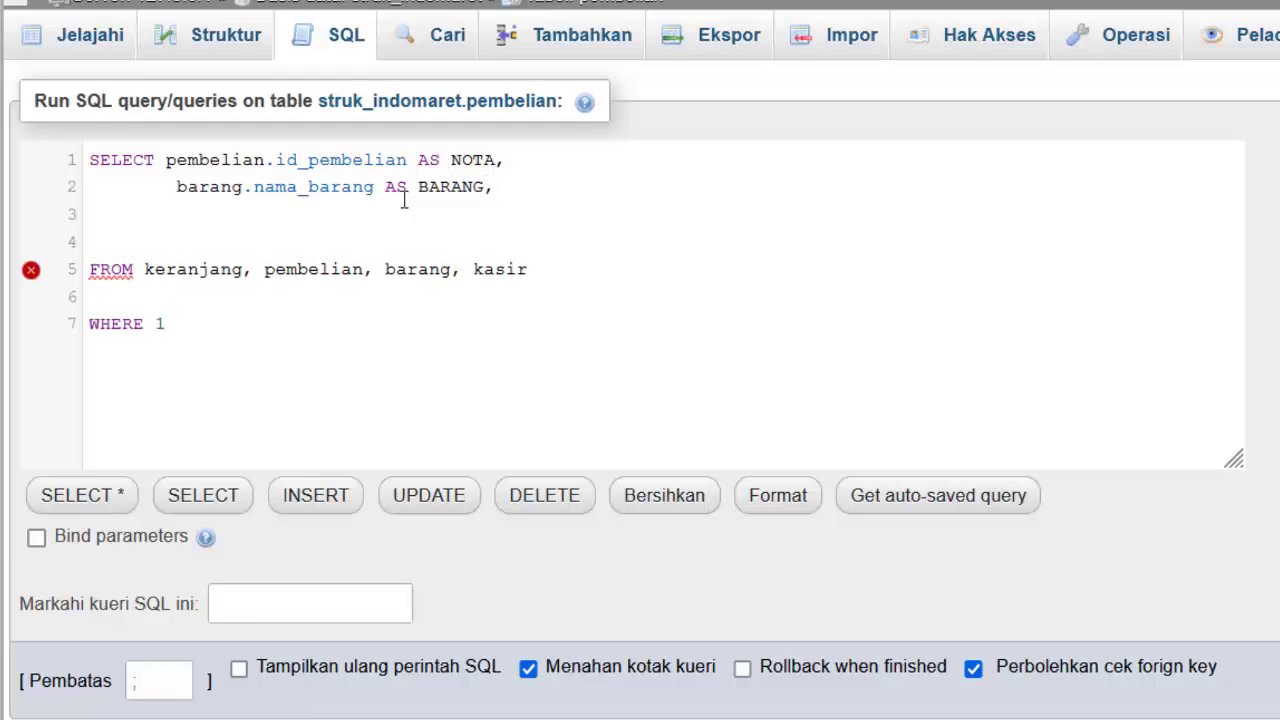
- Add barang.harga_barang AS HARGA to the SELECT list, followed by a comma and a new line
type("barang.")
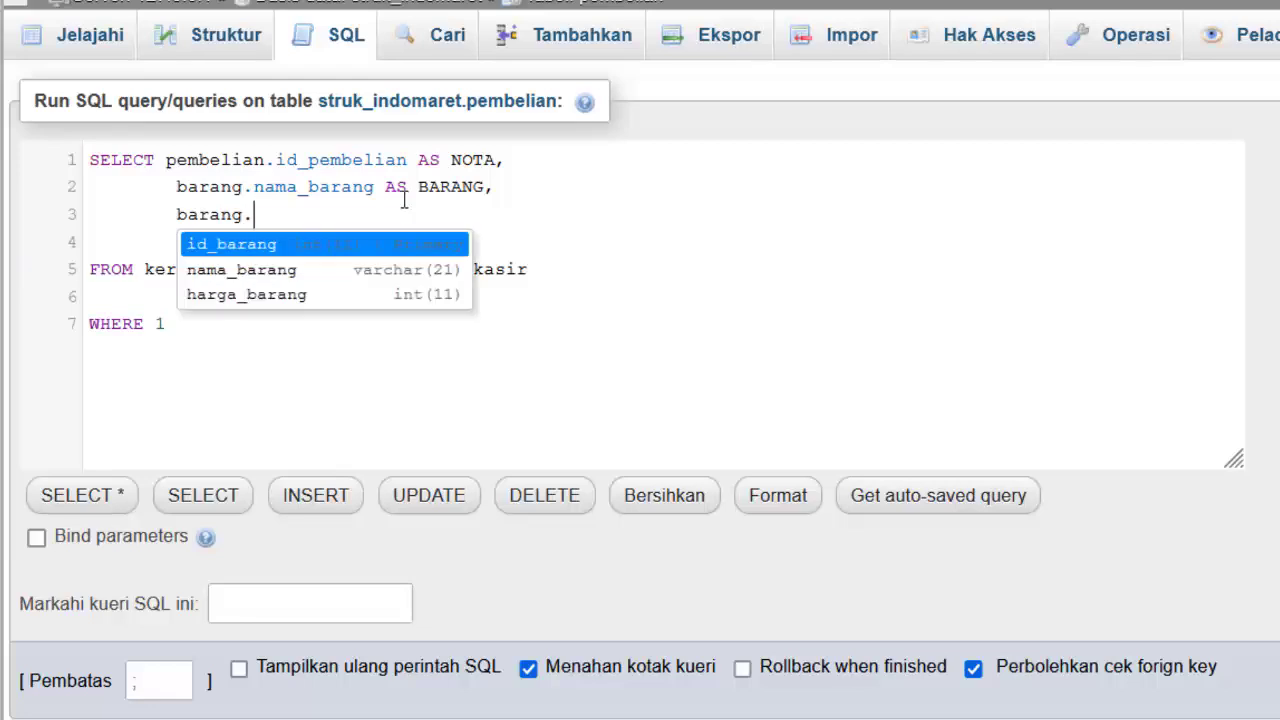
key("Down")
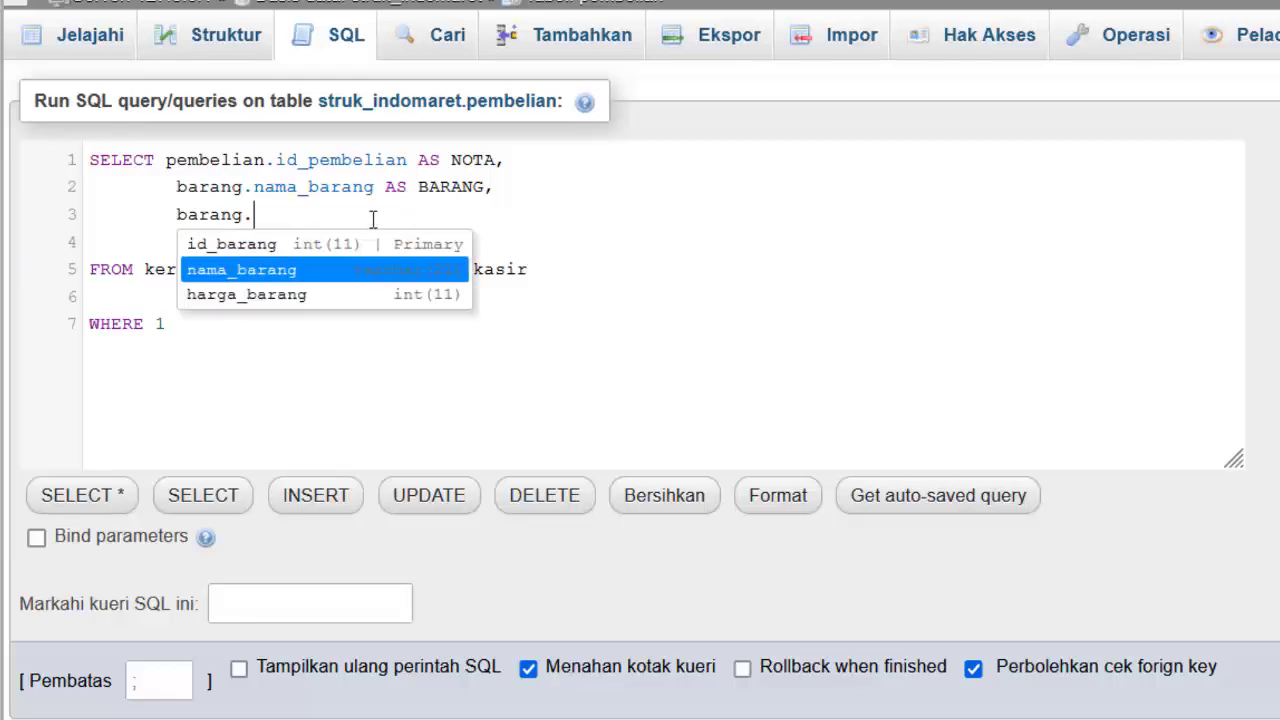
left_click(316, 295)
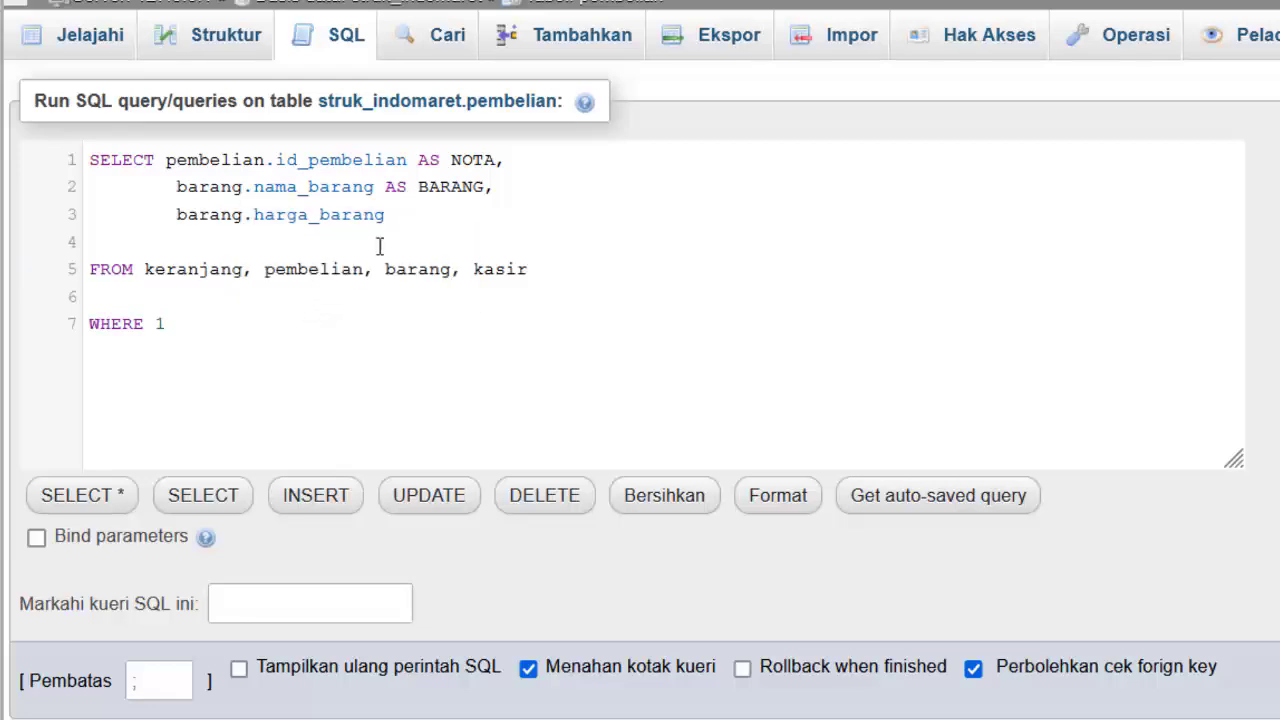
type("AS HARGA,")
key("Return")
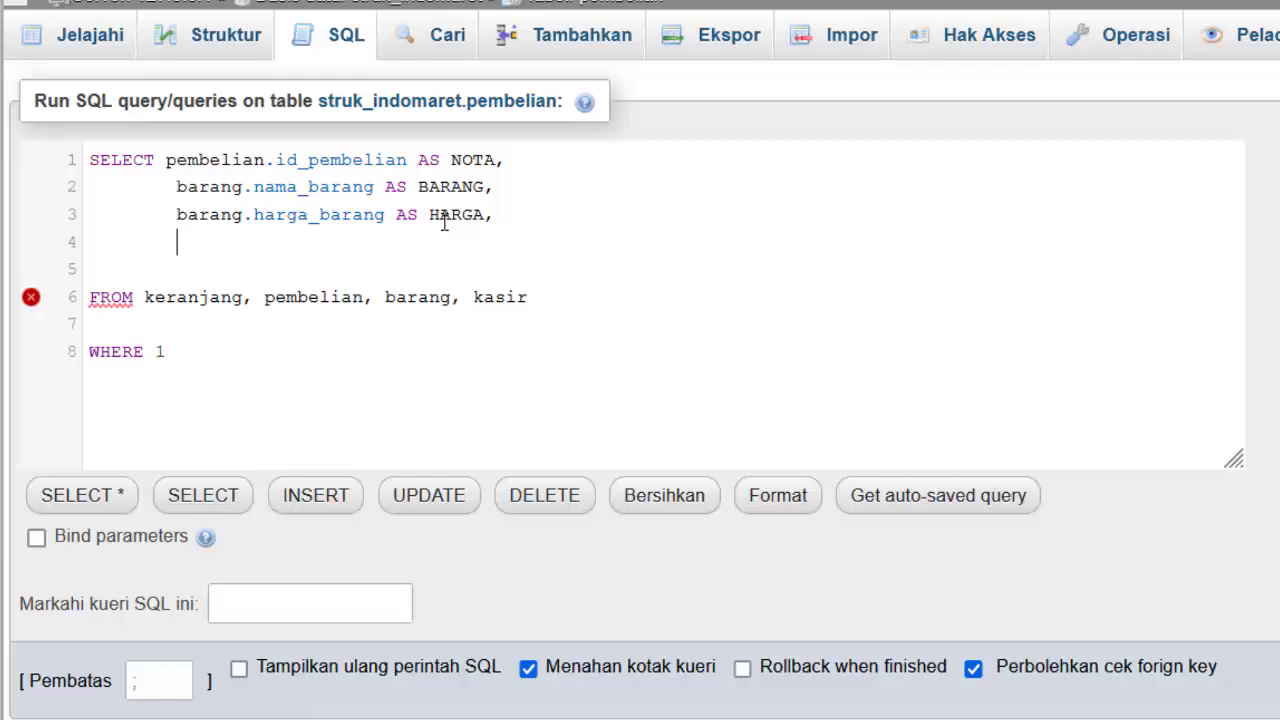
- Add kasir.nama_kasir AS KASIR to the SELECT list, followed by a comma and a new line
double_click(506, 297)
left_click(360, 249)
type("kasir.")
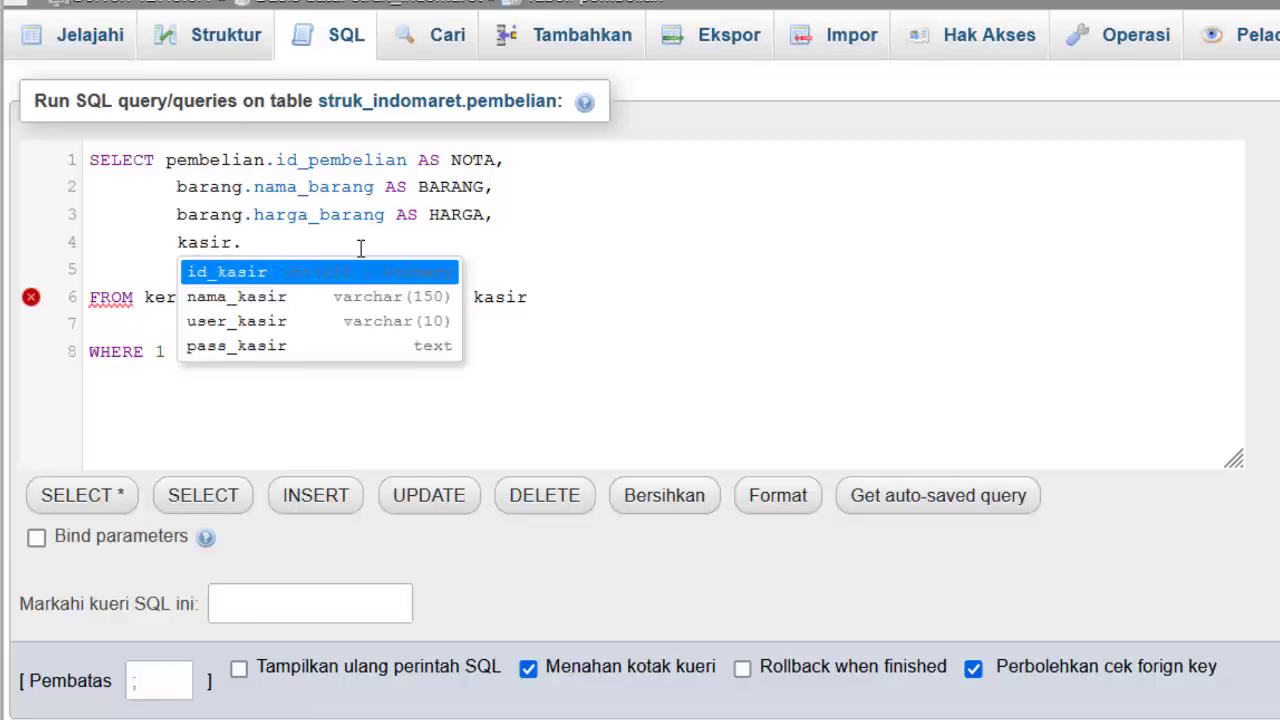
key("Down")
key("Return")
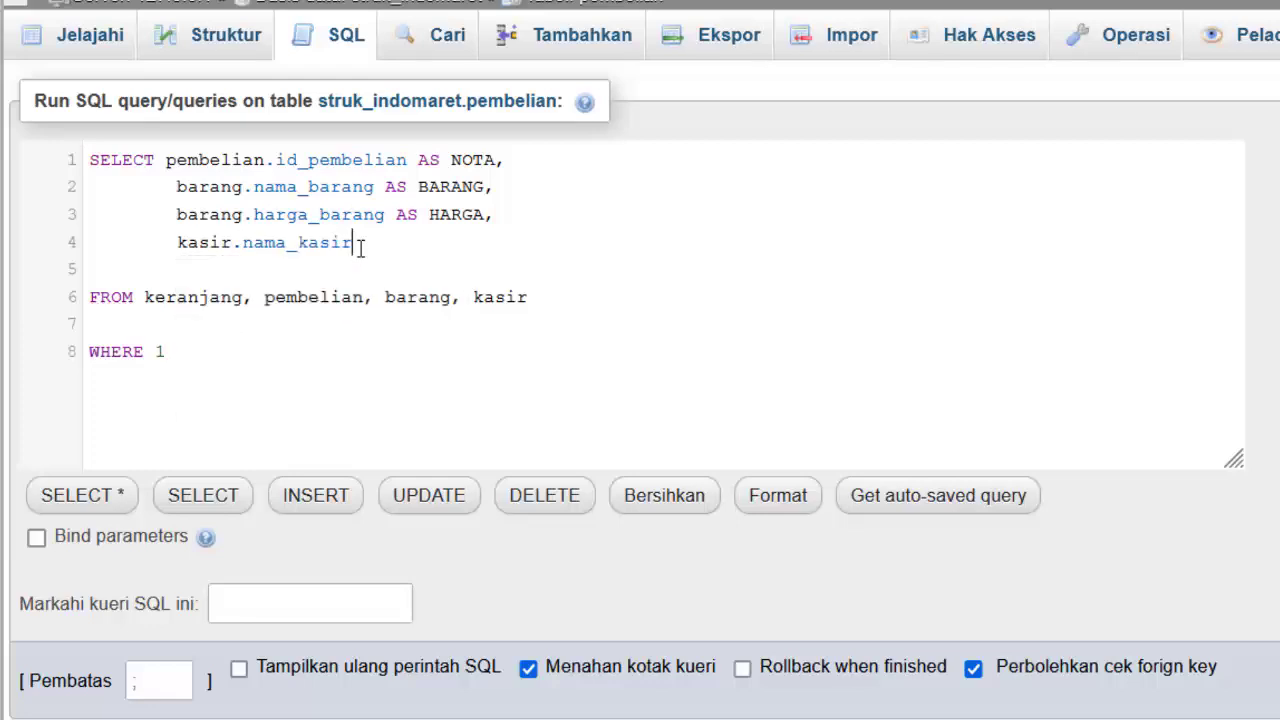
type("as")
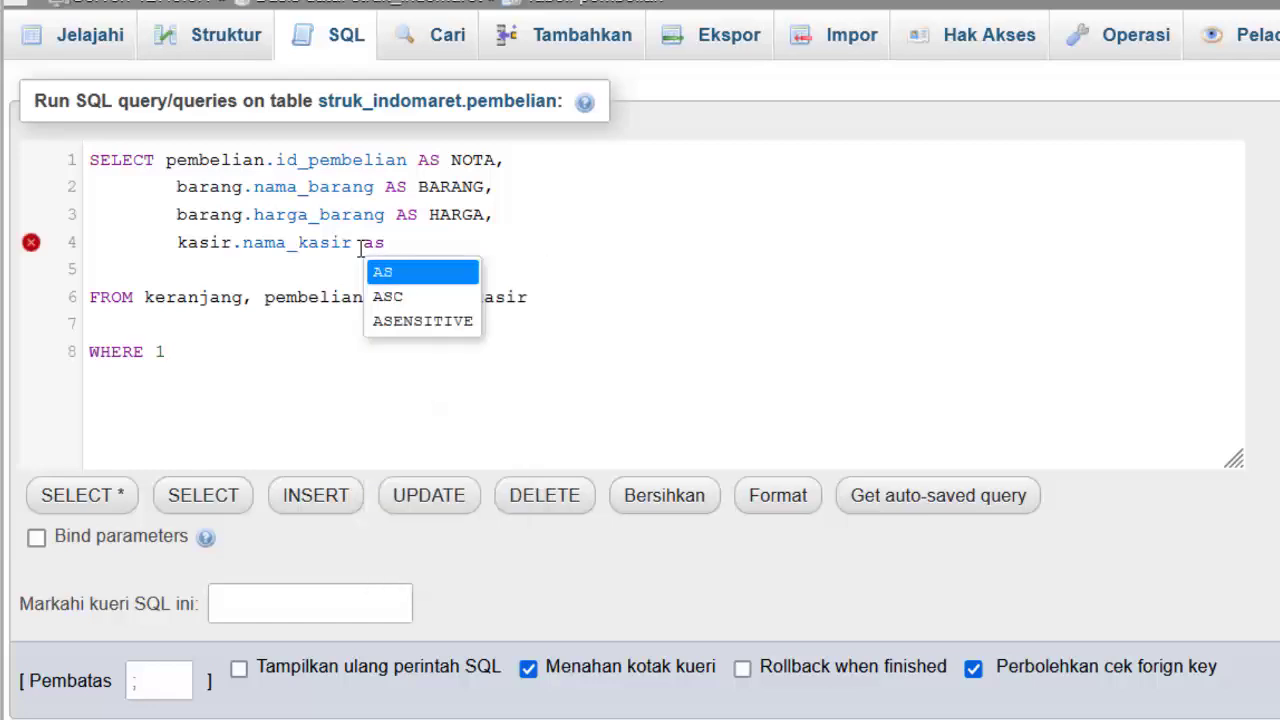
key("BackSpace")
key("BackSpace")
type("AS KASIR,")
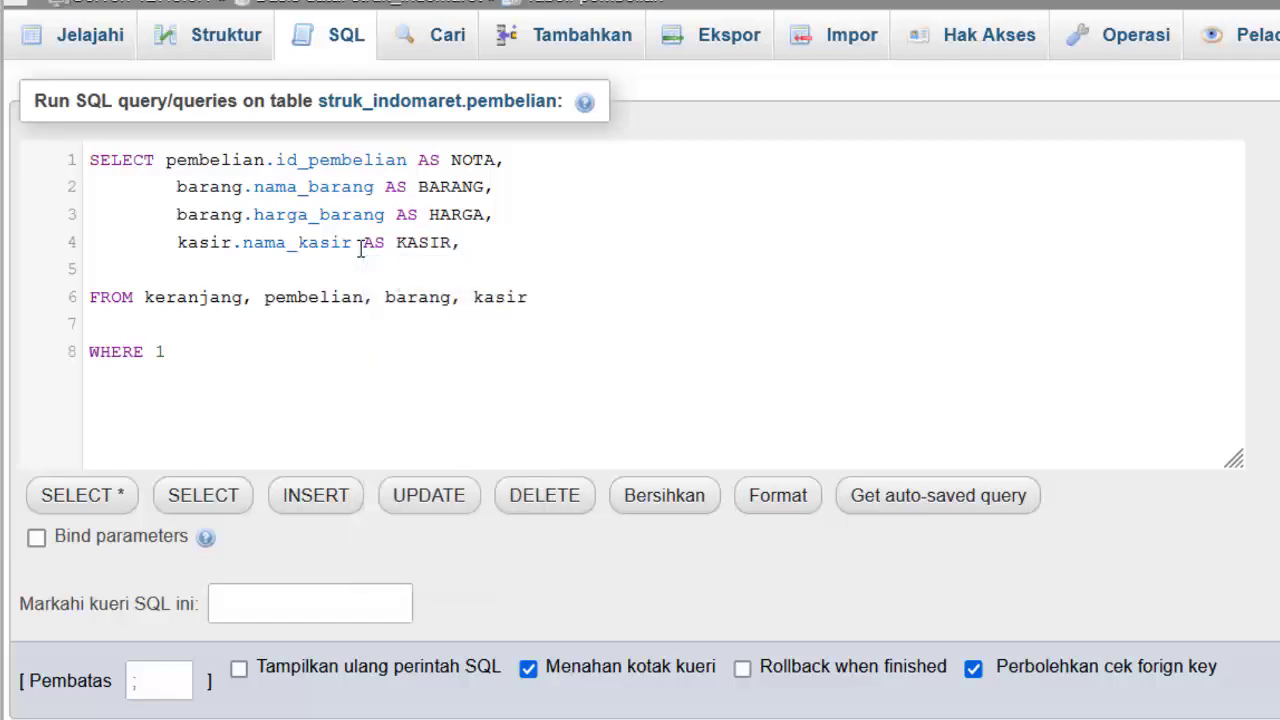
key("Return")
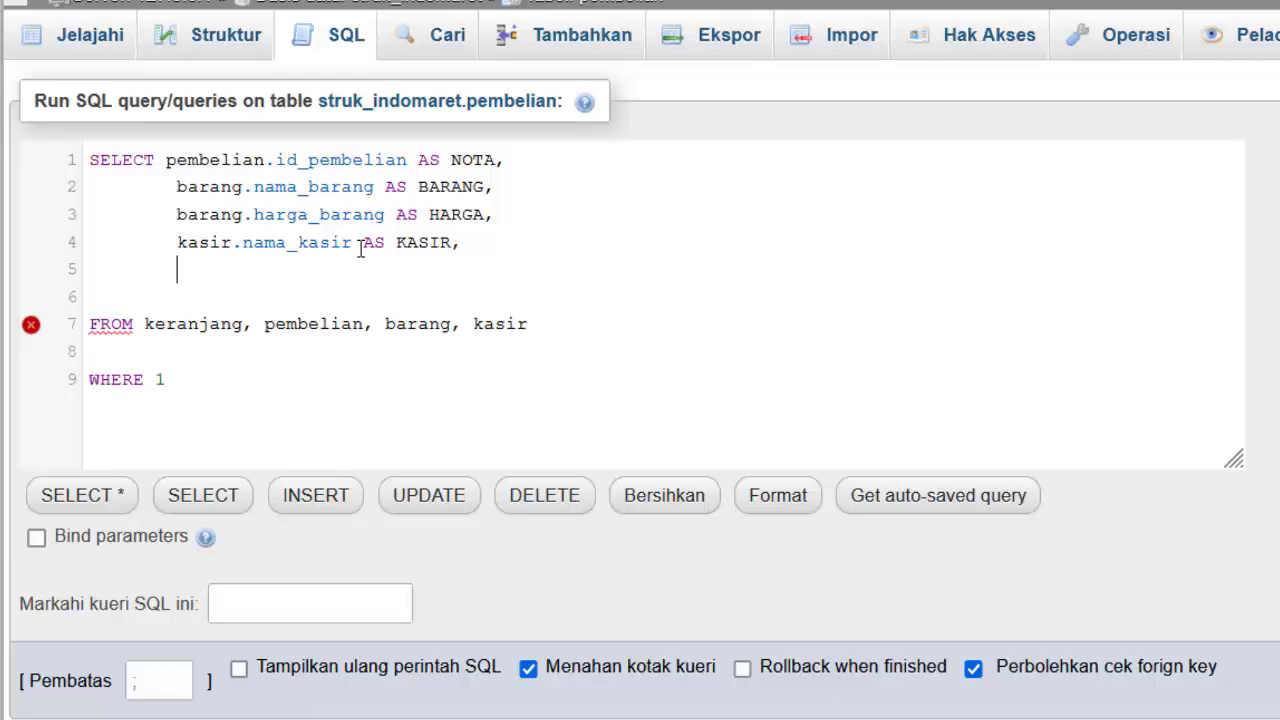
- Add the pembelian.waktu_pembelian column to the SELECT list below the KASIR line
double_click(334, 328)
key("ctrl+c")
key("Up")
key("Up")
key("ctrl+v")
type(".")
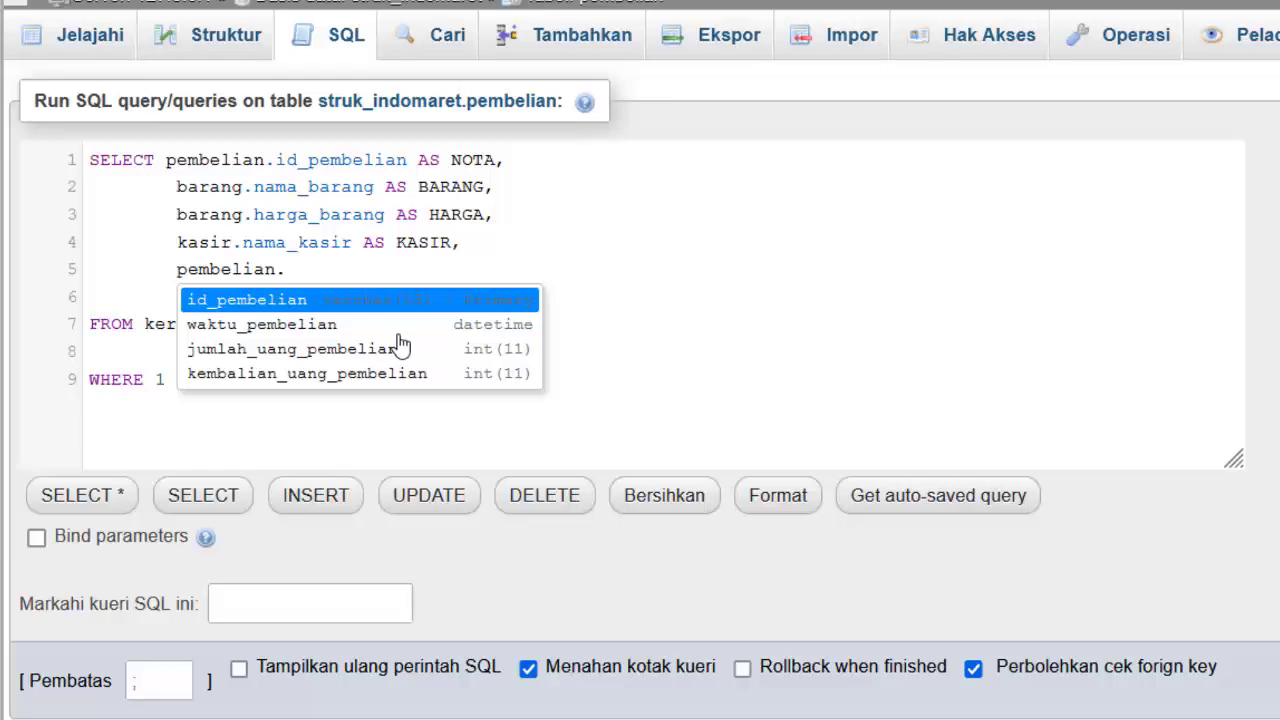
left_click(331, 328)
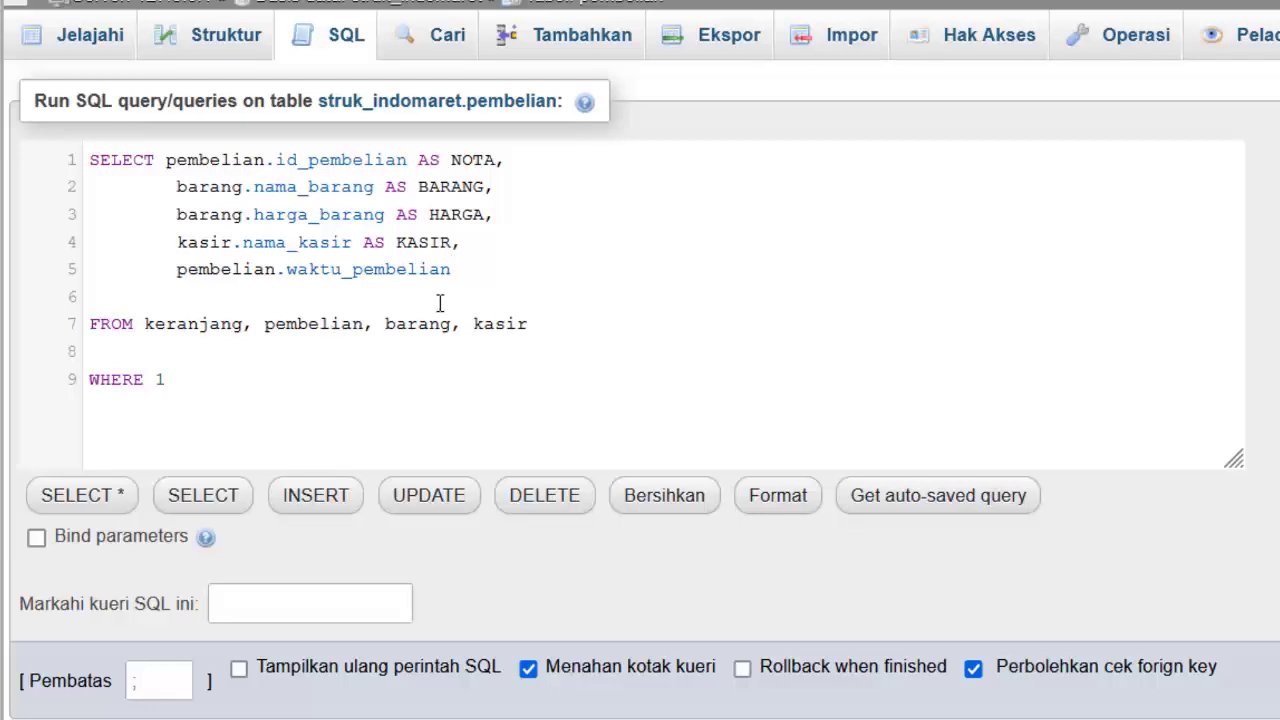
- Give pembelian.waktu_pembelian the alias WAKTU
type("AS TANGGAL")
key("BackSpace")
key("BackSpace")
key("BackSpace")
key("BackSpace")
key("BackSpace")
key("BackSpace")
key("BackSpace")
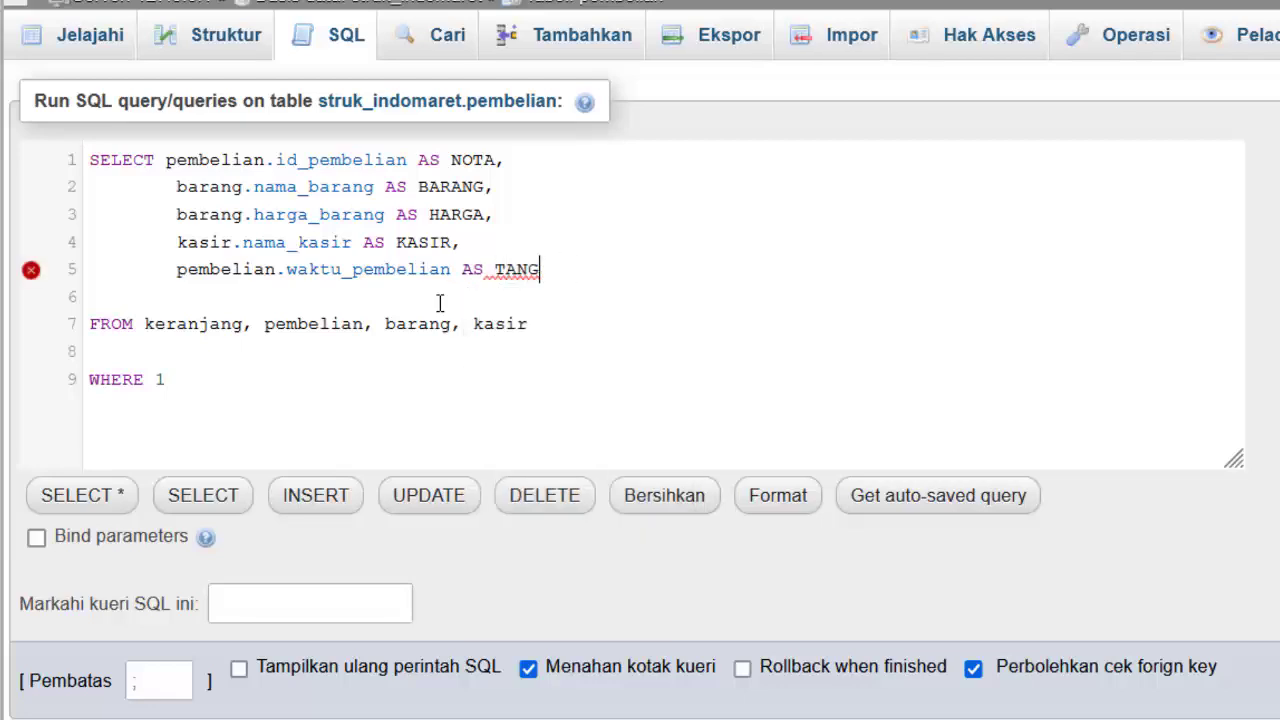
type("WAKTU")
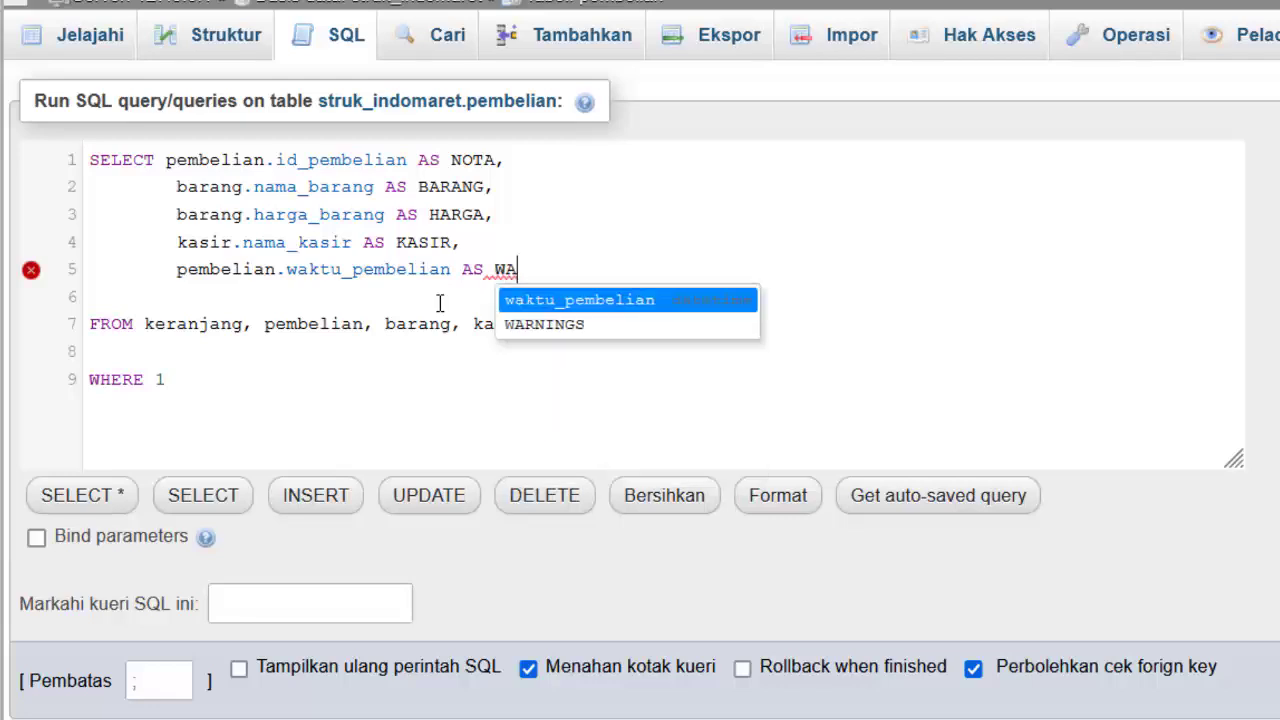
- End the WAKTU line with a comma and a new line, and insert an empty line below the HARGA line
type(",")
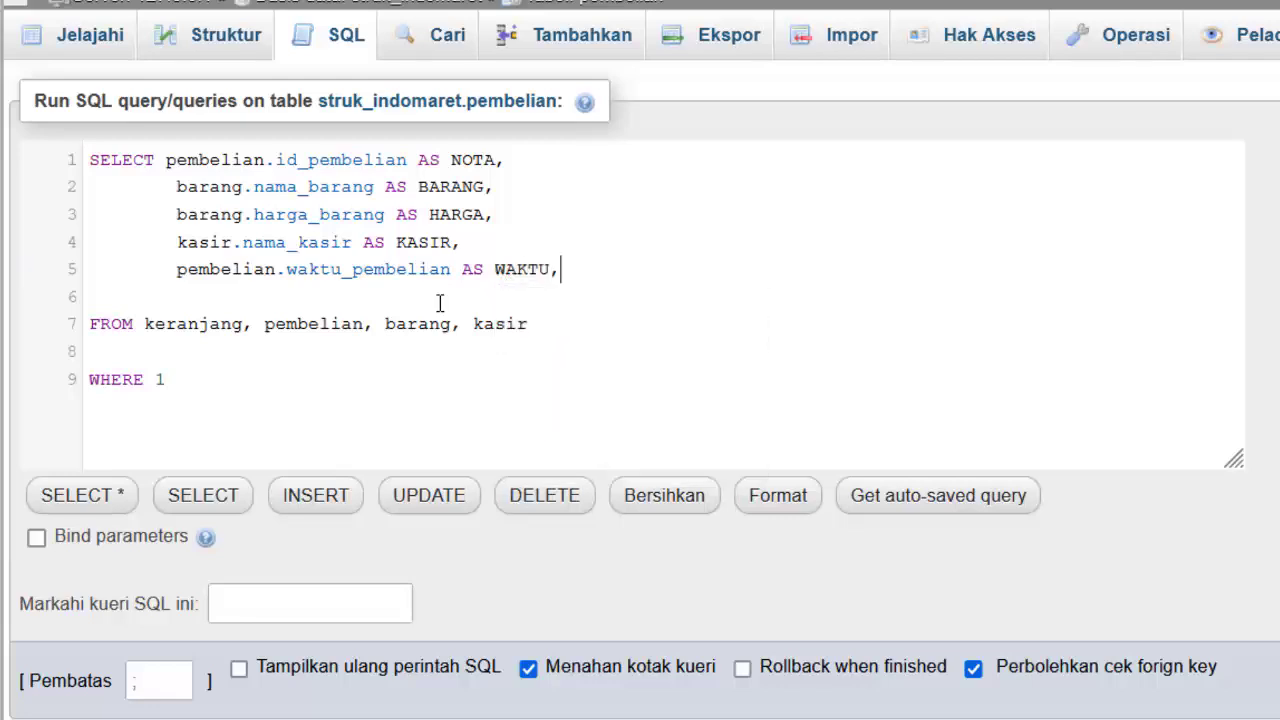
key("Return")
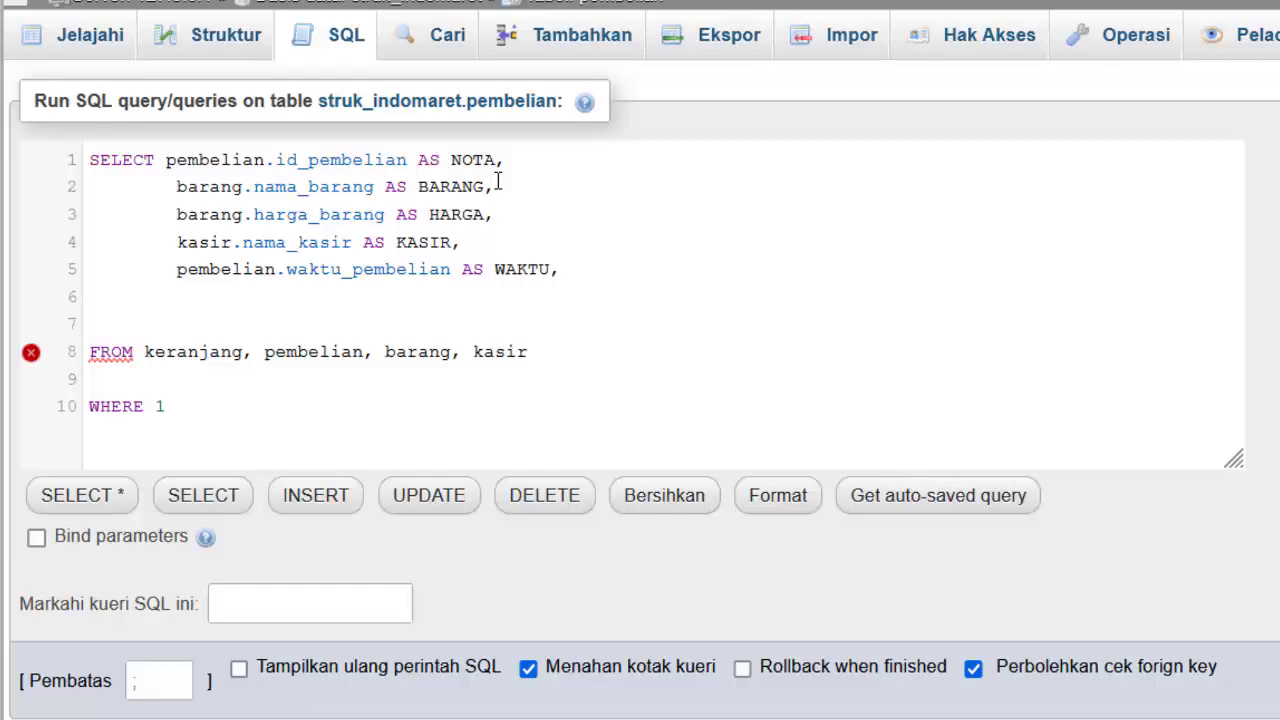
left_click(502, 214)
key("Return")
type("barang.")
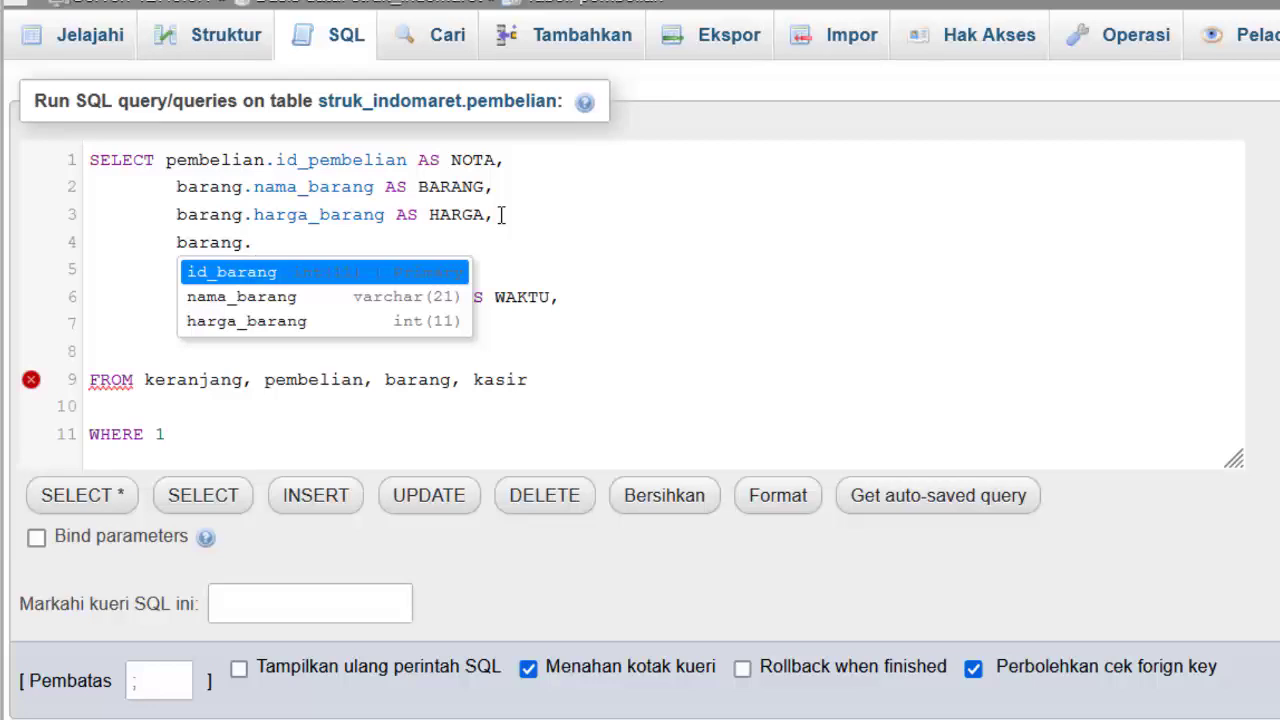
key("BackSpace")
key("BackSpace")
key("BackSpace")
key("BackSpace")
key("BackSpace")
key("BackSpace")
key("BackSpace")
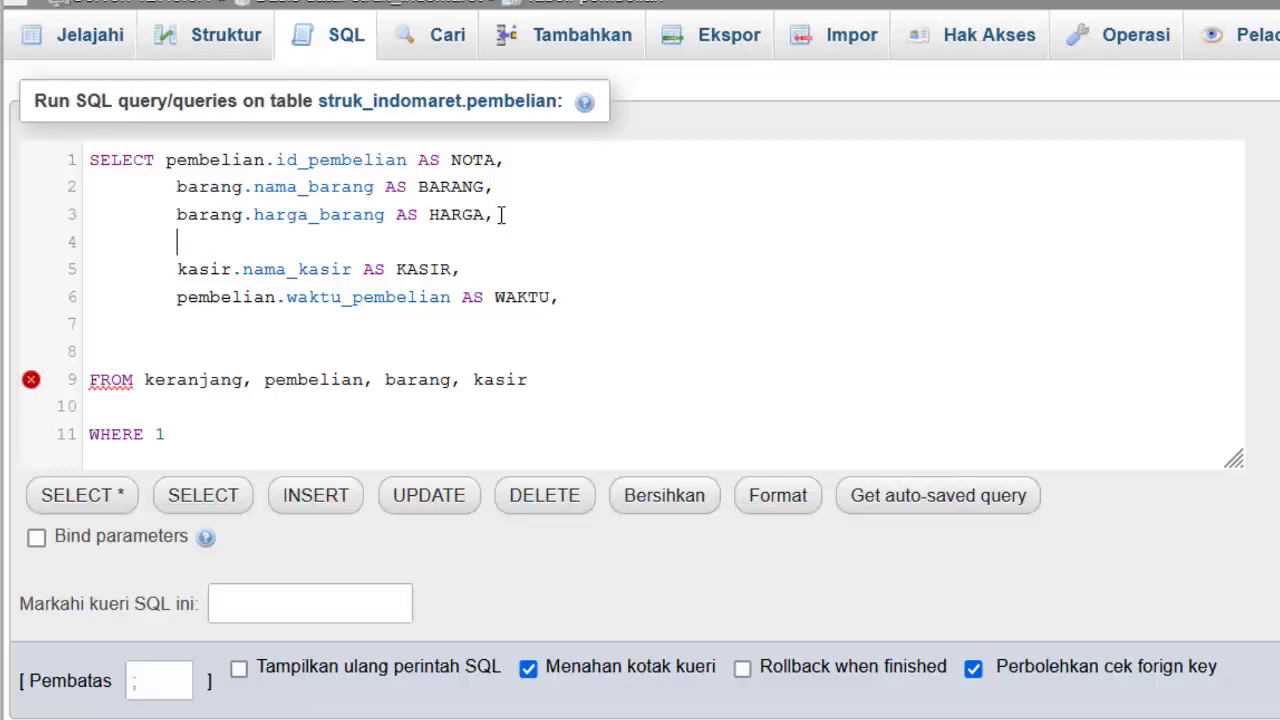
type("pembelian.")
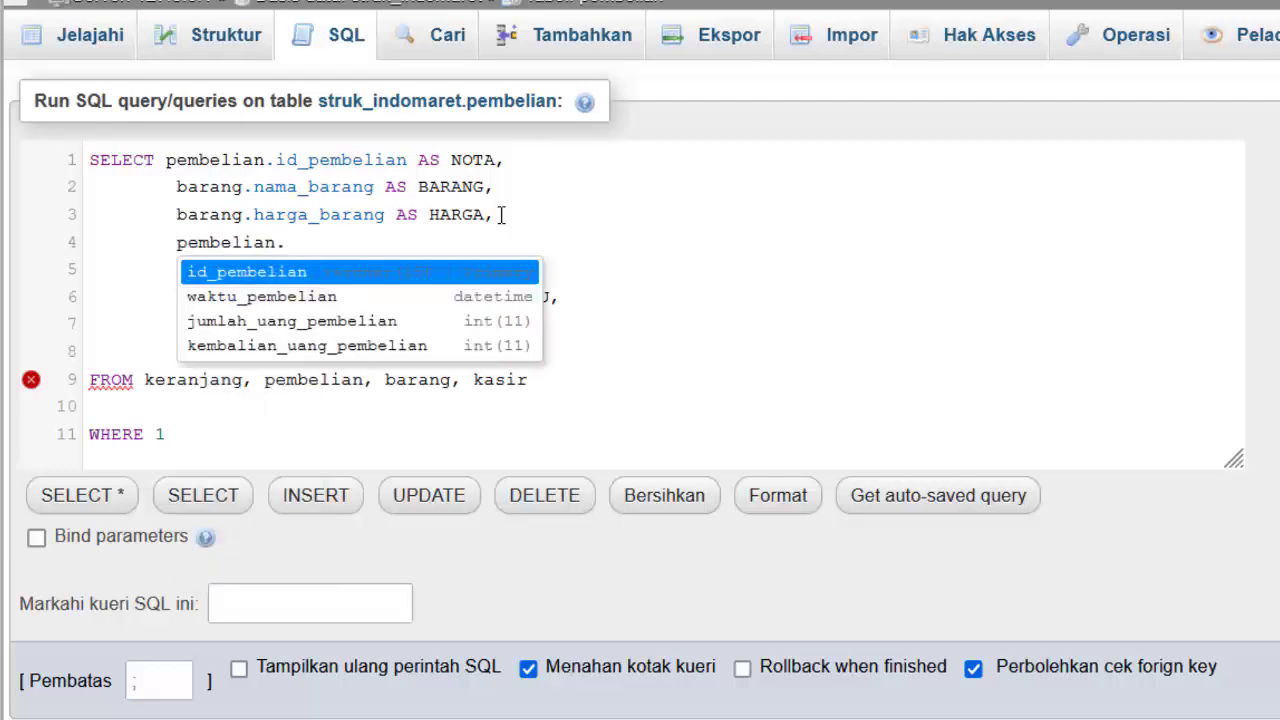
key("BackSpace")
key("BackSpace")
key("BackSpace")
key("BackSpace")
key("BackSpace")
key("BackSpace")
key("BackSpace")
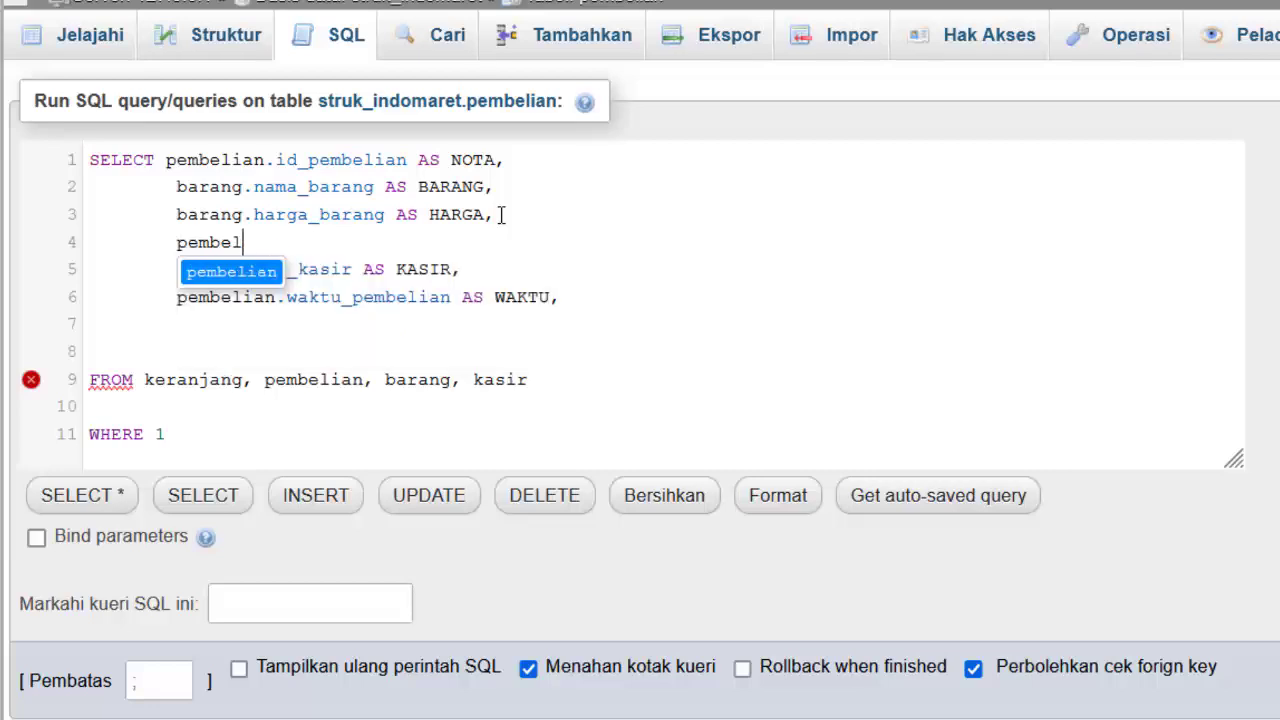
key("BackSpace")
key("BackSpace")
key("BackSpace")
- Add keranjang.qty_keranjang AS QTY on the empty line below HARGA, followed by a comma and a new line
type("kean")
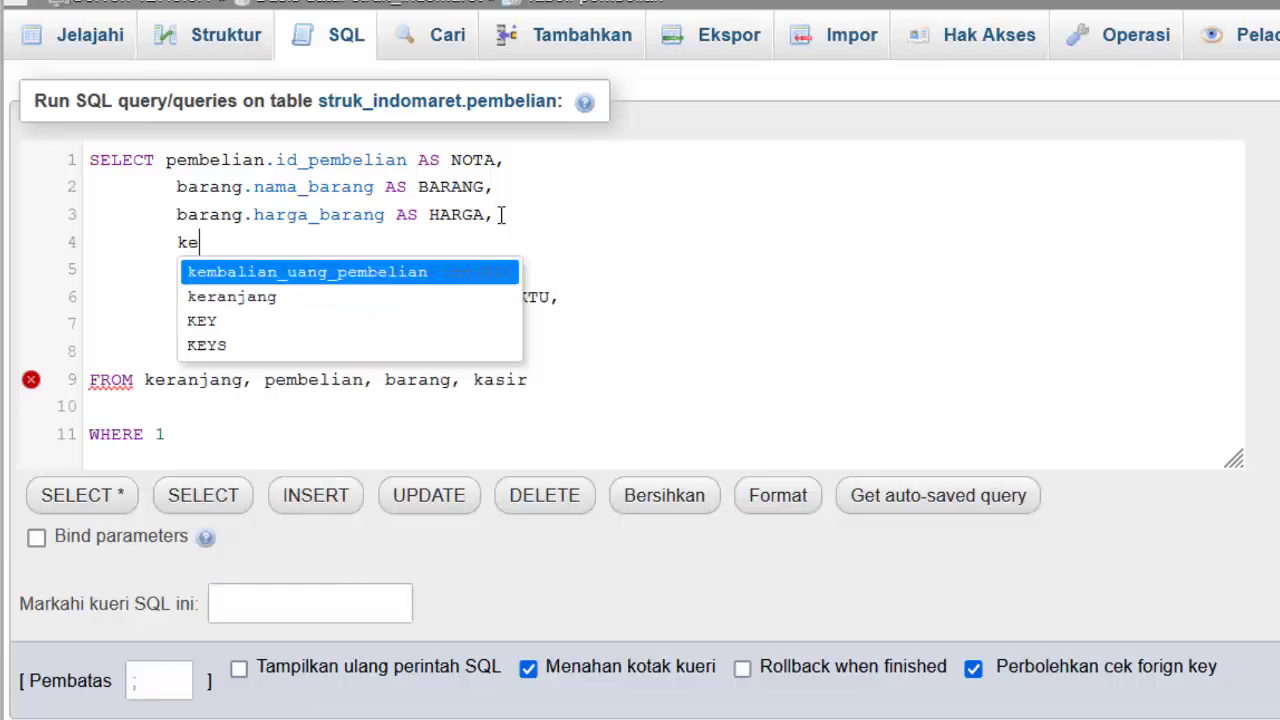
key("BackSpace")
key("BackSpace")
key("Down")
key("Return")
type(".")
key("Down")
key("Down")
key("Down")
key("Down")
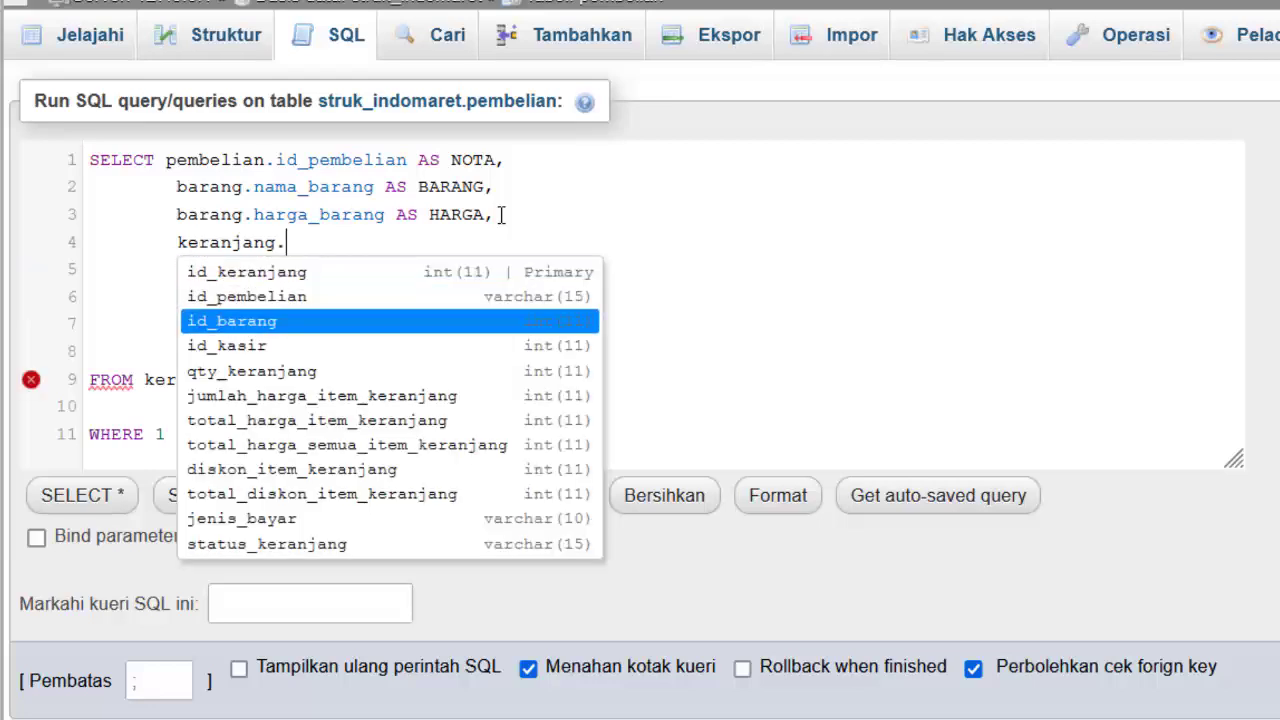
key("Return")
type("AS")
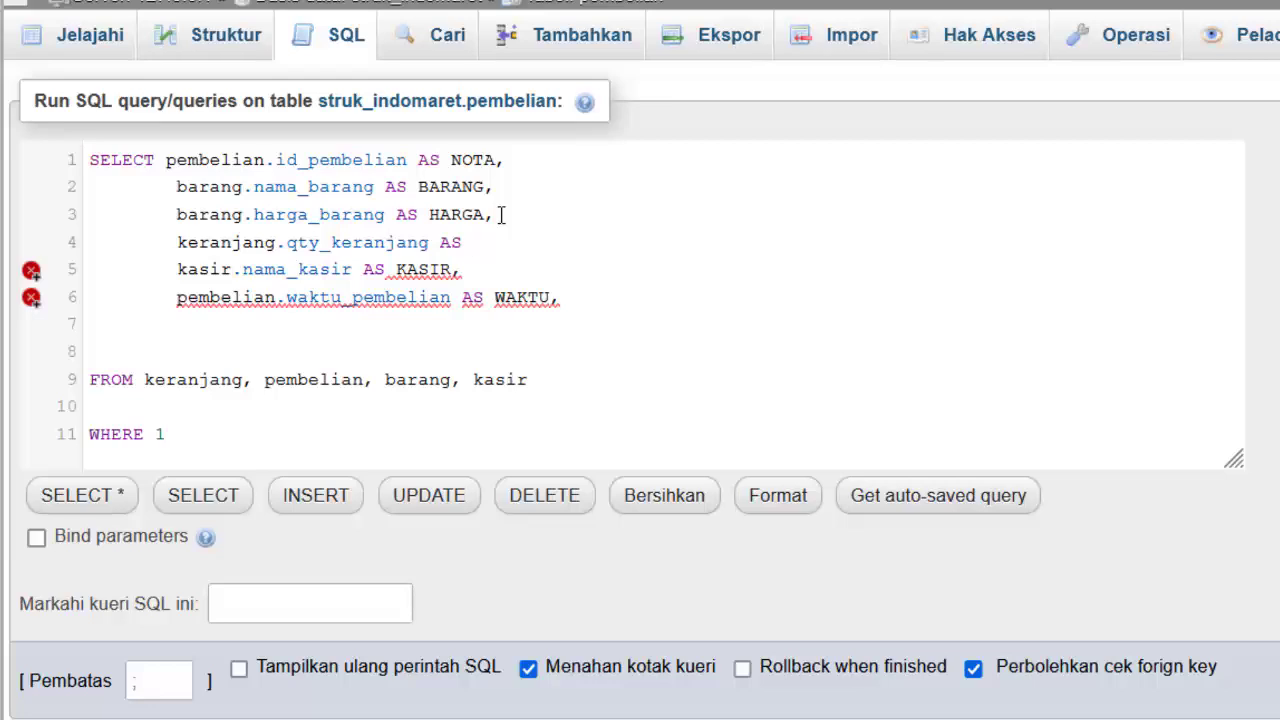
type(" QTY,")
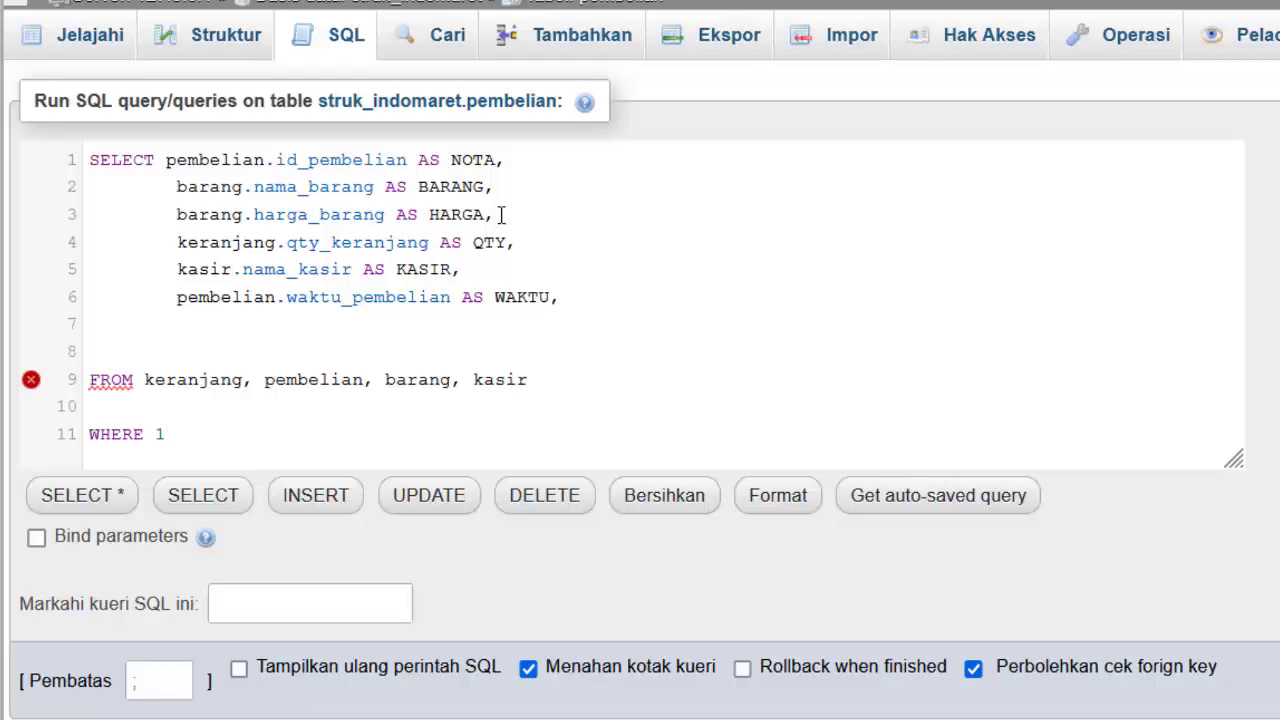
key("Return")
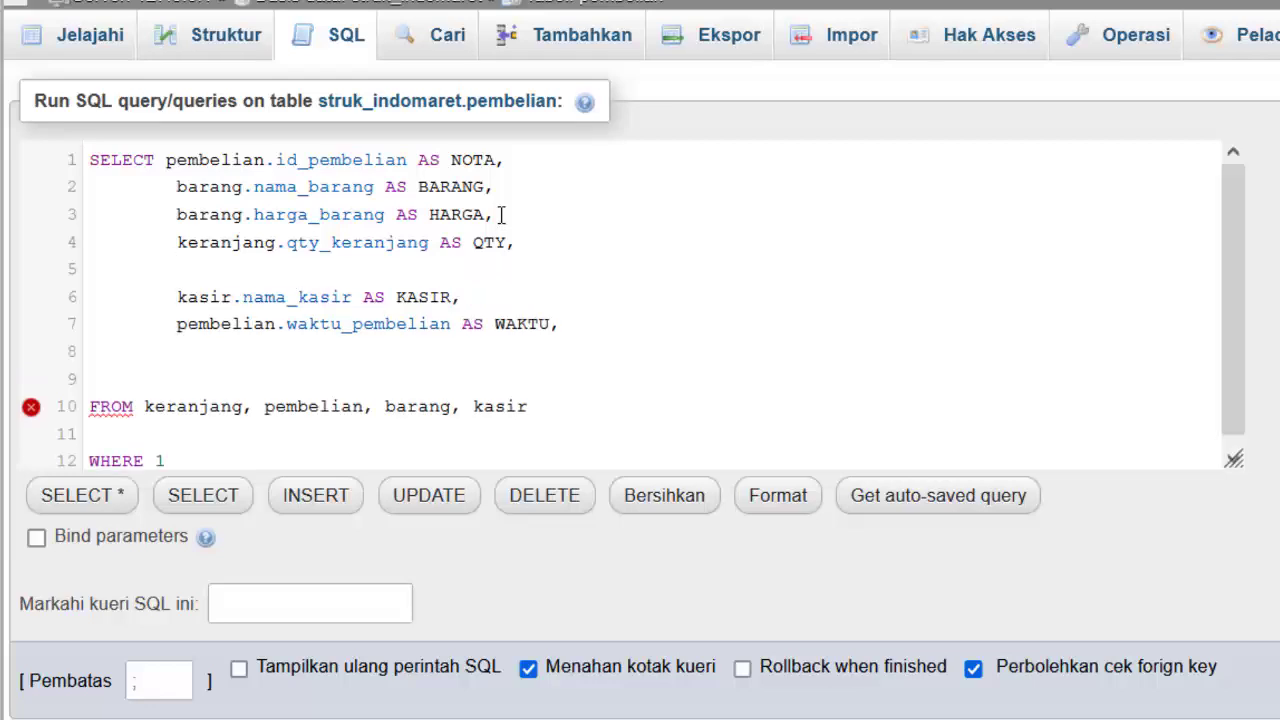
- Add the keranjang.total_harga_item_keranjang column to the SELECT list below the QTY line
type("kerang")
key("BackSpace")
key("BackSpace")
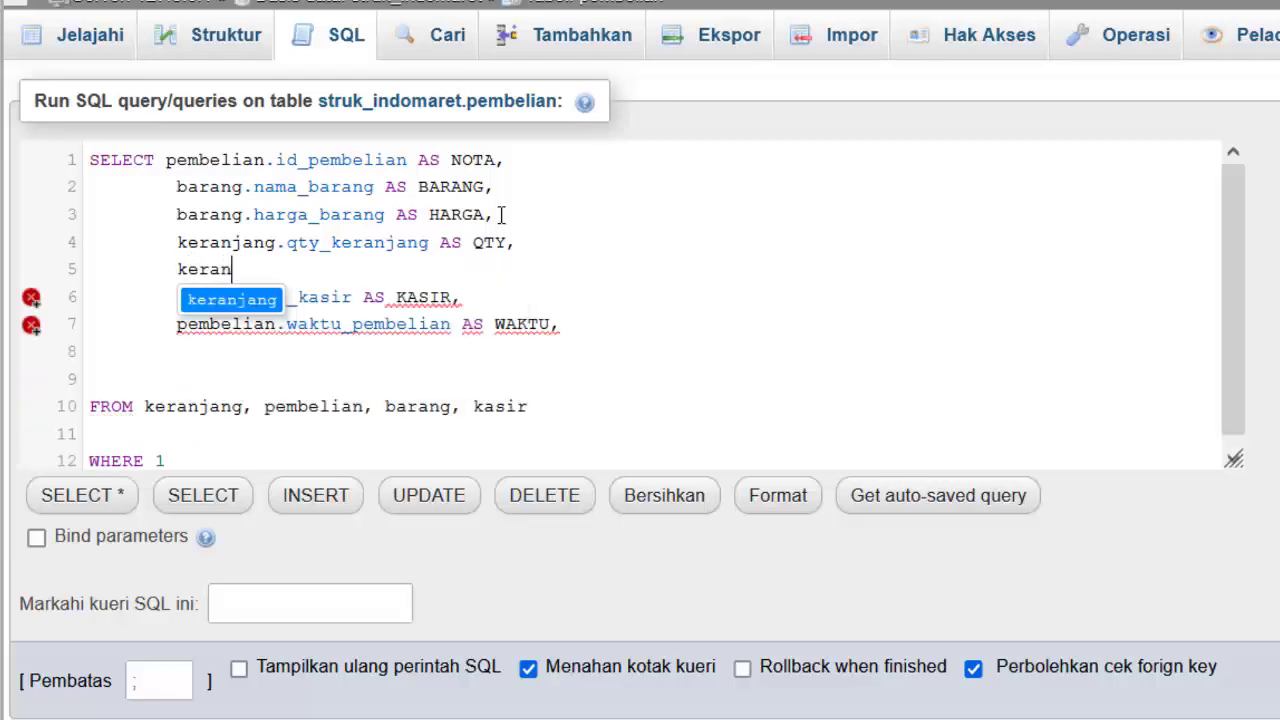
key("Return")
type(".")
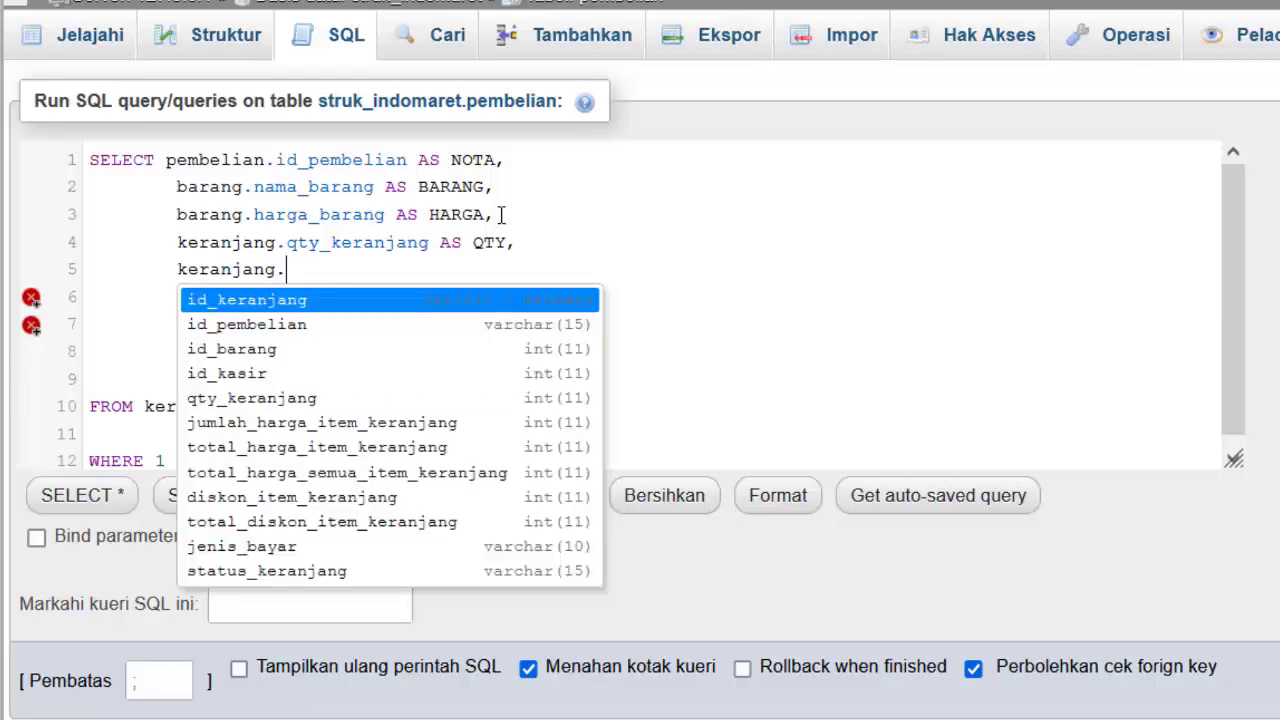
key("Down")
key("Down")
key("Down")
key("Down")
key("Down")
key("Down")
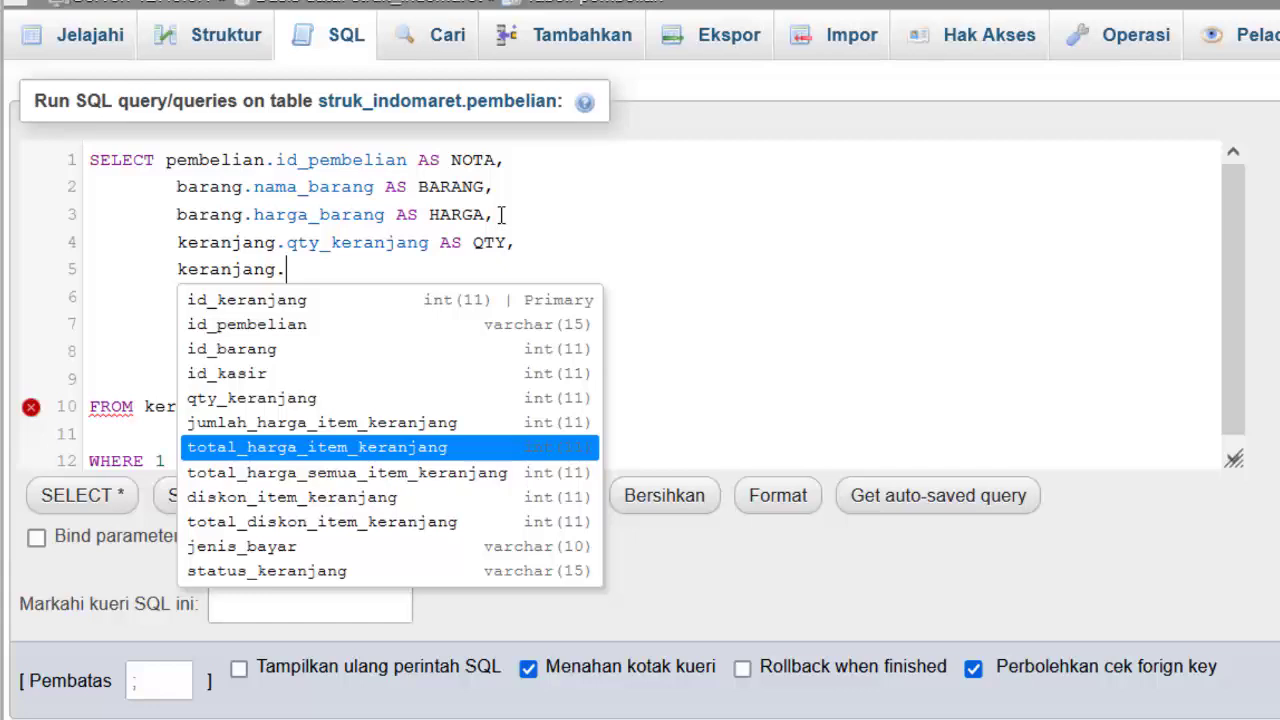
key("Up")
key("Down")
key("Return")
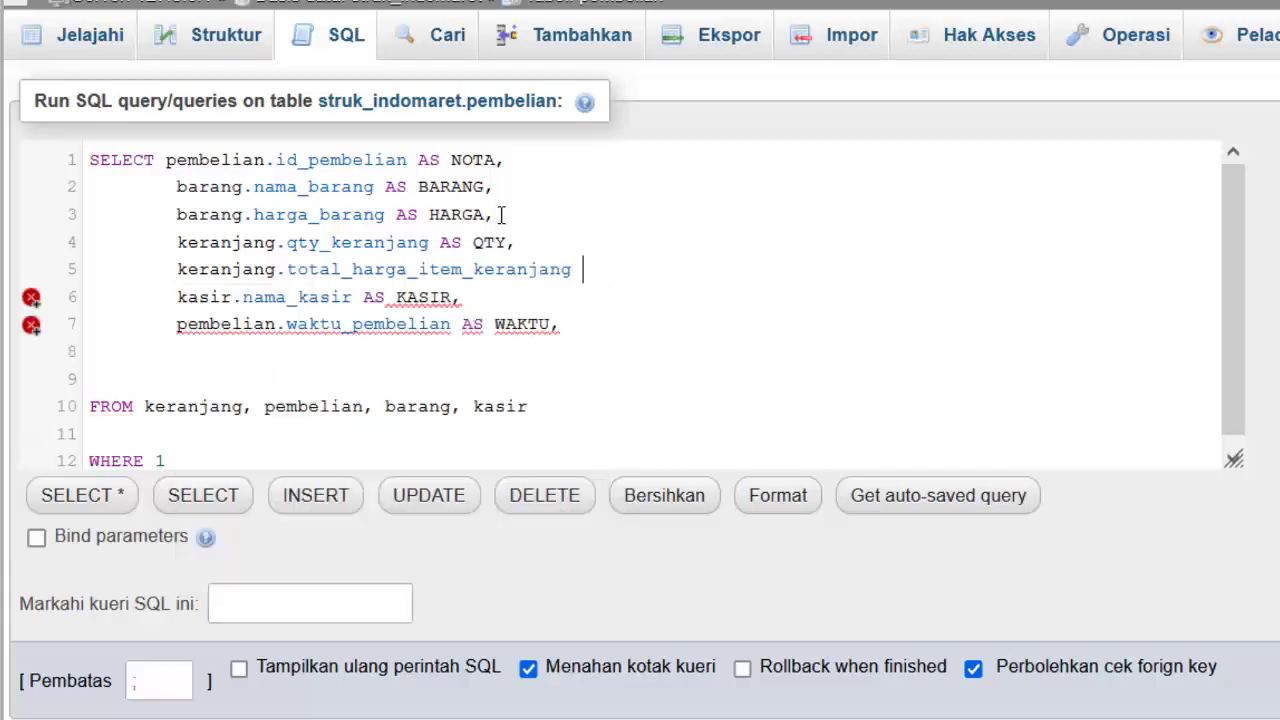
- Give keranjang.total_harga_item_keranjang the alias JUMLAH_HARGA
type("AS ")
type("JUMLAH")
type("_HARGA")
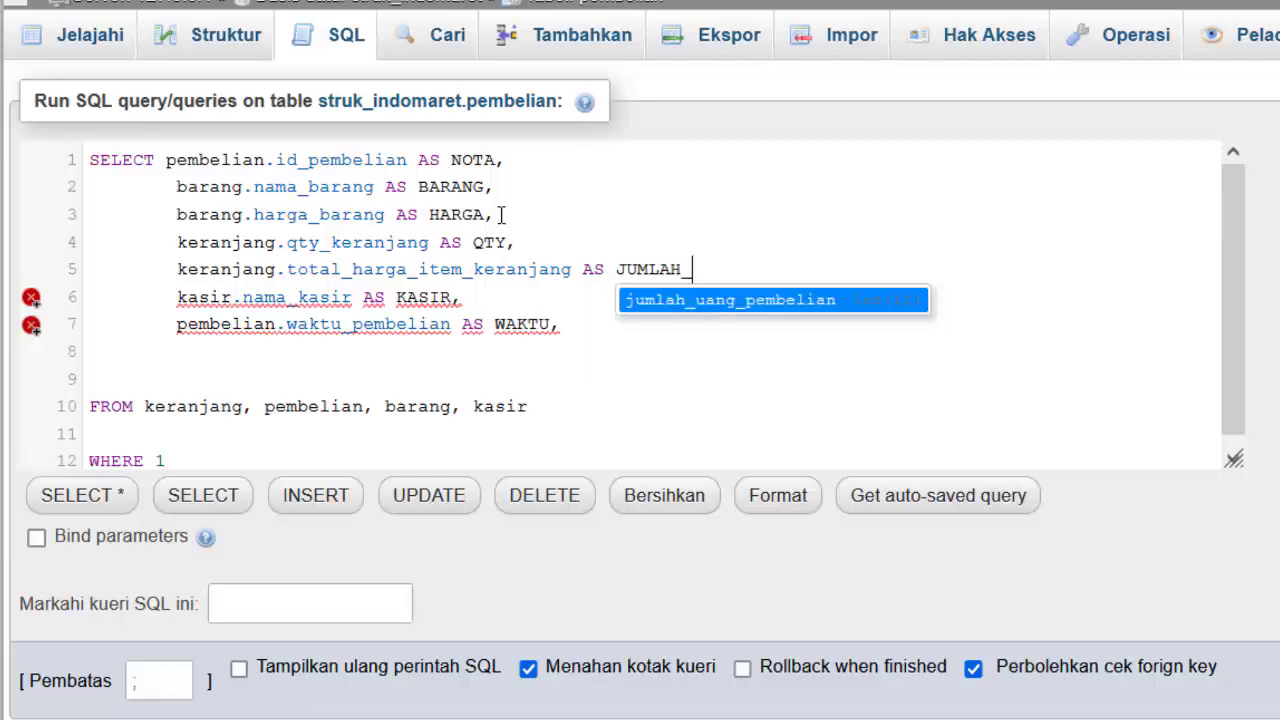
key("Left")
key("Left")
key("Right")
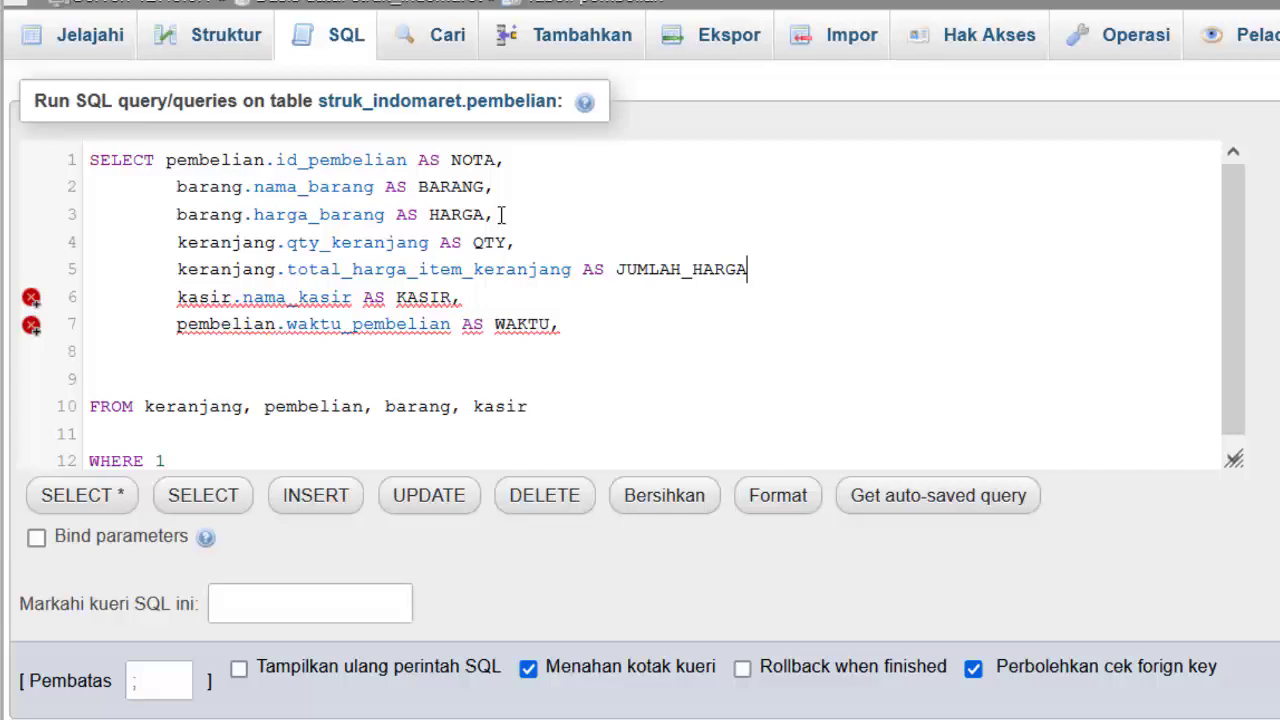
- Rewrite the JUMLAH_HARGA alias as 'JUMLAH HARGA', in single quotes with a space instead of the underscore
type("'")
key("Left")
key("Left")
key("Left")
key("Left")
key("Left")
key("Left")
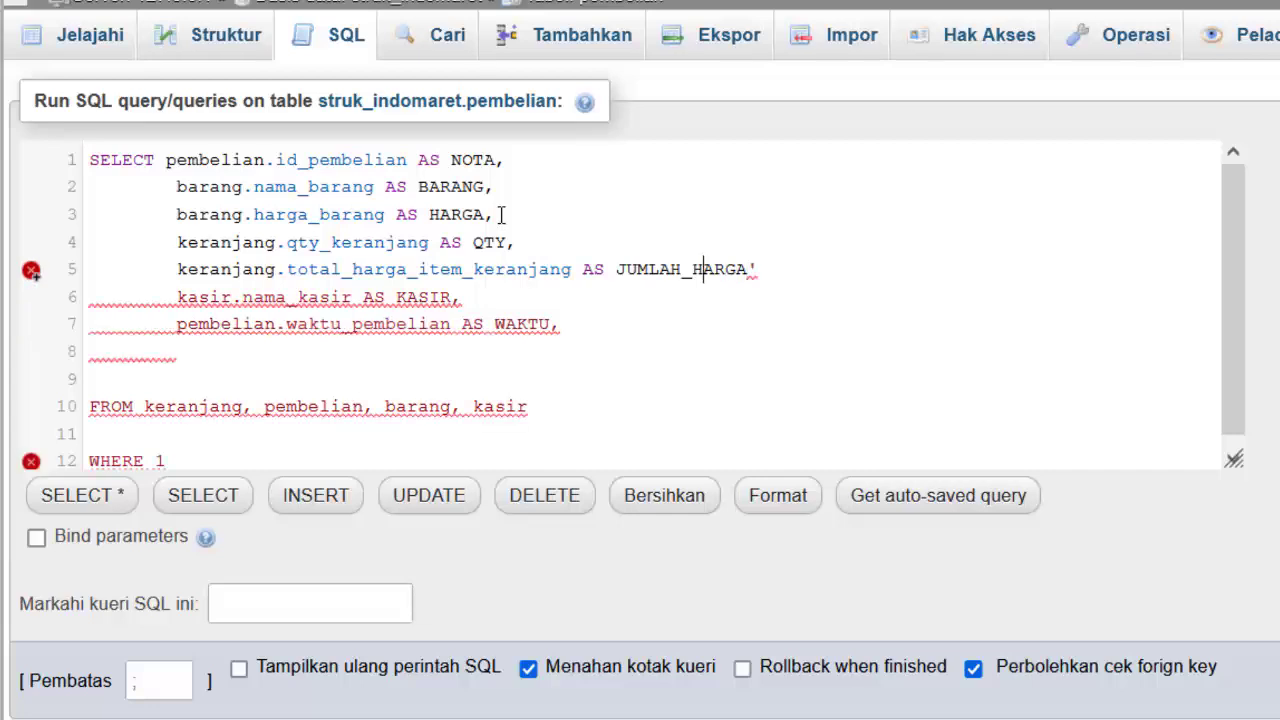
key("BackSpace")
key("Left")
key("Left")
key("Left")
key("Left")
key("Left")
key("Left")
key("Left")
type("'")
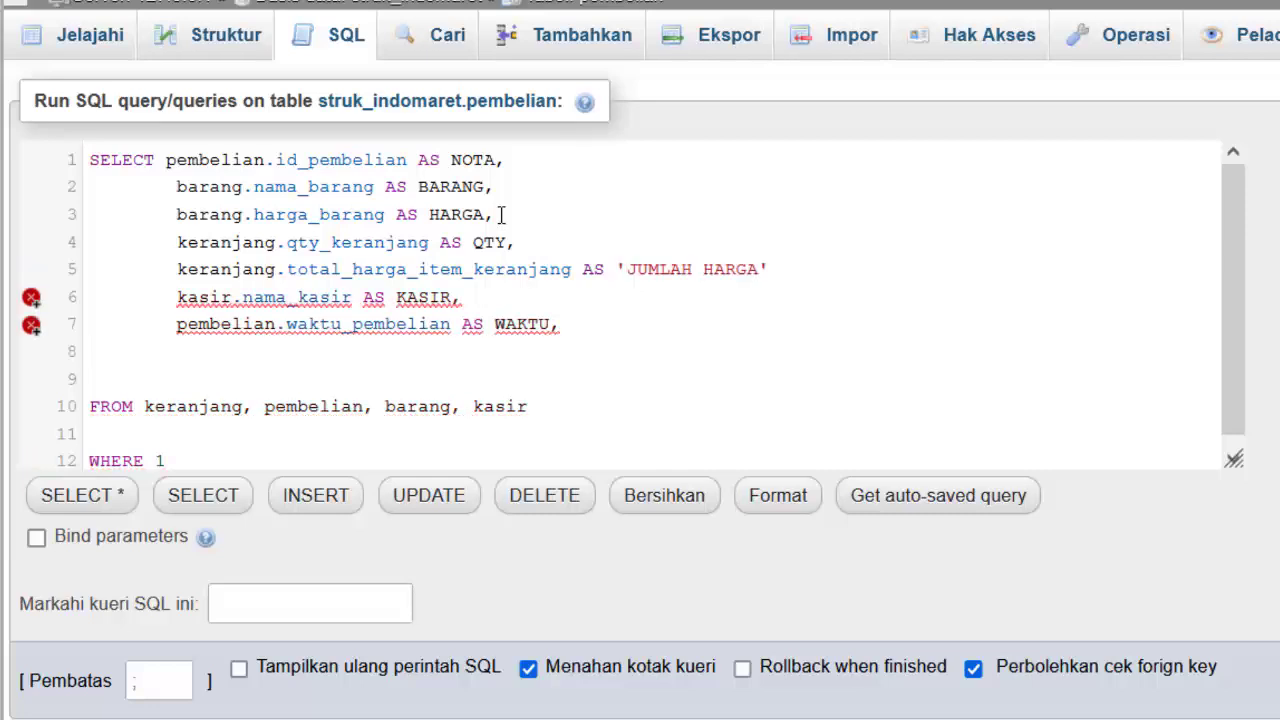
- End the 'JUMLAH HARGA' line with a comma and insert a new line directly below the WAKTU line
key("End")
key("Down")
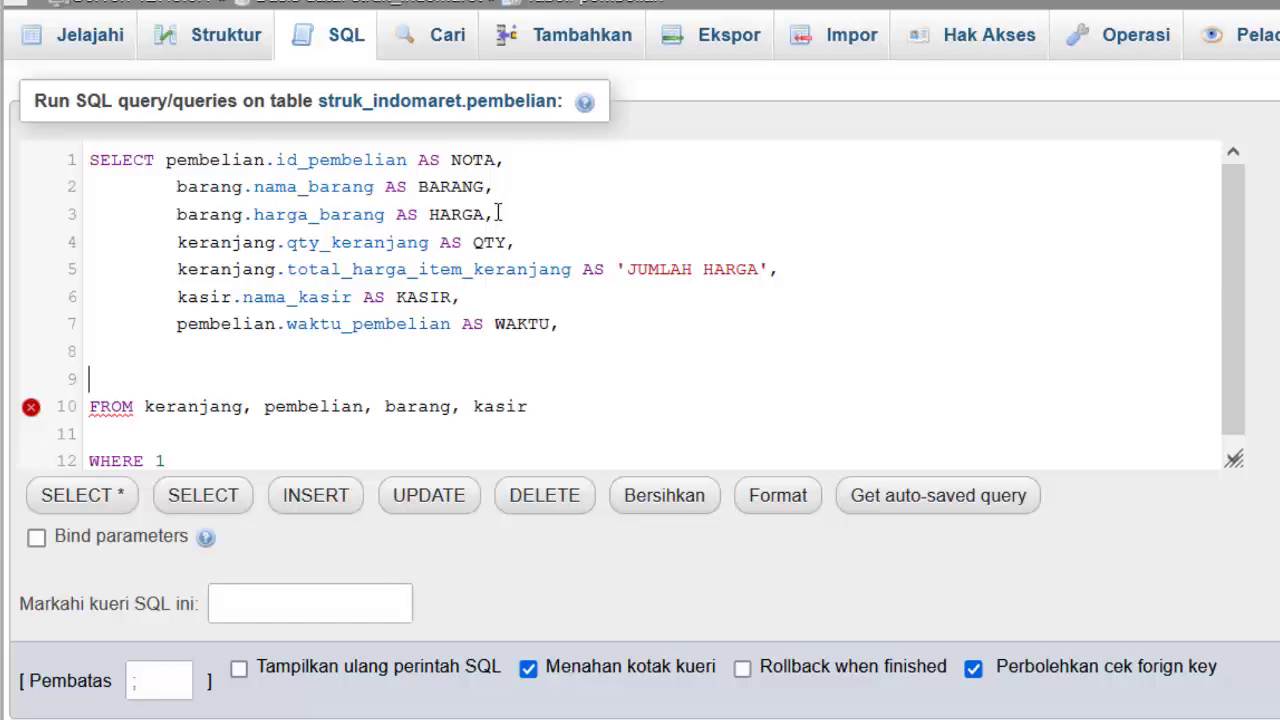
left_click(566, 322)
key("Return")
type("pembl")
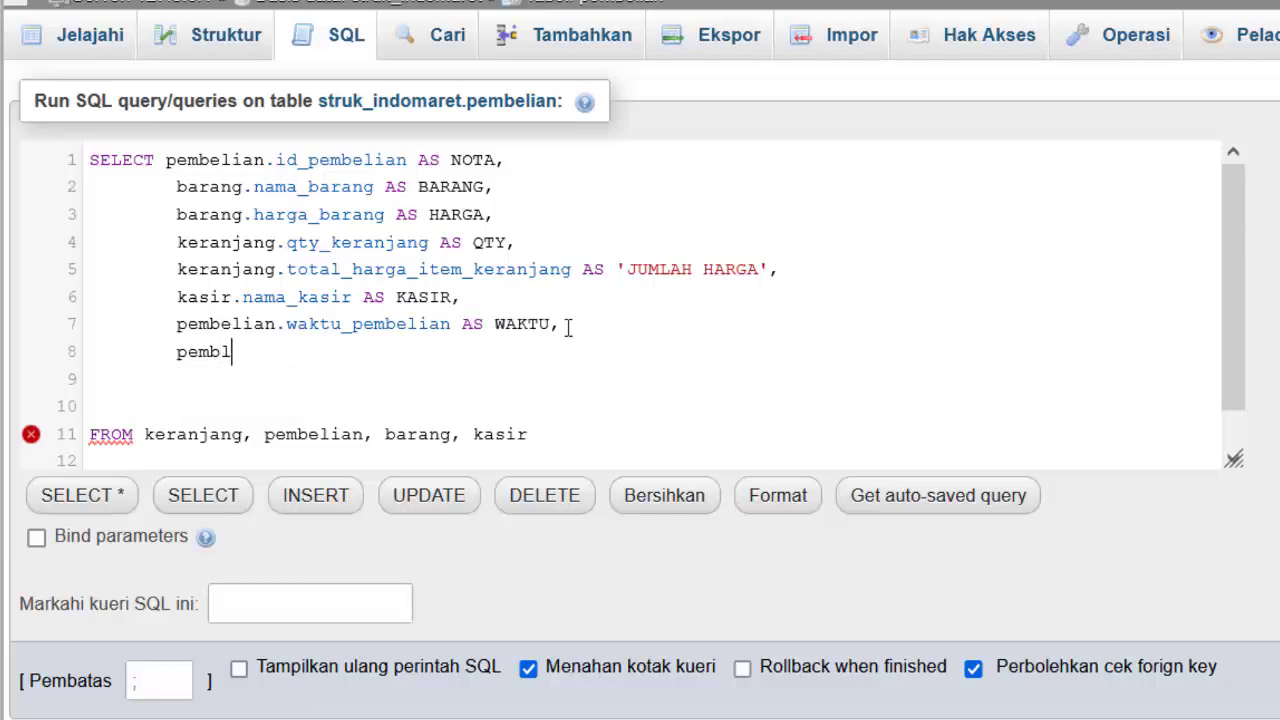
key("BackSpace")
type("e")
key("Return")
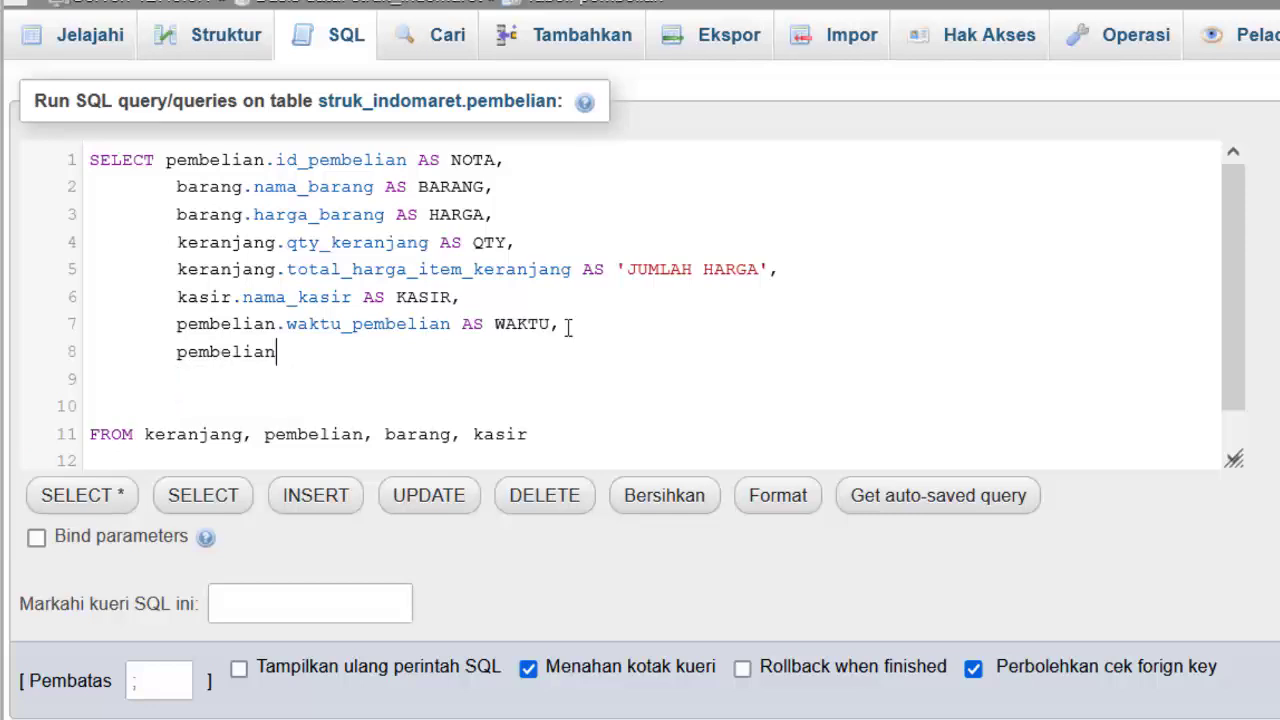
type(".")
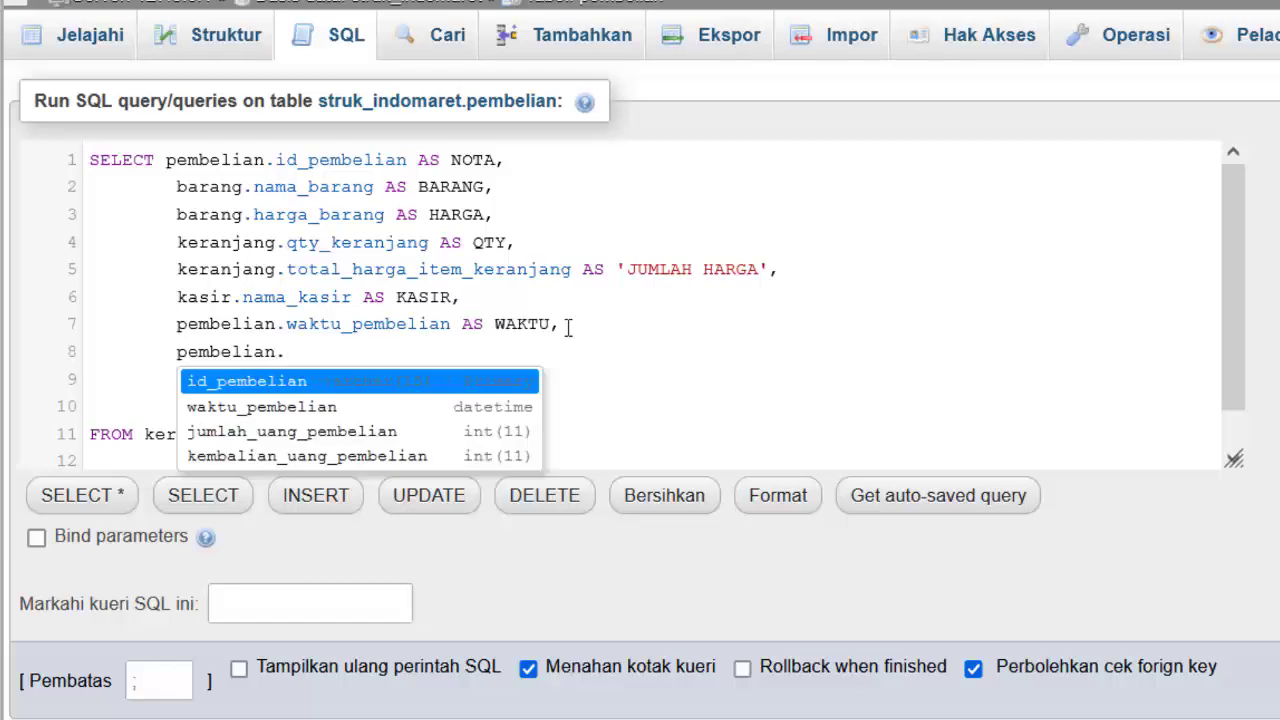
key("Down")
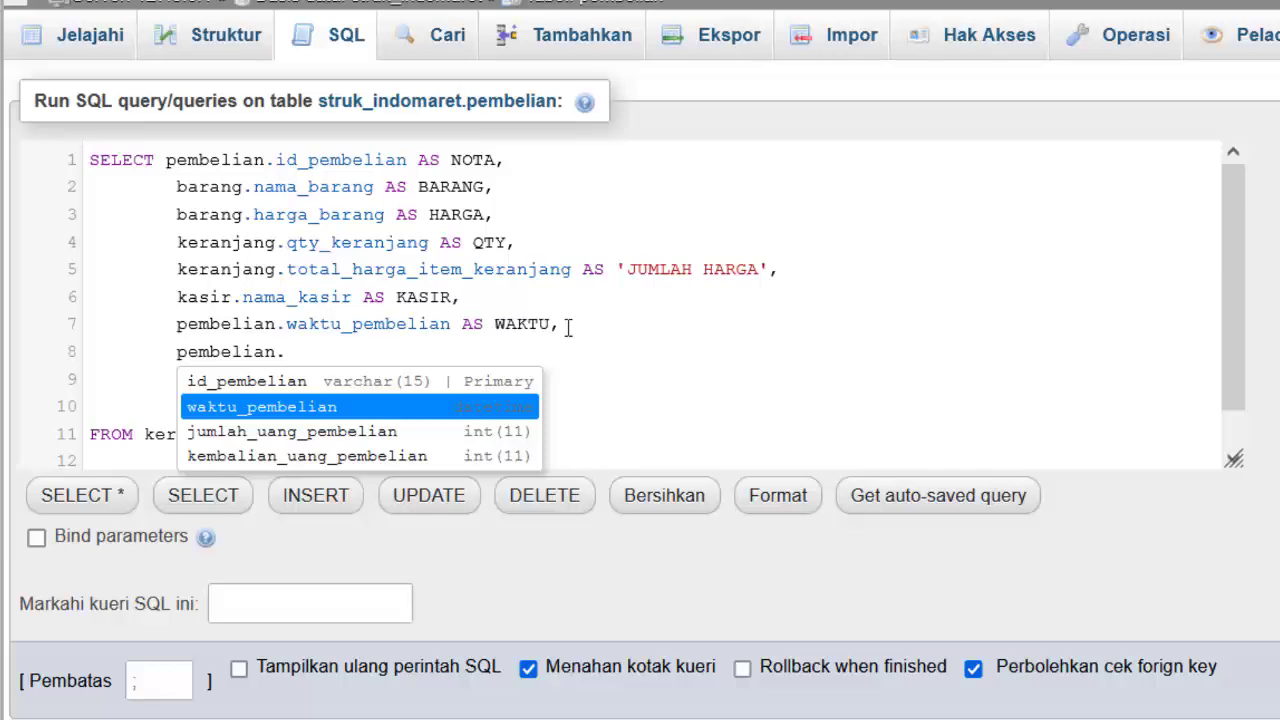
key("Down")
key("Up")
key("Down")
key("Down")
key("Up")
key("Up")
key("Down")
key("BackSpace")
key("BackSpace")
key("BackSpace")
key("BackSpace")
key("BackSpace")
key("BackSpace")
key("BackSpace")
key("BackSpace")
key("BackSpace")
key("BackSpace")
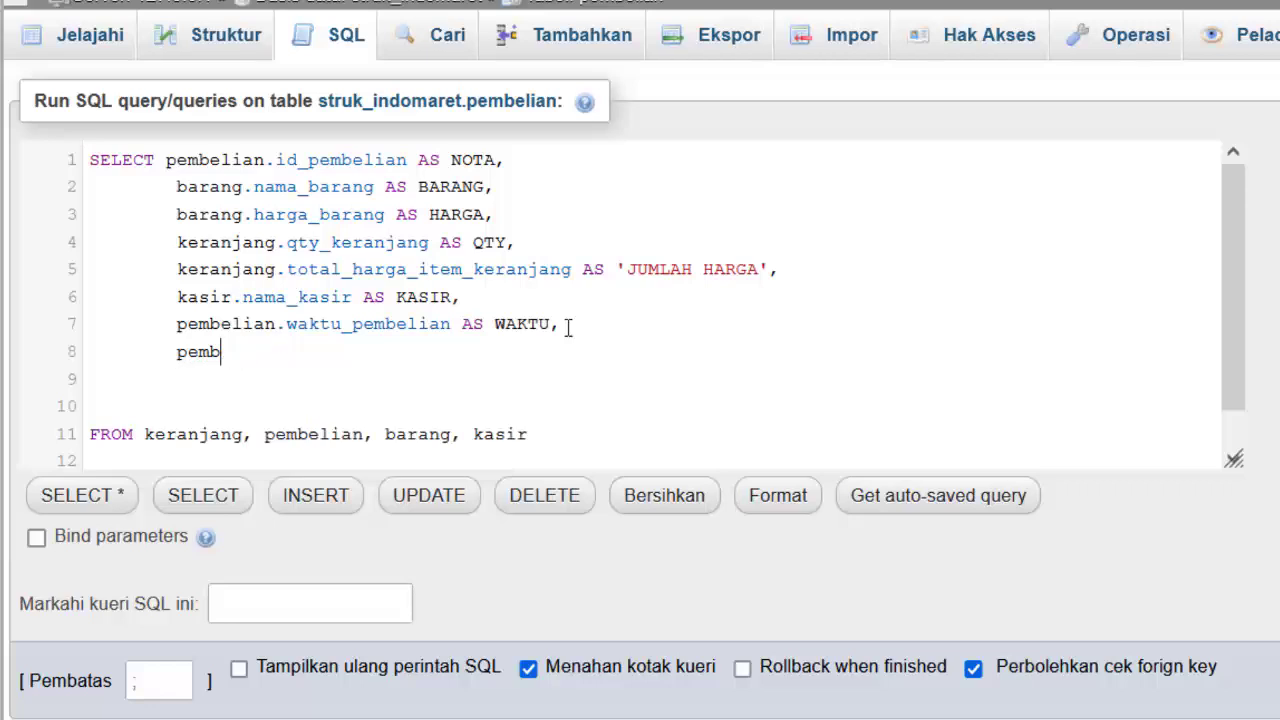
- Add the keranjang.total_harga_semua_item_keranjang column to the SELECT list below the WAKTU line
type("keran")
key("Return")
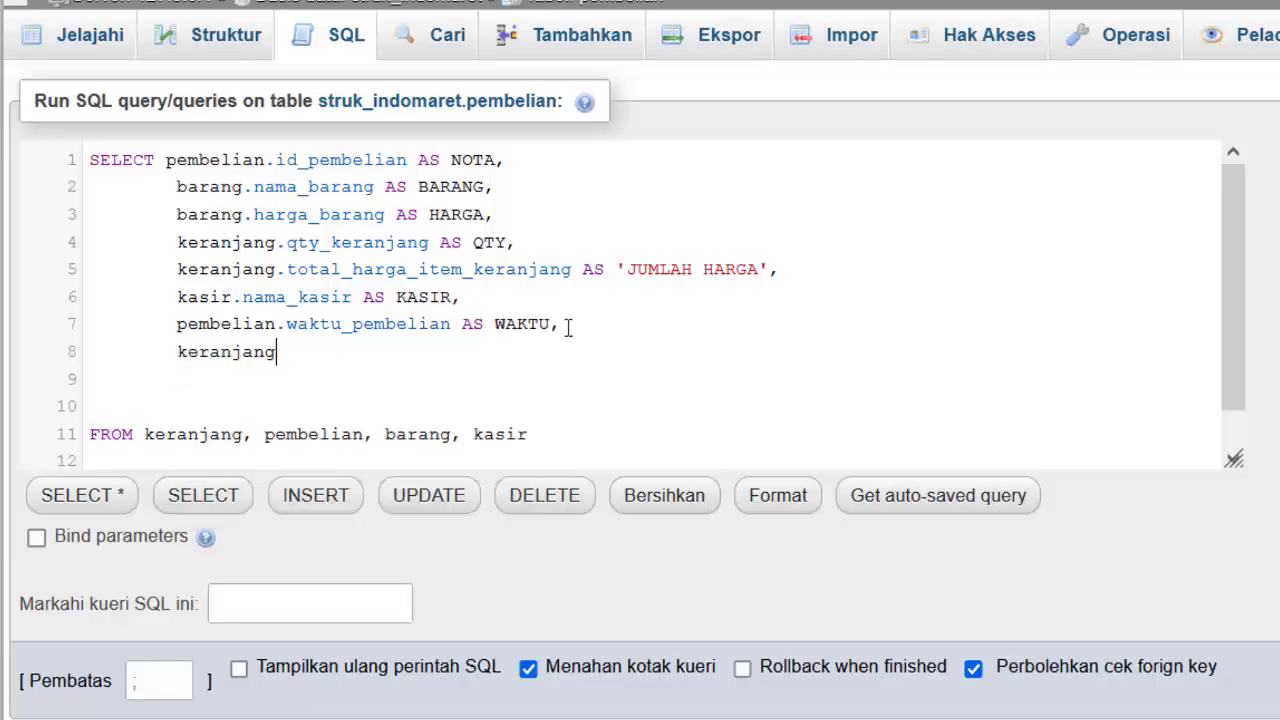
type(".")
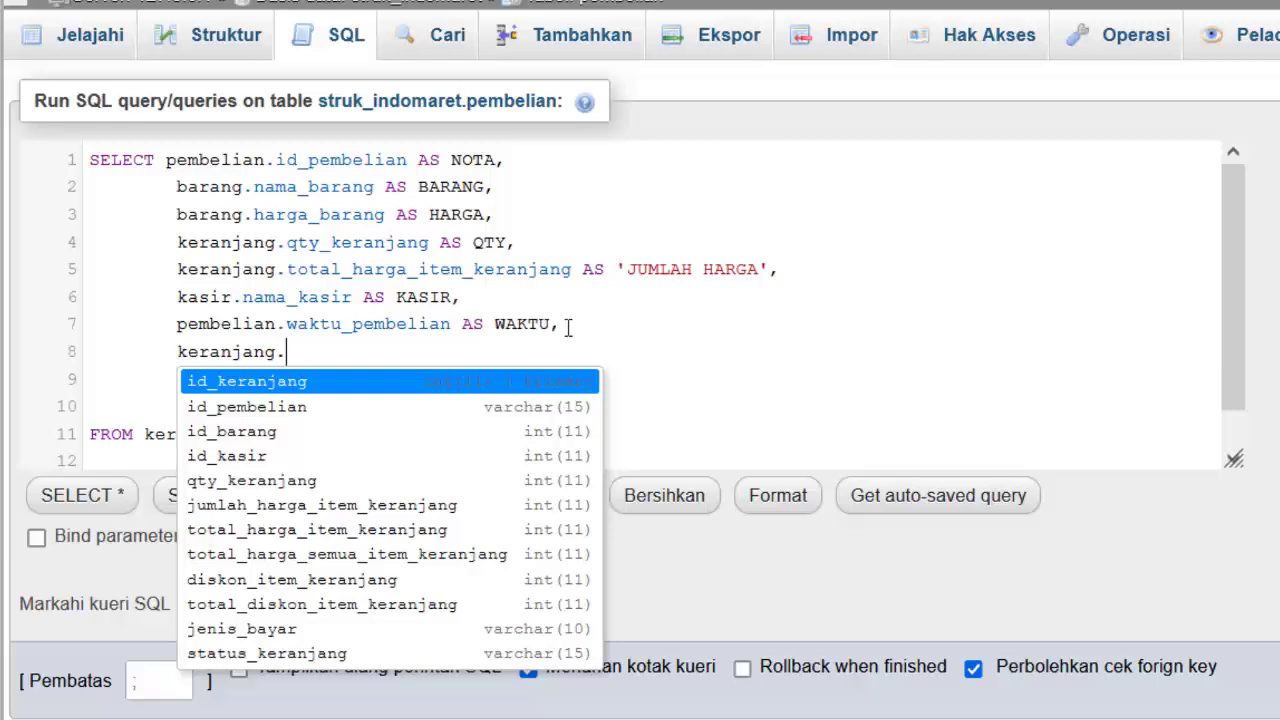
key("Up")
key("Up")
key("Up")
key("Up")
key("Up")
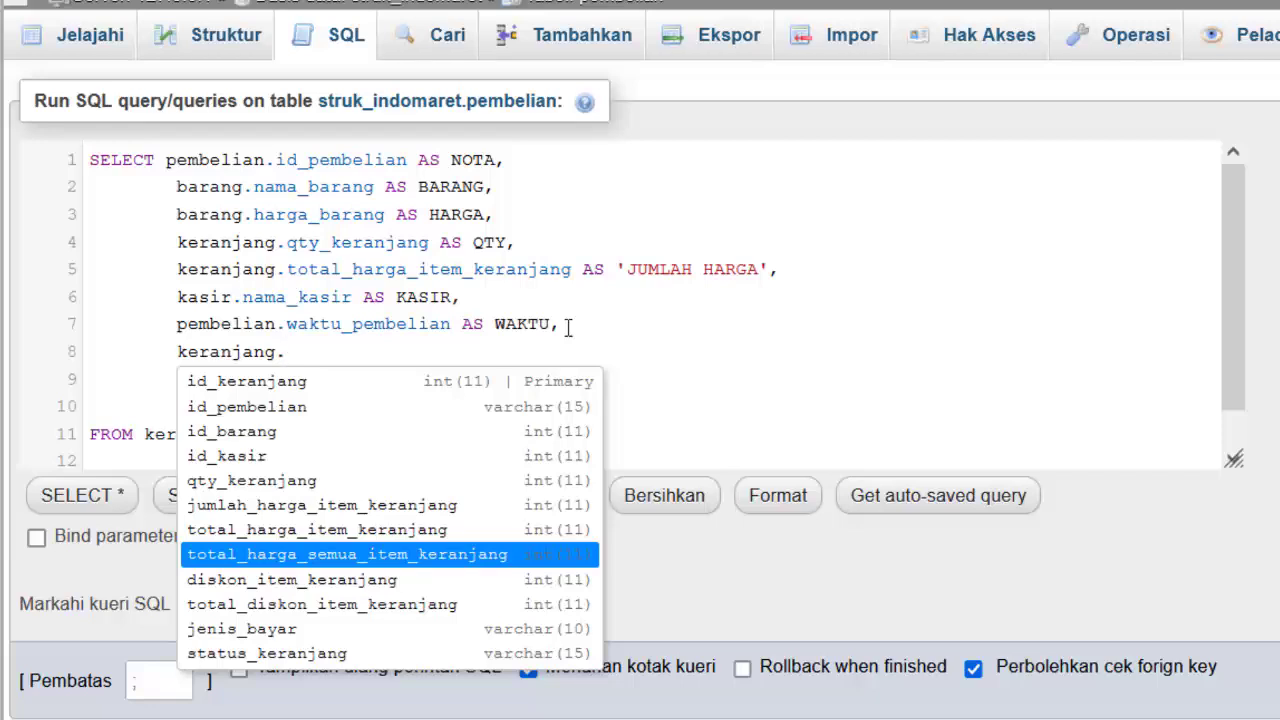
key("Return")
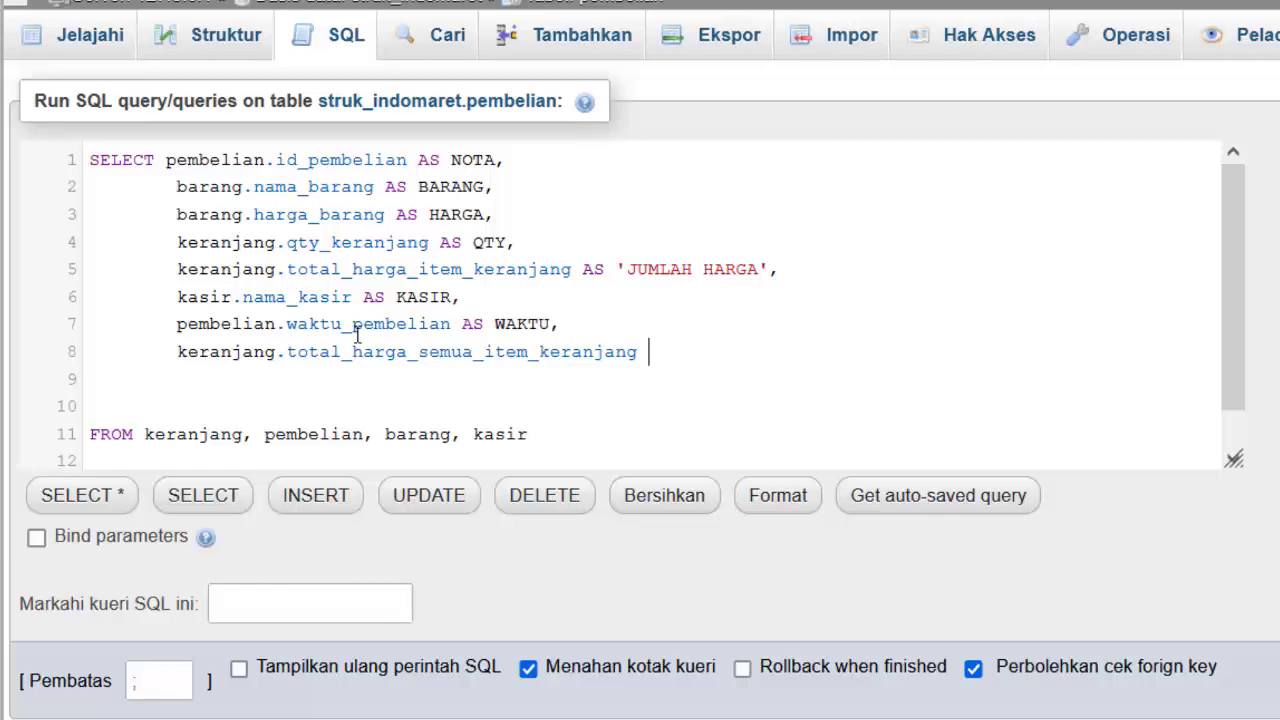
double_click(396, 355)
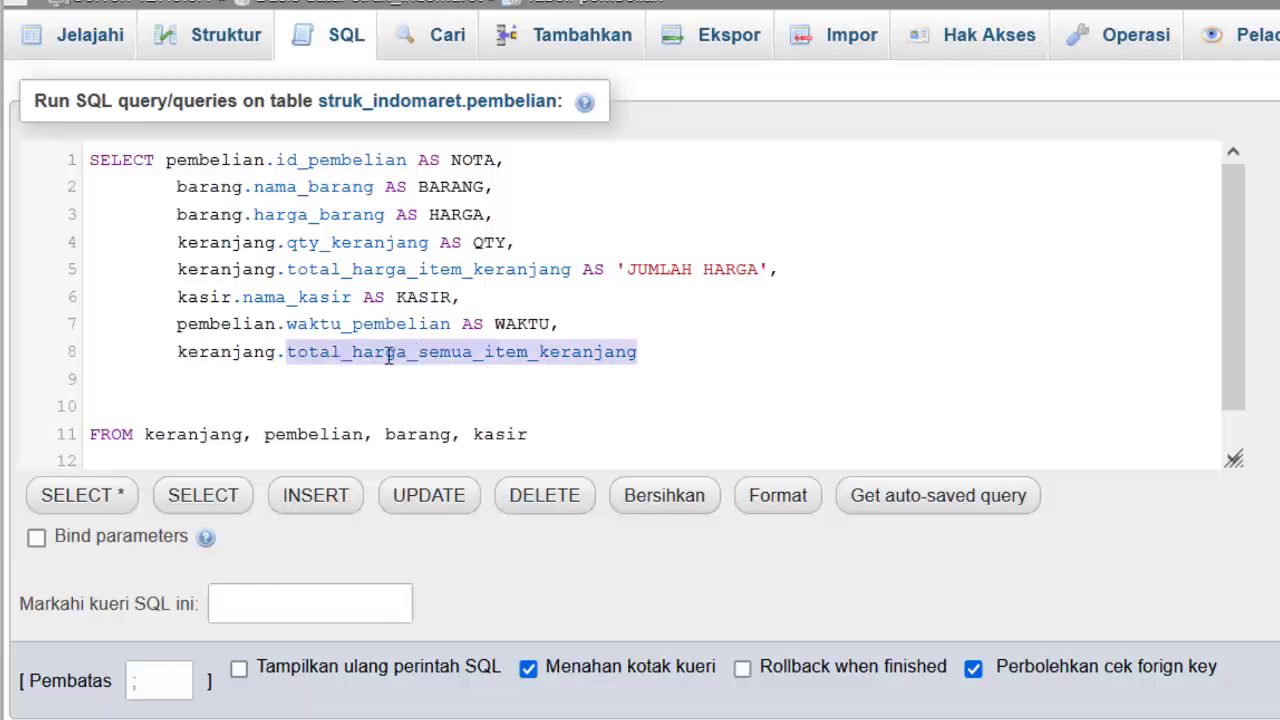
double_click(240, 324)
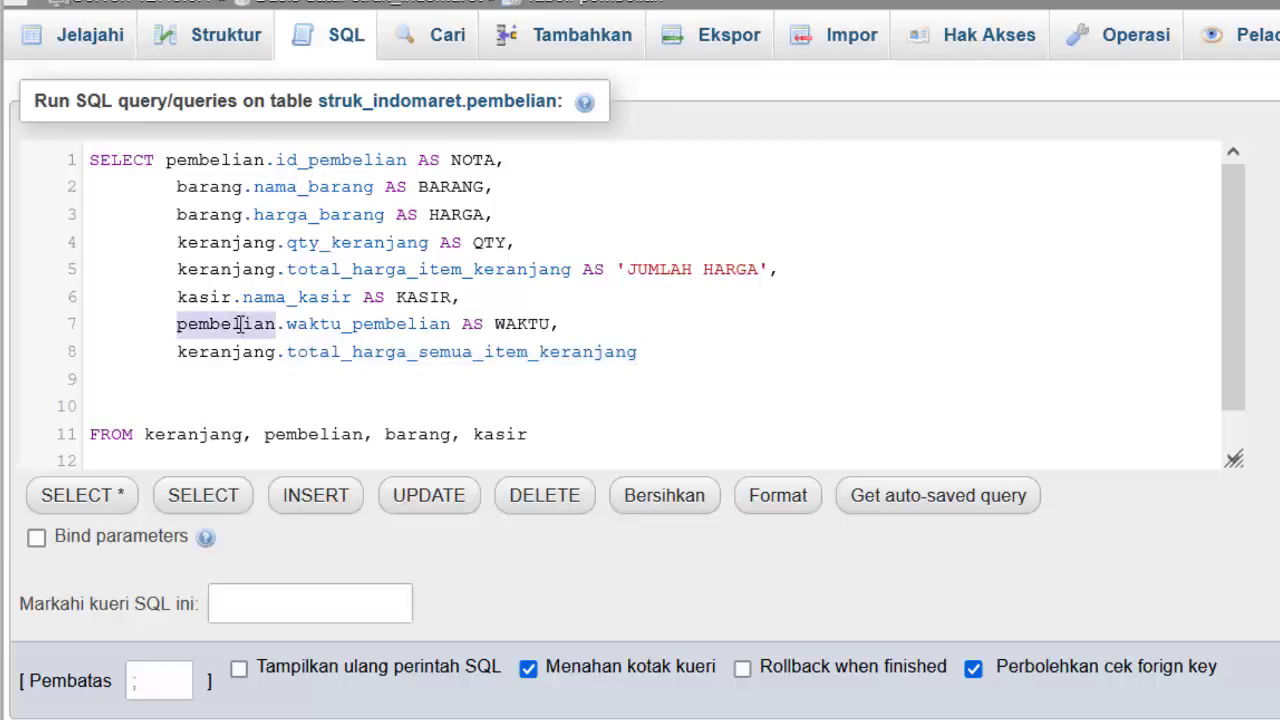
double_click(332, 352)
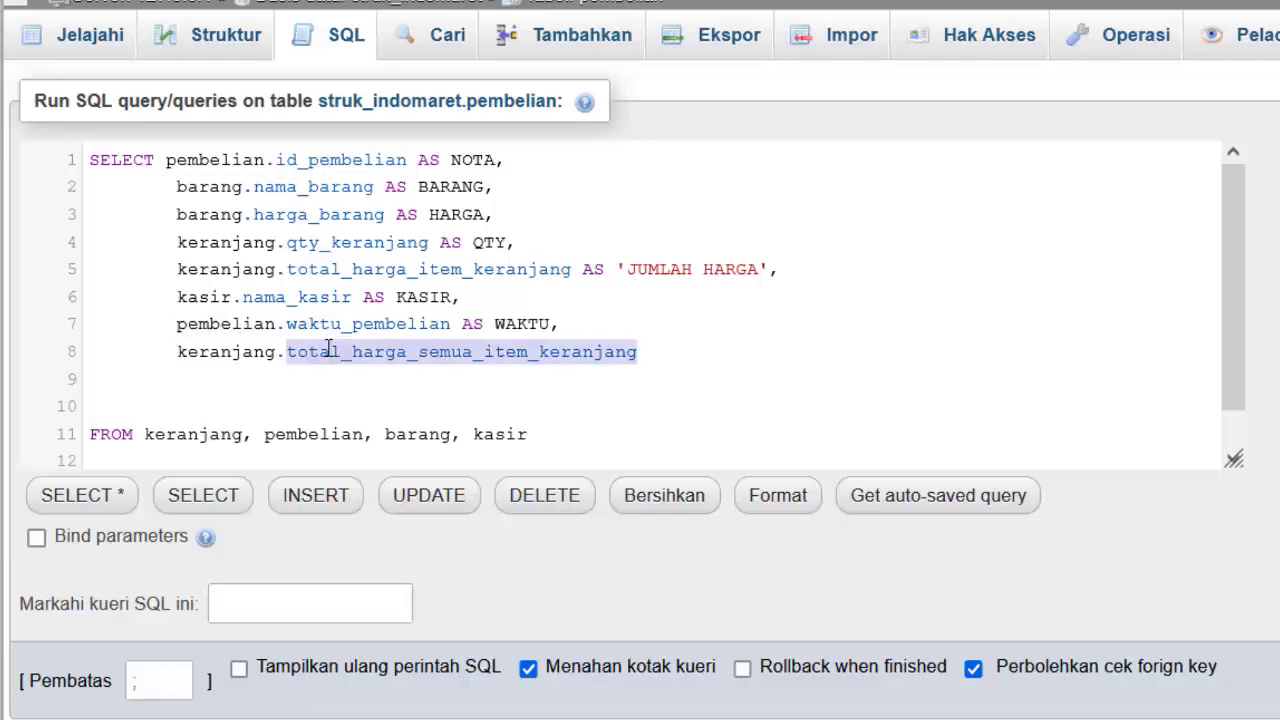
left_click(245, 324)
double_click(245, 324)
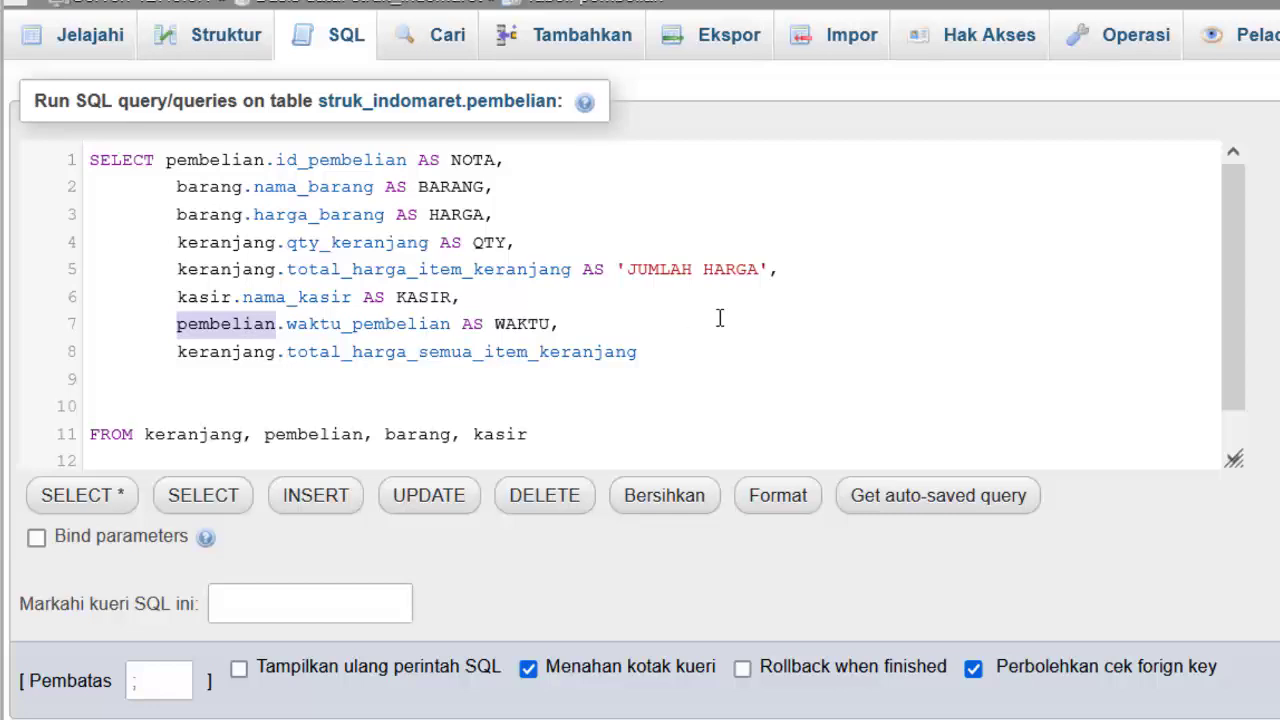
- Give keranjang.total_harga_semua_item_keranjang the alias TOTAL
left_click(690, 346)
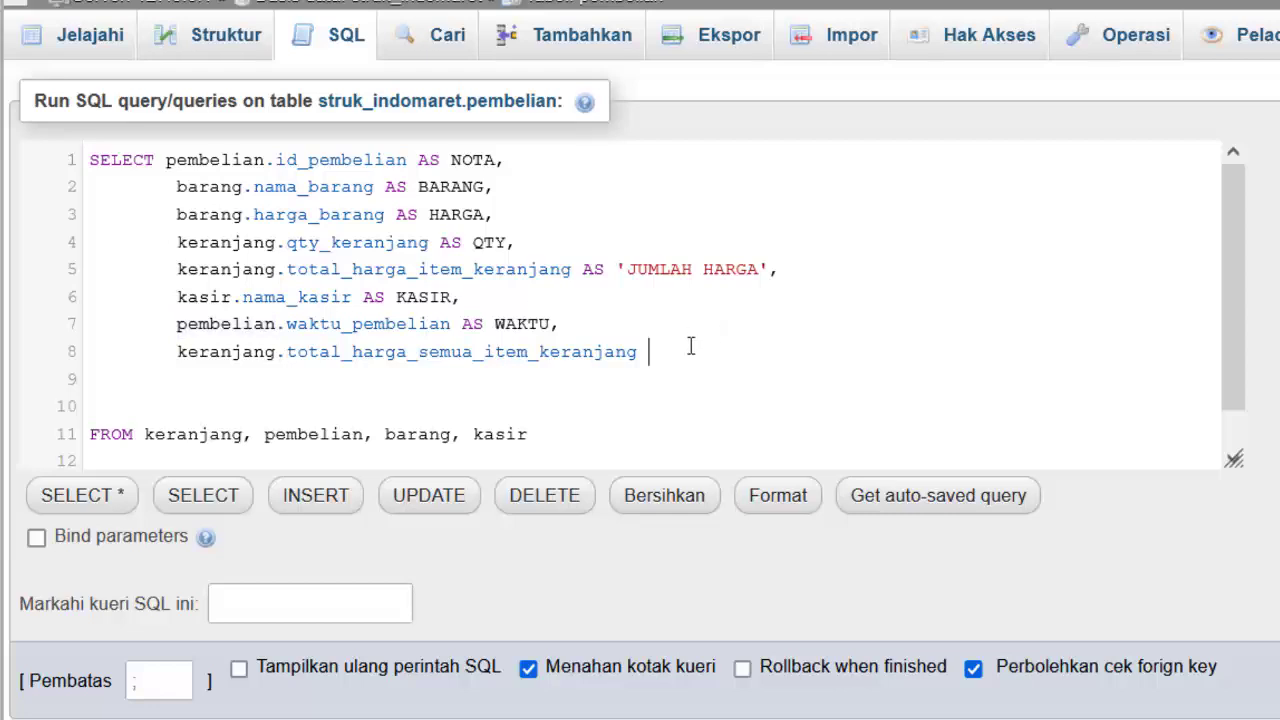
type("AS TOTAL")
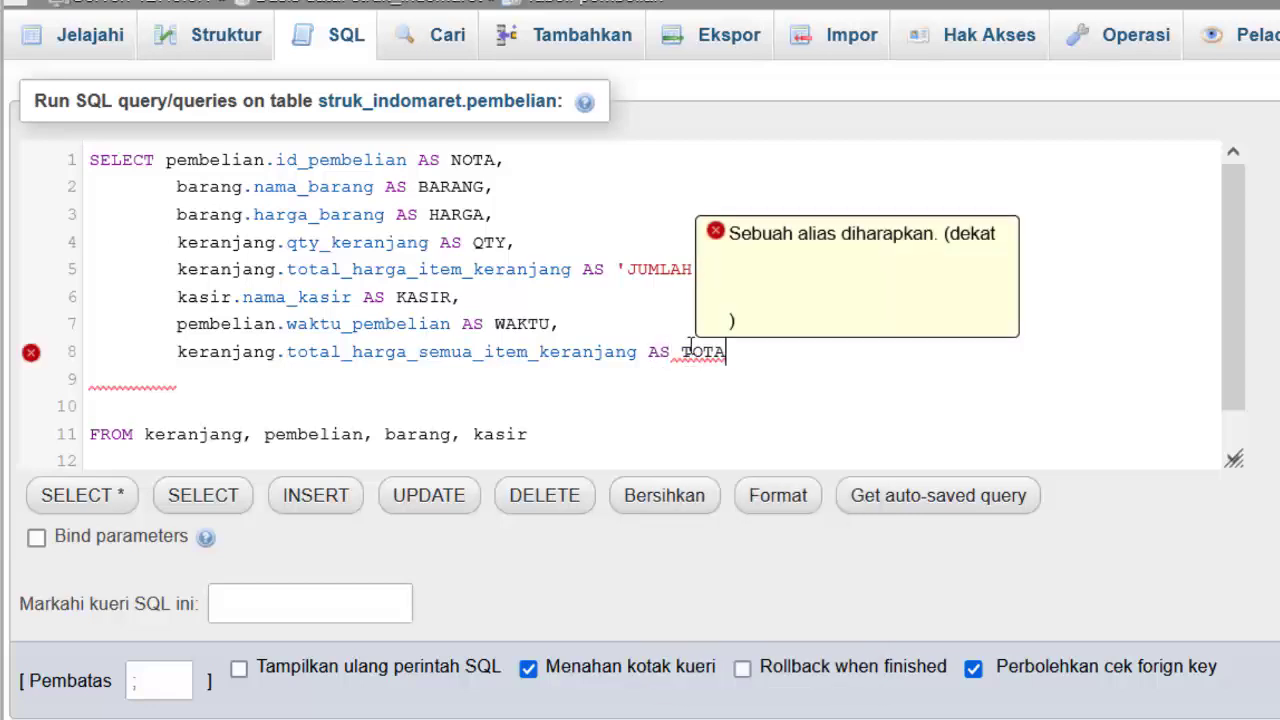
- Enlarge the SQL query box downward so the whole query, from SELECT to the WHERE line, fits inside it
left_click(741, 430)
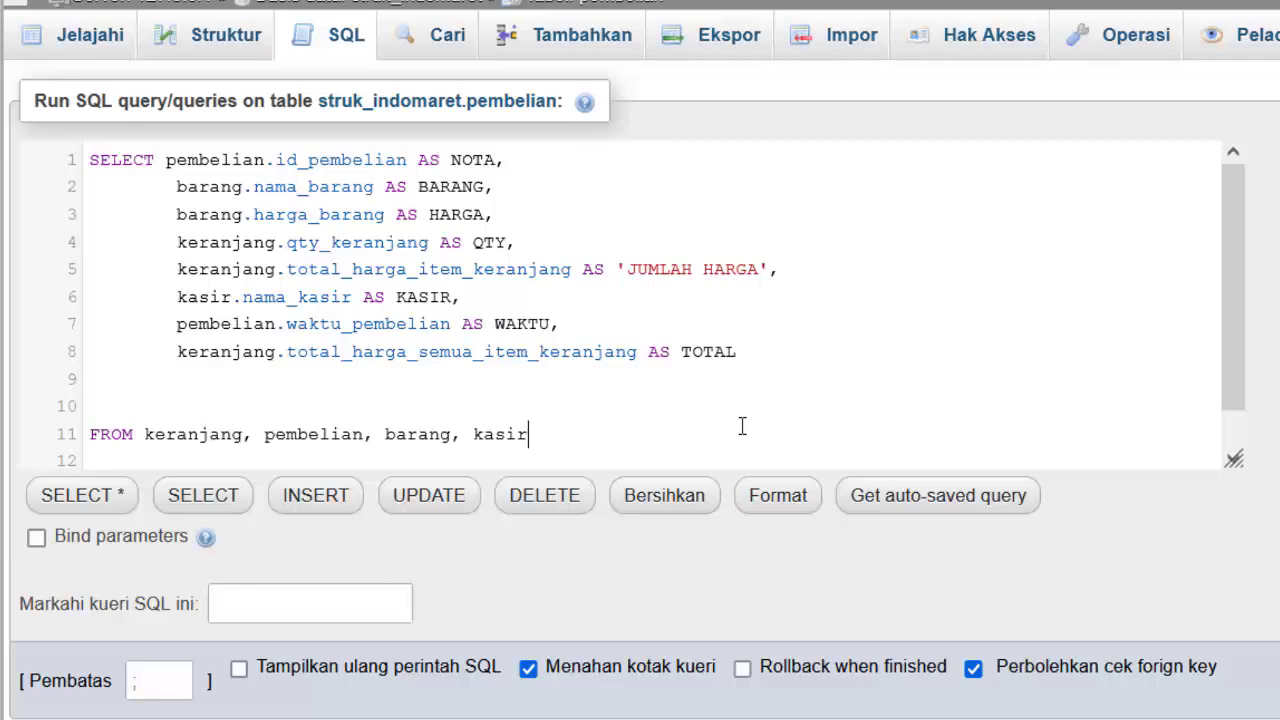
scroll(1238, 343, "down", 1)
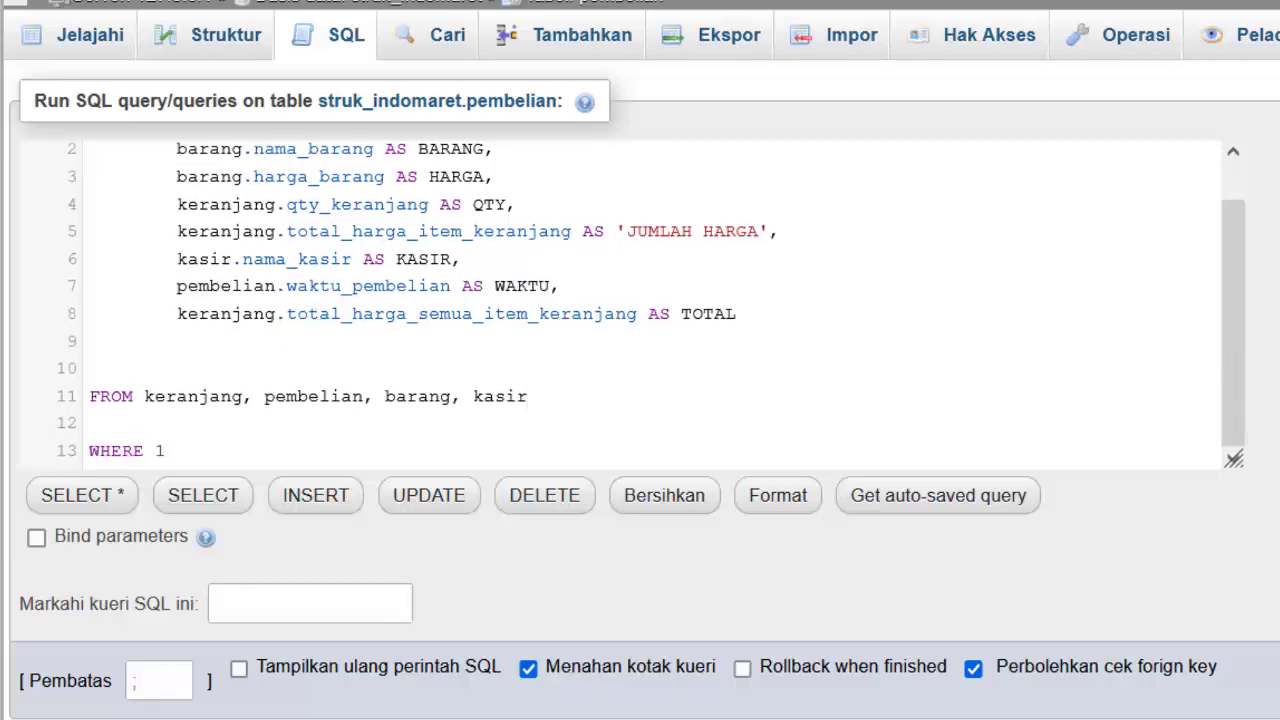
scroll(1230, 325, "up", 1)
scroll(1229, 325, "down", 1)
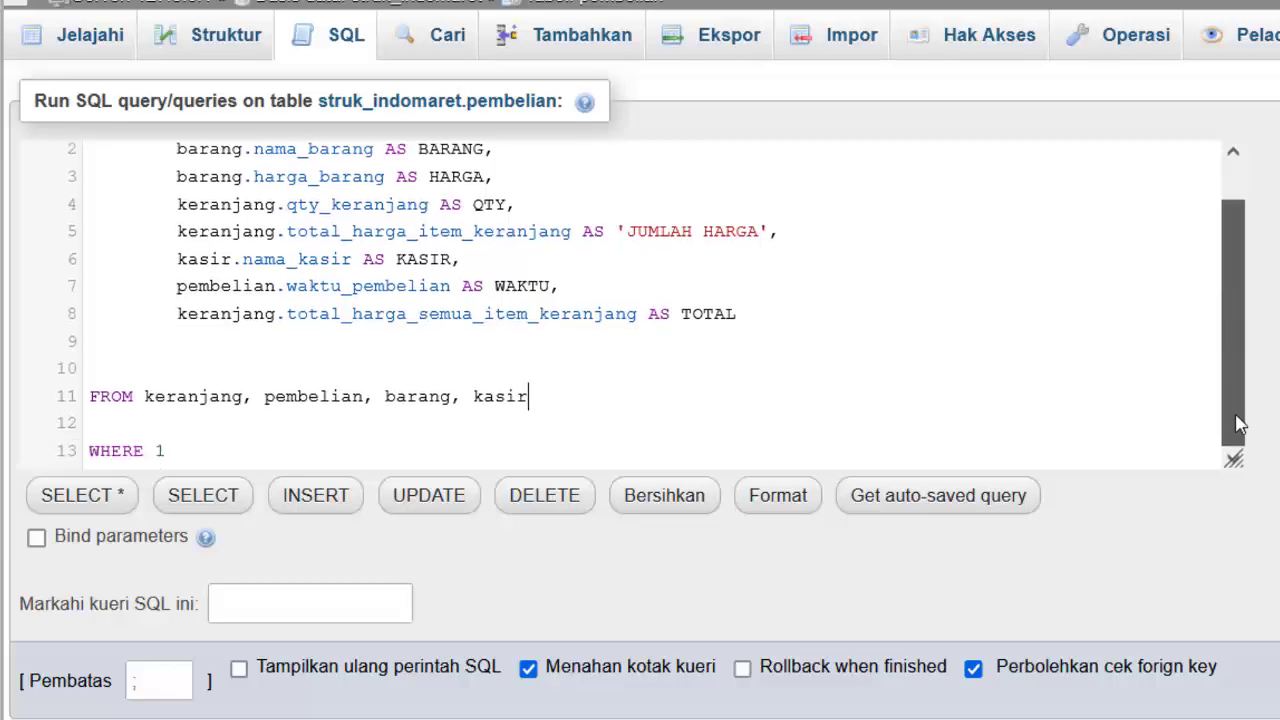
left_click(217, 450)
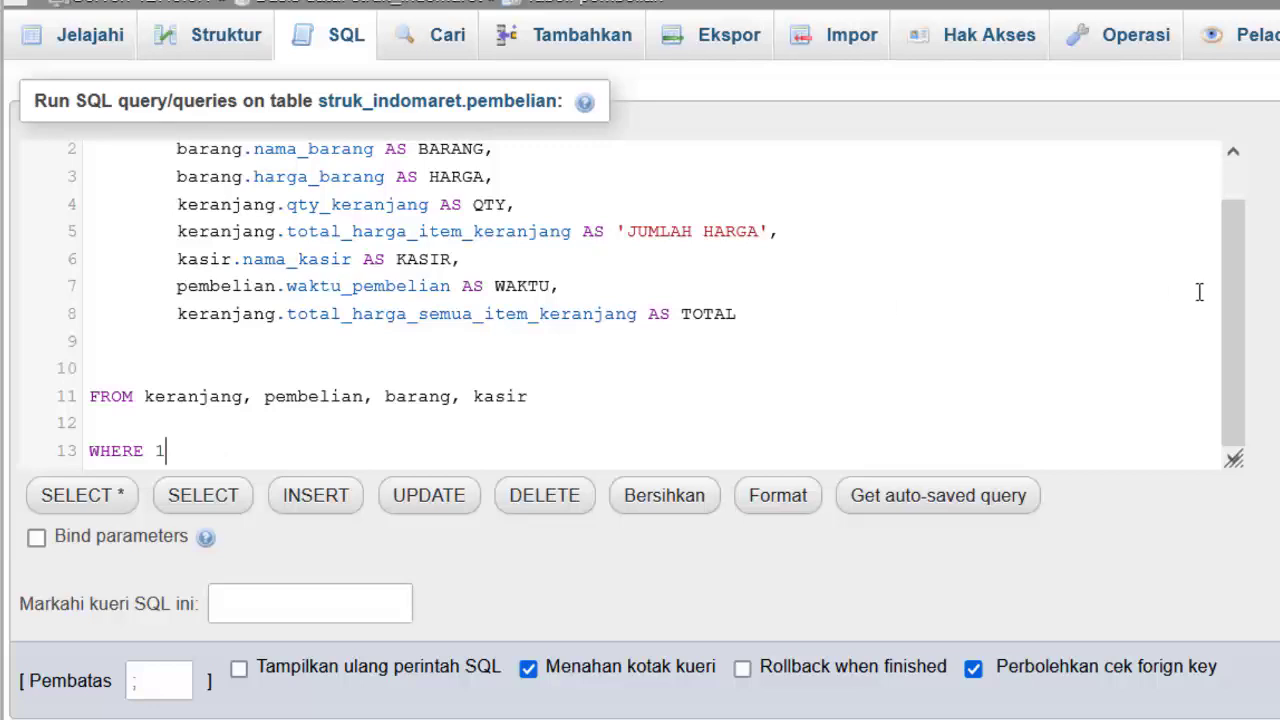
scroll(1240, 222, "up", 2)
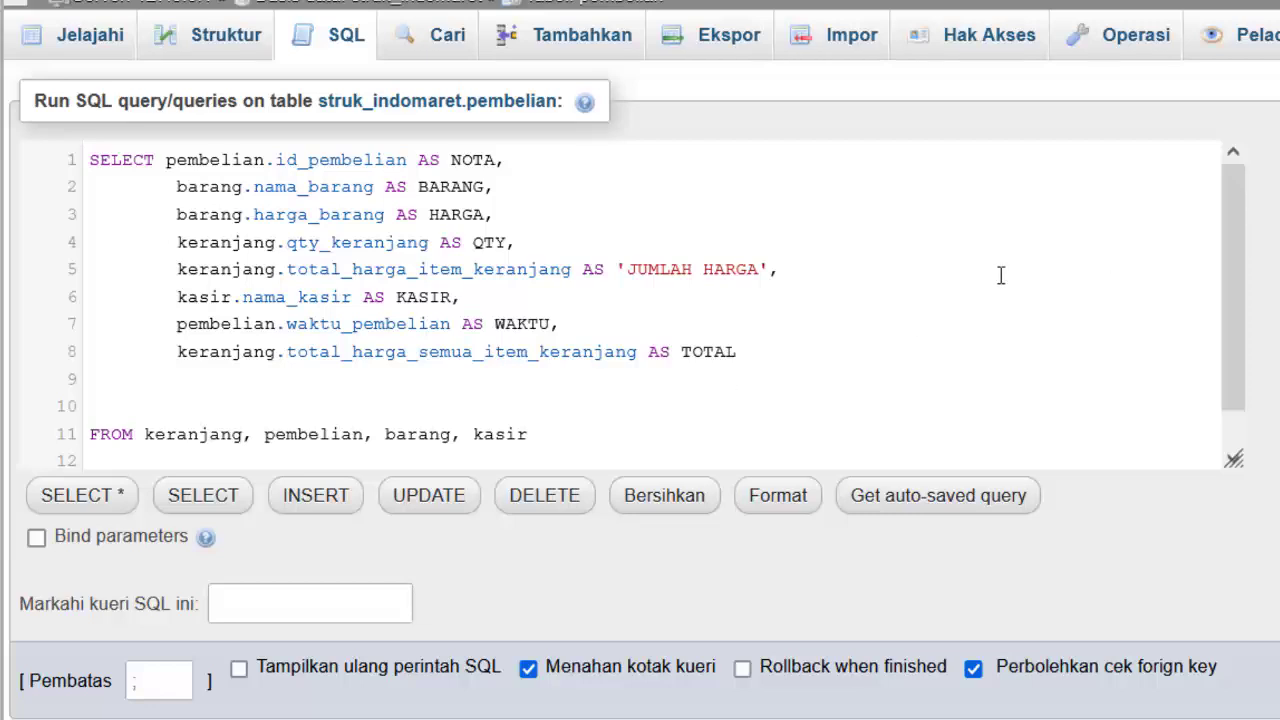
scroll(1228, 300, "down", 2)
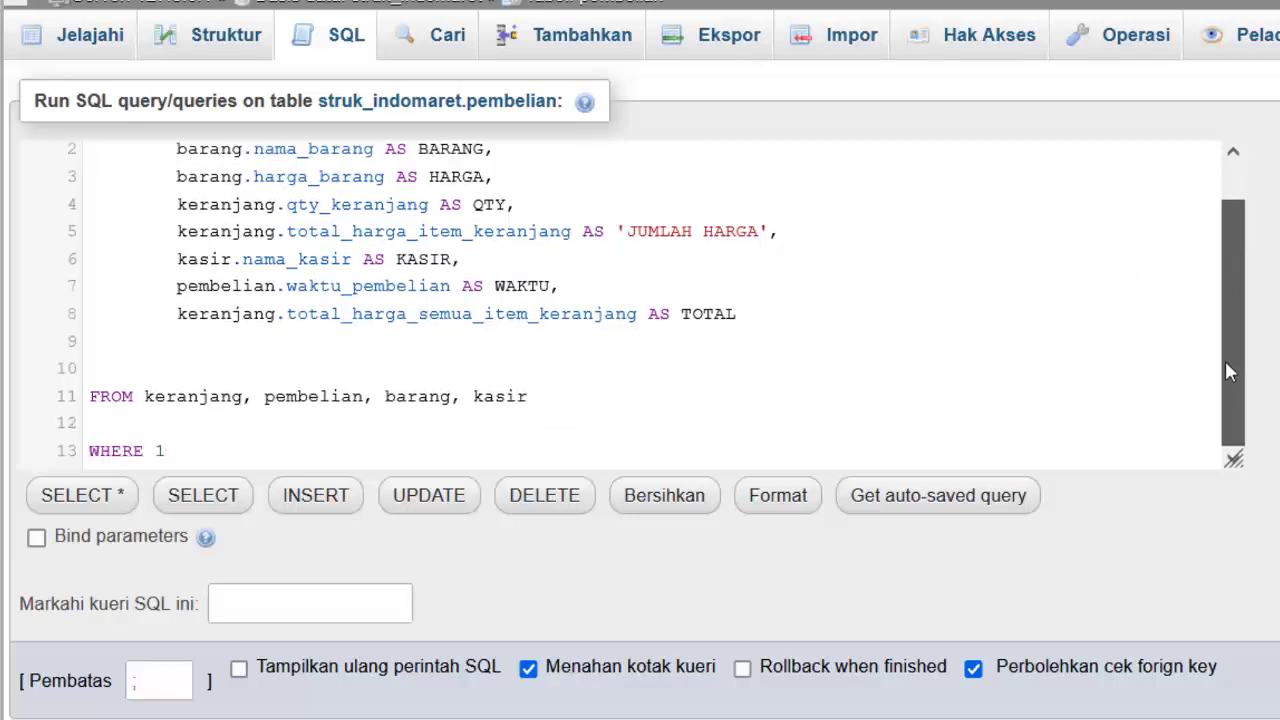
left_click_drag(1234, 457, 1250, 716)
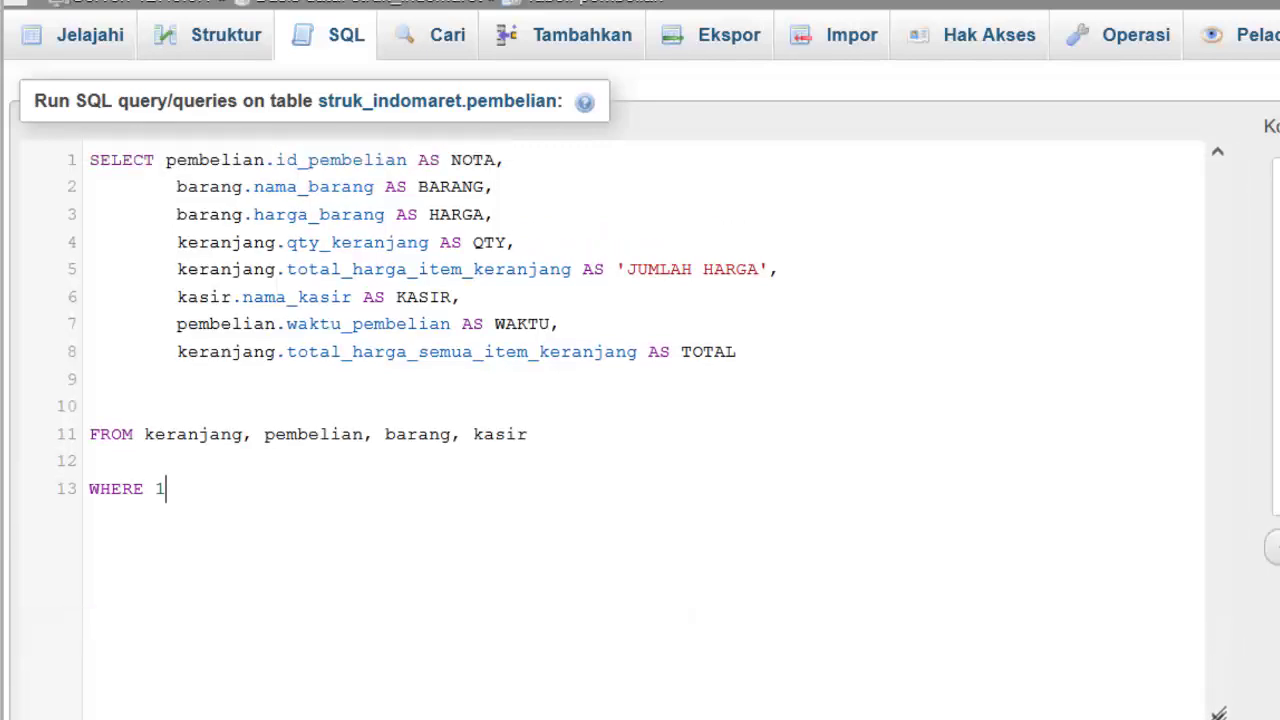
- Remove the placeholder 1 after WHERE and leave the cursor at the end of that line
left_click(194, 491)
key("BackSpace")
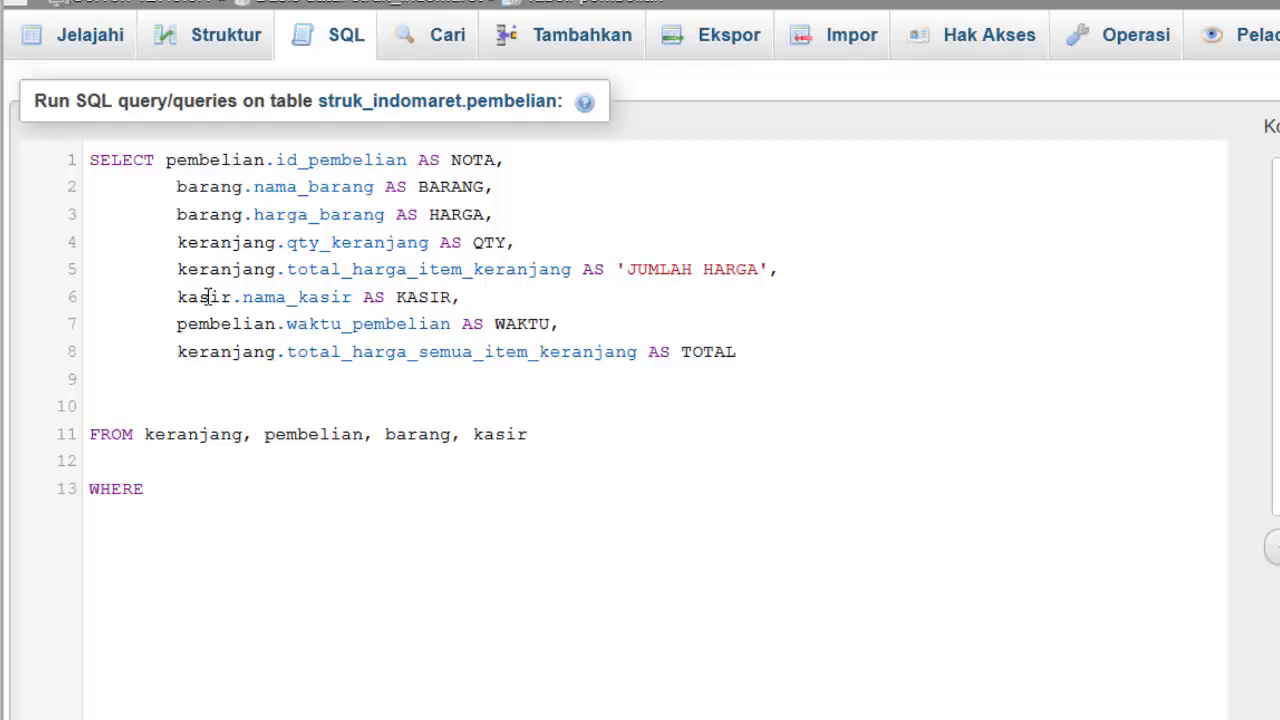
left_click(166, 162)
left_click_drag(207, 175, 654, 350)
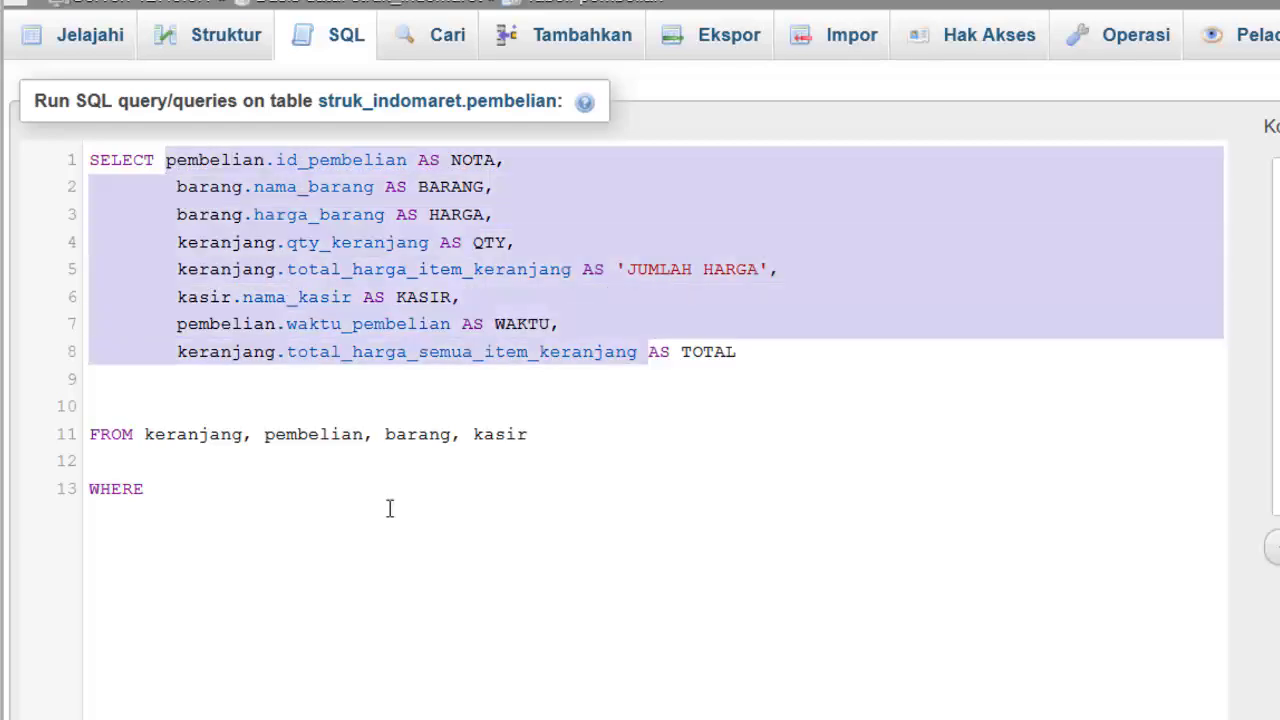
left_click(297, 492)
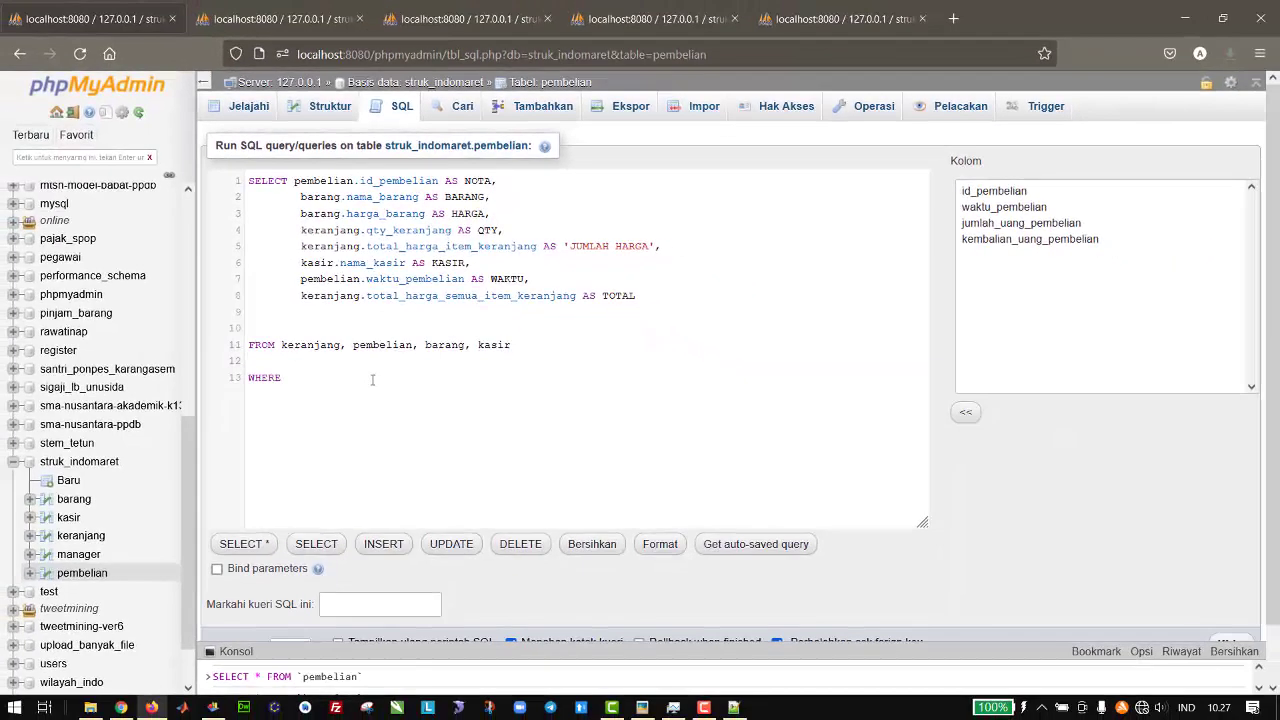
- Examine the table structures, including pembelian and barang, against keranjang for shared ID columns to use as join keys
left_click(319, 16)
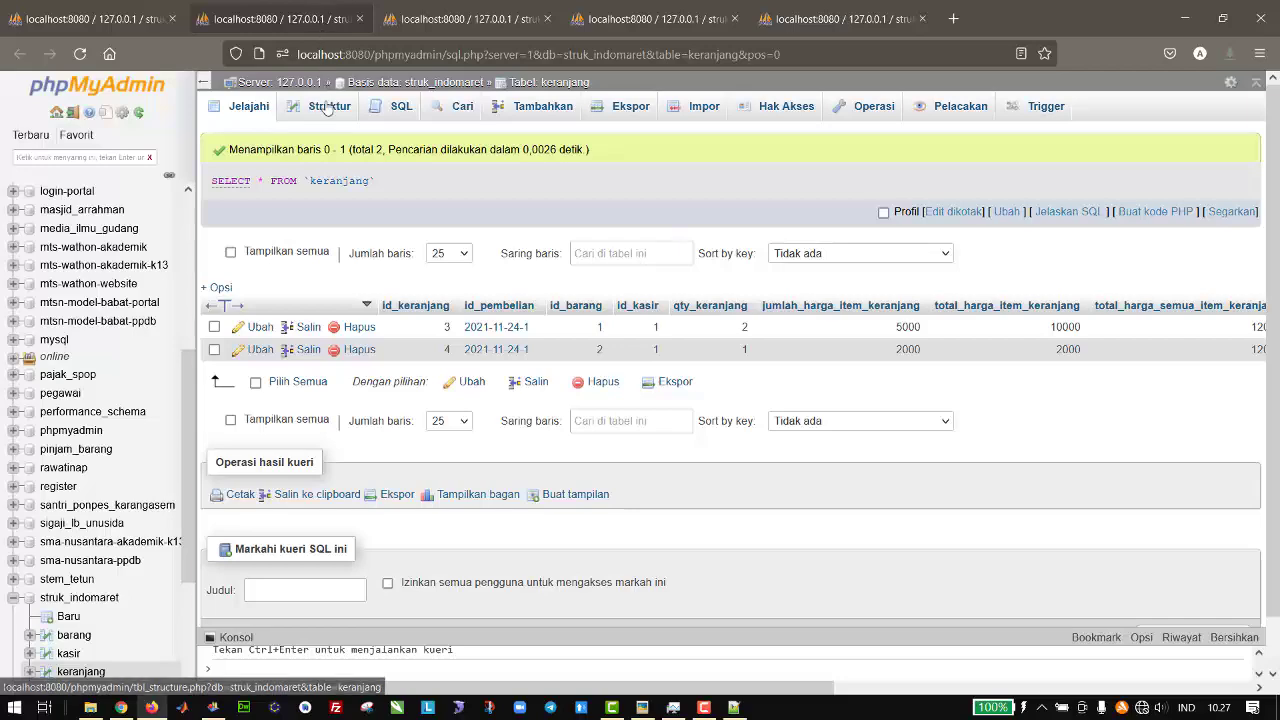
left_click(466, 18)
left_click(676, 6)
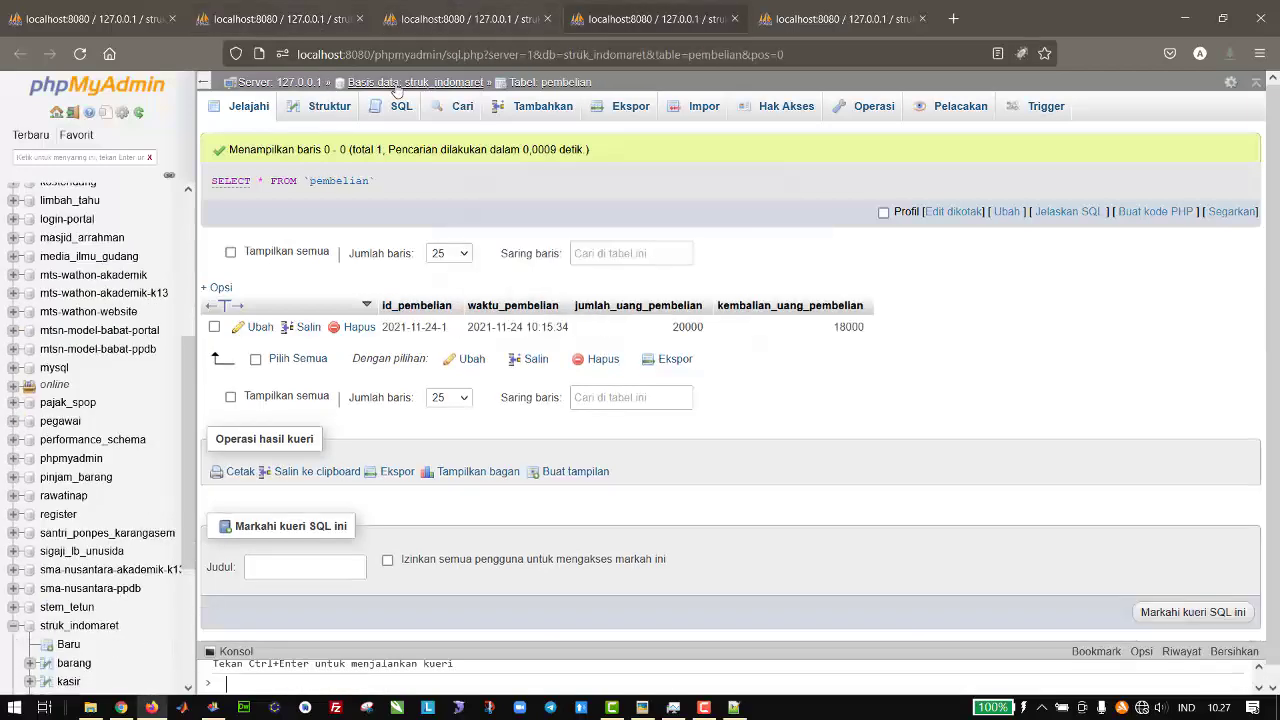
left_click(840, 18)
left_click(327, 106)
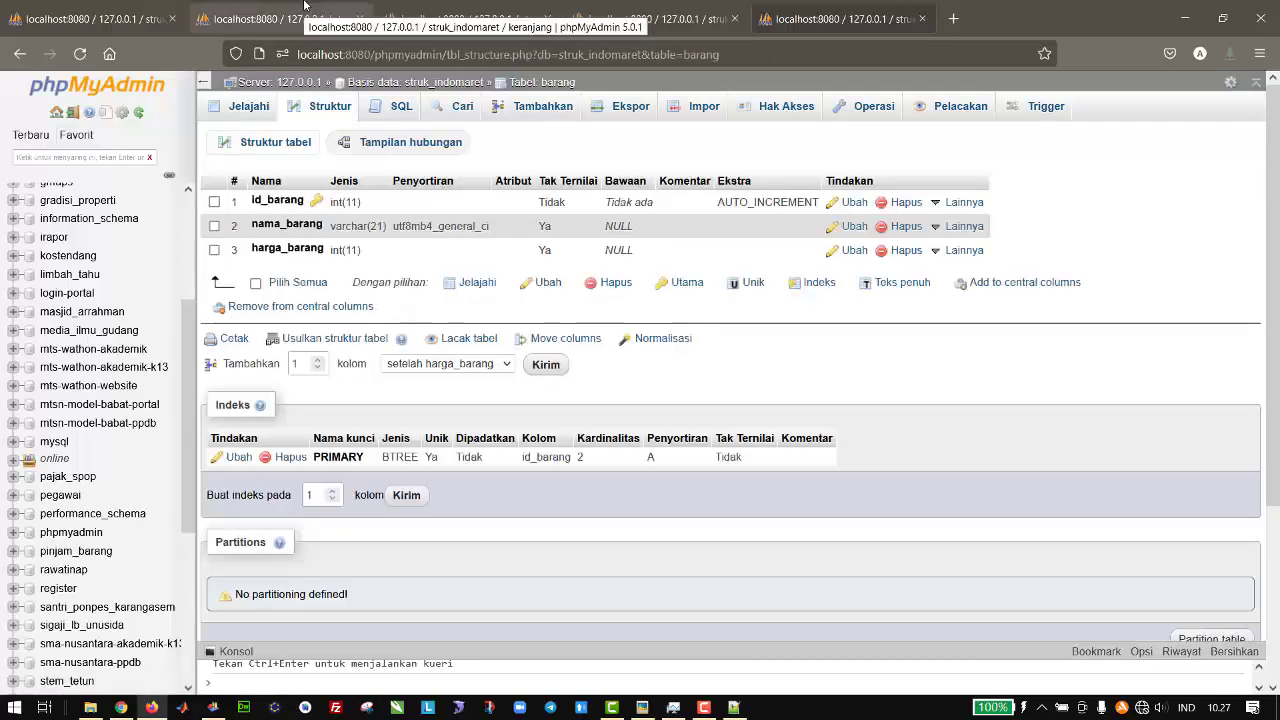
left_click(509, 12)
left_click(644, 10)
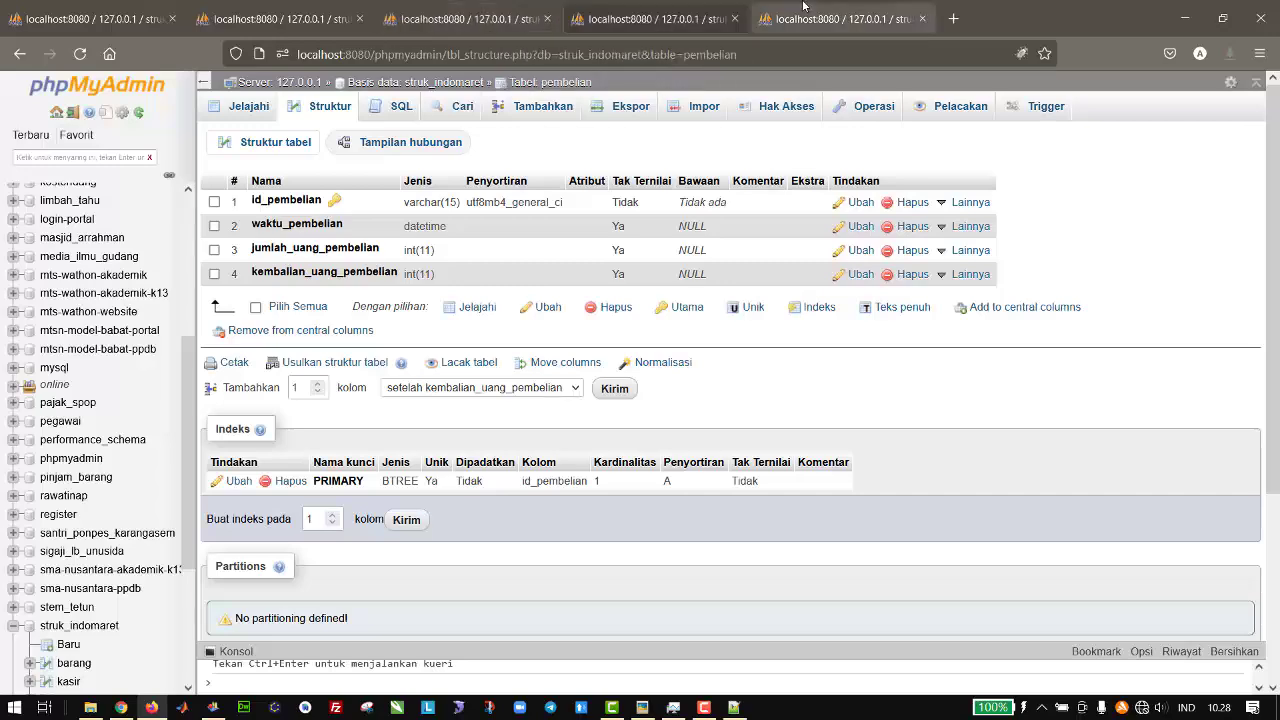
left_click(299, 6)
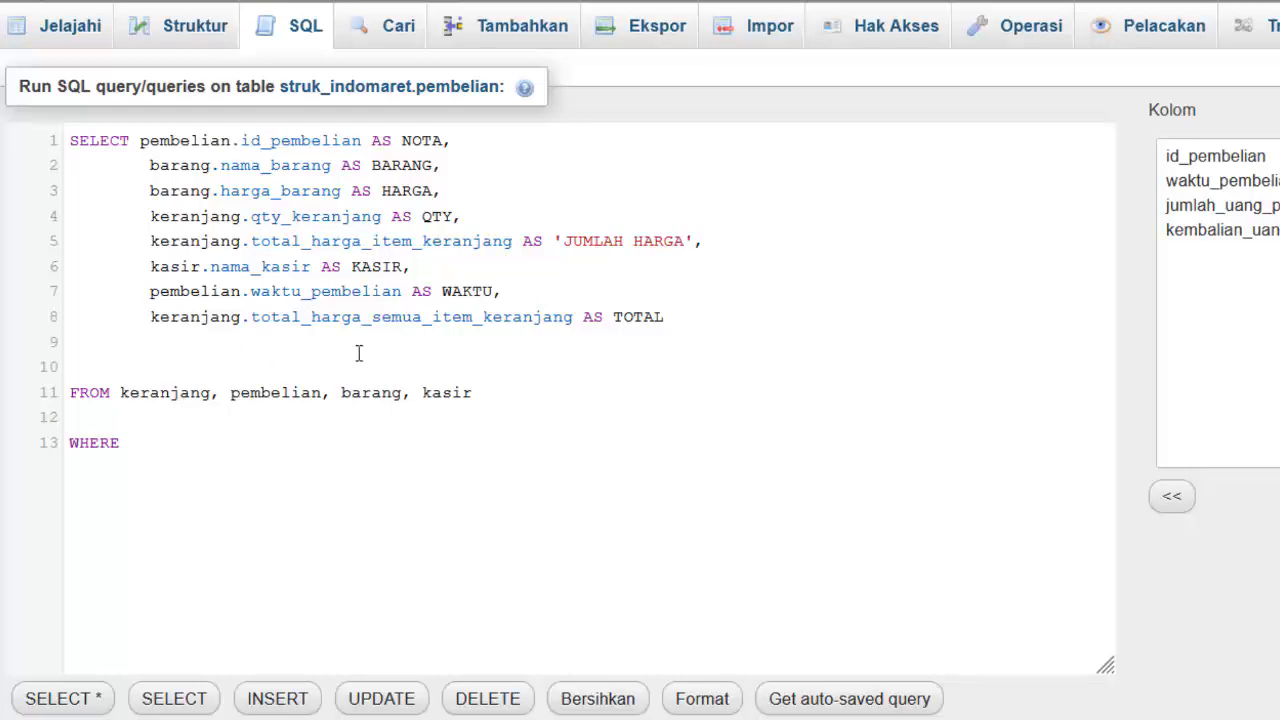
- Add the first WHERE condition, keranjang.id_pembelian = pembelian.id_pembelian
type("keranjang.")
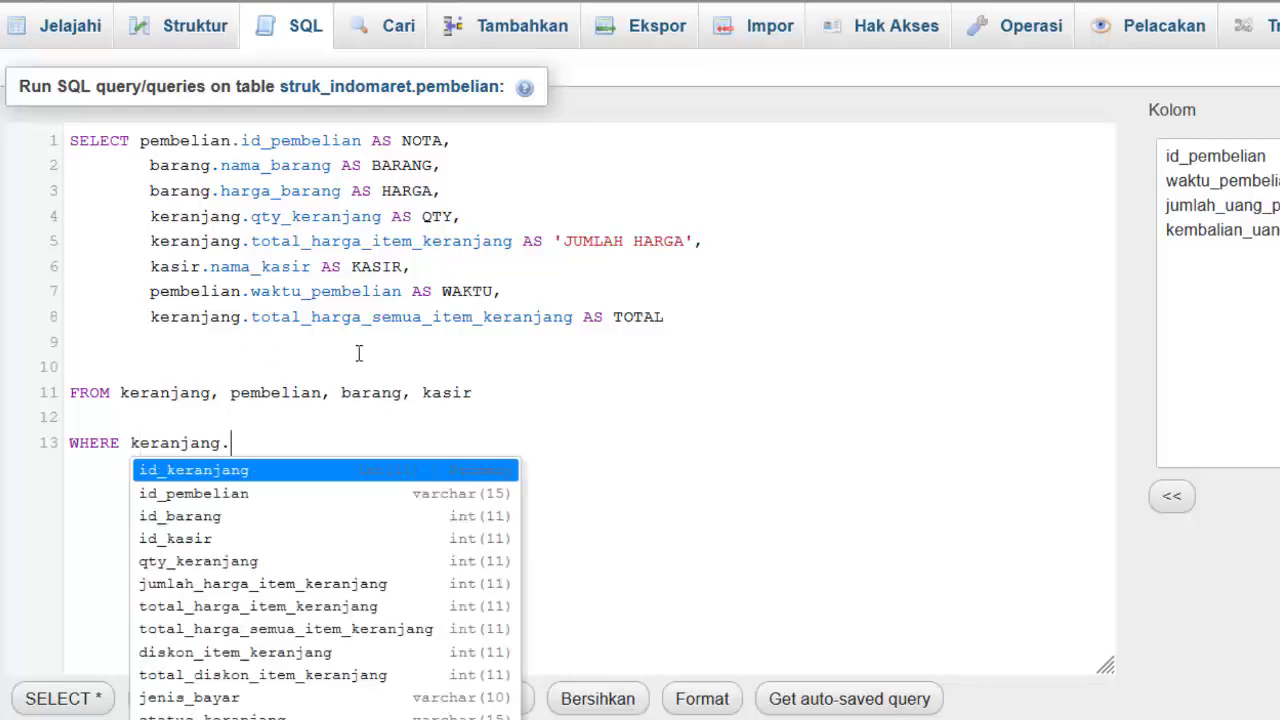
key("Down")
key("Return")
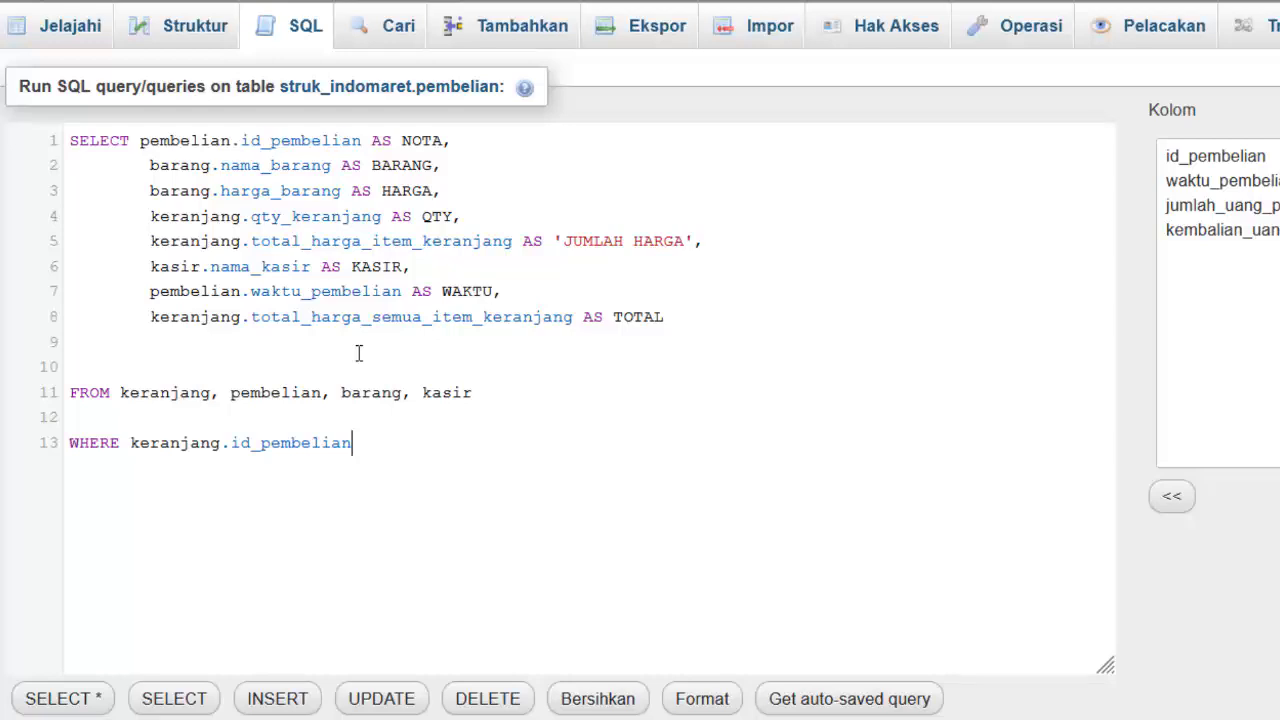
type("= pembelian.id")
key("Return")
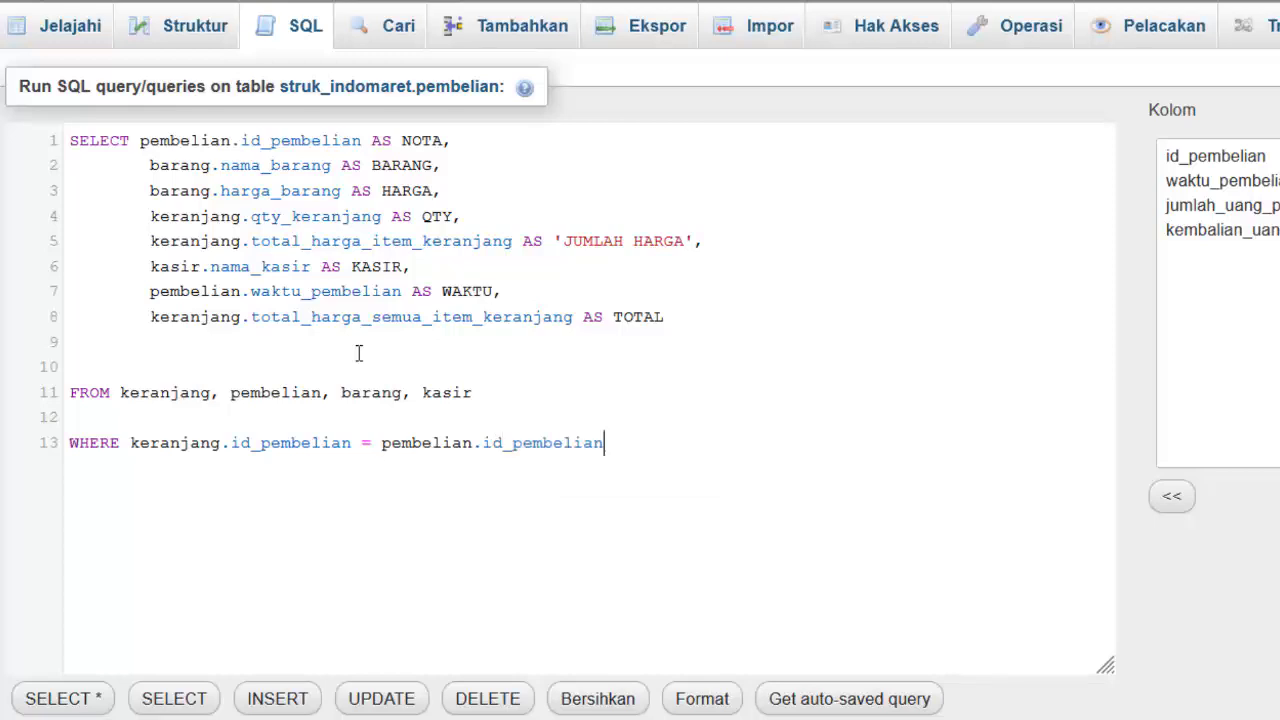
- End the id_pembelian condition with a comma and start an indented line below it with keranjang.id_barang
type(",")
key("Return")
key("Tab")
key("Tab")
type("kera")
key("Return")
type(".")
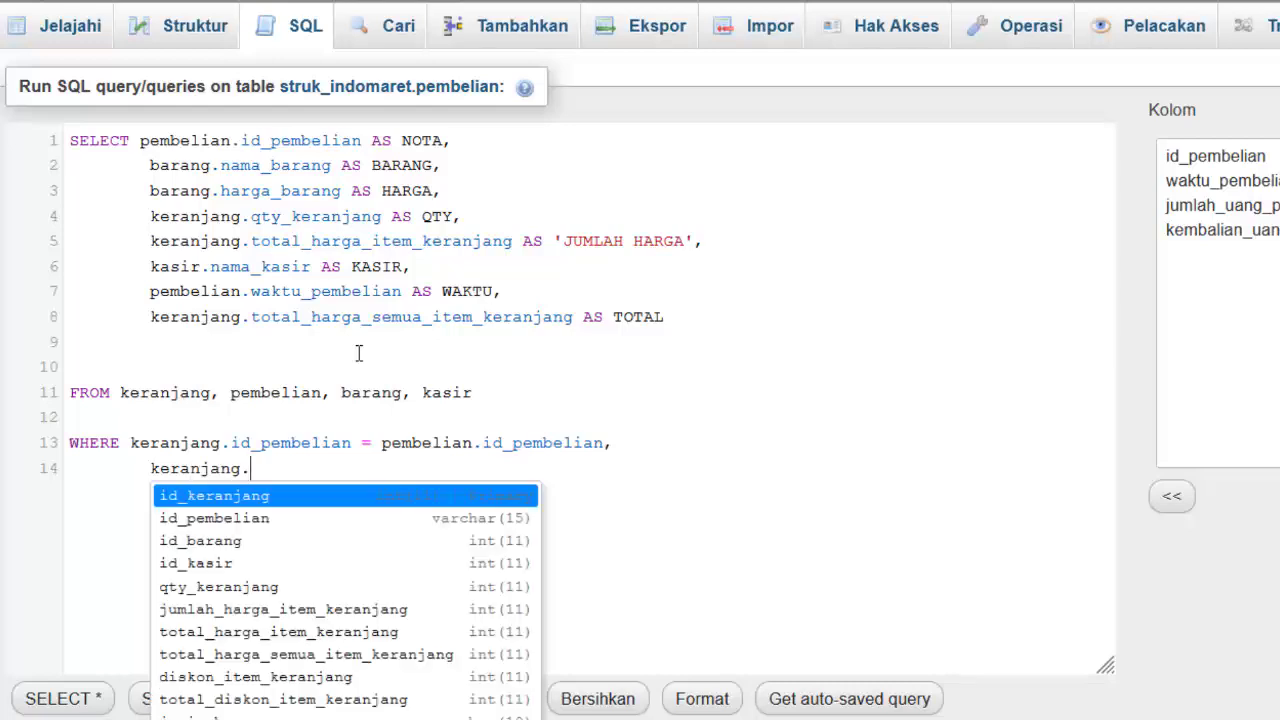
key("Down")
key("Down")
key("Return")
- Complete the second condition by equating keranjang.id_barang with barang.id_barang
type("= ")
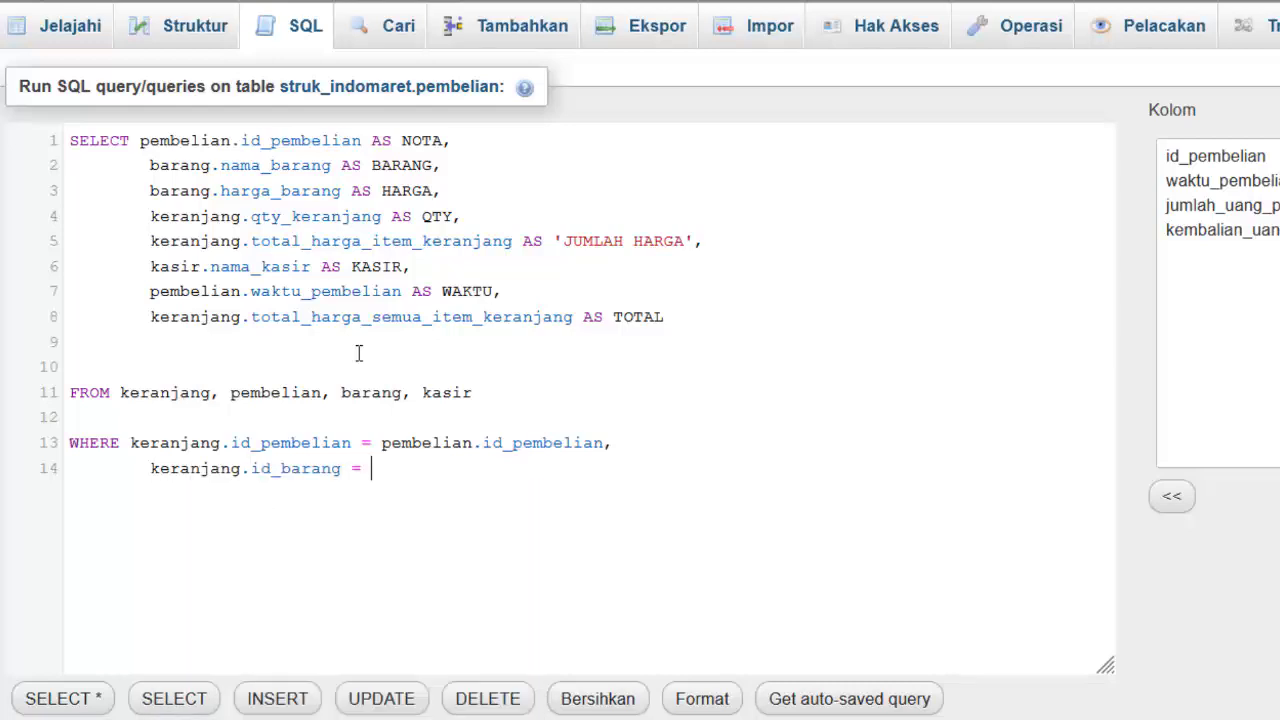
type("barang")
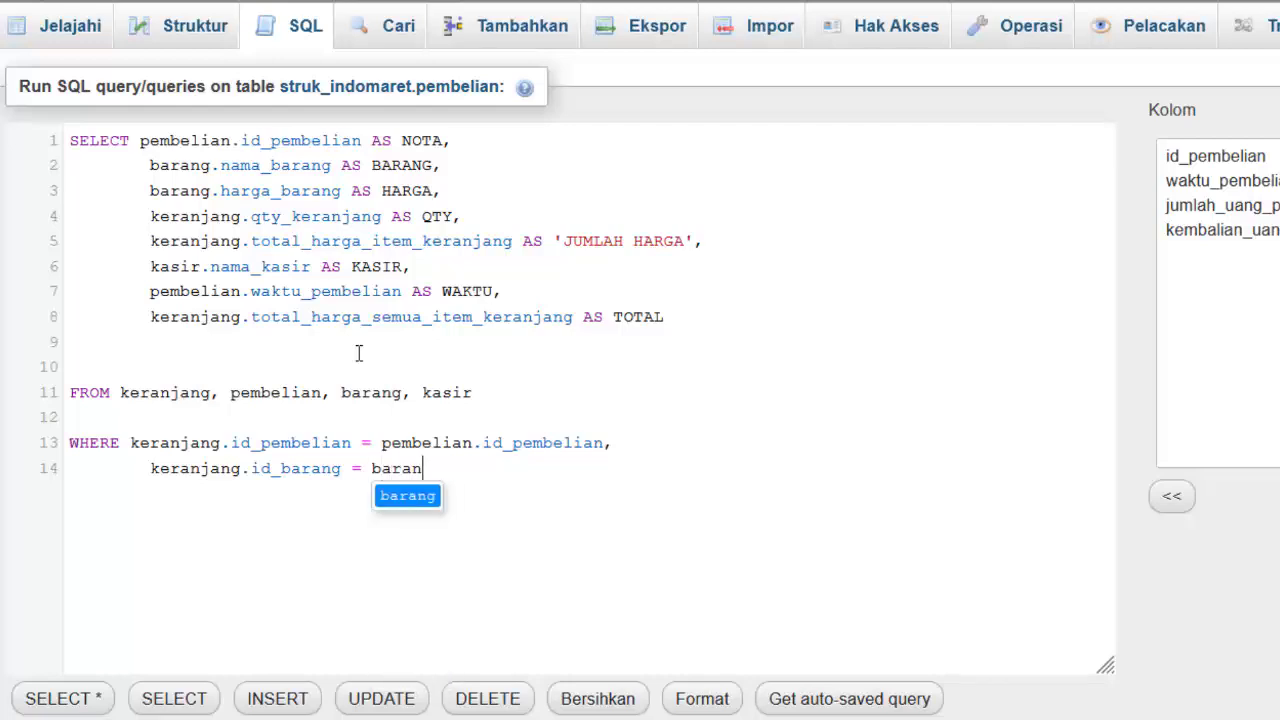
key("Return")
type(".")
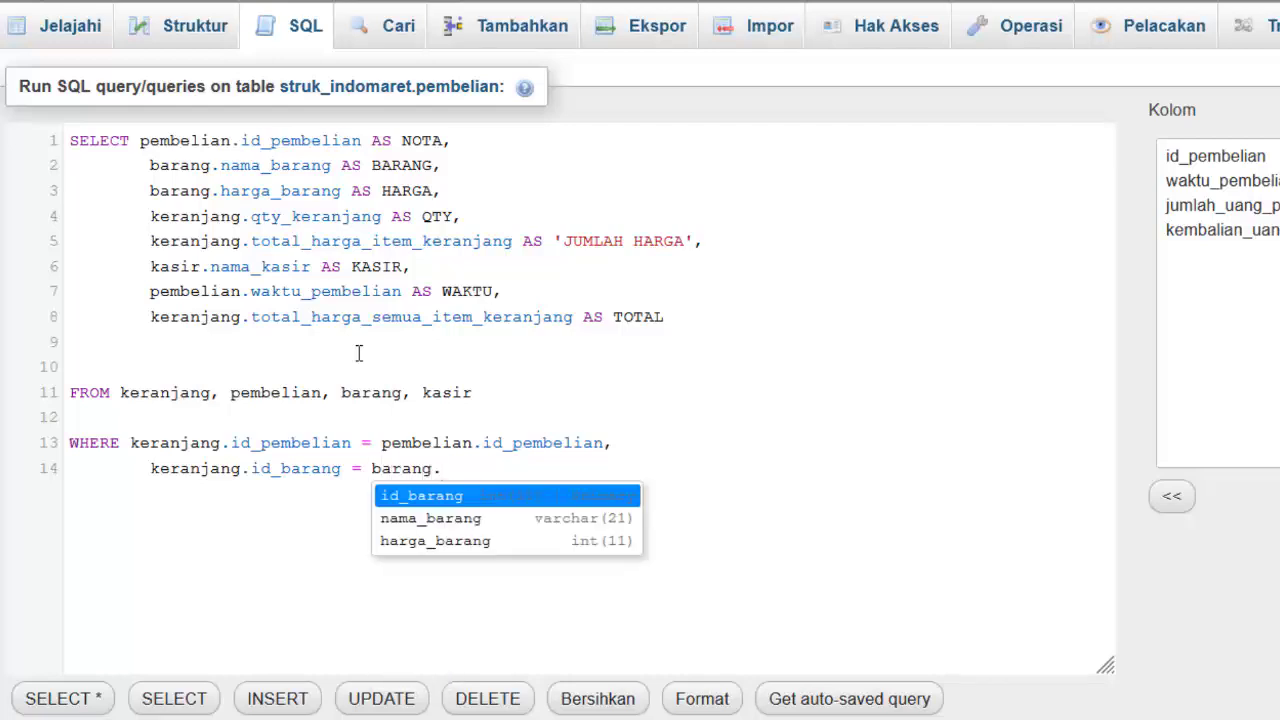
key("Return")
- End the id_barang condition with a comma and start a third condition line with keranjang.id_kasir
type(",")
key("Return")
type("keran")
key("Return")
type(".")
key("Down")
key("Down")
key("Down")
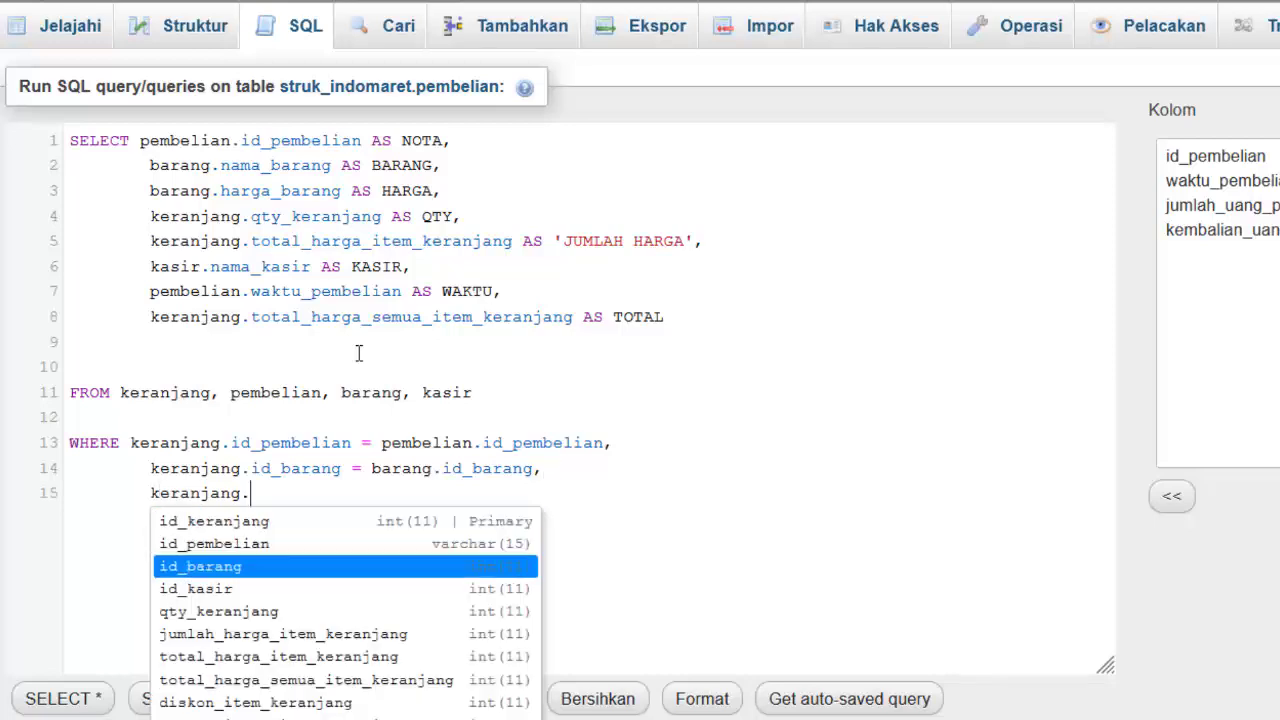
key("Return")
- Complete the third condition by equating keranjang.id_kasir with kasir.id_kasir
type("= ")
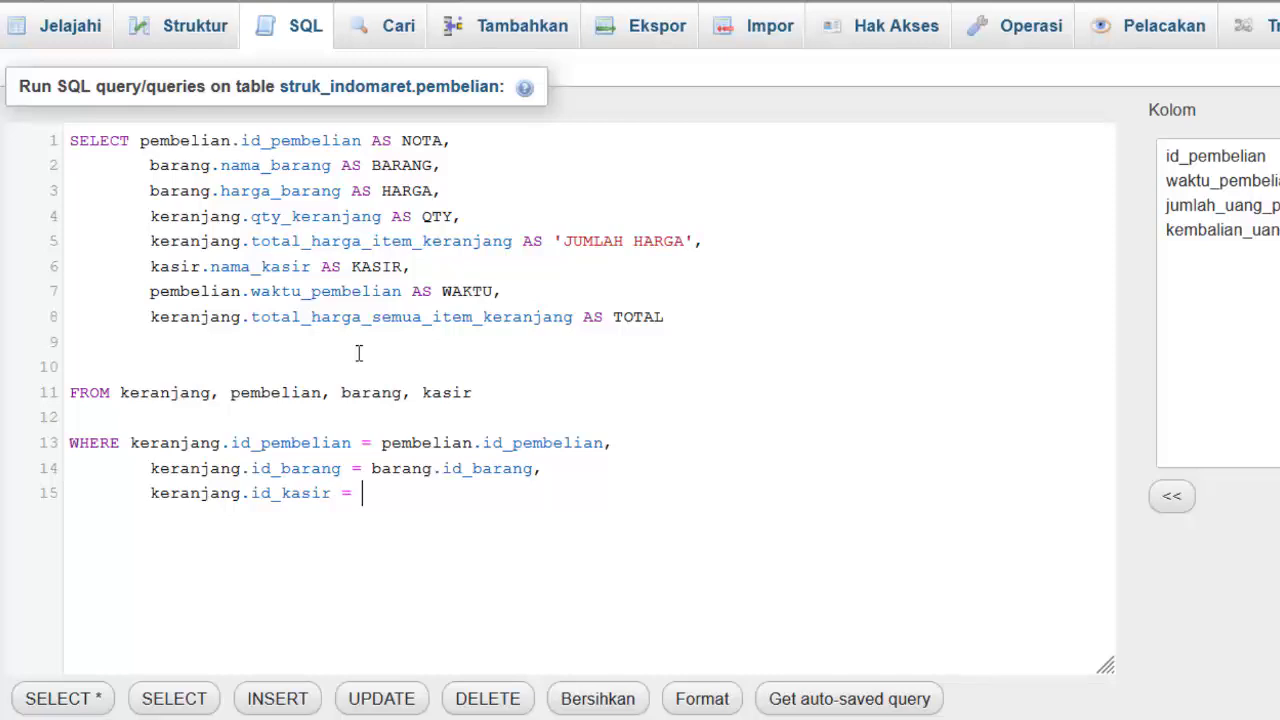
type("kasi")
type(".")
key("BackSpace")
key("BackSpace")
type("r")
key("BackSpace")
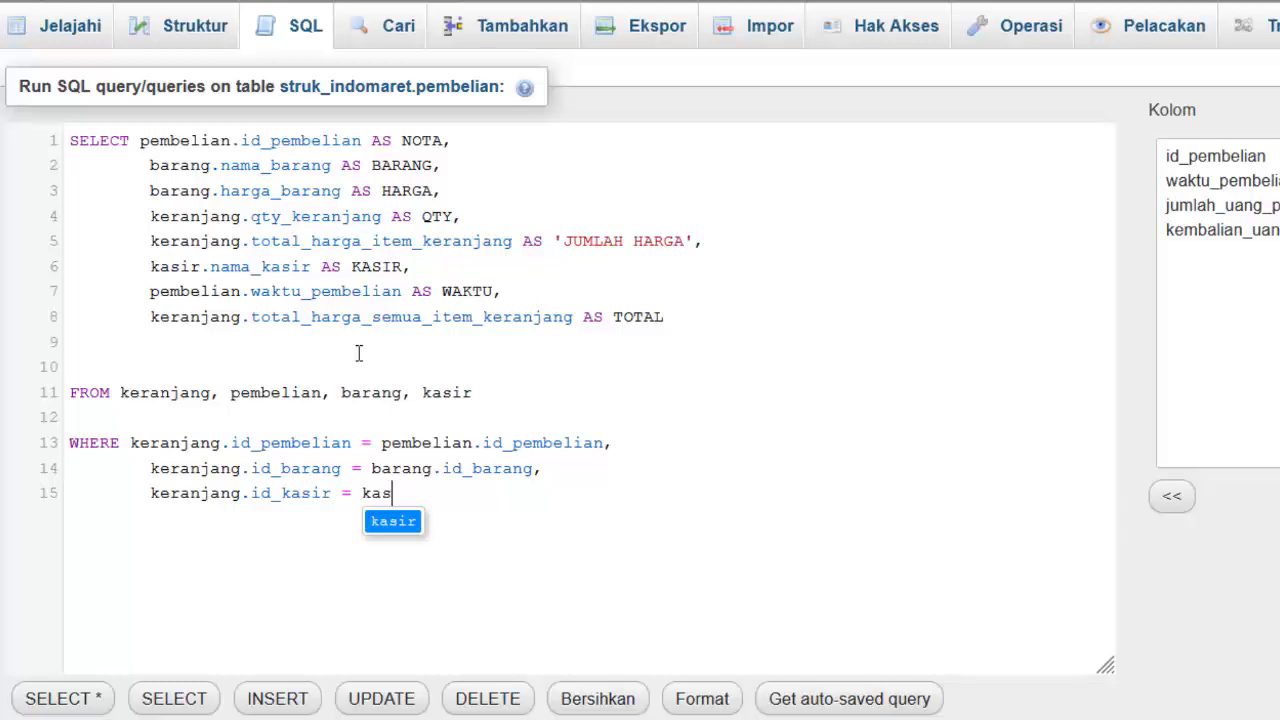
type("ir.")
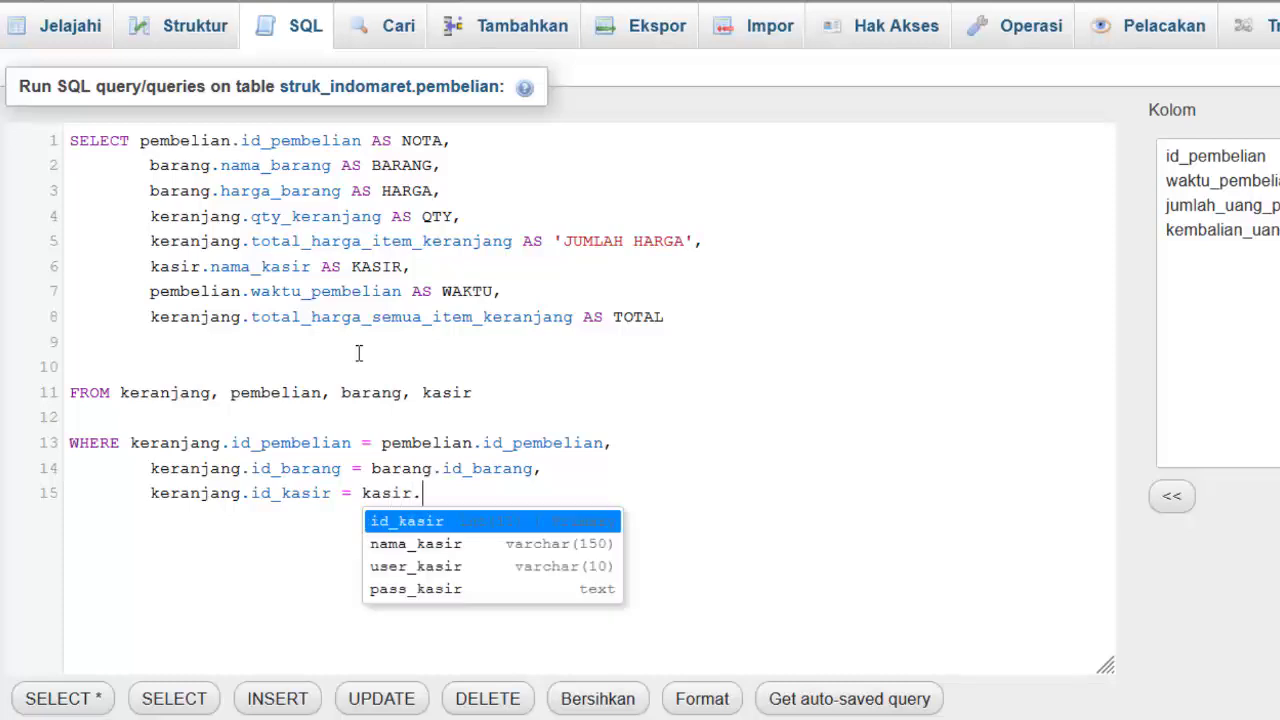
key("Return")
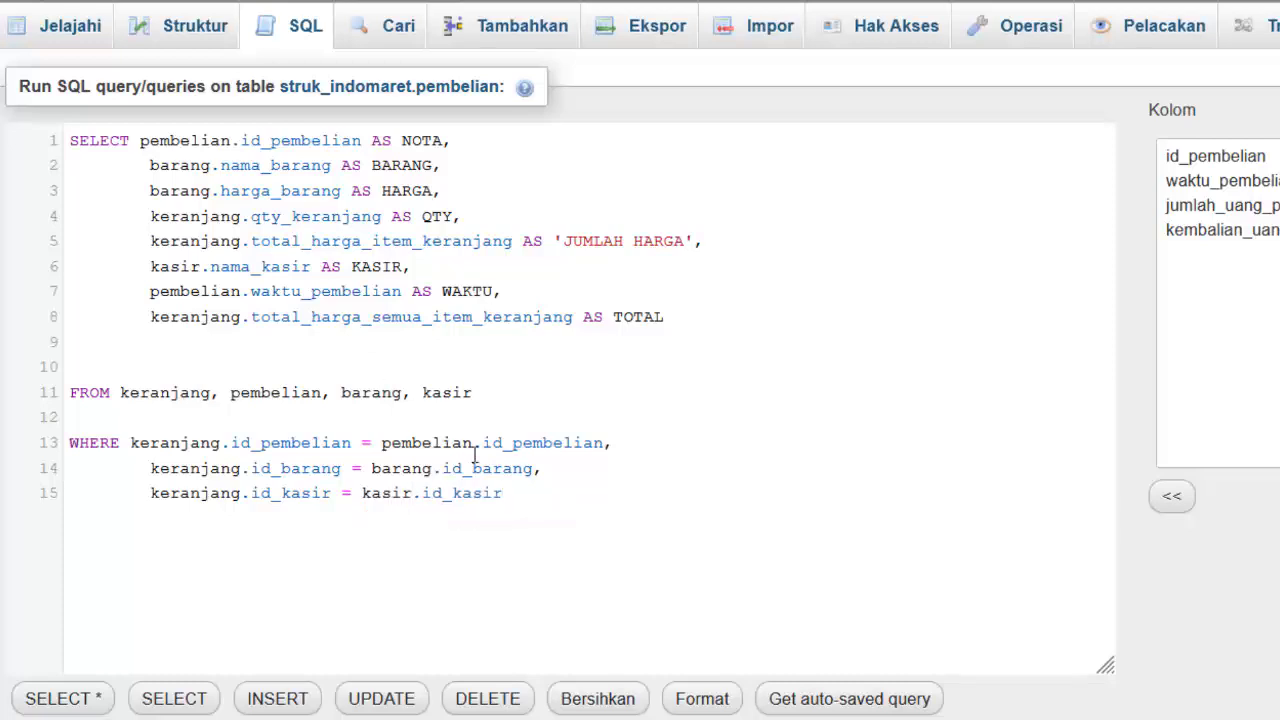
- Copy the entire three-line WHERE clause and delete it from the query
left_click_drag(523, 492, 133, 446)
left_click(160, 443)
left_click(243, 494)
left_click(453, 494)
left_click_drag(581, 497, 55, 448)
key("ctrl+c")
key("BackSpace")
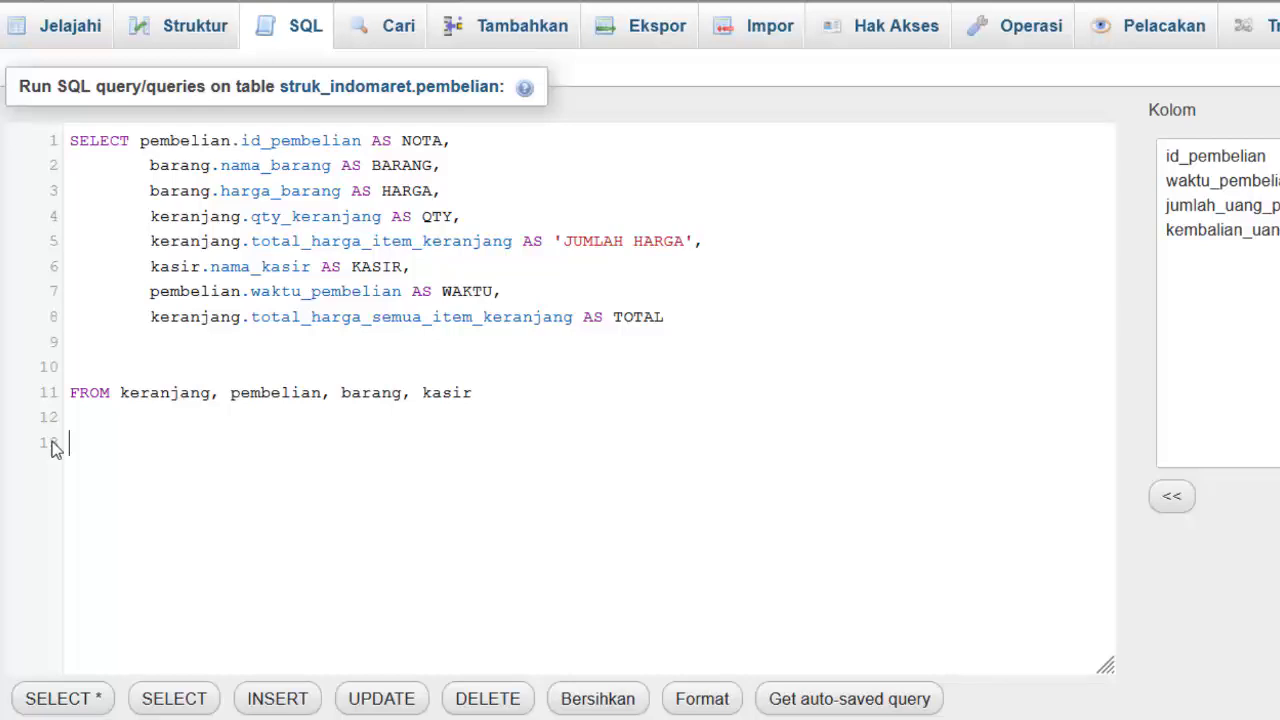
key("ctrl+z")
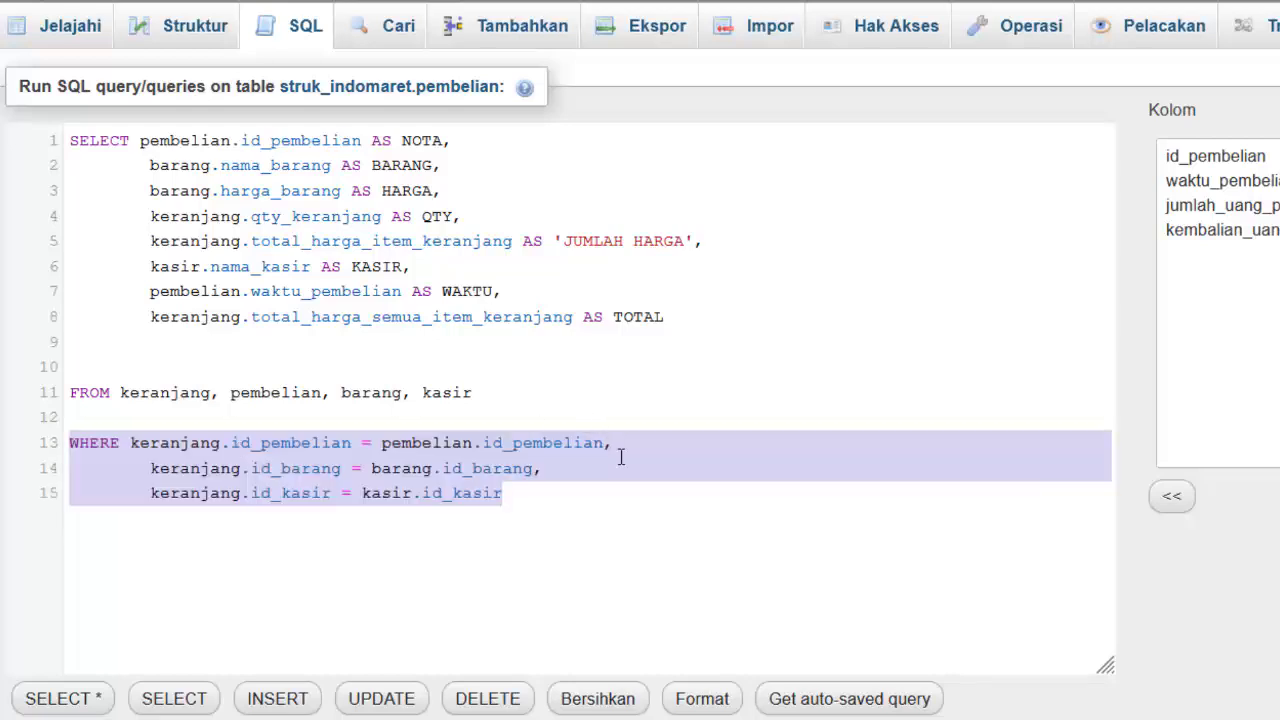
key("BackSpace")
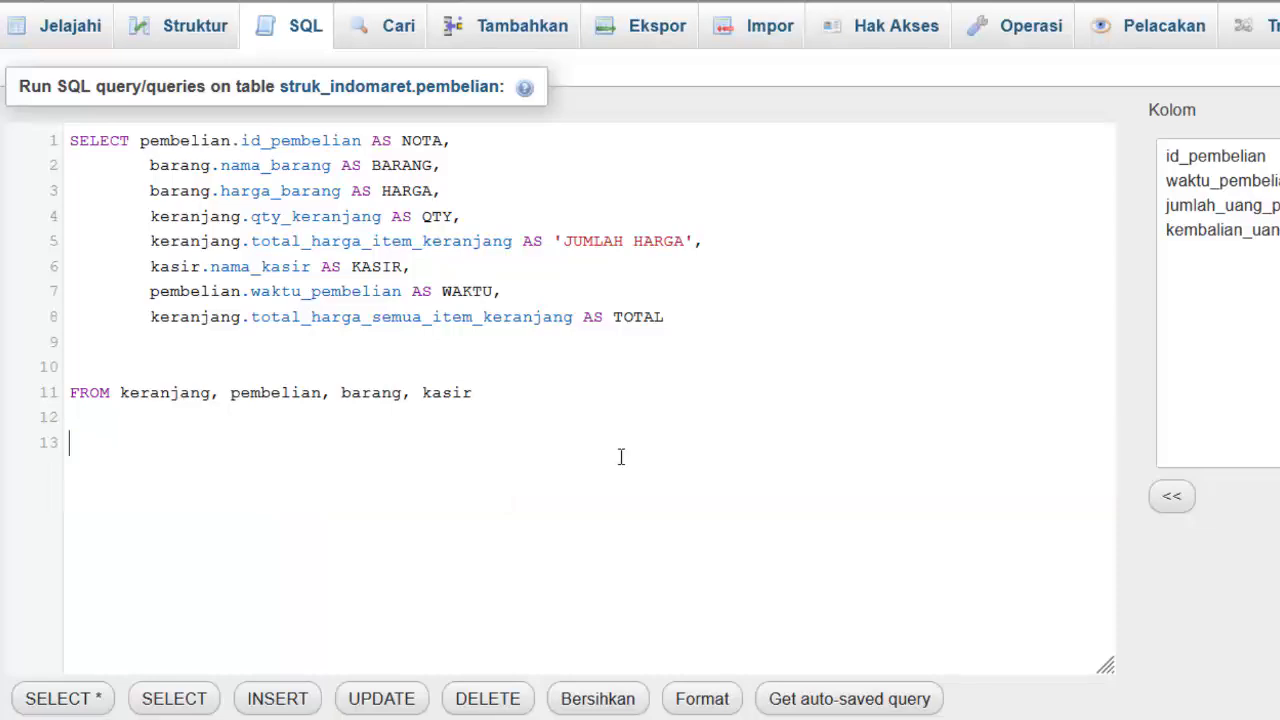
- Run the query without its WHERE clause and view the unfiltered result rows
scroll(1245, 469, "down", 1)
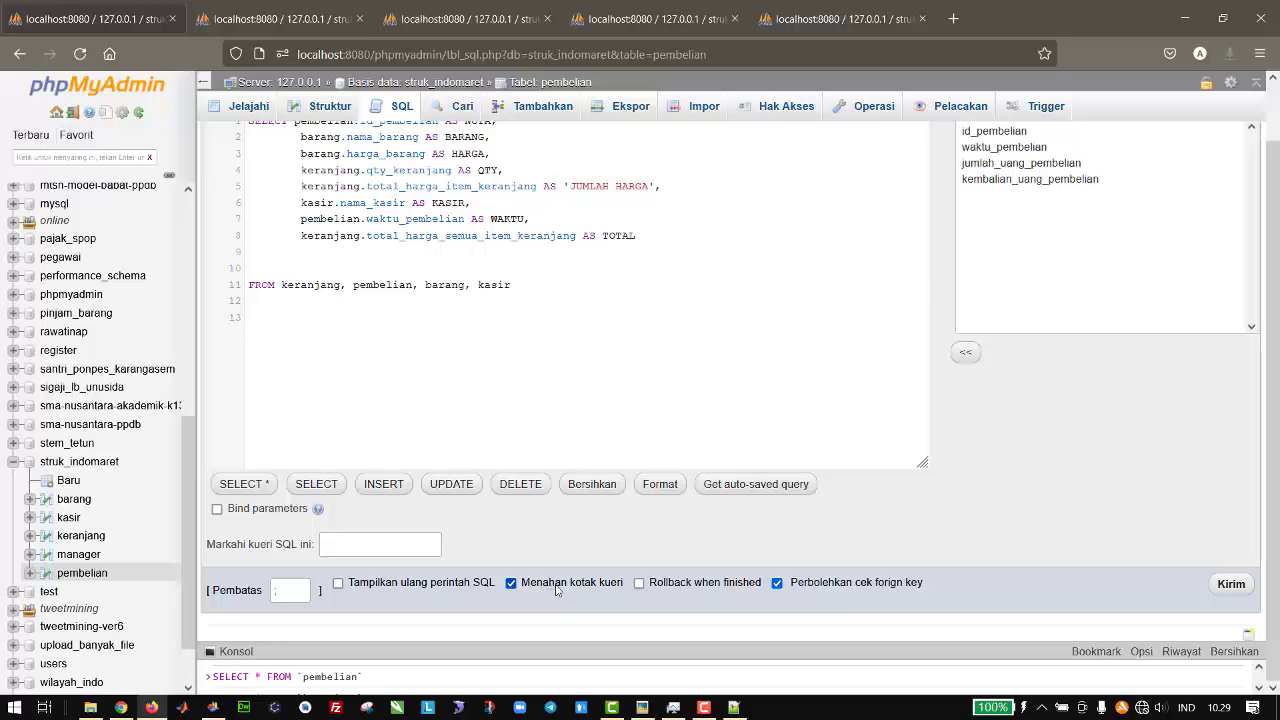
left_click_drag(395, 152, 737, 451)
left_click(812, 415)
left_click(1230, 585)
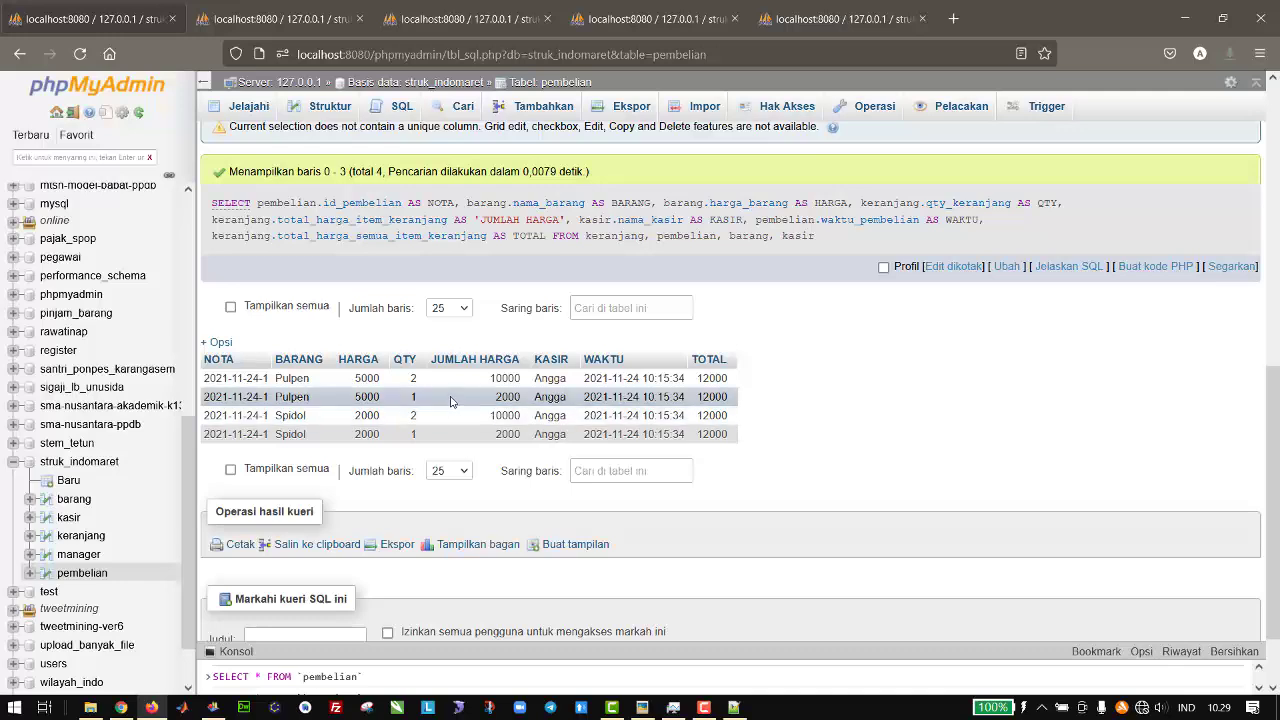
- Restore the copied WHERE clause with its three ID conditions below the FROM line
left_click_drag(1275, 409, 1275, 118)
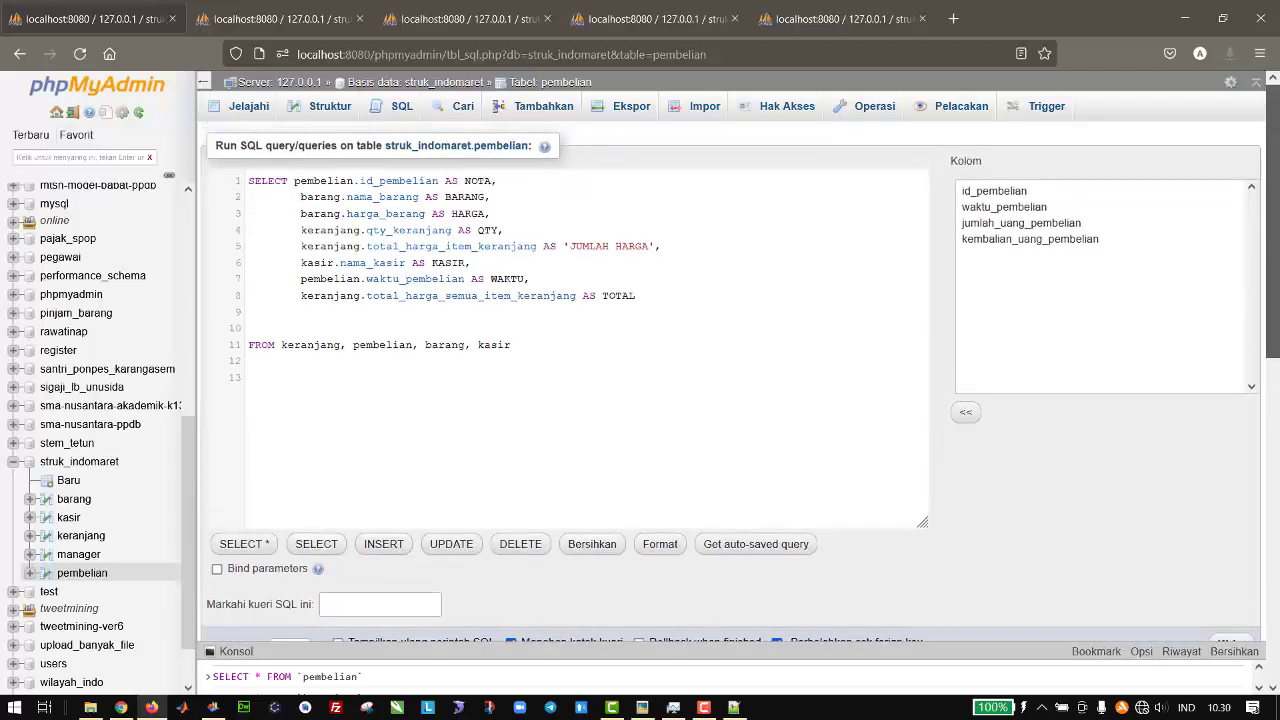
key("ctrl+v")
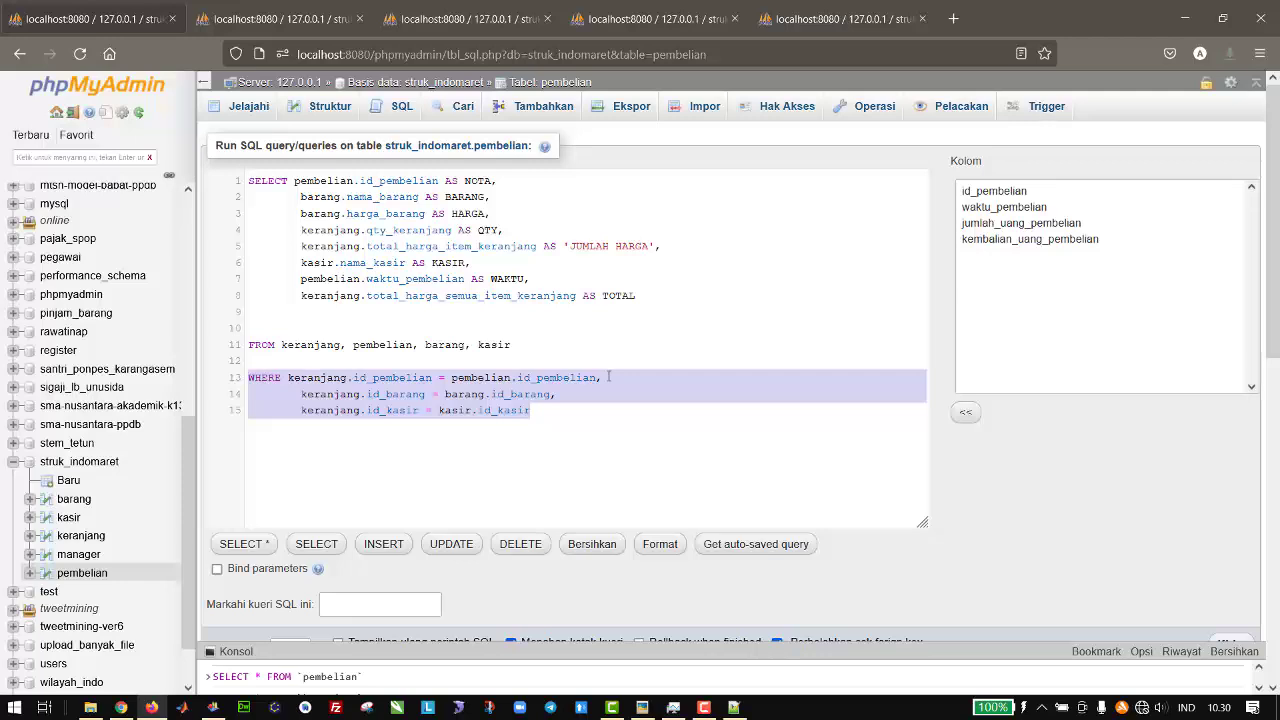
left_click(644, 412)
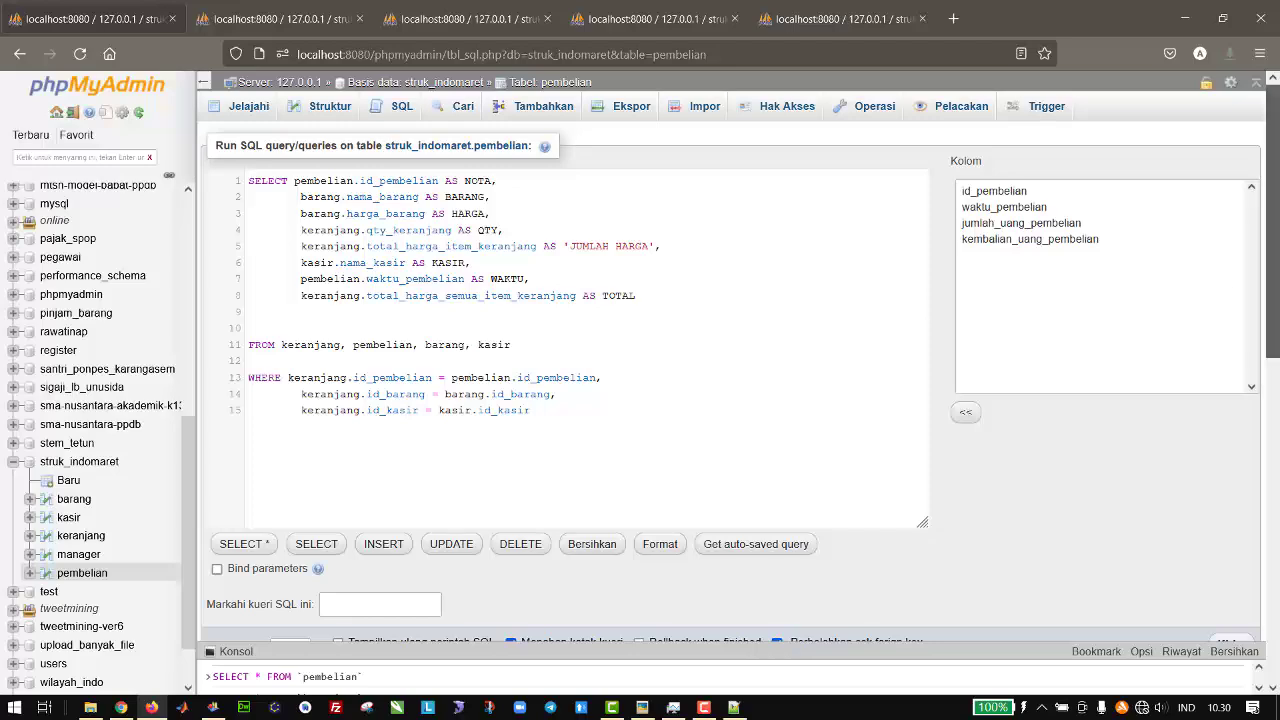
- Run the query with comma-separated WHERE conditions and examine where the syntax error points
scroll(1237, 499, "down", 2)
left_click(1231, 547)
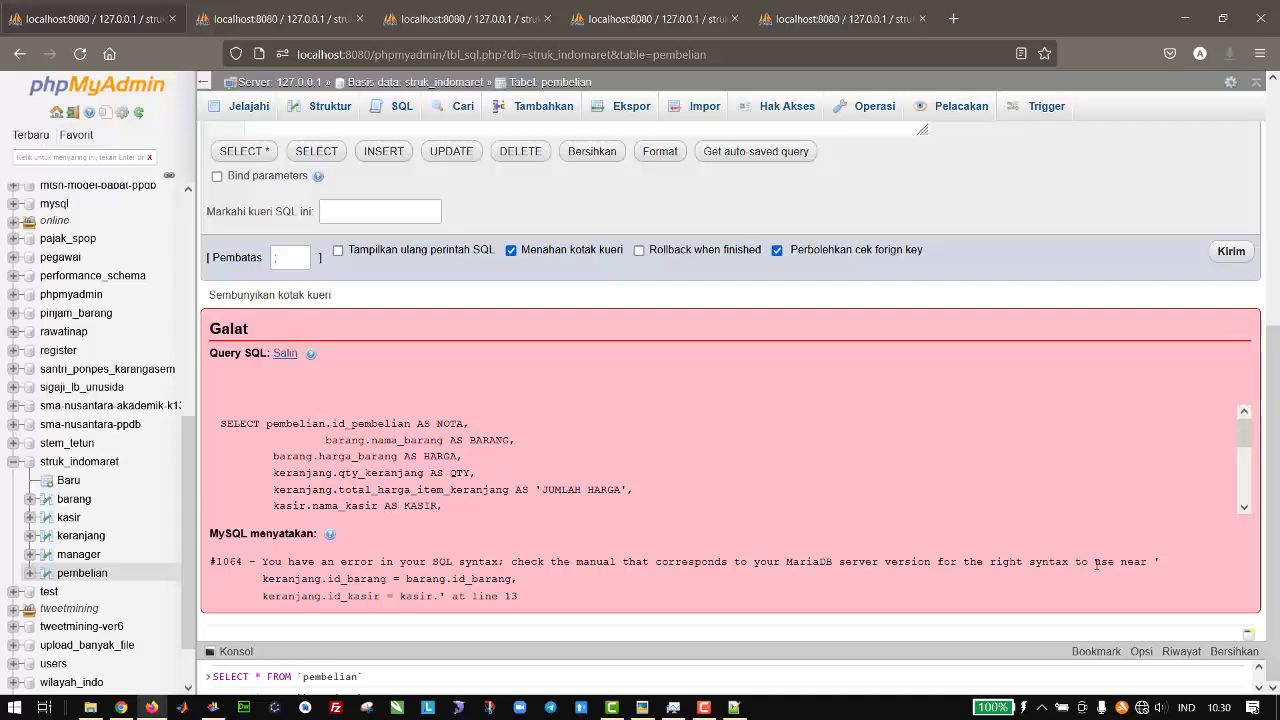
left_click_drag(1100, 561, 1156, 561)
left_click_drag(518, 580, 486, 580)
scroll(486, 580, "up", 5)
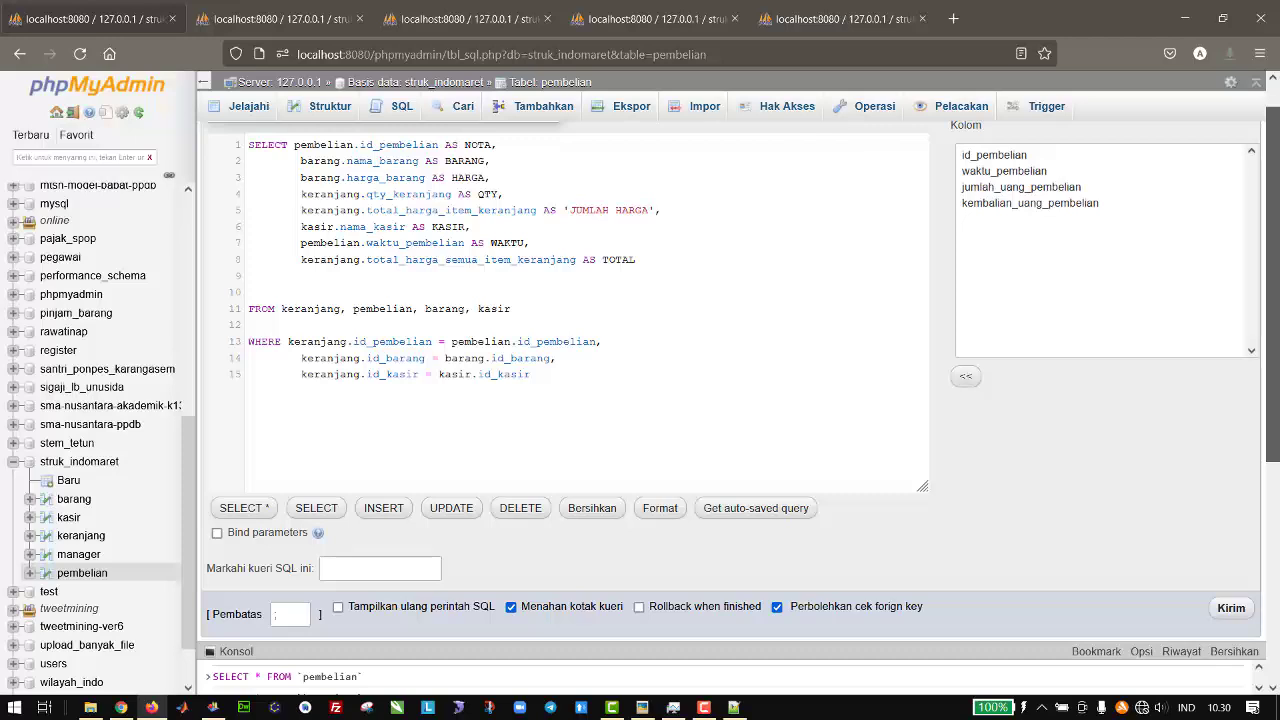
- Insert AND before the keranjang.id_barang and keranjang.id_kasir conditions and run the query
left_click(302, 358)
type("AND")
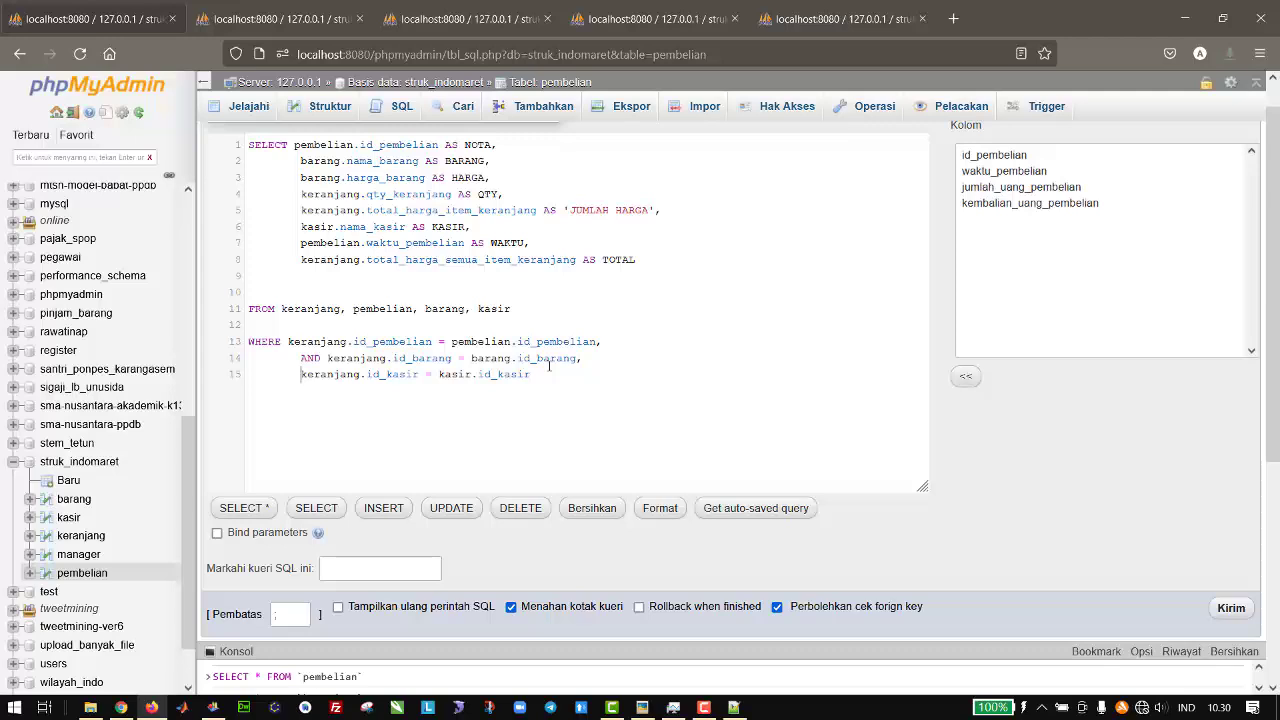
type("AND")
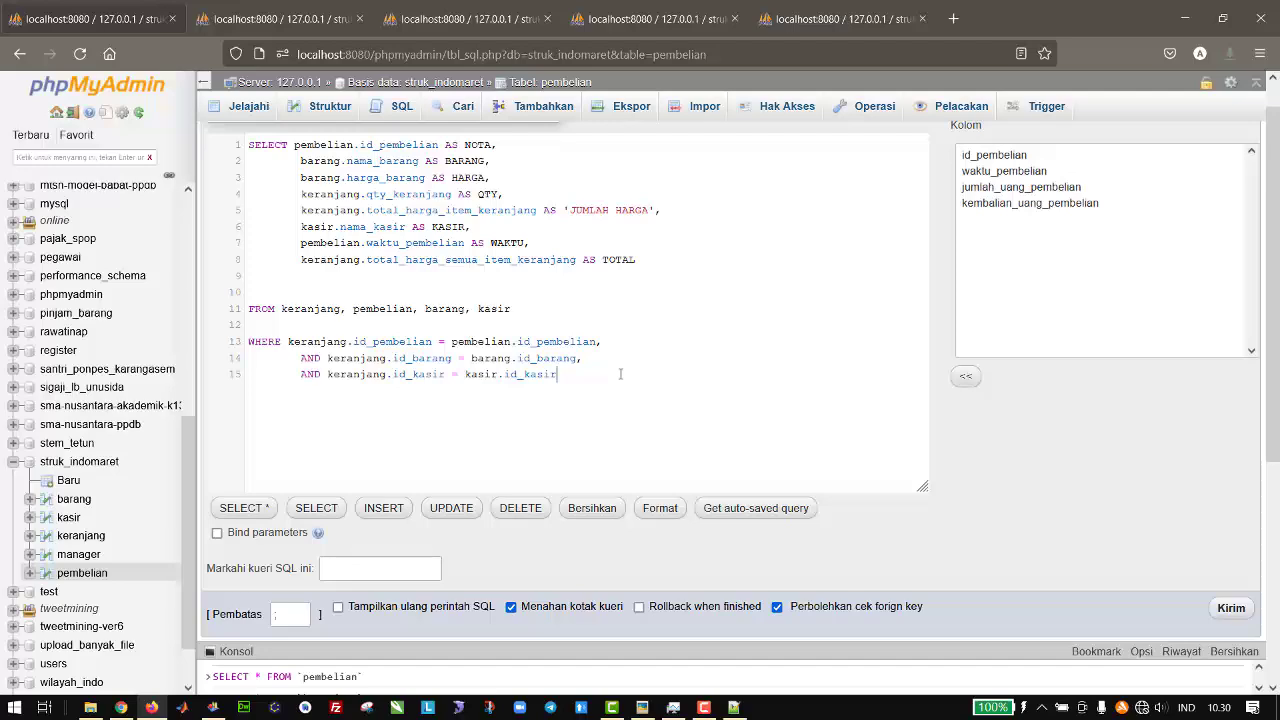
left_click(1231, 608)
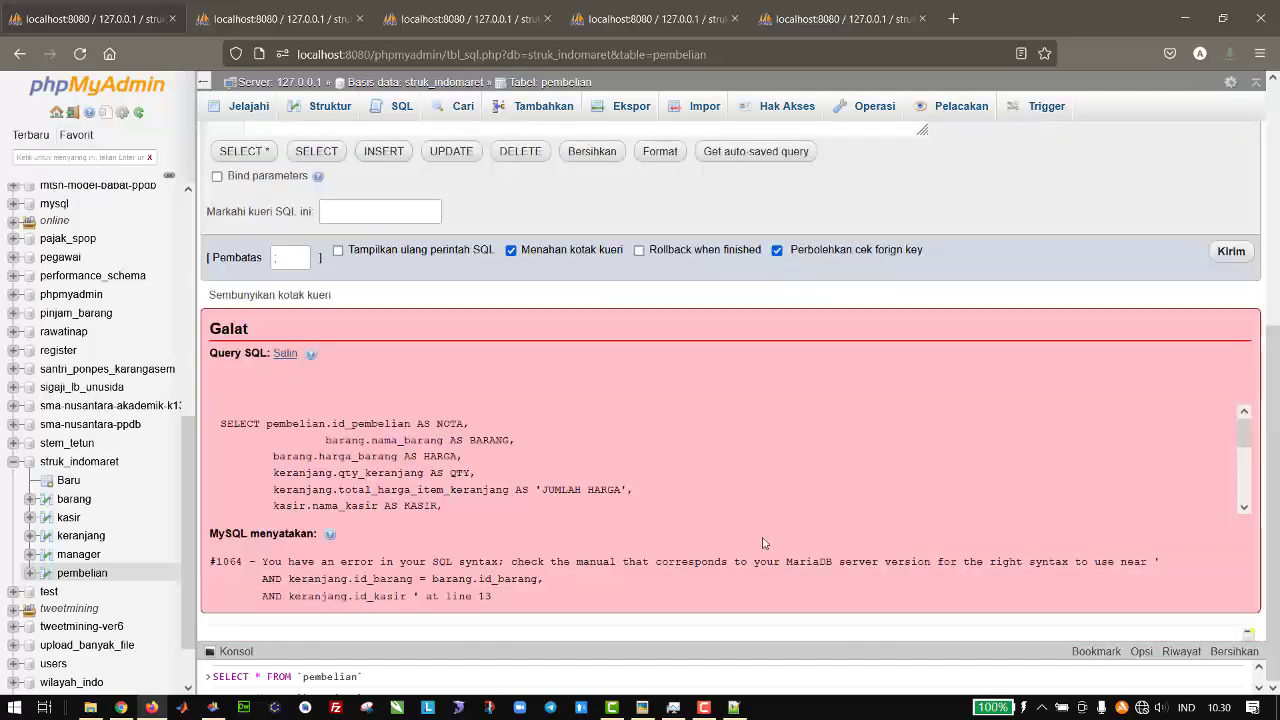
- Remove the trailing commas after pembelian.id_pembelian and barang.id_barang in the WHERE clause and run the query
left_click_drag(1270, 462, 1278, 262)
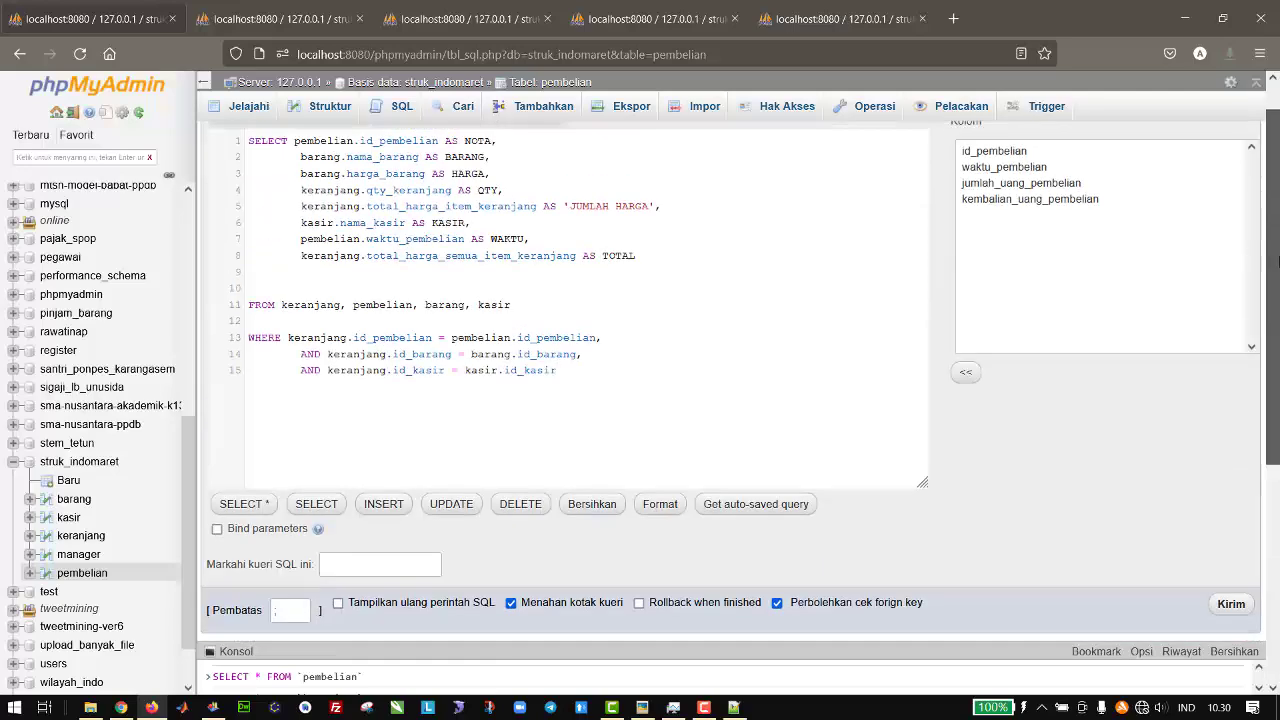
key("BackSpace")
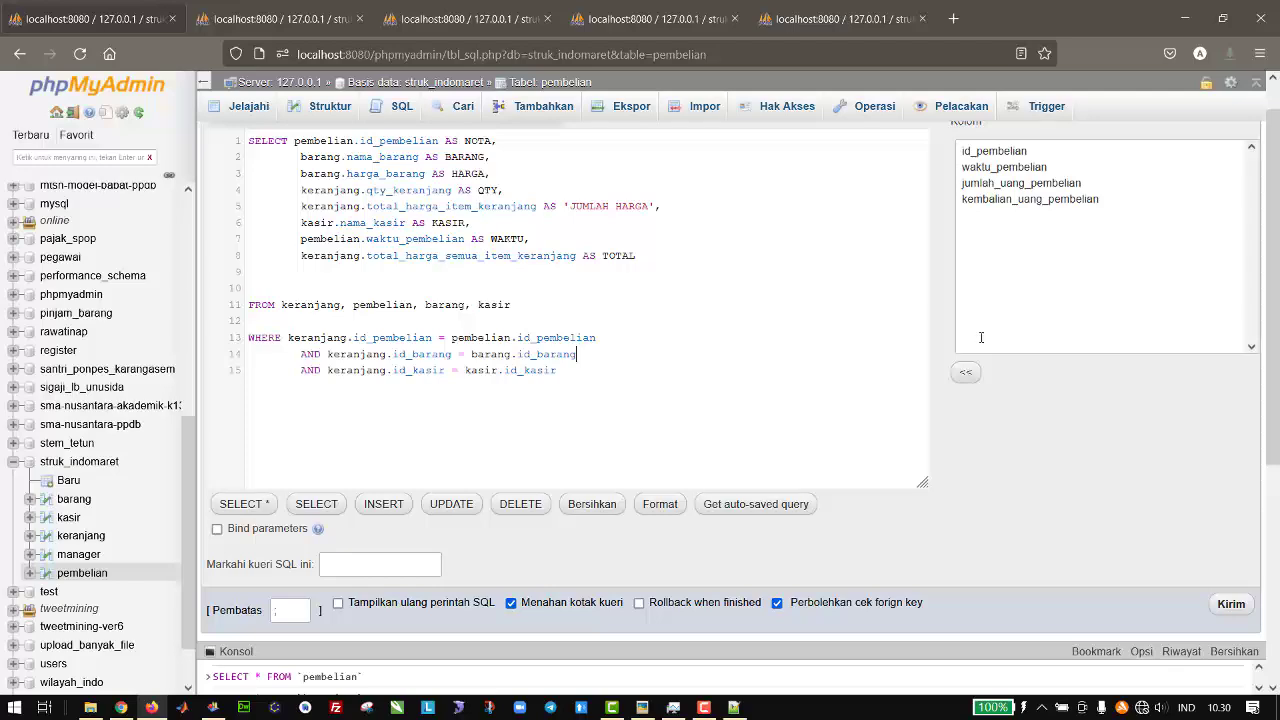
key("ctrl+Return")
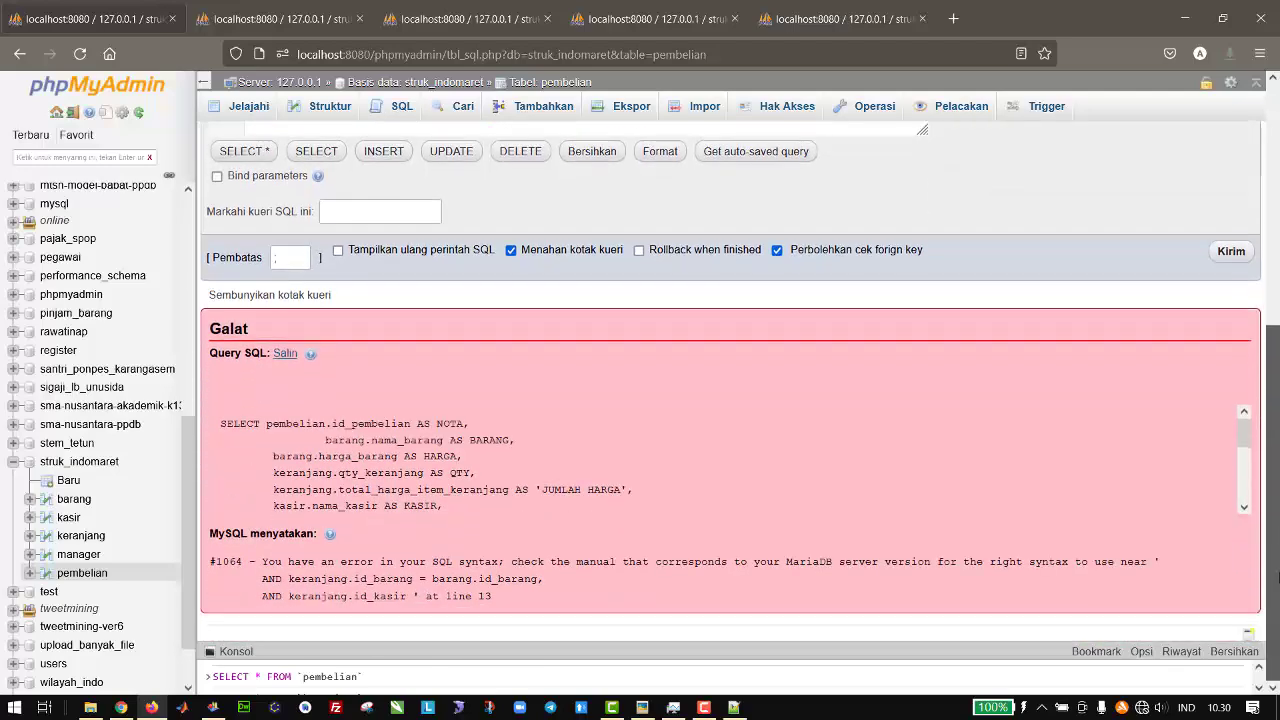
left_click(1236, 257)
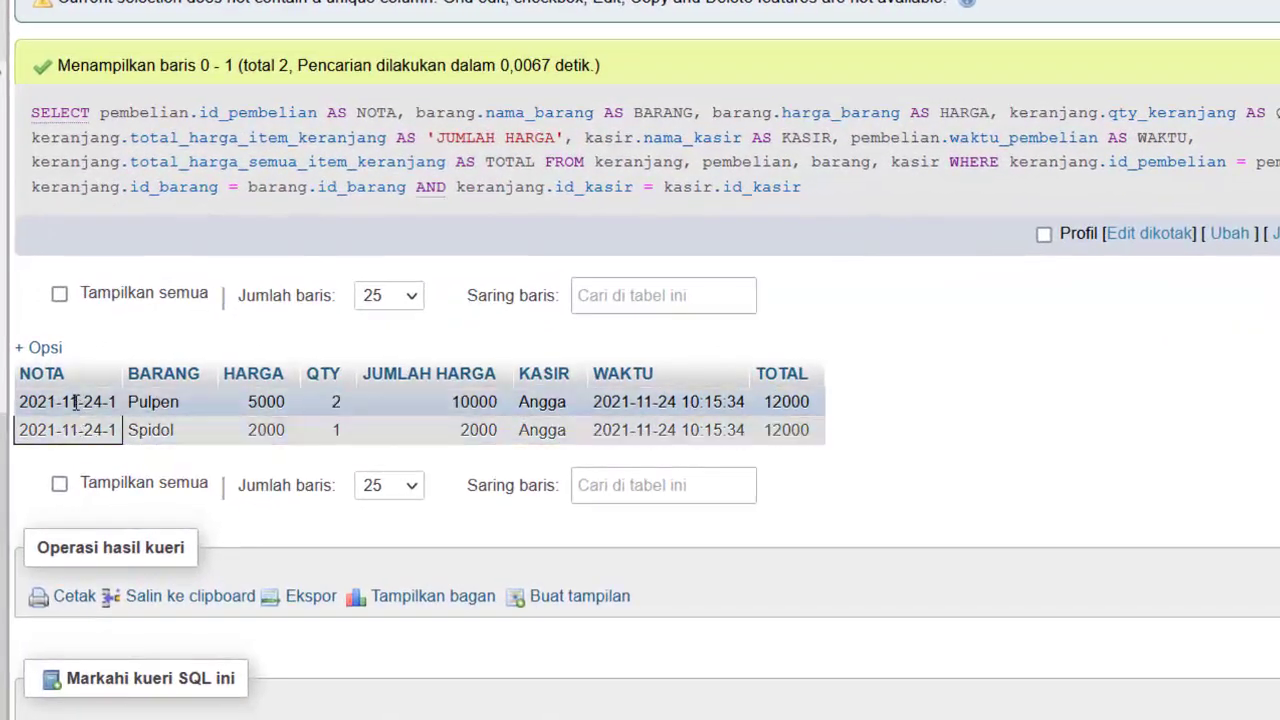
- Check the joined result rows against the two AND conditions in the query
left_click_drag(75, 402, 120, 449)
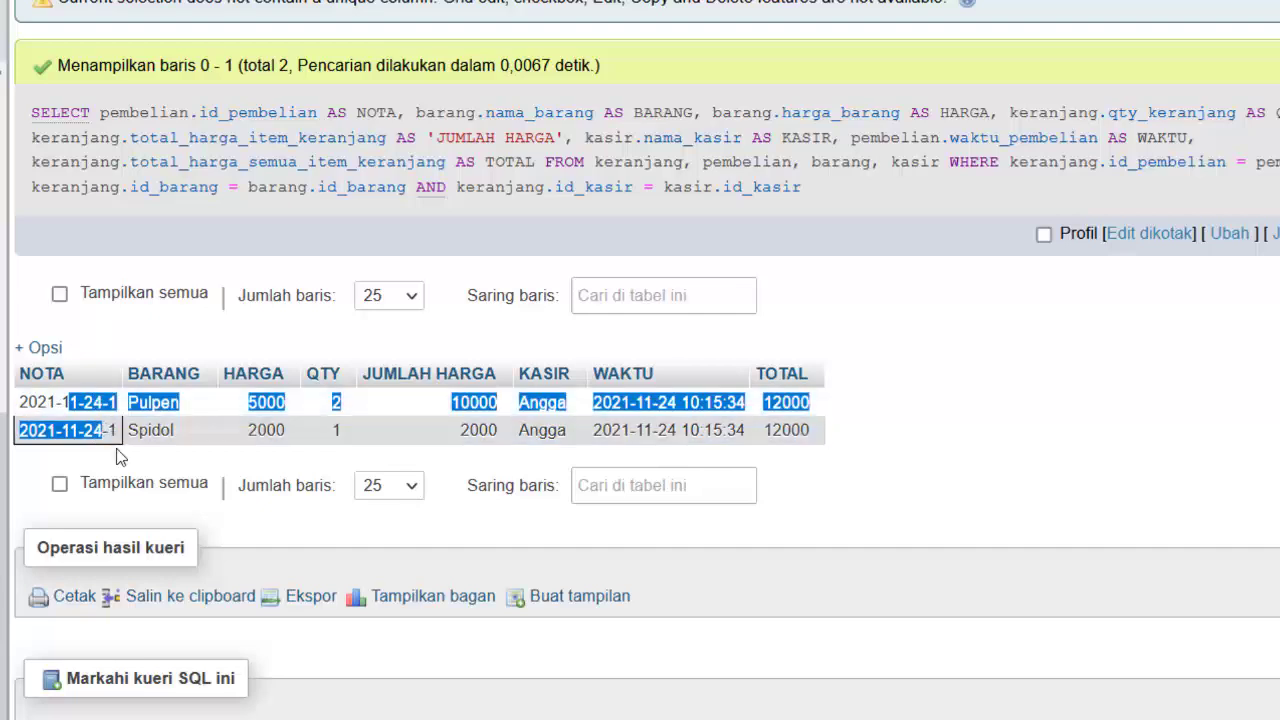
left_click(119, 461)
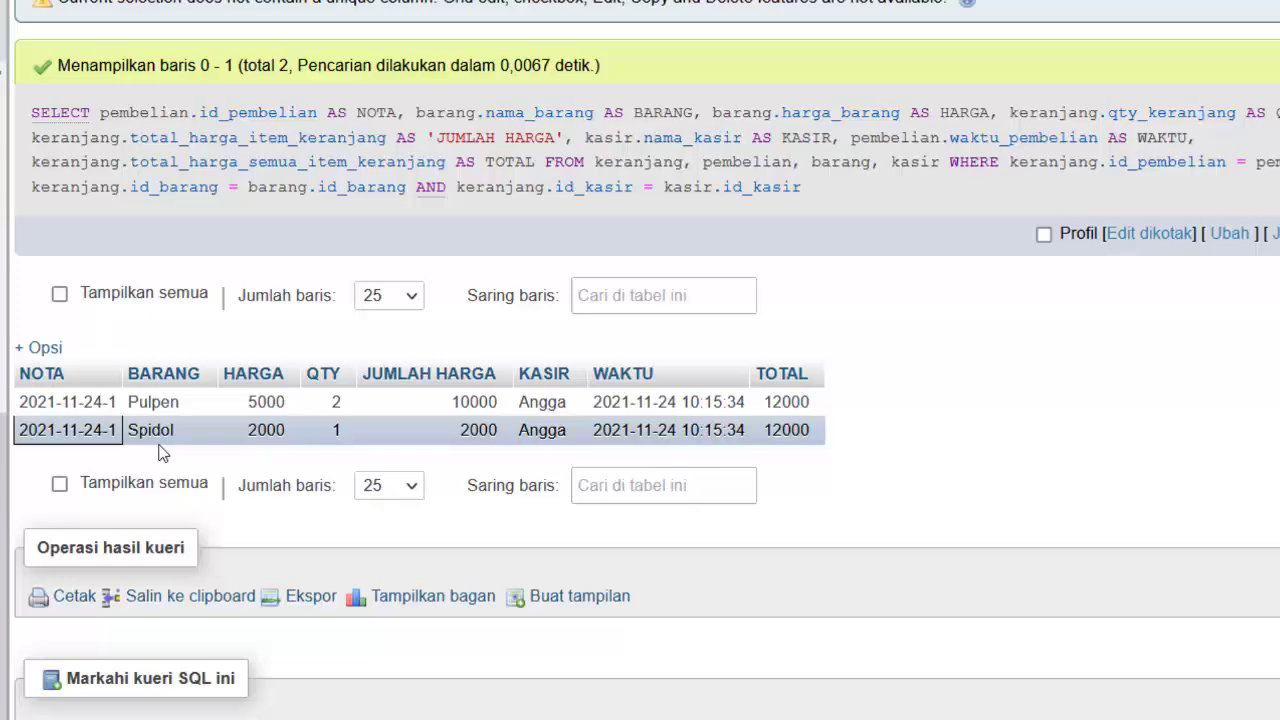
scroll(1165, 215, "up", 6)
scroll(594, 409, "up", 2)
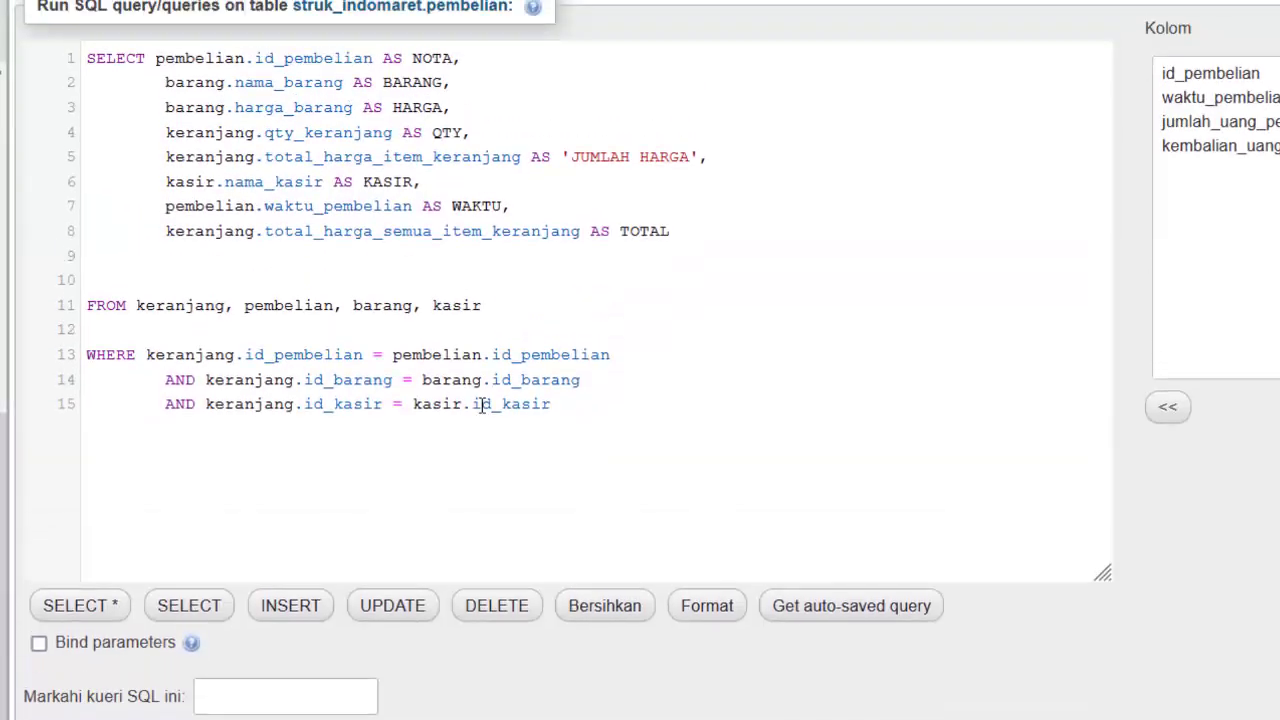
left_click_drag(560, 404, 96, 375)
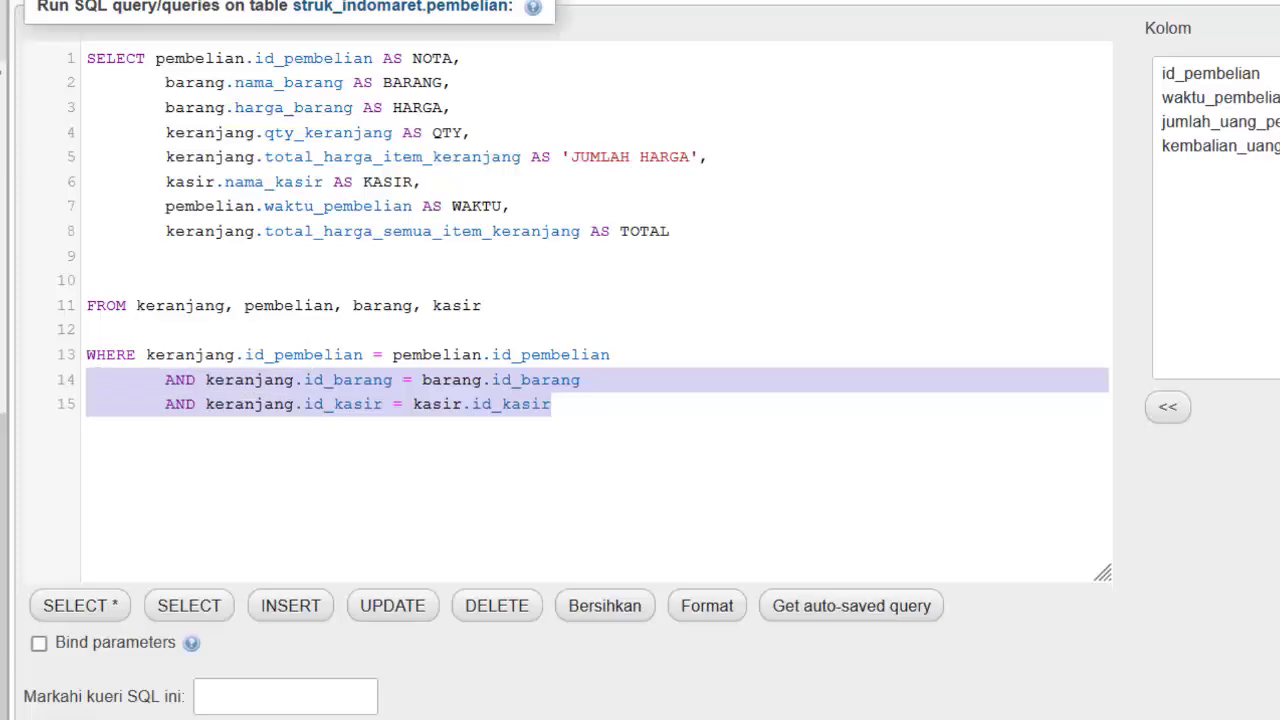
key("ctrl+Return")
scroll(640, 400, "down", 4)
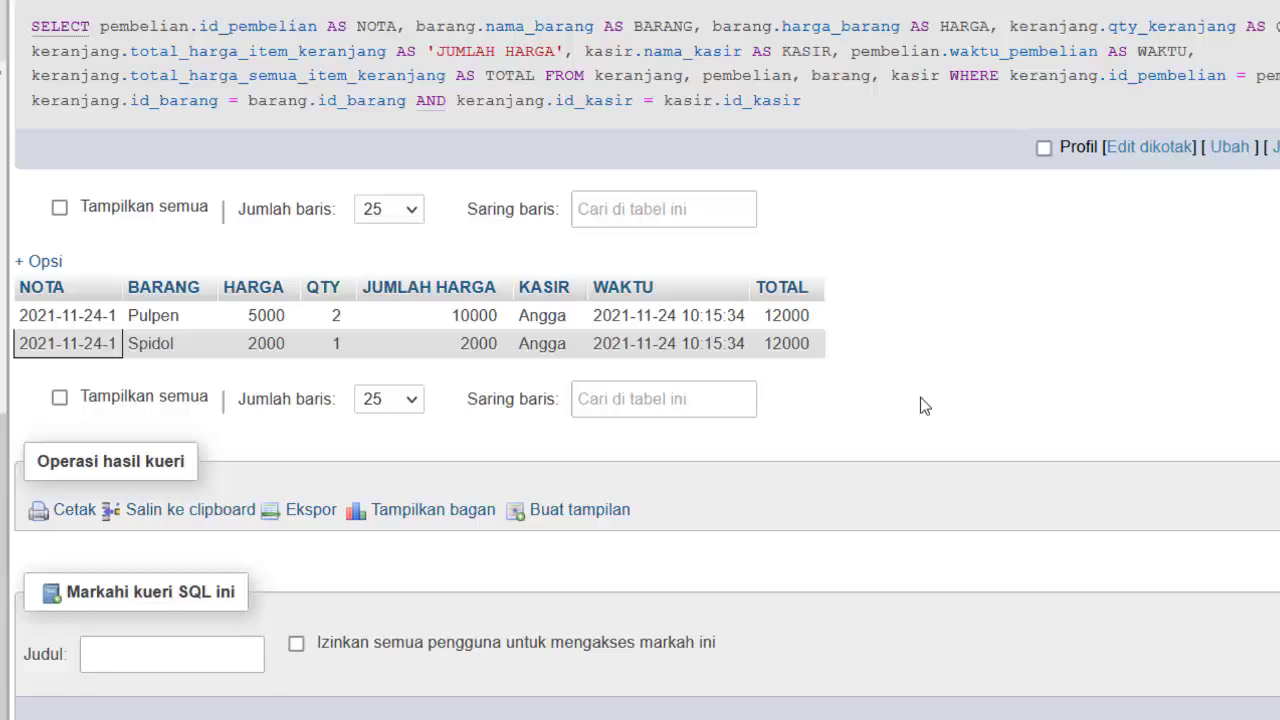
- Examine the NOTA and BARANG values across the Pulpen and Spidol result rows
left_click_drag(53, 324, 151, 350)
left_click(142, 318)
left_click(200, 346)
scroll(867, 326, "down", 1)
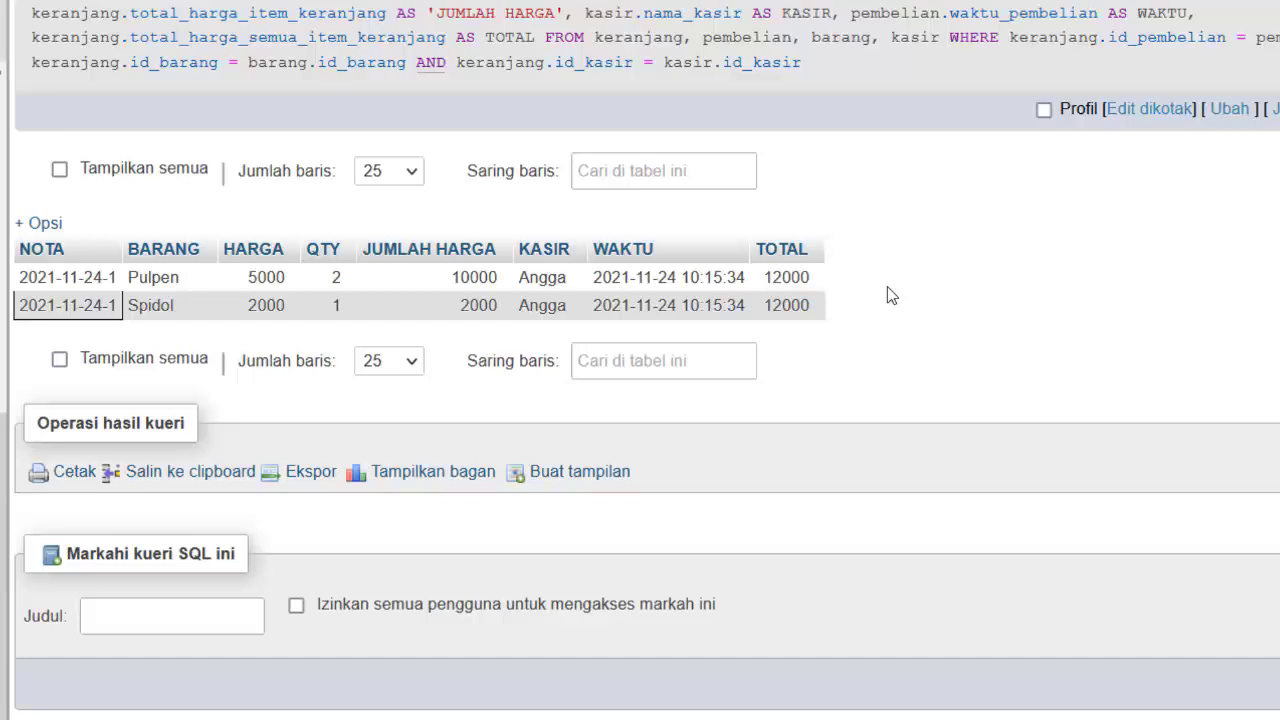
left_click_drag(19, 277, 188, 314)
left_click(176, 305)
left_click(210, 306)
- Review which tables supply the WAKTU and TOTAL columns in the SELECT list
scroll(1002, 284, "up", 10)
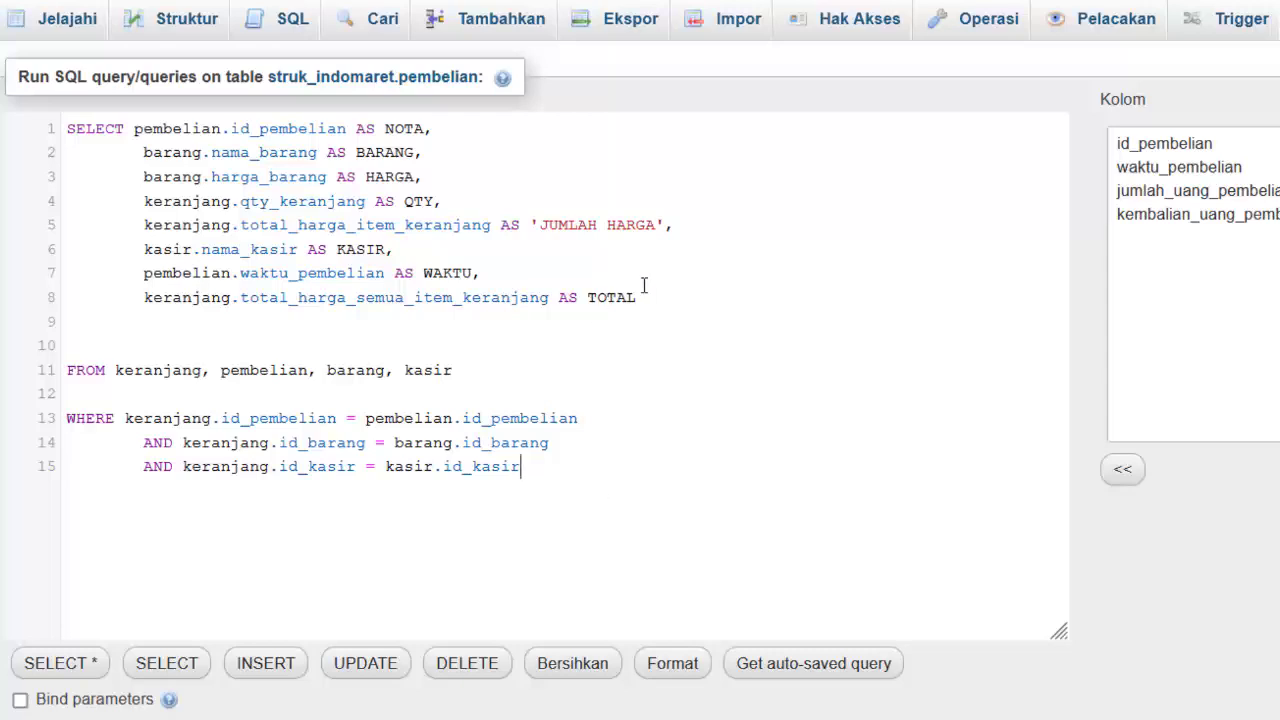
left_click_drag(648, 297, 153, 300)
double_click(298, 302)
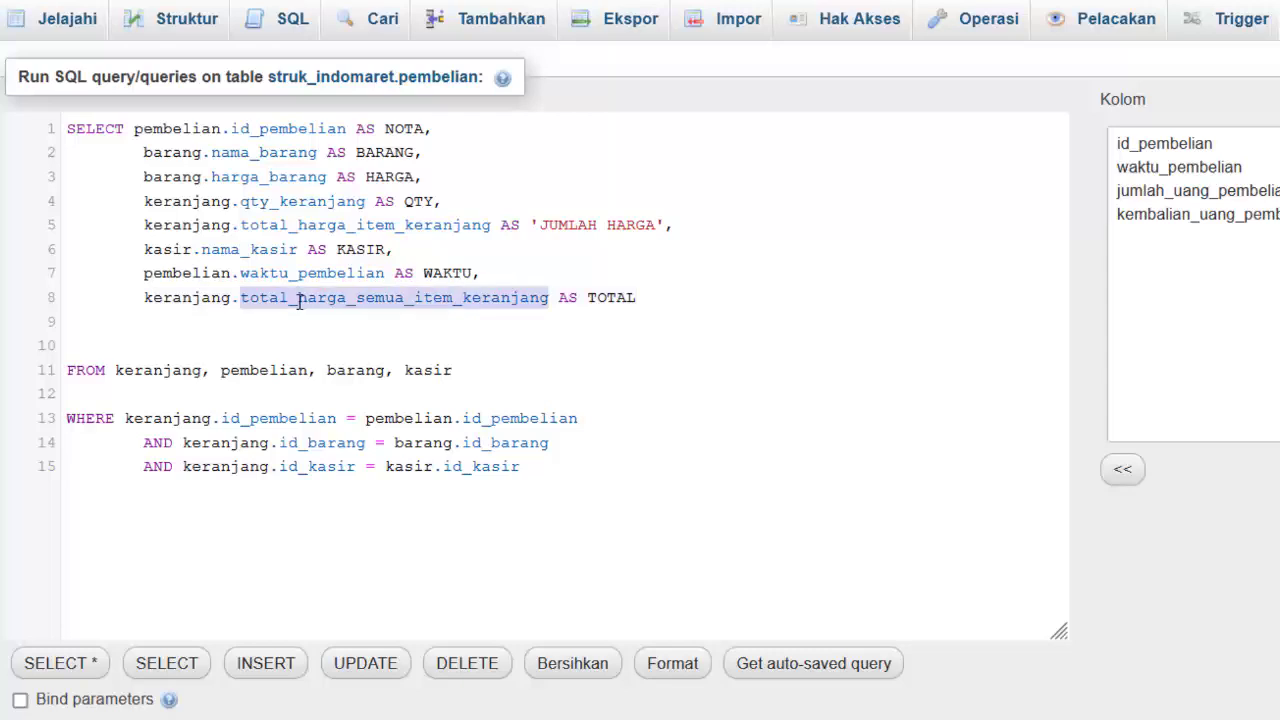
left_click(526, 335)
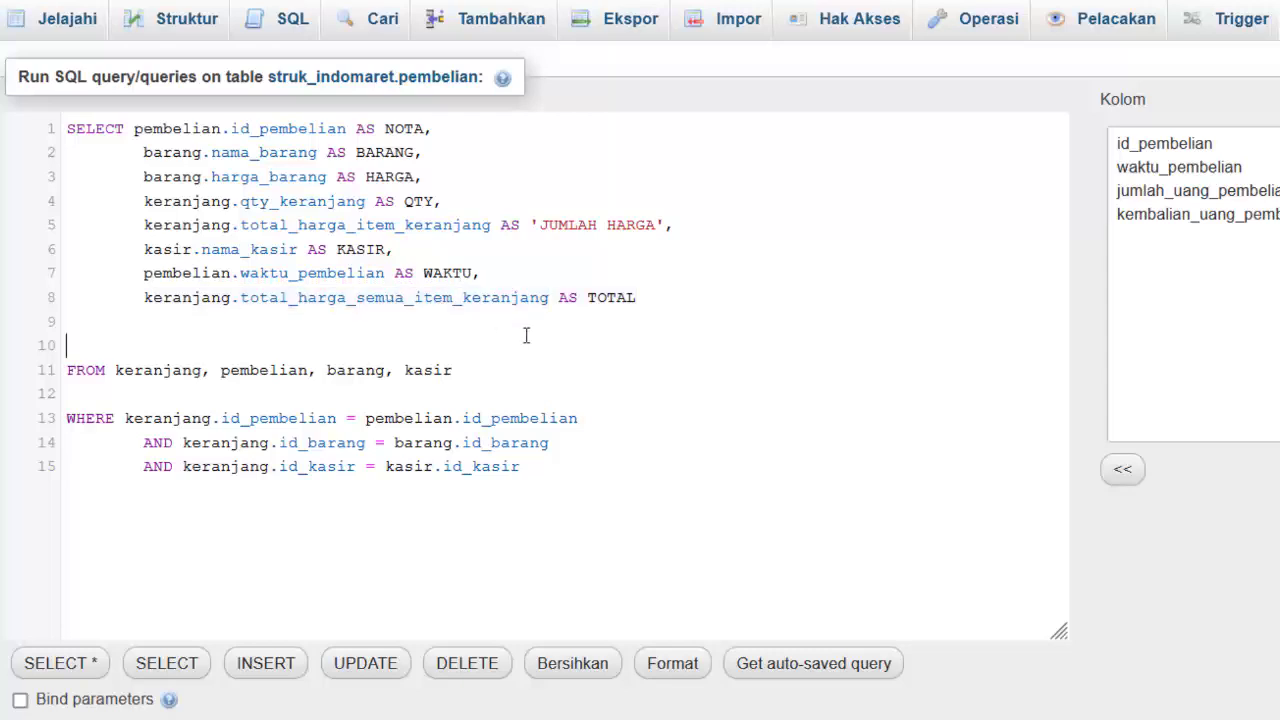
double_click(205, 273)
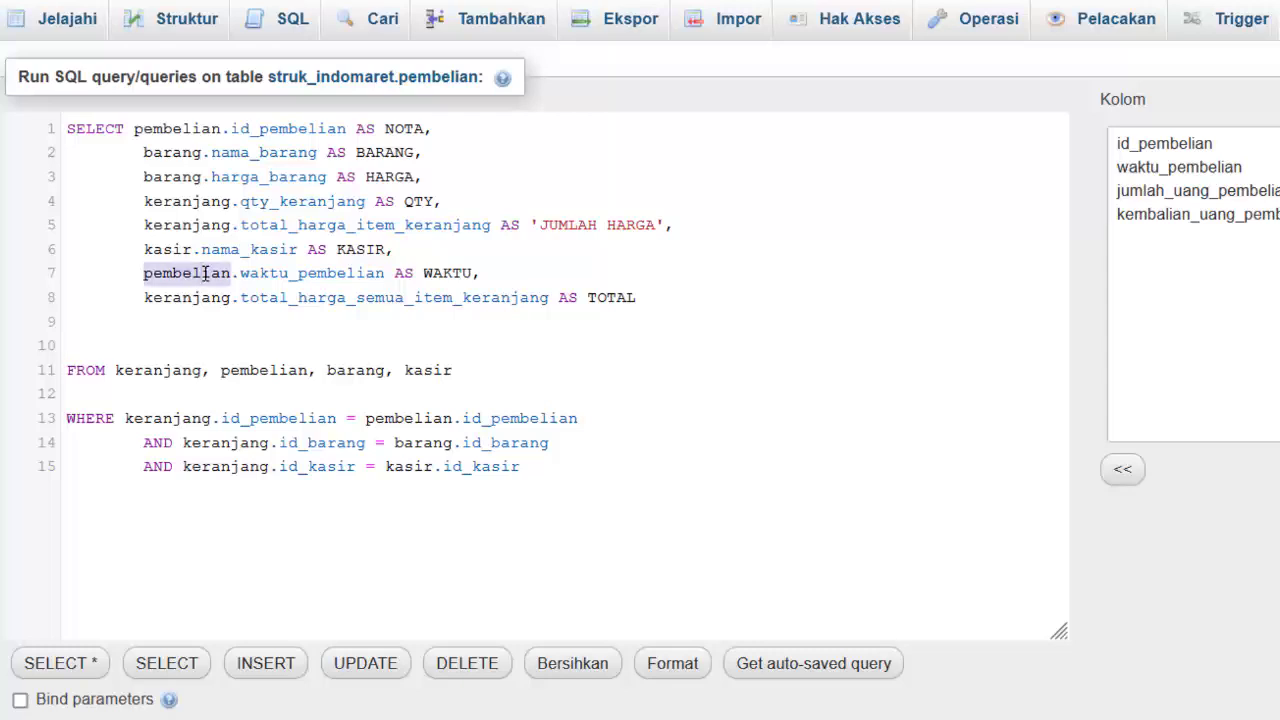
left_click(524, 277)
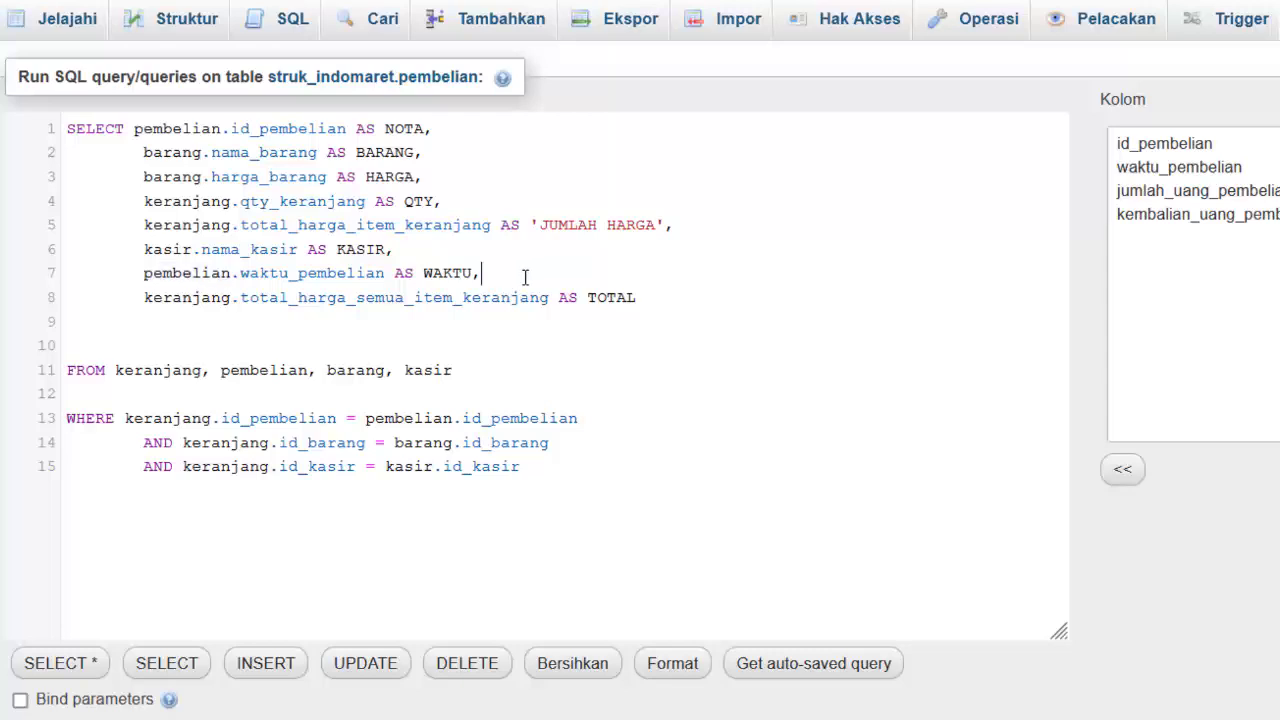
double_click(452, 298)
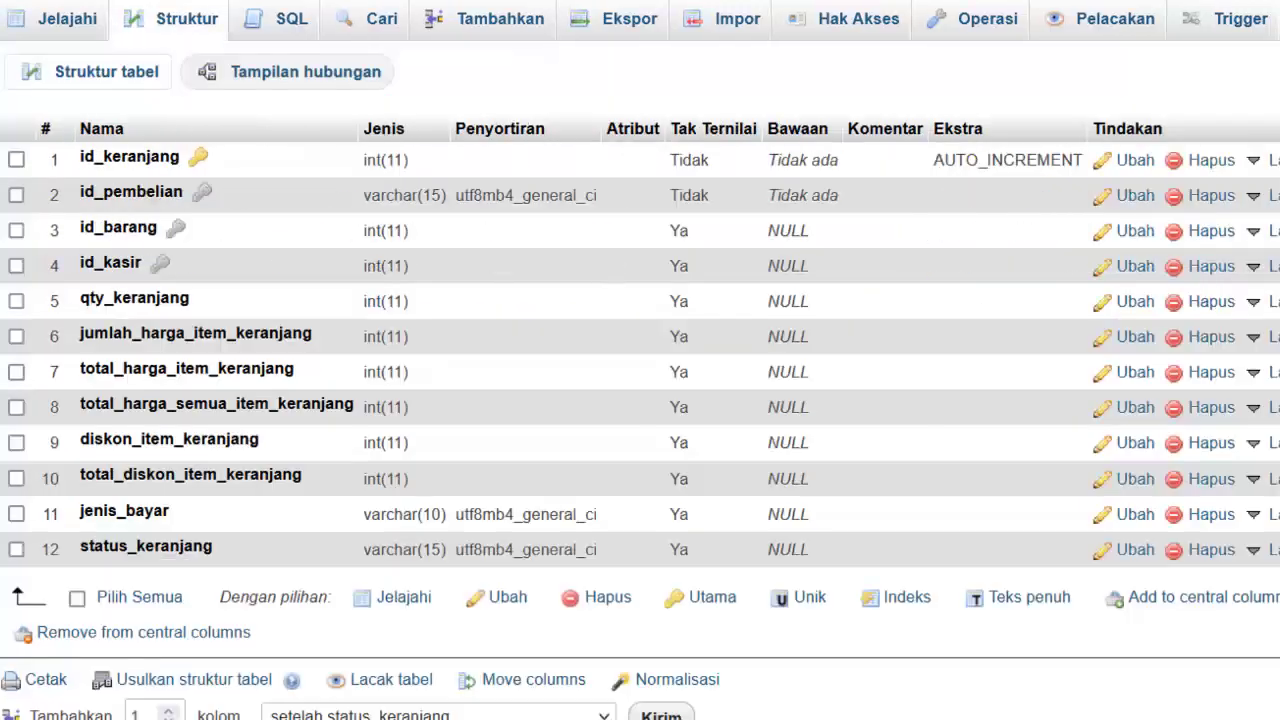
- Start adding a column after kembalian_uang_pembelian in the pembelian table, reusing the name total_harga_semua_item_keranjang from keranjang
double_click(184, 412)
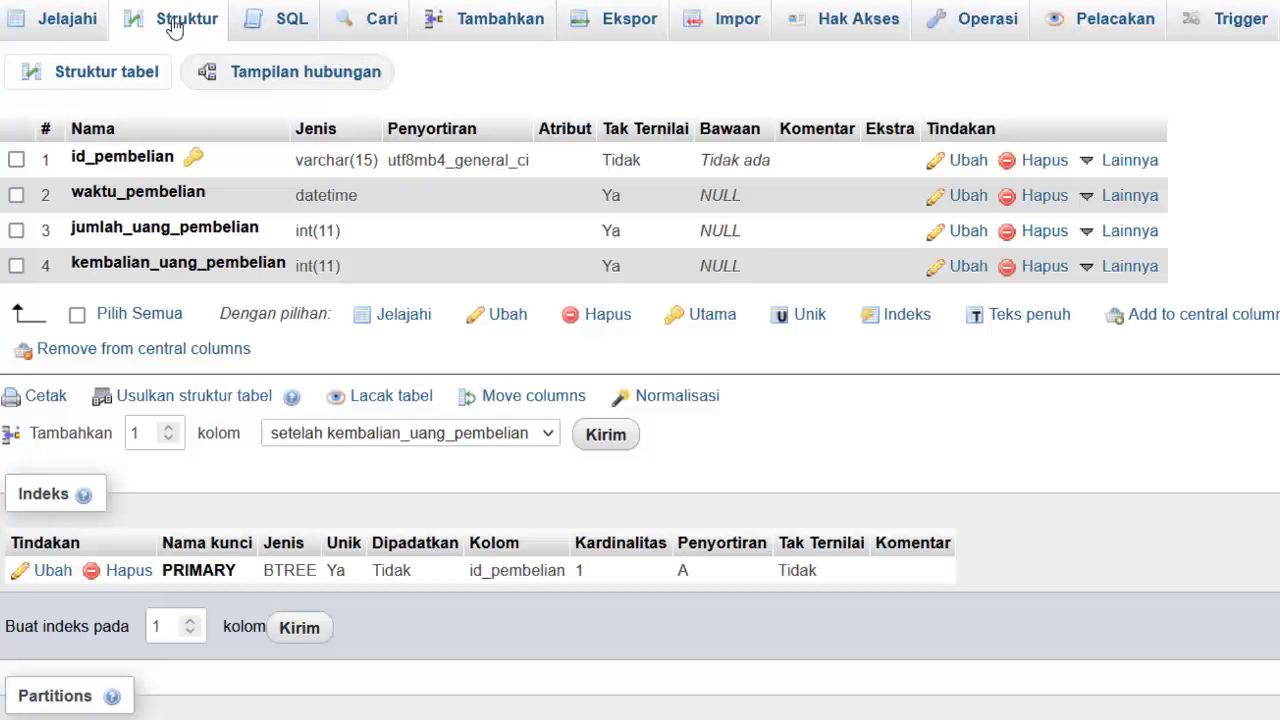
left_click(305, 444)
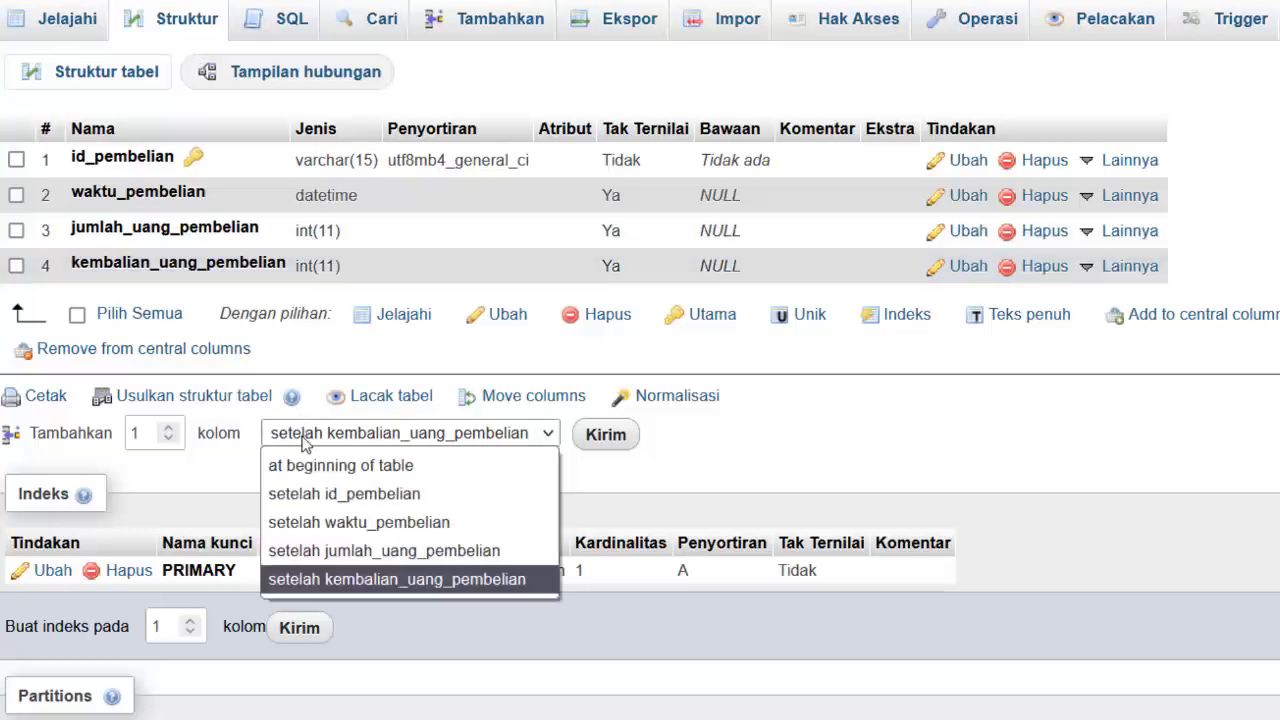
left_click(336, 580)
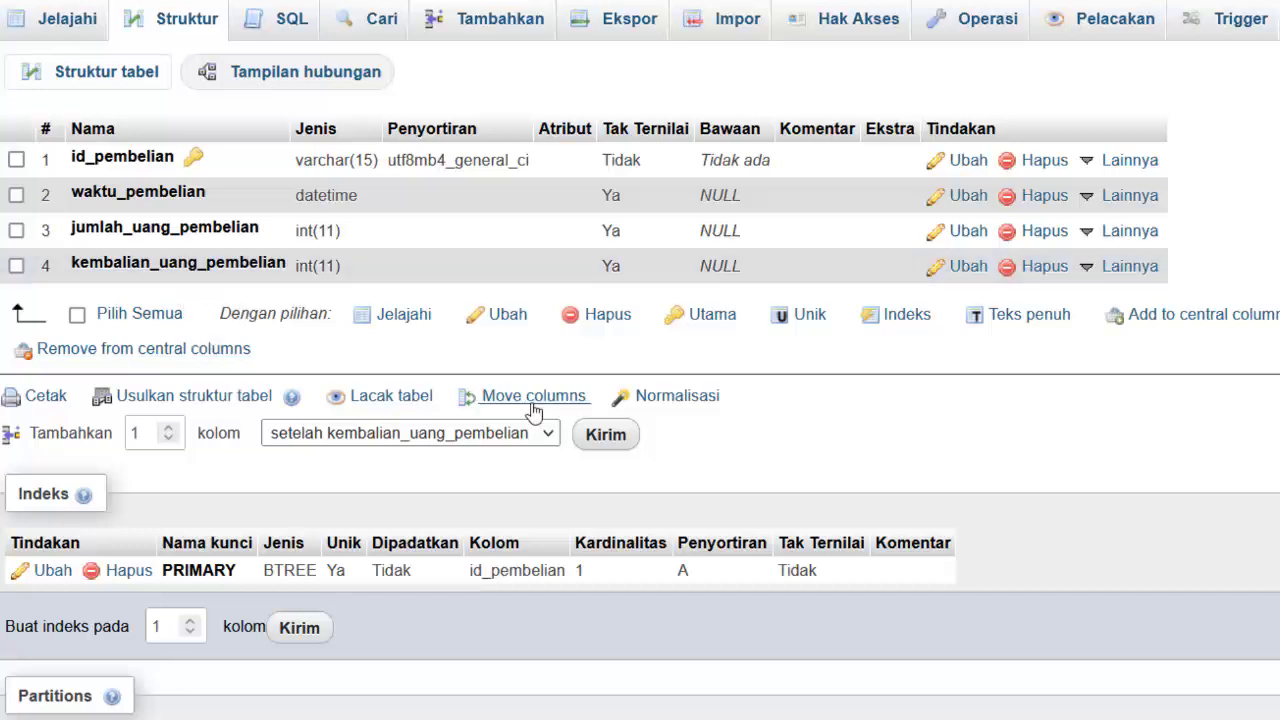
left_click(605, 434)
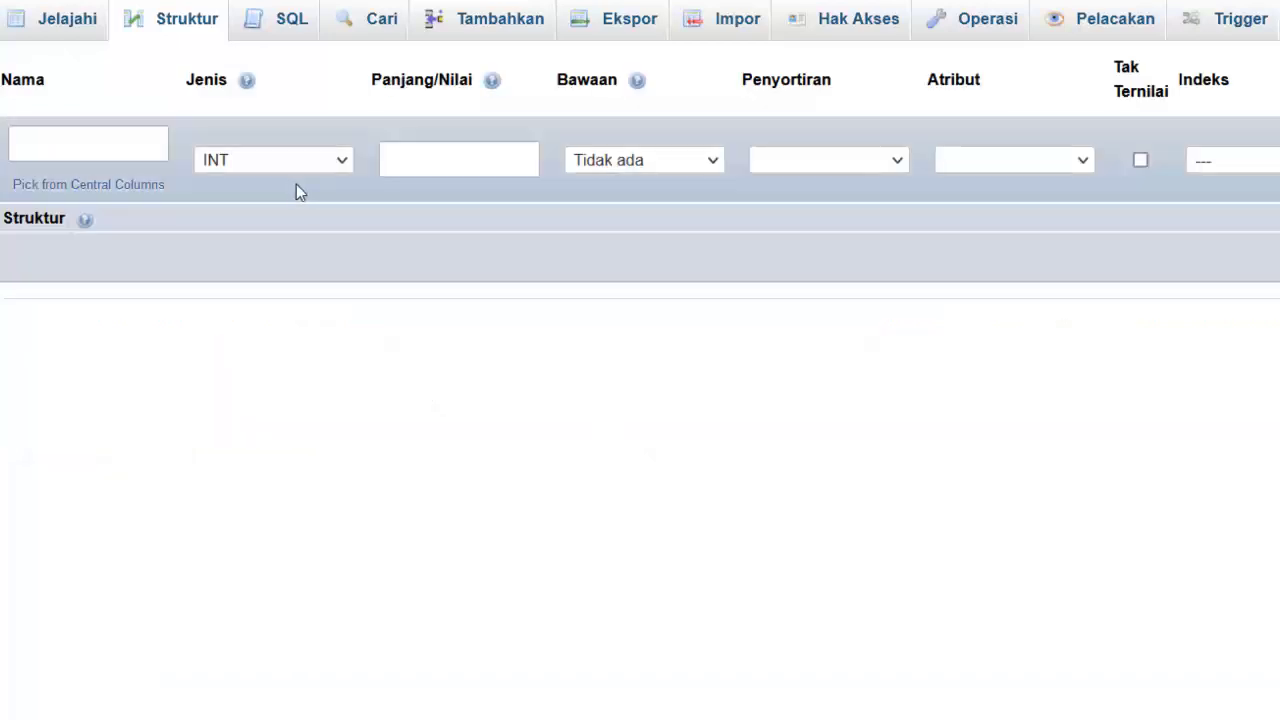
left_click(101, 146)
type("mua_item_keranjang")
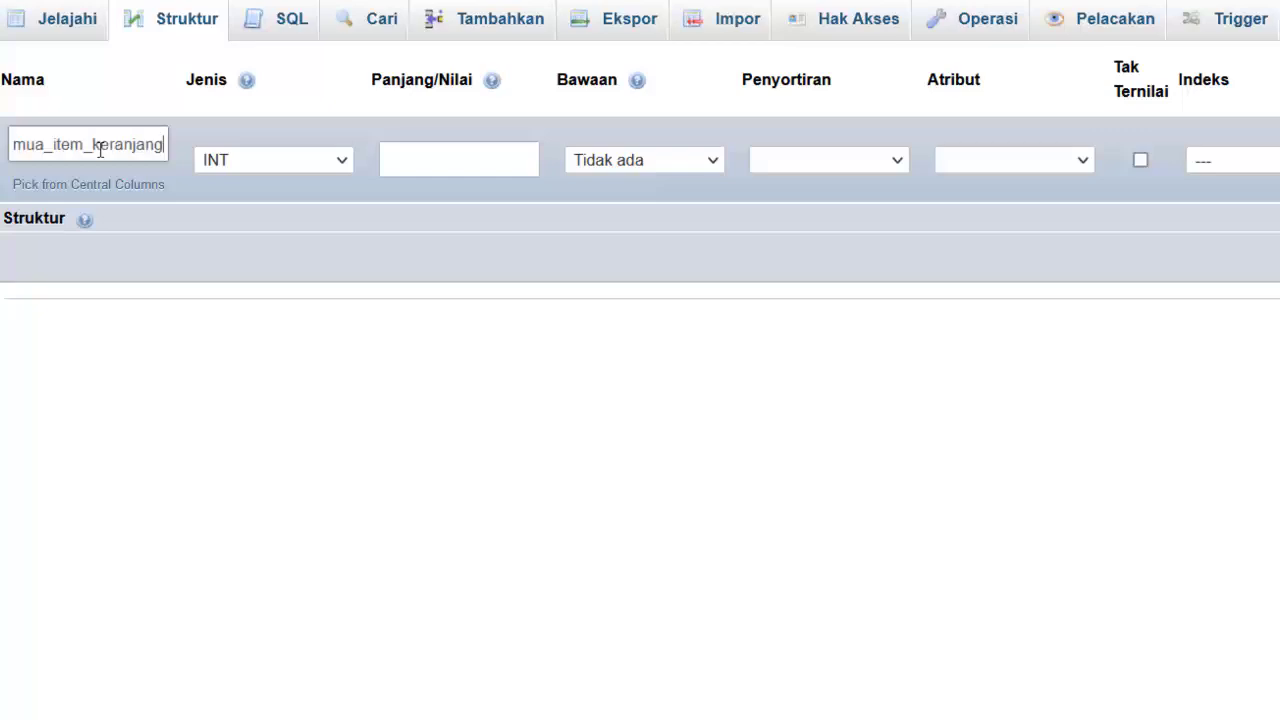
- Shorten the new column's name to total_harga_semua_item
left_click_drag(96, 147, 311, 126)
key("BackSpace")
key("BackSpace")
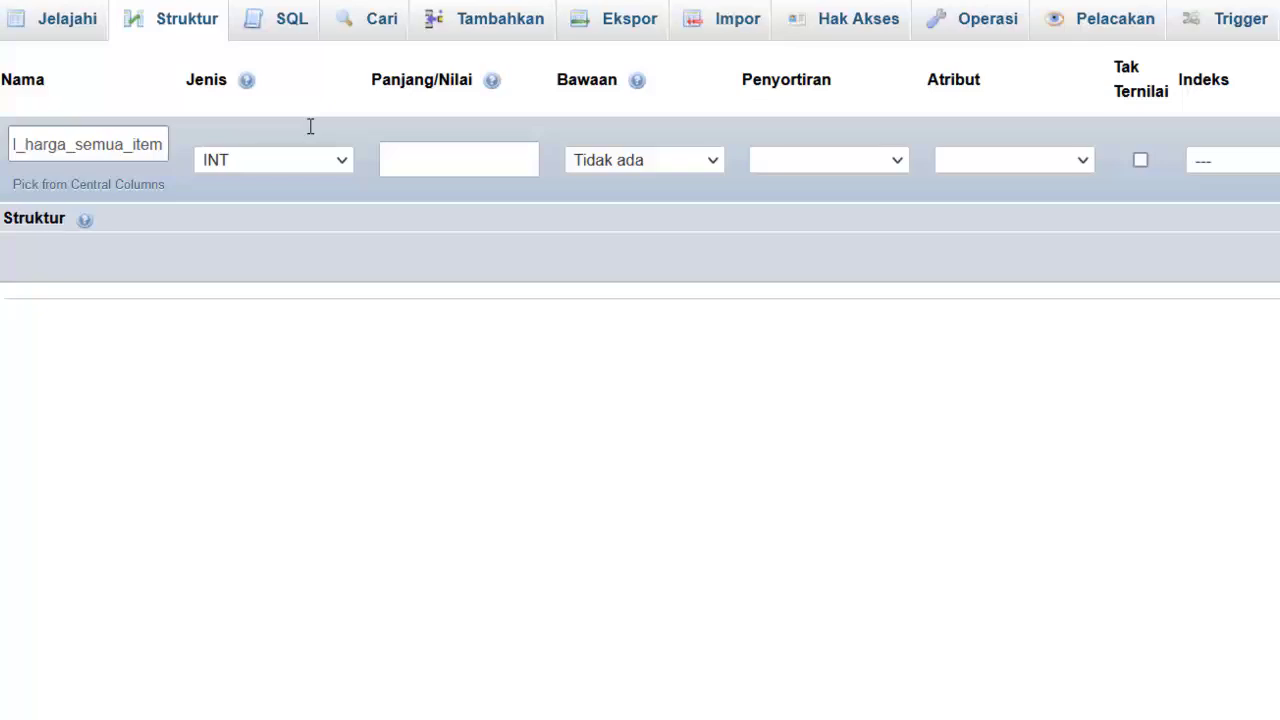
left_click_drag(134, 153, 254, 134)
key("ctrl+a")
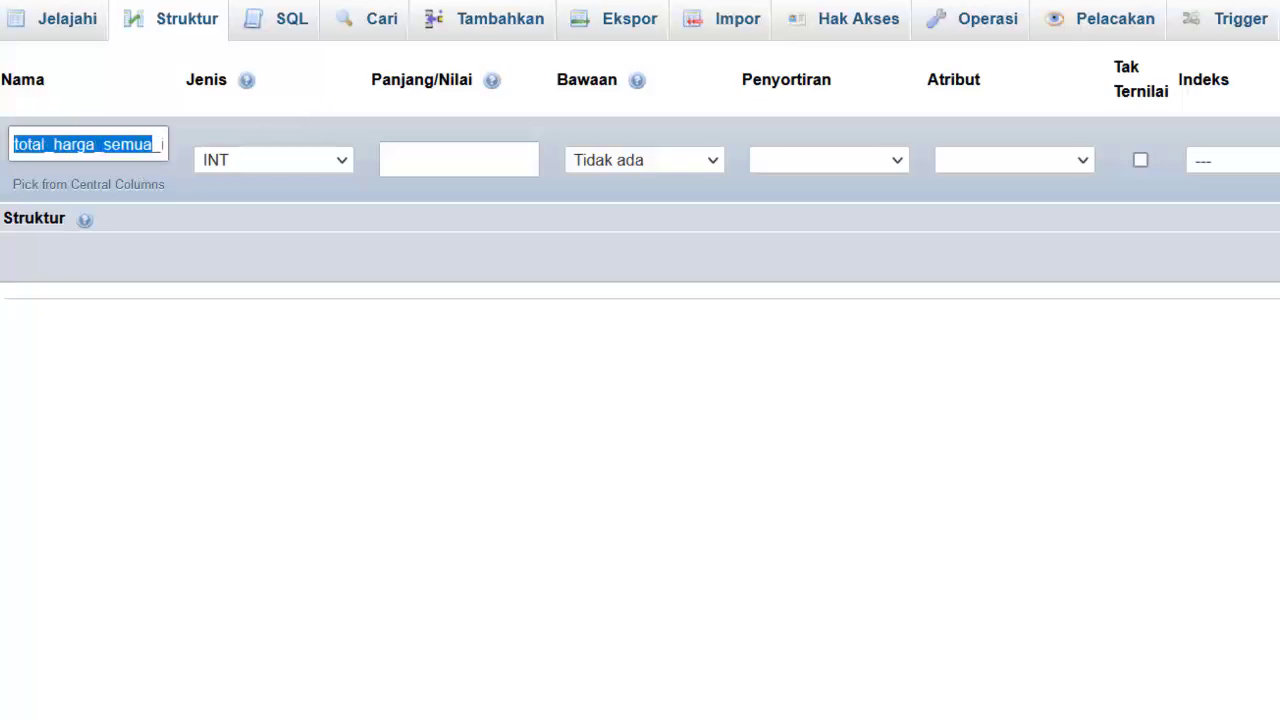
- Keep the new column's type as INT and set its default to NULL
left_click(283, 162)
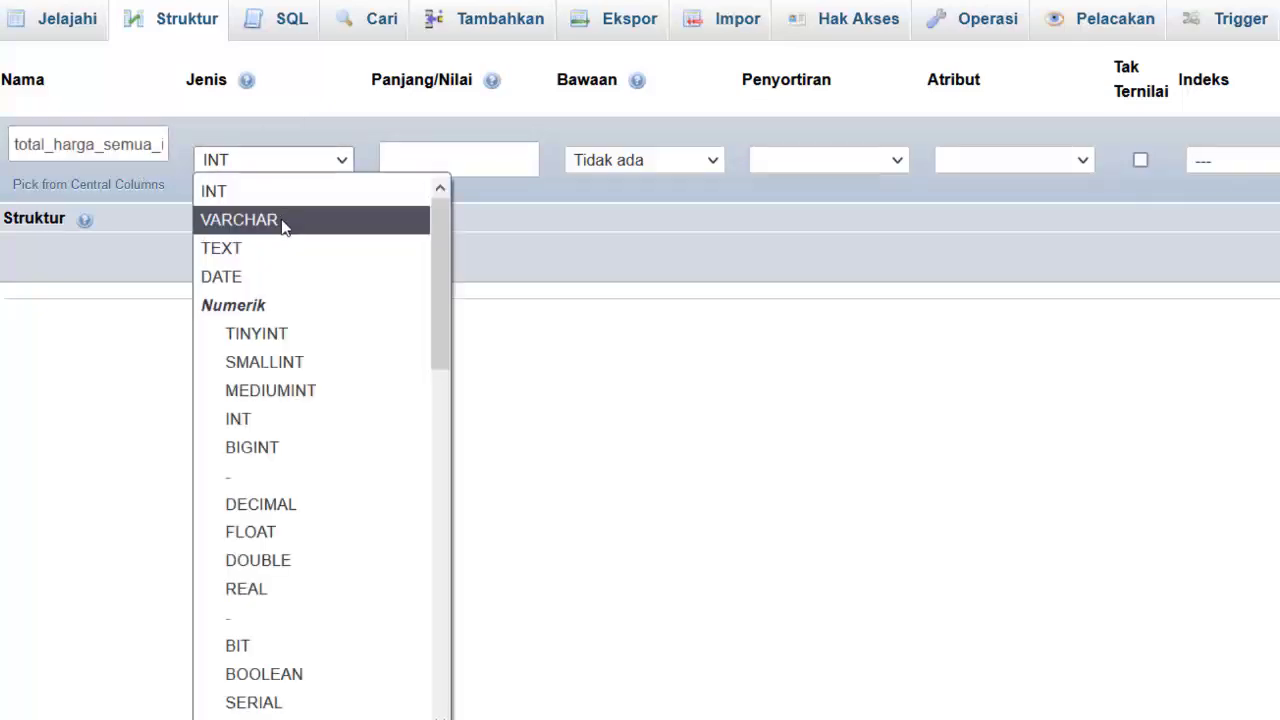
left_click(665, 255)
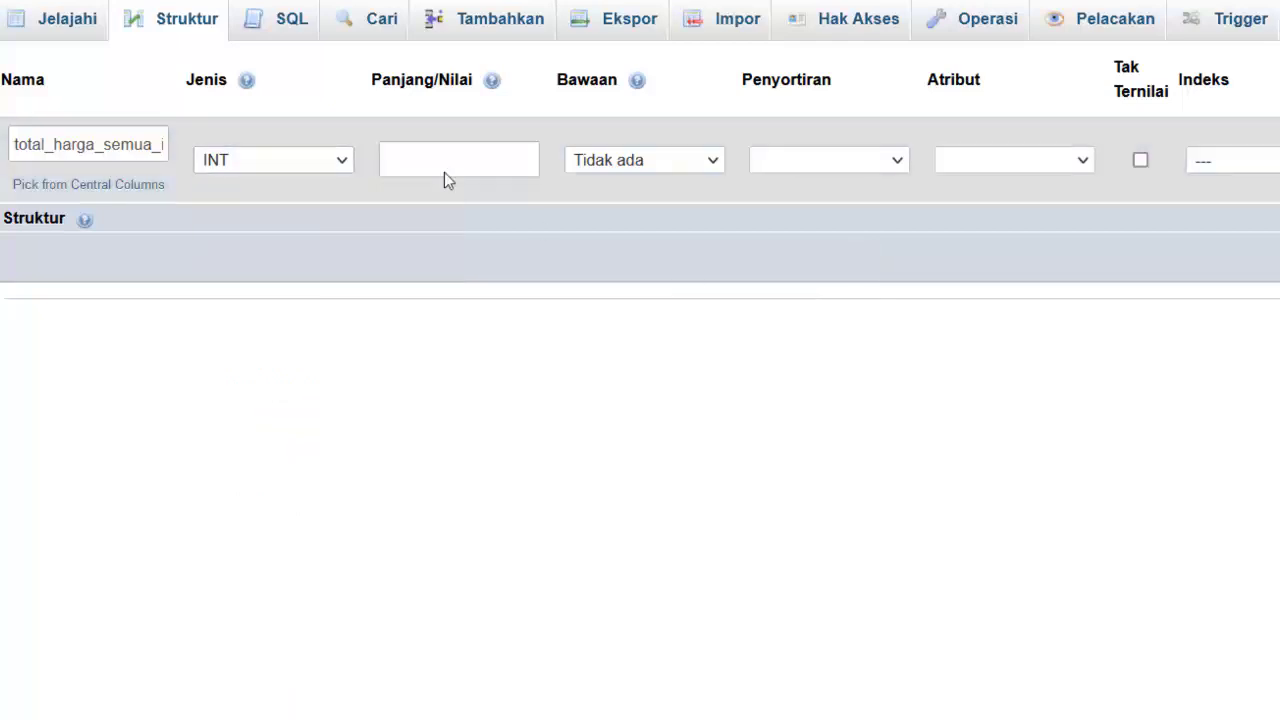
left_click_drag(135, 144, 677, 134)
left_click(671, 160)
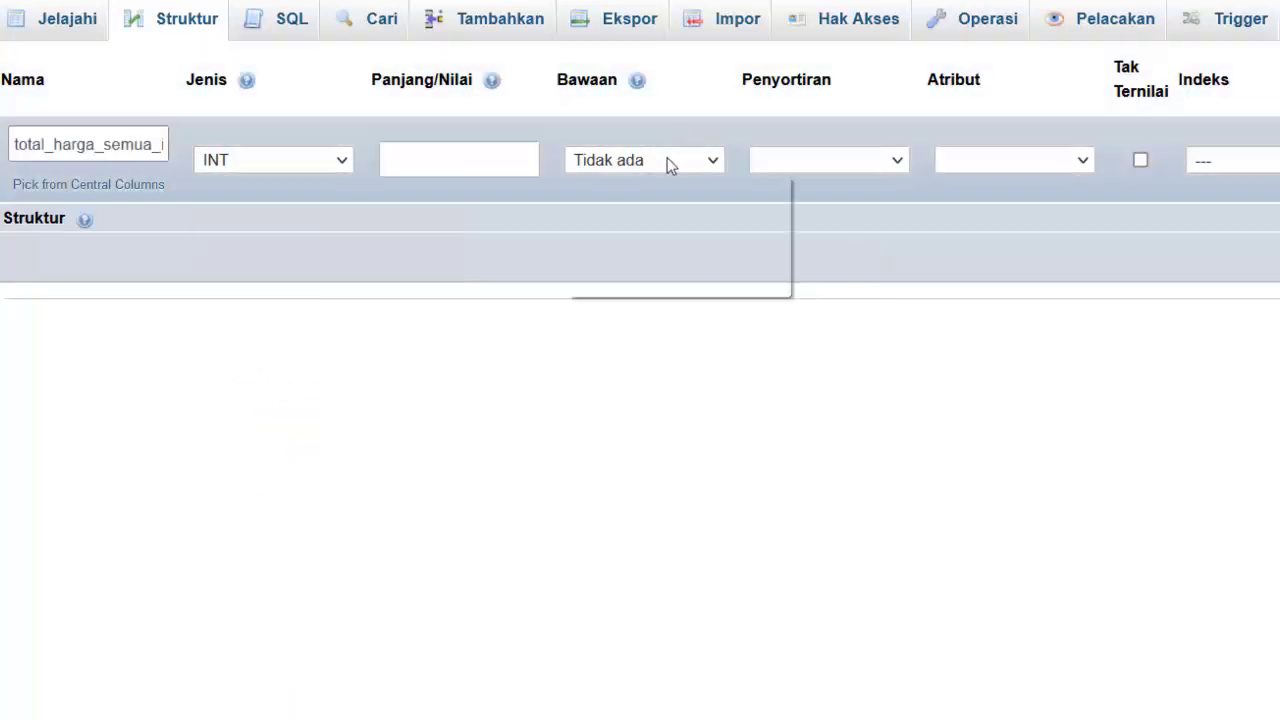
left_click(647, 248)
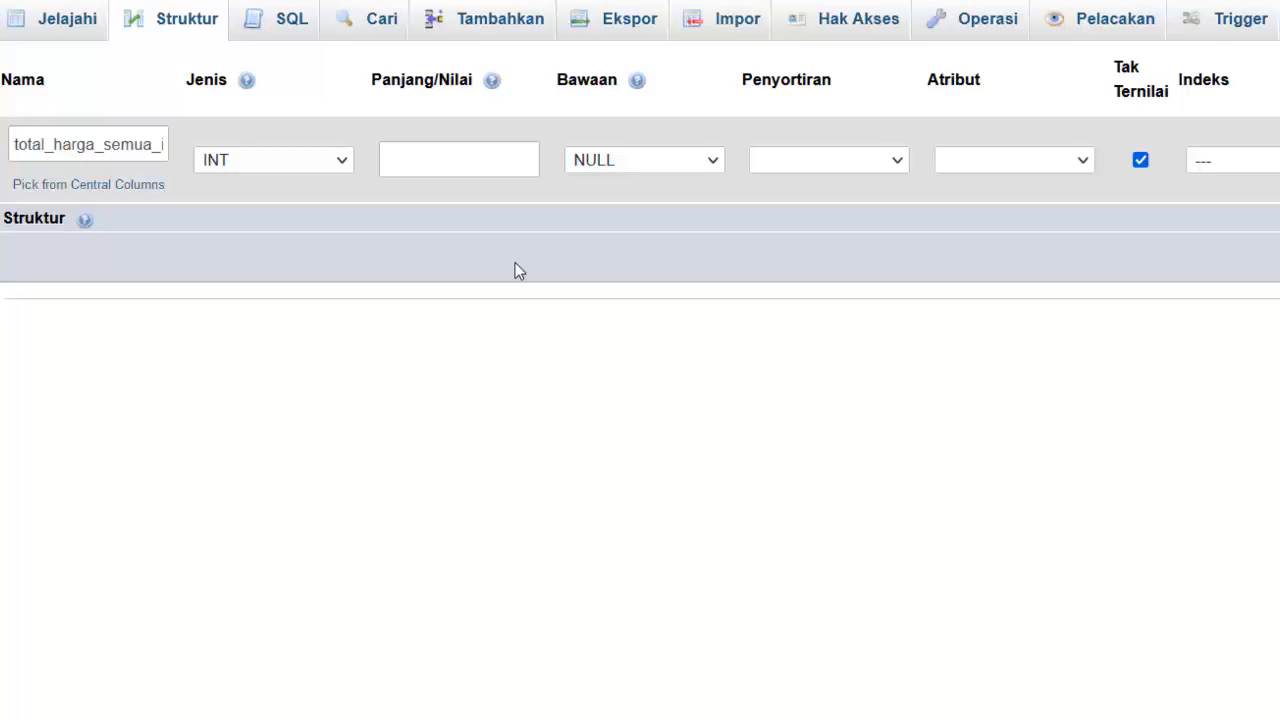
double_click(143, 144)
left_click_drag(143, 144, 104, 144)
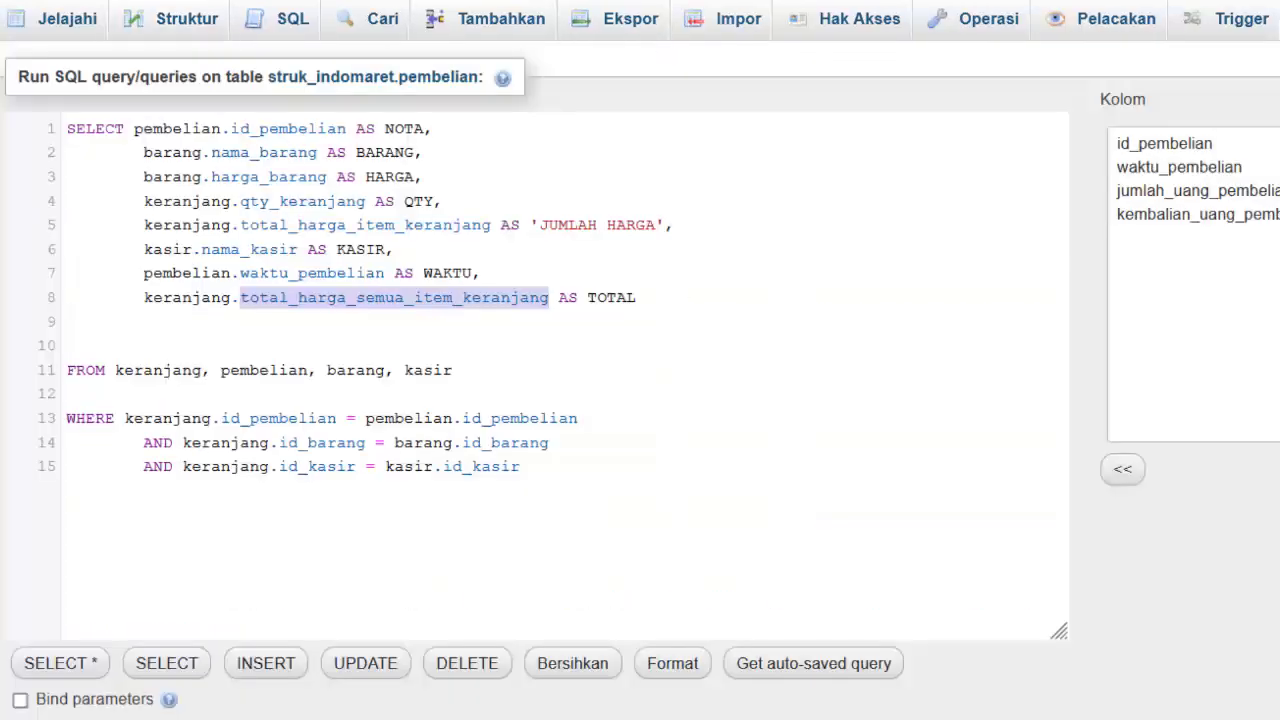
- Read through the full receipt query, from the aliased SELECT columns to the AND-linked ID conditions
left_click(638, 458)
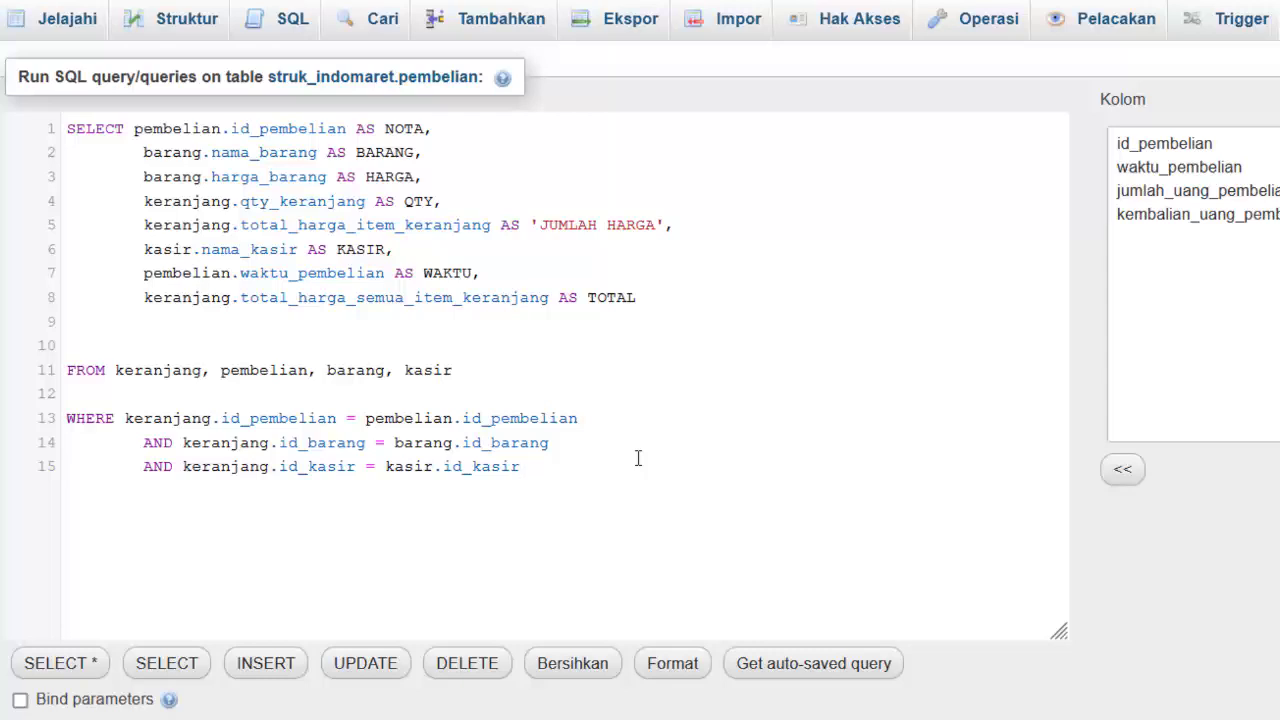
left_click_drag(611, 477, 62, 103)
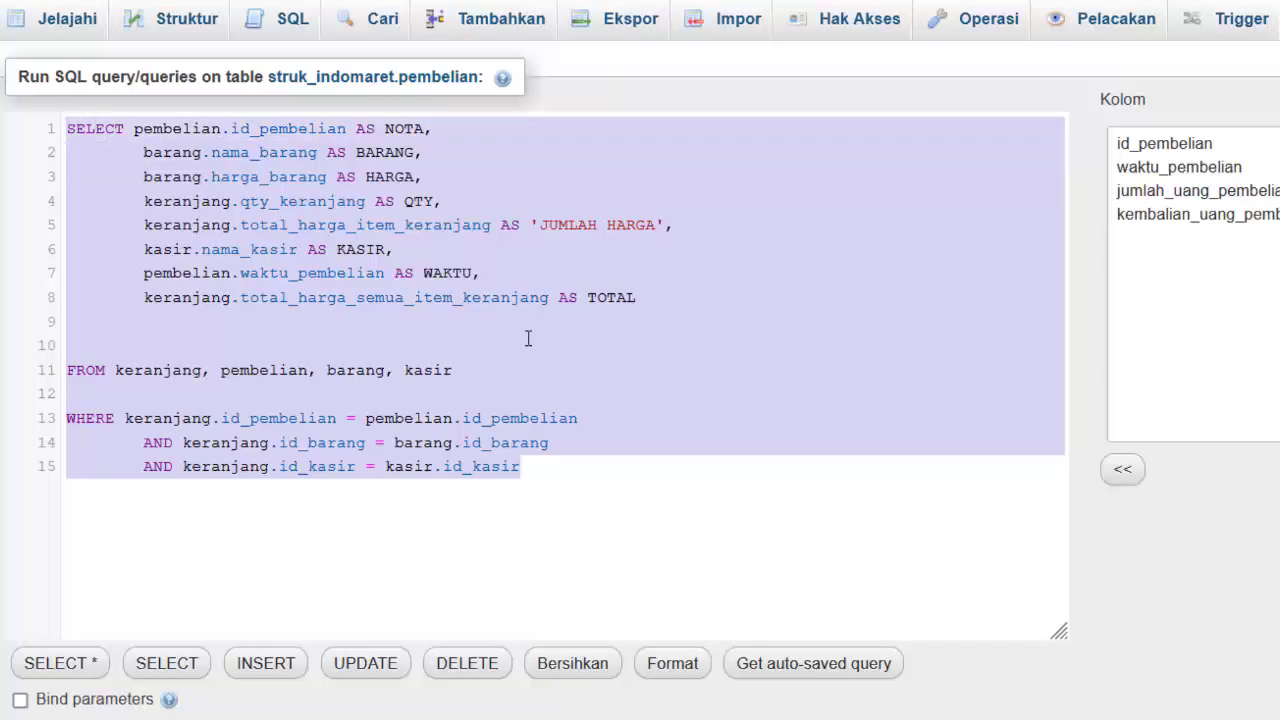
left_click(604, 339)
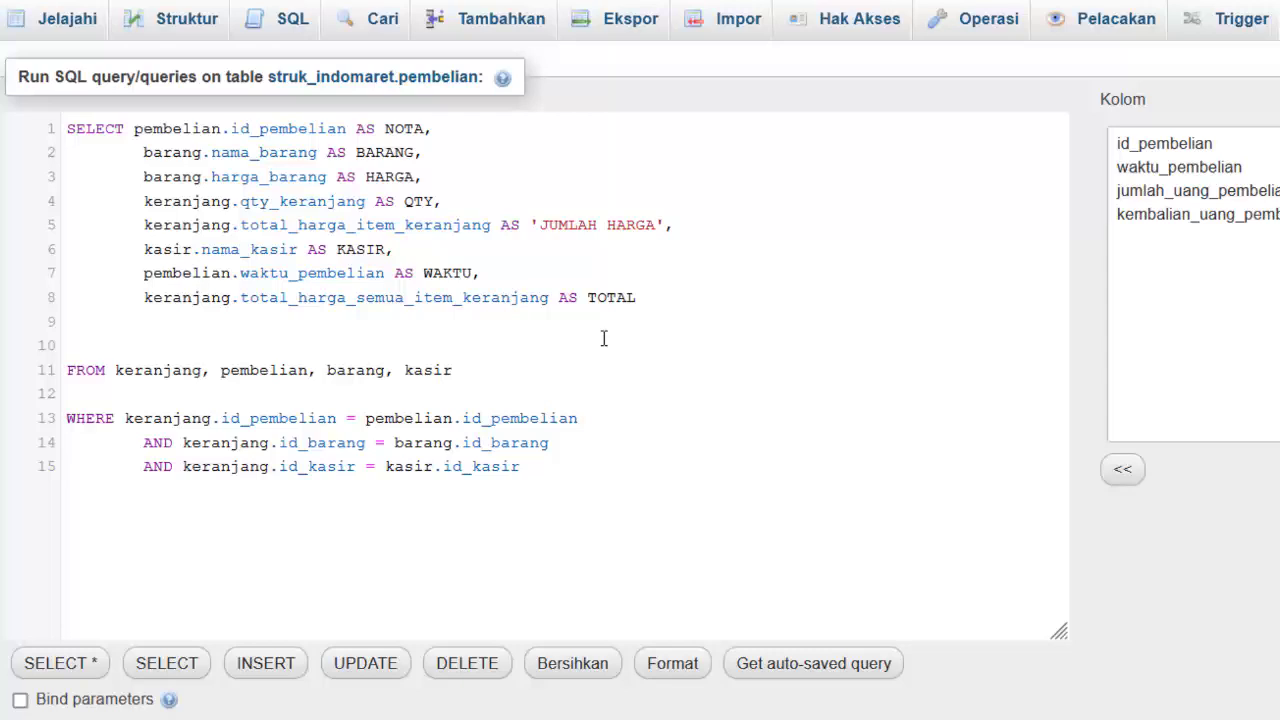
left_click(576, 329)
left_click_drag(648, 299, 428, 128)
left_click(466, 272)
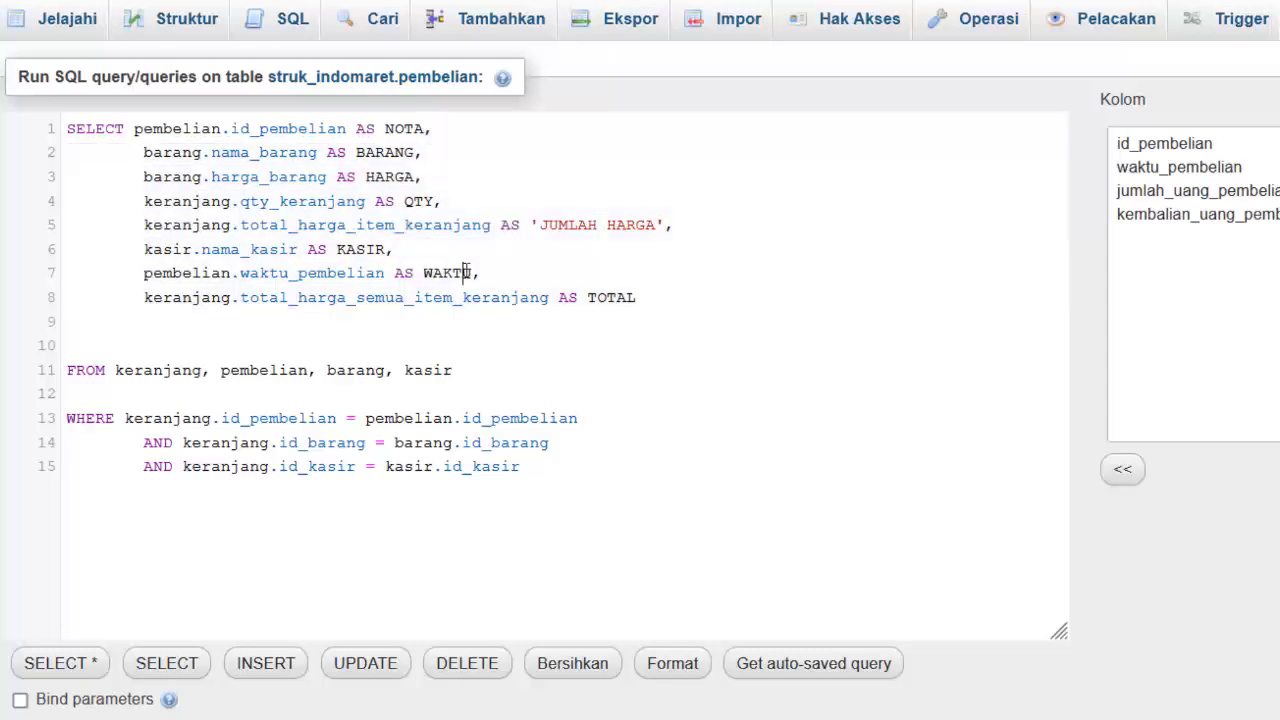
- Compare the table prefixes and column names on the WAKTU and TOTAL lines of the query
double_click(186, 274)
double_click(186, 297)
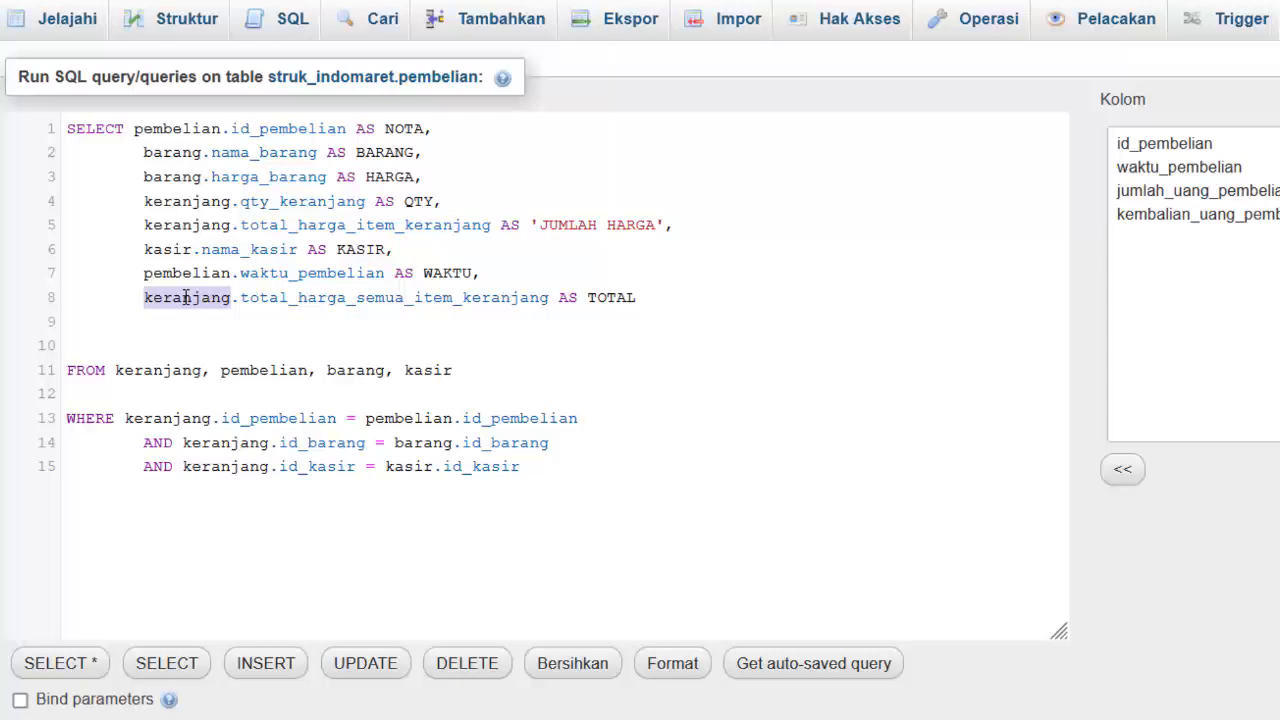
double_click(205, 273)
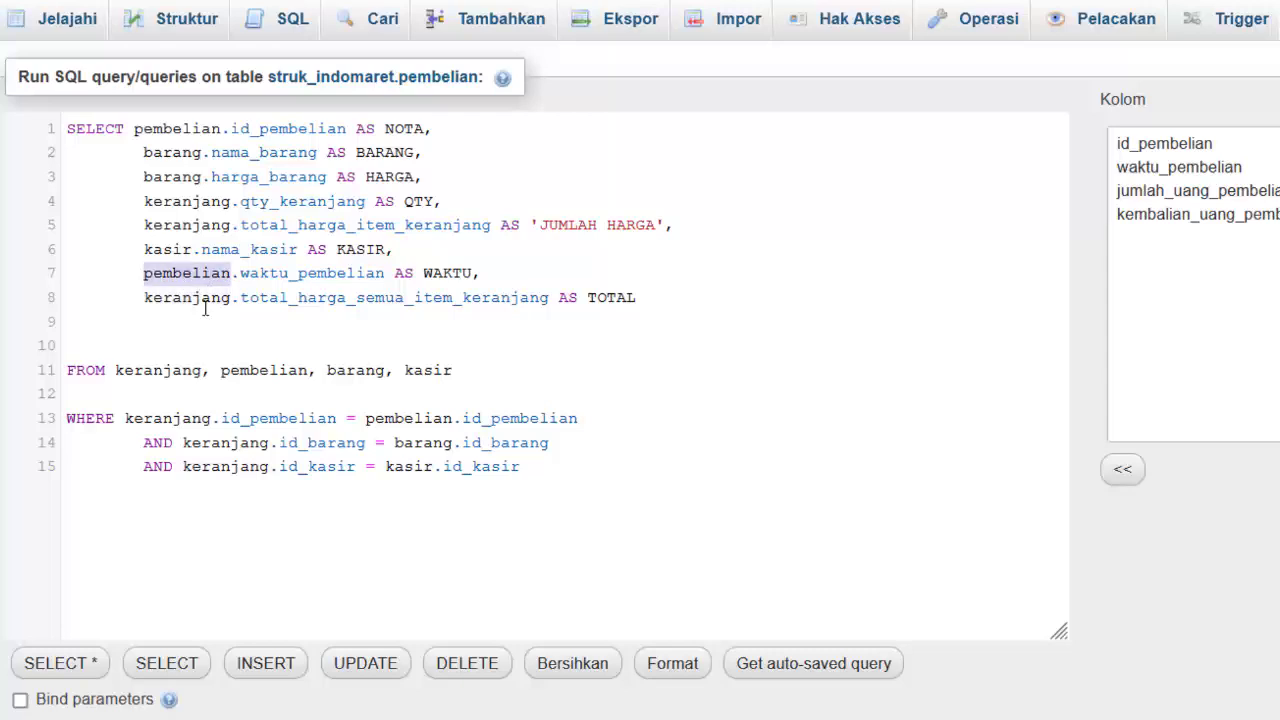
left_click(205, 312)
double_click(207, 297)
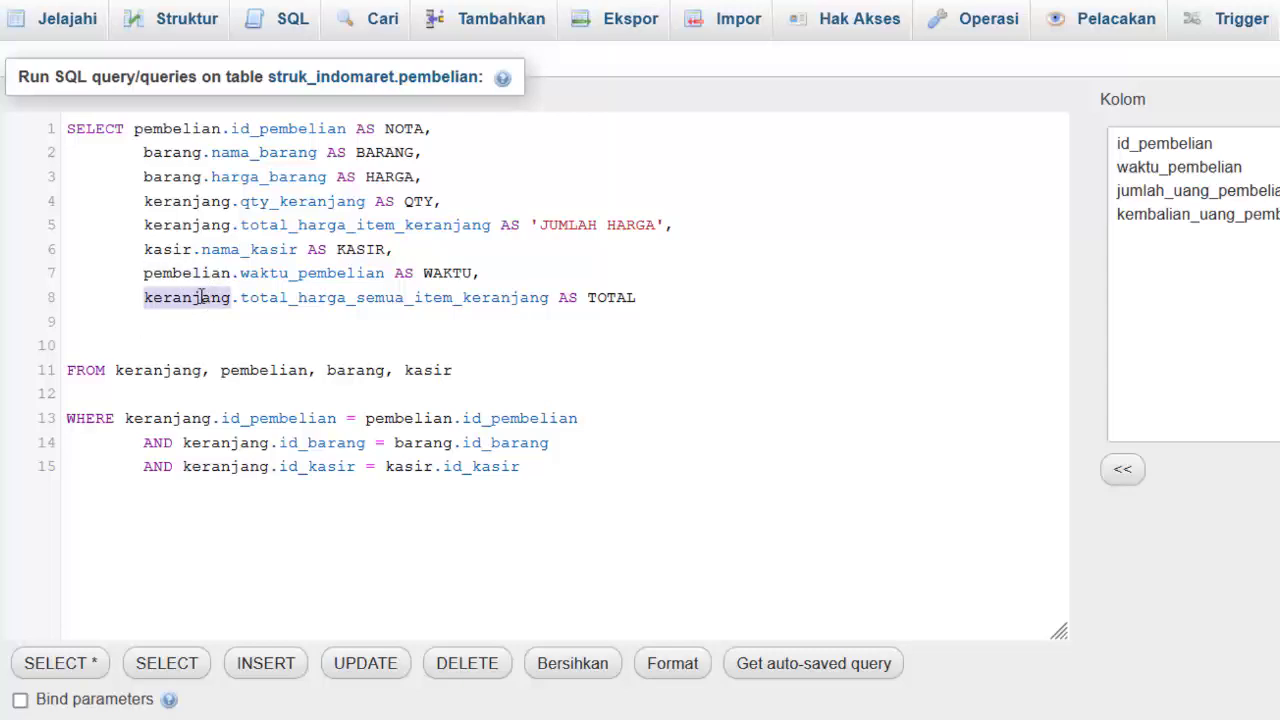
double_click(175, 274)
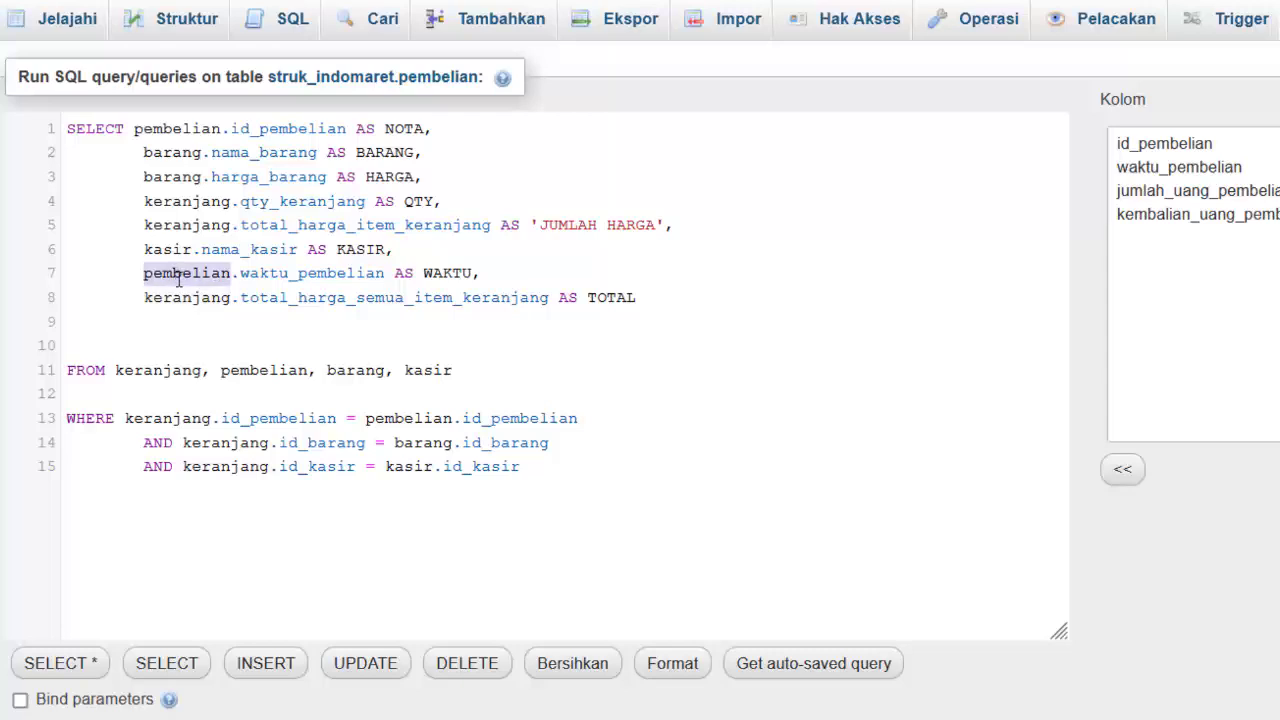
double_click(192, 295)
double_click(175, 276)
double_click(189, 293)
double_click(203, 282)
left_click(248, 281)
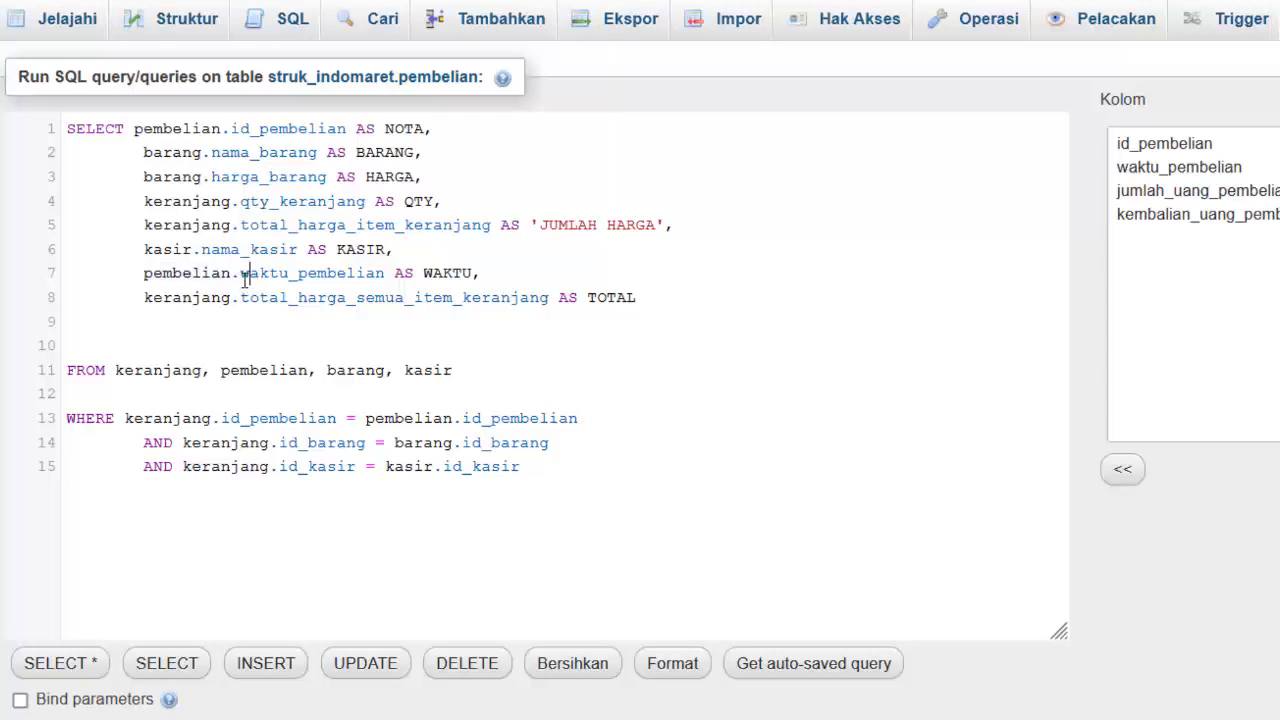
double_click(250, 280)
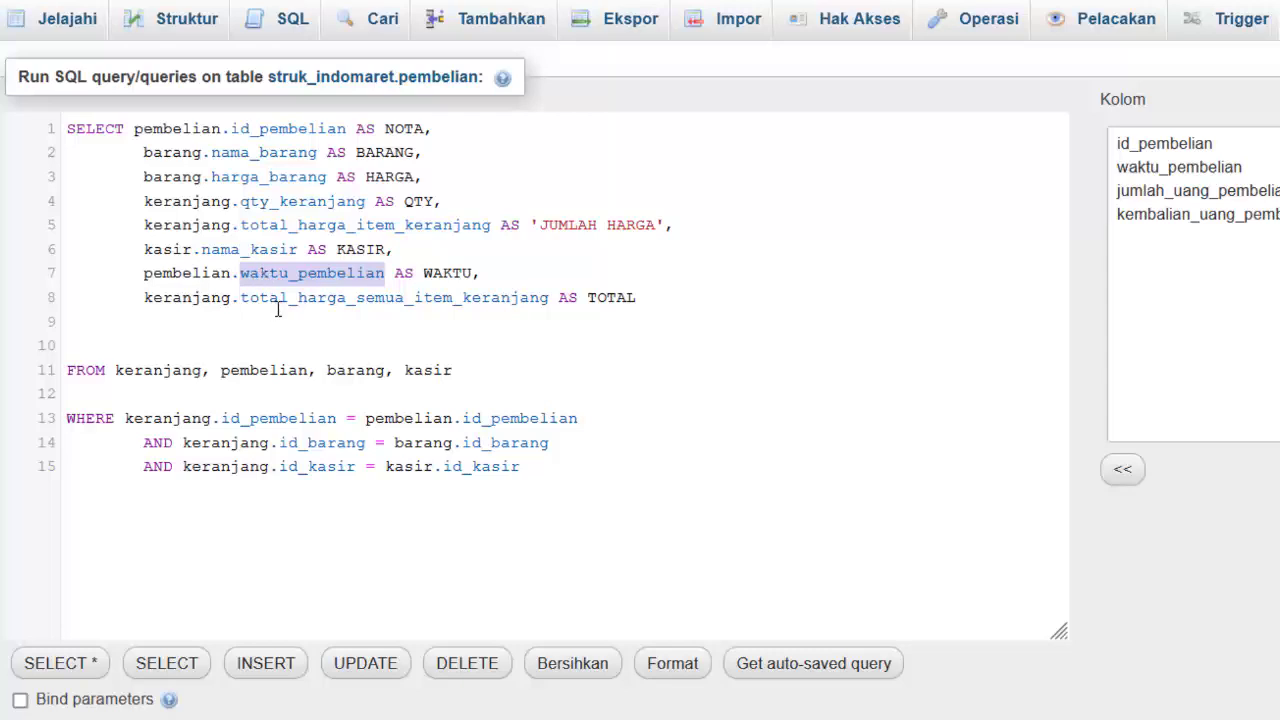
left_click(270, 297)
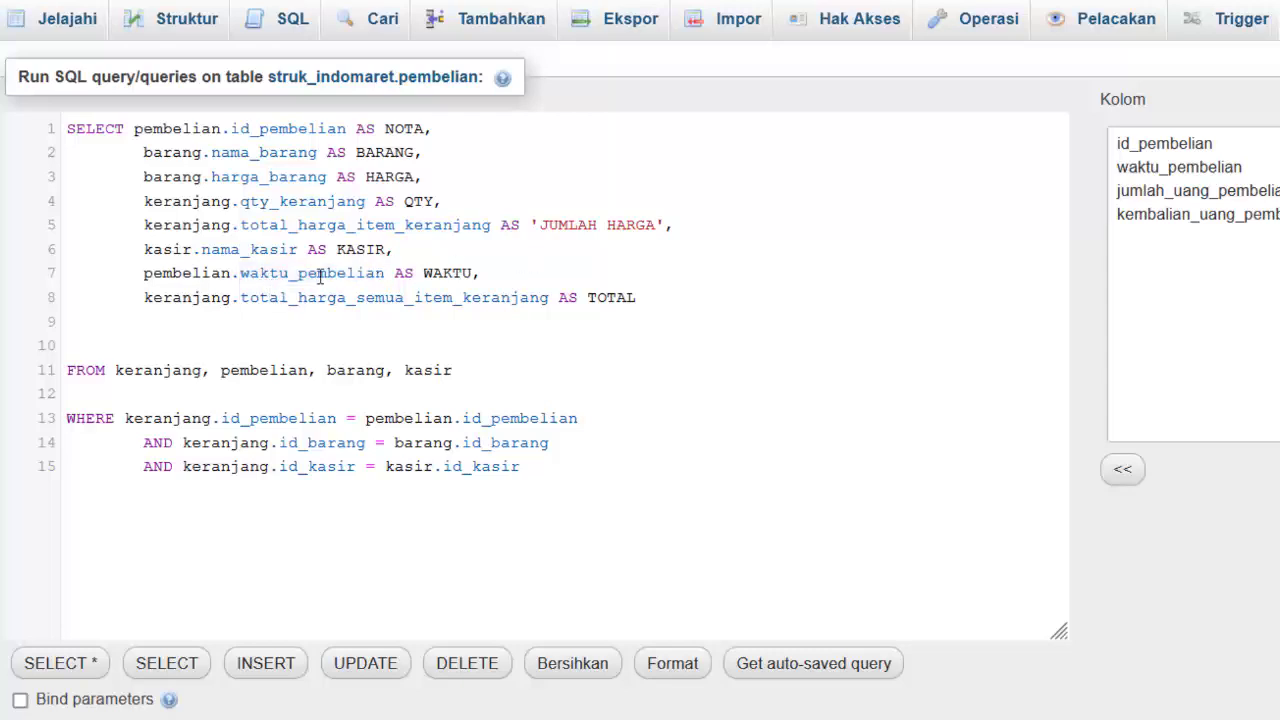
- Try replacing the keranjang prefix of the TOTAL column with pembelian, then undo the replacement
left_click_drag(136, 273, 365, 273)
double_click(190, 277)
key("ctrl+c")
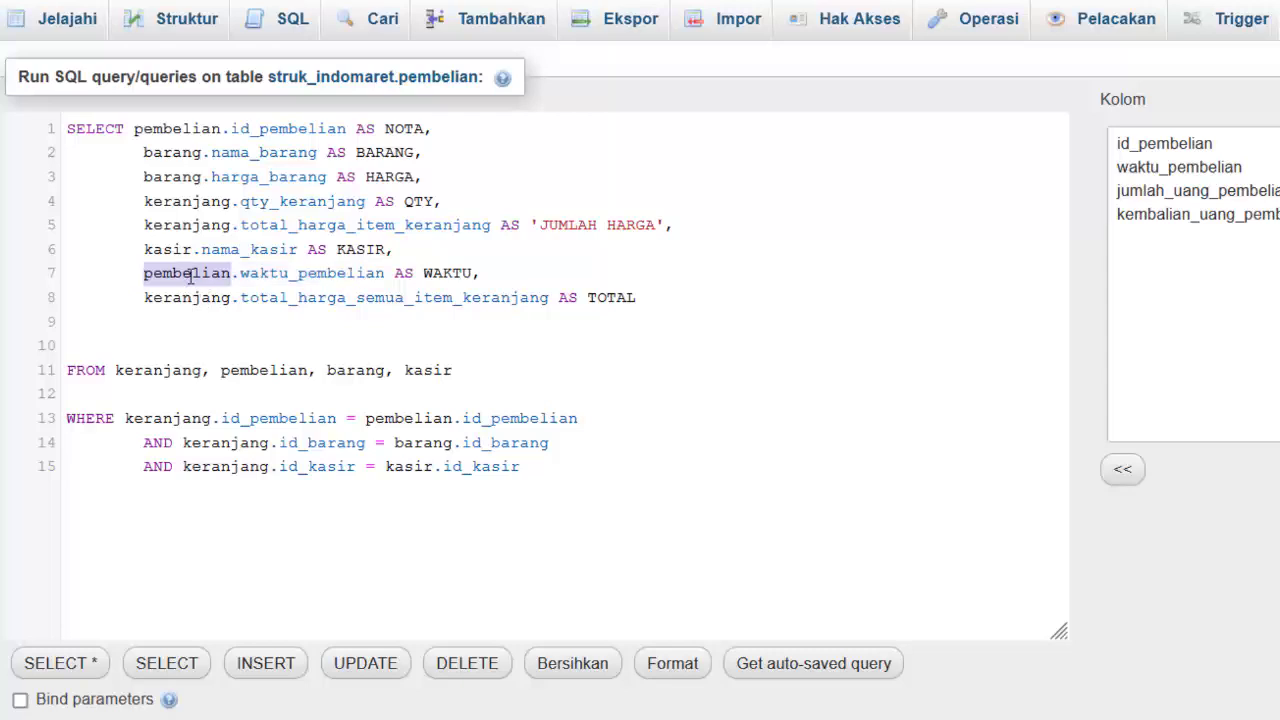
double_click(188, 297)
key("ctrl+v")
key("ctrl+z")
left_click(714, 349)
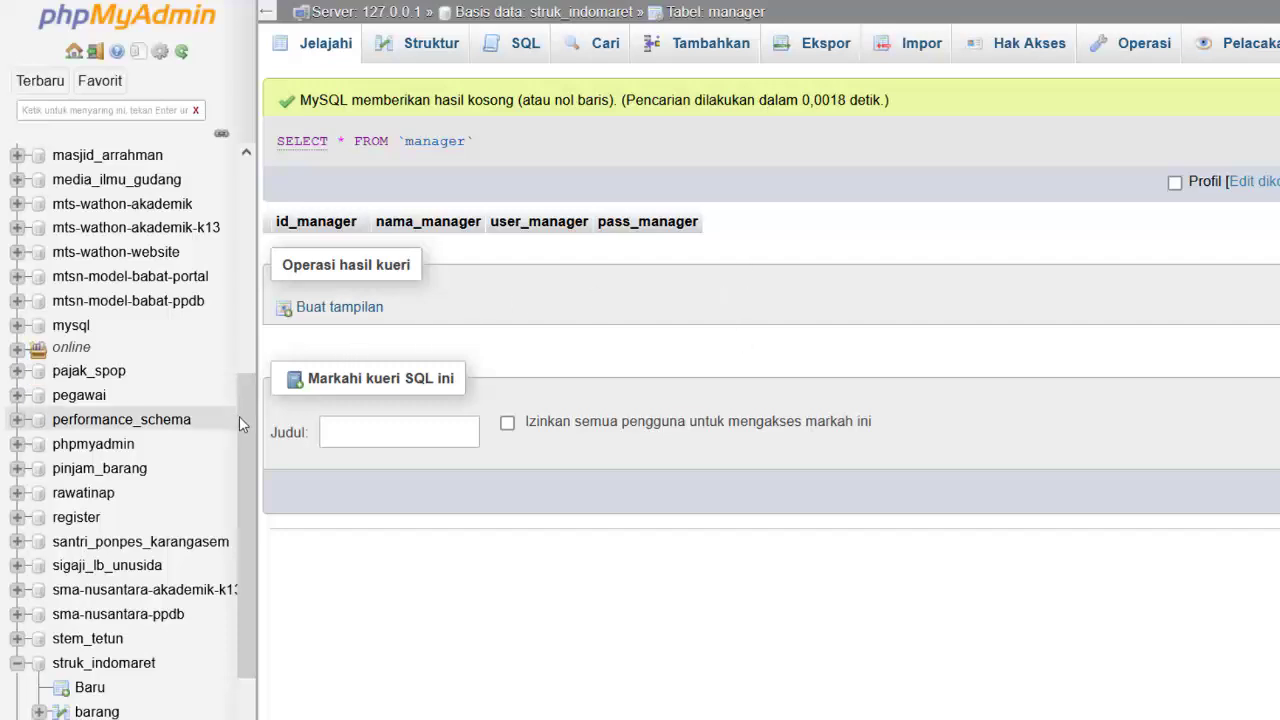
- Browse the rows of the barang table in the struk_indomaret database
scroll(246, 441, "down", 2)
left_click(101, 527)
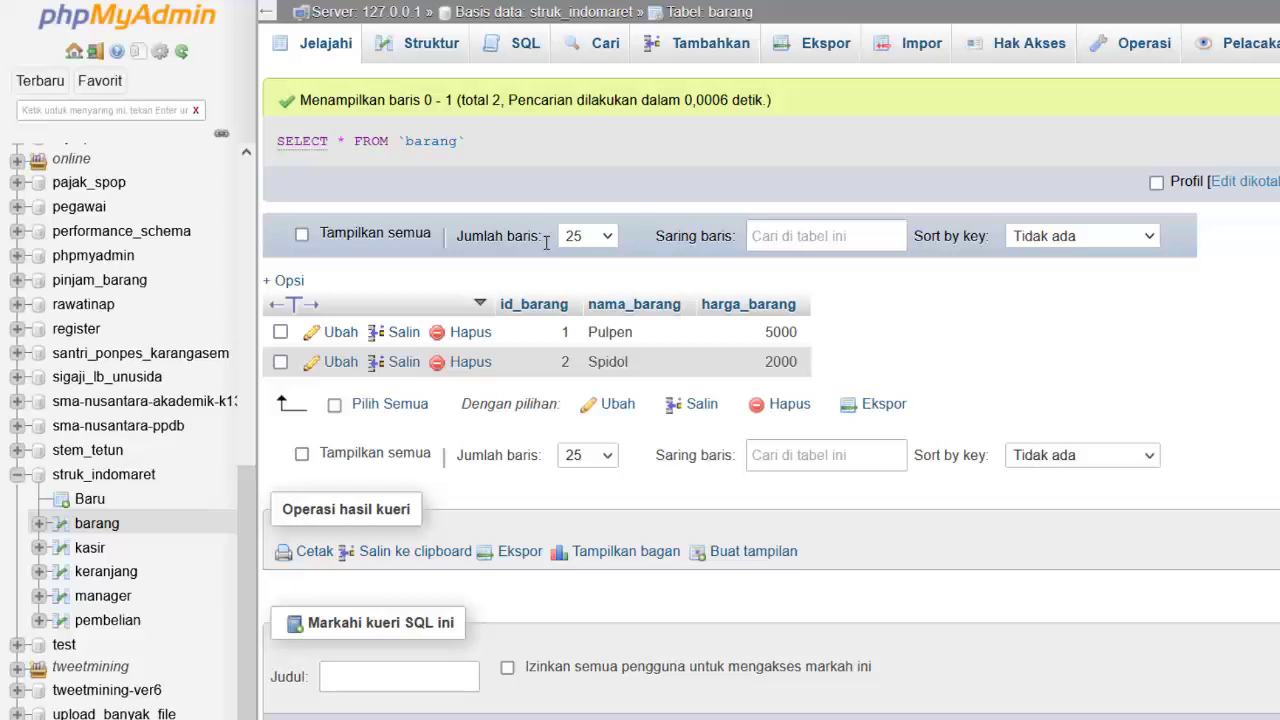
left_click_drag(252, 519, 250, 543)
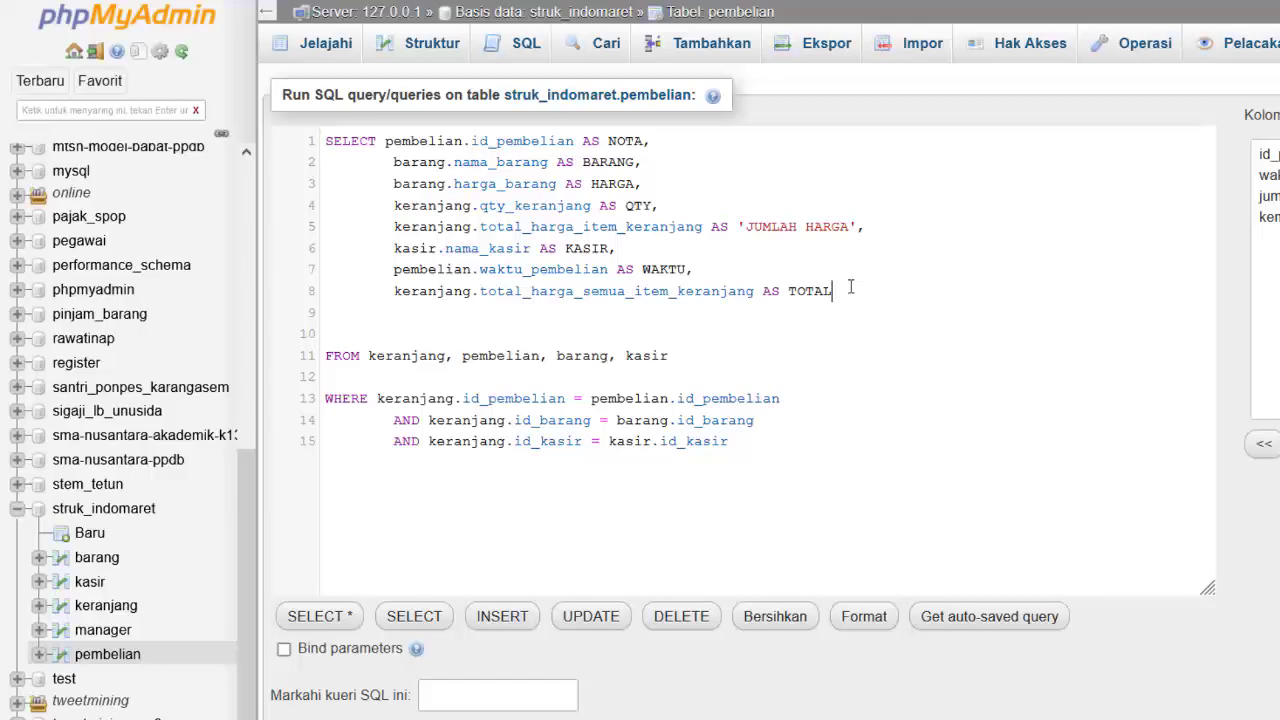
- Run the receipt query on the pembelian table and return to the end of its id_kasir condition
key("ctrl+Return")
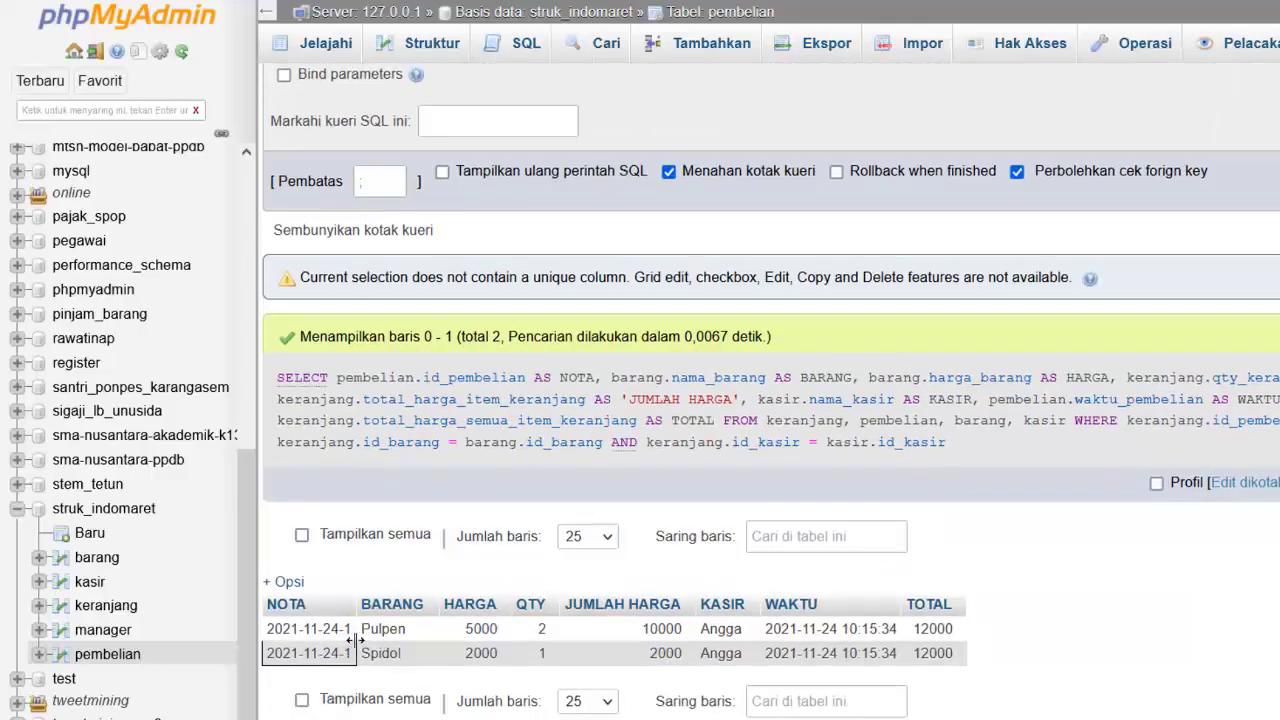
scroll(496, 614, "up", 6)
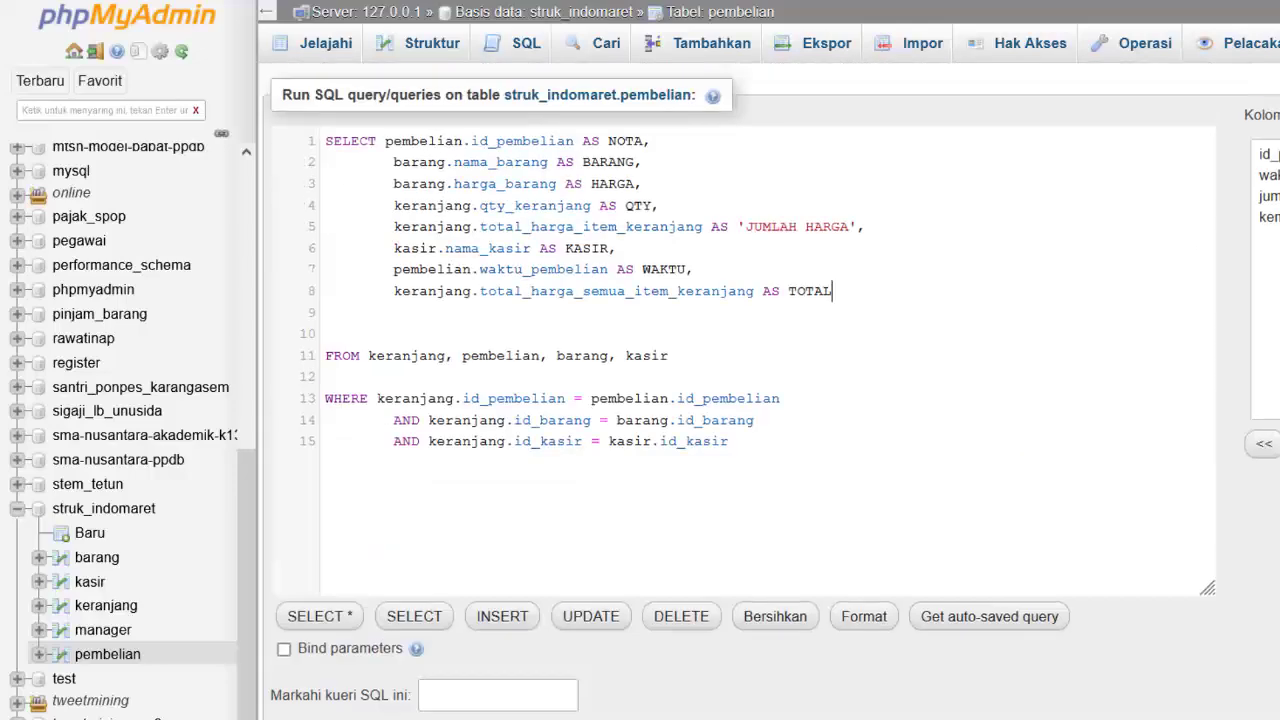
left_click(777, 446)
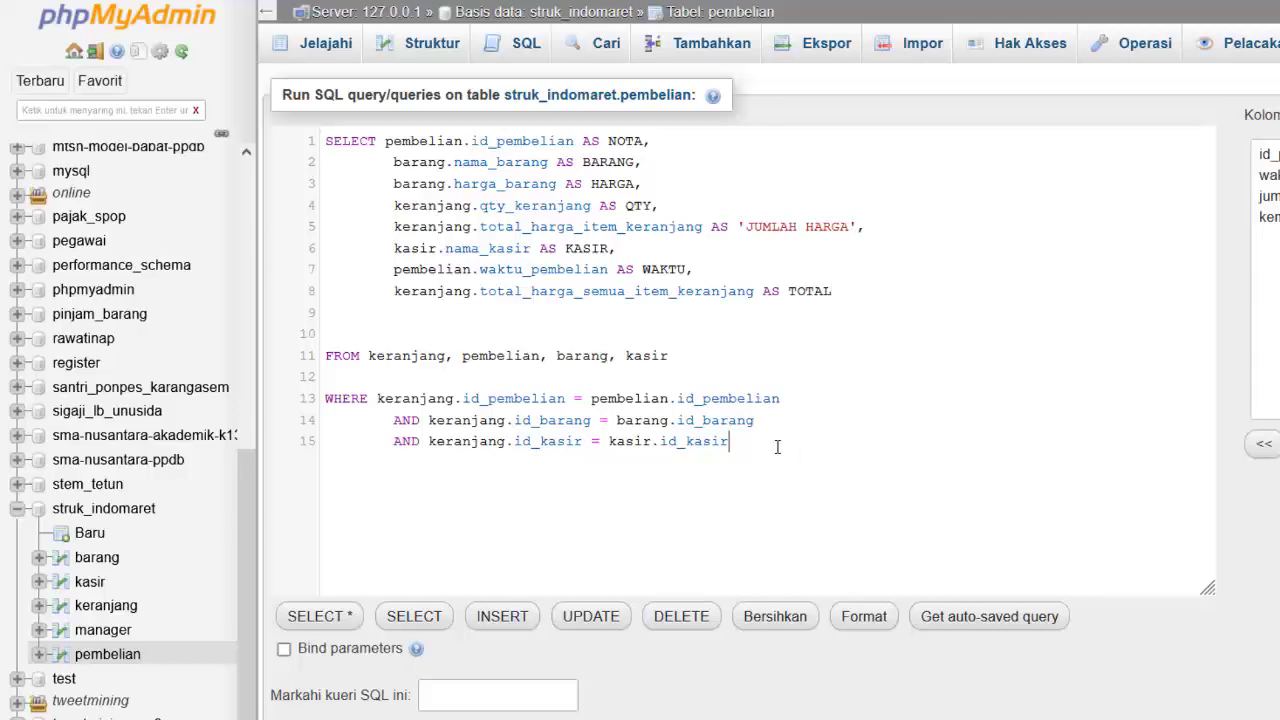